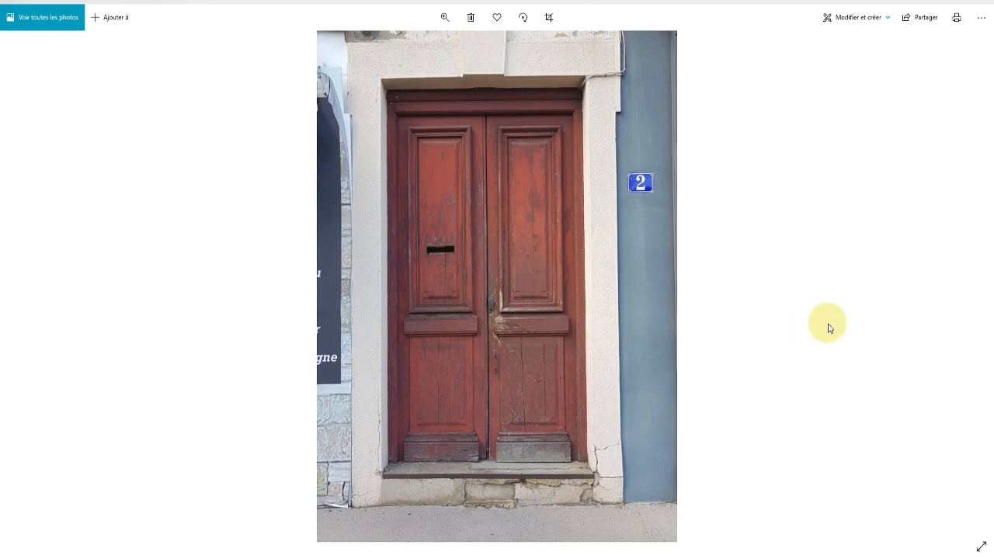
Examine the exterior door photos, from the full front view to the rail, moulding corner and hinge close-ups
{"action": "key", "text": "Right"}
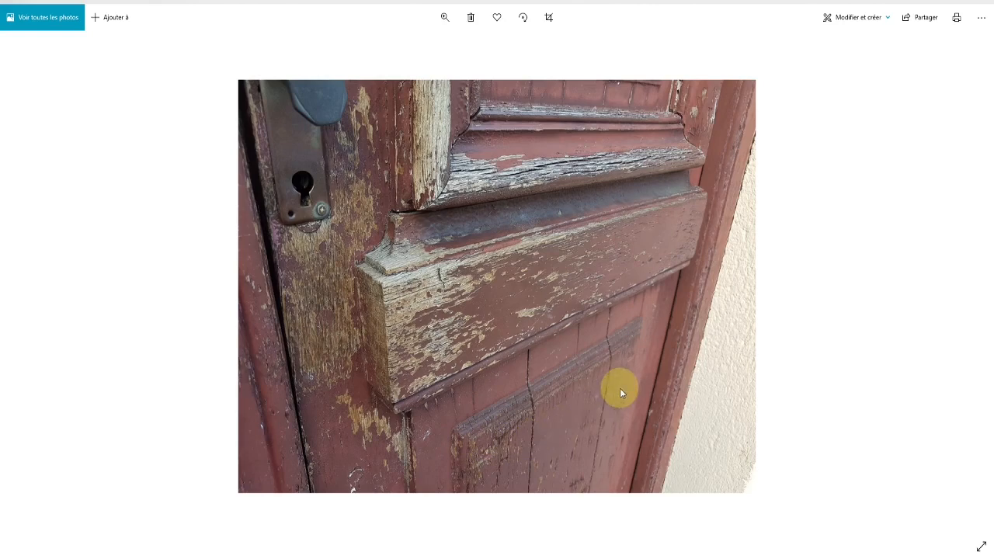
{"action": "key", "text": "Right"}
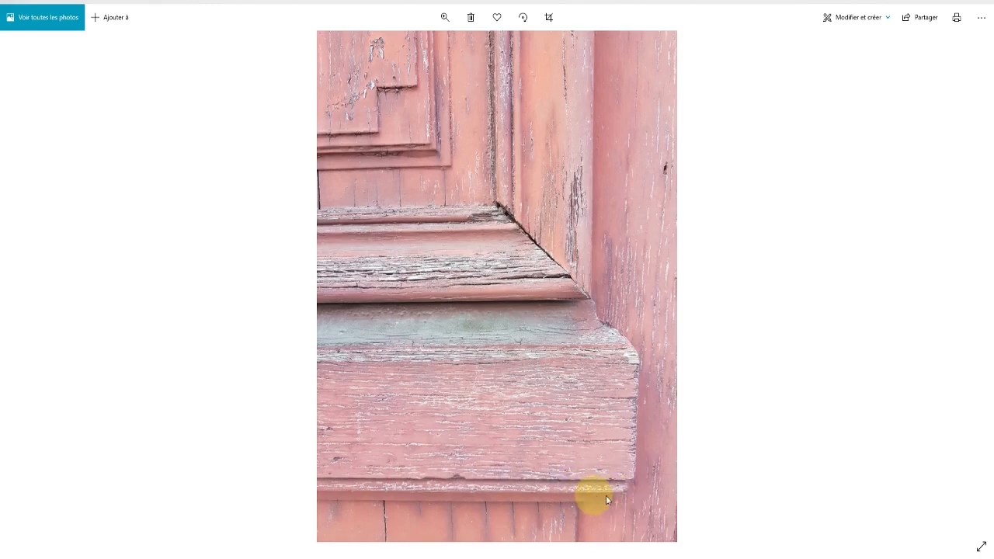
{"action": "key", "text": "Right"}
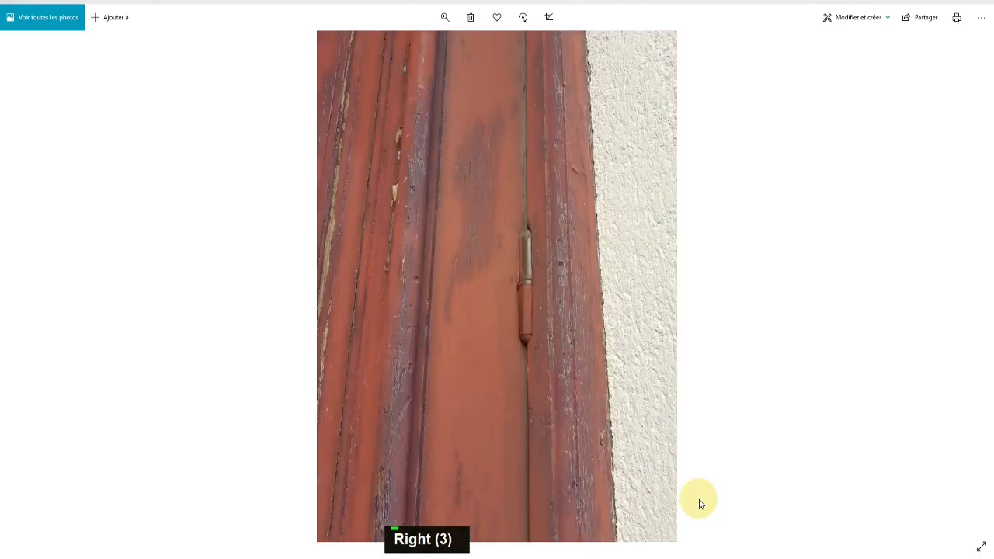
{"action": "key", "text": "Left"}
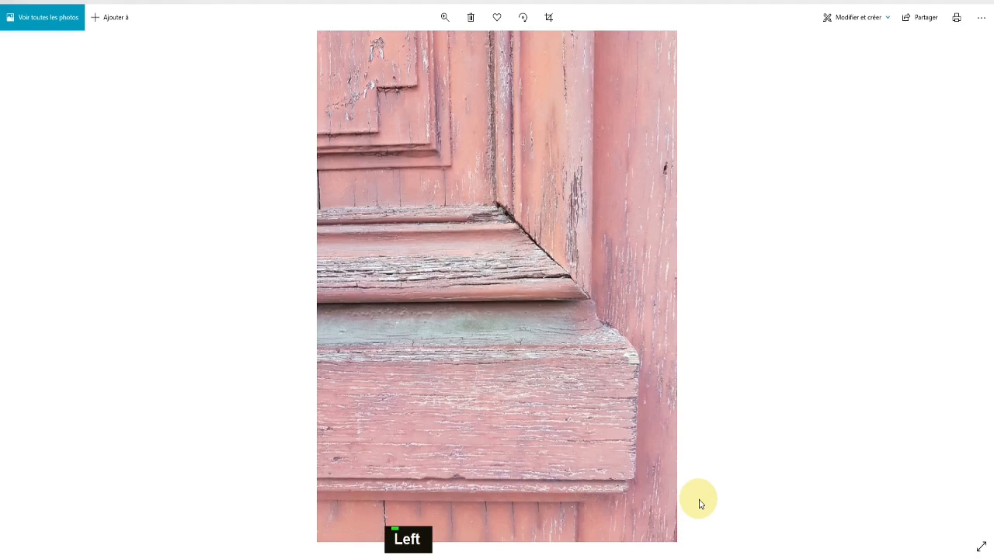
{"action": "key", "text": "Right"}
{"action": "key", "text": "Right"}
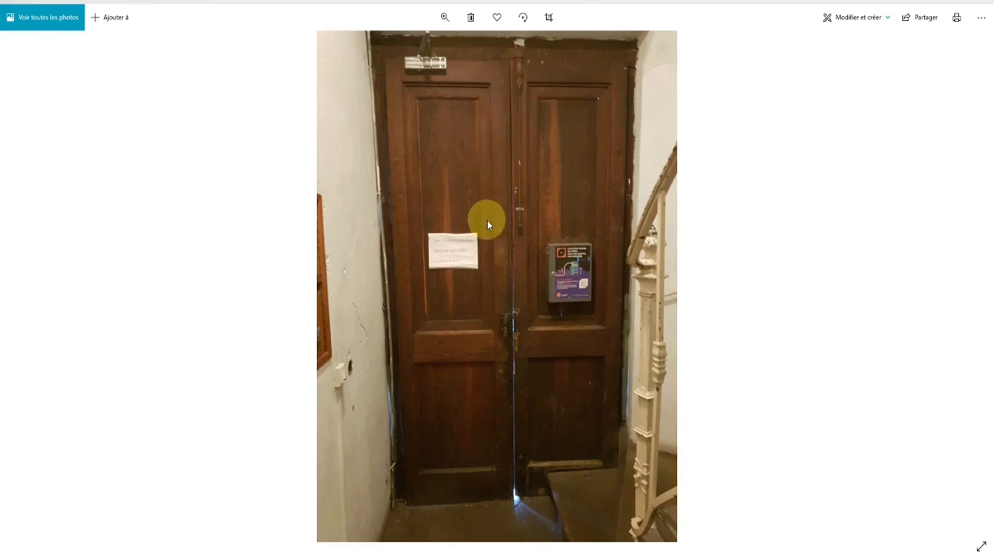
Examine the photos of the door's interior side, its open bottom edge and the upper frame
{"action": "key", "text": "Right"}
{"action": "key", "text": "Right"}
{"action": "key", "text": "Right"}
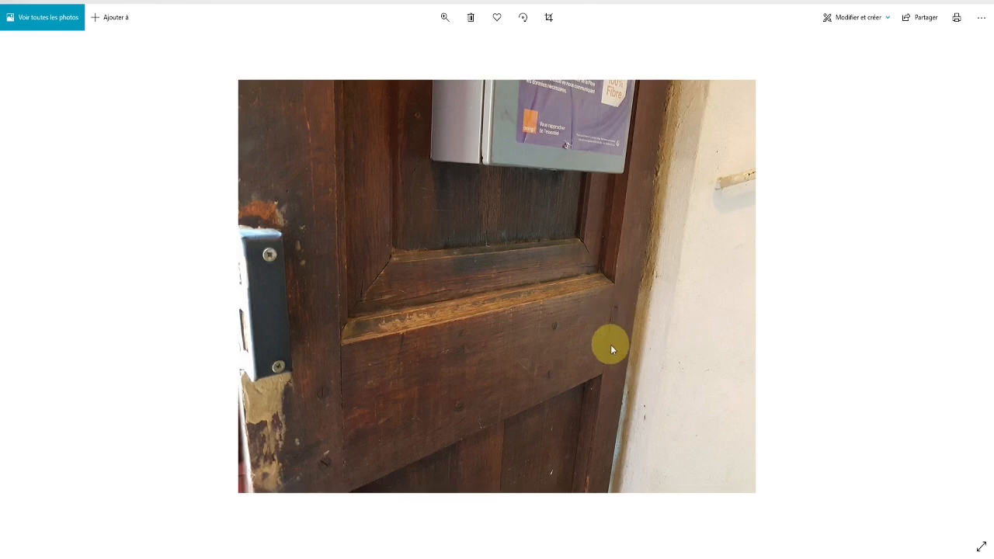
{"action": "key", "text": "Right"}
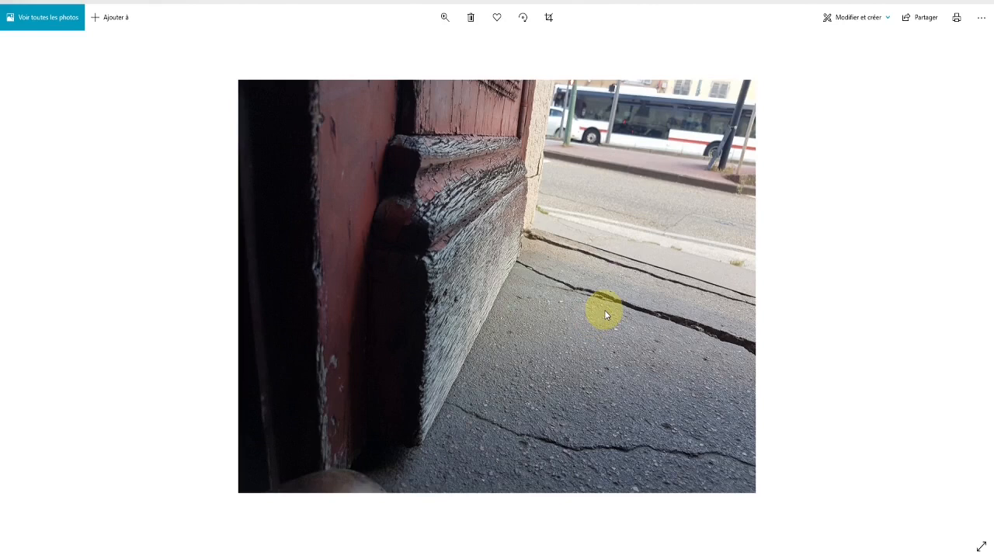
{"action": "key", "text": "Right"}
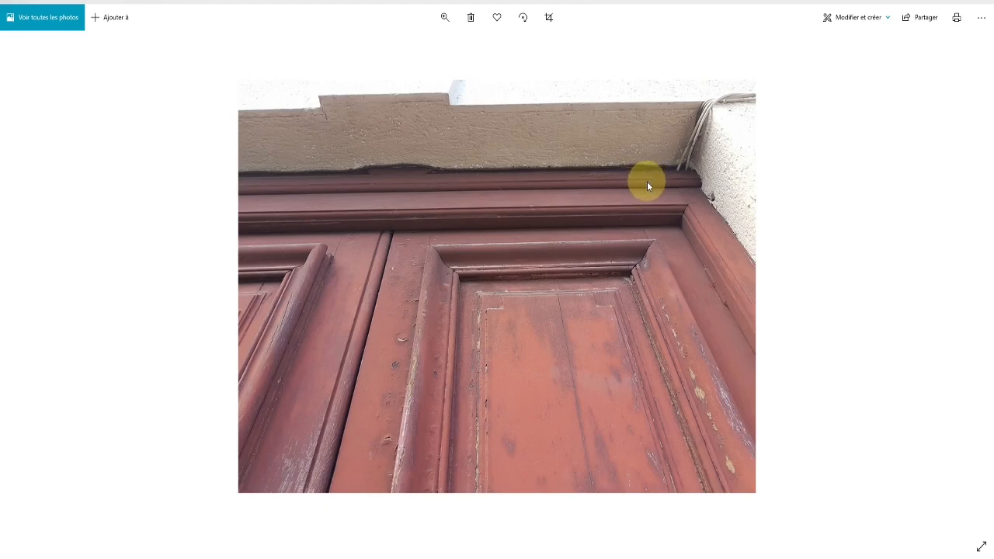
Compare the photo of the door's interior face with the exterior photo of its upper frame
{"action": "key", "text": "Left"}
{"action": "key", "text": "Left"}
{"action": "key", "text": "Left"}
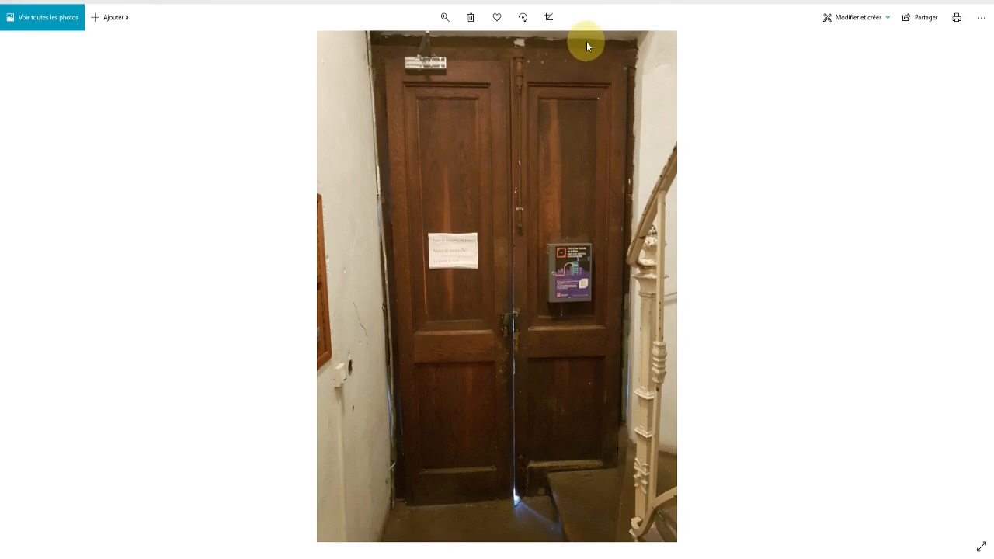
{"action": "key", "text": "Right"}
{"action": "key", "text": "Right"}
{"action": "key", "text": "Right"}
{"action": "key", "text": "Right"}
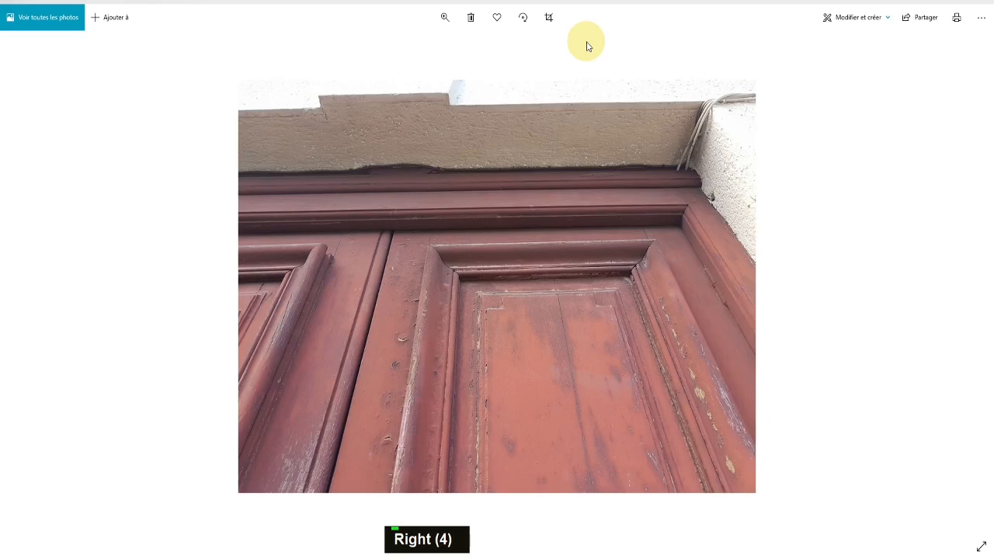
{"action": "key", "text": "Right"}
Switch to SketchUp to view the dimensioned horizontal door section, and switch to the model containing the door photo
{"action": "left_click", "coordinate": [401, 535]}
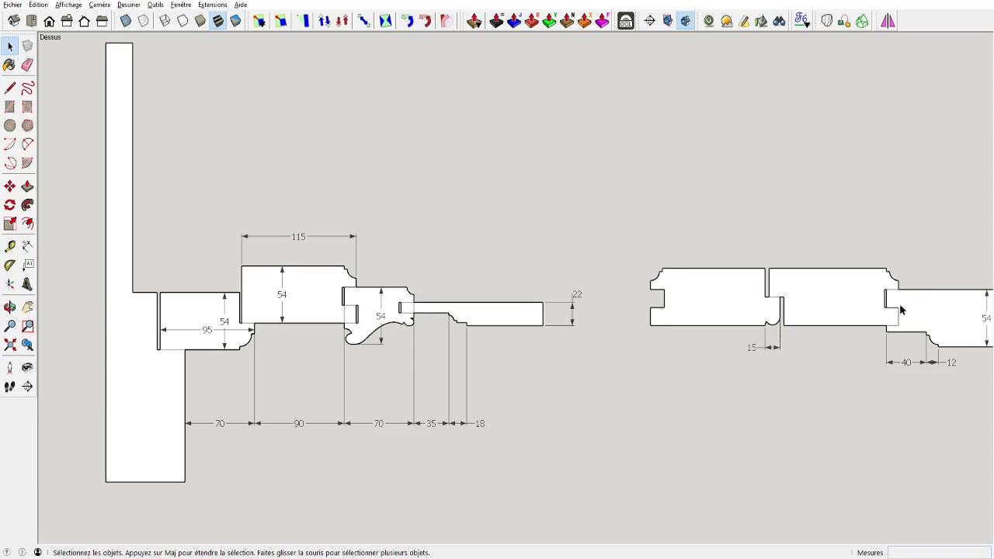
{"action": "key", "text": "alt+Tab"}
{"action": "middle_click_drag", "start_coordinate": [425, 253], "coordinate": [407, 298], "text": "shift"}
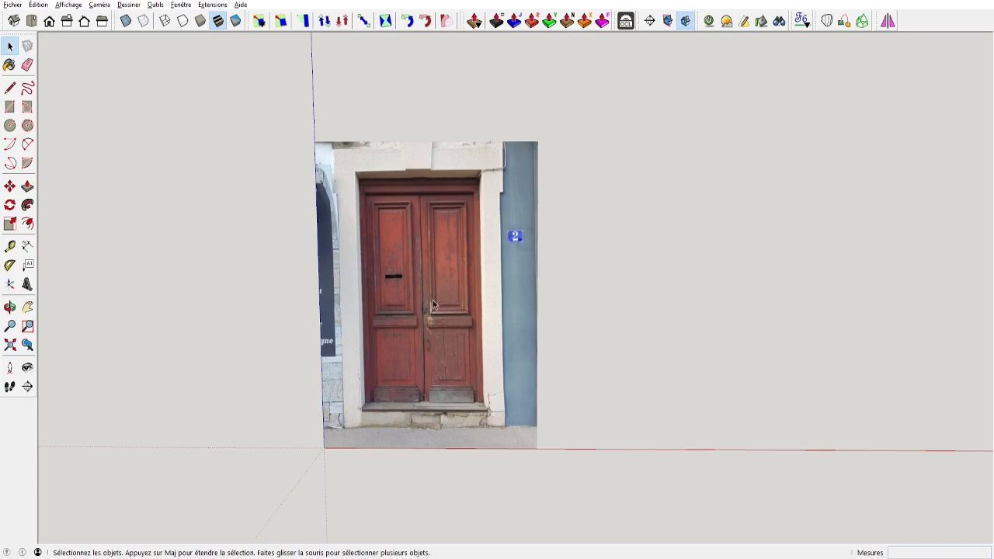
Measure the width of the door opening on the imported photo between the two stone jambs
{"action": "scroll", "coordinate": [351, 304], "scroll_direction": "up", "scroll_amount": 5}
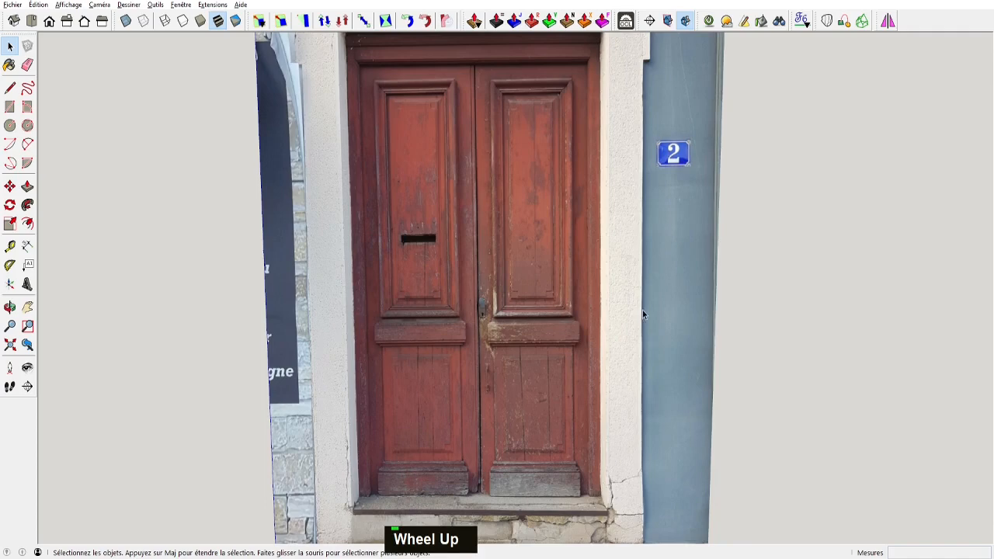
{"action": "key", "text": "t"}
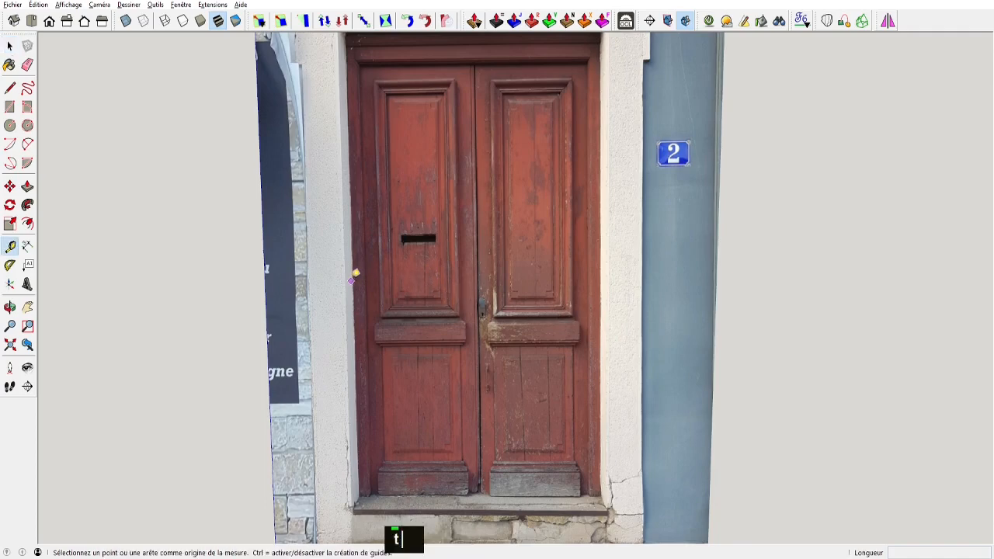
{"action": "left_click", "coordinate": [353, 280]}
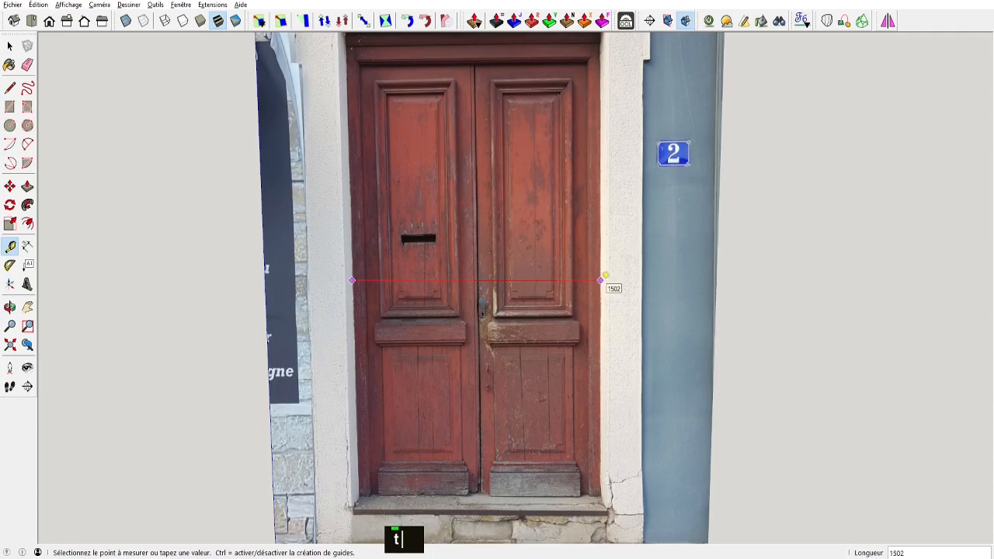
{"action": "key", "text": "space"}
Delete the door photo from the model
{"action": "scroll", "coordinate": [394, 334], "scroll_direction": "down", "scroll_amount": 2}
{"action": "key", "text": "t"}
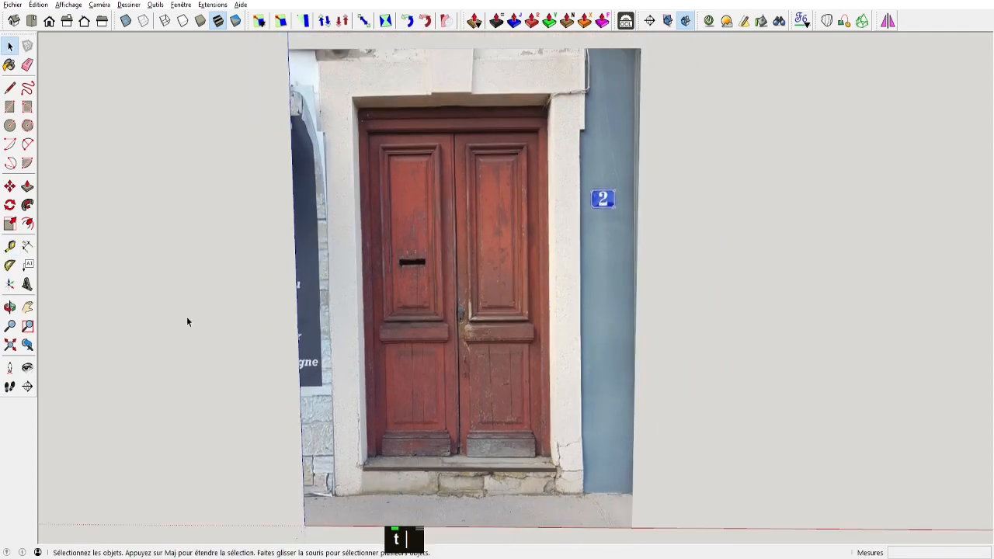
{"action": "left_click", "coordinate": [393, 276]}
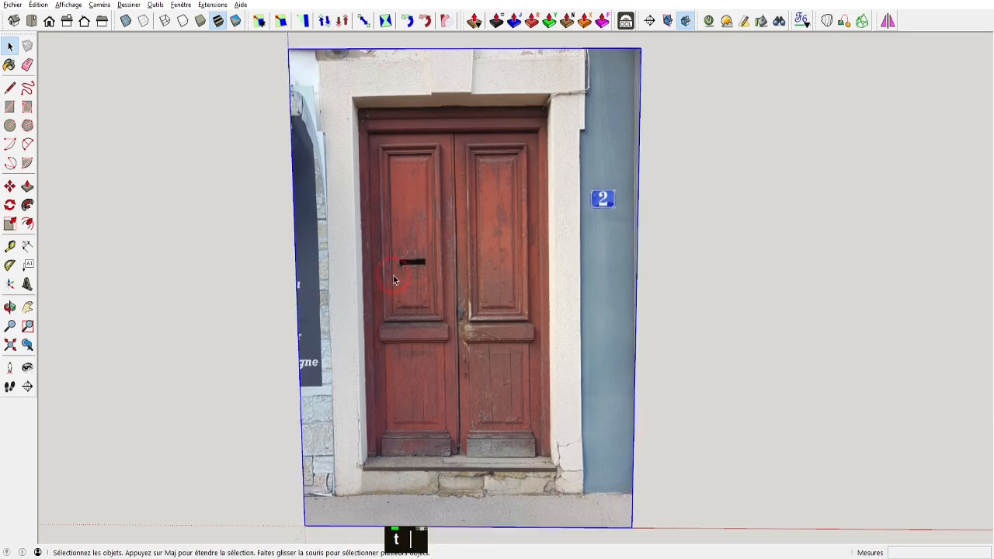
{"action": "key", "text": "Delete"}
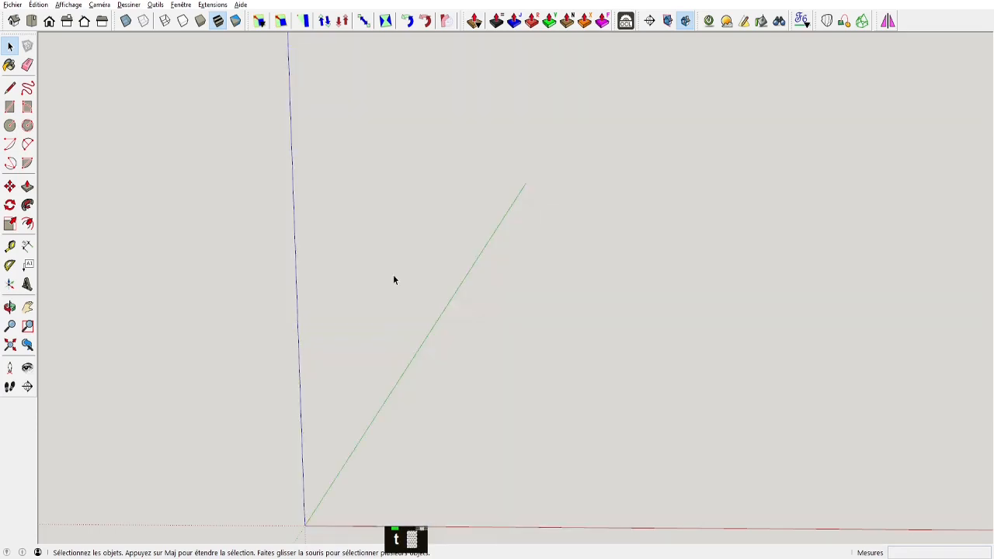
Import PorteImeuble0001.jpg as an image, with the file type set to JPEG
{"action": "left_click", "coordinate": [12, 5]}
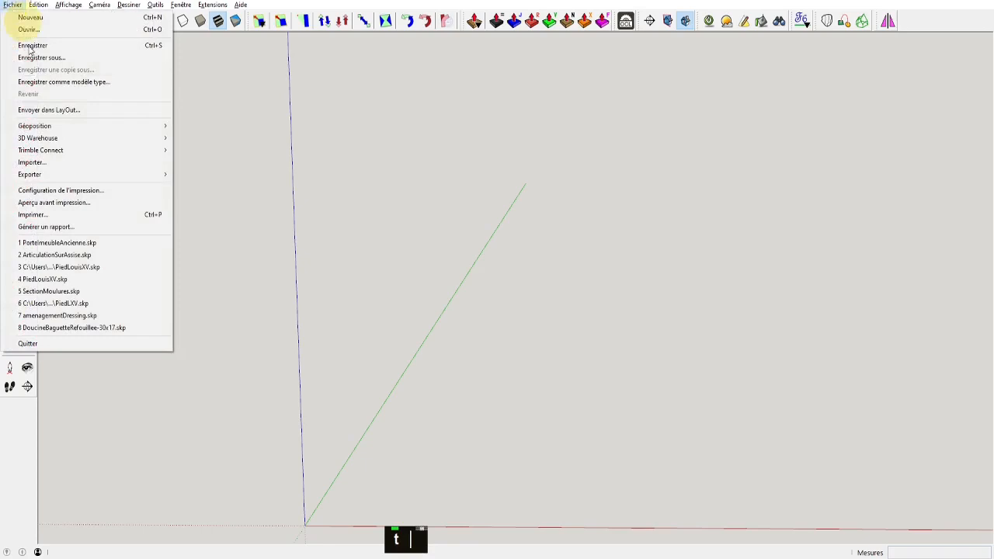
{"action": "left_click", "coordinate": [33, 162]}
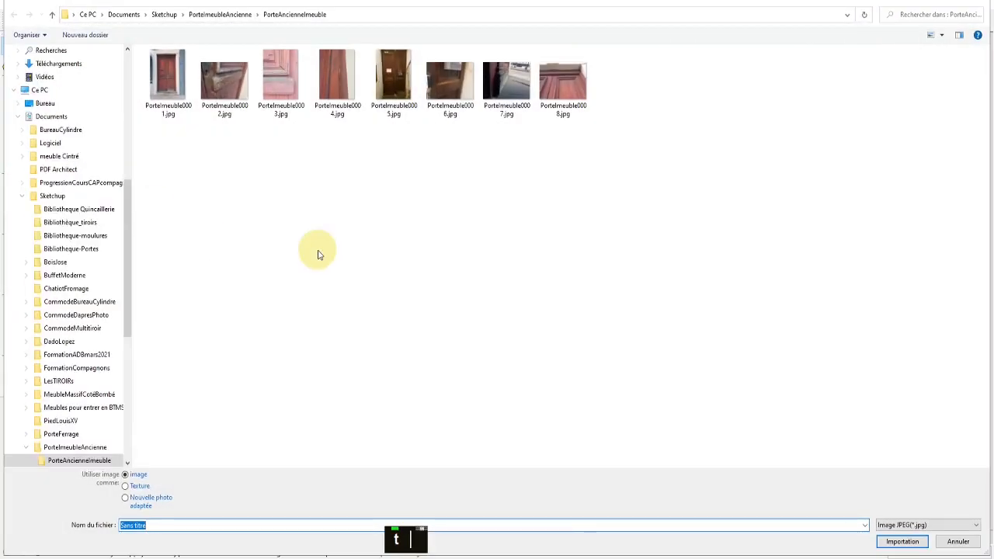
{"action": "left_click", "coordinate": [126, 476]}
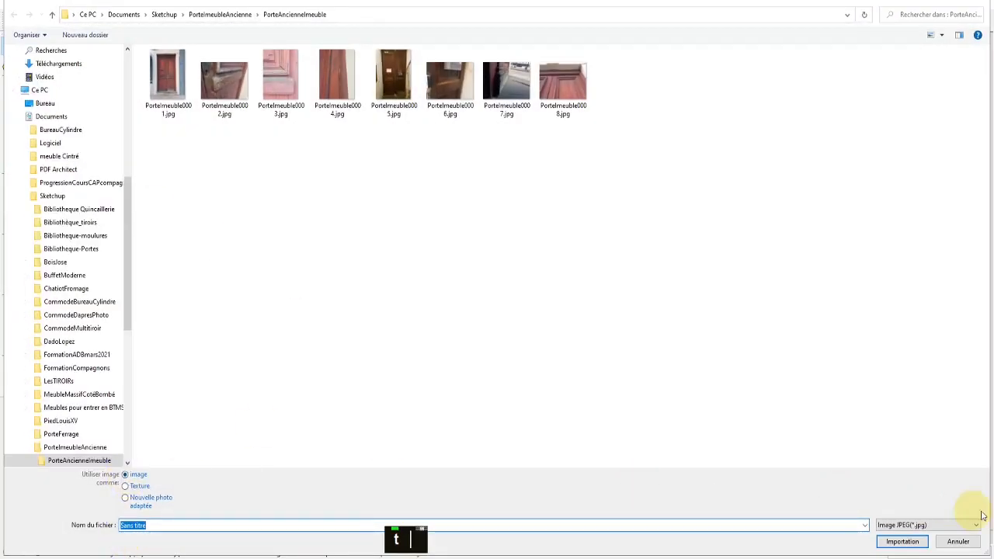
{"action": "left_click", "coordinate": [963, 525]}
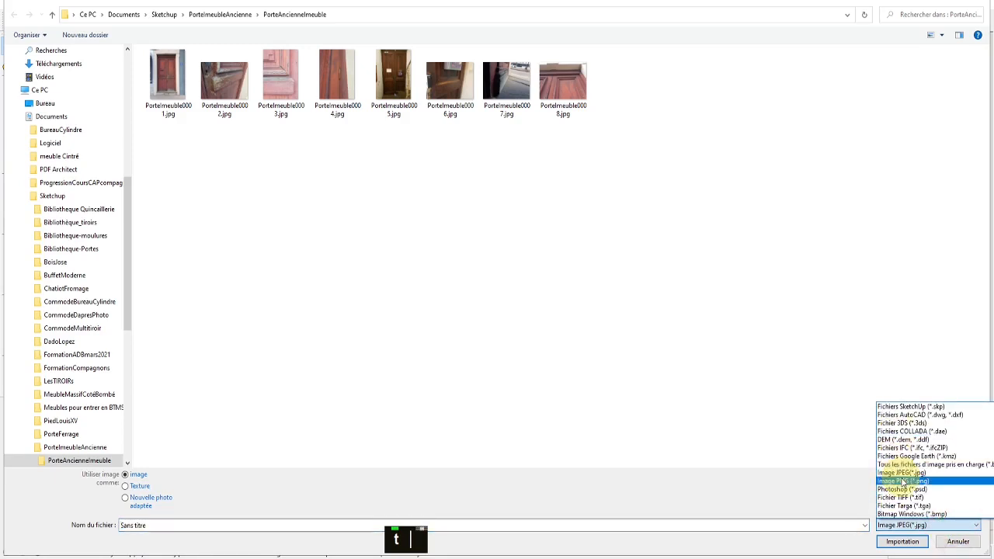
{"action": "left_click", "coordinate": [901, 471]}
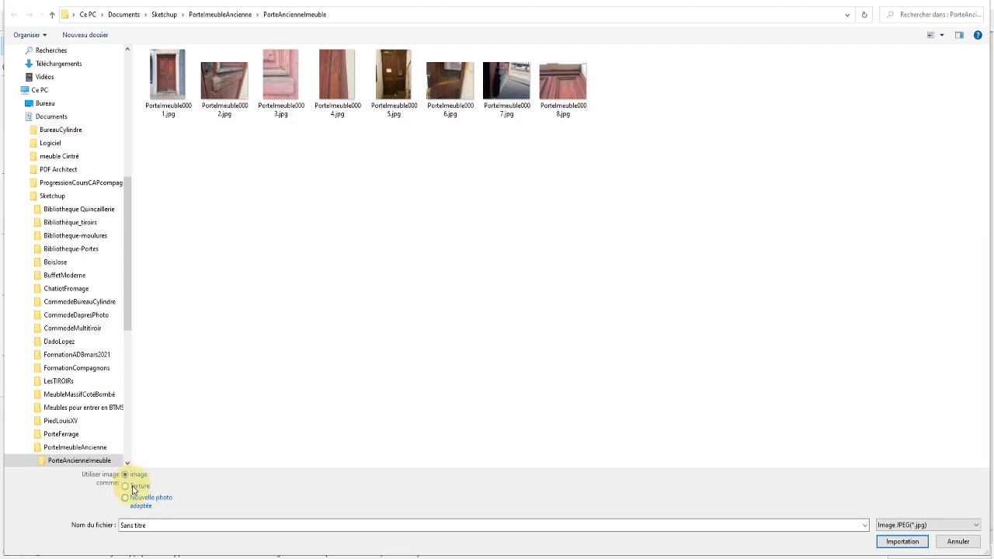
{"action": "left_click", "coordinate": [159, 78]}
{"action": "left_click", "coordinate": [917, 542]}
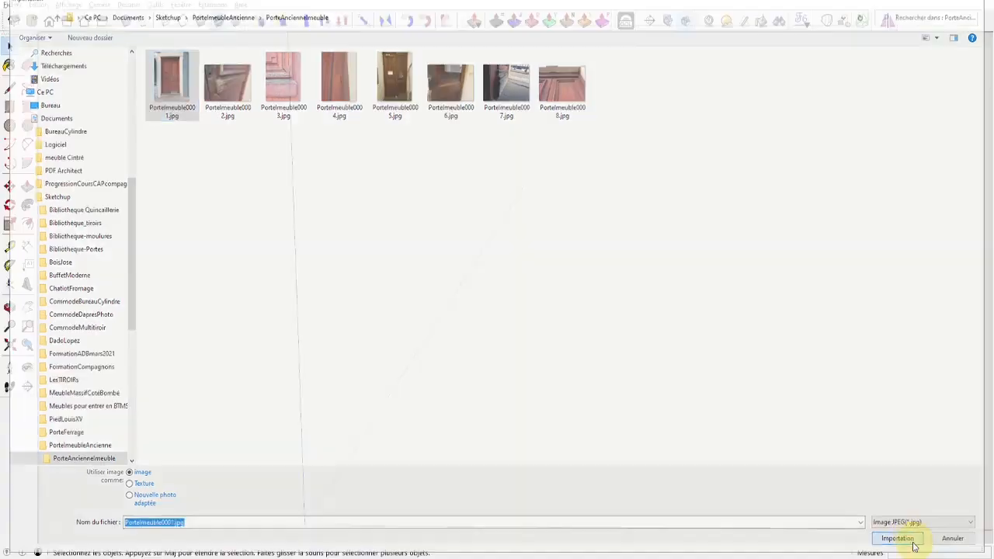
Place the imported door photo freehand in the front view, above the red axis and near the blue axis
{"action": "left_click", "coordinate": [50, 22]}
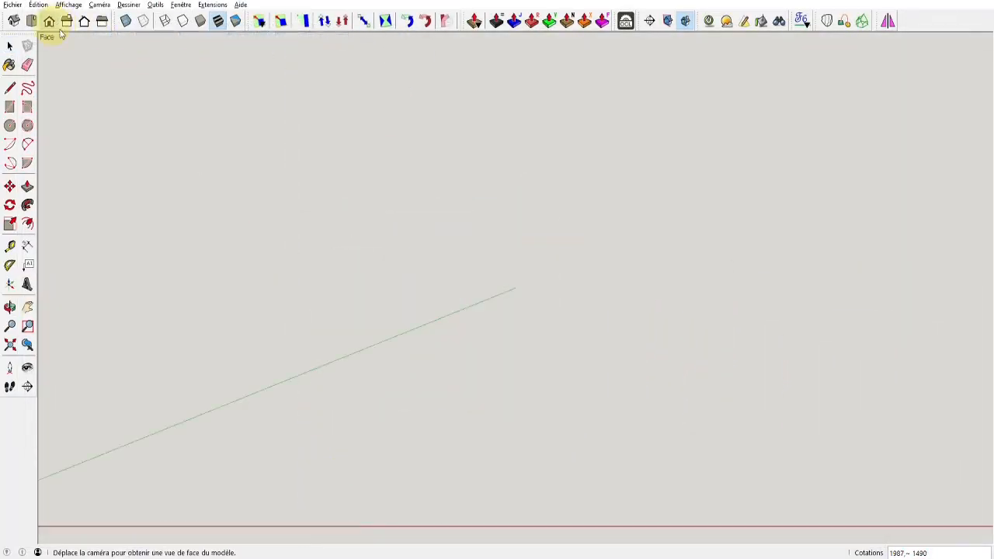
{"action": "scroll", "coordinate": [349, 404], "scroll_direction": "down", "scroll_amount": 3}
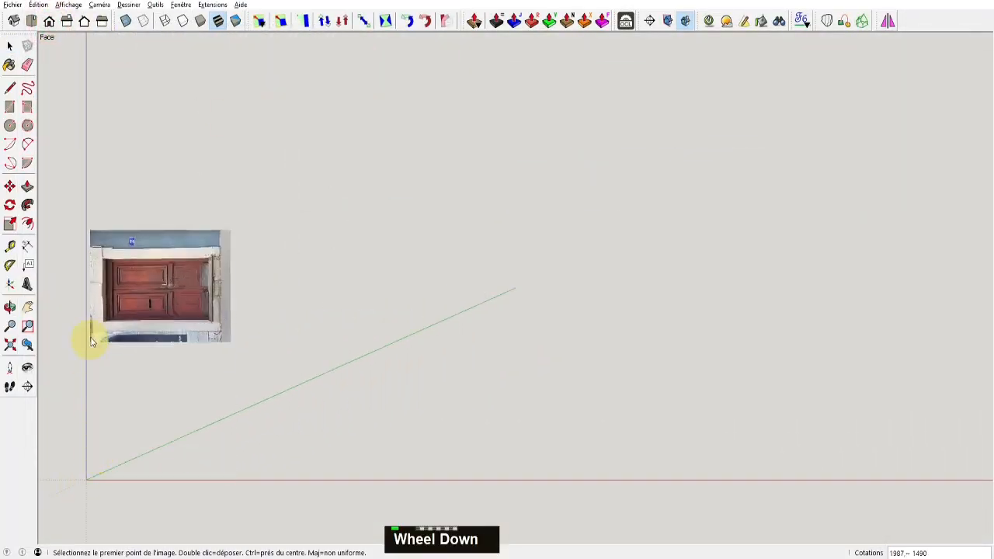
{"action": "left_click", "coordinate": [183, 337]}
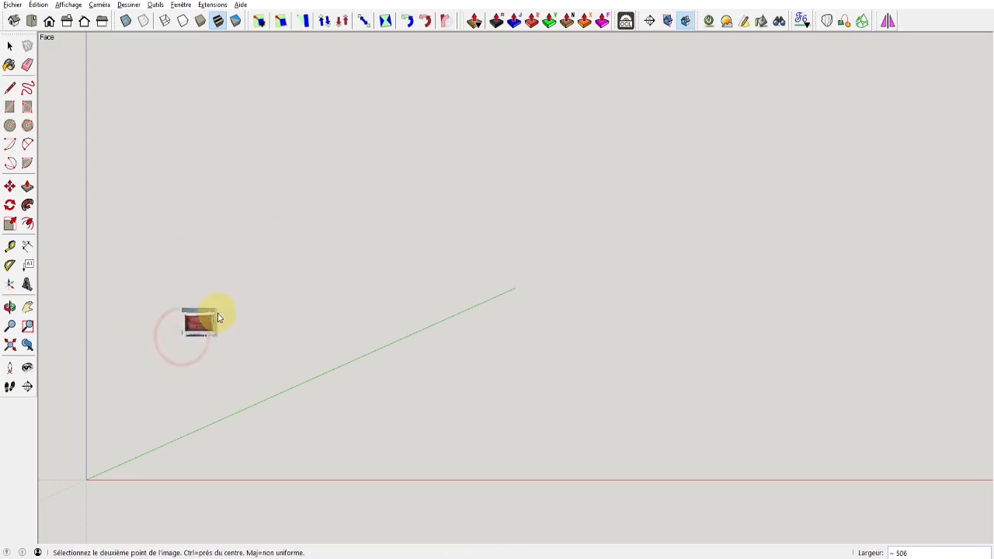
{"action": "left_click", "coordinate": [321, 277]}
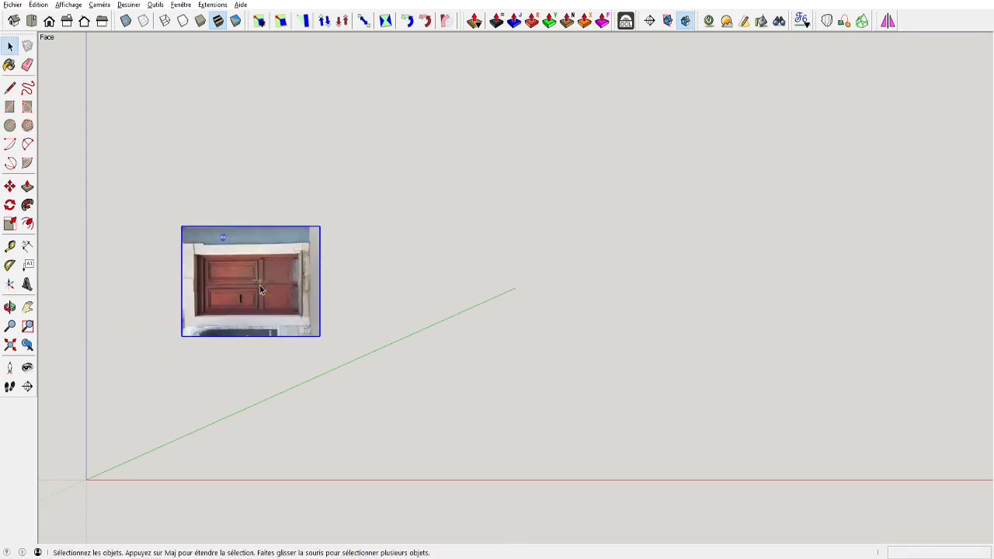
Rotate the door photo 90° about its lower-left corner so the door stands upright
{"action": "key", "text": "q"}
{"action": "left_click", "coordinate": [182, 336]}
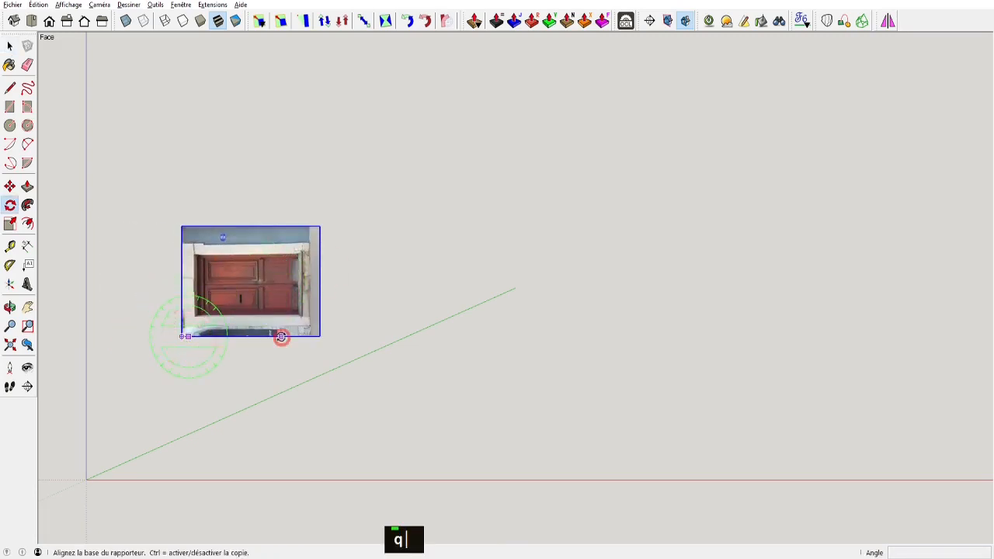
{"action": "left_click", "coordinate": [280, 336]}
{"action": "left_click", "coordinate": [209, 425]}
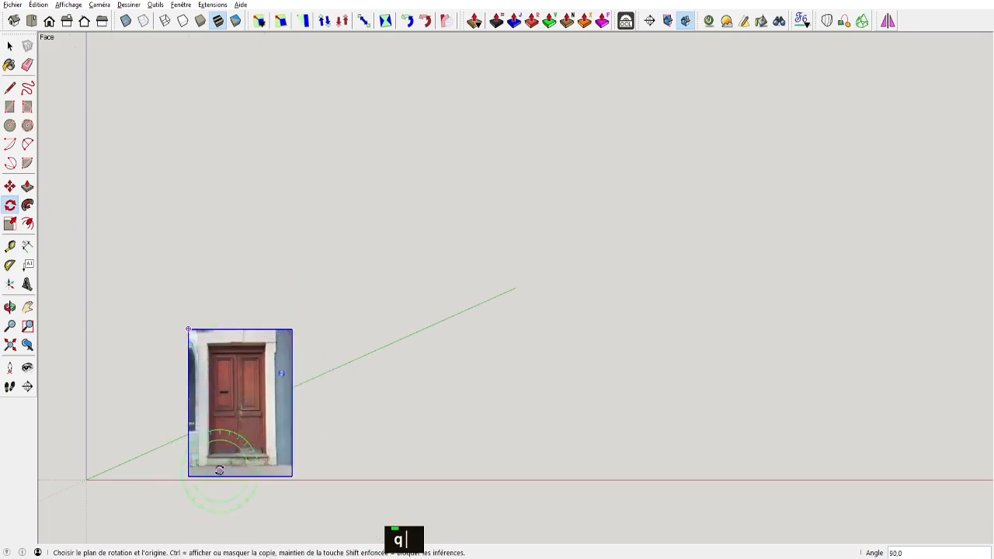
{"action": "scroll", "coordinate": [227, 431], "scroll_direction": "up", "scroll_amount": 2}
{"action": "scroll", "coordinate": [282, 349], "scroll_direction": "up", "scroll_amount": 4, "text": "shift"}
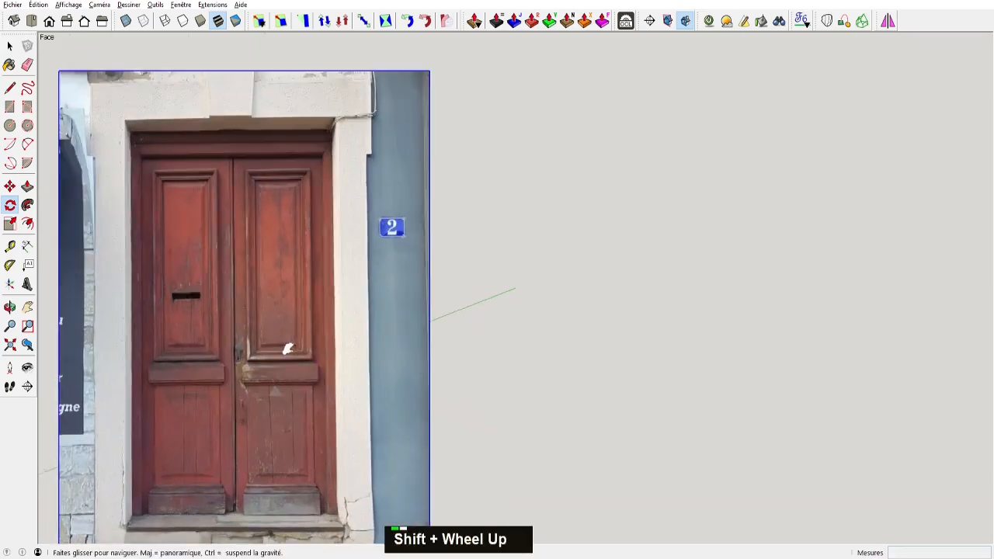
{"action": "middle_click_drag", "start_coordinate": [340, 314], "coordinate": [532, 300], "text": "shift"}
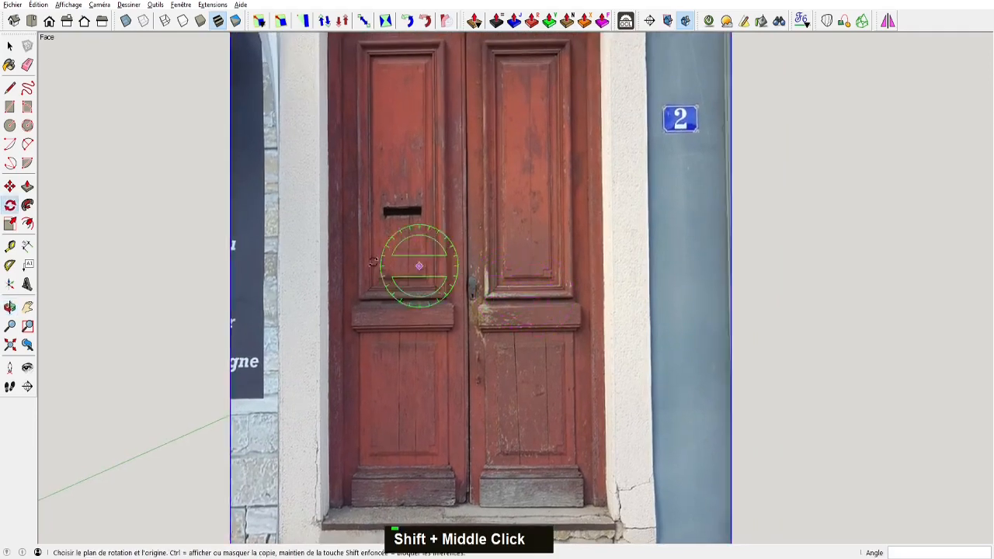
{"action": "key", "text": "space"}
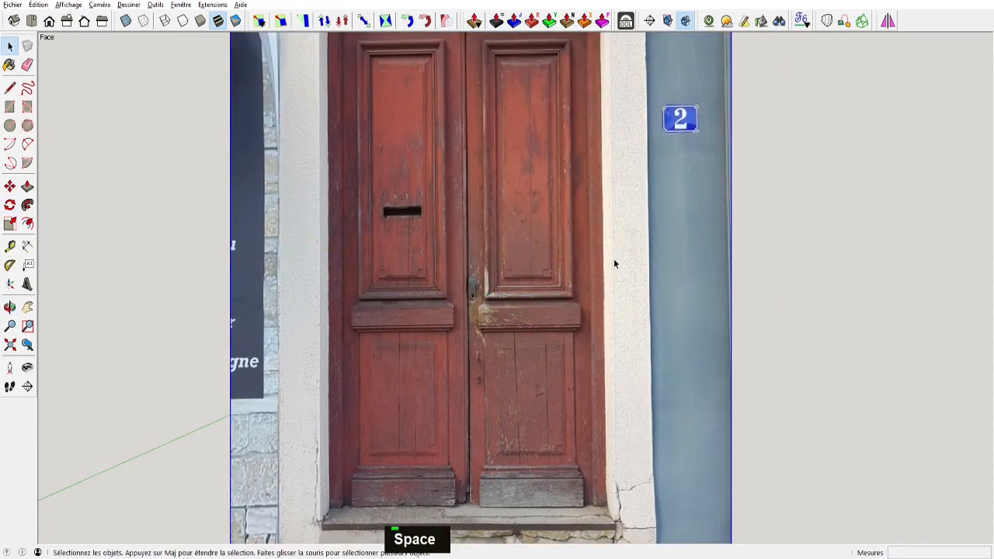
Draw a reference rectangle across the full width of the red door in the photo, about 807 × 114 mm
{"action": "scroll", "coordinate": [614, 265], "scroll_direction": "down", "scroll_amount": 5}
{"action": "scroll", "coordinate": [595, 287], "scroll_direction": "up", "scroll_amount": 5}
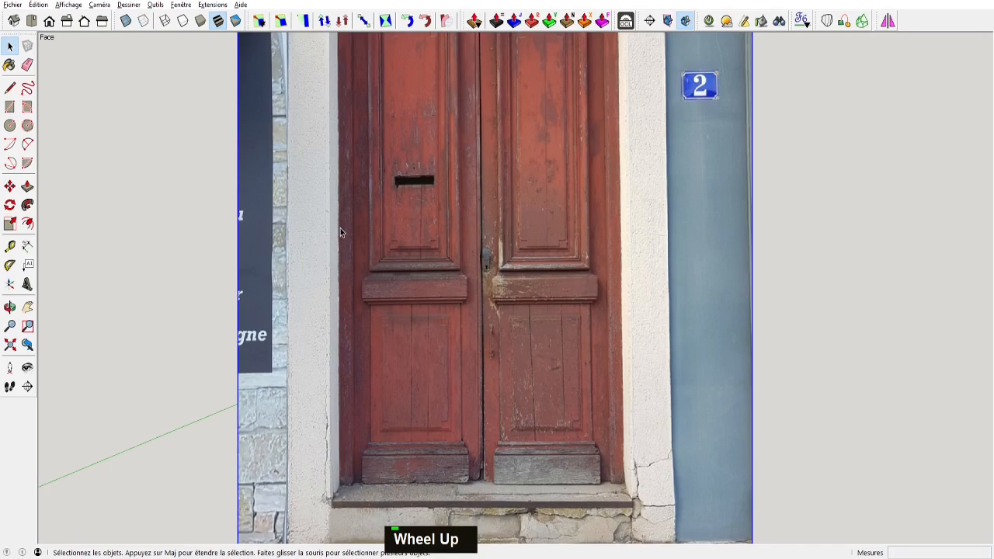
{"action": "key", "text": "r"}
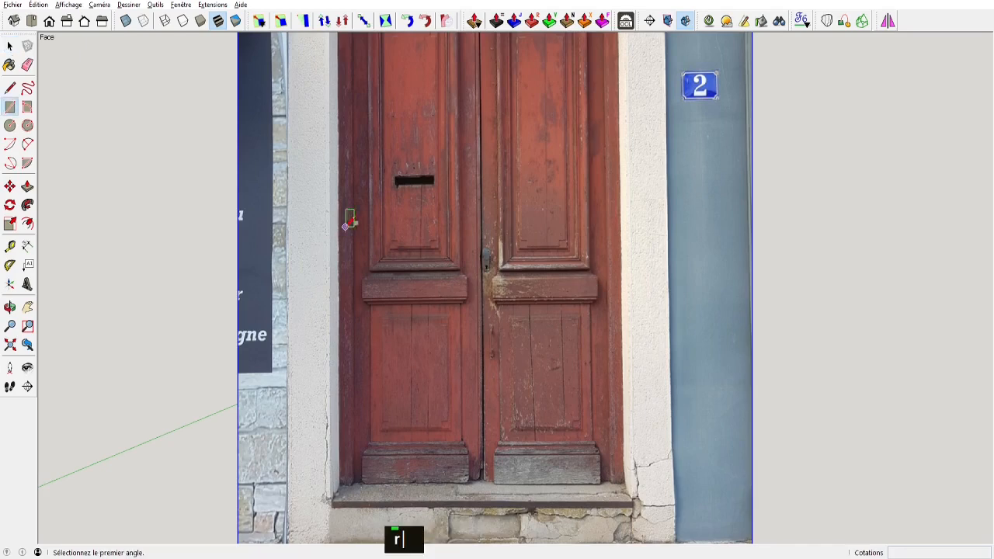
{"action": "scroll", "coordinate": [342, 201], "scroll_direction": "up", "scroll_amount": 3}
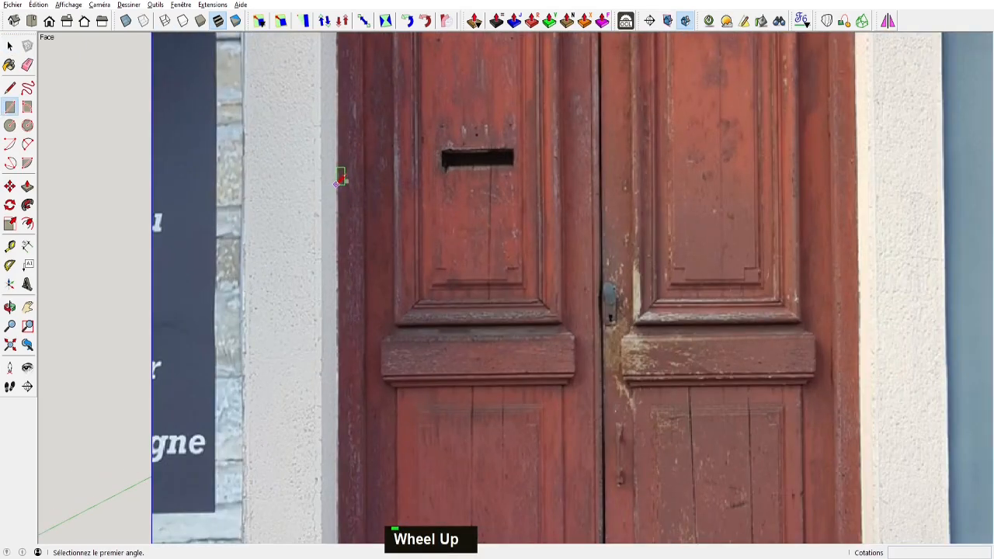
{"action": "left_click", "coordinate": [336, 184]}
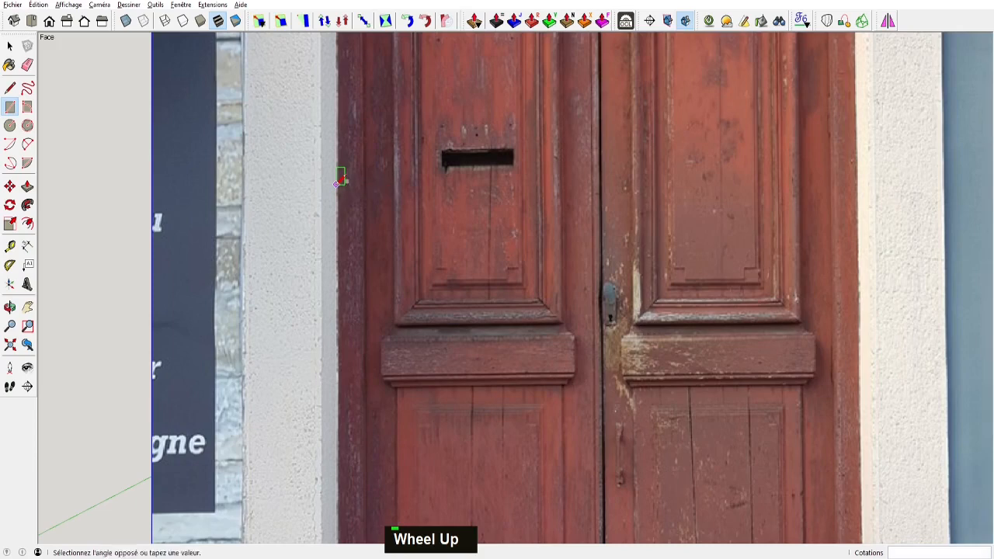
{"action": "left_click", "coordinate": [858, 262]}
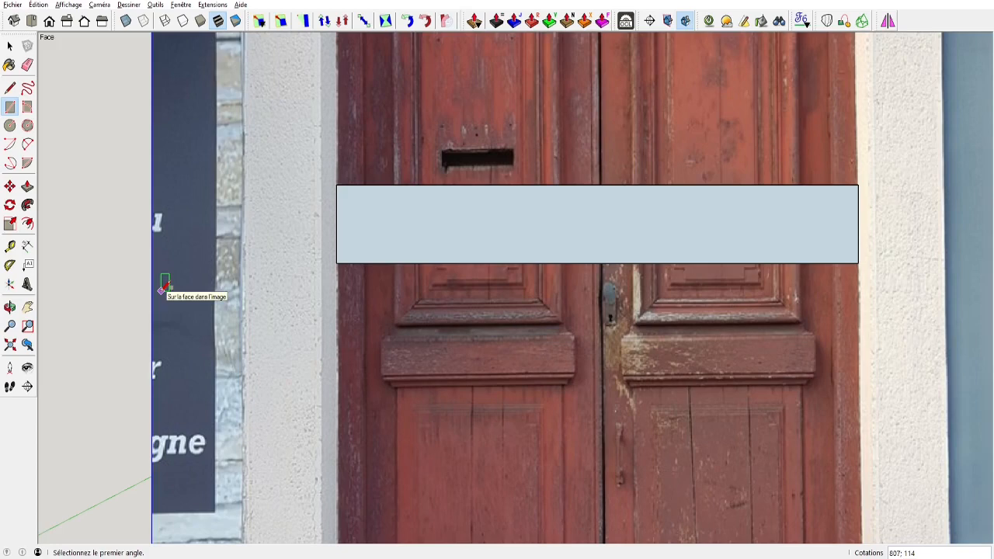
Measure the rectangle's upper edge with the Tape Measure and resize the whole model so that it equals 1500 mm
{"action": "key", "text": "t"}
{"action": "left_click", "coordinate": [337, 185]}
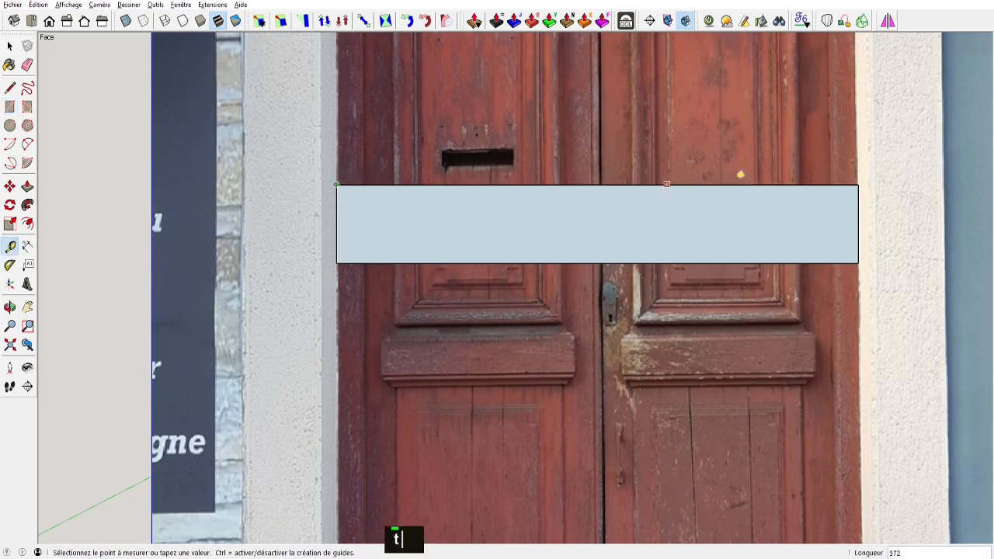
{"action": "left_click", "coordinate": [858, 185]}
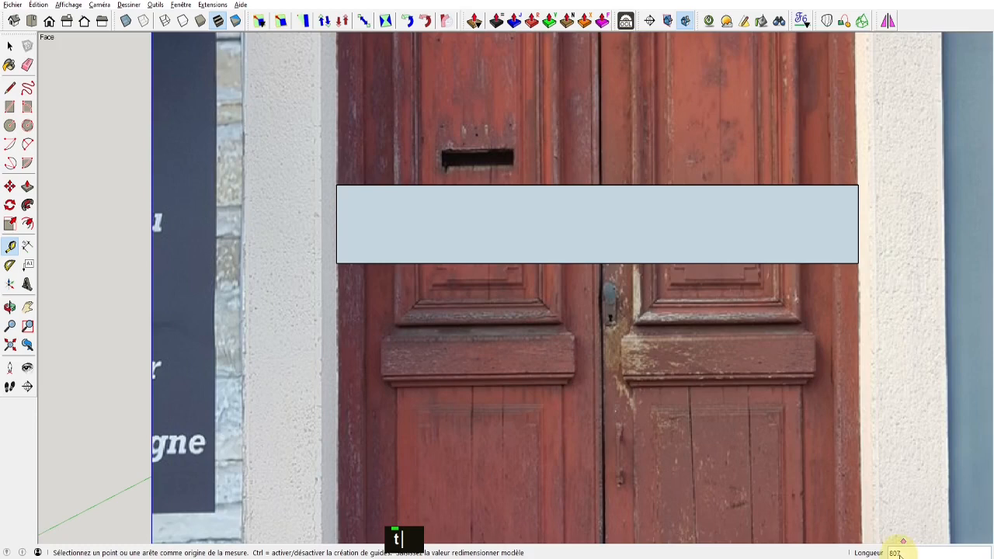
{"action": "type", "text": "1500"}
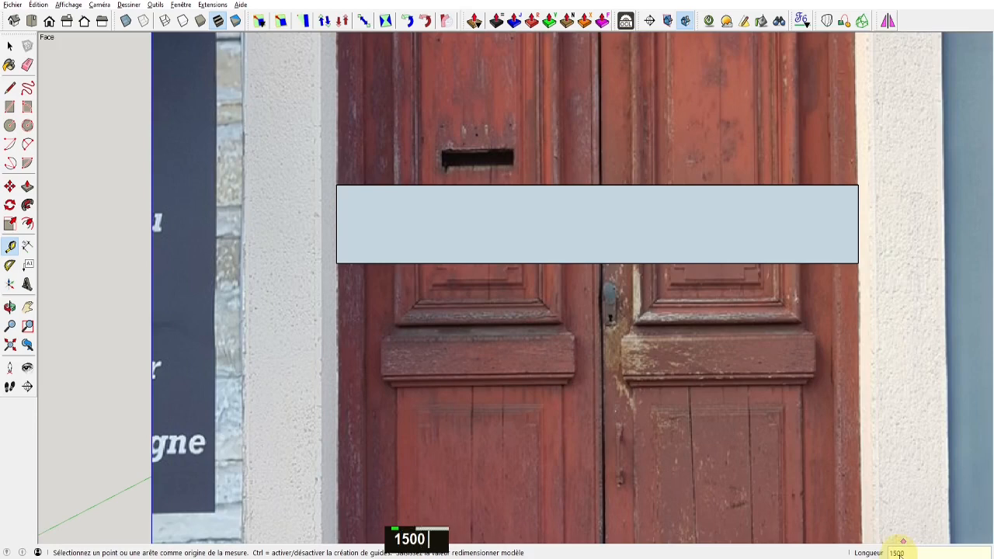
{"action": "key", "text": "Return"}
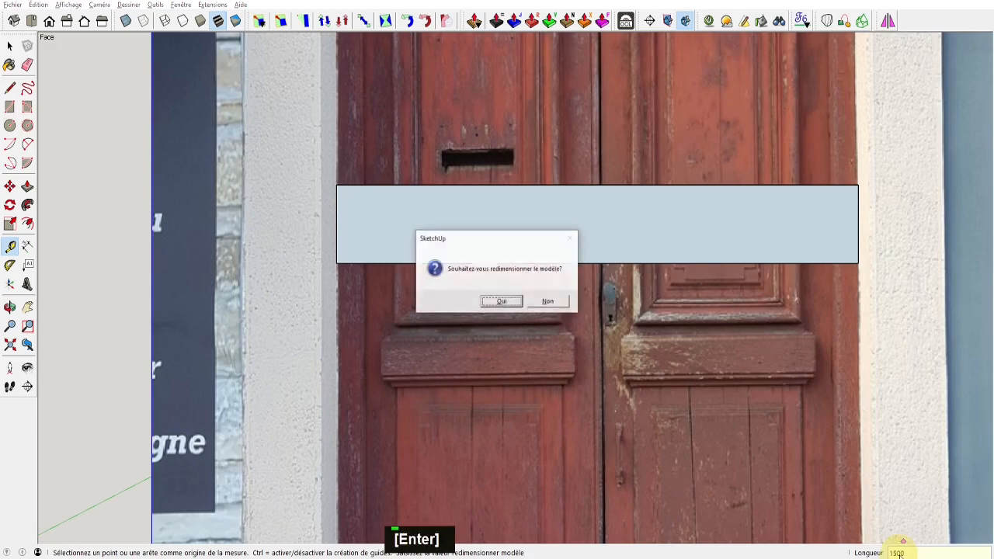
{"action": "left_click", "coordinate": [502, 303]}
{"action": "scroll", "coordinate": [455, 321], "scroll_direction": "down", "scroll_amount": 2}
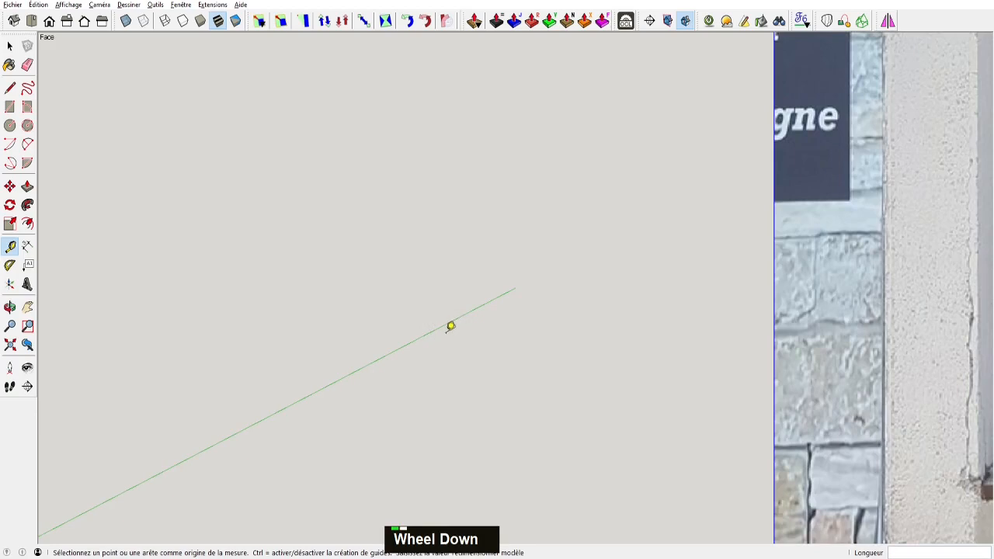
Measure the rectangle's width again across the door, and delete the rectangle
{"action": "key", "text": "ctrl+shift+e"}
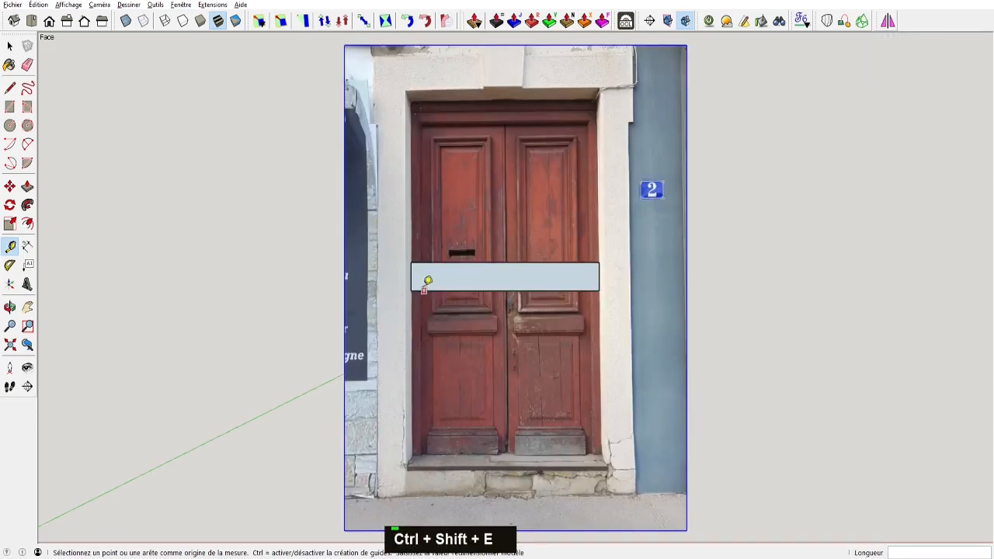
{"action": "left_click", "coordinate": [411, 262]}
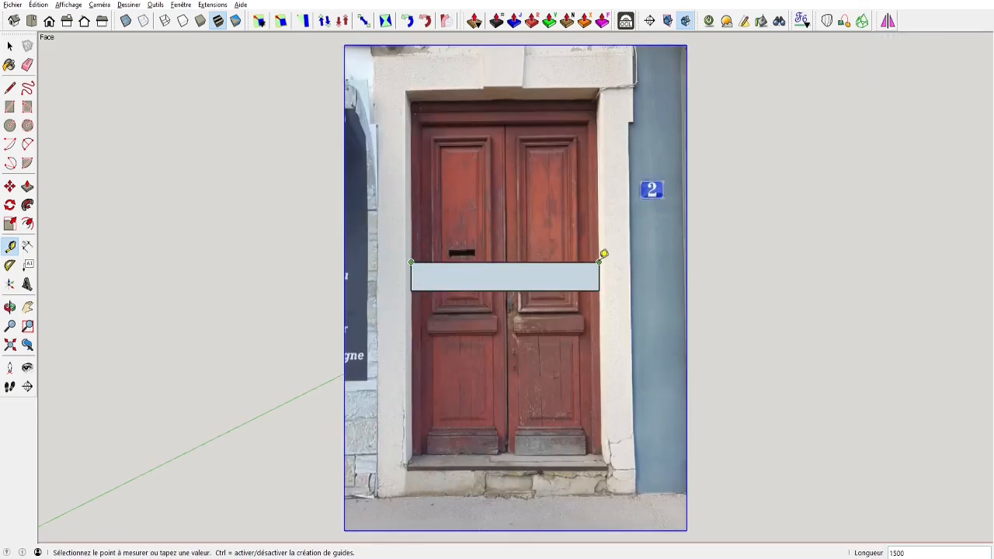
{"action": "key", "text": "space"}
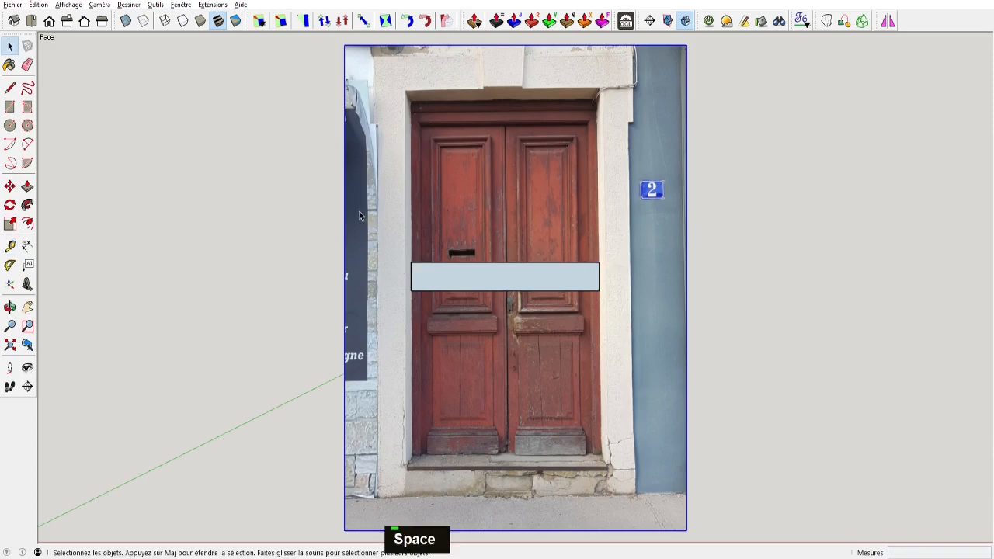
{"action": "left_click_drag", "start_coordinate": [393, 243], "coordinate": [621, 322]}
{"action": "key", "text": "Delete"}
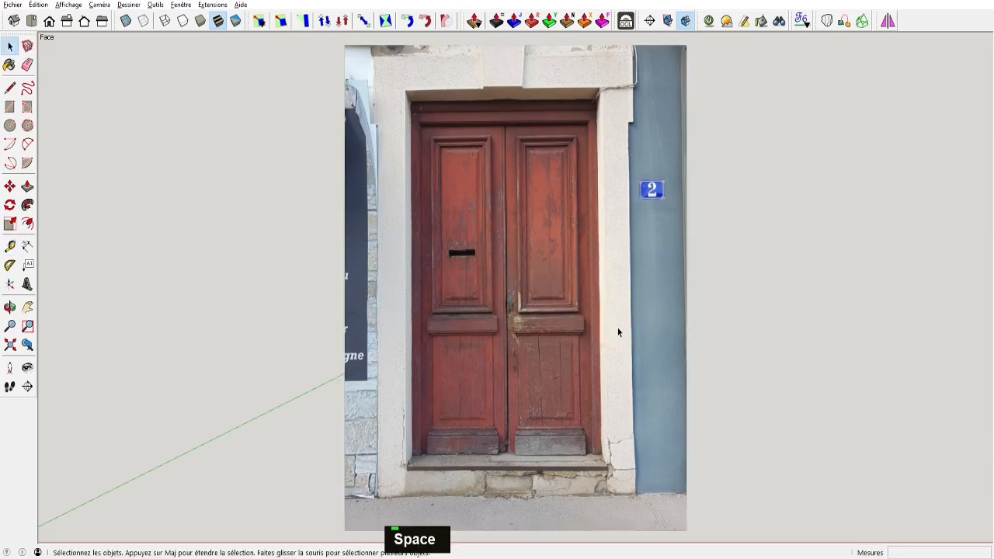
Measure the visible width of the left door leaf's outer stile on the photo, between the frame and the panel moulding
{"action": "scroll", "coordinate": [423, 157], "scroll_direction": "up", "scroll_amount": 3}
{"action": "scroll", "coordinate": [424, 157], "scroll_direction": "up", "scroll_amount": 5}
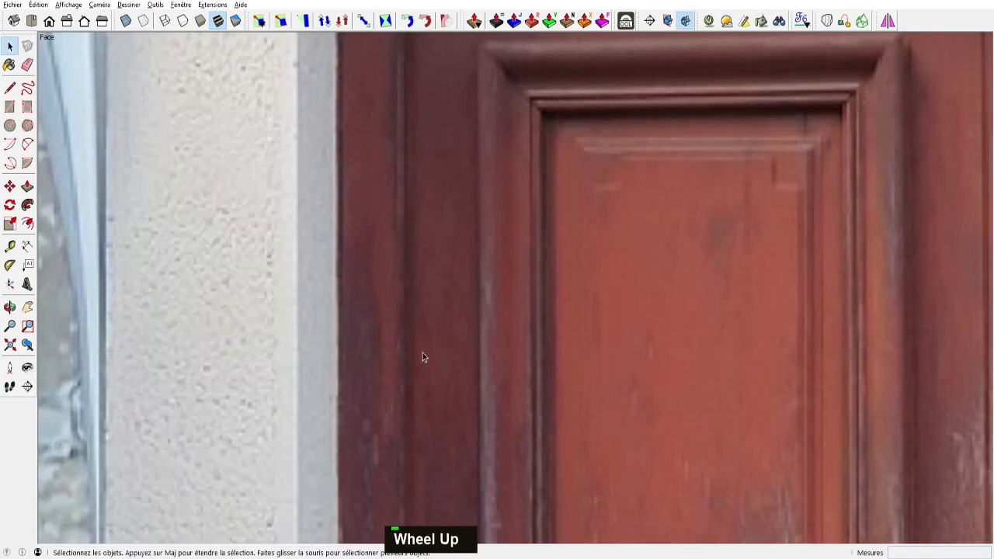
{"action": "scroll", "coordinate": [422, 353], "scroll_direction": "down", "scroll_amount": 5}
{"action": "middle_click_drag", "start_coordinate": [497, 433], "coordinate": [552, 164]}
{"action": "middle_click_drag", "start_coordinate": [550, 290], "coordinate": [519, 277], "text": "shift"}
{"action": "scroll", "coordinate": [463, 306], "scroll_direction": "up", "scroll_amount": 1}
{"action": "scroll", "coordinate": [476, 281], "scroll_direction": "up", "scroll_amount": 3}
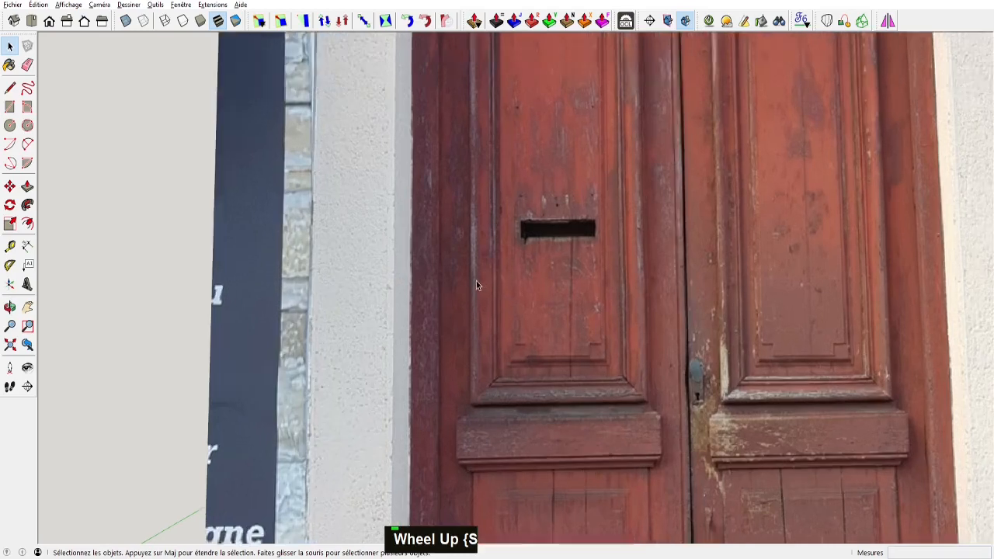
{"action": "key", "text": "t"}
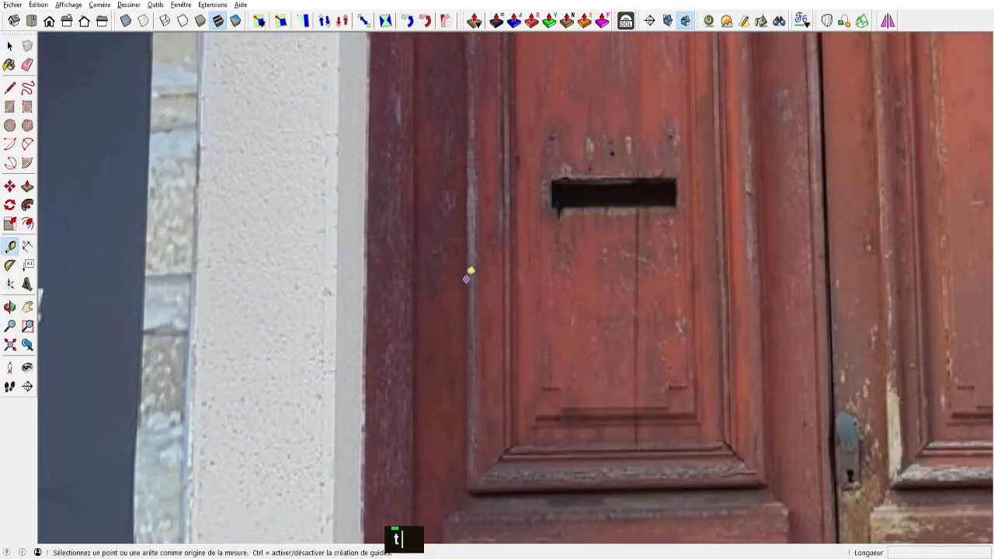
{"action": "left_click", "coordinate": [466, 279]}
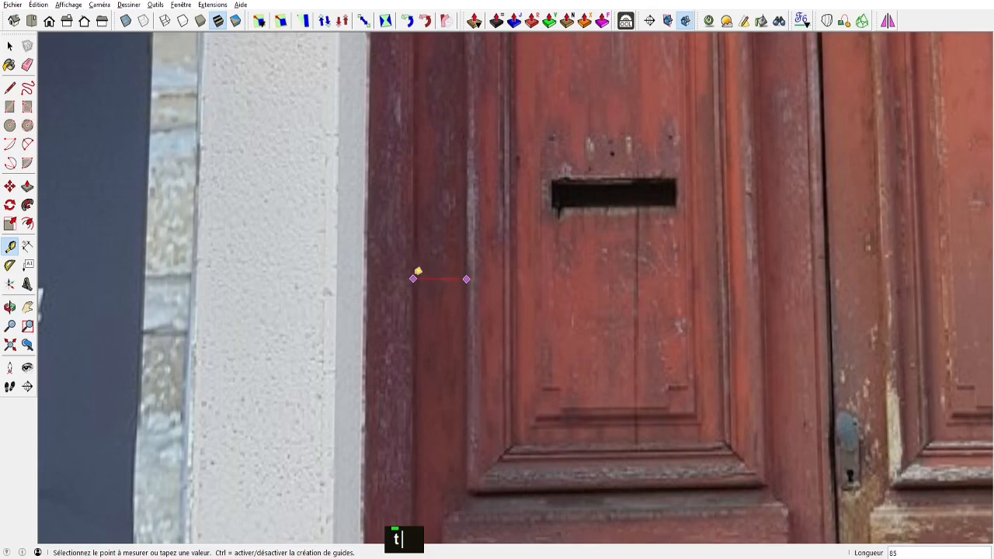
{"action": "key", "text": "space"}
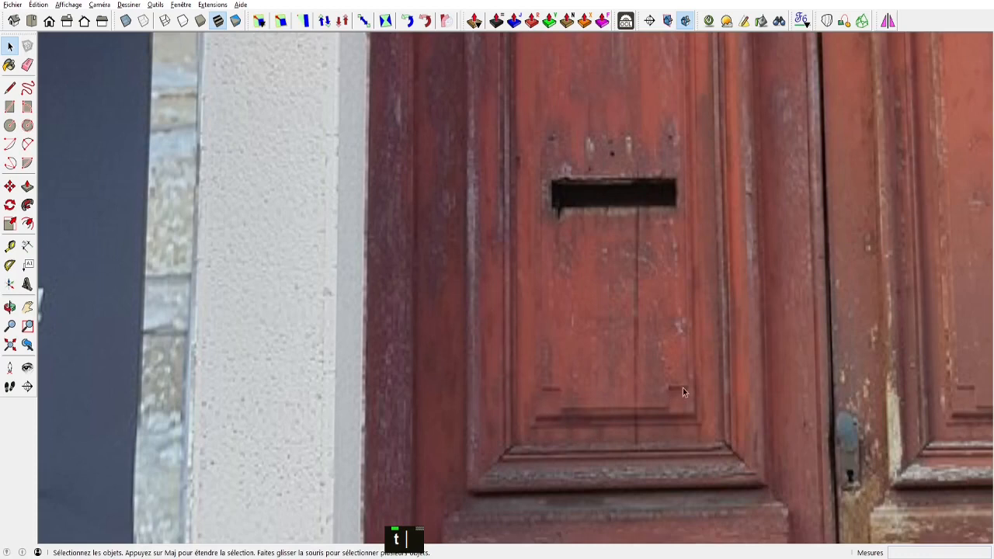
{"action": "key", "text": "t"}
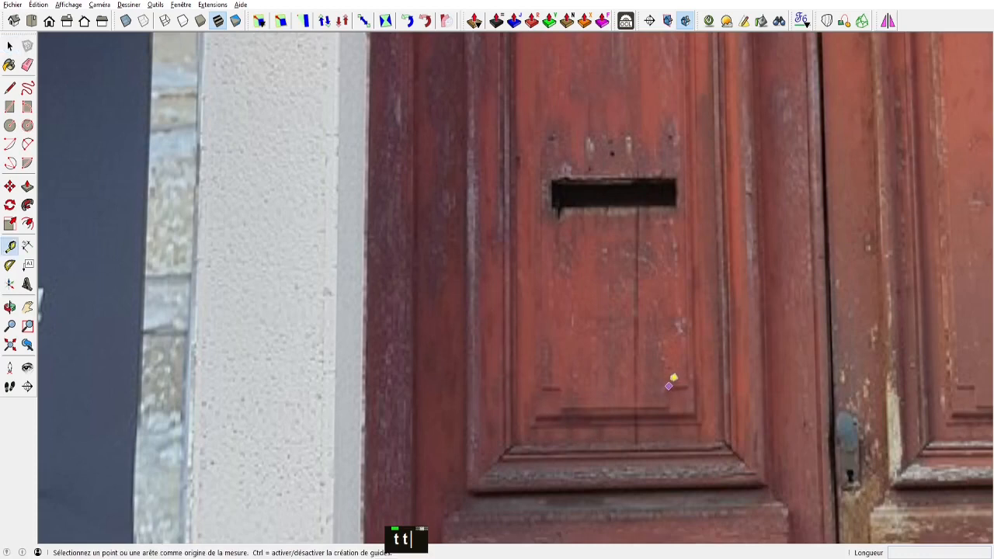
{"action": "key", "text": "space"}
Review the dimensioned horizontal section of the door in the other SketchUp window, and return to the photo model
{"action": "scroll", "coordinate": [632, 356], "scroll_direction": "down", "scroll_amount": 12}
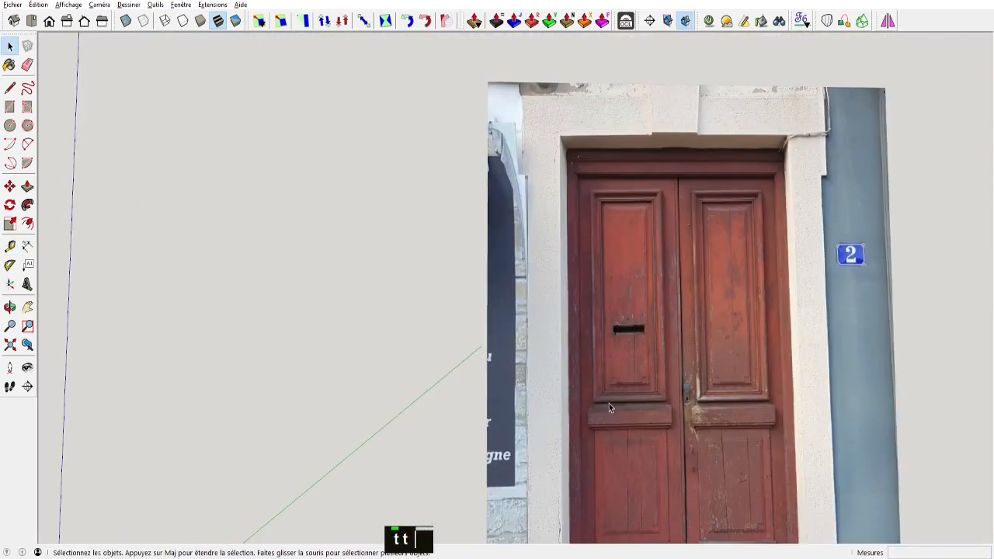
{"action": "mouse_move", "coordinate": [611, 407]}
{"action": "middle_mouse_down", "text": "shift"}
{"action": "mouse_move", "coordinate": [595, 326]}
{"action": "mouse_move", "coordinate": [562, 335]}
{"action": "middle_mouse_up", "text": "shift"}
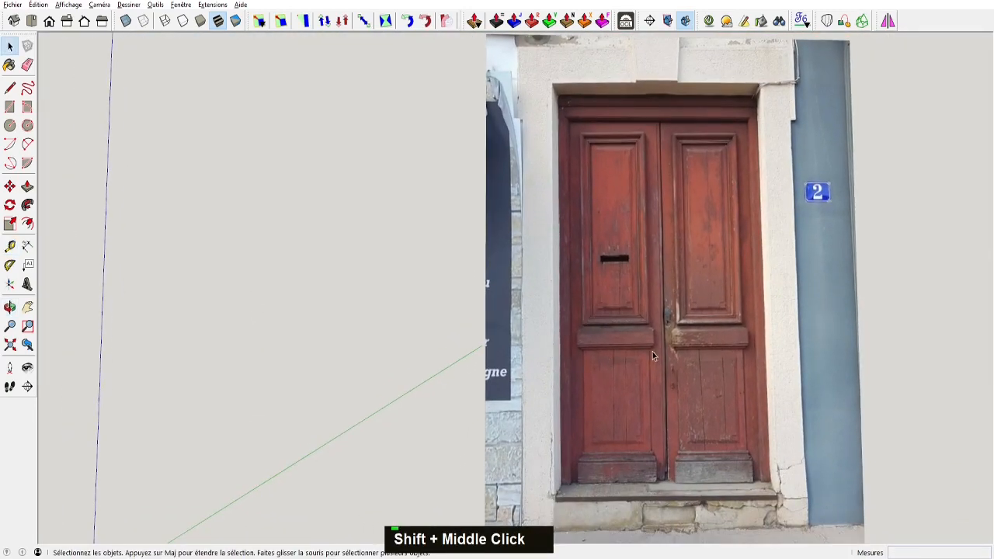
{"action": "key", "text": "alt+Tab"}
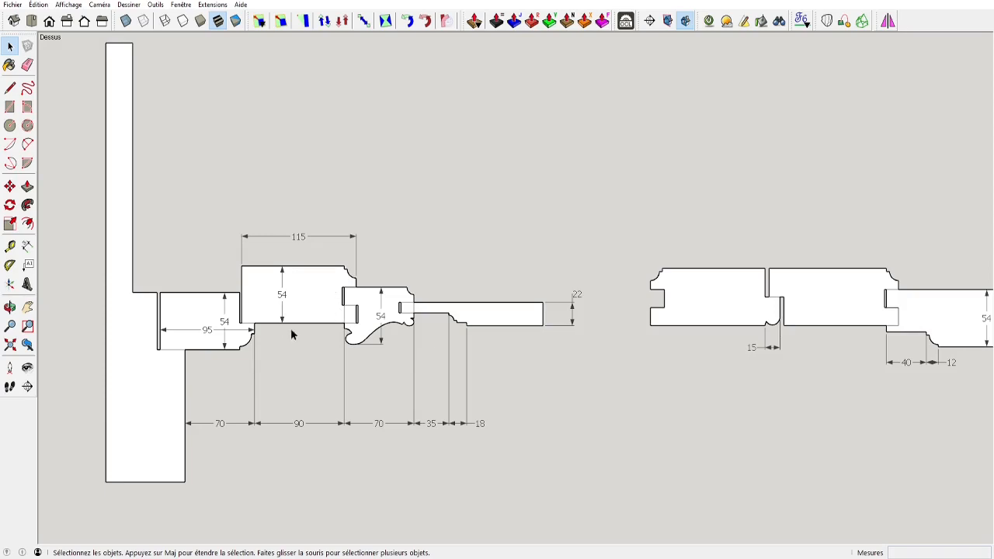
{"action": "scroll", "coordinate": [514, 299], "scroll_direction": "down", "scroll_amount": 1, "text": "shift"}
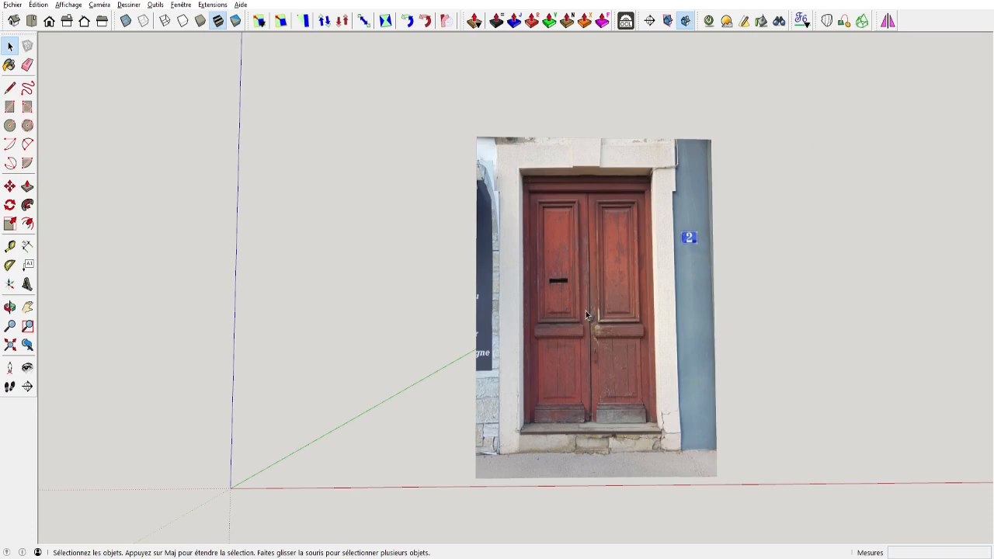
Undo the recent changes to bring back the wall block with the stone-framed door opening beside the photo
{"action": "key", "text": "ctrl"}
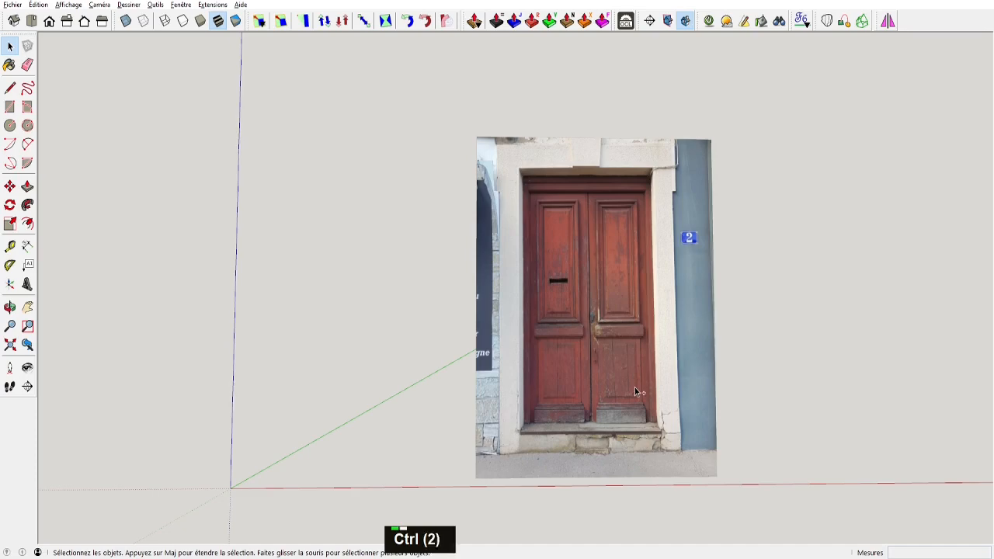
{"action": "key", "text": "ctrl+z"}
{"action": "key", "text": "ctrl+z"}
{"action": "key", "text": "ctrl+z"}
{"action": "key", "text": "ctrl+z"}
{"action": "key", "text": "ctrl+z"}
{"action": "key", "text": "ctrl+z"}
{"action": "key", "text": "ctrl+z"}
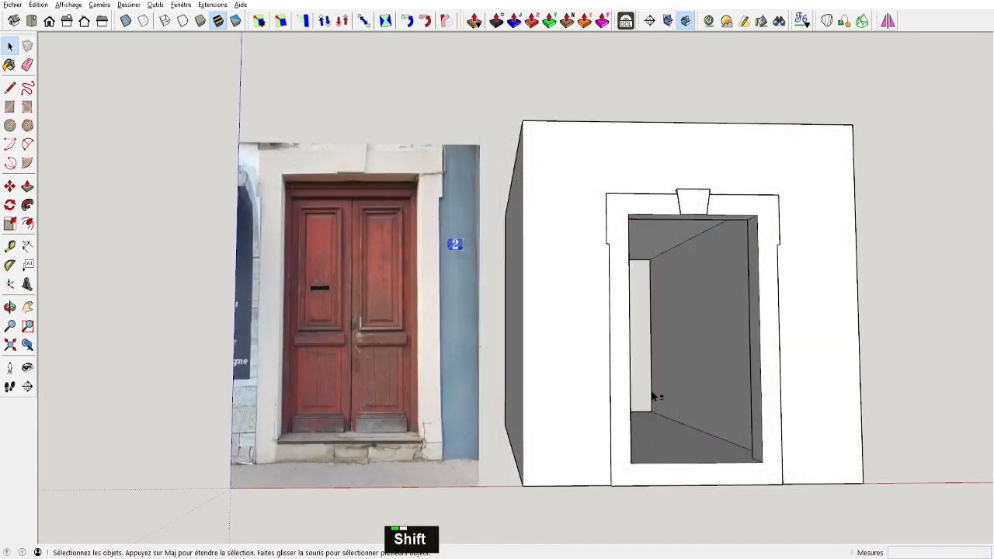
Select the wall block and examine the reveal and rebate of its door opening from several angles
{"action": "middle_click_drag", "start_coordinate": [652, 396], "coordinate": [461, 400], "text": "shift"}
{"action": "left_click", "coordinate": [406, 279]}
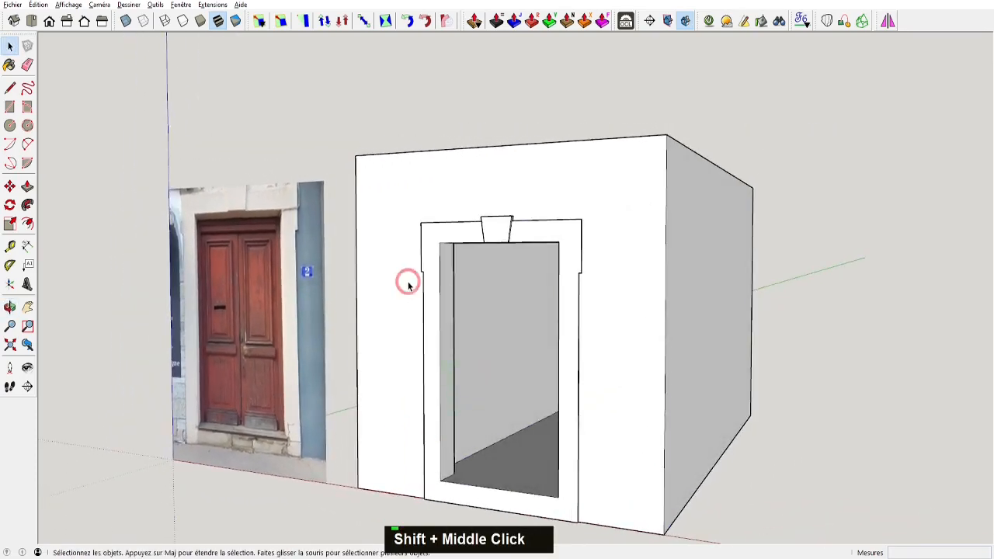
{"action": "middle_click_drag", "start_coordinate": [607, 275], "coordinate": [648, 347]}
{"action": "scroll", "coordinate": [549, 363], "scroll_direction": "up", "scroll_amount": 5}
{"action": "scroll", "coordinate": [550, 361], "scroll_direction": "down", "scroll_amount": 5}
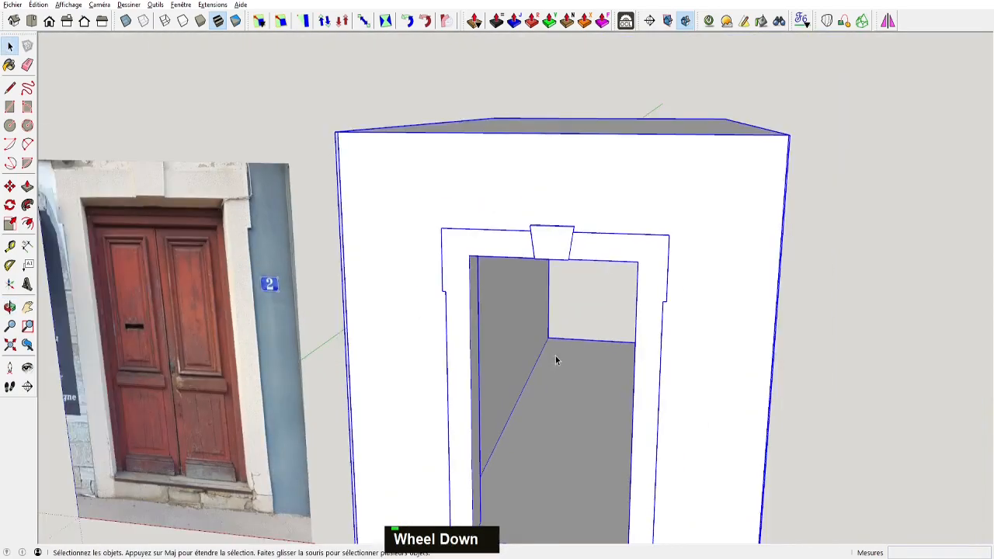
{"action": "mouse_move", "coordinate": [555, 355]}
{"action": "middle_mouse_down"}
{"action": "mouse_move", "coordinate": [626, 195]}
{"action": "mouse_move", "coordinate": [522, 328]}
{"action": "mouse_move", "coordinate": [524, 373]}
{"action": "mouse_move", "coordinate": [531, 328]}
{"action": "middle_mouse_up"}
{"action": "scroll", "coordinate": [539, 381], "scroll_direction": "up", "scroll_amount": 5}
Copy the face of the 95 × 54 mm frame profile in the section drawing's SketchUp window
{"action": "key", "text": "alt+Tab"}
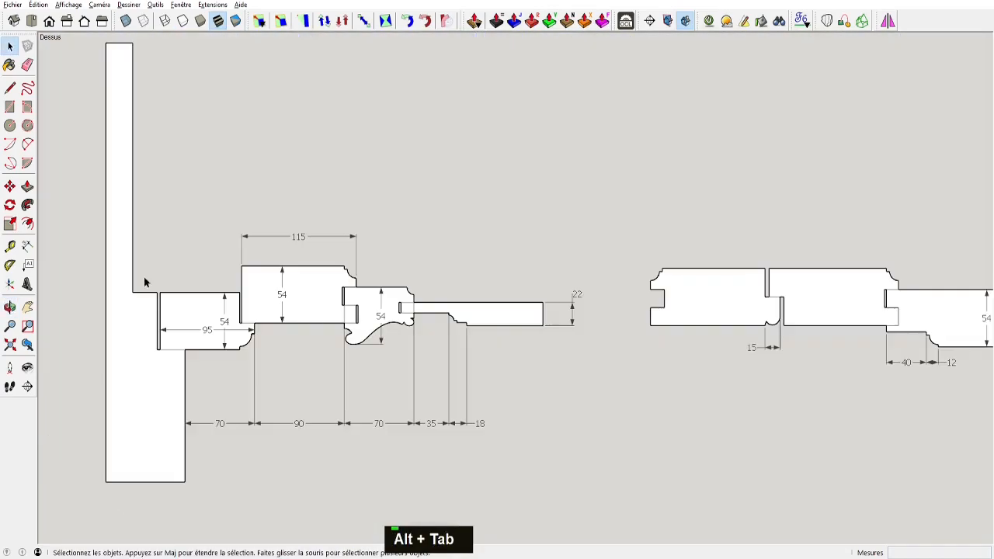
{"action": "left_click", "coordinate": [199, 314]}
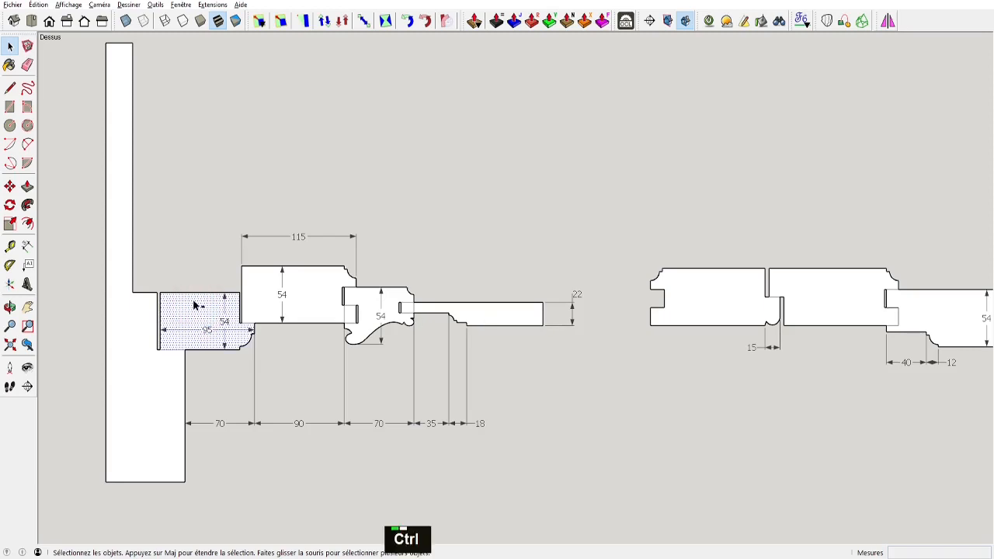
{"action": "key", "text": "ctrl+c"}
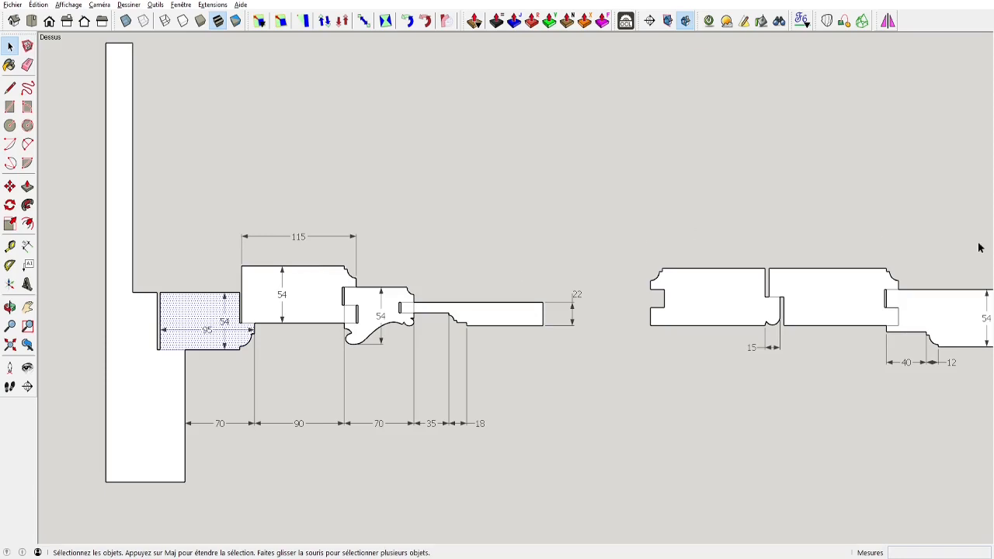
Examine the 115 × 54 mm stile profile beside the frame by selecting its outer edge, moulded corner and face
{"action": "left_click", "coordinate": [319, 266]}
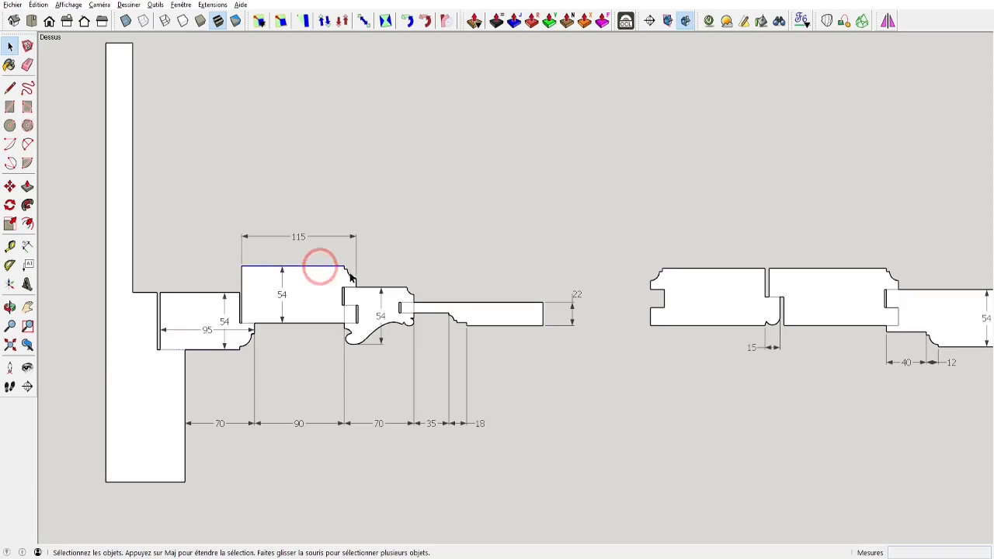
{"action": "left_click", "coordinate": [350, 275]}
{"action": "left_click", "coordinate": [353, 292]}
{"action": "left_click", "coordinate": [307, 297]}
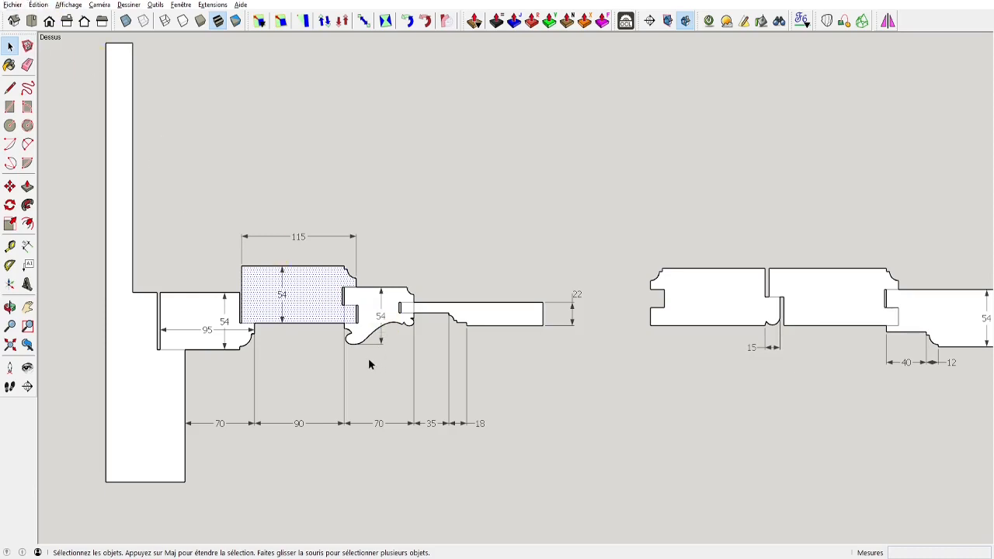
Switch to the door model, paste the frame profile at the foot of the opening's rebate and move it into the rebate corner
{"action": "key", "text": "alt+Tab"}
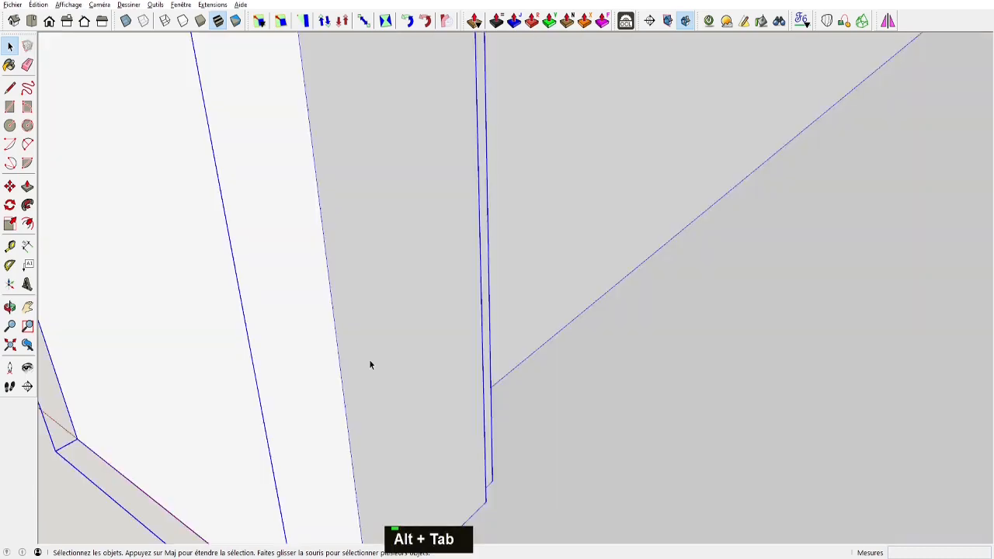
{"action": "scroll", "coordinate": [550, 447], "scroll_direction": "down", "scroll_amount": 2}
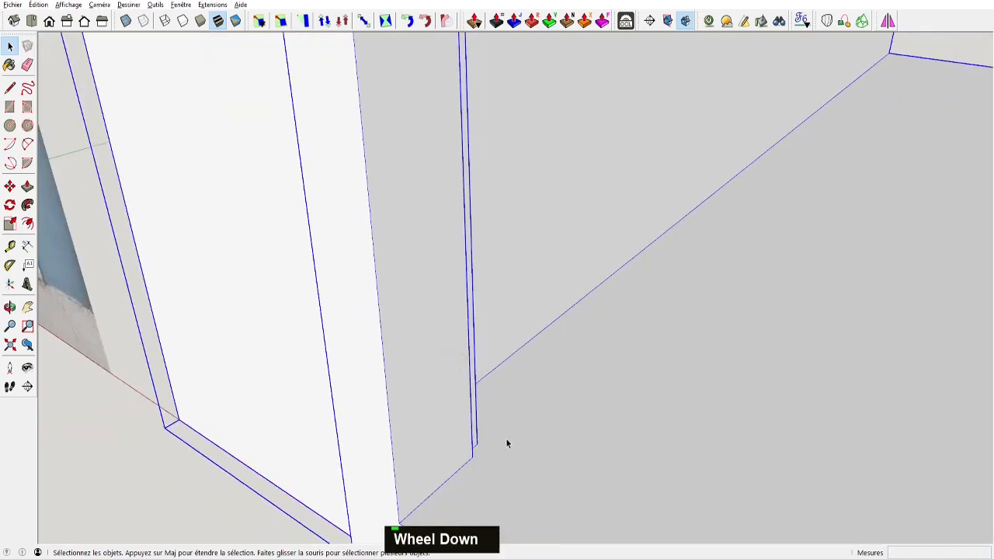
{"action": "key", "text": "ctrl+v"}
{"action": "scroll", "coordinate": [481, 458], "scroll_direction": "up", "scroll_amount": 2}
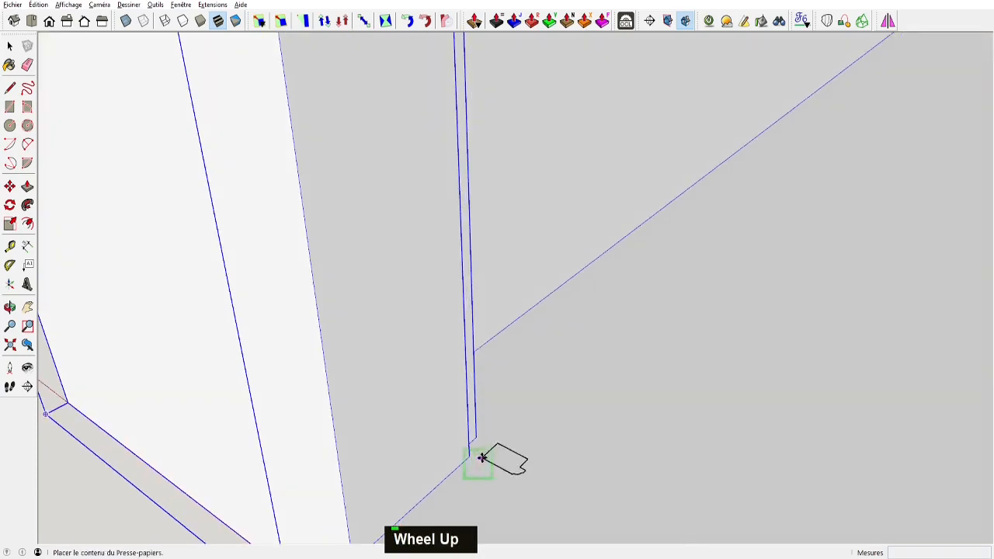
{"action": "middle_click", "coordinate": [484, 456]}
{"action": "left_click", "coordinate": [483, 451]}
{"action": "scroll", "coordinate": [355, 484], "scroll_direction": "up", "scroll_amount": 4}
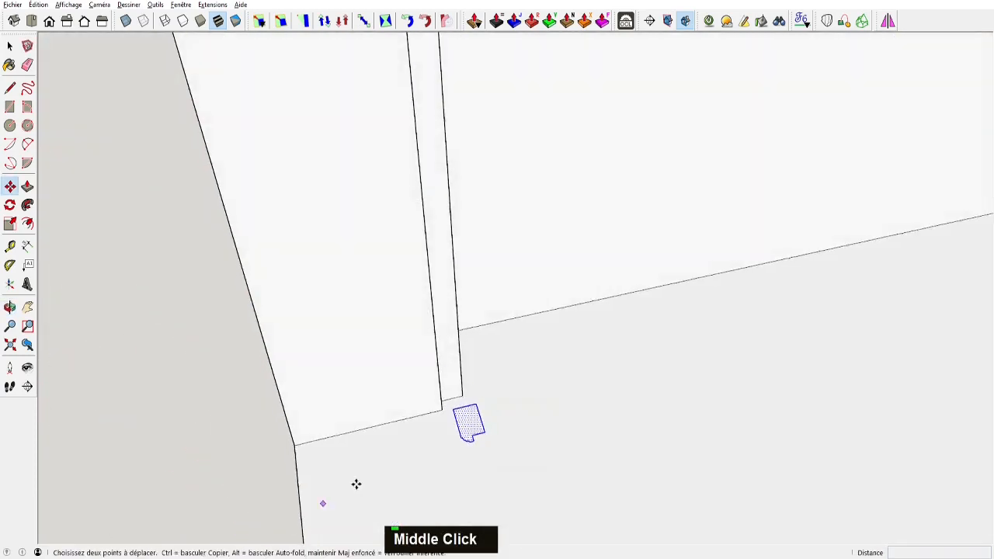
{"action": "middle_click_drag", "start_coordinate": [382, 480], "coordinate": [396, 411]}
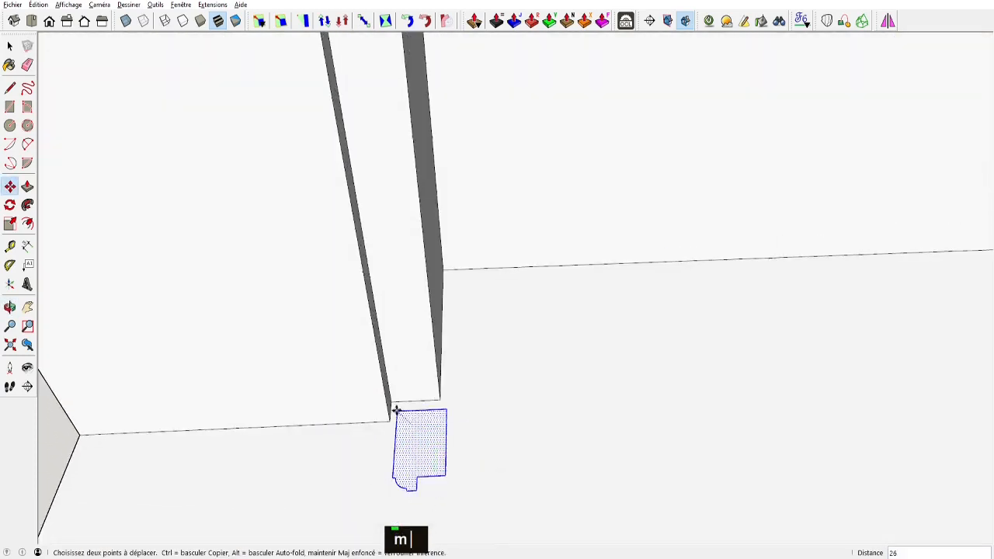
Extrude the frame profile upward to the head of the door opening to form the first jamb
{"action": "scroll", "coordinate": [382, 433], "scroll_direction": "down", "scroll_amount": 5}
{"action": "middle_click", "coordinate": [636, 355]}
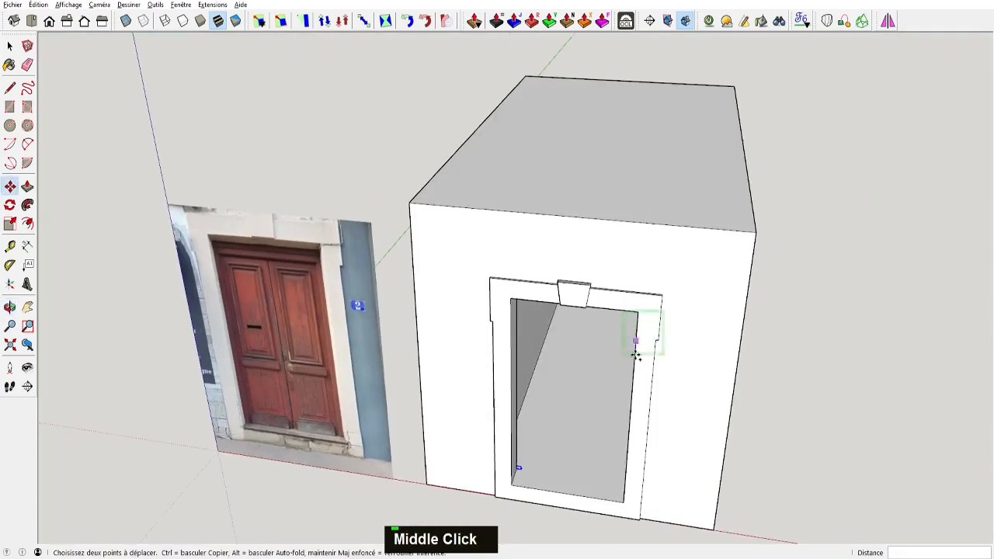
{"action": "middle_click_drag", "start_coordinate": [567, 424], "coordinate": [99, 180]}
{"action": "middle_click_drag", "start_coordinate": [419, 301], "coordinate": [517, 427]}
{"action": "scroll", "coordinate": [460, 384], "scroll_direction": "up", "scroll_amount": 3}
{"action": "scroll", "coordinate": [460, 385], "scroll_direction": "up", "scroll_amount": 2}
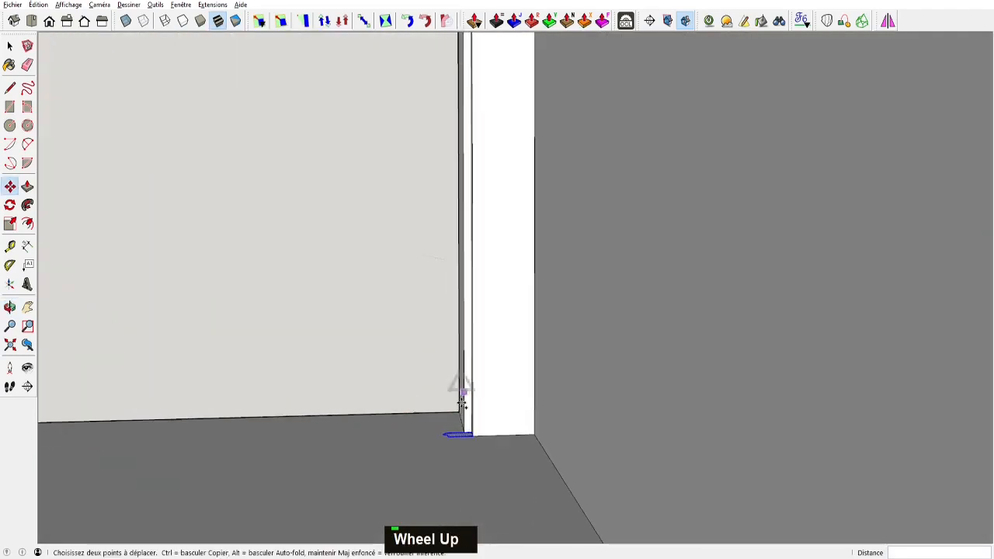
{"action": "middle_click", "coordinate": [456, 390]}
{"action": "key", "text": "p"}
{"action": "middle_click_drag", "start_coordinate": [458, 436], "coordinate": [518, 317], "text": "shift"}
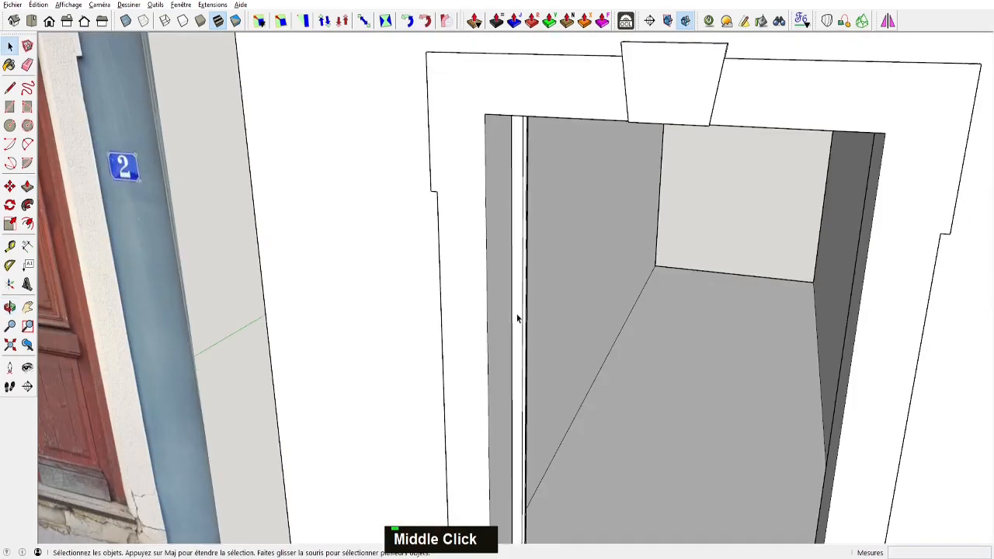
Turn the extruded jamb into a component named MntHuisserie
{"action": "double_click", "coordinate": [517, 318]}
{"action": "type", "text": "g"}
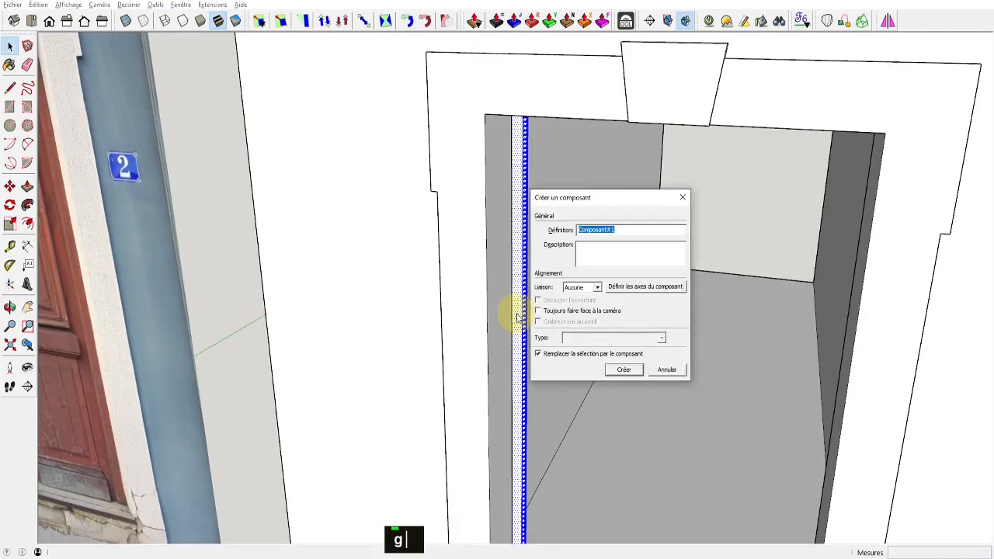
{"action": "type", "text": "MntHuisserie"}
{"action": "key", "text": "Return"}
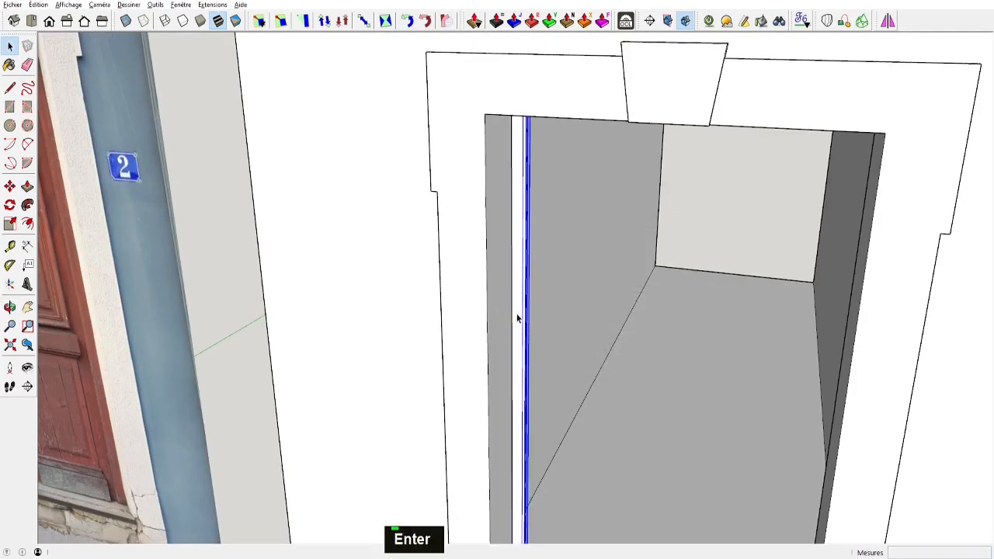
Look up the Curic Mirror extension and its author in the list of installed extensions
{"action": "middle_click_drag", "start_coordinate": [517, 318], "coordinate": [567, 256]}
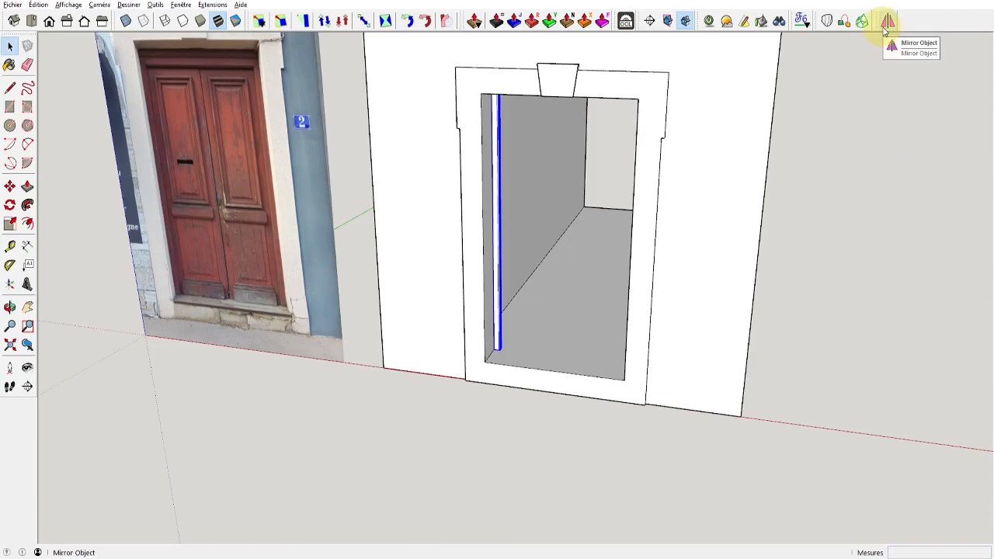
{"action": "left_click", "coordinate": [212, 5]}
{"action": "mouse_move", "coordinate": [181, 5]}
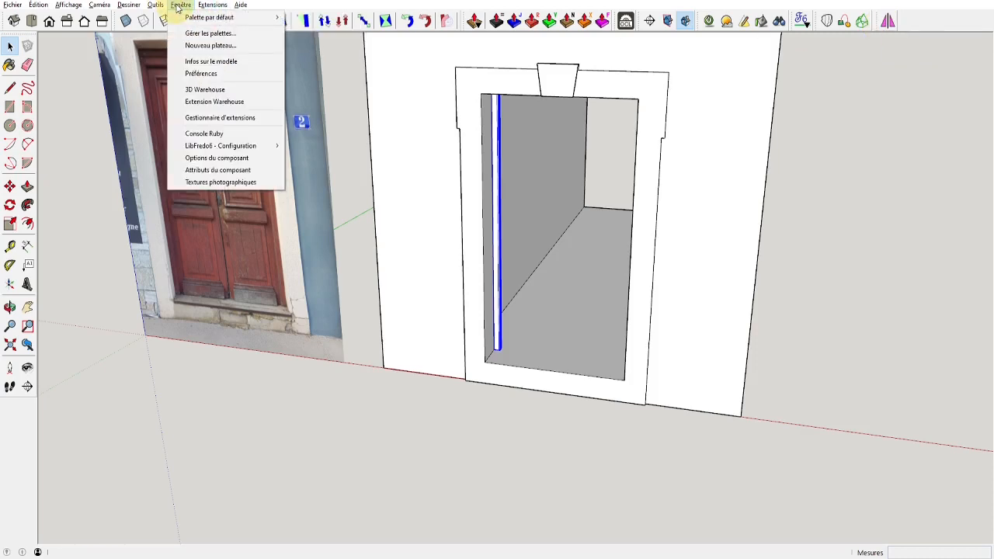
{"action": "left_click", "coordinate": [212, 119]}
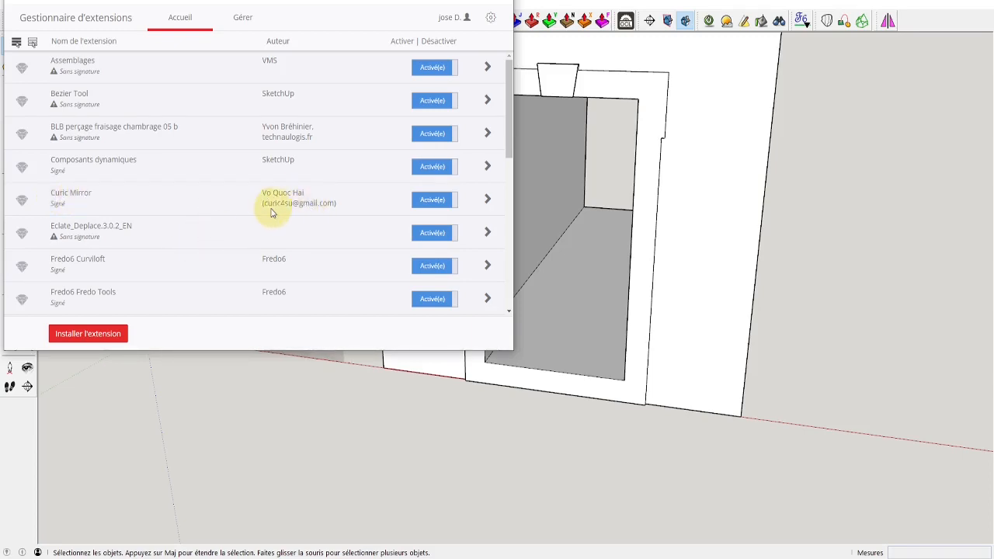
{"action": "left_click", "coordinate": [507, 2]}
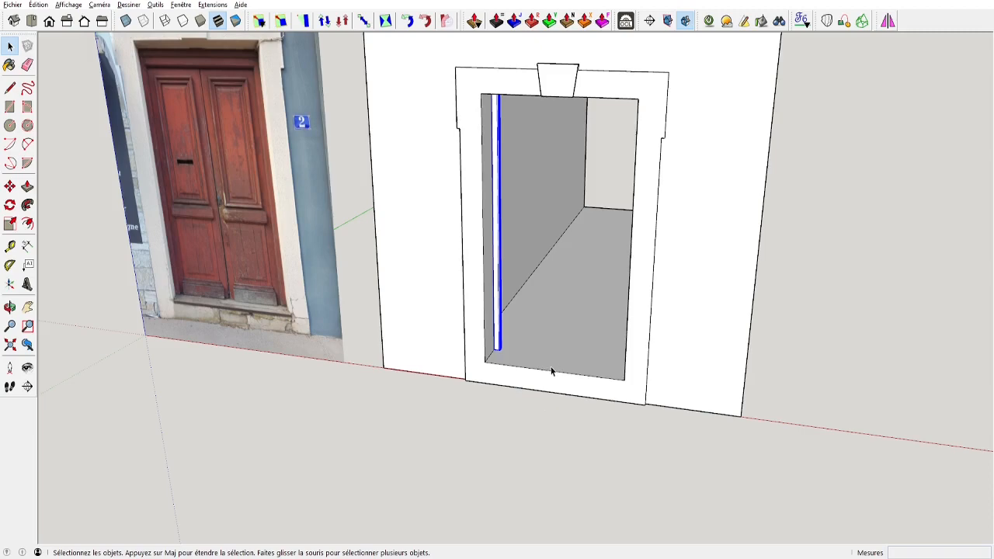
Mirror a copy of the jamb to the opposite side of the opening about the midpoint of the threshold edge
{"action": "middle_click_drag", "start_coordinate": [613, 354], "coordinate": [593, 361], "text": "shift"}
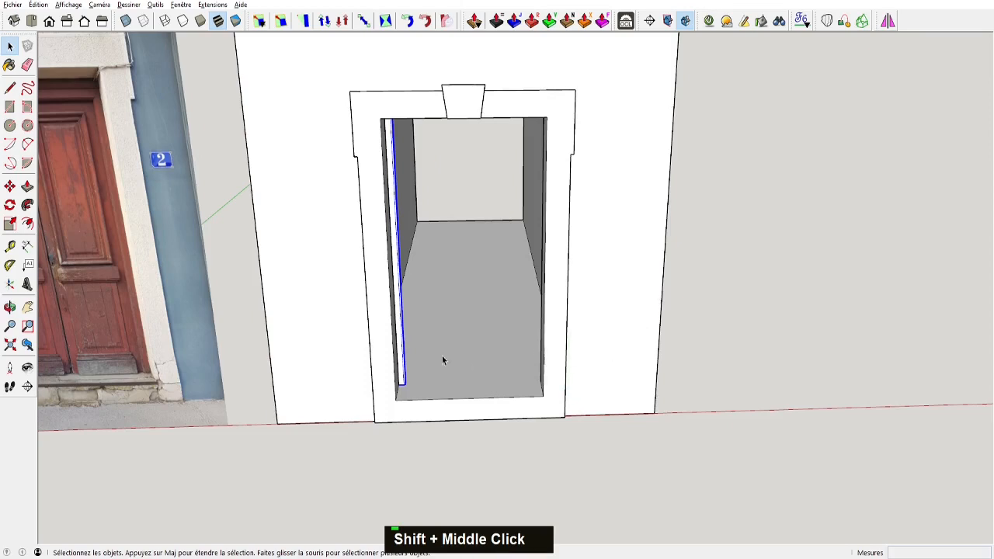
{"action": "left_click", "coordinate": [888, 21]}
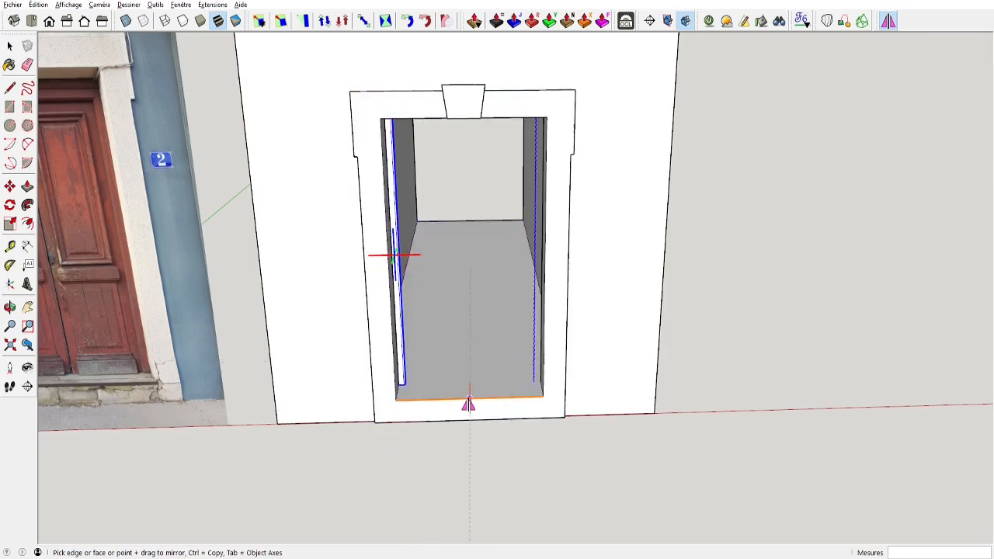
{"action": "key", "text": "ctrl"}
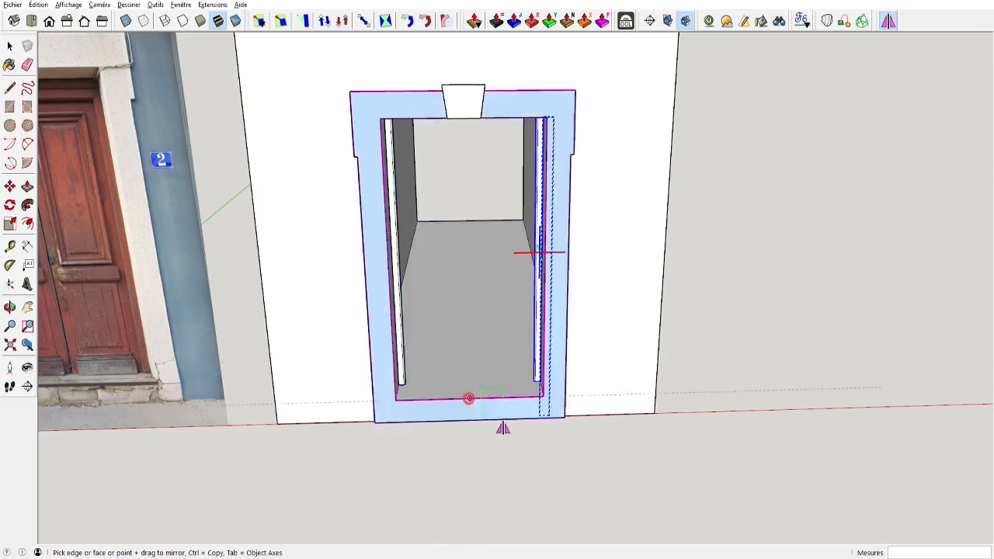
Measure the height in the door photo from the bottom of the leaves to the underside of the frame's head
{"action": "middle_click_drag", "start_coordinate": [472, 386], "coordinate": [621, 290]}
{"action": "scroll", "coordinate": [351, 215], "scroll_direction": "down", "scroll_amount": 3}
{"action": "scroll", "coordinate": [444, 340], "scroll_direction": "up", "scroll_amount": 3}
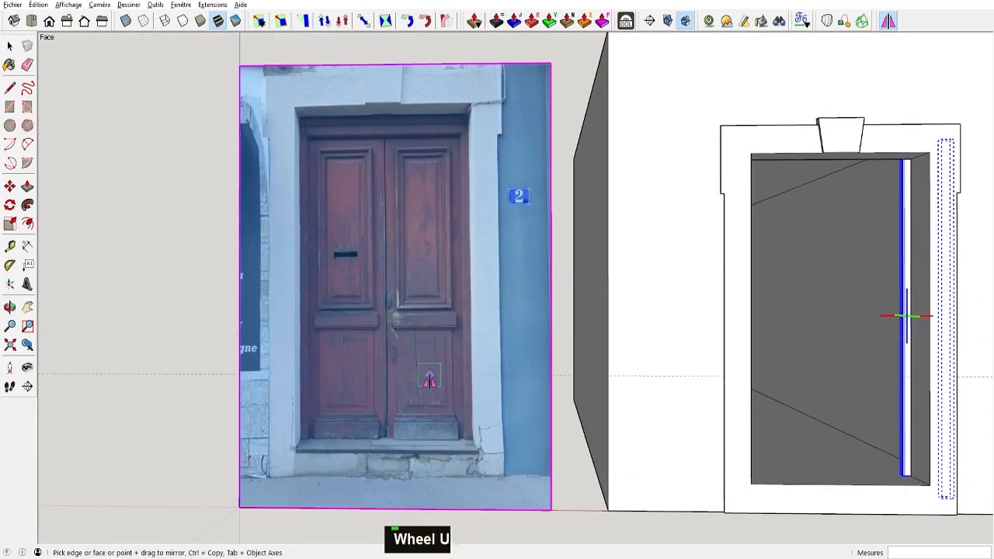
{"action": "key", "text": "space"}
{"action": "scroll", "coordinate": [384, 432], "scroll_direction": "up", "scroll_amount": 1}
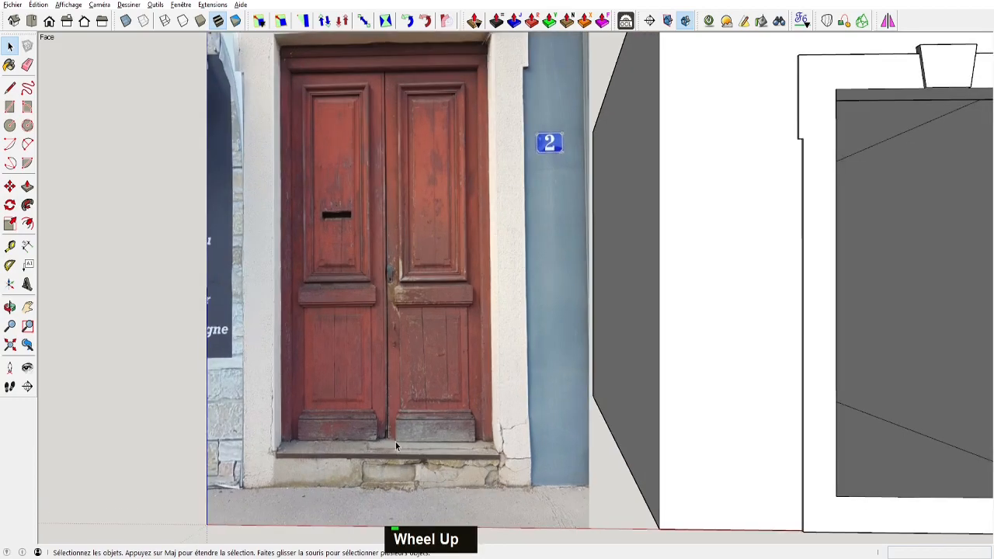
{"action": "scroll", "coordinate": [396, 442], "scroll_direction": "up", "scroll_amount": 1}
{"action": "key", "text": "t"}
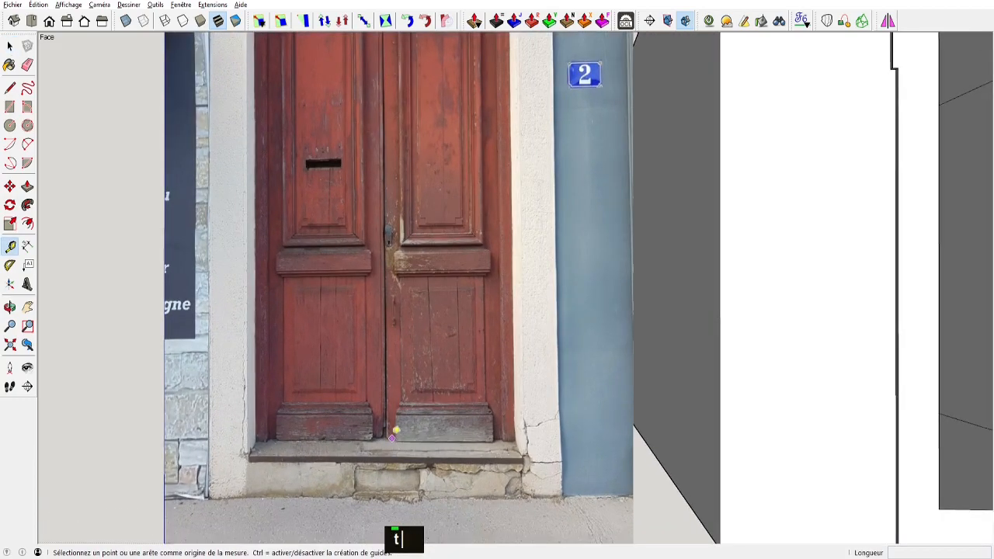
{"action": "left_click", "coordinate": [391, 439]}
{"action": "scroll", "coordinate": [399, 272], "scroll_direction": "down", "scroll_amount": 2}
{"action": "middle_click_drag", "start_coordinate": [400, 302], "coordinate": [399, 491], "text": "shift"}
{"action": "scroll", "coordinate": [388, 281], "scroll_direction": "up", "scroll_amount": 4}
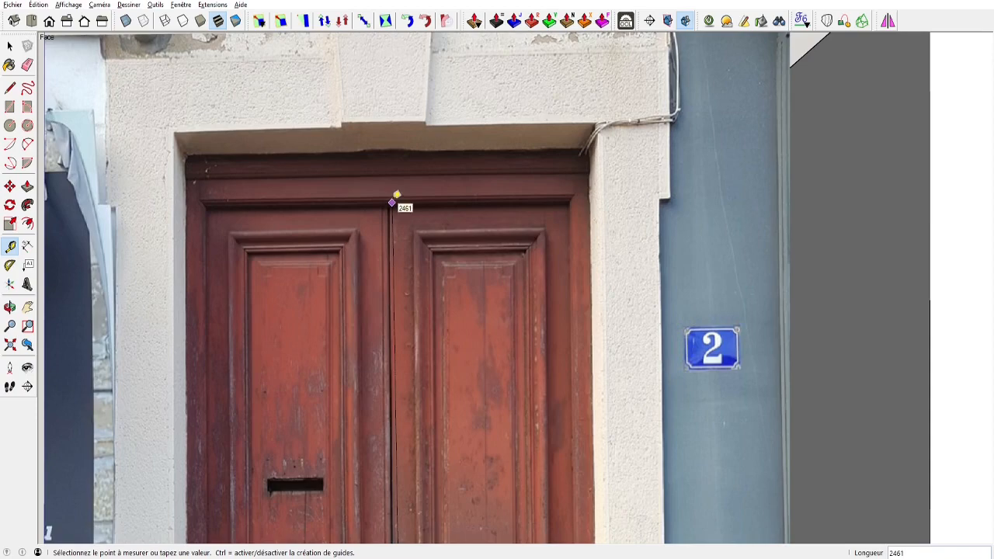
{"action": "key", "text": "space"}
Paste another copy of the frame profile onto the floor inside the door opening
{"action": "scroll", "coordinate": [413, 327], "scroll_direction": "down", "scroll_amount": 4}
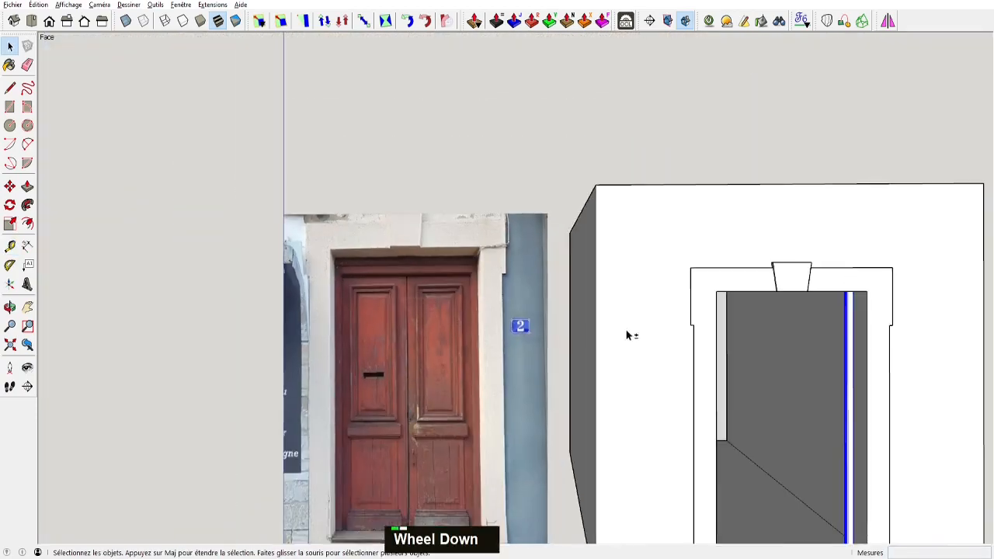
{"action": "scroll", "coordinate": [627, 335], "scroll_direction": "down", "scroll_amount": 1, "text": "shift"}
{"action": "middle_click_drag", "start_coordinate": [627, 335], "coordinate": [350, 301], "text": "shift"}
{"action": "scroll", "coordinate": [470, 305], "scroll_direction": "up", "scroll_amount": 2}
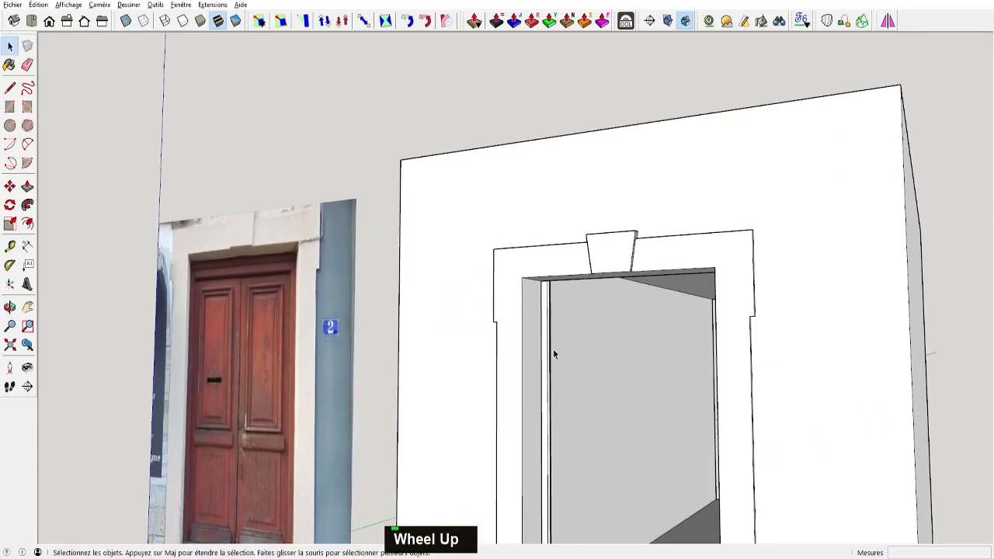
{"action": "key", "text": "ctrl+v"}
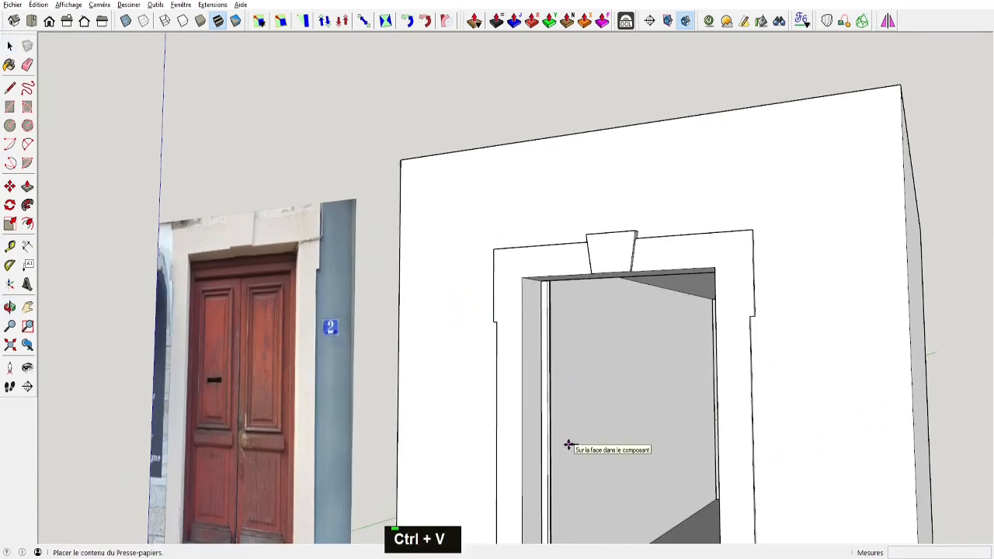
{"action": "middle_click_drag", "start_coordinate": [568, 444], "coordinate": [605, 476]}
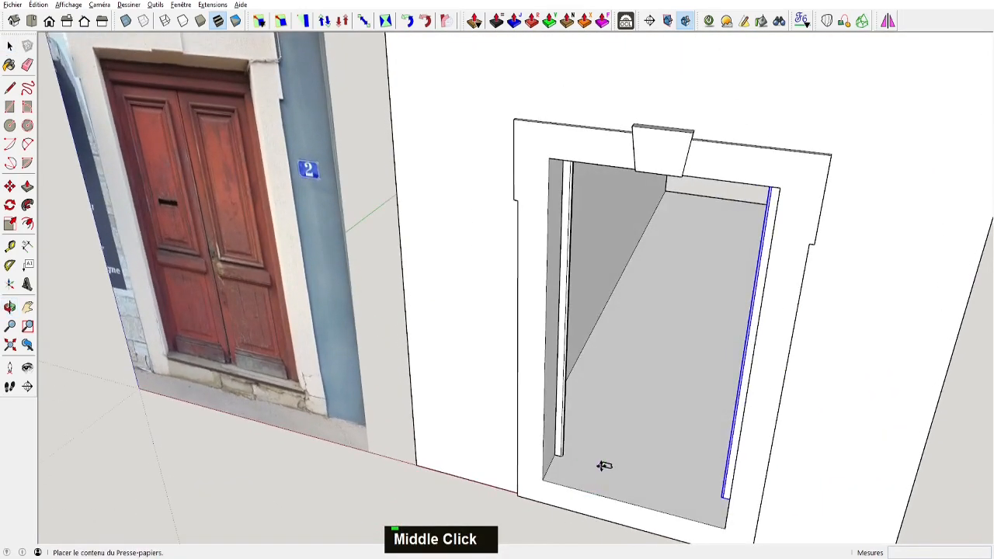
{"action": "left_click", "coordinate": [604, 466]}
{"action": "scroll", "coordinate": [602, 468], "scroll_direction": "up", "scroll_amount": 6}
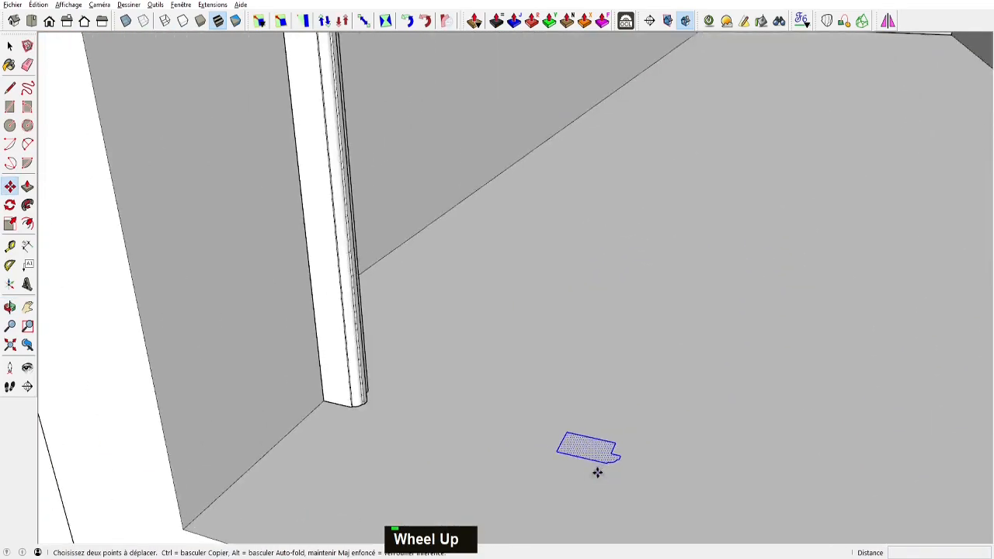
Rotate the pasted profile 90° about its end point, locked to the green axis, so it stands upright
{"action": "key", "text": "q"}
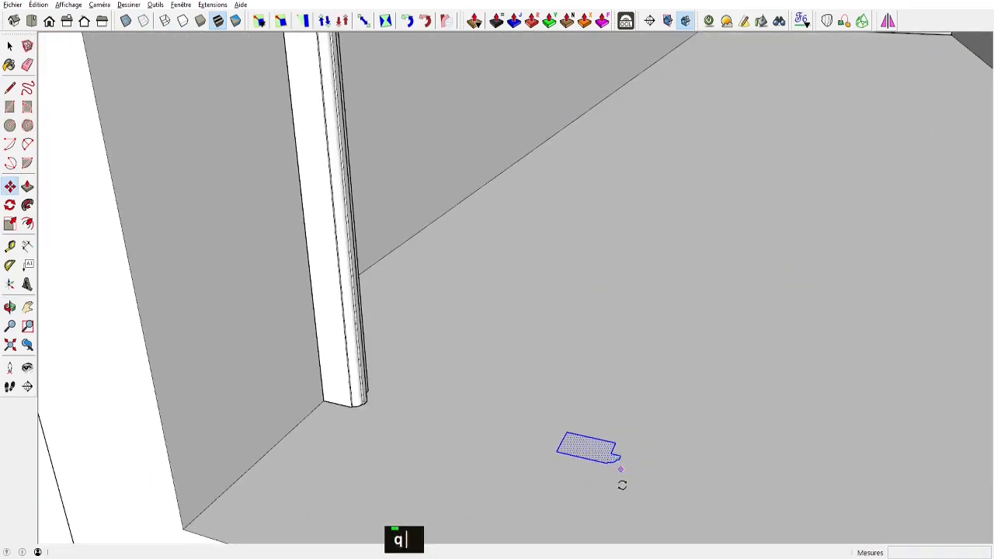
{"action": "middle_click_drag", "start_coordinate": [629, 461], "coordinate": [680, 404]}
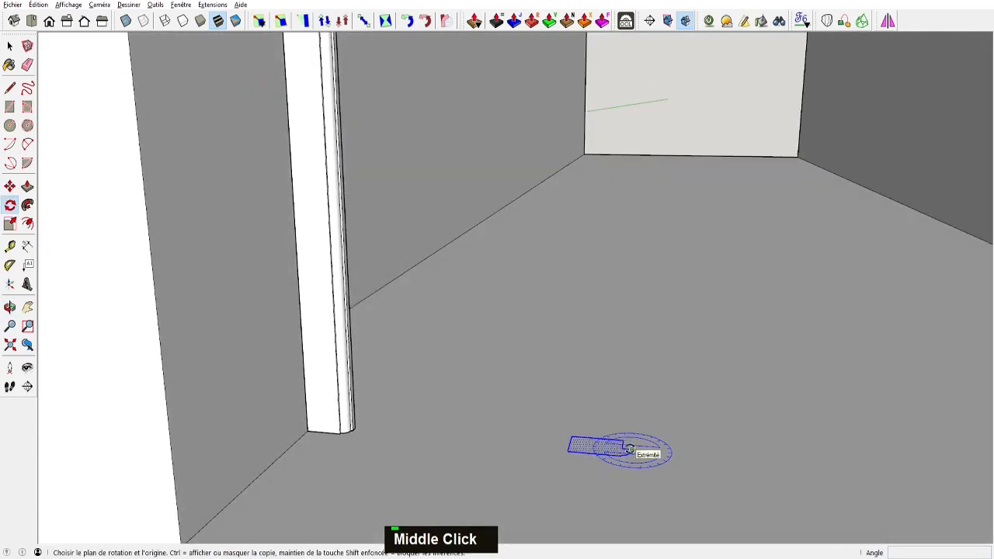
{"action": "key", "text": "Left"}
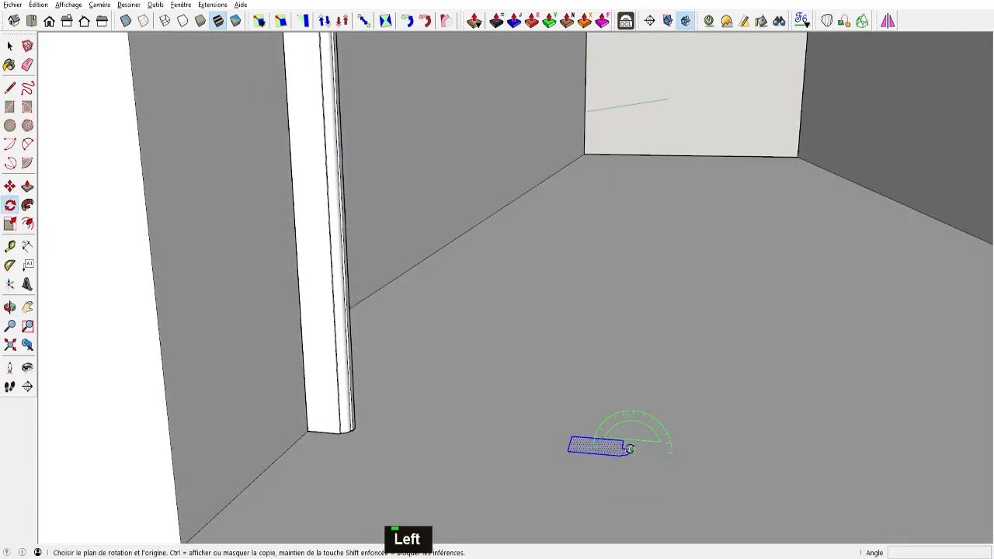
{"action": "left_click", "coordinate": [630, 449]}
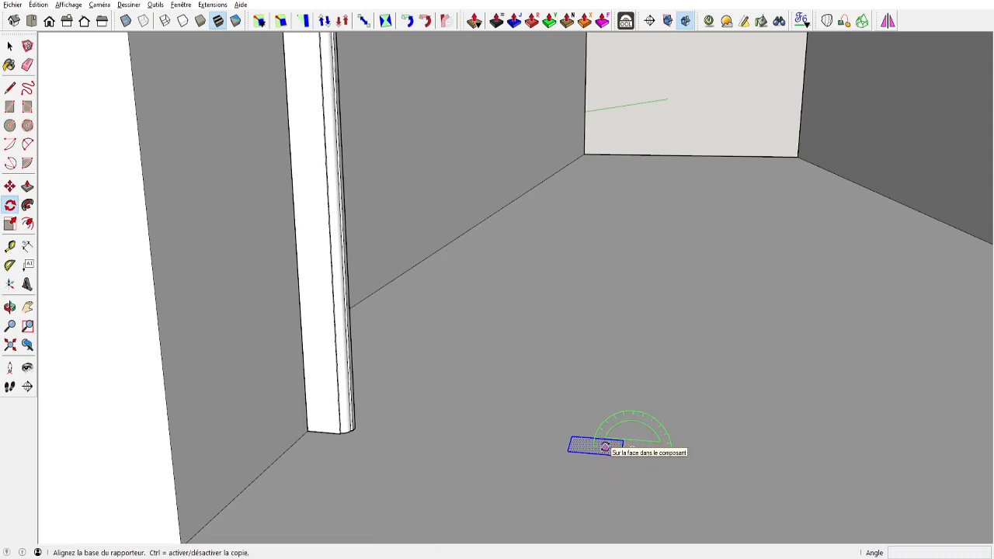
{"action": "left_click", "coordinate": [606, 447]}
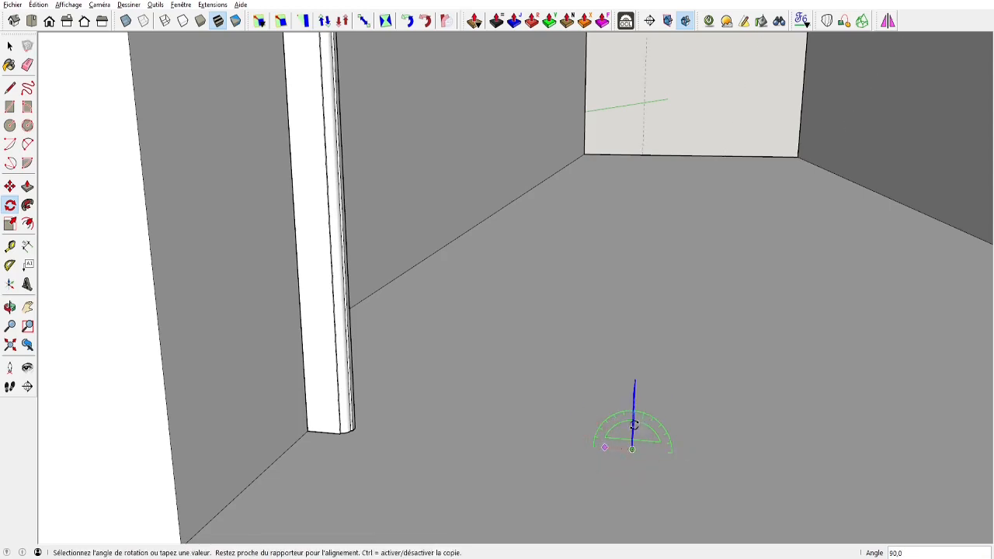
{"action": "left_click", "coordinate": [635, 425]}
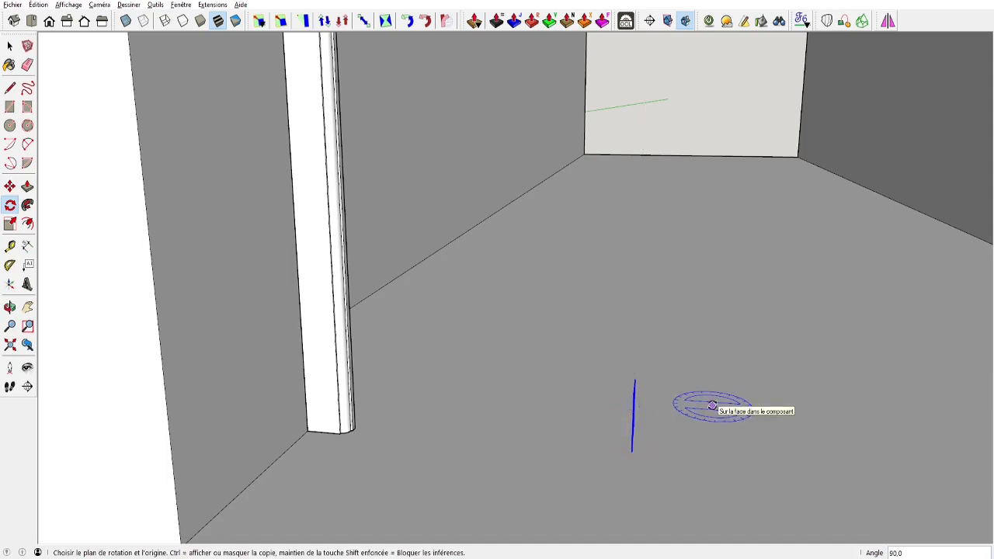
Move the upright profile against the jamb near the head of the opening
{"action": "middle_click_drag", "start_coordinate": [713, 405], "coordinate": [634, 386]}
{"action": "key", "text": "m"}
{"action": "scroll", "coordinate": [722, 215], "scroll_direction": "up", "scroll_amount": 5}
{"action": "scroll", "coordinate": [731, 393], "scroll_direction": "down", "scroll_amount": 5}
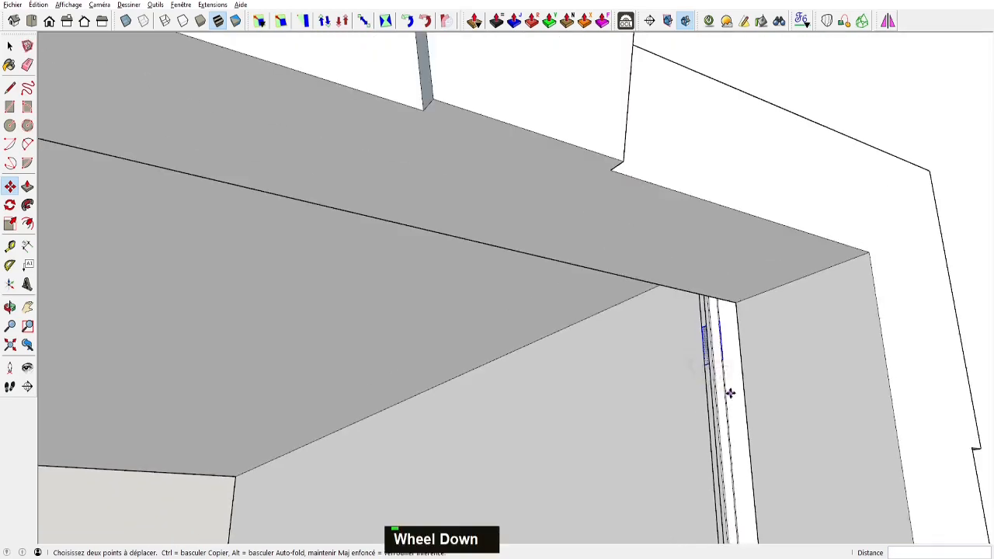
Extrude the upright profile across the opening to the opposite jamb to form the frame's head rail
{"action": "key", "text": "p"}
{"action": "left_click", "coordinate": [700, 344]}
{"action": "scroll", "coordinate": [438, 297], "scroll_direction": "down", "scroll_amount": 1, "text": "shift"}
{"action": "middle_click_drag", "start_coordinate": [522, 331], "coordinate": [472, 309]}
{"action": "scroll", "coordinate": [437, 309], "scroll_direction": "up", "scroll_amount": 5}
{"action": "left_click", "coordinate": [460, 309]}
Place a horizontal guide line across the opening with the Tape Measure, measured up from the foot of the jamb
{"action": "scroll", "coordinate": [472, 309], "scroll_direction": "down", "scroll_amount": 4}
{"action": "middle_click_drag", "start_coordinate": [588, 293], "coordinate": [665, 437], "text": "shift"}
{"action": "key", "text": "space"}
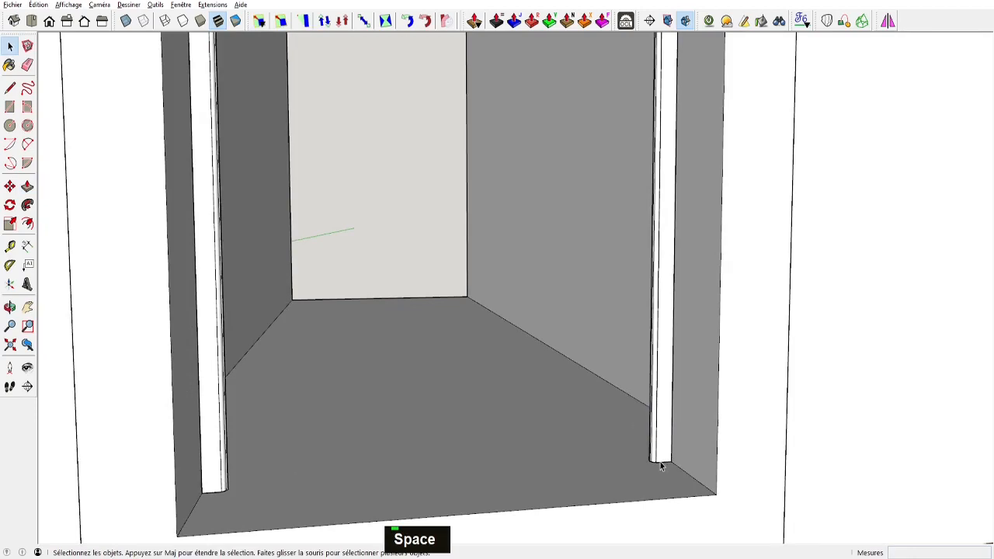
{"action": "key", "text": "t"}
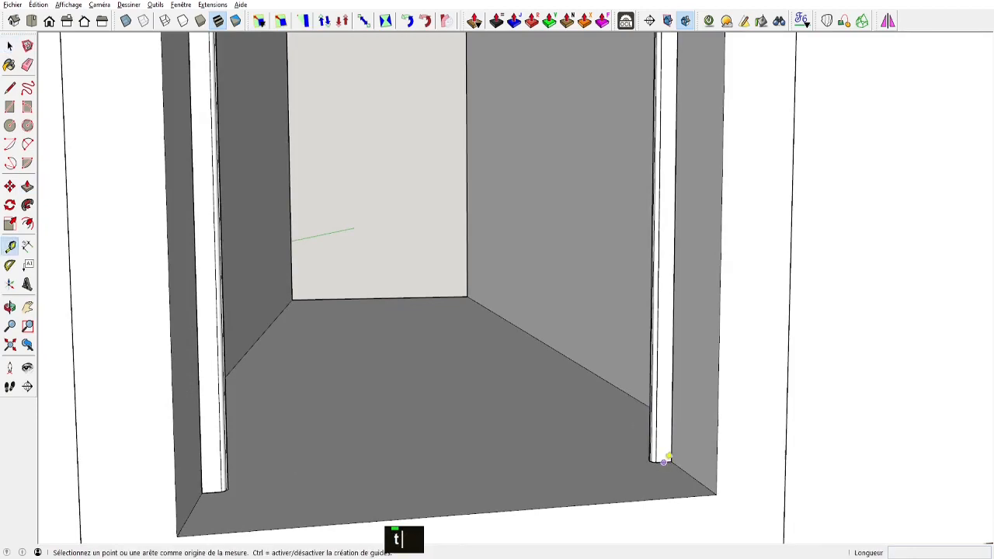
{"action": "scroll", "coordinate": [684, 470], "scroll_direction": "up", "scroll_amount": 2}
{"action": "key", "text": "t"}
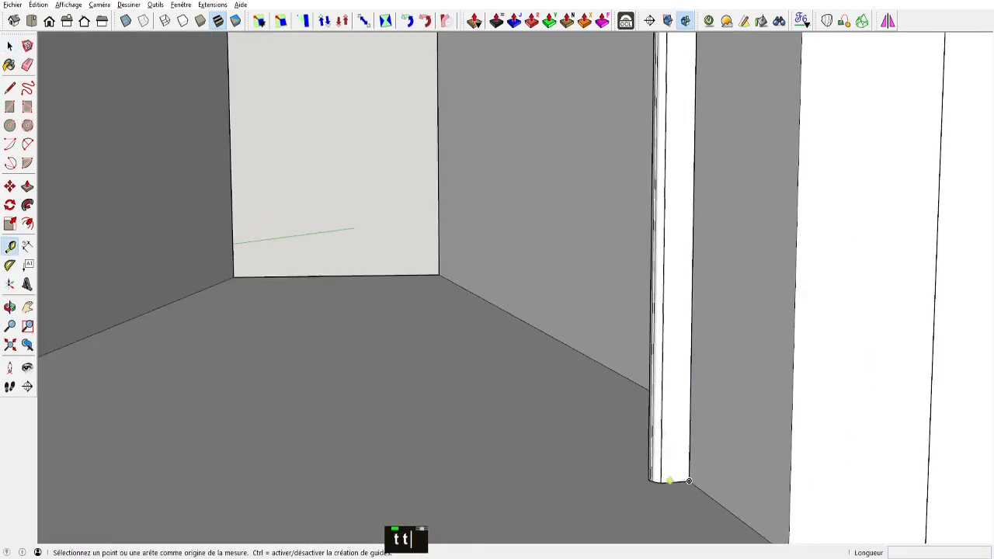
{"action": "scroll", "coordinate": [681, 355], "scroll_direction": "down", "scroll_amount": 1}
{"action": "scroll", "coordinate": [689, 350], "scroll_direction": "down", "scroll_amount": 2, "text": "shift"}
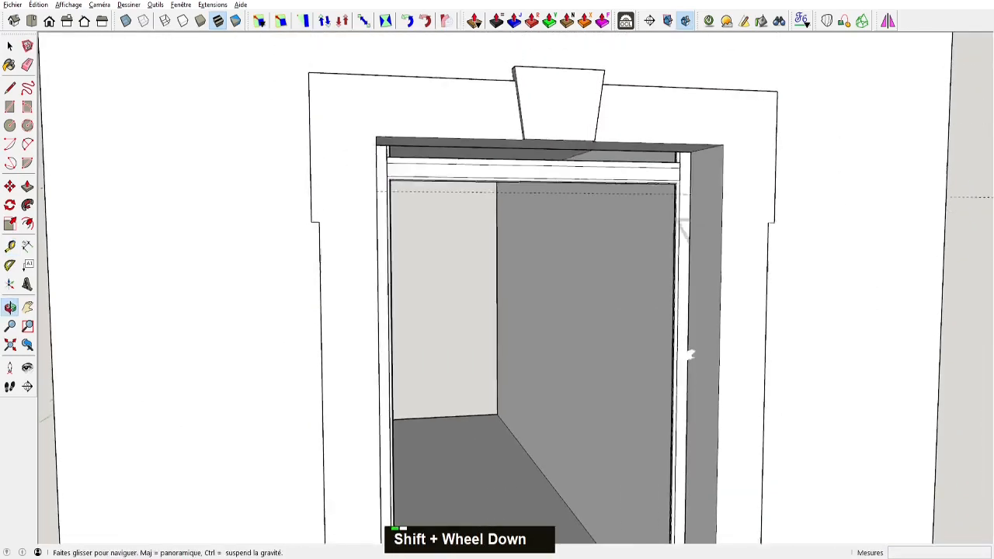
Turn the whole head rail into a component named TrvHtHuisserie
{"action": "scroll", "coordinate": [678, 188], "scroll_direction": "up", "scroll_amount": 2}
{"action": "scroll", "coordinate": [678, 188], "scroll_direction": "up", "scroll_amount": 2}
{"action": "middle_click_drag", "start_coordinate": [673, 187], "coordinate": [637, 137]}
{"action": "key", "text": "space"}
{"action": "triple_click", "coordinate": [636, 138]}
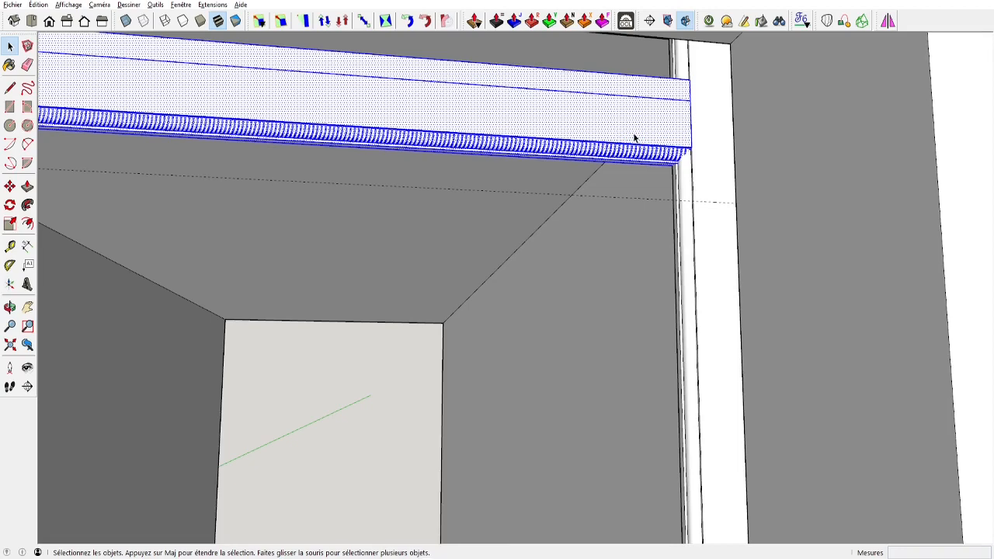
{"action": "type", "text": "gTrvHtHuisserie"}
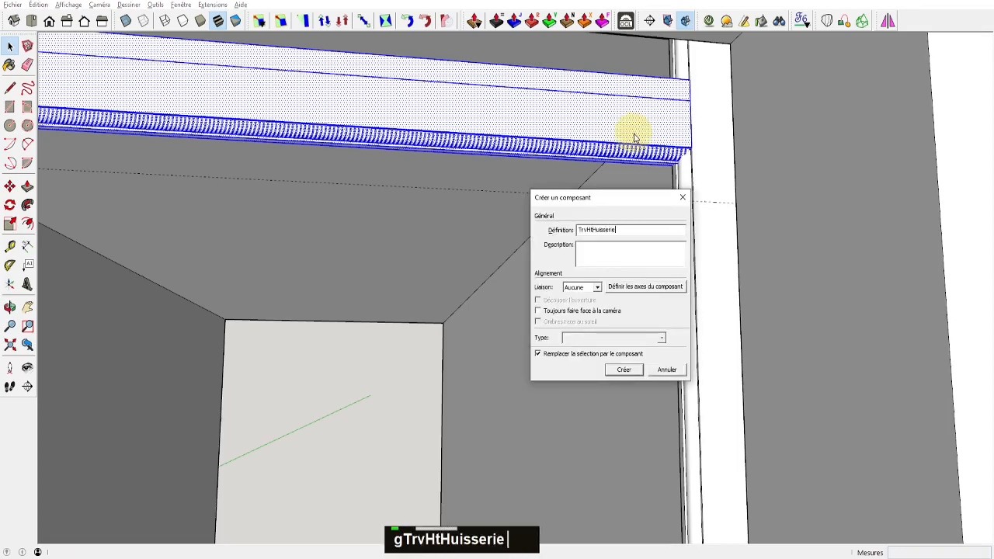
{"action": "key", "text": "Return"}
Move the head rail component down so that its lower edge sits on the horizontal guide line
{"action": "middle_click_drag", "start_coordinate": [637, 138], "coordinate": [796, 264]}
{"action": "scroll", "coordinate": [570, 215], "scroll_direction": "up", "scroll_amount": 3}
{"action": "key", "text": "m"}
{"action": "scroll", "coordinate": [529, 184], "scroll_direction": "down", "scroll_amount": 2}
{"action": "middle_click_drag", "start_coordinate": [529, 184], "coordinate": [594, 204]}
{"action": "scroll", "coordinate": [595, 204], "scroll_direction": "up", "scroll_amount": 3}
{"action": "key", "text": "space"}
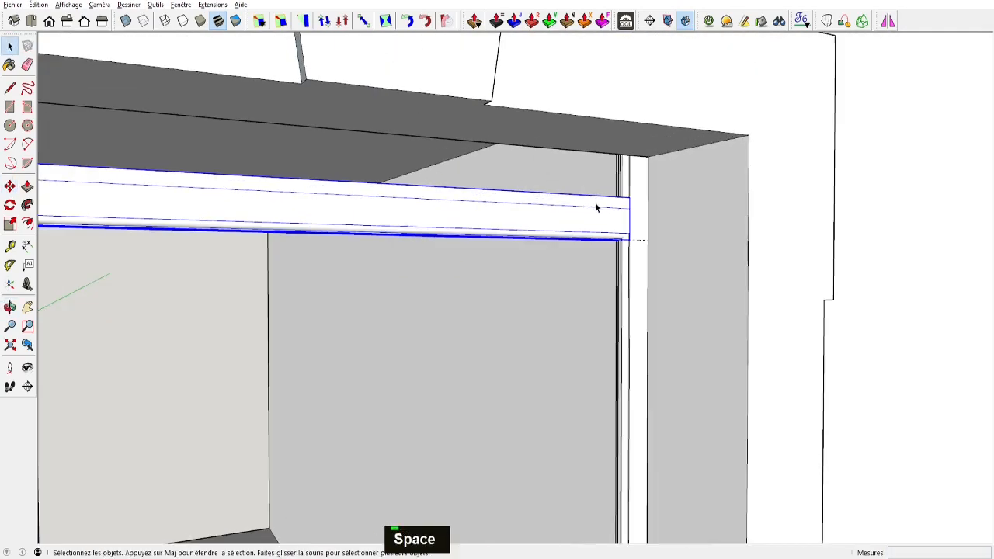
Erase the superfluous lengthwise edge on the front face of the head rail and of the jamb components
{"action": "double_click", "coordinate": [592, 209]}
{"action": "key", "text": "e"}
{"action": "scroll", "coordinate": [613, 218], "scroll_direction": "down", "scroll_amount": 3}
{"action": "key", "text": "space"}
{"action": "triple_click", "coordinate": [629, 256]}
{"action": "key", "text": "u"}
{"action": "key", "text": "e"}
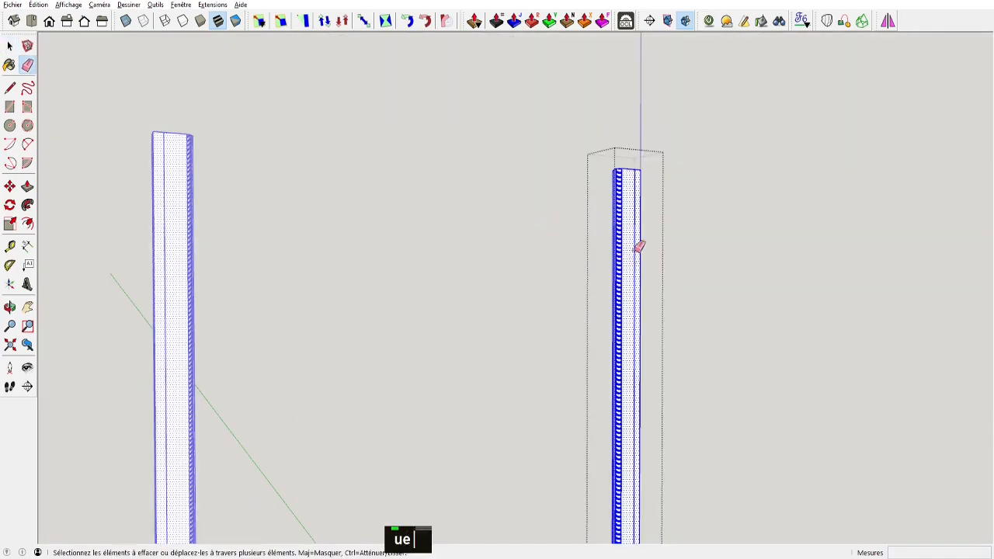
{"action": "left_click", "coordinate": [640, 246]}
{"action": "key", "text": "space"}
Hide the building's layer Imeuble so that only the door frame and the photo are shown
{"action": "scroll", "coordinate": [593, 207], "scroll_direction": "down", "scroll_amount": 3}
{"action": "mouse_move", "coordinate": [593, 206]}
{"action": "middle_mouse_down"}
{"action": "mouse_move", "coordinate": [347, 272]}
{"action": "mouse_move", "coordinate": [327, 244]}
{"action": "middle_mouse_up"}
{"action": "scroll", "coordinate": [453, 220], "scroll_direction": "down", "scroll_amount": 3}
{"action": "middle_click_drag", "start_coordinate": [452, 221], "coordinate": [528, 170]}
{"action": "scroll", "coordinate": [528, 170], "scroll_direction": "down", "scroll_amount": 3}
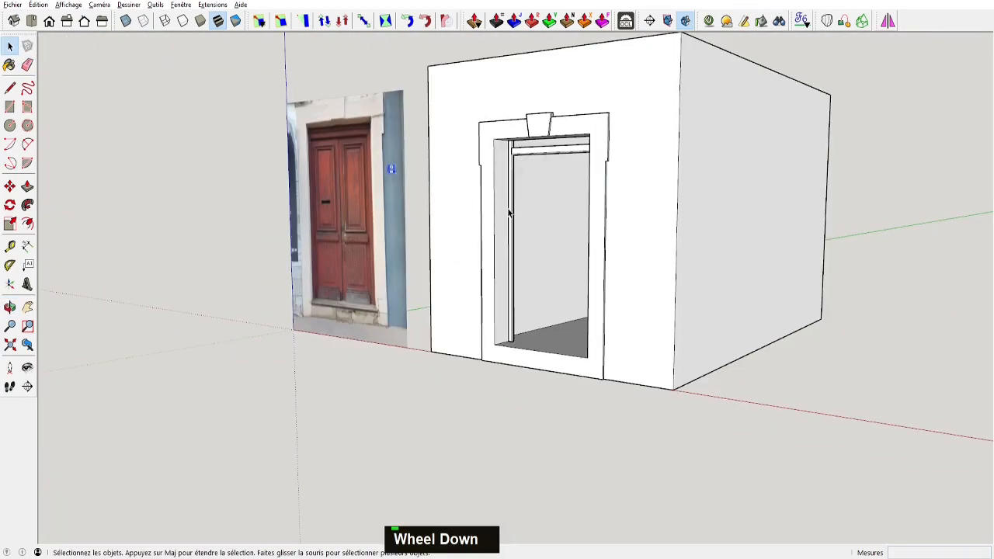
{"action": "middle_click_drag", "start_coordinate": [509, 213], "coordinate": [525, 231], "text": "shift"}
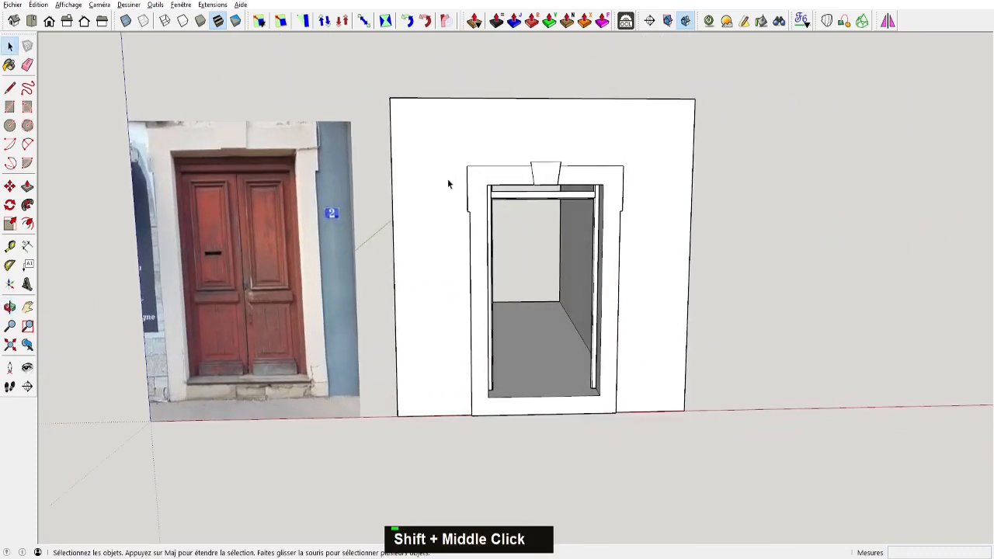
{"action": "key", "text": "space"}
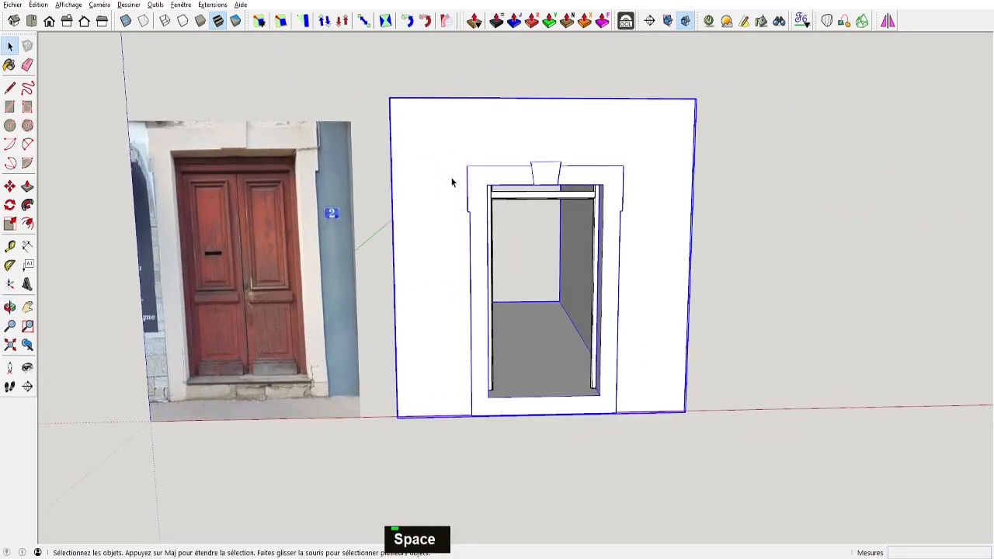
{"action": "key", "text": "alt+f"}
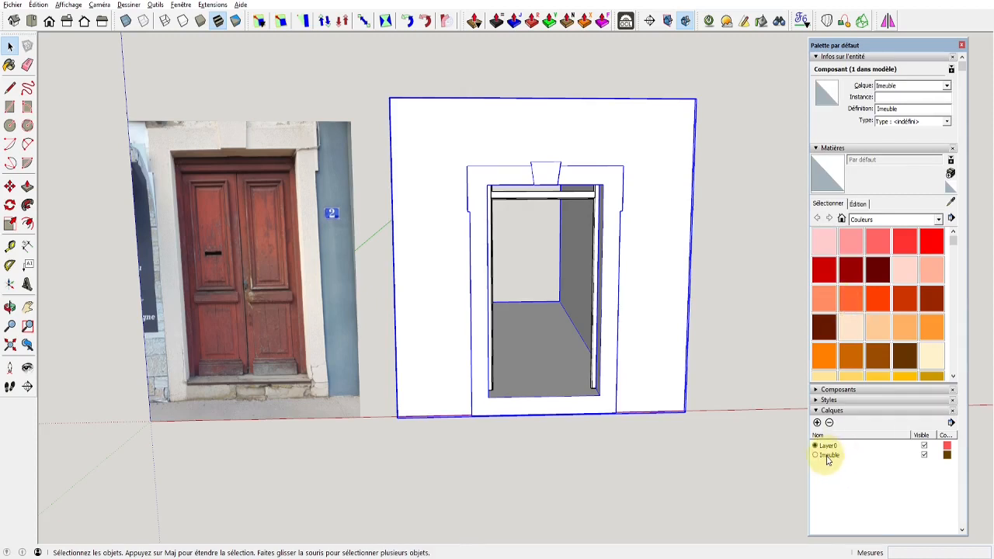
{"action": "left_click", "coordinate": [925, 455]}
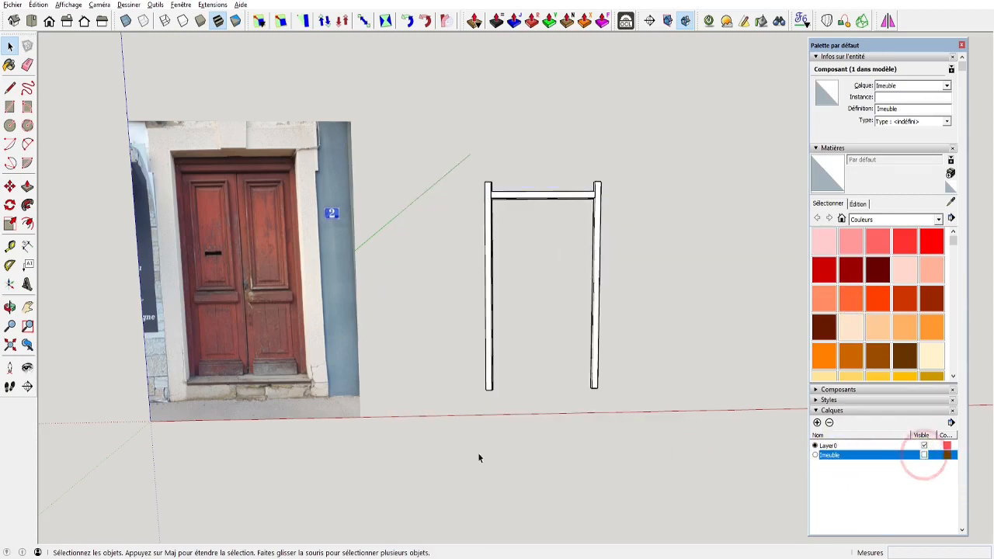
Open the head rail component for editing and show its end from the front in parallel projection
{"action": "middle_click_drag", "start_coordinate": [457, 300], "coordinate": [504, 360]}
{"action": "scroll", "coordinate": [485, 264], "scroll_direction": "down", "scroll_amount": 2}
{"action": "scroll", "coordinate": [229, 433], "scroll_direction": "up", "scroll_amount": 7}
{"action": "middle_click_drag", "start_coordinate": [227, 425], "coordinate": [389, 187], "text": "shift"}
{"action": "middle_click_drag", "start_coordinate": [325, 243], "coordinate": [342, 140], "text": "shift"}
{"action": "left_click", "coordinate": [50, 23]}
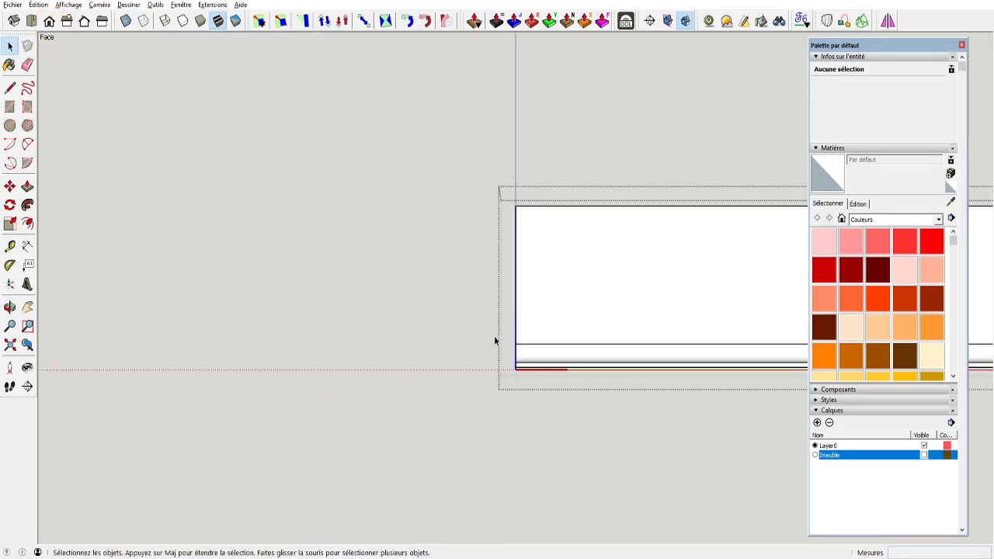
{"action": "left_click", "coordinate": [99, 4]}
{"action": "left_click", "coordinate": [106, 58]}
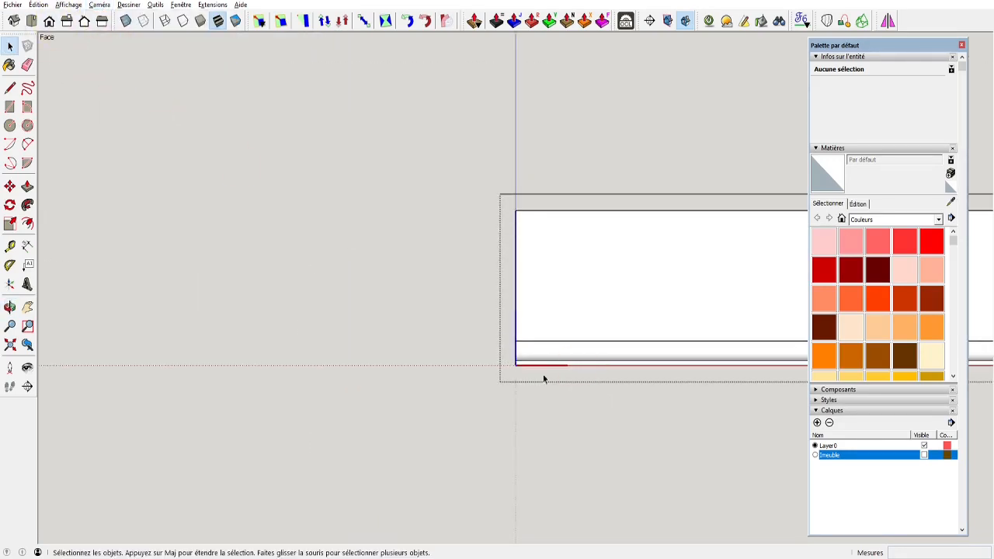
Create a 45° protractor guide from the point where the rail's moulding meets its end edge
{"action": "key", "text": "shift+p"}
{"action": "left_click", "coordinate": [516, 341]}
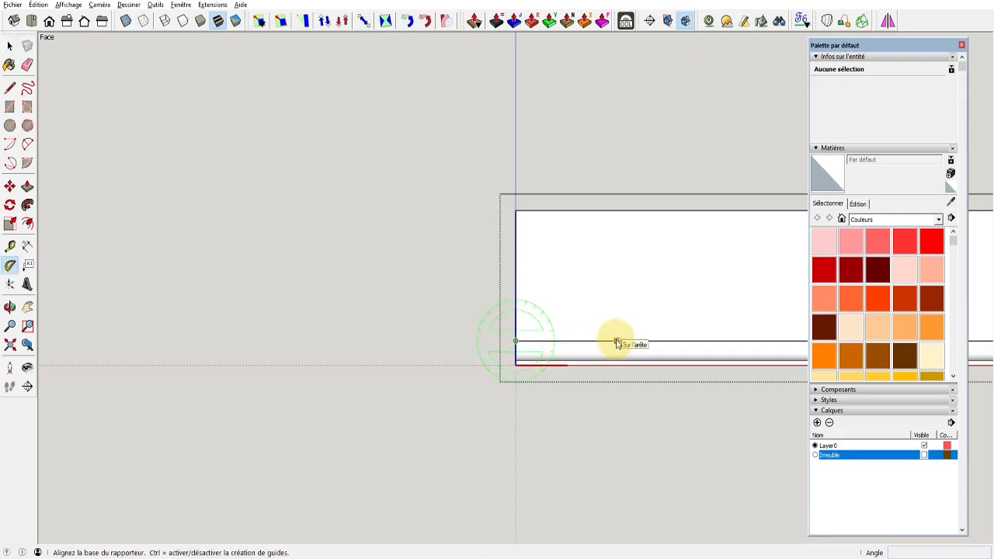
{"action": "left_click", "coordinate": [616, 341]}
{"action": "left_click", "coordinate": [573, 434]}
{"action": "type", "text": "45"}
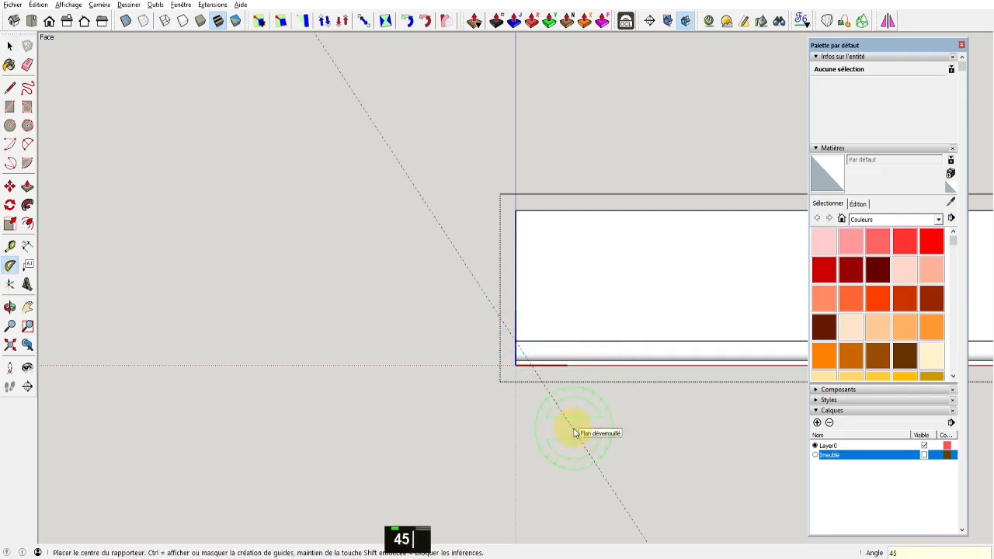
{"action": "key", "text": "Return"}
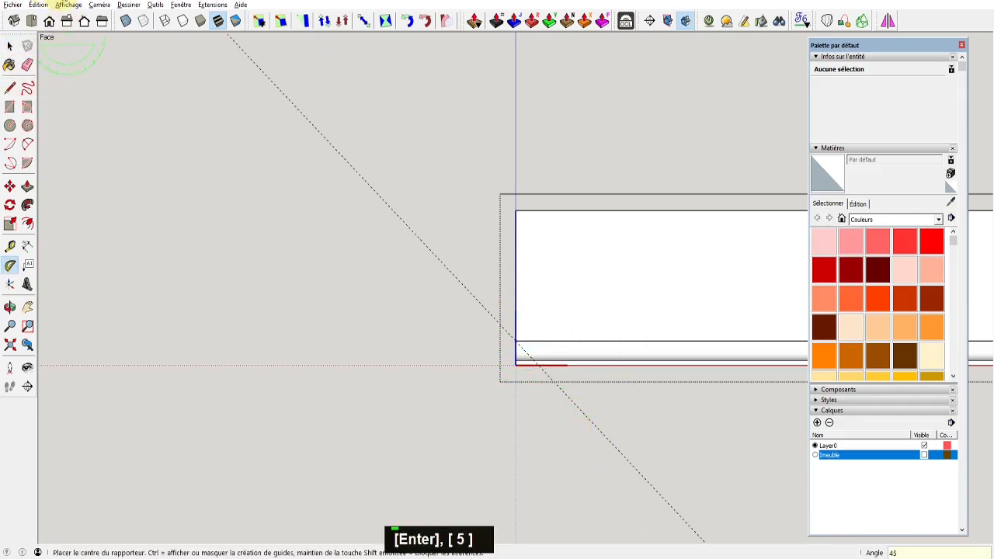
Slice the moulding along the 45° guide with the Zorro plugin and delete the cut-off corner
{"action": "left_click", "coordinate": [128, 5]}
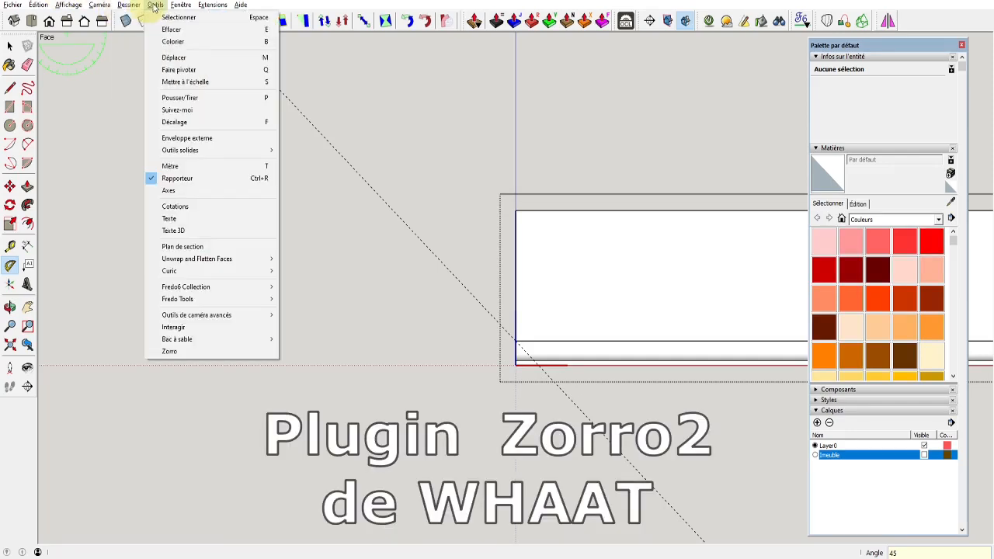
{"action": "left_click", "coordinate": [168, 351]}
{"action": "scroll", "coordinate": [489, 326], "scroll_direction": "up", "scroll_amount": 3}
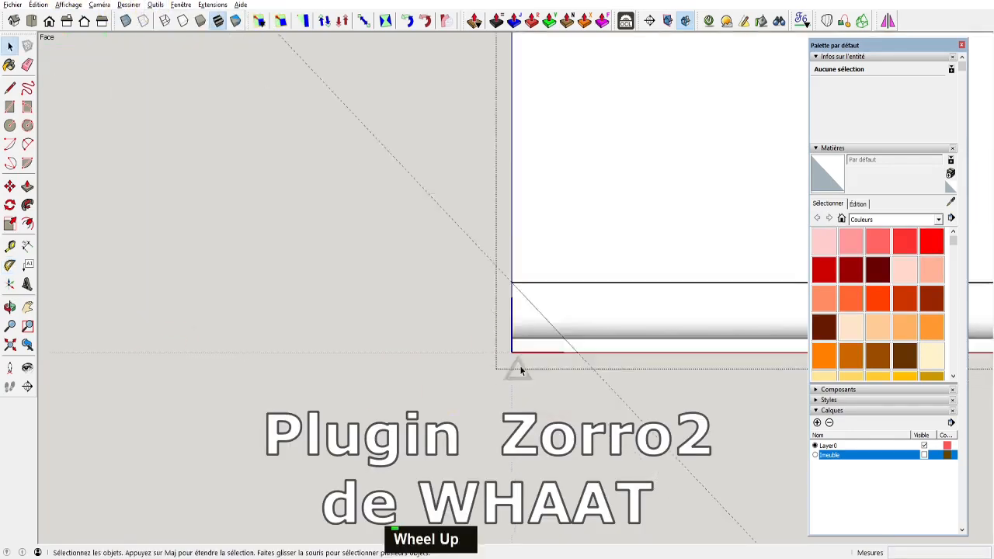
{"action": "left_click_drag", "start_coordinate": [531, 347], "coordinate": [495, 321]}
{"action": "key", "text": "Delete"}
{"action": "key", "text": "Delete"}
{"action": "scroll", "coordinate": [503, 292], "scroll_direction": "down", "scroll_amount": 2}
{"action": "middle_click_drag", "start_coordinate": [503, 292], "coordinate": [541, 303]}
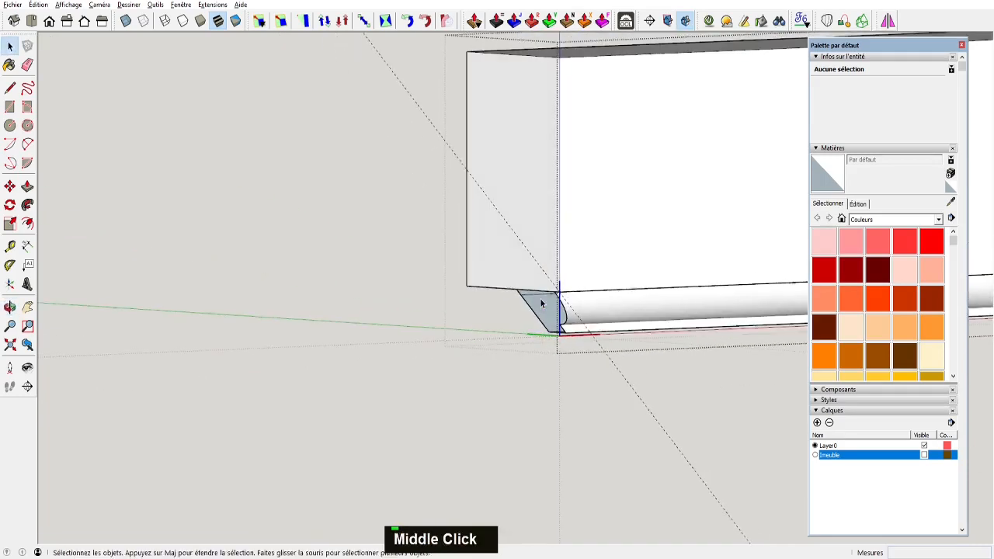
Close the open faces at the mitred end by redrawing an edge, and delete the 45° guide
{"action": "key", "text": "l"}
{"action": "left_click", "coordinate": [516, 289]}
{"action": "key", "text": "space"}
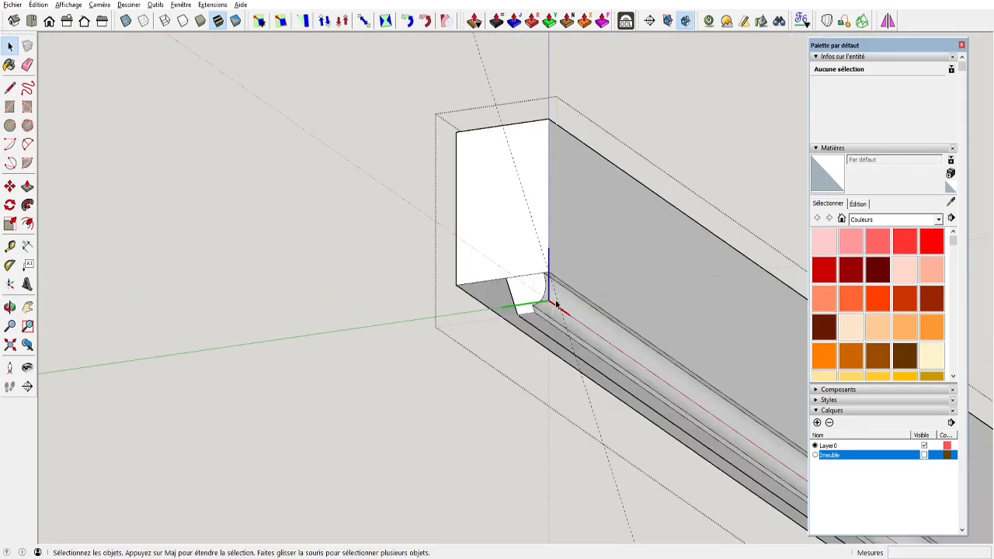
{"action": "left_click", "coordinate": [481, 68]}
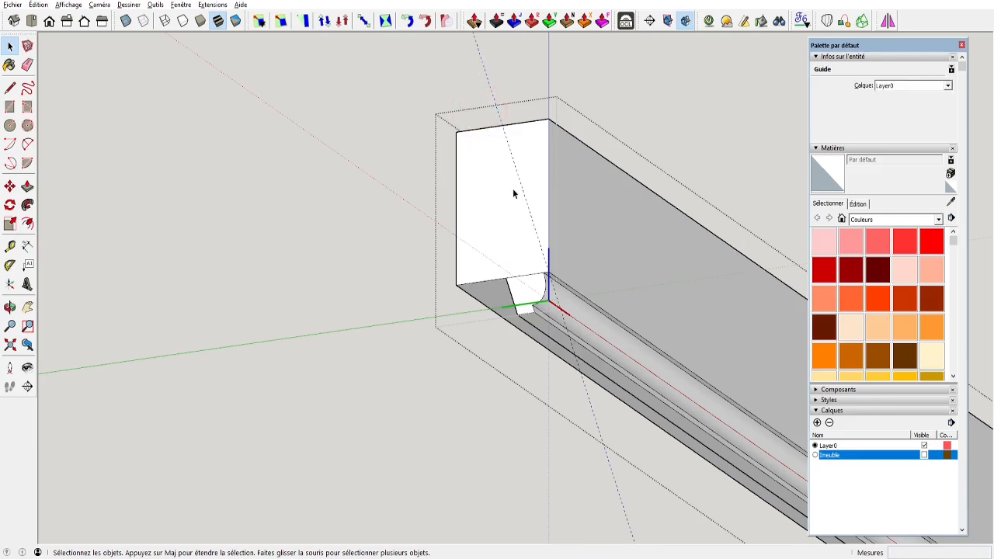
{"action": "key", "text": "Delete"}
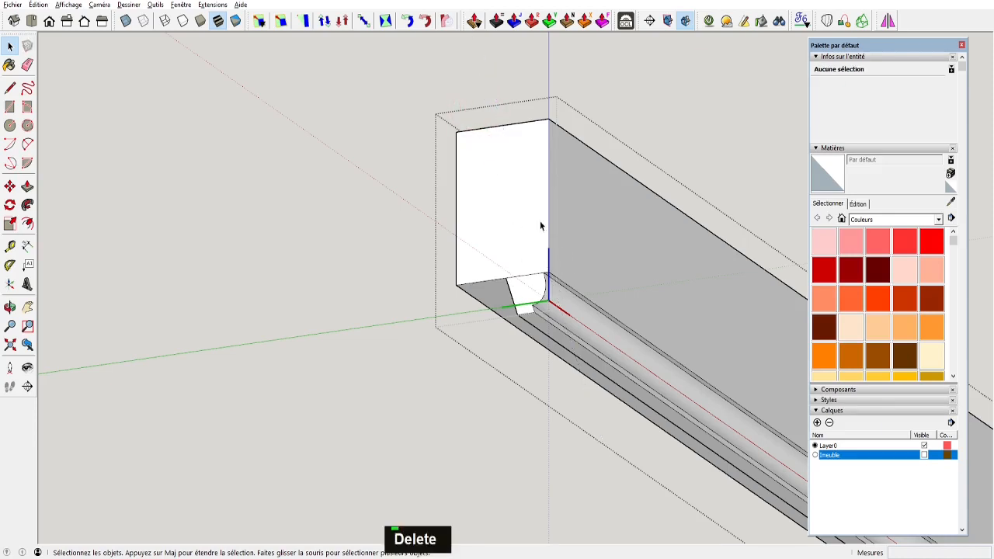
Select the mitre cut geometry and mirror a copy of it to the rail's other end about the midpoint of its long edge
{"action": "middle_click_drag", "start_coordinate": [469, 243], "coordinate": [572, 326]}
{"action": "scroll", "coordinate": [533, 297], "scroll_direction": "up", "scroll_amount": 2}
{"action": "scroll", "coordinate": [531, 296], "scroll_direction": "up", "scroll_amount": 1}
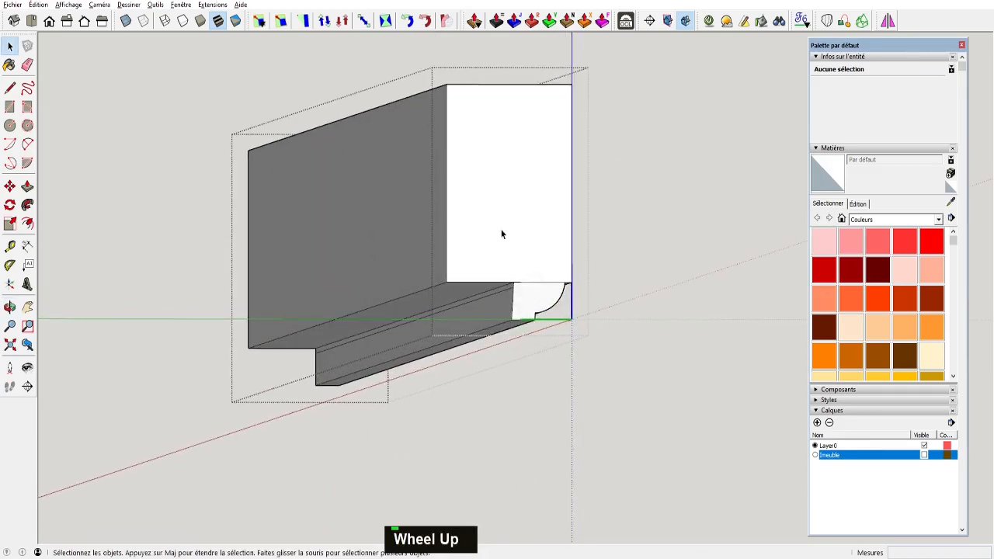
{"action": "mouse_move", "coordinate": [501, 278]}
{"action": "middle_mouse_down"}
{"action": "mouse_move", "coordinate": [493, 292]}
{"action": "mouse_move", "coordinate": [532, 302]}
{"action": "middle_mouse_up"}
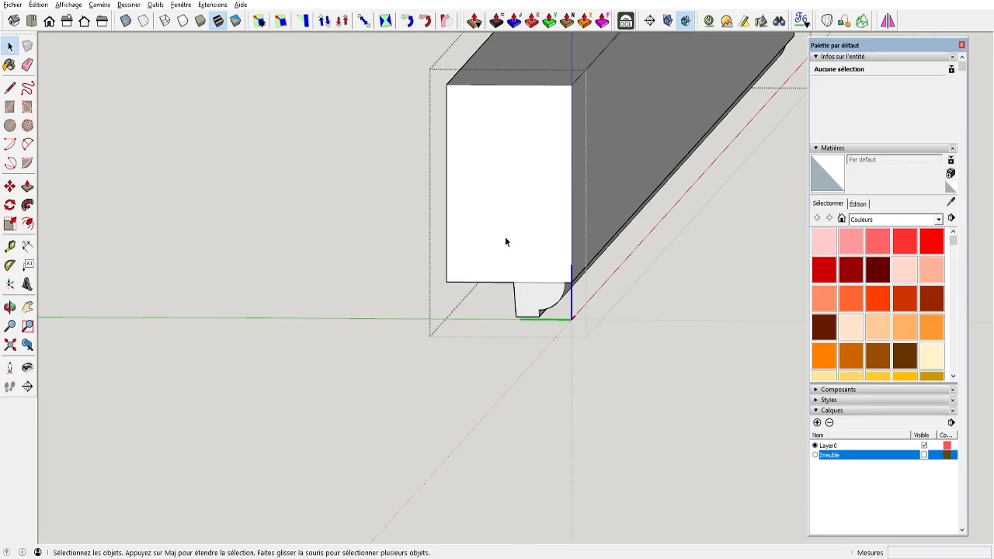
{"action": "middle_click_drag", "start_coordinate": [515, 242], "coordinate": [348, 192]}
{"action": "scroll", "coordinate": [473, 238], "scroll_direction": "down", "scroll_amount": 4}
{"action": "key", "text": "space"}
{"action": "scroll", "coordinate": [466, 202], "scroll_direction": "down", "scroll_amount": 3}
{"action": "scroll", "coordinate": [467, 199], "scroll_direction": "down", "scroll_amount": 1}
{"action": "scroll", "coordinate": [253, 187], "scroll_direction": "down", "scroll_amount": 2}
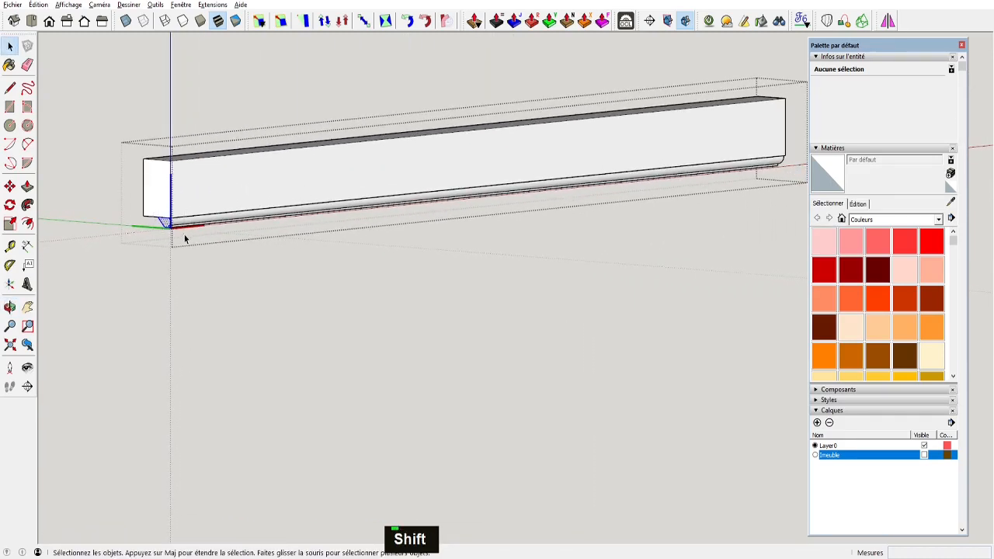
{"action": "middle_click", "coordinate": [889, 25]}
{"action": "left_click", "coordinate": [887, 21]}
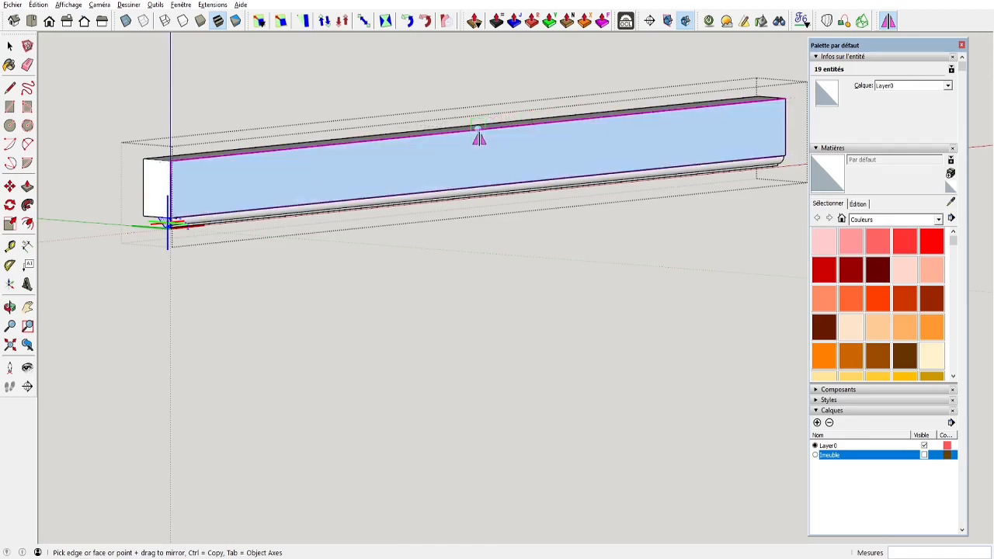
{"action": "key", "text": "ctrl"}
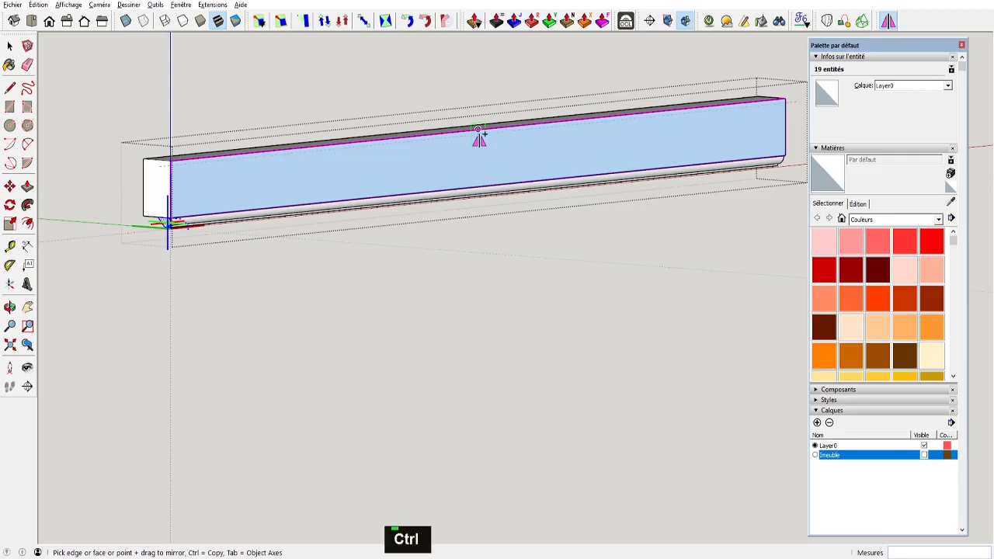
{"action": "left_click", "coordinate": [477, 129]}
Delete the moulding corner outside the mirrored mitre, erase the leftover edge and leave the head rail component
{"action": "middle_click_drag", "start_coordinate": [765, 148], "coordinate": [670, 122]}
{"action": "scroll", "coordinate": [661, 116], "scroll_direction": "up", "scroll_amount": 5}
{"action": "key", "text": "space"}
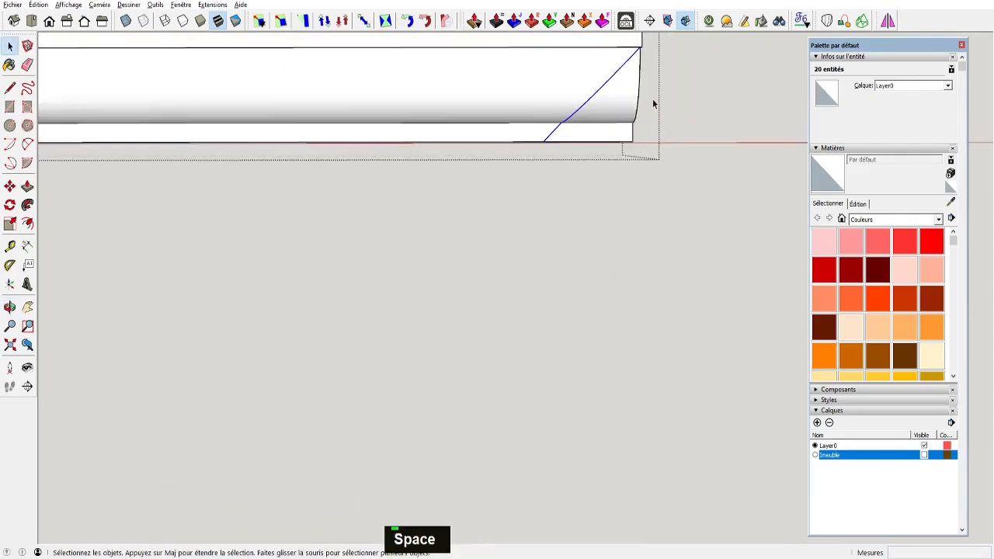
{"action": "left_click_drag", "start_coordinate": [652, 101], "coordinate": [595, 124]}
{"action": "key", "text": "Delete"}
{"action": "middle_click_drag", "start_coordinate": [593, 117], "coordinate": [555, 82]}
{"action": "scroll", "coordinate": [606, 62], "scroll_direction": "up", "scroll_amount": 3}
{"action": "key", "text": "e"}
{"action": "left_click", "coordinate": [607, 48]}
{"action": "key", "text": "space"}
{"action": "scroll", "coordinate": [458, 252], "scroll_direction": "down", "scroll_amount": 6}
{"action": "left_click", "coordinate": [419, 267]}
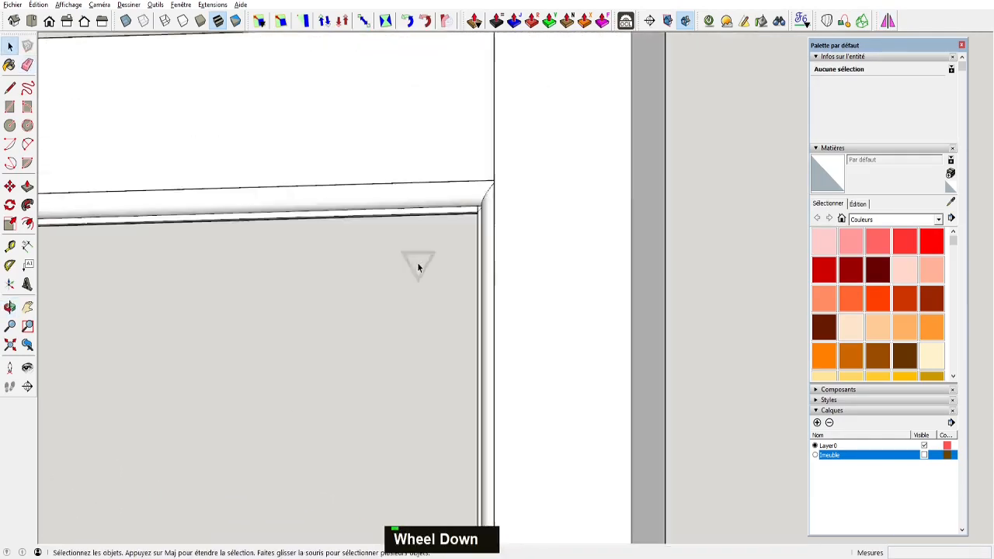
Open the head rail component, select all the geometry of its mitred end and copy it
{"action": "double_click", "coordinate": [432, 163]}
{"action": "left_click_drag", "start_coordinate": [430, 95], "coordinate": [468, 167]}
{"action": "left_click_drag", "start_coordinate": [430, 197], "coordinate": [498, 257]}
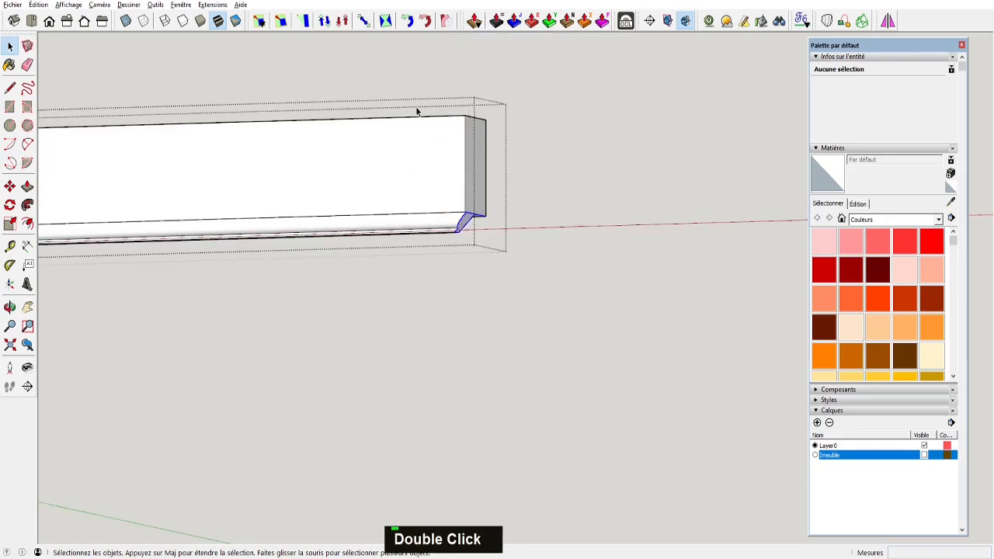
{"action": "left_click_drag", "start_coordinate": [416, 101], "coordinate": [501, 269]}
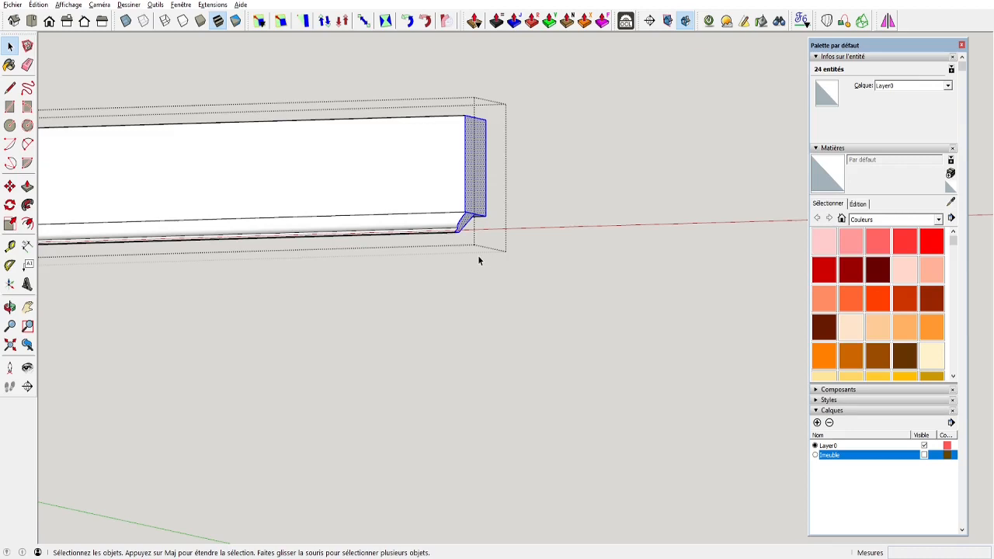
{"action": "key", "text": "ctrl+c"}
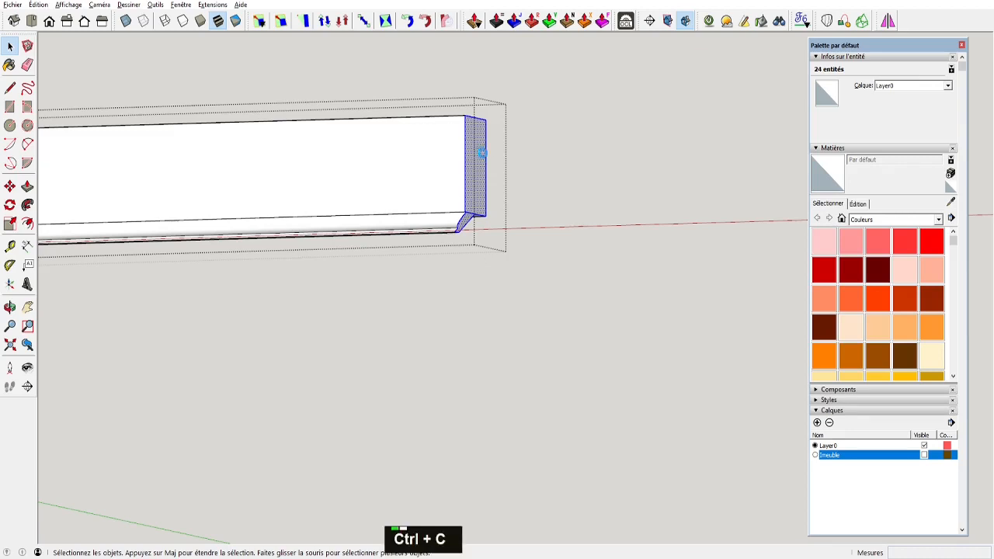
Leave the head rail, open the adjoining jamb component and paste the copied mitre geometry in place
{"action": "key", "text": "space"}
{"action": "left_click", "coordinate": [379, 273]}
{"action": "double_click", "coordinate": [509, 171]}
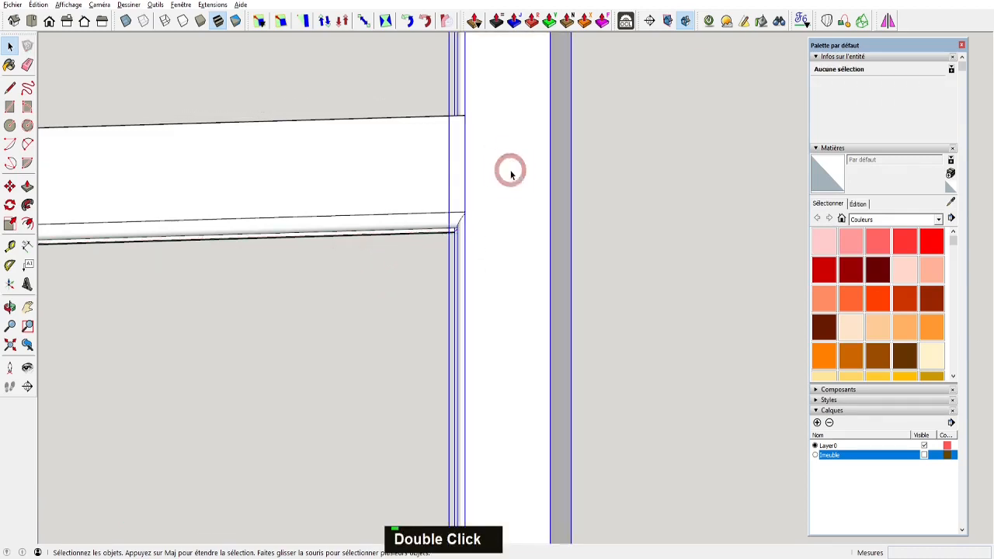
{"action": "key", "text": "space"}
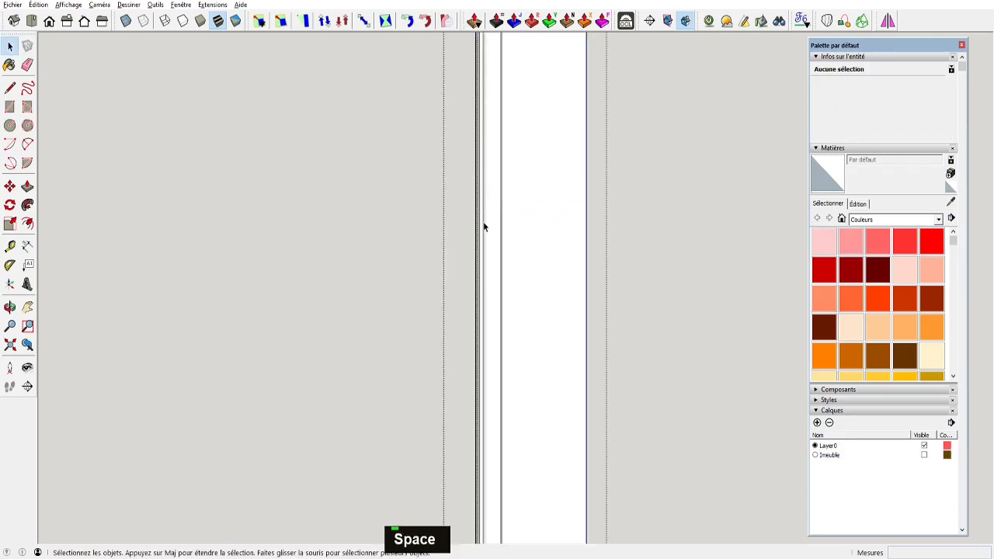
{"action": "left_click", "coordinate": [38, 5]}
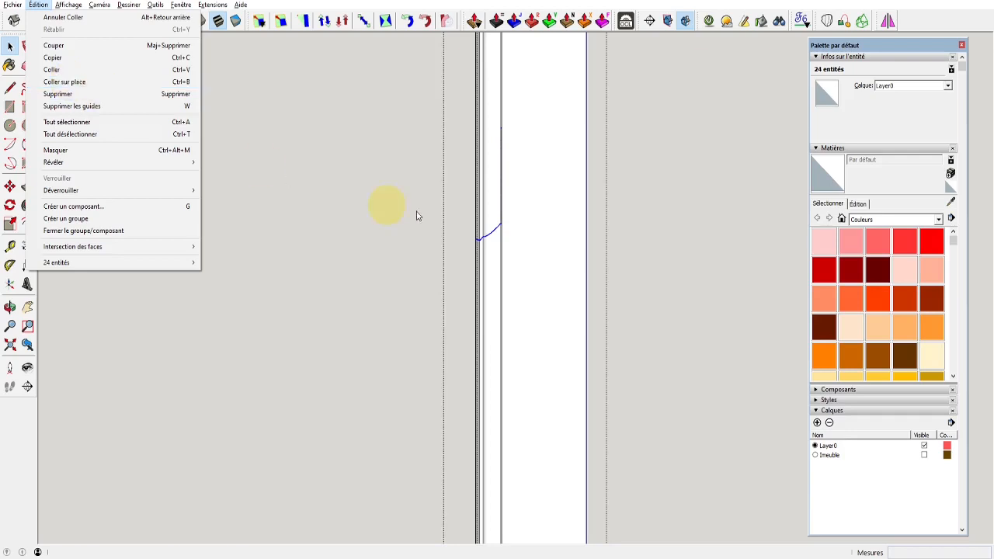
Remove the jamb's moulding above the pasted mitre cut
{"action": "middle_click", "coordinate": [614, 268]}
{"action": "middle_click", "coordinate": [566, 271], "text": "shift"}
{"action": "key", "text": "space"}
{"action": "mouse_move", "coordinate": [575, 244]}
{"action": "middle_mouse_down"}
{"action": "mouse_move", "coordinate": [582, 278]}
{"action": "mouse_move", "coordinate": [289, 160]}
{"action": "mouse_move", "coordinate": [428, 168]}
{"action": "middle_mouse_up"}
{"action": "scroll", "coordinate": [582, 277], "scroll_direction": "up", "scroll_amount": 2}
{"action": "left_click", "coordinate": [365, 171]}
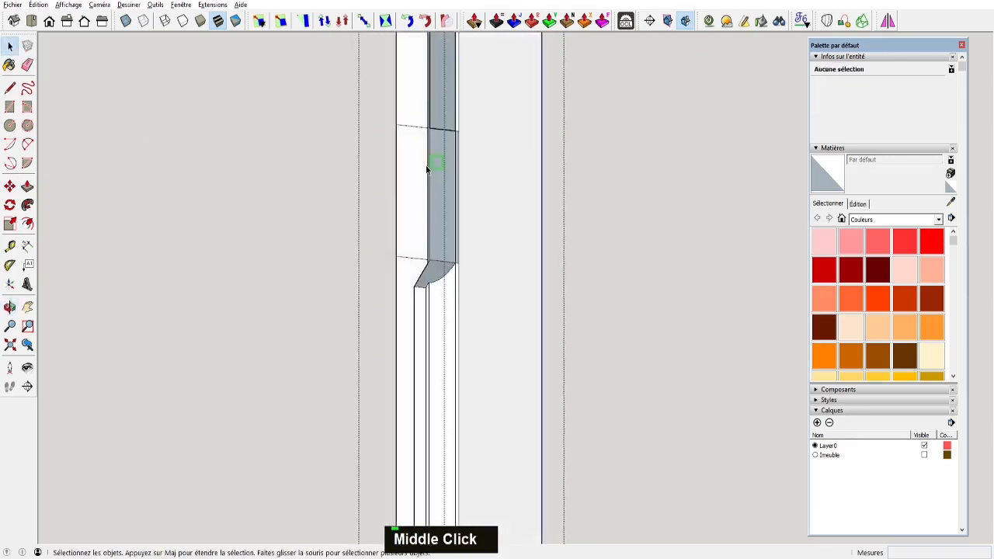
{"action": "scroll", "coordinate": [431, 187], "scroll_direction": "up", "scroll_amount": 3}
Erase the leftover edges and pasted end face above the mitre to leave the jamb's upper part plain
{"action": "key", "text": "e"}
{"action": "mouse_move", "coordinate": [432, 214]}
{"action": "middle_mouse_down"}
{"action": "mouse_move", "coordinate": [508, 318]}
{"action": "mouse_move", "coordinate": [548, 320]}
{"action": "middle_mouse_up"}
{"action": "left_click", "coordinate": [491, 368]}
{"action": "mouse_move", "coordinate": [493, 365]}
{"action": "middle_mouse_down"}
{"action": "mouse_move", "coordinate": [539, 119]}
{"action": "mouse_move", "coordinate": [535, 271]}
{"action": "middle_mouse_up"}
{"action": "scroll", "coordinate": [535, 271], "scroll_direction": "down", "scroll_amount": 2}
{"action": "scroll", "coordinate": [498, 139], "scroll_direction": "up", "scroll_amount": 3}
{"action": "left_click", "coordinate": [510, 129]}
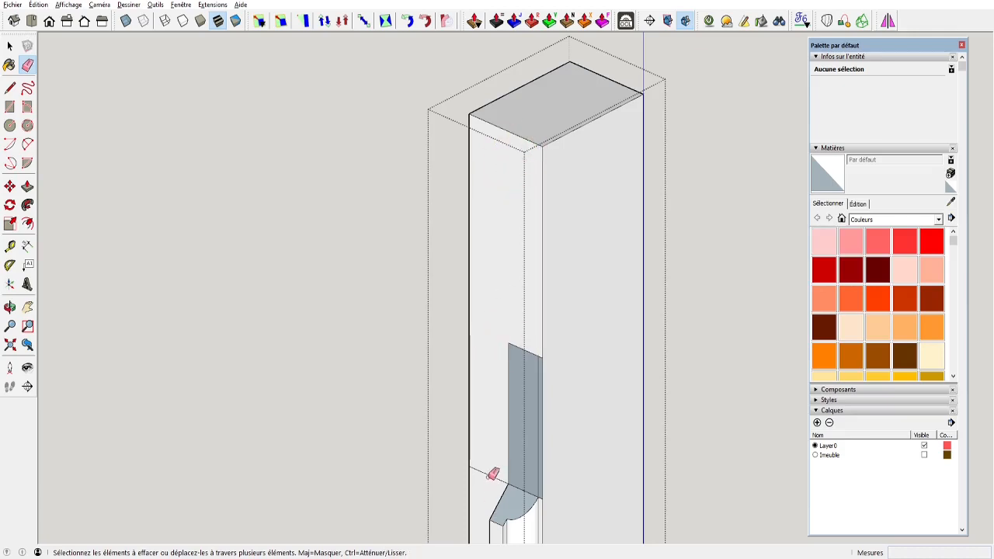
{"action": "middle_click_drag", "start_coordinate": [492, 472], "coordinate": [542, 313]}
{"action": "key", "text": "space"}
Orient all the jamb's faces to match its moulding's outer face and leave the jamb component
{"action": "middle_click_drag", "start_coordinate": [515, 349], "coordinate": [520, 463]}
{"action": "right_click", "coordinate": [490, 359]}
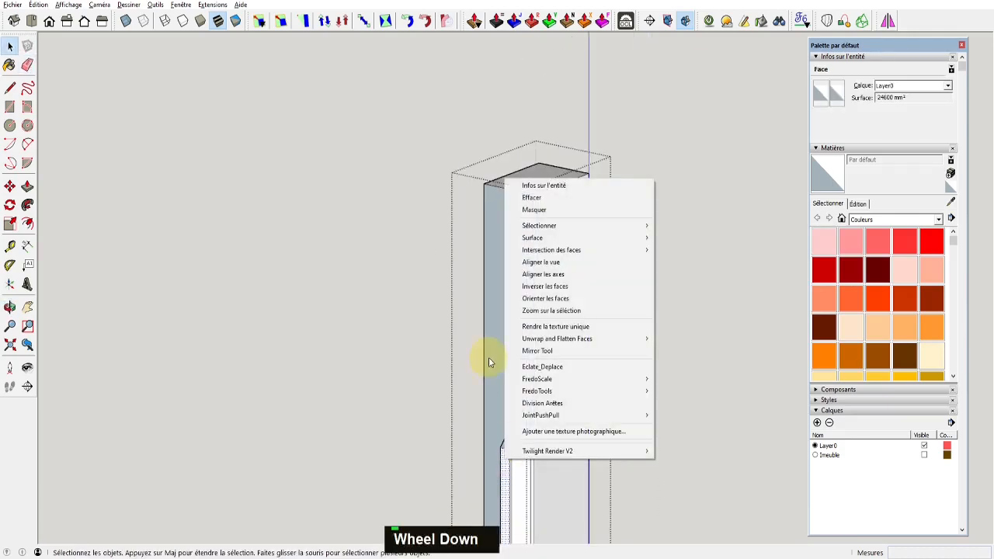
{"action": "key", "text": "space"}
{"action": "middle_click", "coordinate": [492, 355]}
{"action": "middle_click_drag", "start_coordinate": [552, 426], "coordinate": [476, 392]}
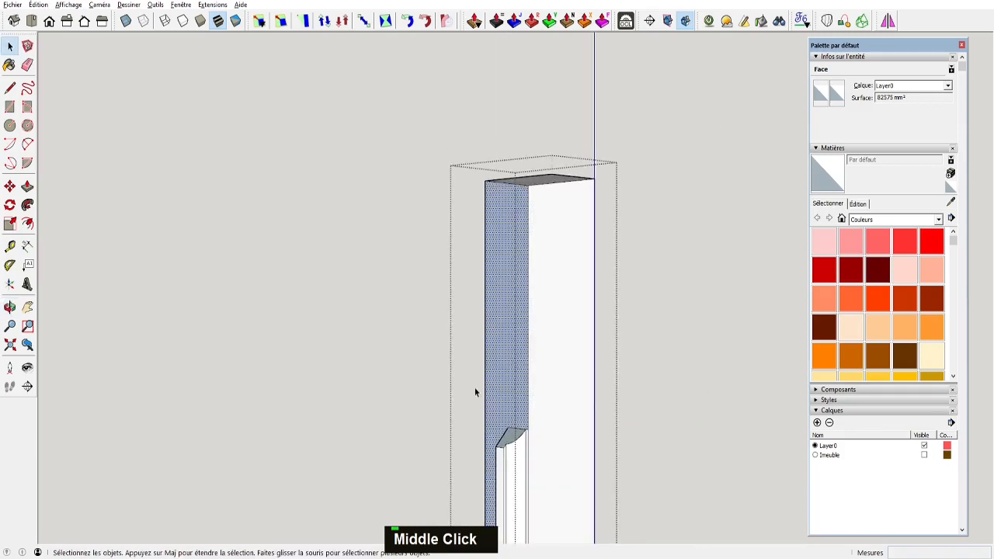
{"action": "right_click", "coordinate": [500, 461]}
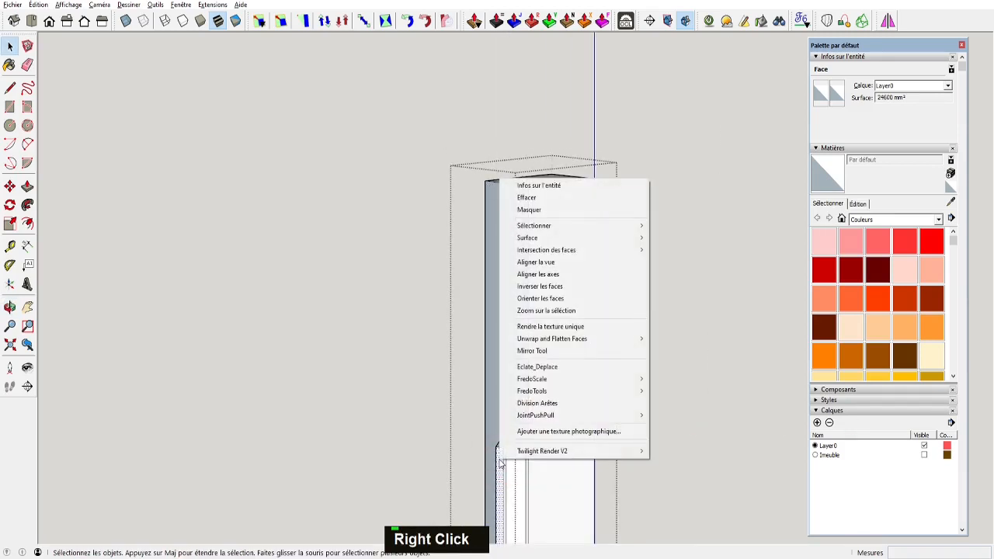
{"action": "left_click", "coordinate": [548, 299]}
{"action": "middle_click_drag", "start_coordinate": [546, 298], "coordinate": [498, 419]}
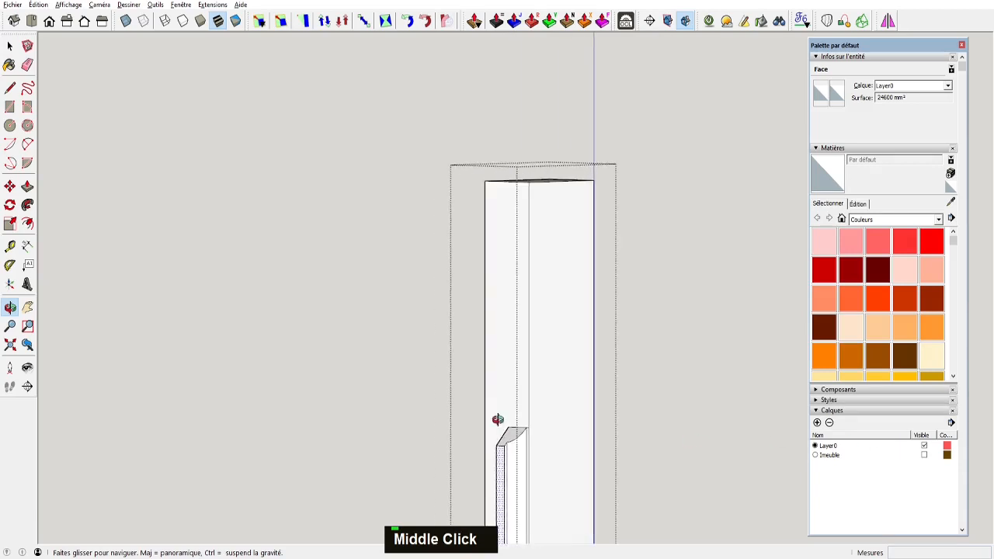
{"action": "scroll", "coordinate": [500, 426], "scroll_direction": "up", "scroll_amount": 5}
{"action": "key", "text": "e"}
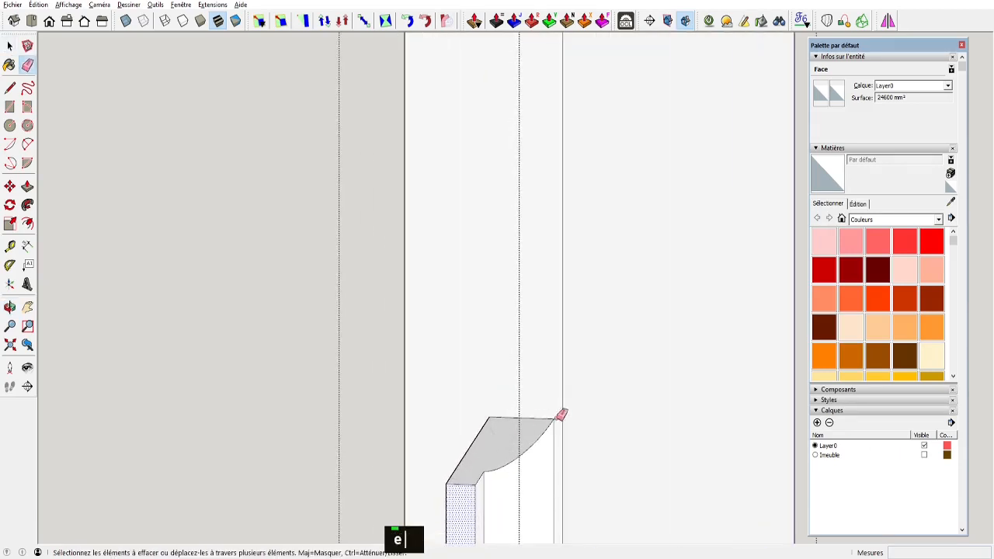
{"action": "scroll", "coordinate": [505, 395], "scroll_direction": "down", "scroll_amount": 5}
{"action": "key", "text": "space"}
{"action": "scroll", "coordinate": [505, 395], "scroll_direction": "down", "scroll_amount": 3}
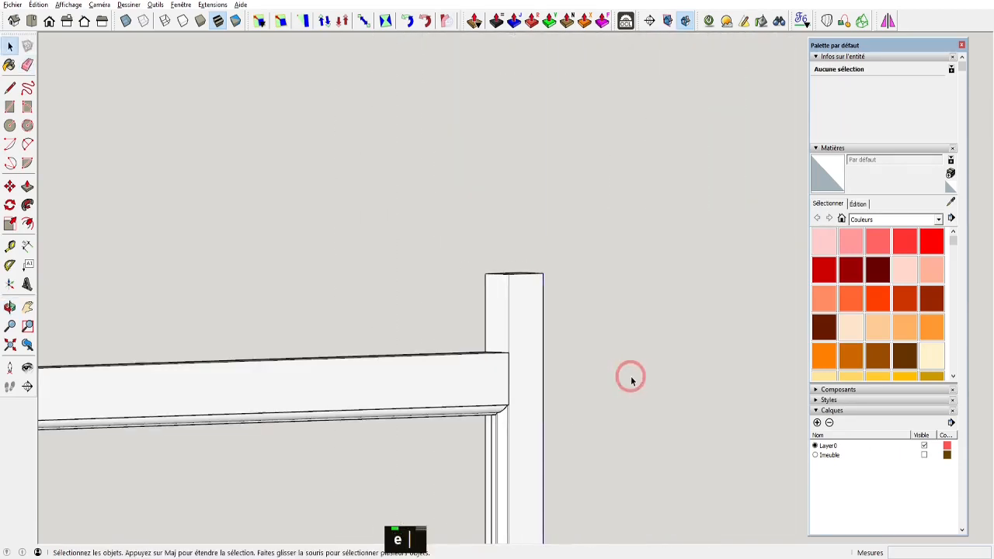
Examine the mitred joints between the head rail and both jambs
{"action": "scroll", "coordinate": [508, 381], "scroll_direction": "down", "scroll_amount": 2}
{"action": "mouse_move", "coordinate": [508, 382]}
{"action": "middle_mouse_down", "text": "shift"}
{"action": "mouse_move", "coordinate": [568, 355]}
{"action": "mouse_move", "coordinate": [513, 350]}
{"action": "middle_mouse_up", "text": "shift"}
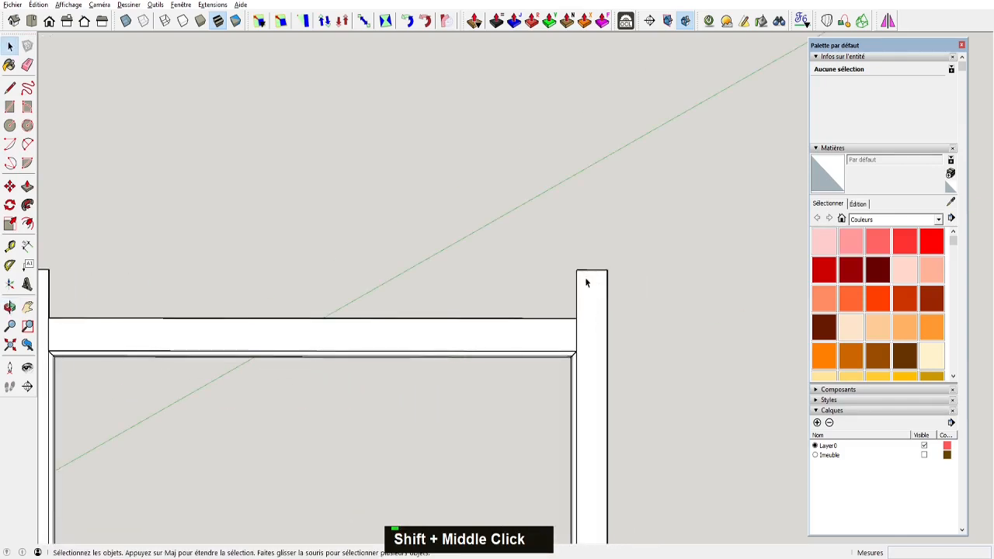
{"action": "scroll", "coordinate": [517, 393], "scroll_direction": "down", "scroll_amount": 2}
{"action": "middle_click_drag", "start_coordinate": [517, 393], "coordinate": [533, 313], "text": "shift"}
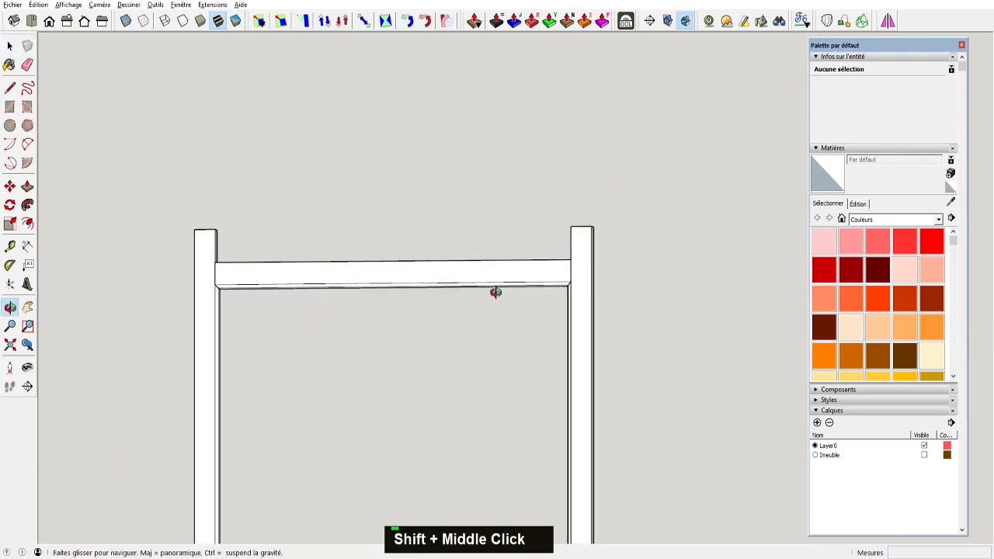
{"action": "scroll", "coordinate": [453, 342], "scroll_direction": "down", "scroll_amount": 3}
{"action": "middle_click_drag", "start_coordinate": [453, 365], "coordinate": [386, 255], "text": "shift"}
{"action": "scroll", "coordinate": [386, 252], "scroll_direction": "up", "scroll_amount": 5}
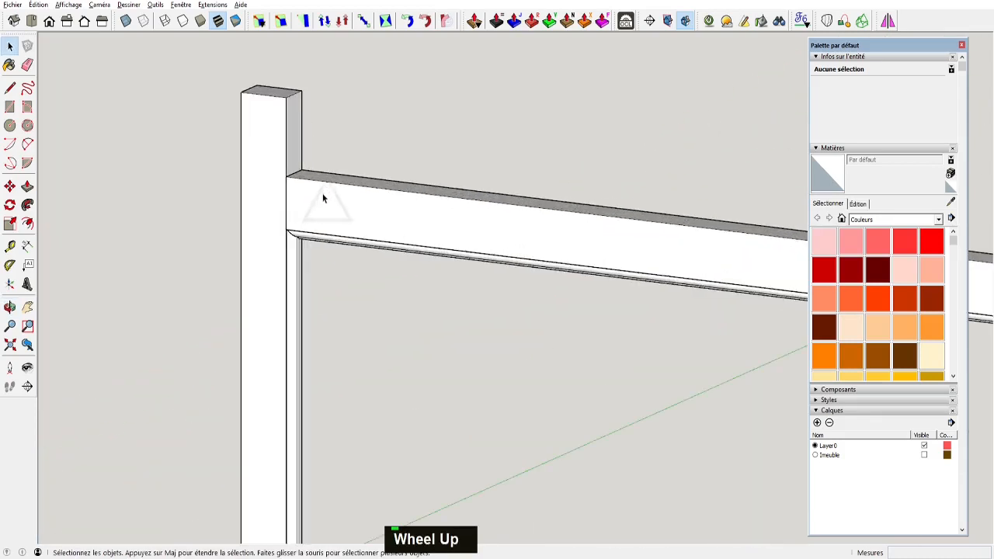
{"action": "middle_click_drag", "start_coordinate": [324, 195], "coordinate": [284, 185]}
Raise the head rail's upper face by 30 mm inside its component and leave the component
{"action": "left_click", "coordinate": [311, 164]}
{"action": "double_click", "coordinate": [312, 161]}
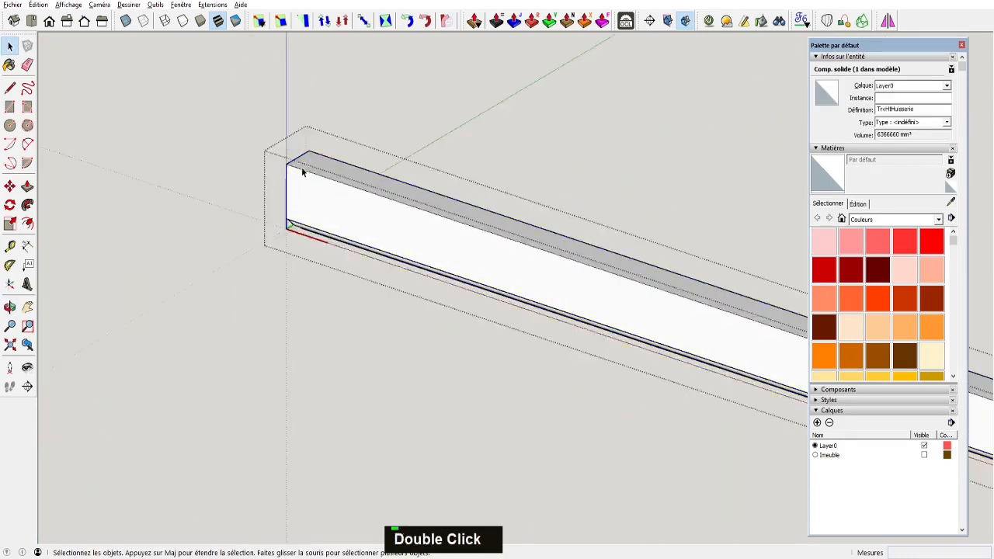
{"action": "triple_click", "coordinate": [308, 167]}
{"action": "key", "text": "p"}
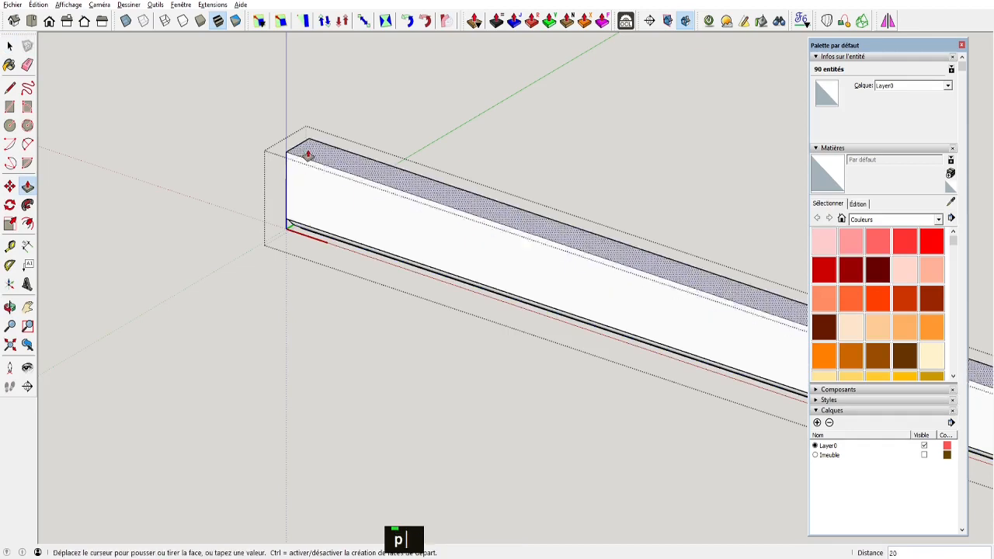
{"action": "left_click_drag", "start_coordinate": [308, 166], "coordinate": [309, 153]}
{"action": "type", "text": "20"}
{"action": "key", "text": "Return"}
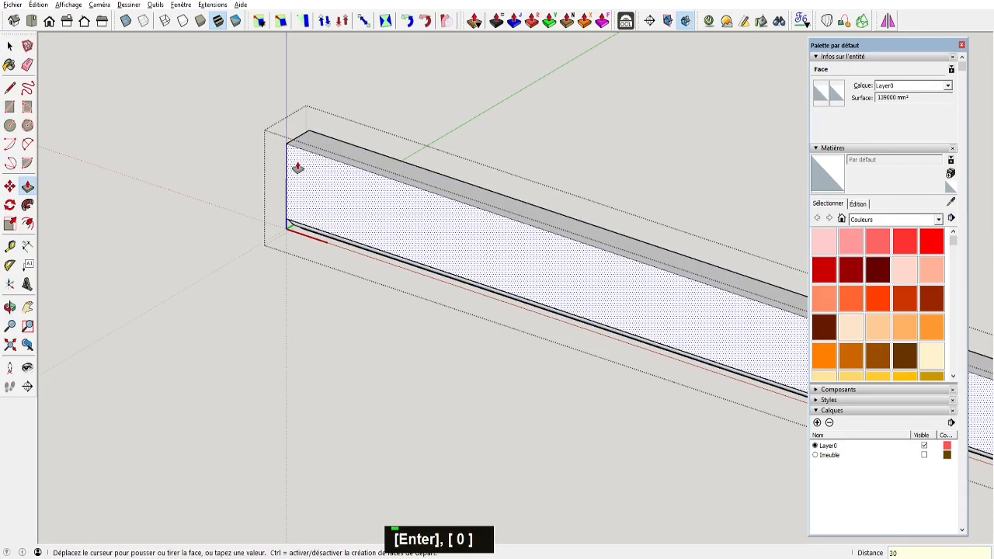
{"action": "key", "text": "space"}
{"action": "middle_click_drag", "start_coordinate": [260, 289], "coordinate": [300, 205]}
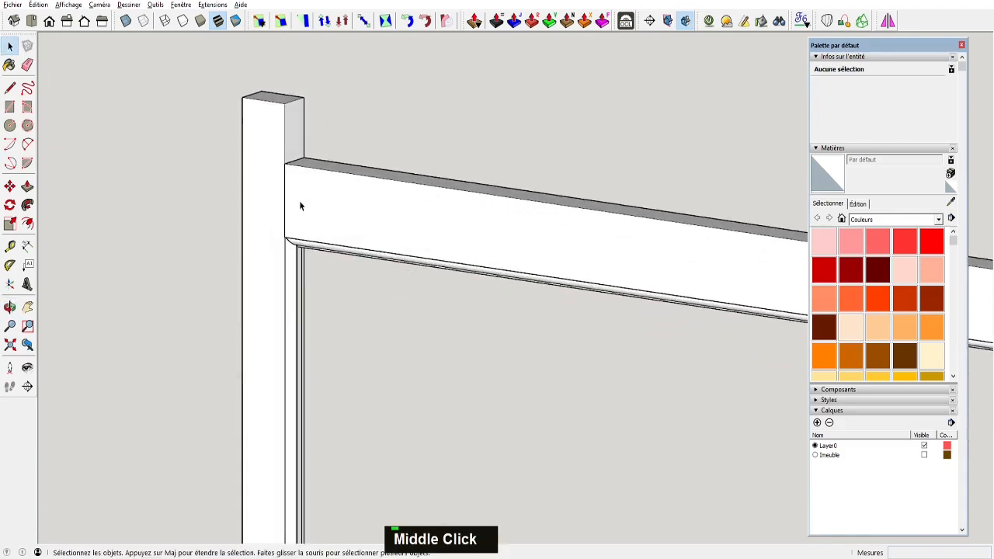
Switch to the SketchUp window with the section drawing and copy the 115 × 54 mm door stile profile
{"action": "scroll", "coordinate": [295, 208], "scroll_direction": "down", "scroll_amount": 5}
{"action": "middle_click_drag", "start_coordinate": [337, 244], "coordinate": [310, 140], "text": "shift"}
{"action": "scroll", "coordinate": [372, 171], "scroll_direction": "down", "scroll_amount": 4}
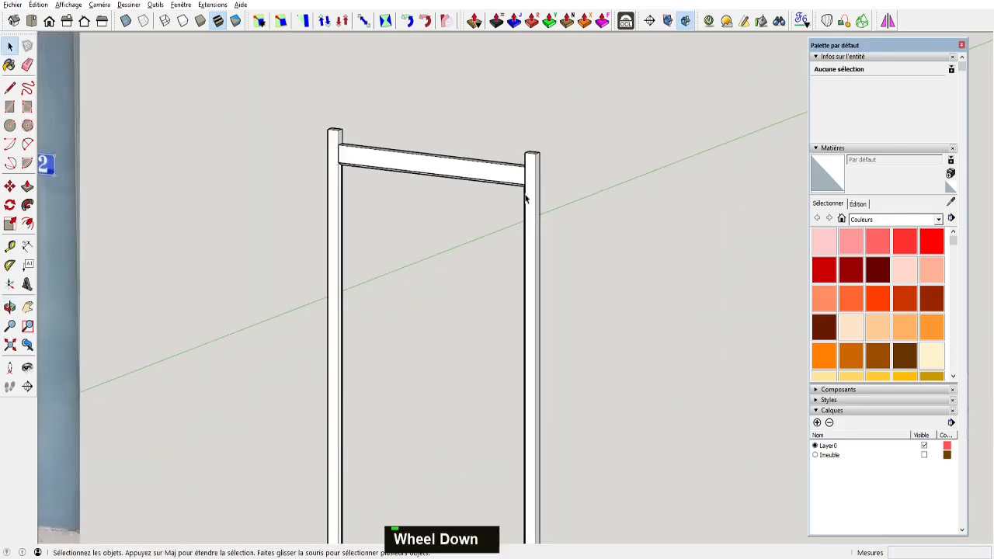
{"action": "scroll", "coordinate": [449, 233], "scroll_direction": "down", "scroll_amount": 2, "text": "shift"}
{"action": "mouse_move", "coordinate": [451, 233]}
{"action": "middle_mouse_down"}
{"action": "mouse_move", "coordinate": [468, 201]}
{"action": "mouse_move", "coordinate": [340, 431]}
{"action": "mouse_move", "coordinate": [363, 374]}
{"action": "middle_mouse_up"}
{"action": "scroll", "coordinate": [362, 374], "scroll_direction": "up", "scroll_amount": 6}
{"action": "key", "text": "alt+Tab"}
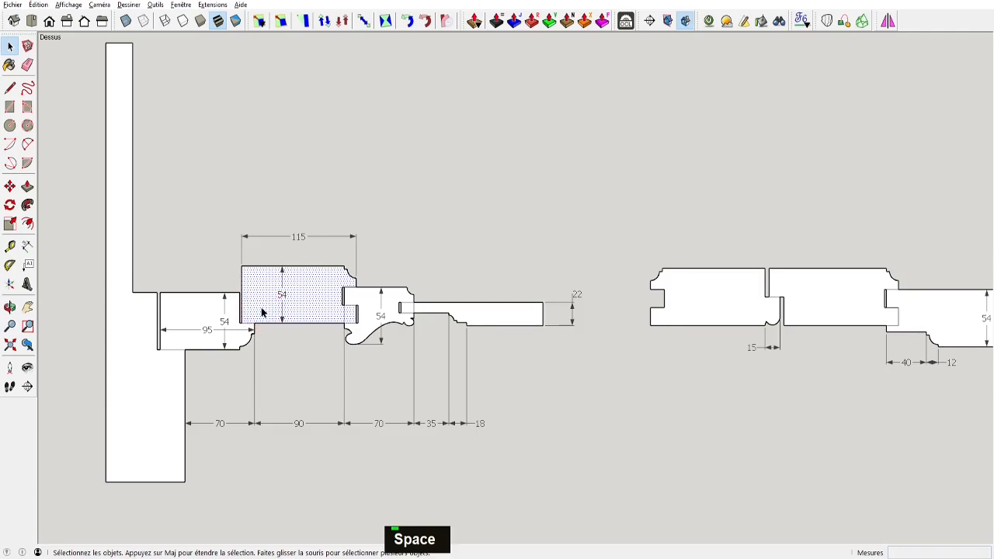
{"action": "key", "text": "ctrl+c"}
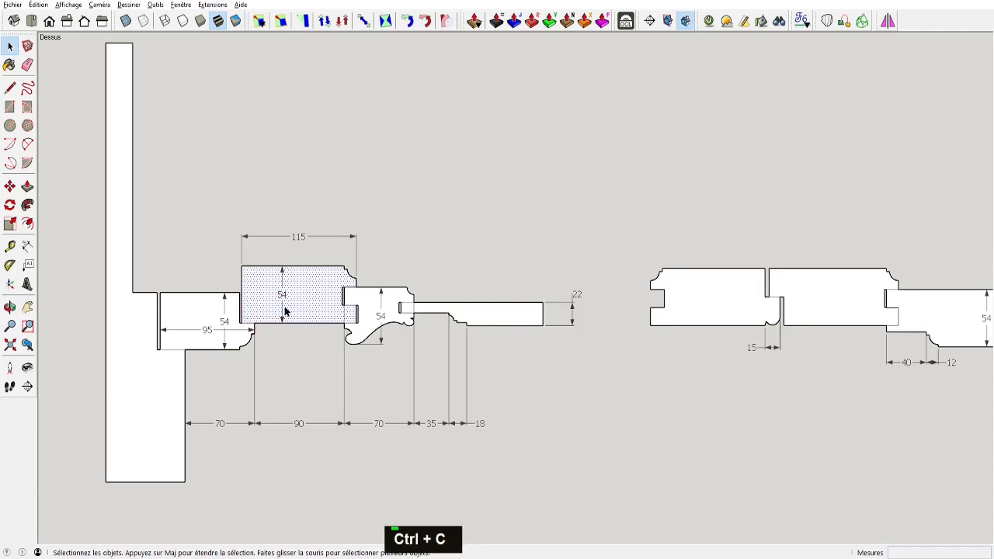
Switch back to the door model and paste the stile profile below the jamb's lower end
{"action": "key", "text": "alt+Tab"}
{"action": "middle_click_drag", "start_coordinate": [257, 448], "coordinate": [220, 511]}
{"action": "scroll", "coordinate": [240, 499], "scroll_direction": "up", "scroll_amount": 2}
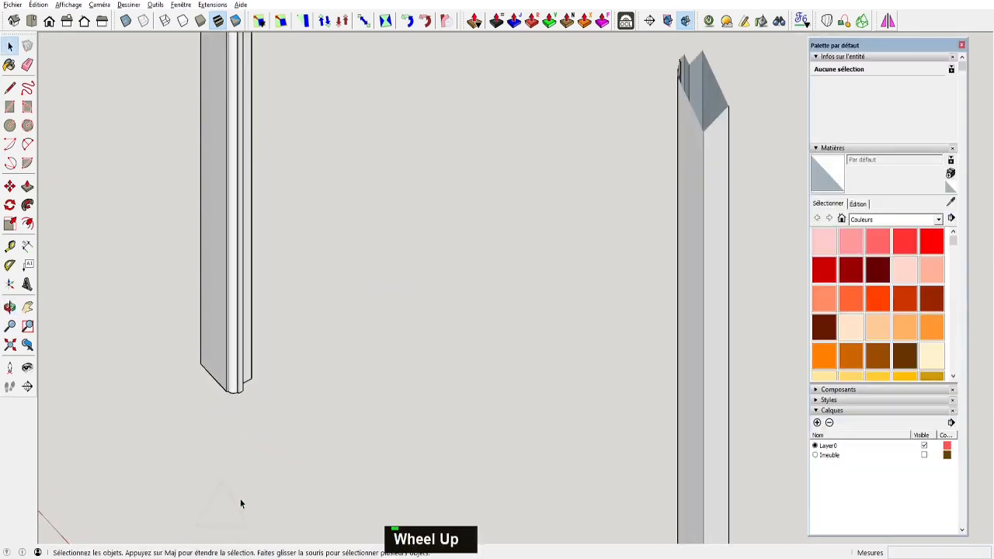
{"action": "key", "text": "ctrl+v"}
{"action": "left_click", "coordinate": [246, 397]}
{"action": "middle_click_drag", "start_coordinate": [245, 397], "coordinate": [3, 388]}
{"action": "middle_click_drag", "start_coordinate": [404, 256], "coordinate": [451, 380], "text": "shift"}
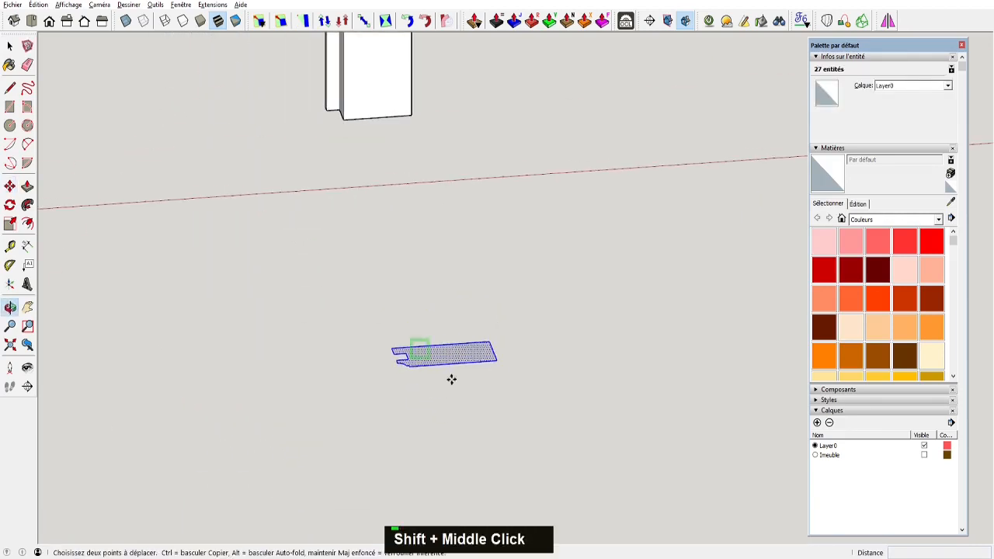
Move the pasted profile by its corner to the jamb's foot and seat it against the rebate
{"action": "left_click", "coordinate": [495, 359]}
{"action": "left_click", "coordinate": [342, 118]}
{"action": "scroll", "coordinate": [334, 253], "scroll_direction": "up", "scroll_amount": 3}
{"action": "middle_click_drag", "start_coordinate": [342, 118], "coordinate": [404, 258]}
{"action": "scroll", "coordinate": [334, 254], "scroll_direction": "up", "scroll_amount": 3}
{"action": "left_click", "coordinate": [199, 322]}
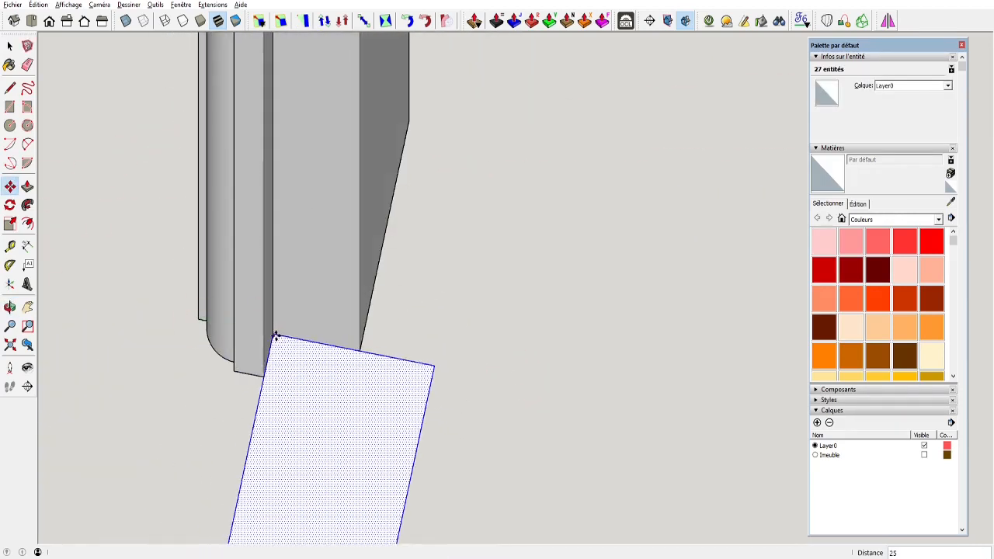
{"action": "left_click", "coordinate": [274, 335]}
{"action": "middle_click_drag", "start_coordinate": [274, 336], "coordinate": [292, 236]}
{"action": "scroll", "coordinate": [292, 236], "scroll_direction": "up", "scroll_amount": 1}
{"action": "middle_click_drag", "start_coordinate": [327, 138], "coordinate": [327, 138]}
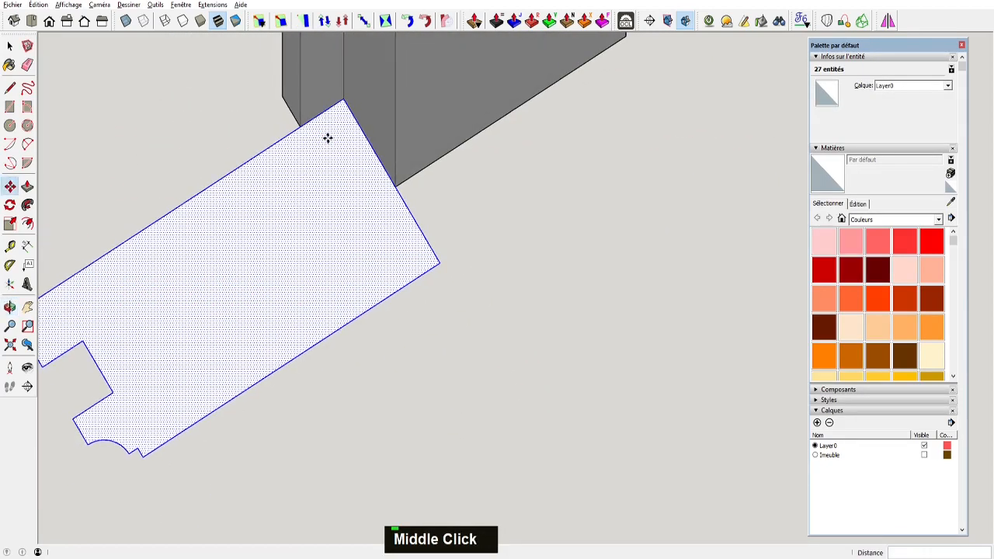
{"action": "key", "text": "m"}
{"action": "left_click", "coordinate": [327, 139]}
Extrude the stile profile 2475 mm upward to the underside of the head rail
{"action": "scroll", "coordinate": [313, 191], "scroll_direction": "down", "scroll_amount": 8}
{"action": "middle_click_drag", "start_coordinate": [313, 192], "coordinate": [399, 436]}
{"action": "scroll", "coordinate": [381, 280], "scroll_direction": "down", "scroll_amount": 1}
{"action": "key", "text": "p"}
{"action": "left_click", "coordinate": [398, 385]}
{"action": "scroll", "coordinate": [396, 262], "scroll_direction": "down", "scroll_amount": 3}
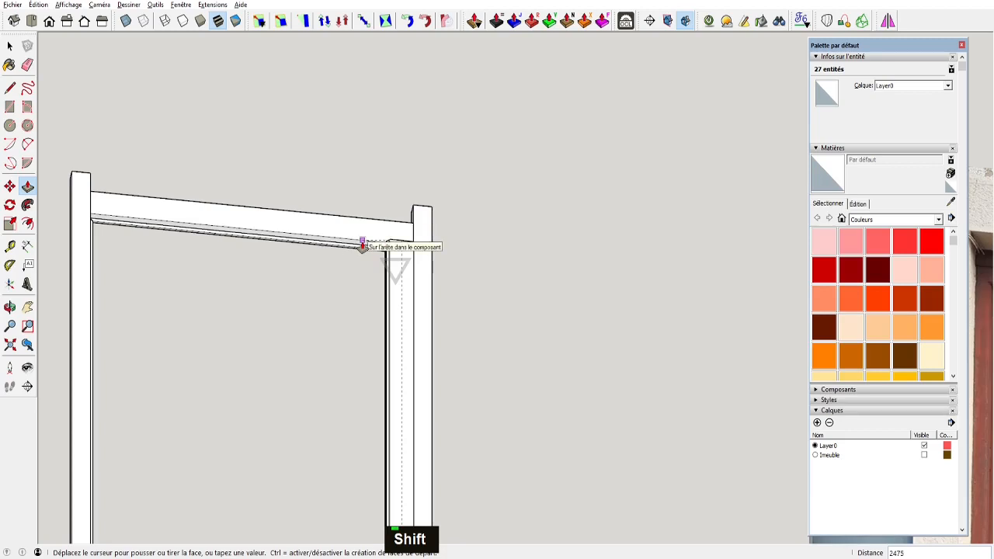
{"action": "left_click", "coordinate": [404, 244]}
Push the stile's upper face down 2 mm for clearance below the head rail
{"action": "middle_click_drag", "start_coordinate": [404, 243], "coordinate": [386, 417]}
{"action": "scroll", "coordinate": [399, 259], "scroll_direction": "up", "scroll_amount": 6}
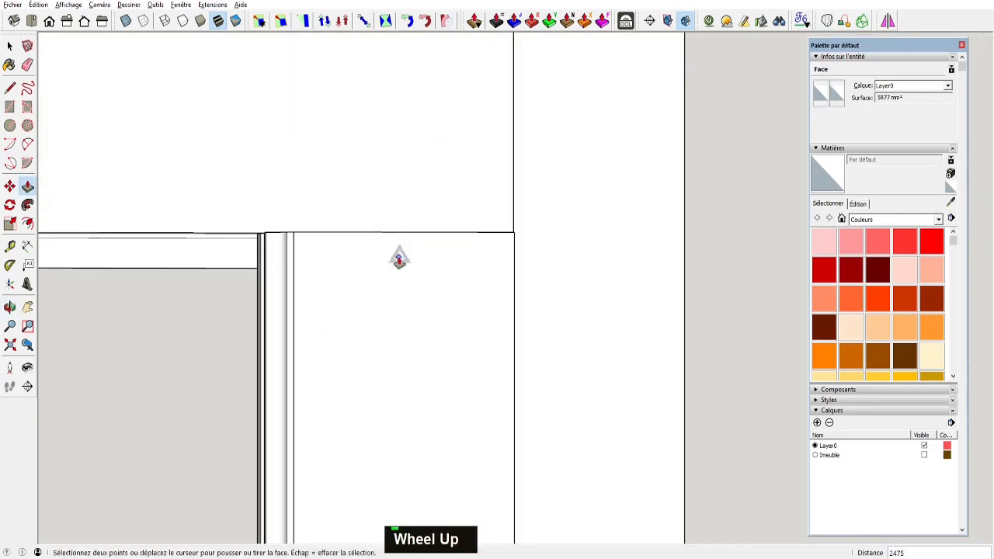
{"action": "middle_click_drag", "start_coordinate": [398, 260], "coordinate": [401, 280]}
{"action": "middle_click_drag", "start_coordinate": [430, 237], "coordinate": [498, 240]}
{"action": "left_click", "coordinate": [493, 240]}
{"action": "left_click", "coordinate": [489, 269]}
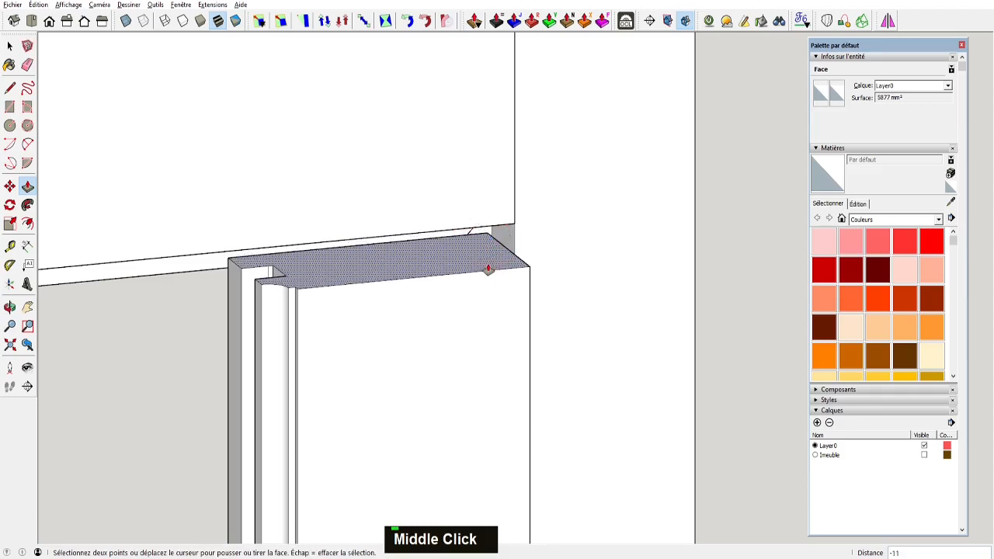
{"action": "type", "text": "2"}
{"action": "key", "text": "Return"}
{"action": "middle_click_drag", "start_coordinate": [488, 269], "coordinate": [490, 215]}
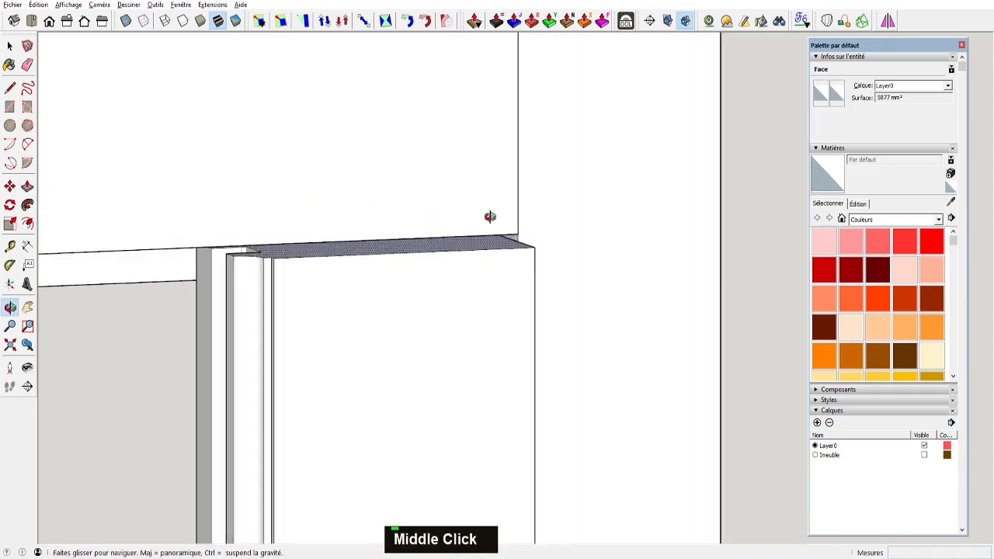
Select the whole extruded door stile and turn it into a component
{"action": "scroll", "coordinate": [390, 282], "scroll_direction": "down", "scroll_amount": 3}
{"action": "middle_click_drag", "start_coordinate": [391, 282], "coordinate": [389, 285], "text": "shift"}
{"action": "scroll", "coordinate": [381, 240], "scroll_direction": "down", "scroll_amount": 2, "text": "shift"}
{"action": "scroll", "coordinate": [482, 224], "scroll_direction": "down", "scroll_amount": 3}
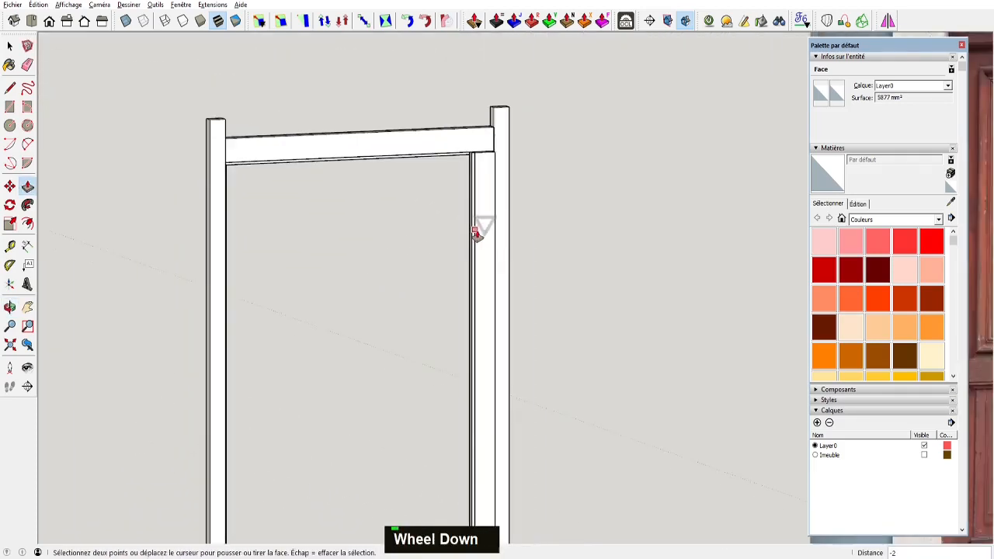
{"action": "middle_click_drag", "start_coordinate": [482, 224], "coordinate": [489, 315]}
{"action": "scroll", "coordinate": [390, 351], "scroll_direction": "up", "scroll_amount": 5}
{"action": "key", "text": "space"}
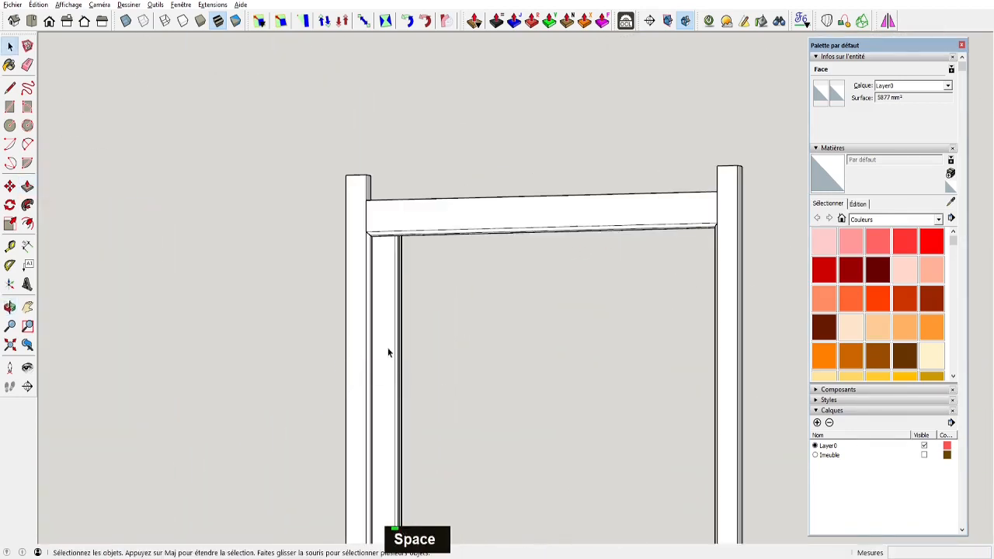
{"action": "double_click", "coordinate": [391, 350]}
{"action": "scroll", "coordinate": [422, 322], "scroll_direction": "down", "scroll_amount": 1}
{"action": "middle_click_drag", "start_coordinate": [422, 322], "coordinate": [645, 247], "text": "shift"}
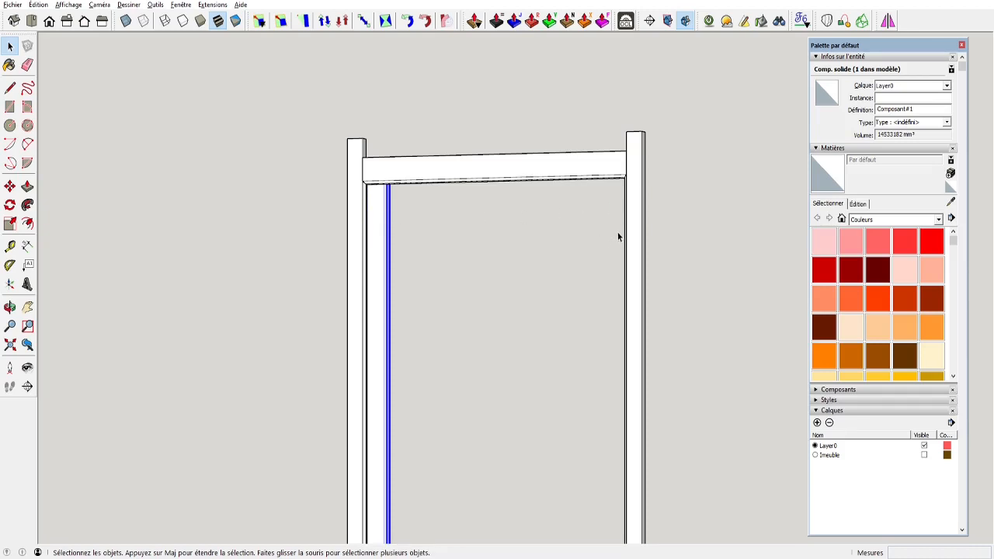
Mirror a copy of the door stile about the midpoint of the head rail to the opposite jamb
{"action": "middle_click_drag", "start_coordinate": [473, 231], "coordinate": [537, 240]}
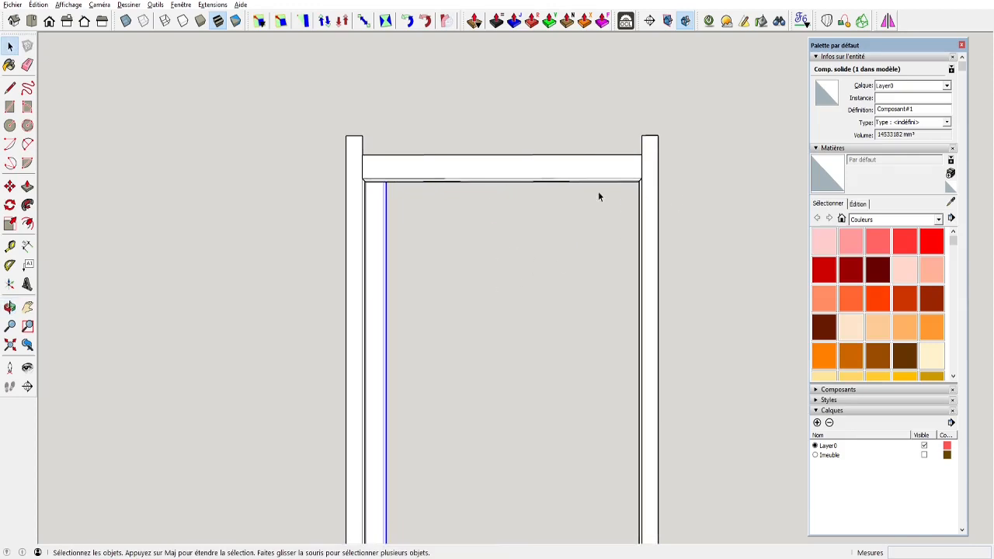
{"action": "left_click", "coordinate": [888, 20]}
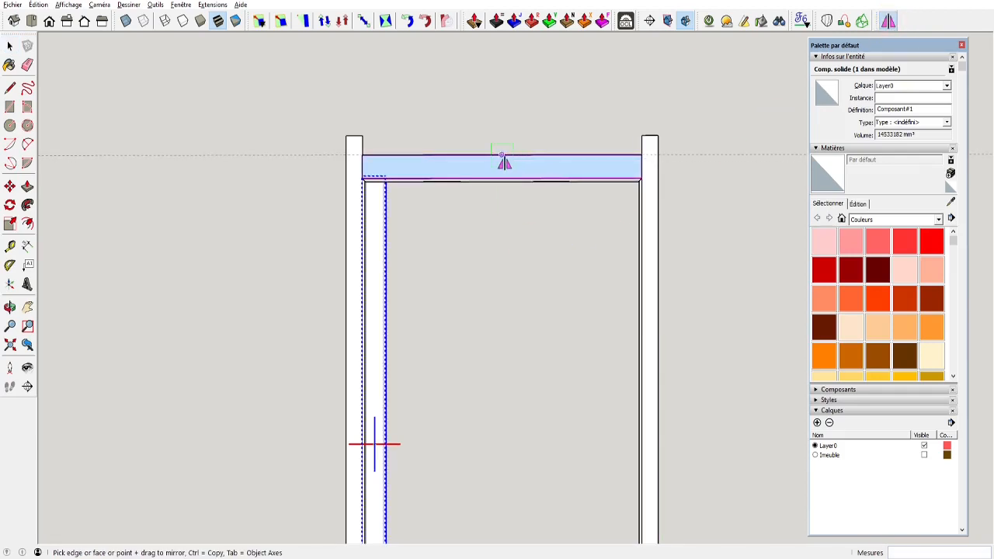
{"action": "middle_click_drag", "start_coordinate": [502, 156], "coordinate": [505, 158]}
{"action": "key", "text": "ctrl"}
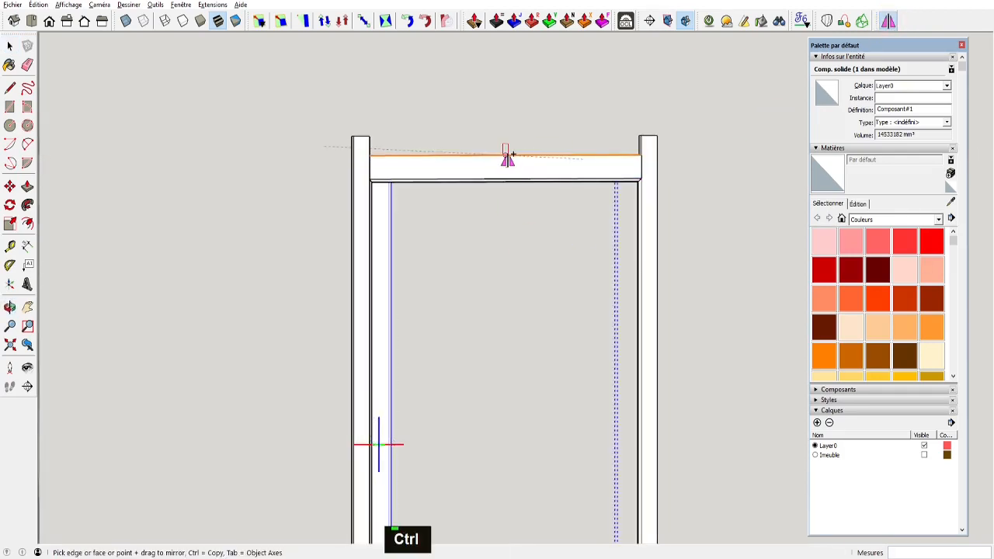
{"action": "left_click", "coordinate": [507, 157]}
{"action": "middle_click_drag", "start_coordinate": [555, 257], "coordinate": [558, 258]}
{"action": "scroll", "coordinate": [495, 207], "scroll_direction": "down", "scroll_amount": 3, "text": "shift"}
{"action": "key", "text": "space"}
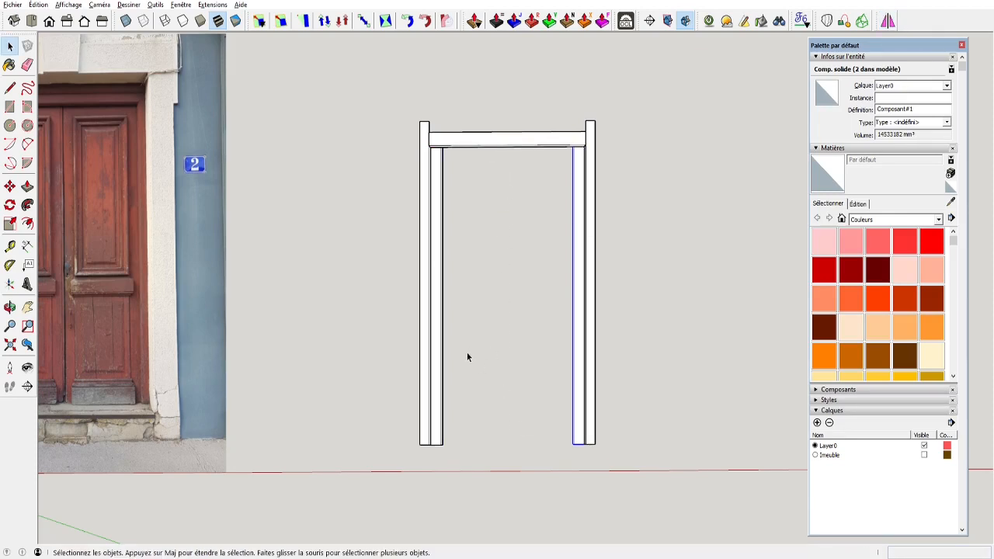
Move the mirrored stile by its upper corner along the head rail to the middle of the frame opening
{"action": "key", "text": "alt+Tab"}
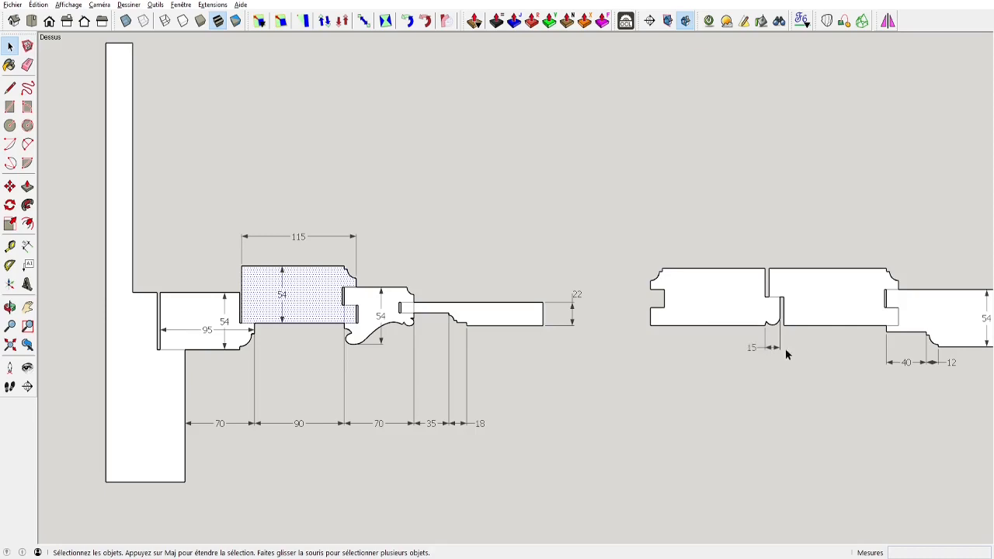
{"action": "key", "text": "alt+Tab"}
{"action": "scroll", "coordinate": [586, 155], "scroll_direction": "up", "scroll_amount": 2}
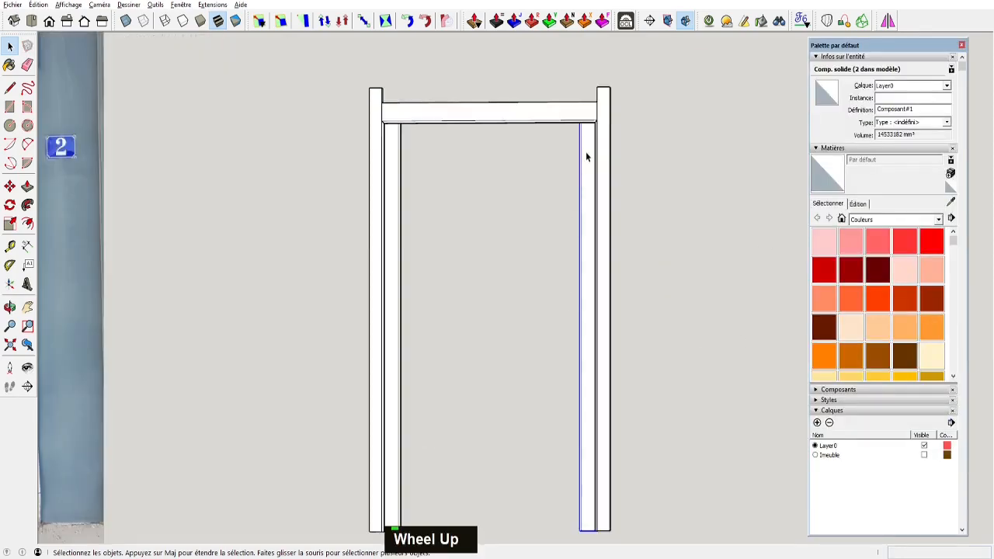
{"action": "scroll", "coordinate": [350, 173], "scroll_direction": "up", "scroll_amount": 2}
{"action": "scroll", "coordinate": [360, 156], "scroll_direction": "up", "scroll_amount": 2}
{"action": "scroll", "coordinate": [360, 155], "scroll_direction": "up", "scroll_amount": 5}
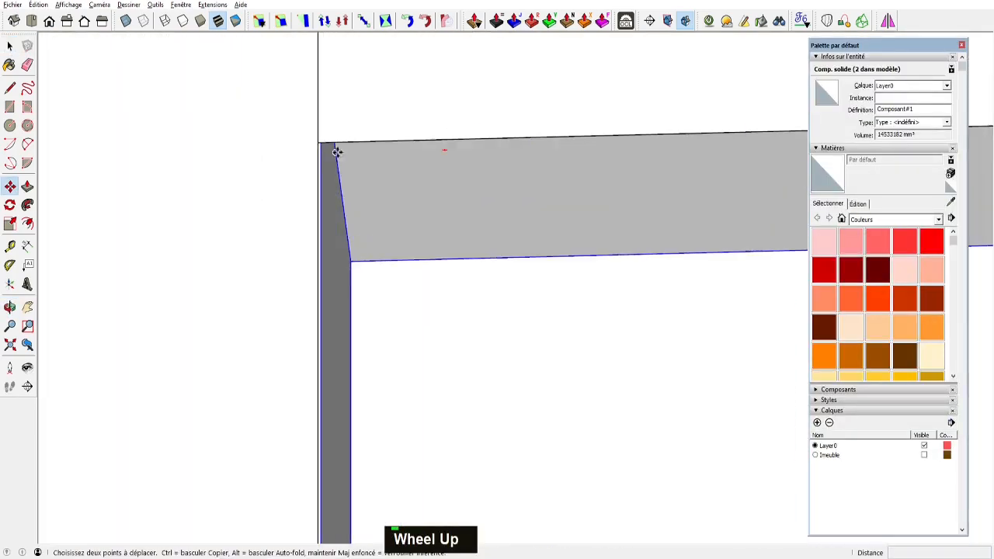
{"action": "key", "text": "m"}
{"action": "scroll", "coordinate": [272, 278], "scroll_direction": "down", "scroll_amount": 1, "text": "shift"}
{"action": "scroll", "coordinate": [533, 269], "scroll_direction": "down", "scroll_amount": 3}
{"action": "middle_click_drag", "start_coordinate": [533, 269], "coordinate": [355, 275], "text": "shift"}
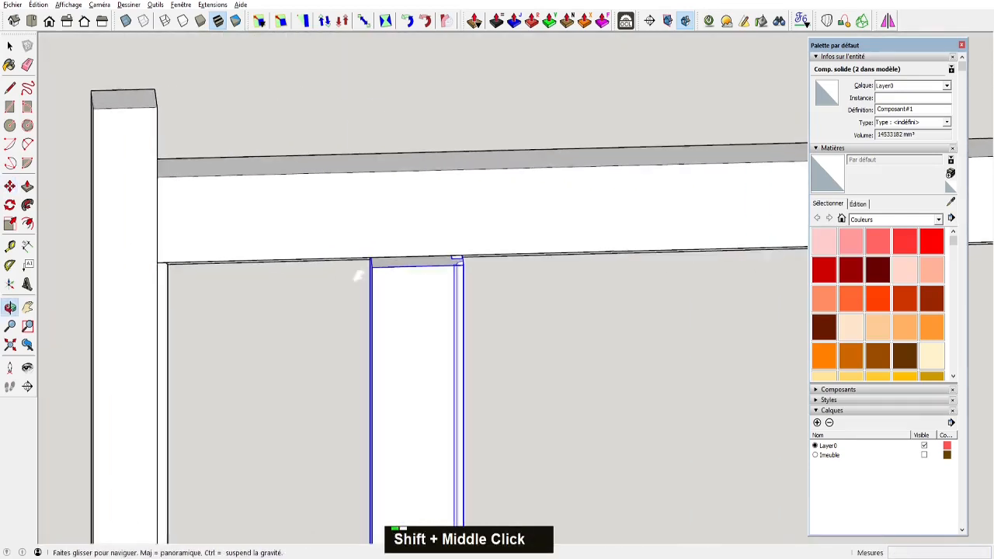
{"action": "scroll", "coordinate": [685, 172], "scroll_direction": "down", "scroll_amount": 2}
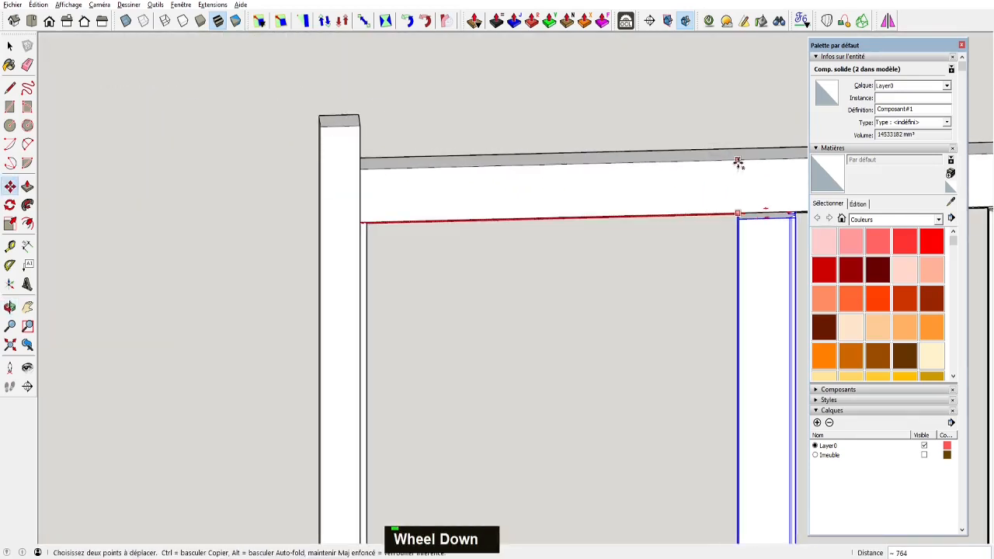
{"action": "key", "text": "alt+f"}
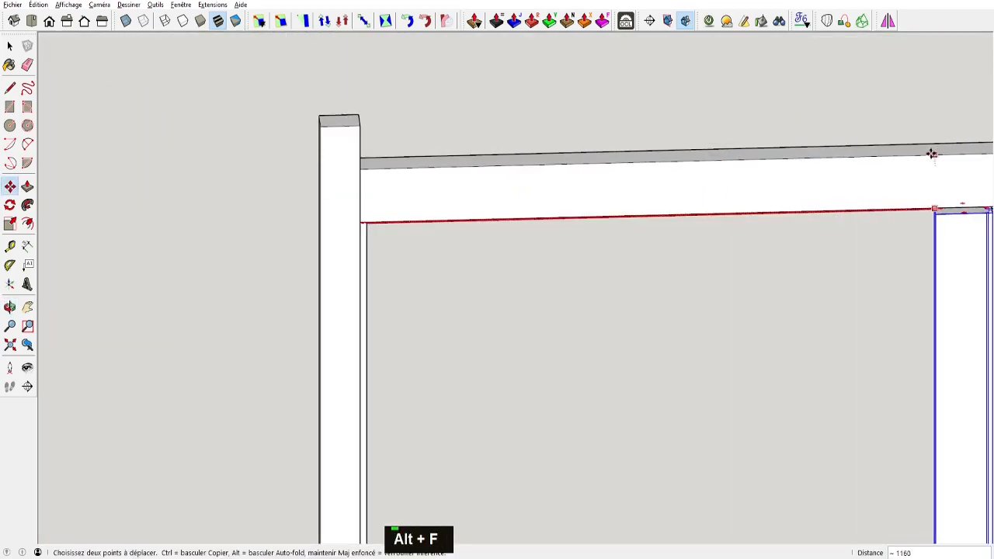
{"action": "scroll", "coordinate": [903, 153], "scroll_direction": "down", "scroll_amount": 1}
{"action": "middle_click_drag", "start_coordinate": [903, 153], "coordinate": [368, 155]}
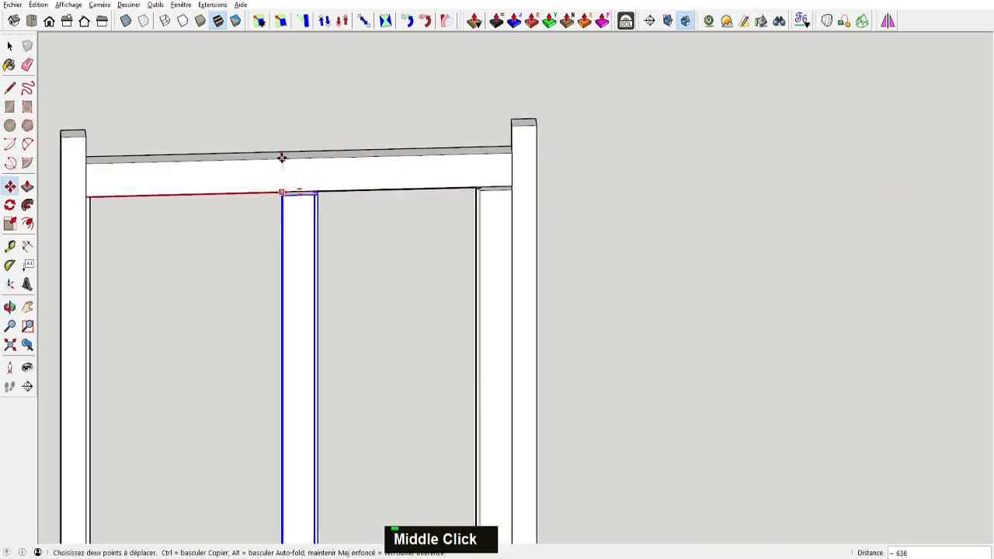
{"action": "middle_click_drag", "start_coordinate": [459, 198], "coordinate": [263, 210]}
{"action": "key", "text": "space"}
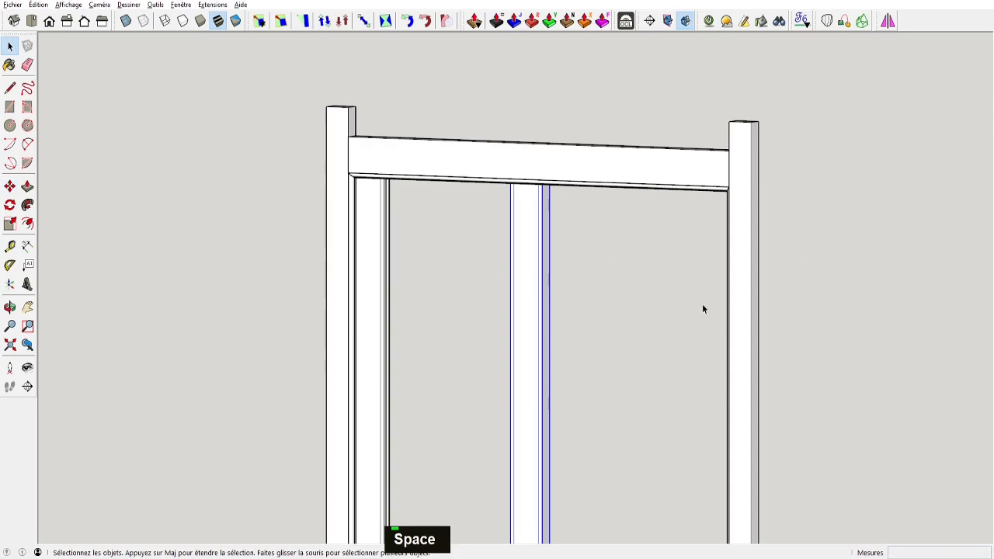
Compare the placed stiles with the layout of the door leaves in the reference photo
{"action": "middle_click_drag", "start_coordinate": [598, 287], "coordinate": [688, 248], "text": "shift"}
{"action": "scroll", "coordinate": [624, 207], "scroll_direction": "up", "scroll_amount": 4}
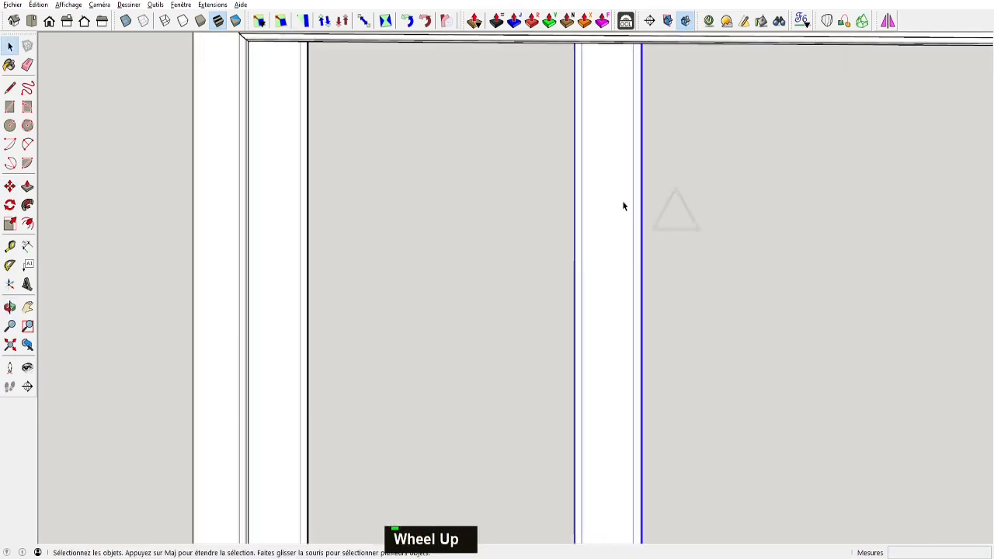
{"action": "key", "text": "e"}
{"action": "mouse_move", "coordinate": [629, 198]}
{"action": "middle_mouse_down"}
{"action": "mouse_move", "coordinate": [617, 199]}
{"action": "mouse_move", "coordinate": [552, 127]}
{"action": "mouse_move", "coordinate": [373, 269]}
{"action": "mouse_move", "coordinate": [489, 274]}
{"action": "middle_mouse_up"}
{"action": "key", "text": "alt+Tab"}
{"action": "key", "text": "alt+Tab"}
{"action": "scroll", "coordinate": [333, 262], "scroll_direction": "down", "scroll_amount": 3}
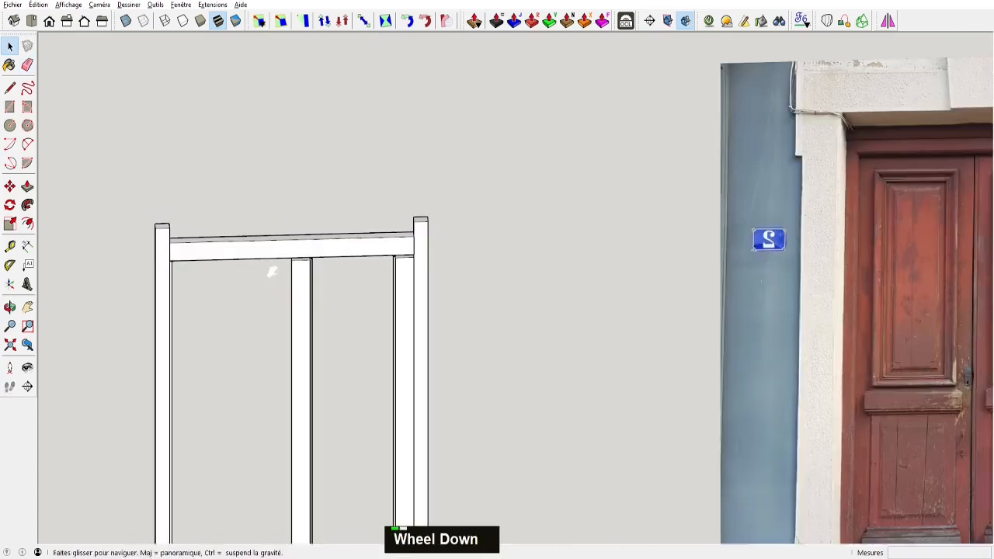
{"action": "middle_click_drag", "start_coordinate": [273, 271], "coordinate": [278, 234], "text": "shift"}
{"action": "scroll", "coordinate": [632, 244], "scroll_direction": "down", "scroll_amount": 4}
{"action": "scroll", "coordinate": [222, 217], "scroll_direction": "up", "scroll_amount": 8}
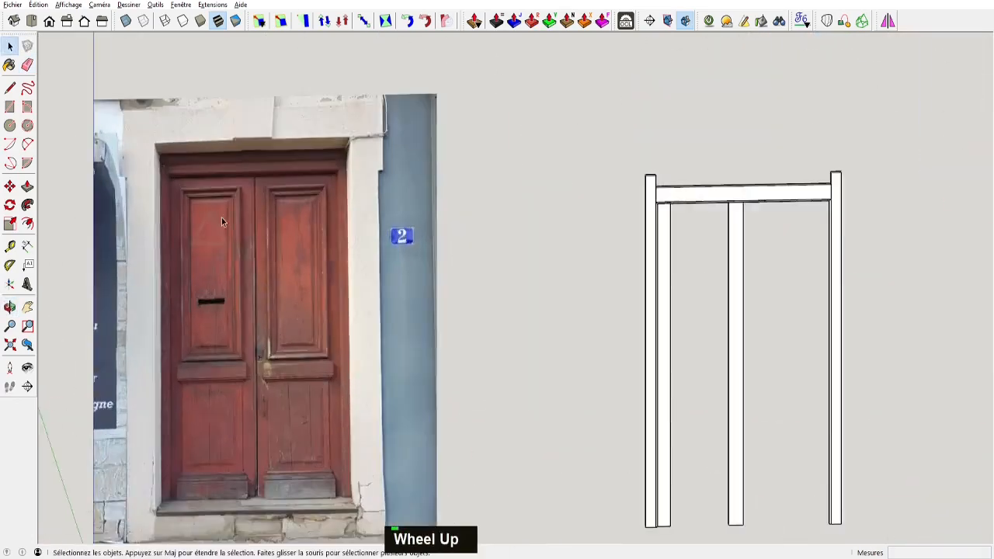
{"action": "scroll", "coordinate": [264, 161], "scroll_direction": "down", "scroll_amount": 6}
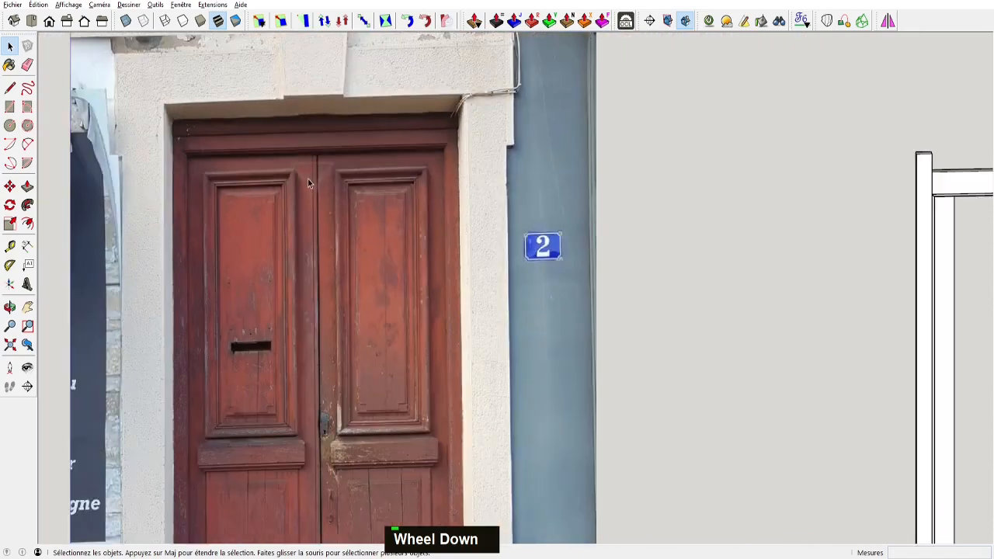
Check the section drawing, return to the door model and paste the section profile at the underside of the head rail
{"action": "key", "text": "alt+Tab"}
{"action": "scroll", "coordinate": [624, 203], "scroll_direction": "down", "scroll_amount": 1}
{"action": "middle_click_drag", "start_coordinate": [624, 204], "coordinate": [424, 300]}
{"action": "key", "text": "alt+Tab"}
{"action": "mouse_move", "coordinate": [352, 311]}
{"action": "middle_mouse_down"}
{"action": "mouse_move", "coordinate": [274, 178]}
{"action": "mouse_move", "coordinate": [147, 204]}
{"action": "mouse_move", "coordinate": [259, 192]}
{"action": "mouse_move", "coordinate": [368, 154]}
{"action": "mouse_move", "coordinate": [381, 175]}
{"action": "middle_mouse_up"}
{"action": "scroll", "coordinate": [272, 190], "scroll_direction": "up", "scroll_amount": 2}
{"action": "key", "text": "ctrl+v"}
Rotate the pasted profile 90° about the green axis at its corner so that it stands upright
{"action": "key", "text": "q"}
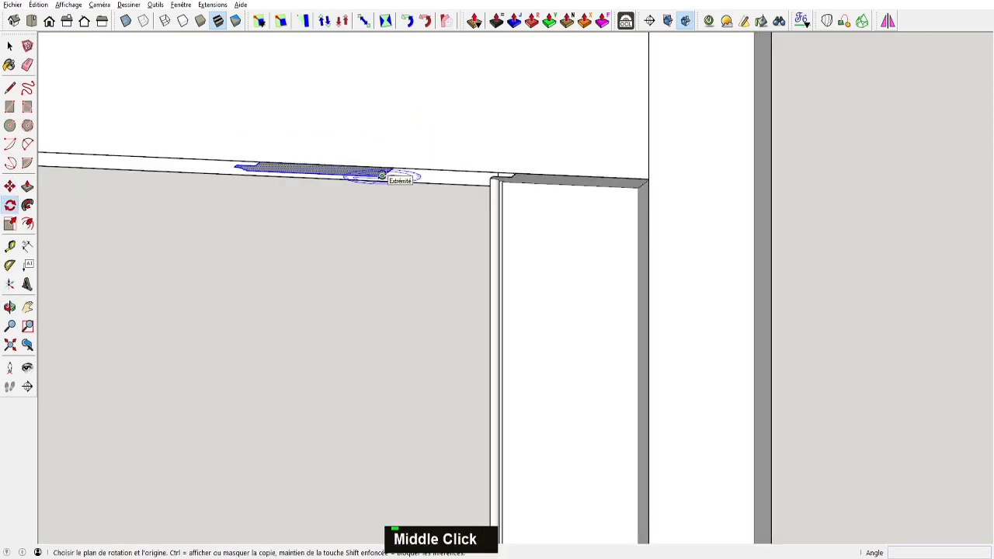
{"action": "key", "text": "Left"}
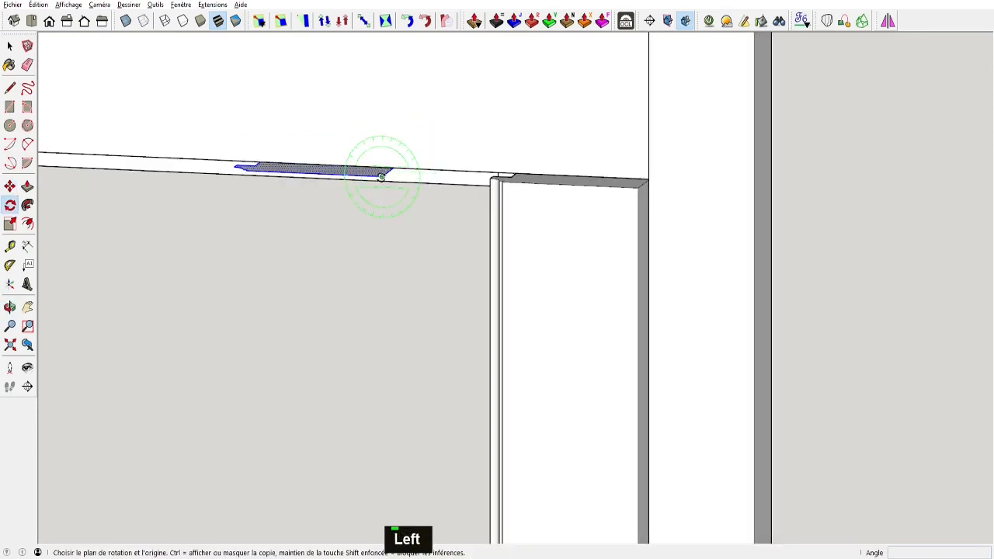
{"action": "left_click", "coordinate": [382, 177]}
{"action": "left_click", "coordinate": [315, 173]}
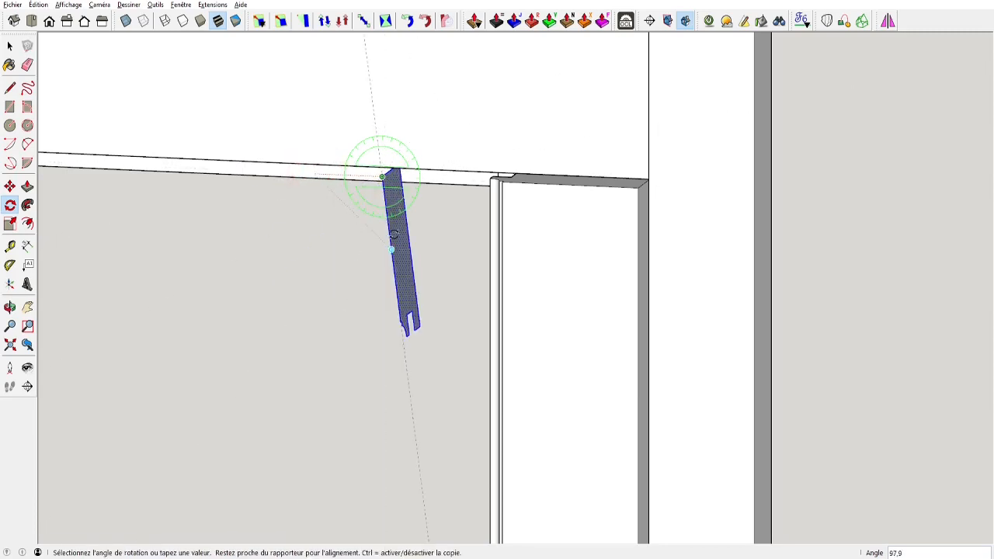
{"action": "left_click", "coordinate": [393, 234]}
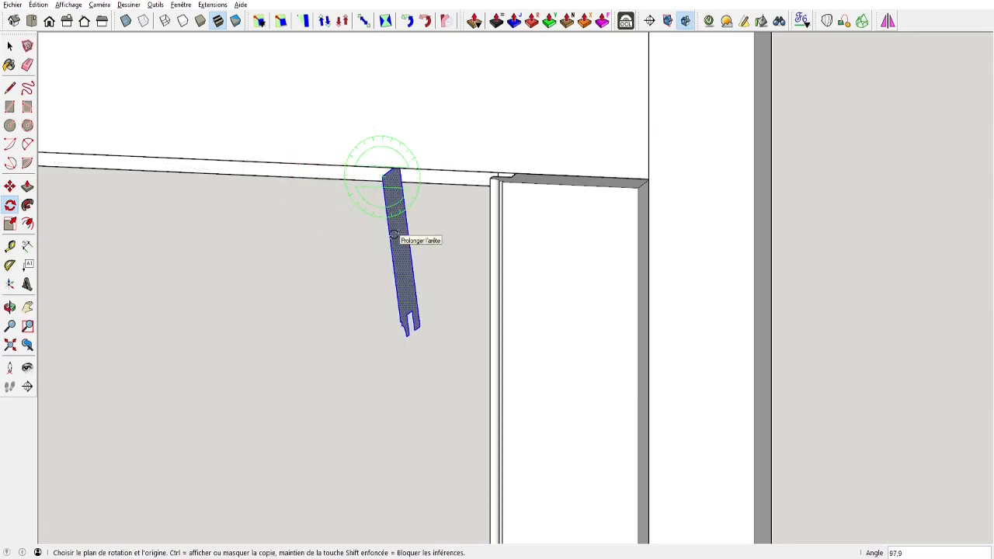
{"action": "type", "text": "90"}
{"action": "key", "text": "Return"}
{"action": "type", "text": "90"}
{"action": "key", "text": "Return"}
Move the upright profile by its upper corner to the top of the stile beside the jamb
{"action": "scroll", "coordinate": [398, 224], "scroll_direction": "up", "scroll_amount": 2}
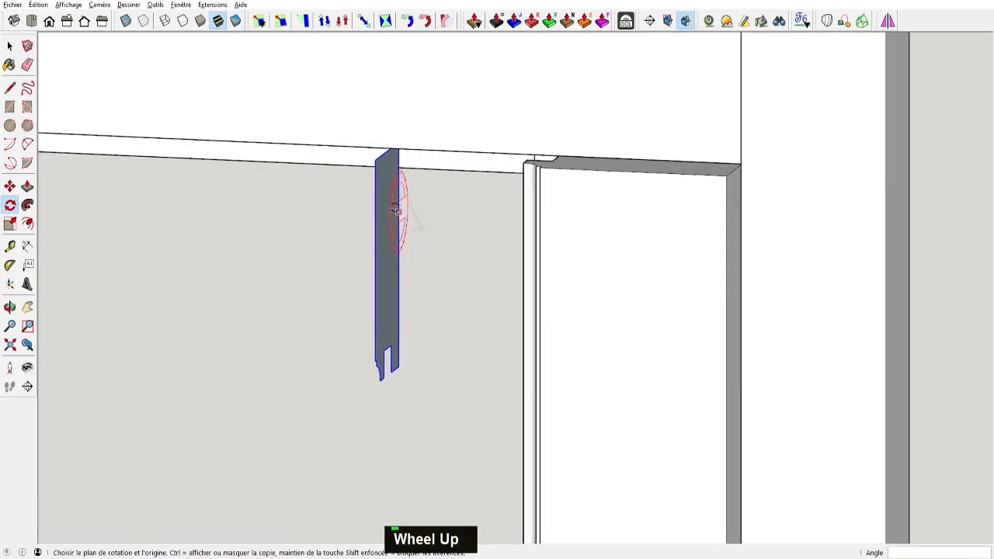
{"action": "key", "text": "p"}
{"action": "key", "text": "m"}
{"action": "left_click", "coordinate": [375, 160]}
{"action": "middle_click_drag", "start_coordinate": [540, 167], "coordinate": [593, 271]}
Extrude the upright profile about 436 mm across to the middle stile to form the leaf's top rail
{"action": "scroll", "coordinate": [593, 271], "scroll_direction": "down", "scroll_amount": 3}
{"action": "key", "text": "p"}
{"action": "left_click", "coordinate": [575, 246]}
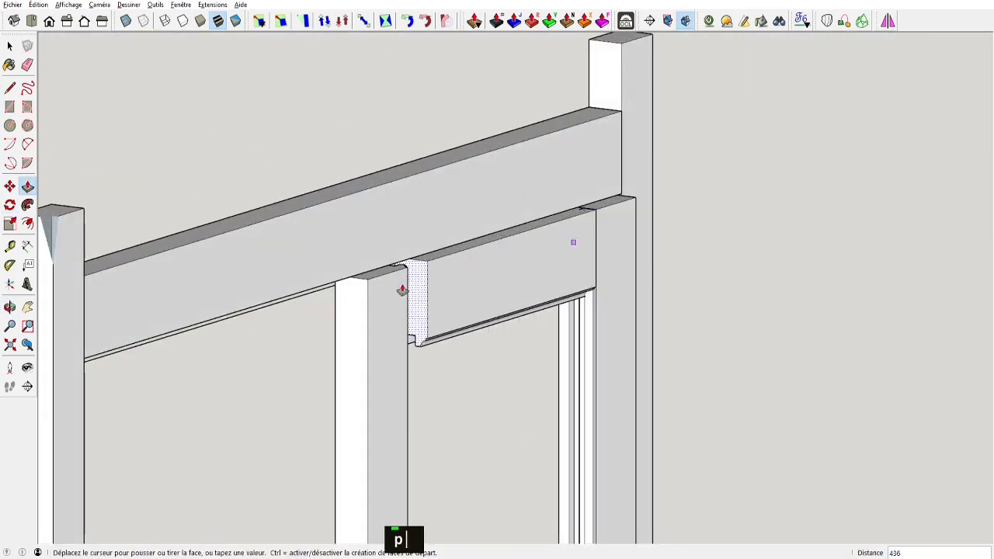
{"action": "left_click", "coordinate": [453, 288]}
Select the whole extruded top rail and make it a component named TrvHautePorte
{"action": "middle_click_drag", "start_coordinate": [373, 318], "coordinate": [622, 355]}
{"action": "key", "text": "space"}
{"action": "double_click", "coordinate": [478, 242]}
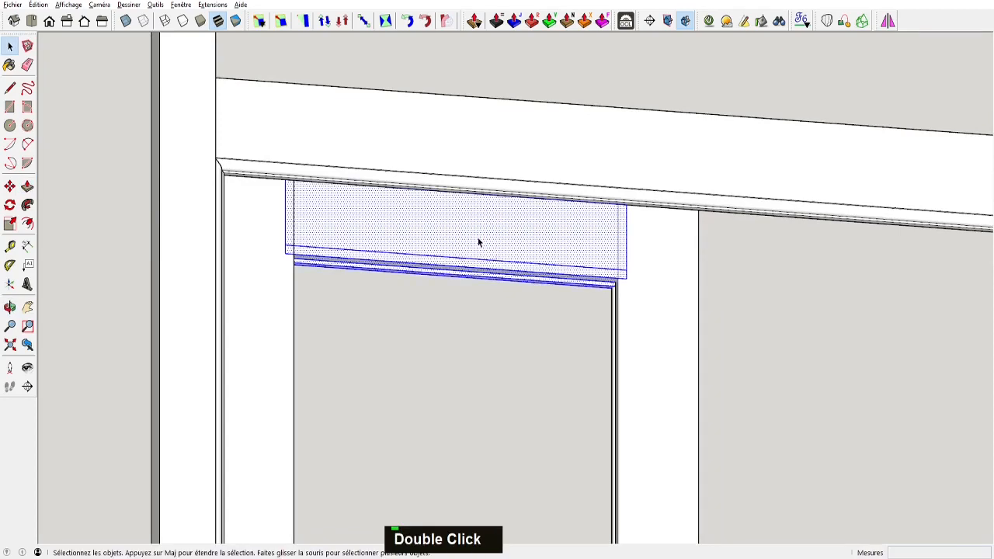
{"action": "type", "text": "gTrvHautePorte"}
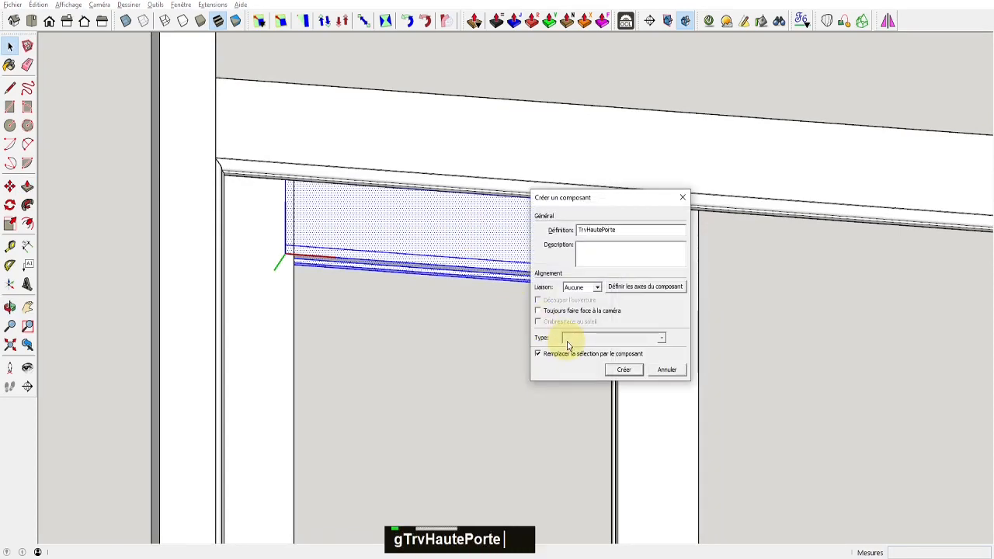
{"action": "key", "text": "Return"}
Measure on the reference photo the height from the door's foot to the bottom of the upper panel's moulding
{"action": "scroll", "coordinate": [457, 303], "scroll_direction": "down", "scroll_amount": 5}
{"action": "scroll", "coordinate": [218, 165], "scroll_direction": "down", "scroll_amount": 3}
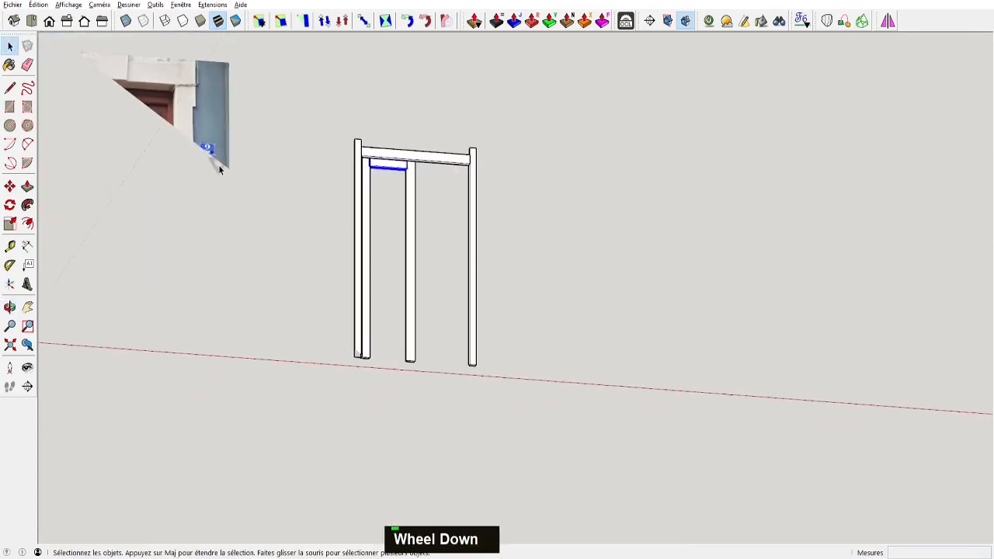
{"action": "middle_click_drag", "start_coordinate": [218, 165], "coordinate": [382, 269], "text": "shift"}
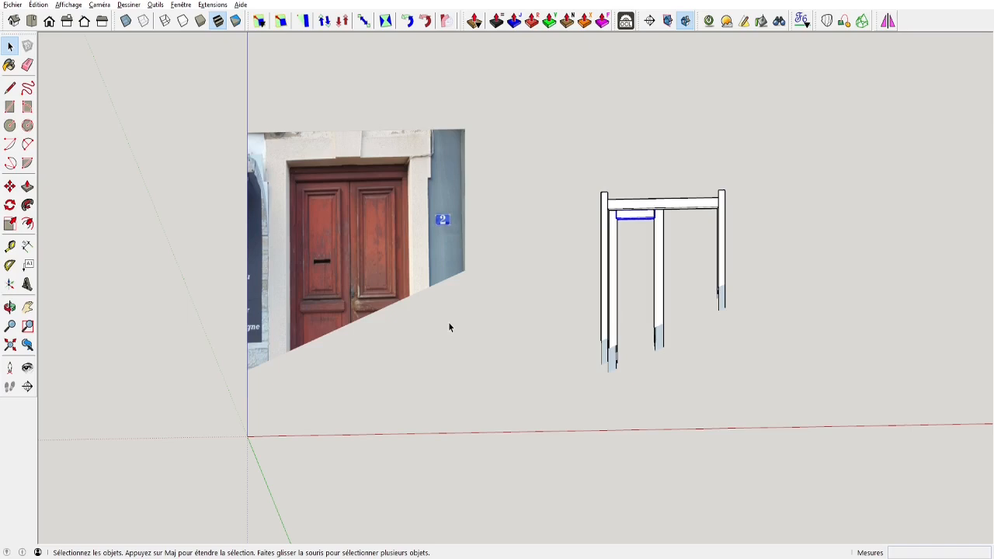
{"action": "key", "text": "ctrl+shift"}
{"action": "key", "text": "ctrl+shift+e"}
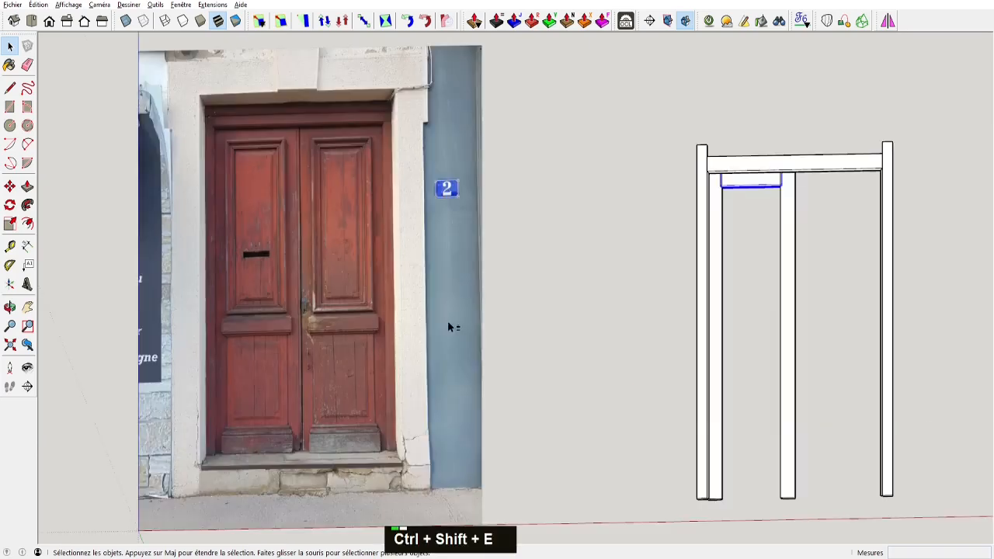
{"action": "scroll", "coordinate": [448, 322], "scroll_direction": "down", "scroll_amount": 2}
{"action": "scroll", "coordinate": [320, 296], "scroll_direction": "up", "scroll_amount": 3}
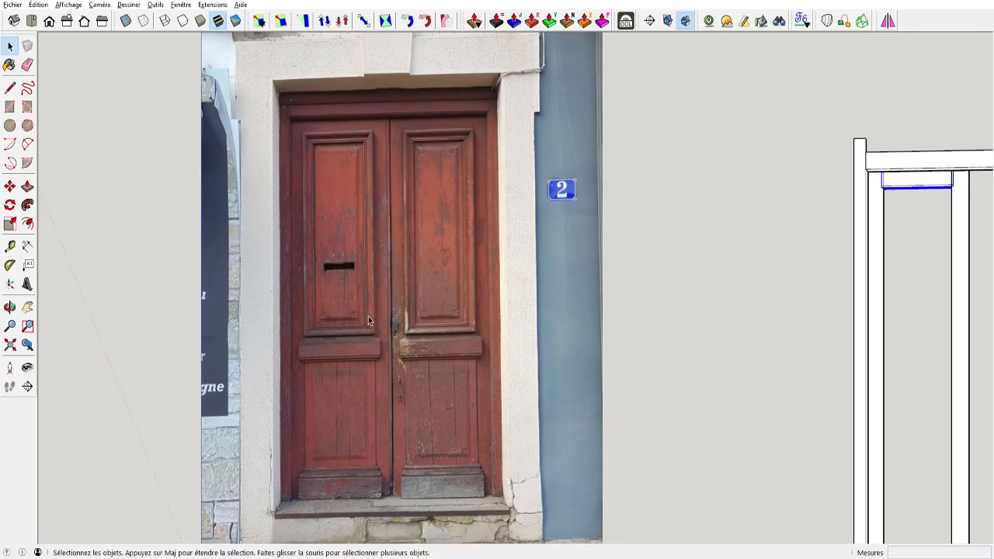
{"action": "scroll", "coordinate": [357, 497], "scroll_direction": "up", "scroll_amount": 1}
{"action": "scroll", "coordinate": [364, 504], "scroll_direction": "down", "scroll_amount": 1}
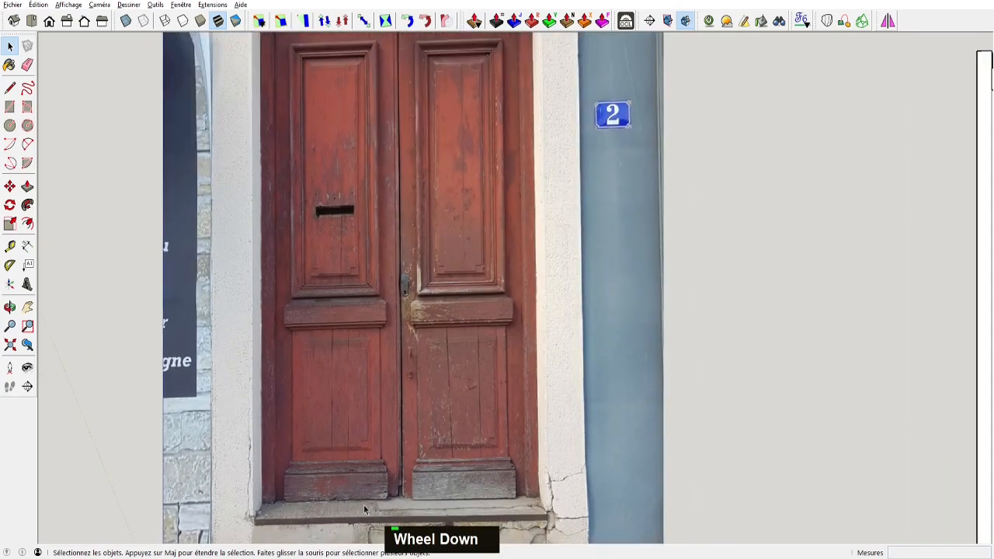
{"action": "scroll", "coordinate": [366, 497], "scroll_direction": "up", "scroll_amount": 3}
{"action": "key", "text": "t"}
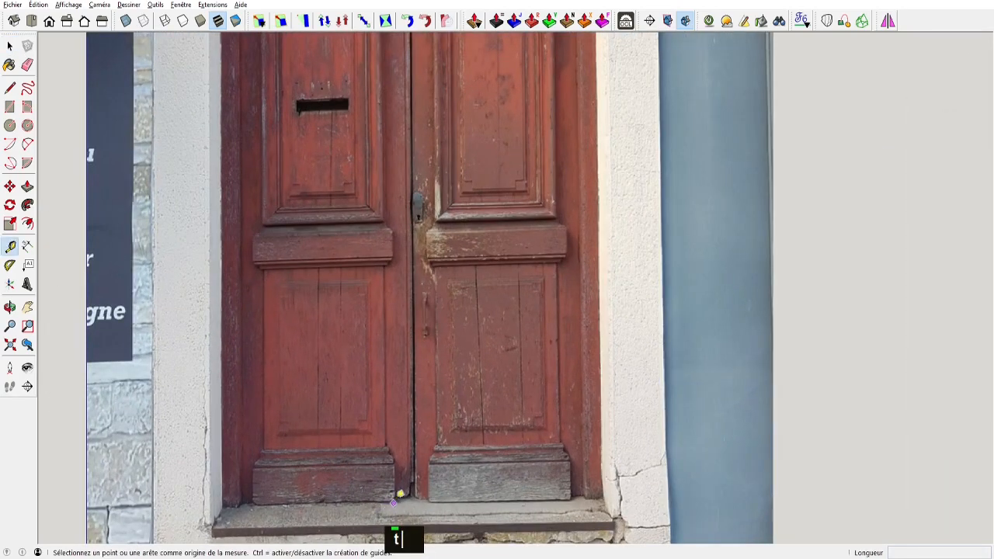
{"action": "left_click", "coordinate": [401, 498]}
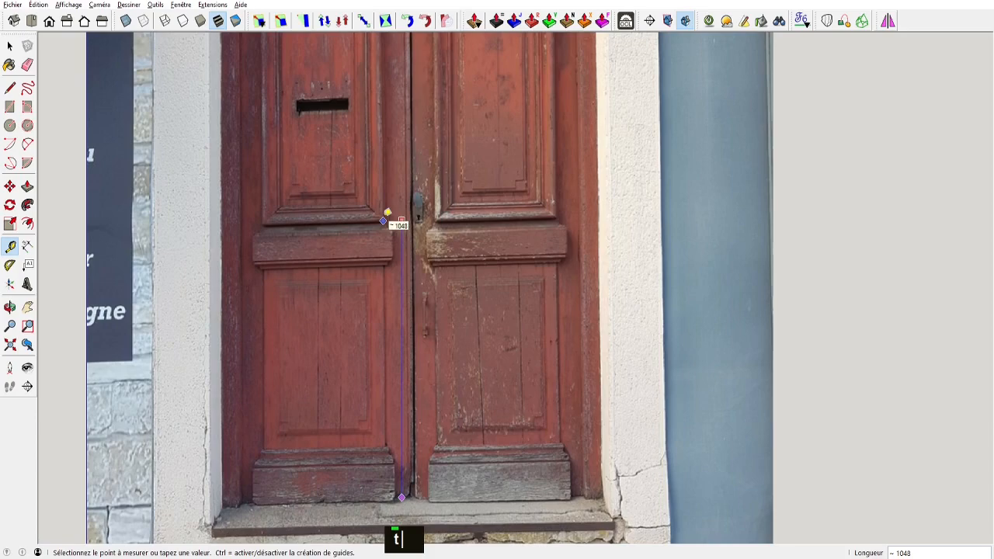
{"action": "key", "text": "space"}
Place a horizontal guide 1000 mm above the foot of the middle stile
{"action": "scroll", "coordinate": [391, 223], "scroll_direction": "down", "scroll_amount": 4}
{"action": "middle_click_drag", "start_coordinate": [513, 243], "coordinate": [253, 299], "text": "shift"}
{"action": "scroll", "coordinate": [542, 393], "scroll_direction": "up", "scroll_amount": 2}
{"action": "key", "text": "t"}
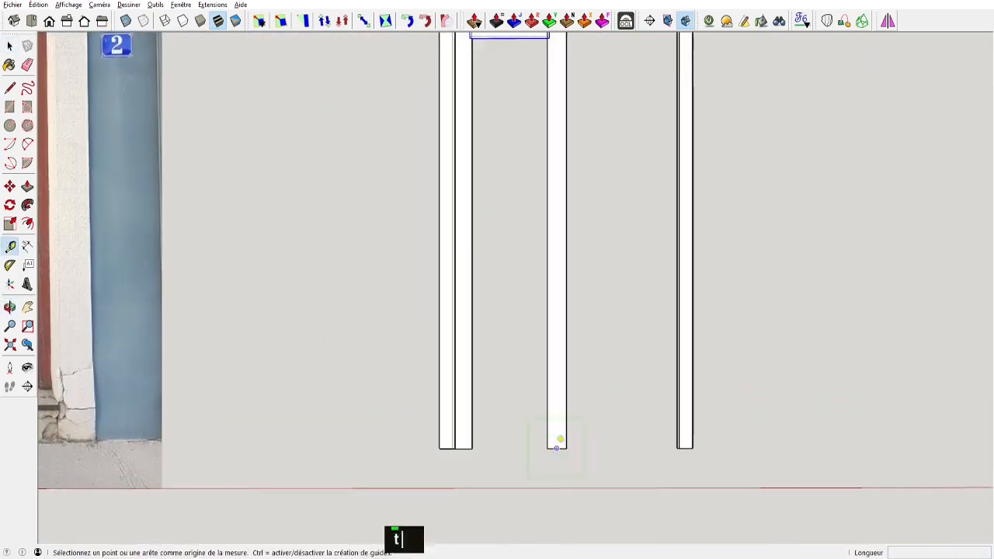
{"action": "left_click", "coordinate": [557, 448]}
{"action": "type", "text": "1000"}
{"action": "key", "text": "Return"}
{"action": "middle_click_drag", "start_coordinate": [547, 233], "coordinate": [542, 326], "text": "shift"}
Copy the leaf's top rail 1456 mm straight down between the stiles, across the horizontal guide
{"action": "key", "text": "space"}
{"action": "left_click", "coordinate": [515, 124]}
{"action": "key", "text": "m"}
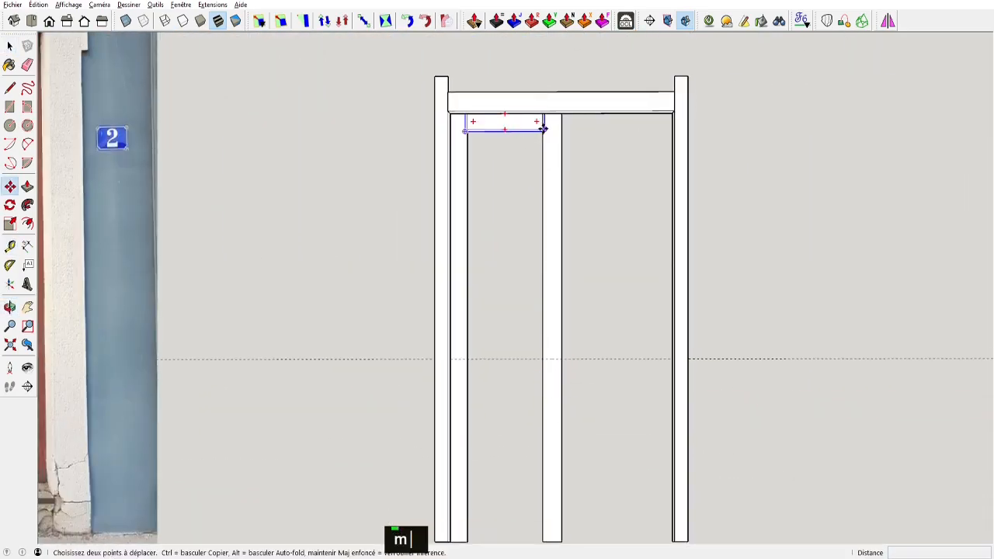
{"action": "key", "text": "ctrl"}
{"action": "left_click", "coordinate": [543, 129]}
{"action": "left_click", "coordinate": [544, 384]}
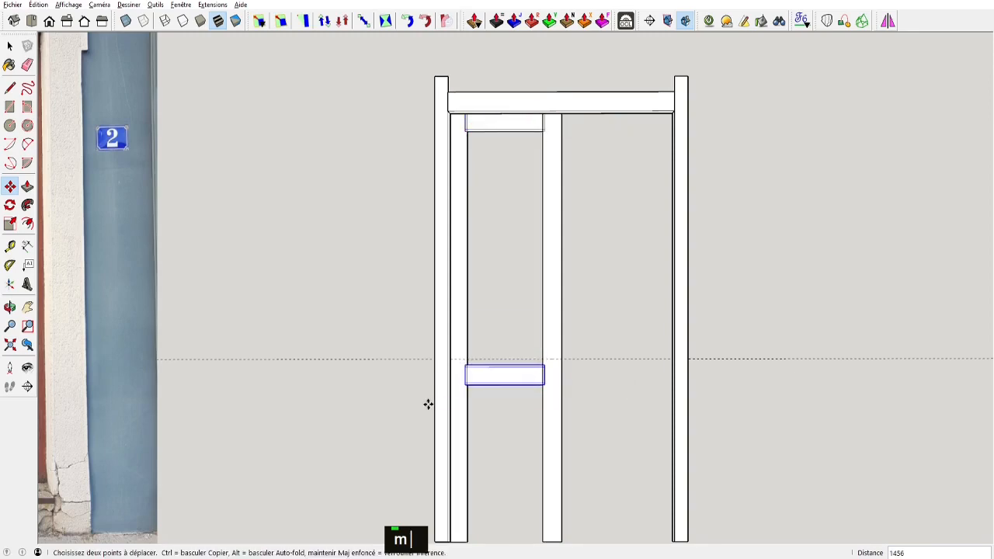
{"action": "key", "text": "space"}
{"action": "middle_click_drag", "start_coordinate": [428, 404], "coordinate": [751, 412], "text": "shift"}
{"action": "scroll", "coordinate": [167, 312], "scroll_direction": "up", "scroll_amount": 3}
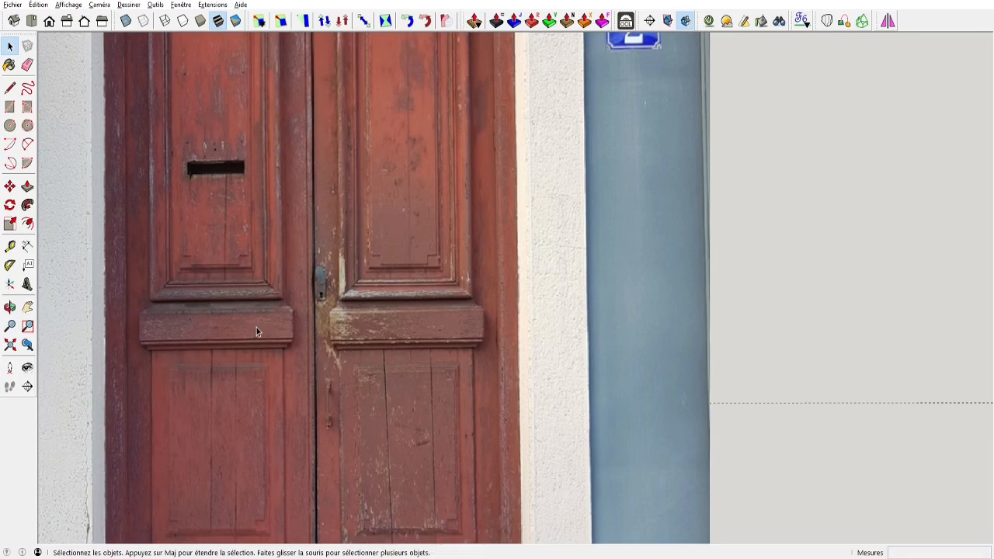
Examine the 205 mm and 160 mm high profiles in the section drawing and compare them with the copied middle rail in the door
{"action": "key", "text": "alt+Tab"}
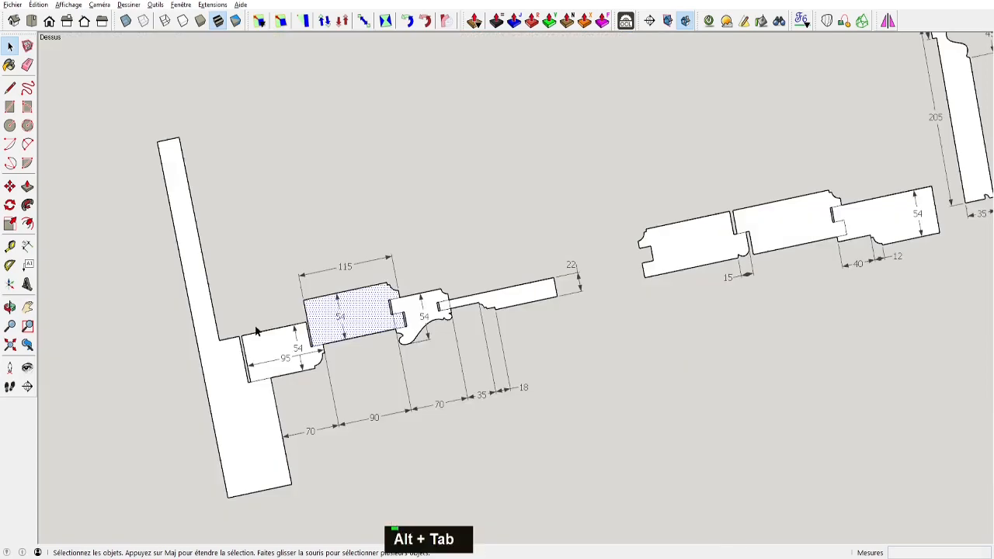
{"action": "mouse_move", "coordinate": [848, 311]}
{"action": "middle_mouse_down"}
{"action": "mouse_move", "coordinate": [849, 328]}
{"action": "mouse_move", "coordinate": [301, 456]}
{"action": "middle_mouse_up"}
{"action": "scroll", "coordinate": [456, 292], "scroll_direction": "up", "scroll_amount": 1, "text": "shift"}
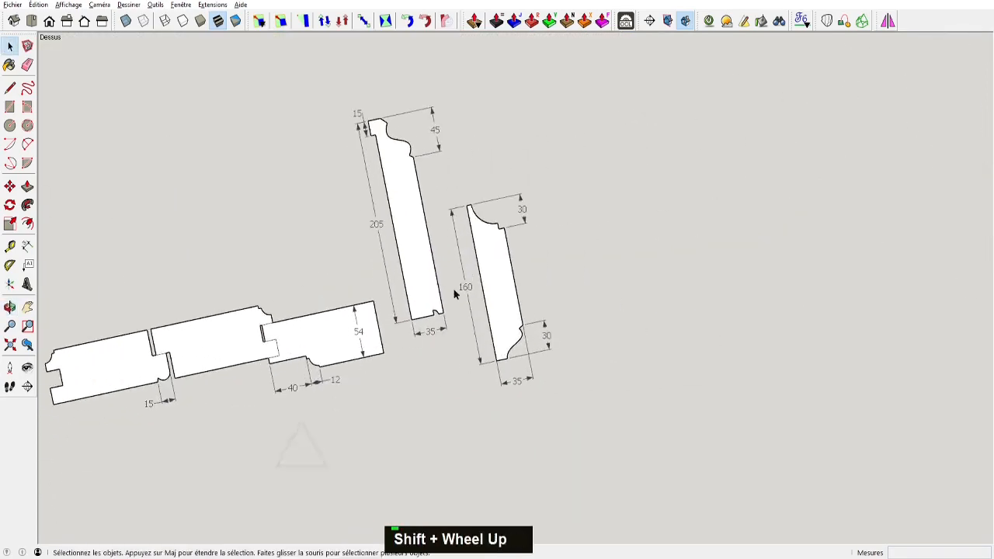
{"action": "middle_click_drag", "start_coordinate": [466, 293], "coordinate": [505, 264]}
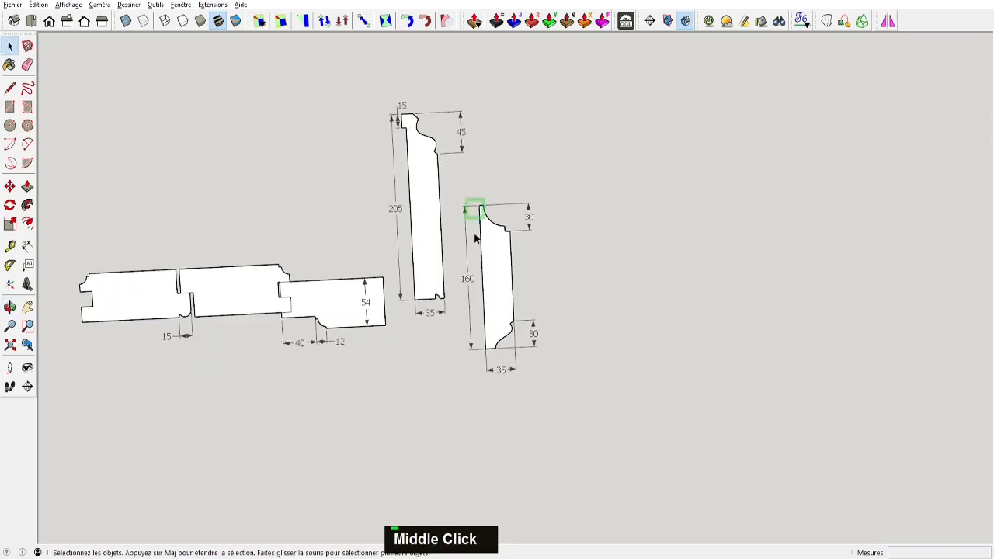
{"action": "key", "text": "alt+Tab"}
{"action": "left_click", "coordinate": [485, 315], "text": "alt"}
{"action": "scroll", "coordinate": [488, 365], "scroll_direction": "down", "scroll_amount": 2}
{"action": "middle_click_drag", "start_coordinate": [633, 388], "coordinate": [267, 388], "text": "shift"}
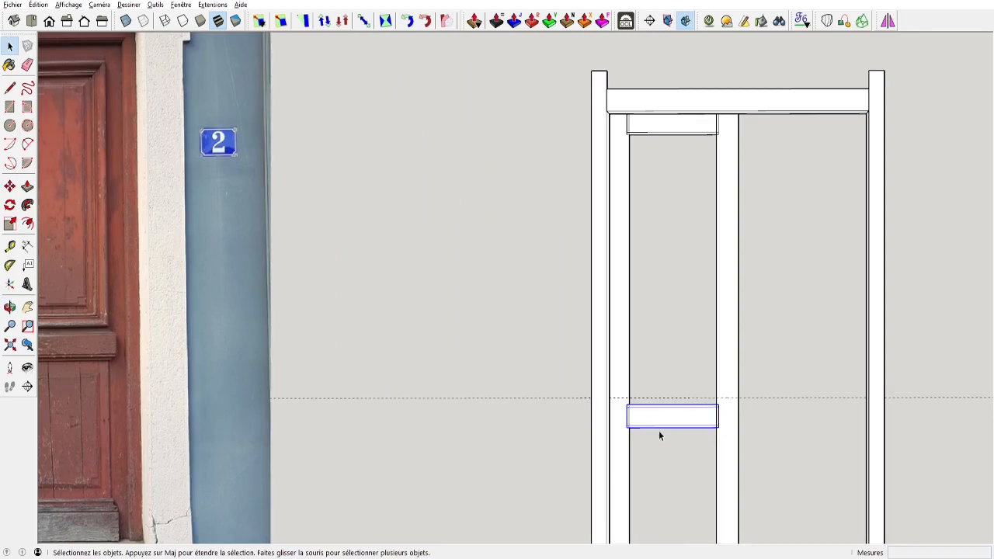
Inspect the rail and stile joints in the section drawing and measure the moulding's offset from the 115 mm profile's lower shoulder corner
{"action": "key", "text": "alt+Tab"}
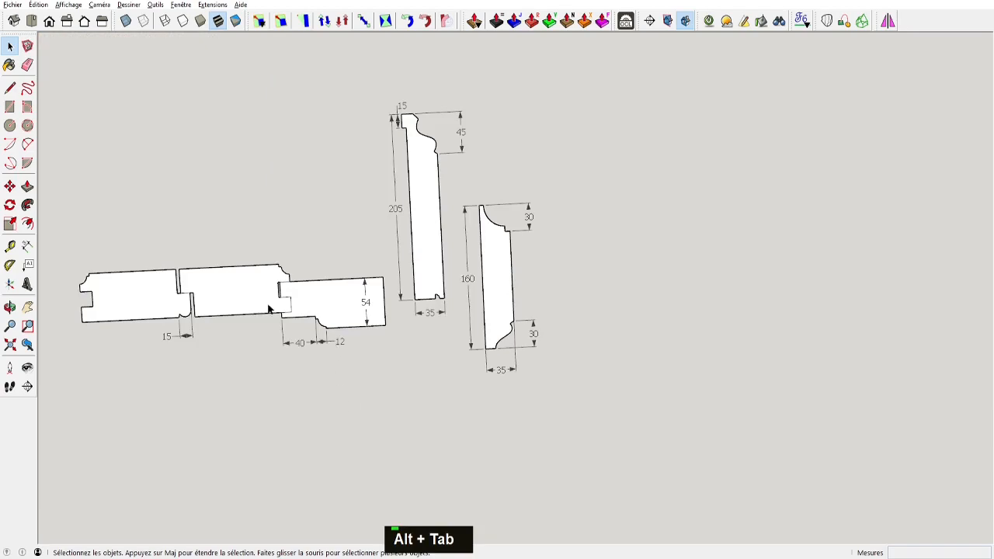
{"action": "scroll", "coordinate": [268, 309], "scroll_direction": "up", "scroll_amount": 4}
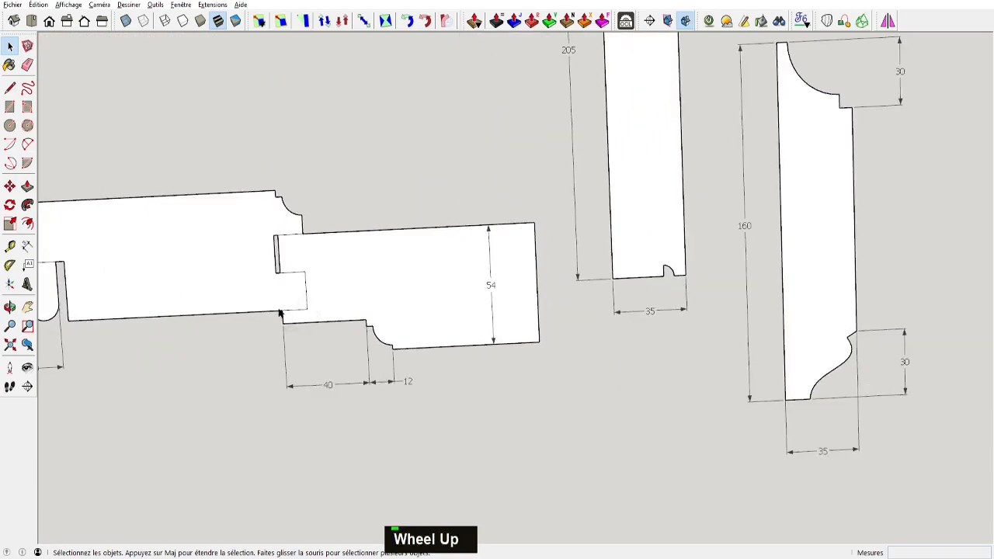
{"action": "scroll", "coordinate": [298, 317], "scroll_direction": "down", "scroll_amount": 4}
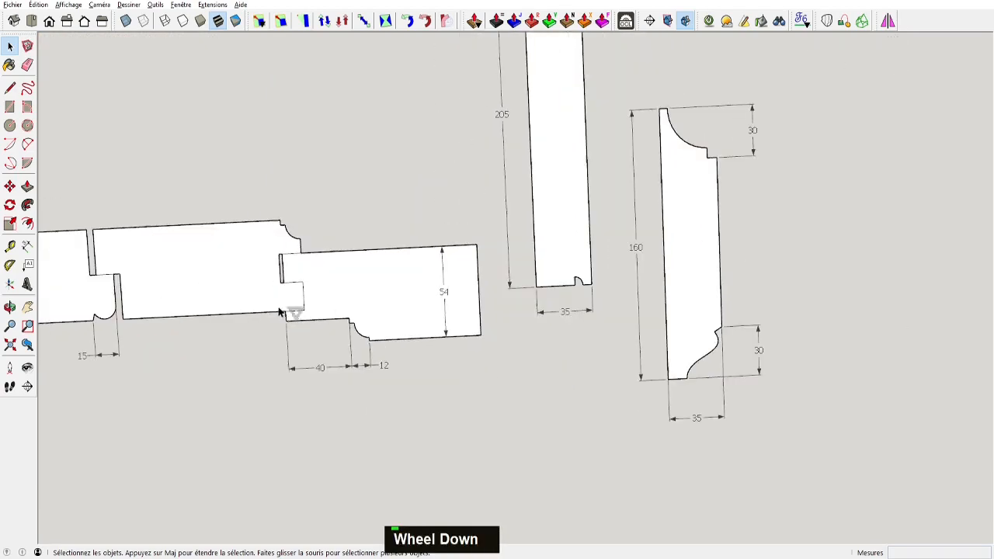
{"action": "middle_click_drag", "start_coordinate": [249, 293], "coordinate": [548, 275], "text": "shift"}
{"action": "scroll", "coordinate": [367, 319], "scroll_direction": "up", "scroll_amount": 3}
{"action": "scroll", "coordinate": [366, 320], "scroll_direction": "up", "scroll_amount": 2}
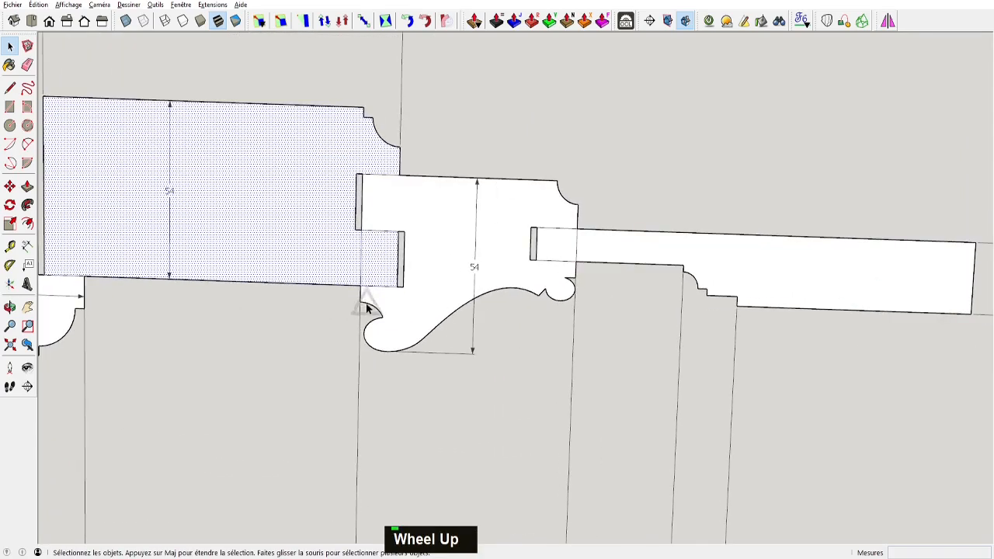
{"action": "key", "text": "t"}
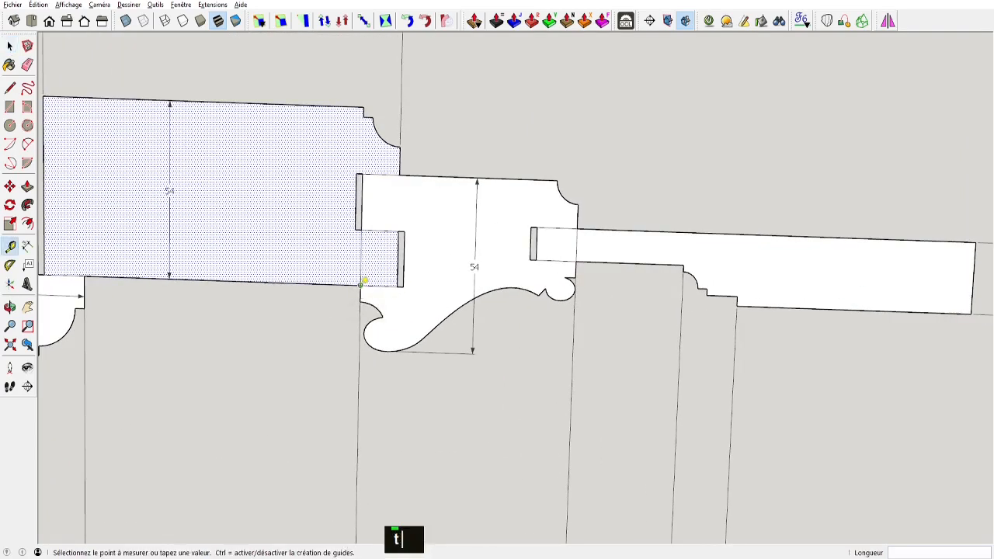
{"action": "left_click", "coordinate": [360, 286]}
{"action": "key", "text": "space"}
{"action": "scroll", "coordinate": [388, 313], "scroll_direction": "down", "scroll_amount": 2}
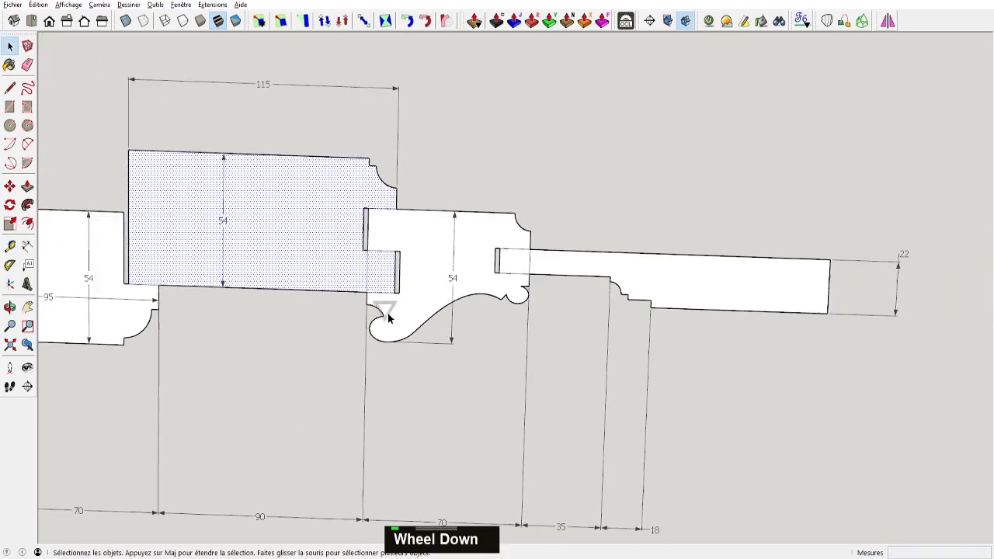
Move the door leaf's middle rail up 33 mm so that its top edge lies on the horizontal guide
{"action": "key", "text": "alt+Tab"}
{"action": "scroll", "coordinate": [580, 370], "scroll_direction": "up", "scroll_amount": 4}
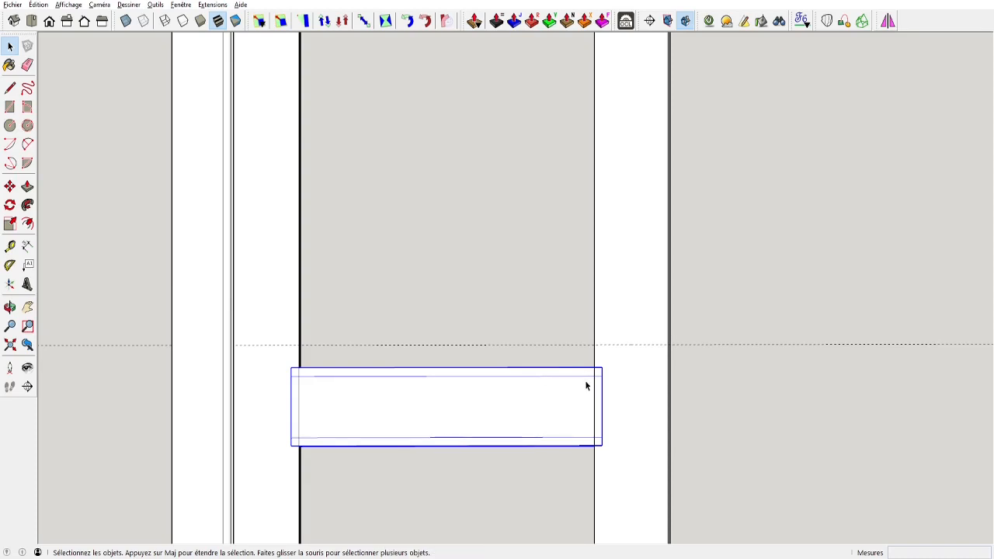
{"action": "middle_click_drag", "start_coordinate": [528, 398], "coordinate": [601, 327]}
{"action": "key", "text": "m"}
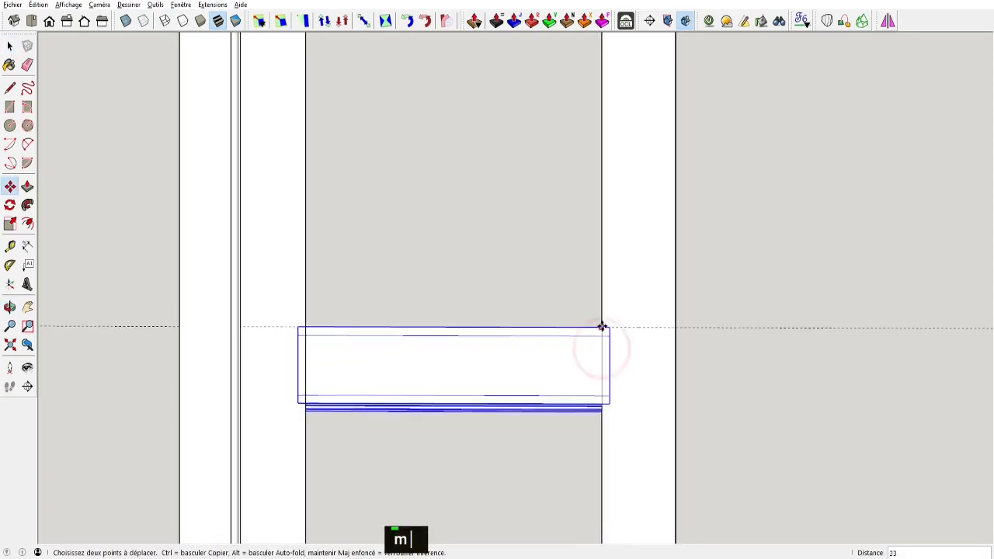
{"action": "key", "text": "space"}
In the front view, open the leaf's top rail and place a 45° guide from the groove line's endpoint at its lower left corner
{"action": "scroll", "coordinate": [444, 333], "scroll_direction": "down", "scroll_amount": 2}
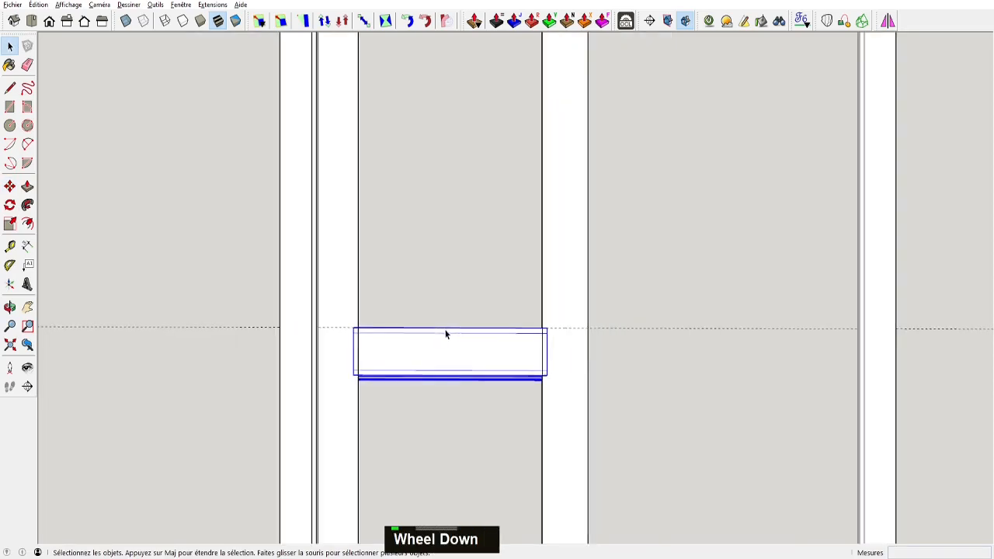
{"action": "middle_click_drag", "start_coordinate": [444, 333], "coordinate": [530, 455], "text": "shift"}
{"action": "scroll", "coordinate": [530, 451], "scroll_direction": "down", "scroll_amount": 2}
{"action": "middle_click_drag", "start_coordinate": [500, 380], "coordinate": [495, 295], "text": "shift"}
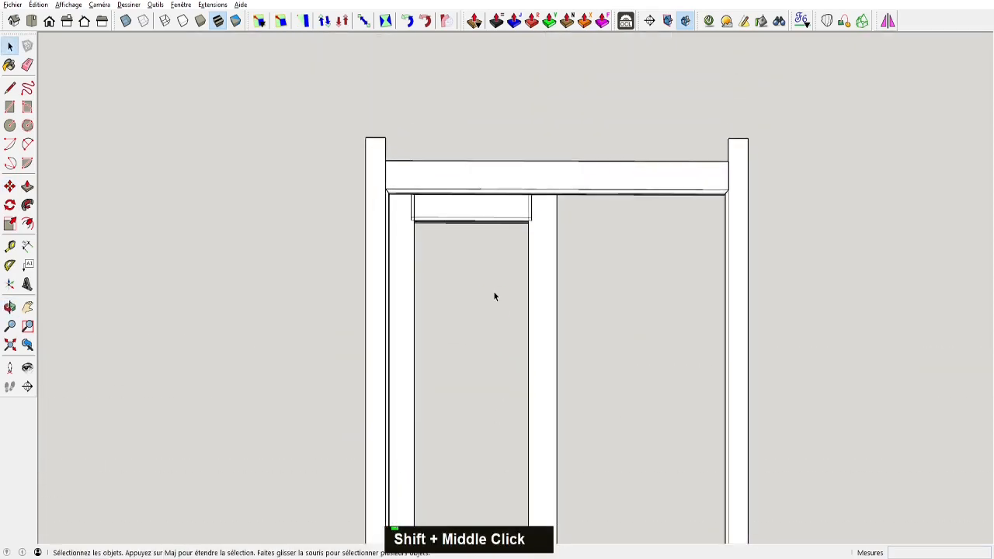
{"action": "scroll", "coordinate": [469, 216], "scroll_direction": "down", "scroll_amount": 2, "text": "shift"}
{"action": "scroll", "coordinate": [420, 230], "scroll_direction": "up", "scroll_amount": 4}
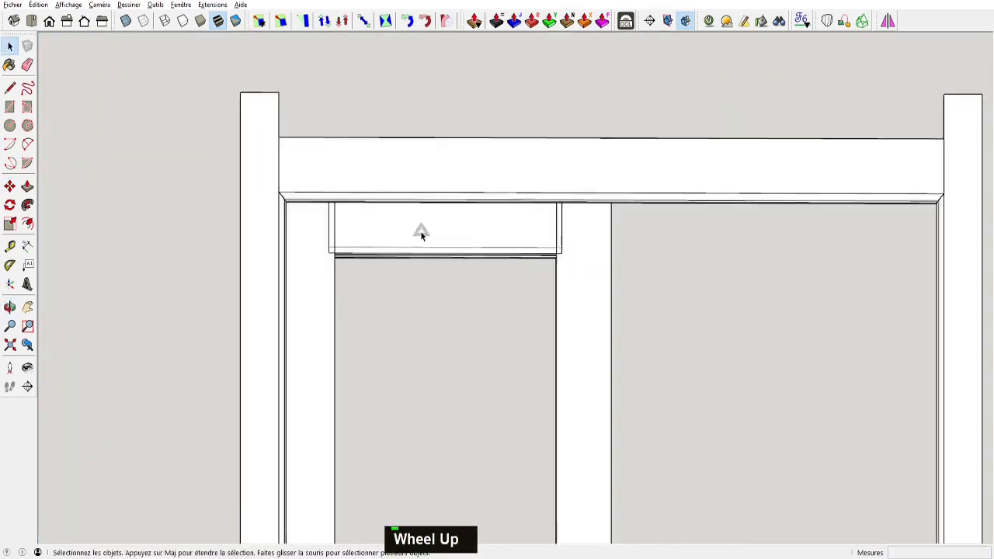
{"action": "middle_click_drag", "start_coordinate": [420, 229], "coordinate": [197, 284]}
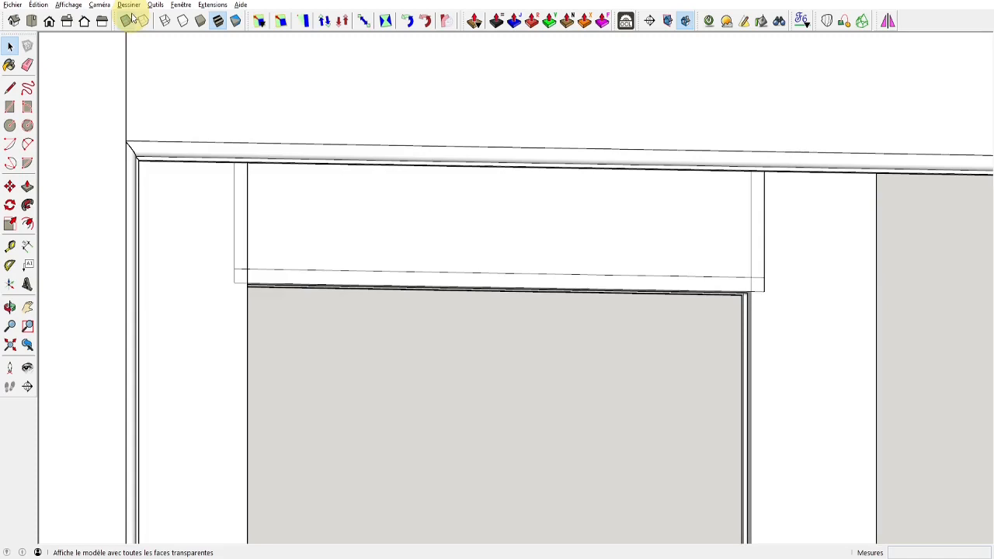
{"action": "left_click", "coordinate": [101, 5]}
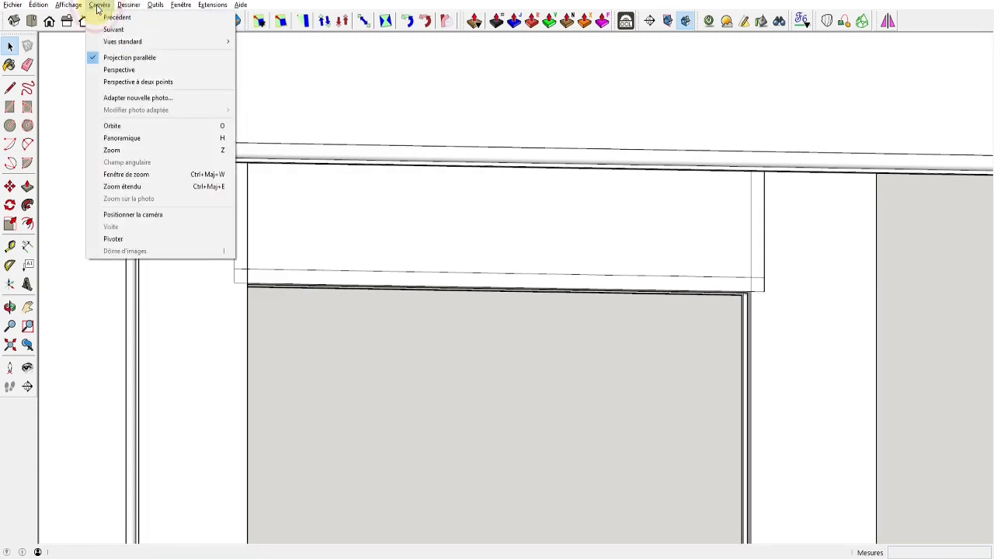
{"action": "left_click", "coordinate": [48, 21]}
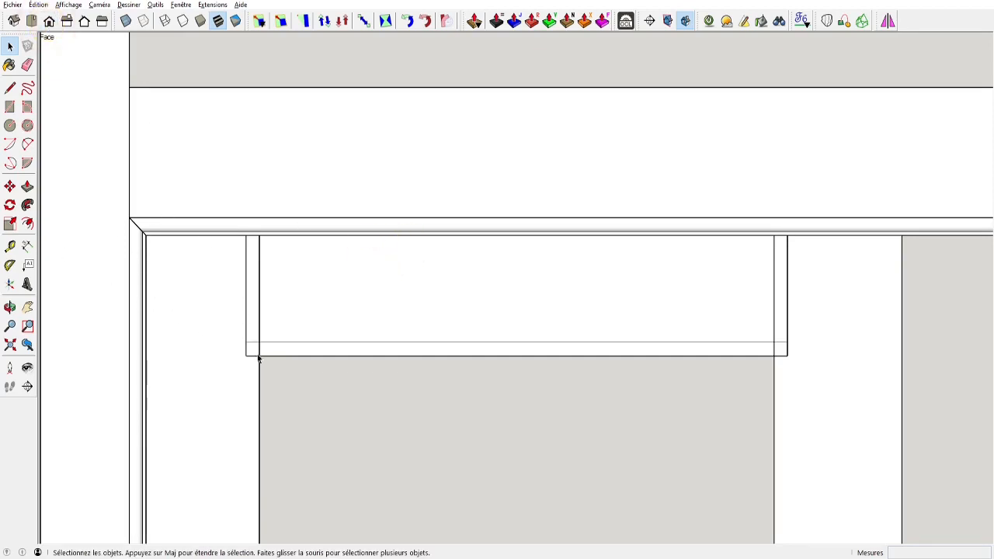
{"action": "triple_click", "coordinate": [337, 310]}
{"action": "left_click", "coordinate": [10, 266]}
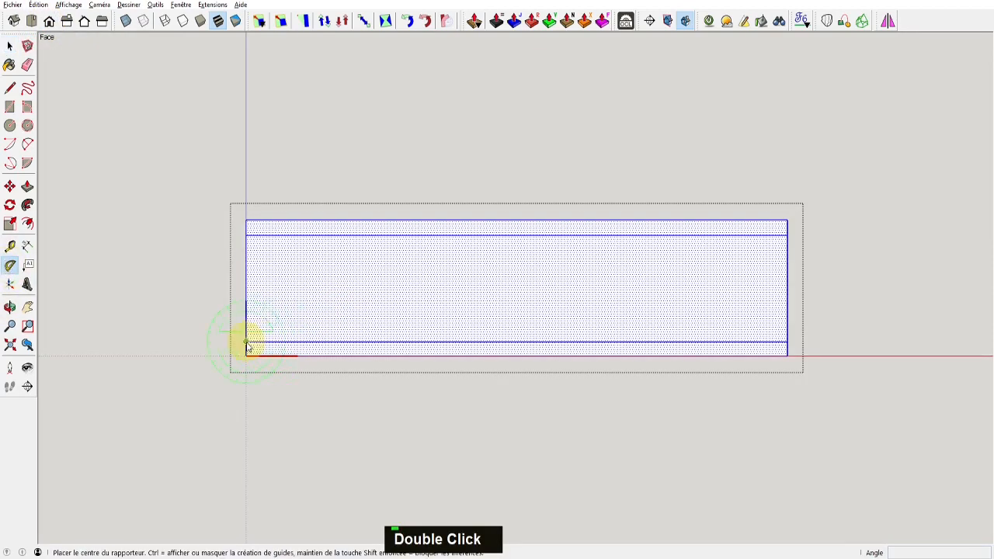
{"action": "left_click", "coordinate": [246, 341]}
{"action": "left_click", "coordinate": [314, 341]}
{"action": "type", "text": "45"}
{"action": "key", "text": "Return"}
Slice the top rail's lower left corner along the 45° guide with Zorro and erase the cut-off piece
{"action": "left_click", "coordinate": [155, 4]}
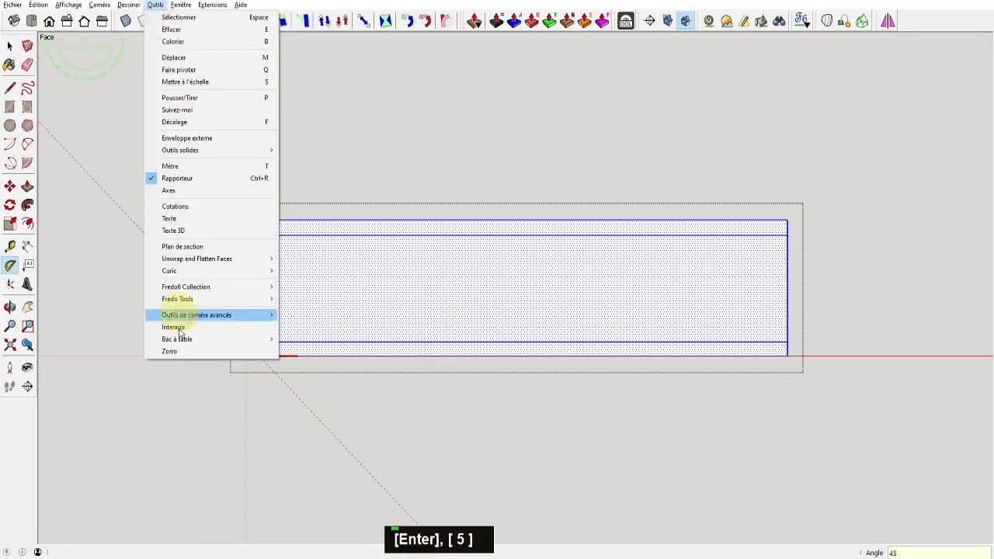
{"action": "left_click", "coordinate": [195, 315]}
{"action": "left_click", "coordinate": [271, 370]}
{"action": "scroll", "coordinate": [240, 380], "scroll_direction": "up", "scroll_amount": 3}
{"action": "key", "text": "e"}
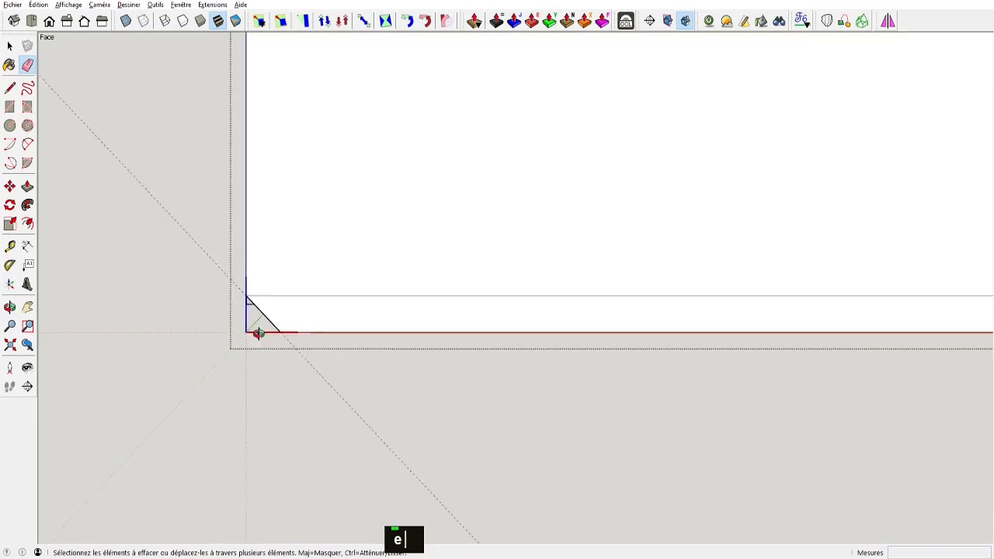
Close the rail's mitred corner with a 17 mm line and erase the leftover edges around the cut
{"action": "scroll", "coordinate": [248, 310], "scroll_direction": "up", "scroll_amount": 2}
{"action": "middle_click_drag", "start_coordinate": [241, 272], "coordinate": [366, 283]}
{"action": "key", "text": "l"}
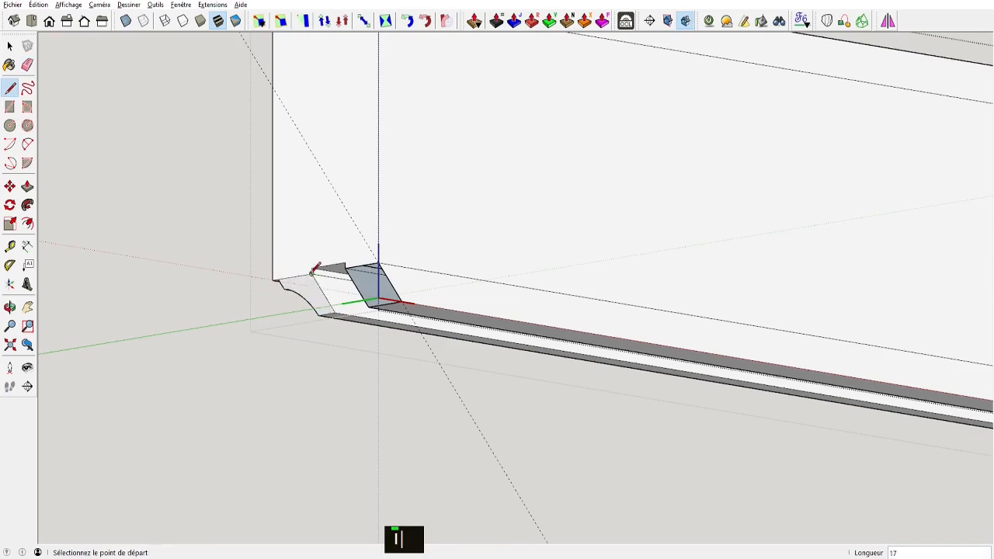
{"action": "key", "text": "e"}
{"action": "scroll", "coordinate": [450, 295], "scroll_direction": "down", "scroll_amount": 4}
{"action": "key", "text": "space"}
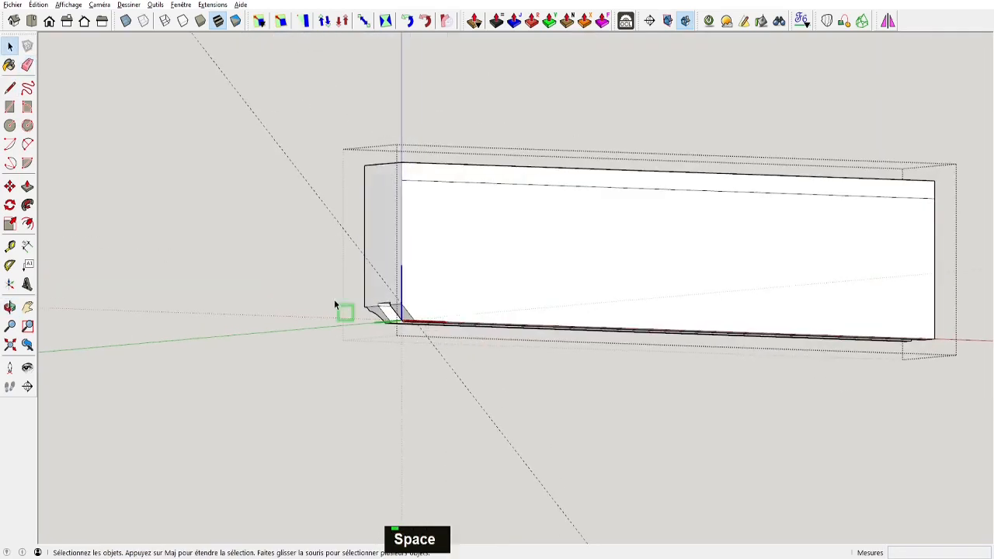
Mirror a copy of the mitred cut to the rail's right end about the rail's midpoint
{"action": "left_click", "coordinate": [887, 21]}
{"action": "middle_click_drag", "start_coordinate": [862, 156], "coordinate": [574, 229]}
{"action": "scroll", "coordinate": [571, 233], "scroll_direction": "down", "scroll_amount": 2}
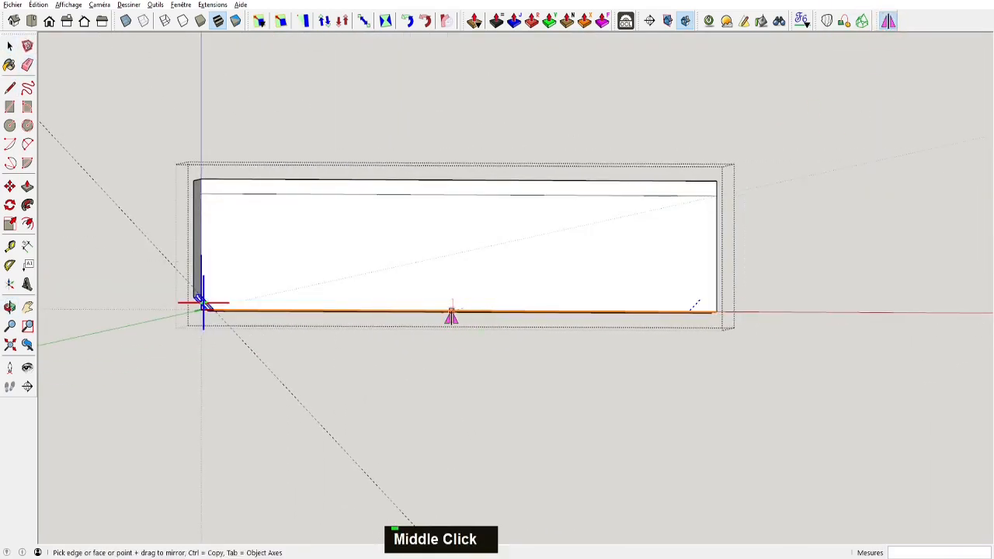
{"action": "key", "text": "ctrl"}
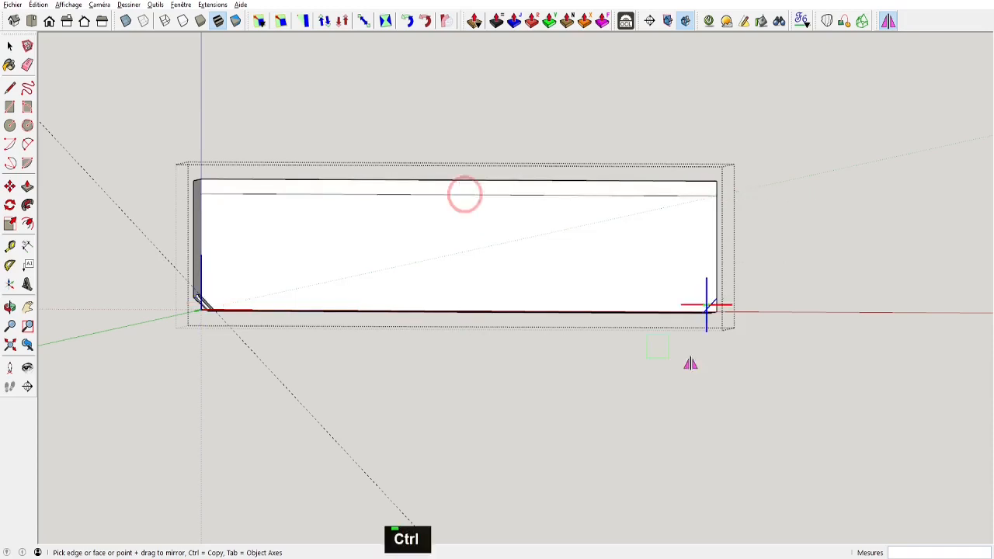
Delete the waste corner beyond the mirrored cut at the rail's right end and erase its leftover edges
{"action": "scroll", "coordinate": [703, 311], "scroll_direction": "up", "scroll_amount": 4}
{"action": "middle_click_drag", "start_coordinate": [702, 311], "coordinate": [728, 287]}
{"action": "key", "text": "space"}
{"action": "left_click", "coordinate": [738, 276]}
{"action": "key", "text": "Delete"}
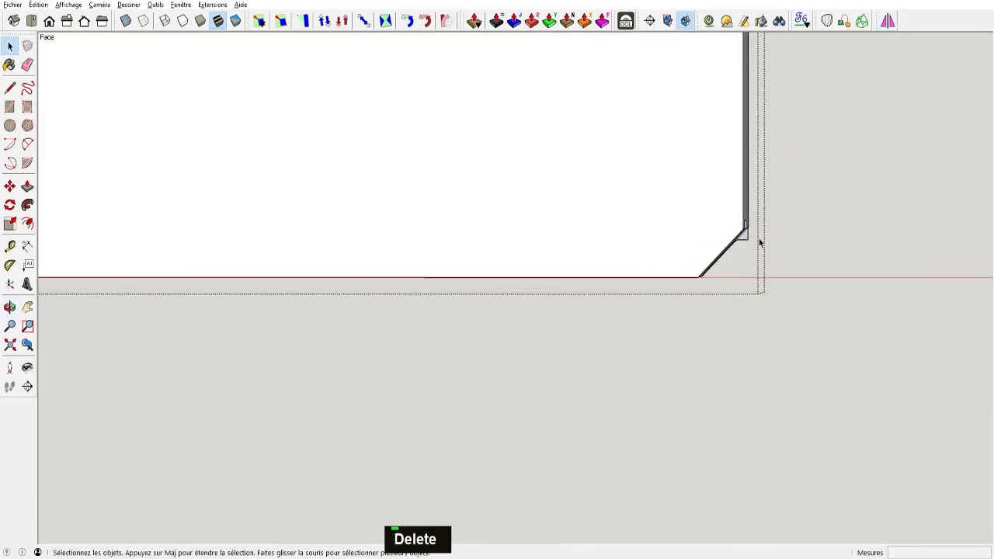
{"action": "scroll", "coordinate": [625, 283], "scroll_direction": "down", "scroll_amount": 1}
{"action": "scroll", "coordinate": [550, 255], "scroll_direction": "down", "scroll_amount": 3}
{"action": "mouse_move", "coordinate": [626, 284]}
{"action": "middle_mouse_down"}
{"action": "mouse_move", "coordinate": [551, 255]}
{"action": "mouse_move", "coordinate": [450, 257]}
{"action": "mouse_move", "coordinate": [544, 246]}
{"action": "middle_mouse_up"}
{"action": "scroll", "coordinate": [592, 251], "scroll_direction": "up", "scroll_amount": 3}
{"action": "key", "text": "e"}
{"action": "scroll", "coordinate": [399, 244], "scroll_direction": "down", "scroll_amount": 4}
{"action": "middle_click_drag", "start_coordinate": [399, 244], "coordinate": [435, 242]}
{"action": "middle_click_drag", "start_coordinate": [435, 241], "coordinate": [470, 240], "text": "shift"}
Clean up the remaining edges at the top rail's left end, close the component and delete the construction guides
{"action": "key", "text": "space"}
{"action": "left_click_drag", "start_coordinate": [370, 117], "coordinate": [485, 249]}
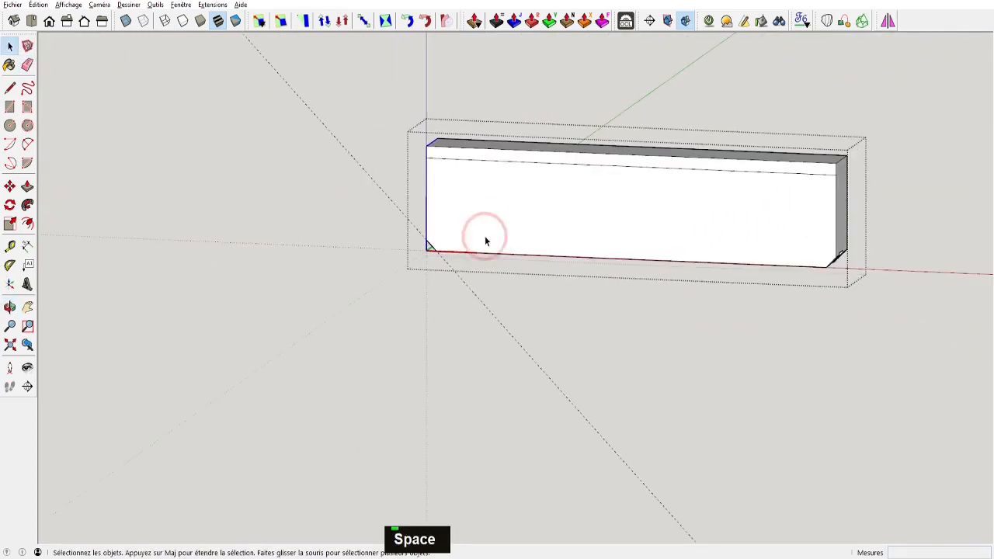
{"action": "key", "text": "e"}
{"action": "left_click", "coordinate": [491, 165]}
{"action": "key", "text": "space"}
{"action": "scroll", "coordinate": [443, 302], "scroll_direction": "up", "scroll_amount": 5}
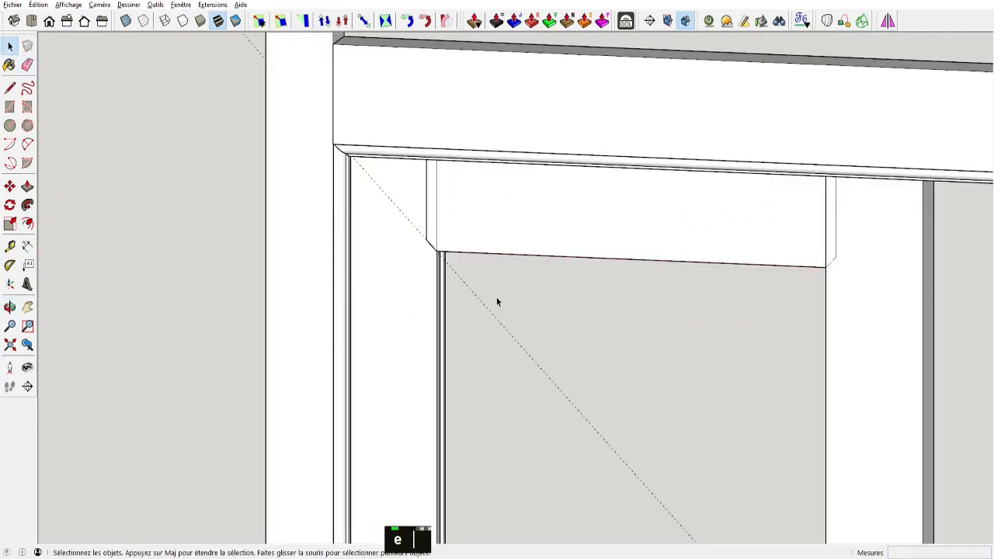
{"action": "key", "text": "w"}
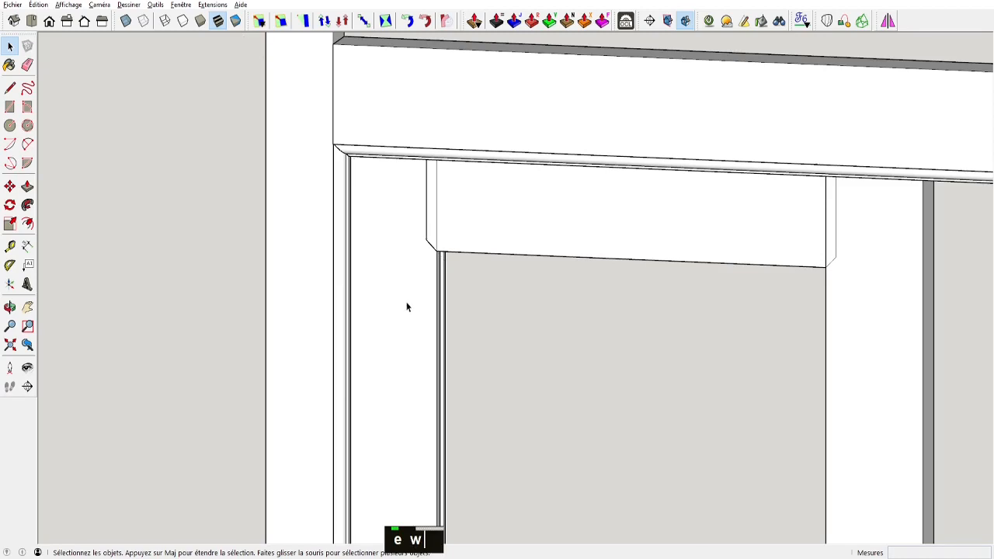
Open the leaf's left stile and imprint the outline of the top rail's mitred end on it
{"action": "double_click", "coordinate": [407, 303]}
{"action": "key", "text": "ctrl"}
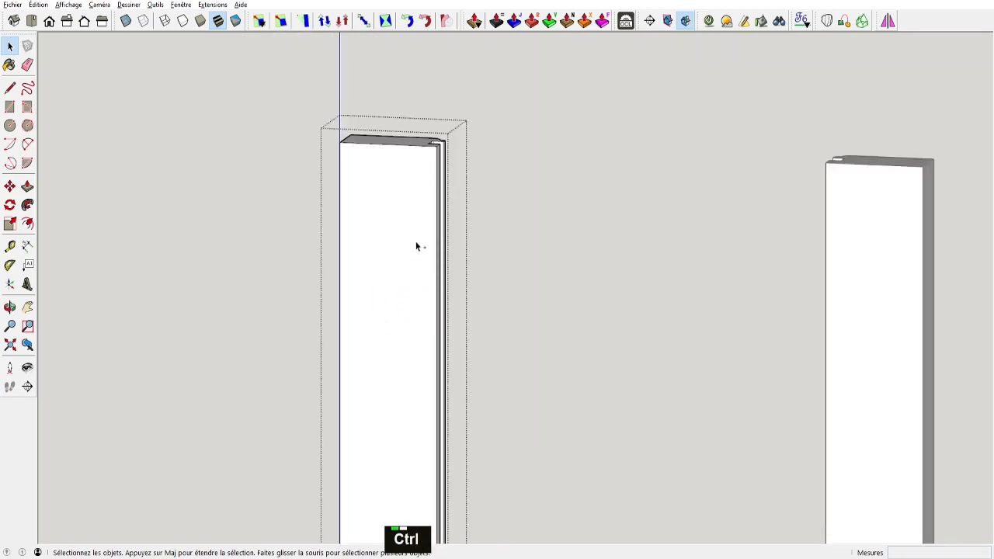
{"action": "key", "text": "ctrl+b"}
{"action": "middle_click_drag", "start_coordinate": [428, 250], "coordinate": [498, 203]}
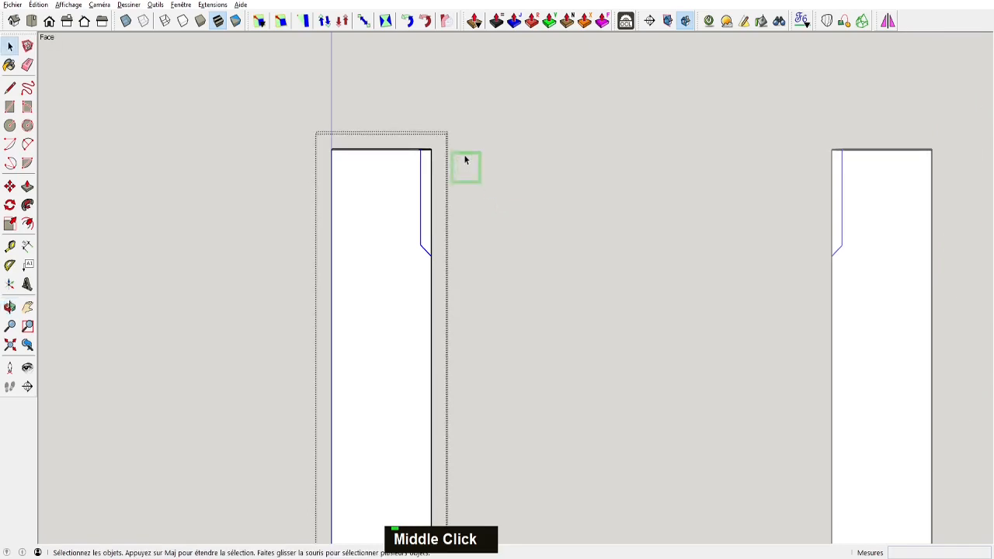
Delete the stile portion inside the imprinted outline to form the rail's notch, and erase the stray edges left in it
{"action": "left_click_drag", "start_coordinate": [458, 135], "coordinate": [430, 235]}
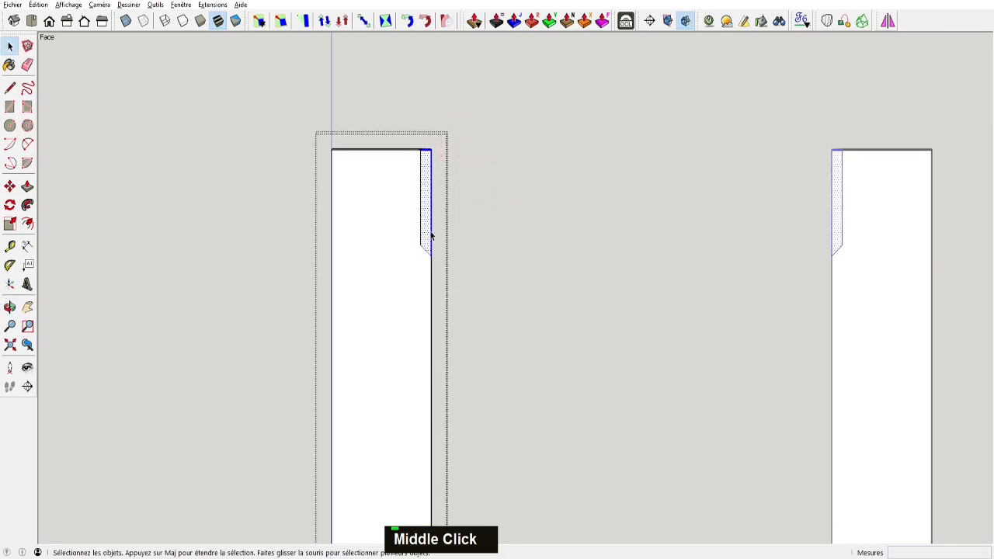
{"action": "key", "text": "Delete"}
{"action": "middle_click_drag", "start_coordinate": [417, 282], "coordinate": [293, 291]}
{"action": "scroll", "coordinate": [436, 198], "scroll_direction": "up", "scroll_amount": 3}
{"action": "scroll", "coordinate": [435, 197], "scroll_direction": "up", "scroll_amount": 3}
{"action": "middle_click_drag", "start_coordinate": [437, 204], "coordinate": [461, 244]}
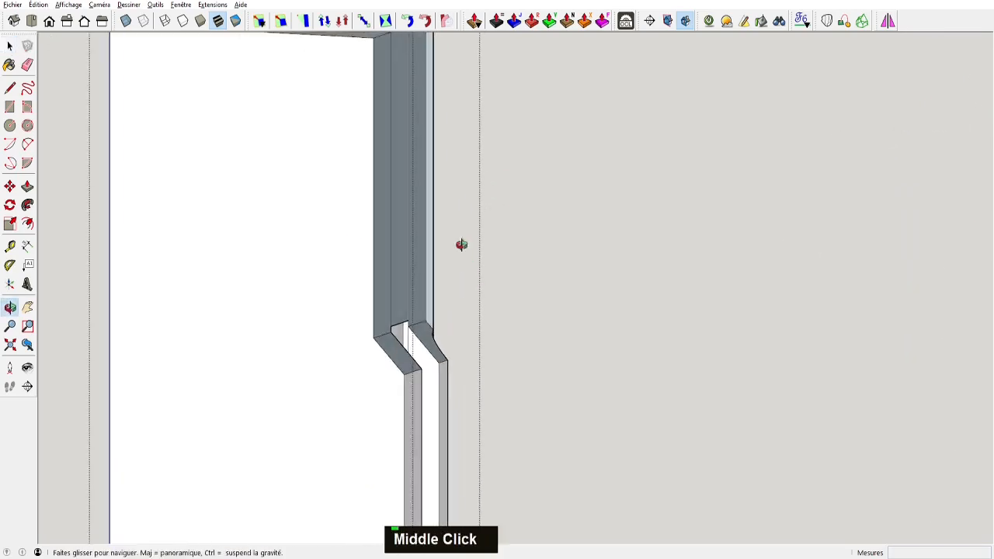
{"action": "key", "text": "e"}
{"action": "middle_click_drag", "start_coordinate": [473, 280], "coordinate": [442, 285]}
{"action": "left_click_drag", "start_coordinate": [393, 270], "coordinate": [426, 272]}
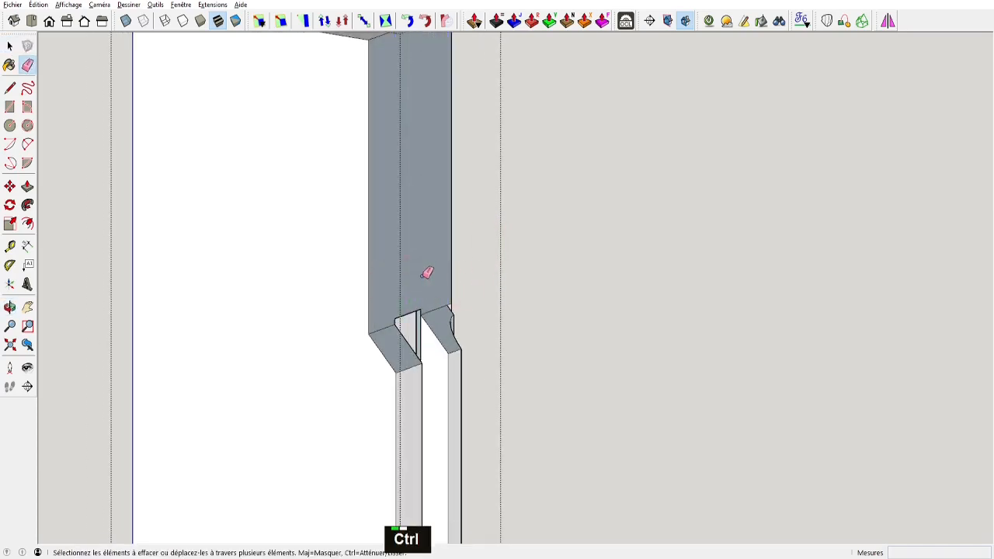
Orient the reversed faces of the stile's notch consistently with the stile's outward-facing faces
{"action": "middle_click_drag", "start_coordinate": [426, 273], "coordinate": [415, 108]}
{"action": "key", "text": "space"}
{"action": "right_click", "coordinate": [414, 360]}
{"action": "left_click", "coordinate": [452, 199]}
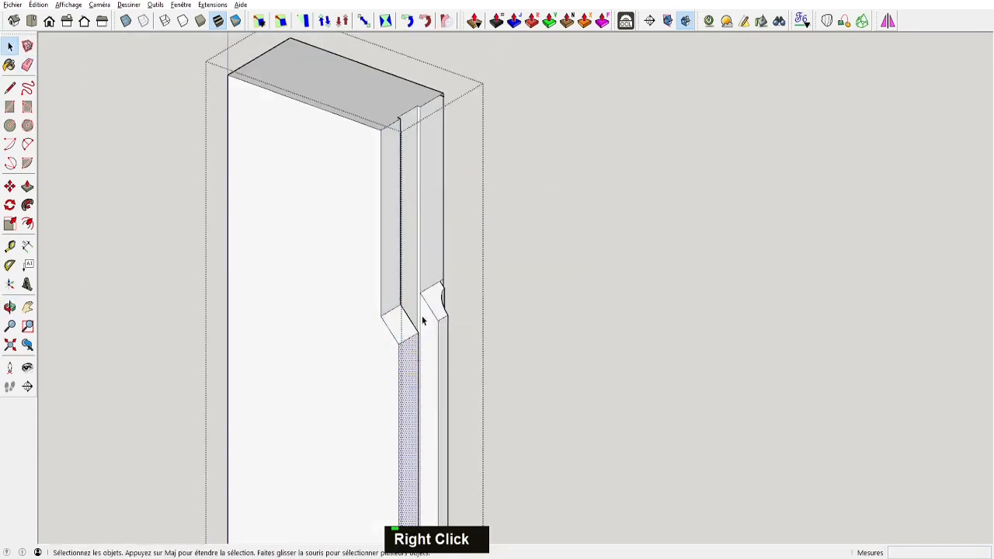
Erase the leftover edge beside the left stile's notch and close the stile component
{"action": "scroll", "coordinate": [441, 285], "scroll_direction": "up", "scroll_amount": 5}
{"action": "key", "text": "e"}
{"action": "left_click", "coordinate": [439, 277]}
{"action": "scroll", "coordinate": [338, 309], "scroll_direction": "down", "scroll_amount": 3}
{"action": "key", "text": "space"}
{"action": "scroll", "coordinate": [282, 348], "scroll_direction": "down", "scroll_amount": 3}
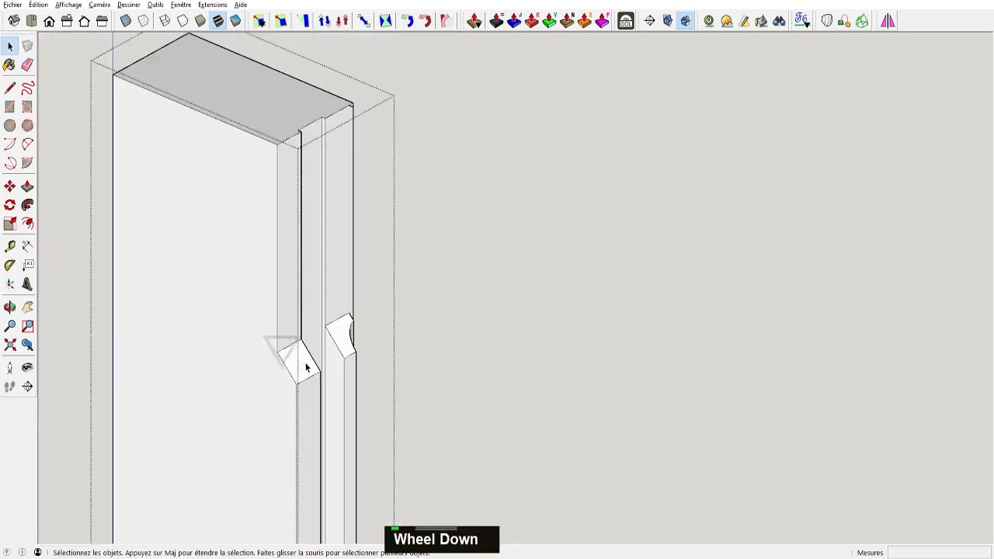
{"action": "left_click", "coordinate": [78, 70]}
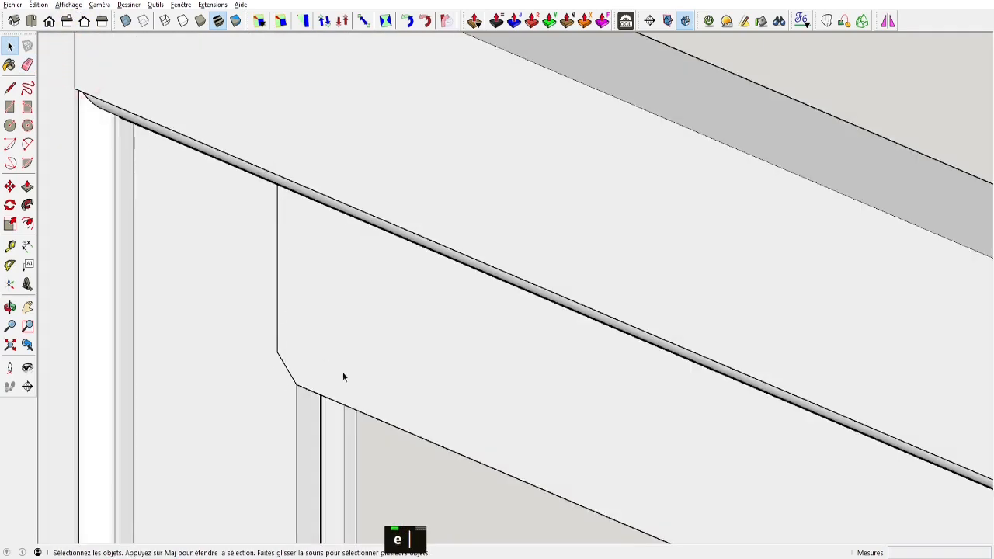
Place a guide parallel to the middle rail's upper edge just below it, and a second guide 160 mm beneath that one
{"action": "middle_click_drag", "start_coordinate": [342, 375], "coordinate": [420, 311]}
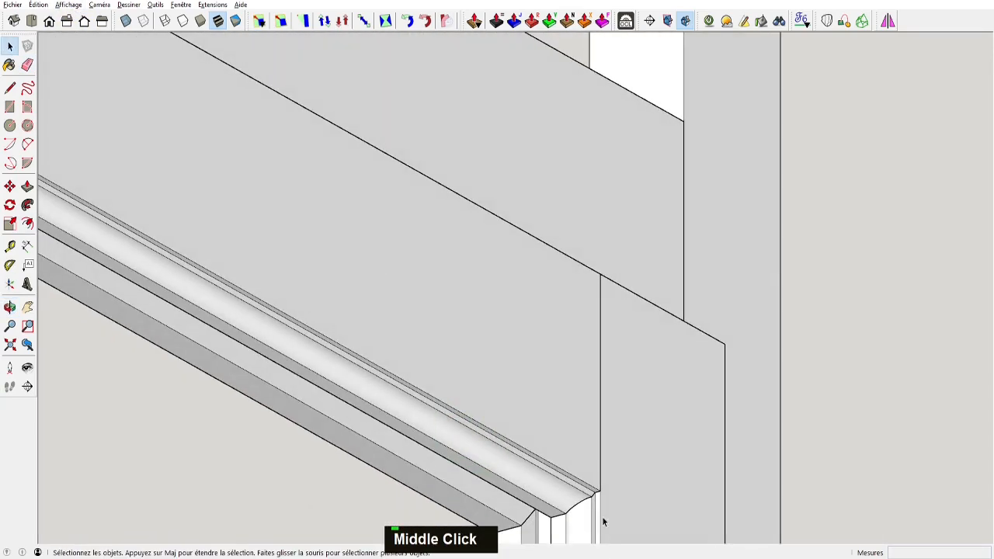
{"action": "scroll", "coordinate": [573, 508], "scroll_direction": "down", "scroll_amount": 4}
{"action": "middle_click_drag", "start_coordinate": [568, 503], "coordinate": [373, 536]}
{"action": "middle_click_drag", "start_coordinate": [373, 536], "coordinate": [500, 139], "text": "shift"}
{"action": "middle_click_drag", "start_coordinate": [490, 419], "coordinate": [492, 311], "text": "shift"}
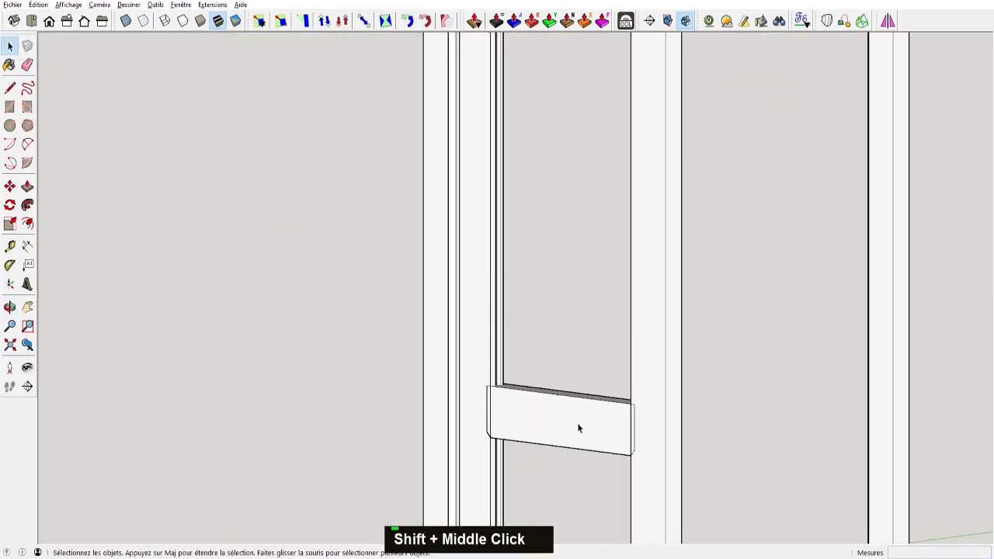
{"action": "key", "text": "t"}
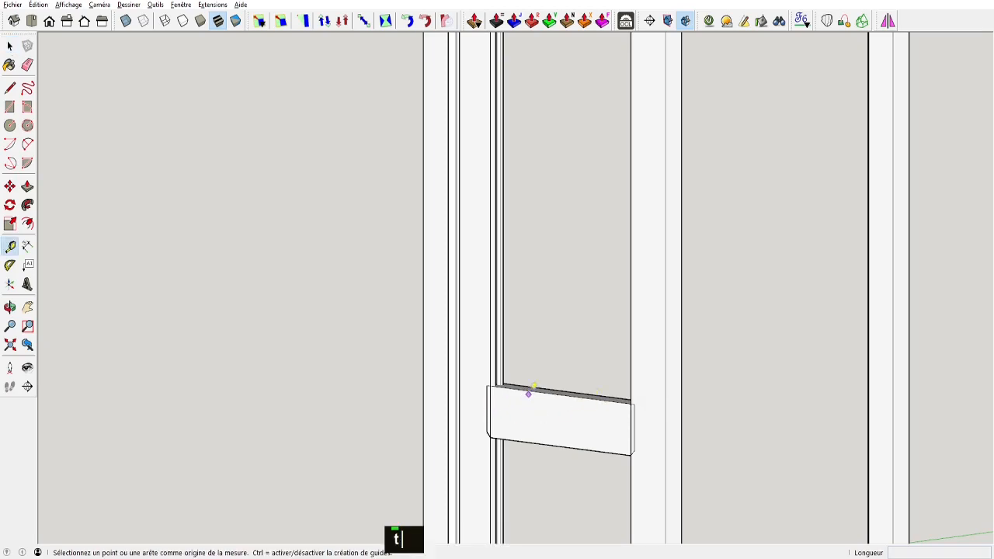
{"action": "left_click", "coordinate": [530, 390]}
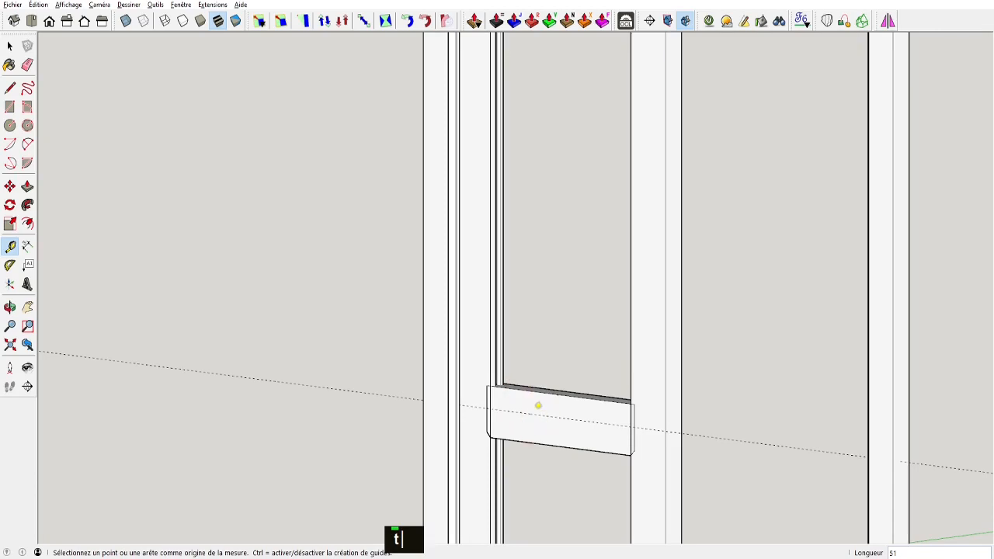
{"action": "type", "text": "2"}
{"action": "key", "text": "Return"}
{"action": "type", "text": "160"}
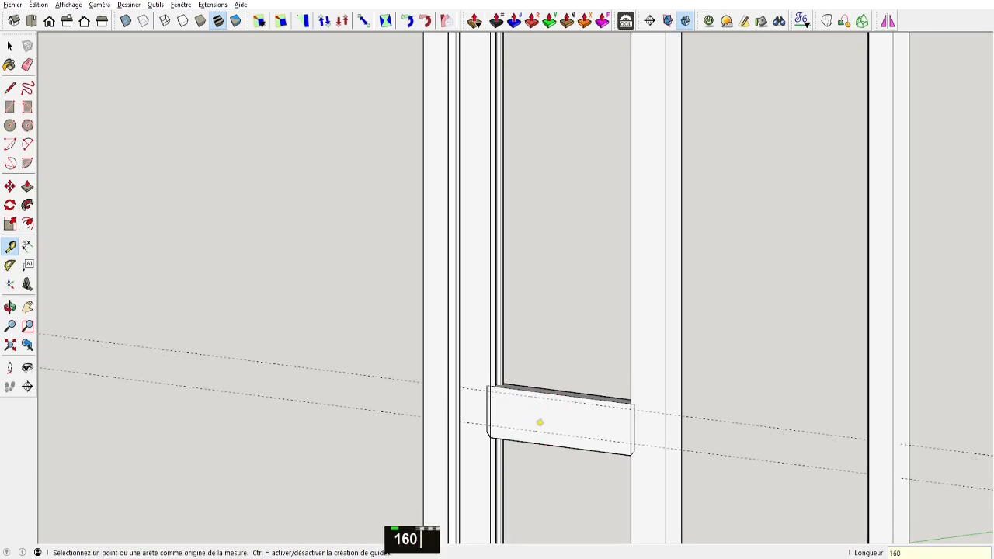
{"action": "key", "text": "Return"}
Check the section drawing in the other SketchUp window, and add another guide just below the 160 mm guide
{"action": "key", "text": "alt+Tab"}
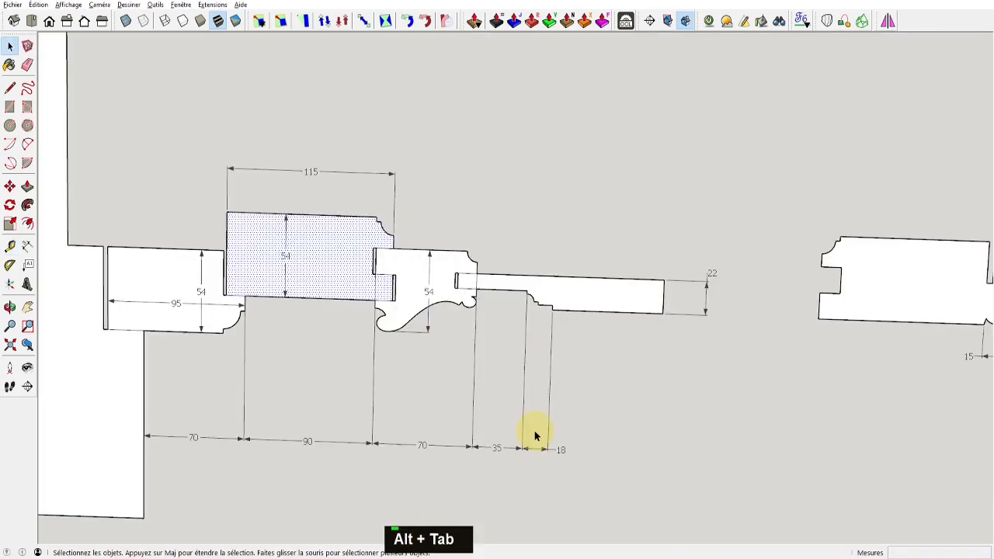
{"action": "scroll", "coordinate": [874, 389], "scroll_direction": "down", "scroll_amount": 3}
{"action": "middle_click_drag", "start_coordinate": [874, 389], "coordinate": [688, 327], "text": "shift"}
{"action": "key", "text": "alt+Tab"}
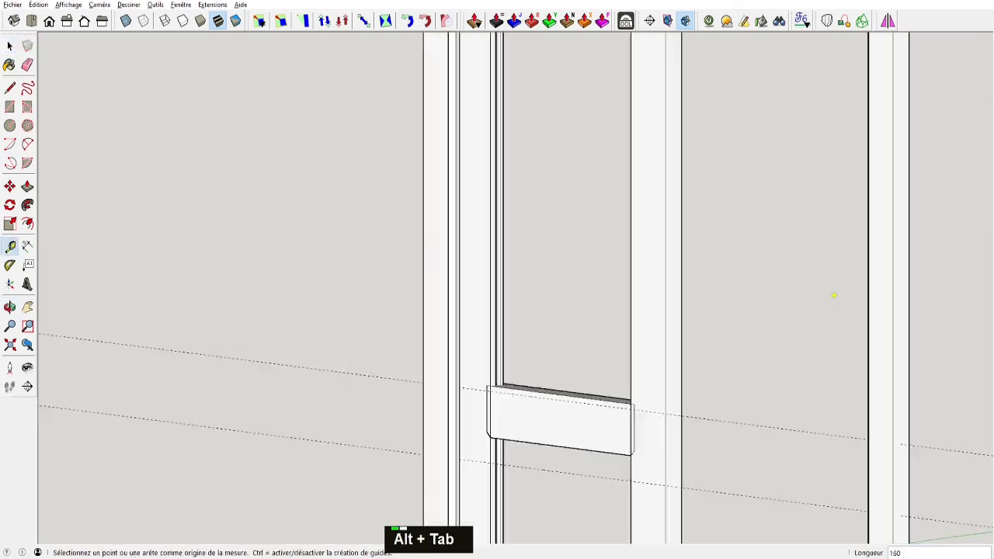
{"action": "double_click", "coordinate": [654, 497]}
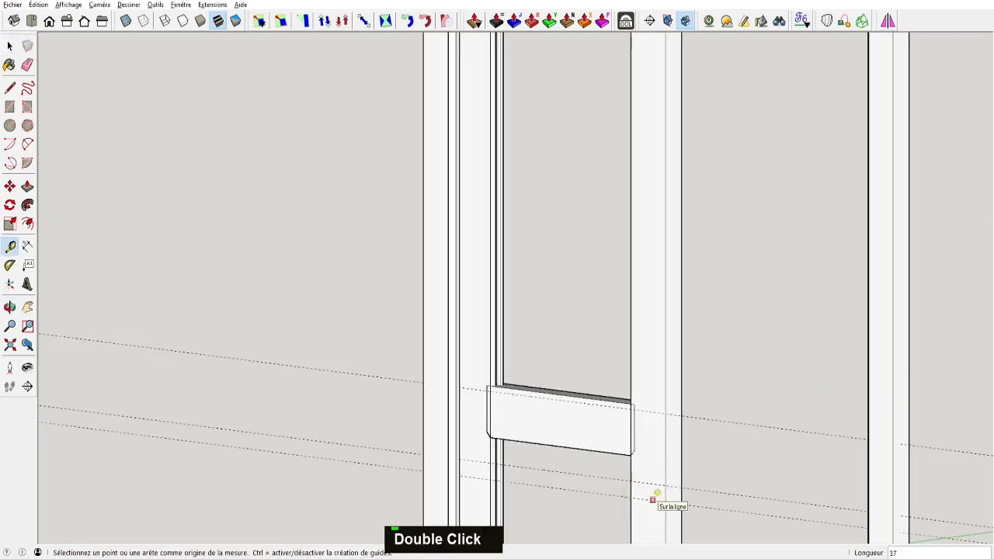
Move the middle rail down 69 mm so its lower edge rests on the lowest guide
{"action": "key", "text": "space"}
{"action": "left_click", "coordinate": [606, 455]}
{"action": "key", "text": "m"}
{"action": "left_click", "coordinate": [633, 455]}
{"action": "right_click", "coordinate": [577, 444]}
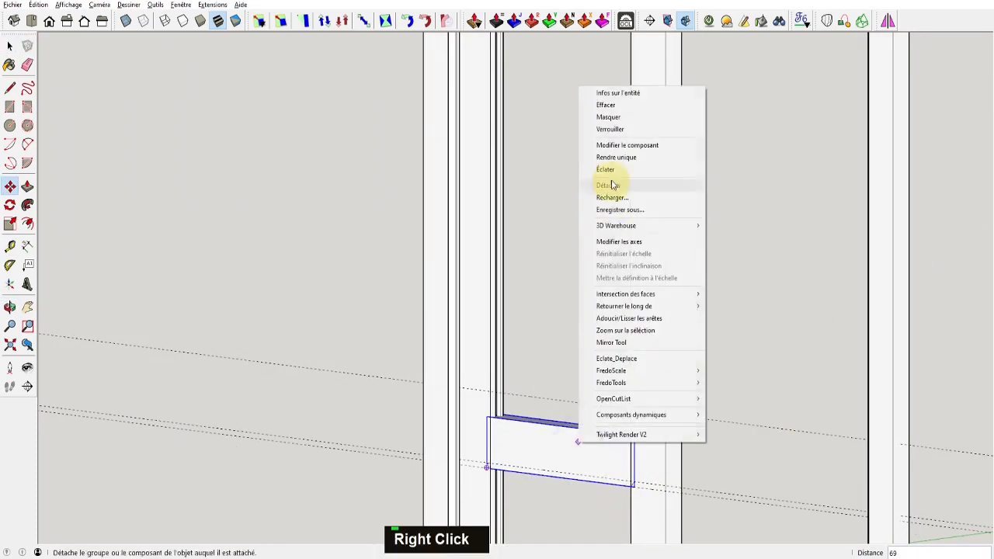
{"action": "key", "text": "space"}
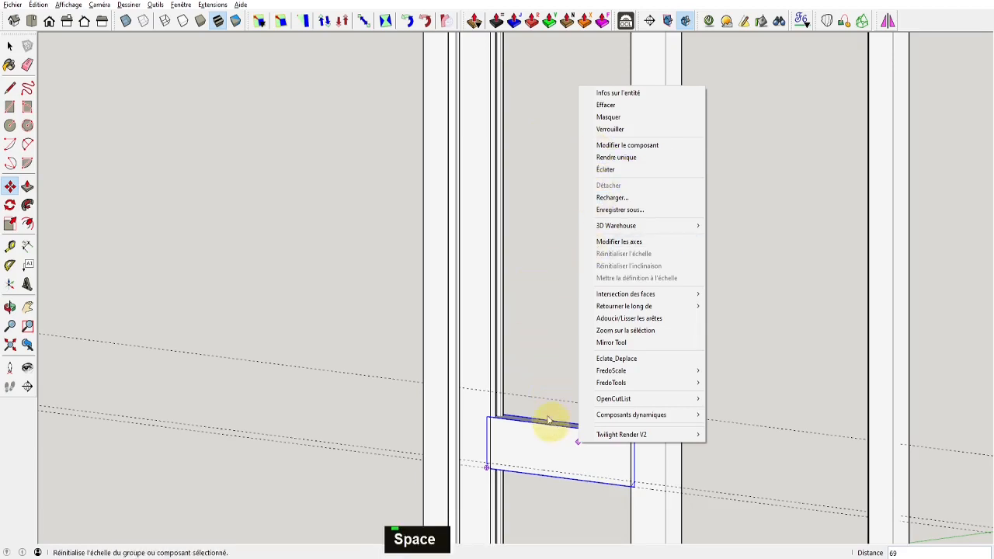
{"action": "key", "text": "Escape"}
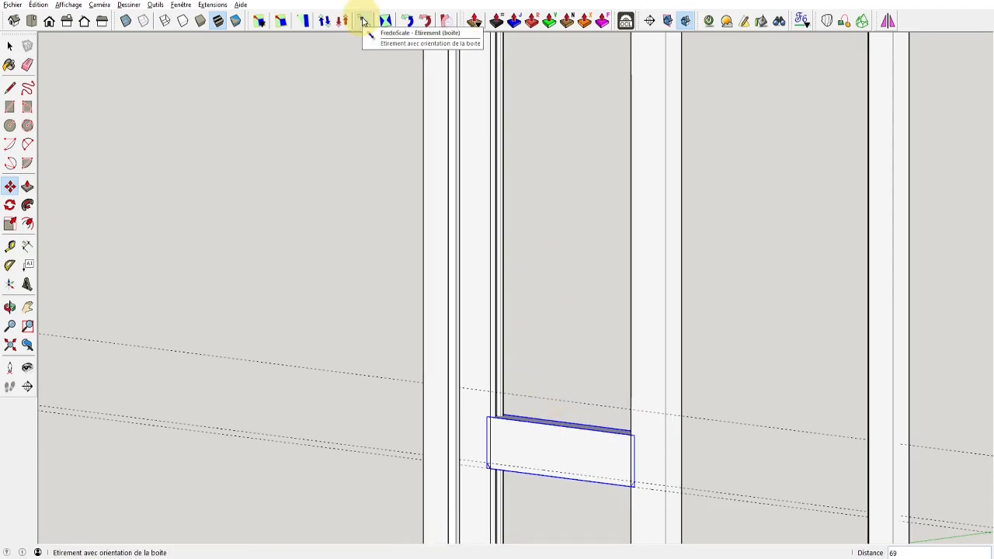
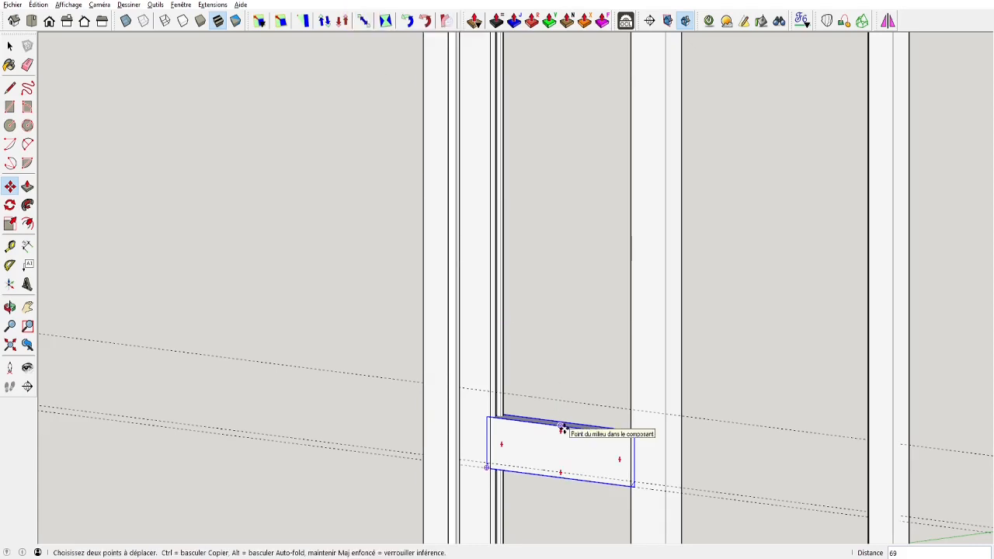
Stretch the middle rail upwards with FredoScale's box stretch until its upper edge meets the topmost guide
{"action": "left_click", "coordinate": [362, 20]}
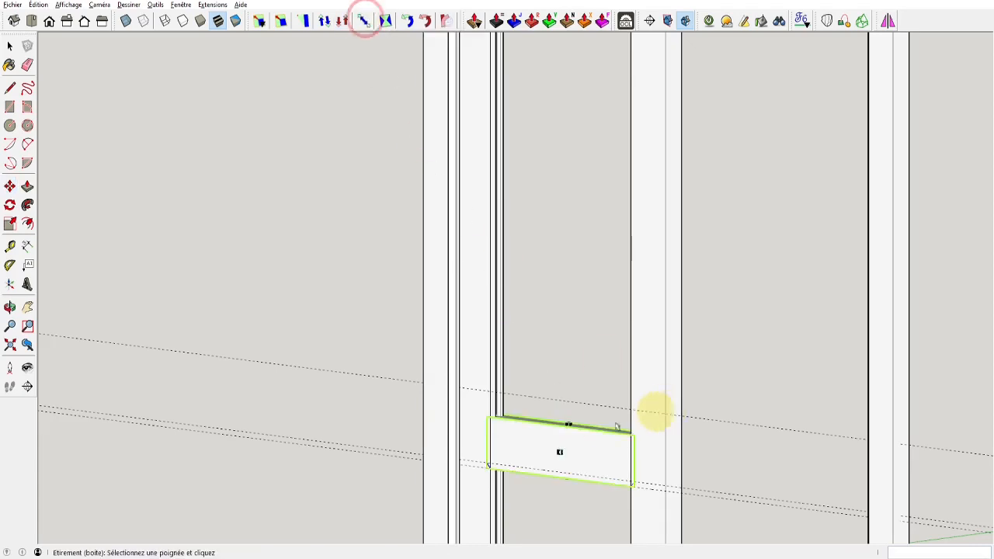
{"action": "left_click_drag", "start_coordinate": [569, 423], "coordinate": [384, 379]}
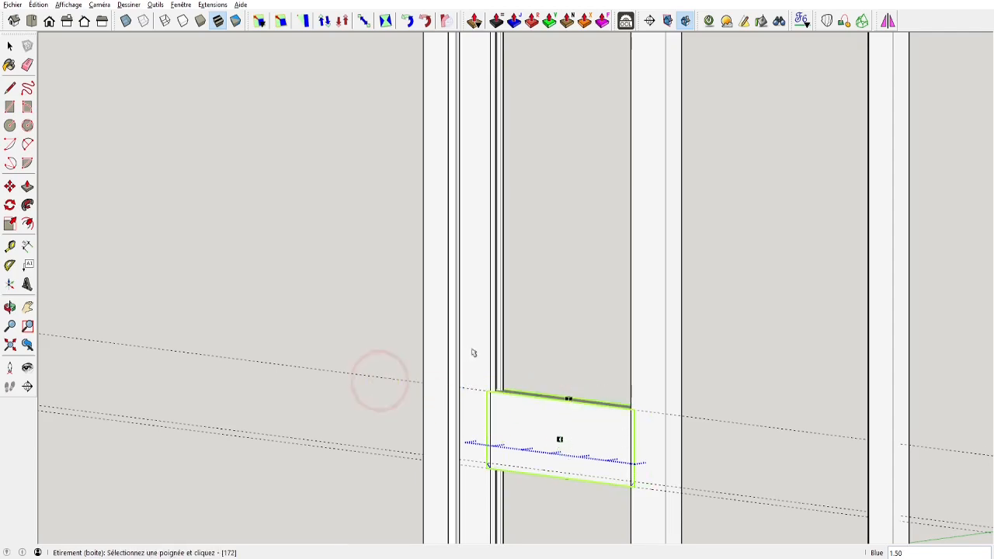
{"action": "middle_click_drag", "start_coordinate": [563, 423], "coordinate": [616, 397]}
{"action": "key", "text": "space"}
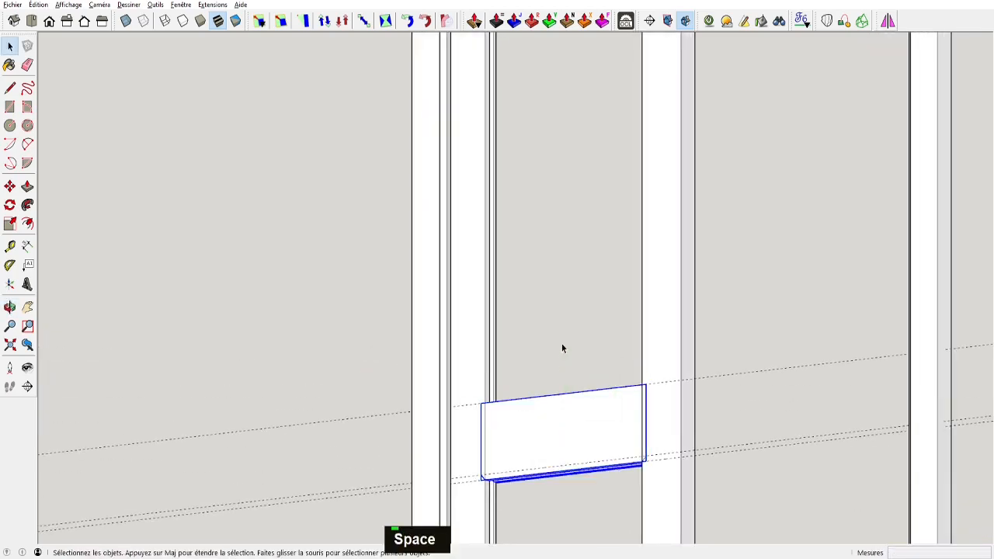
Open the middle rail and mirror a copy of its lower profiled edge about mid-height onto the upper edge
{"action": "middle_click_drag", "start_coordinate": [562, 346], "coordinate": [572, 456]}
{"action": "scroll", "coordinate": [583, 402], "scroll_direction": "down", "scroll_amount": 3}
{"action": "middle_click_drag", "start_coordinate": [583, 401], "coordinate": [581, 399]}
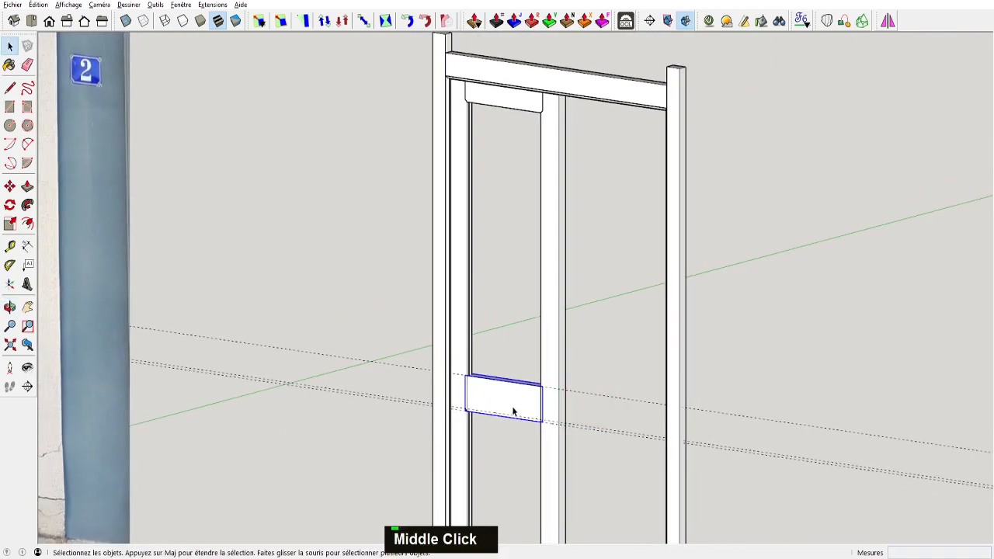
{"action": "scroll", "coordinate": [516, 379], "scroll_direction": "up", "scroll_amount": 5}
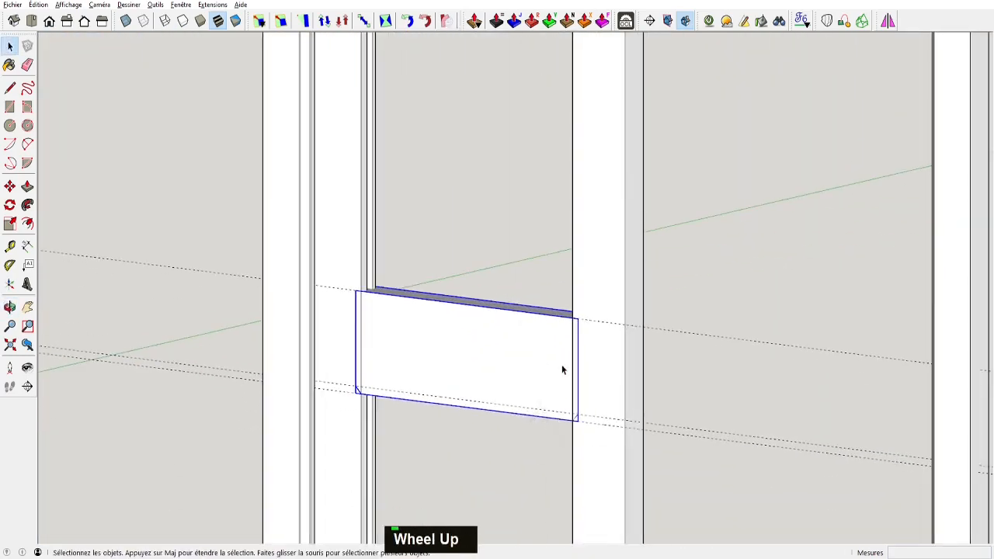
{"action": "middle_click_drag", "start_coordinate": [476, 372], "coordinate": [261, 417]}
{"action": "key", "text": "space"}
{"action": "double_click", "coordinate": [592, 383]}
{"action": "key", "text": "space"}
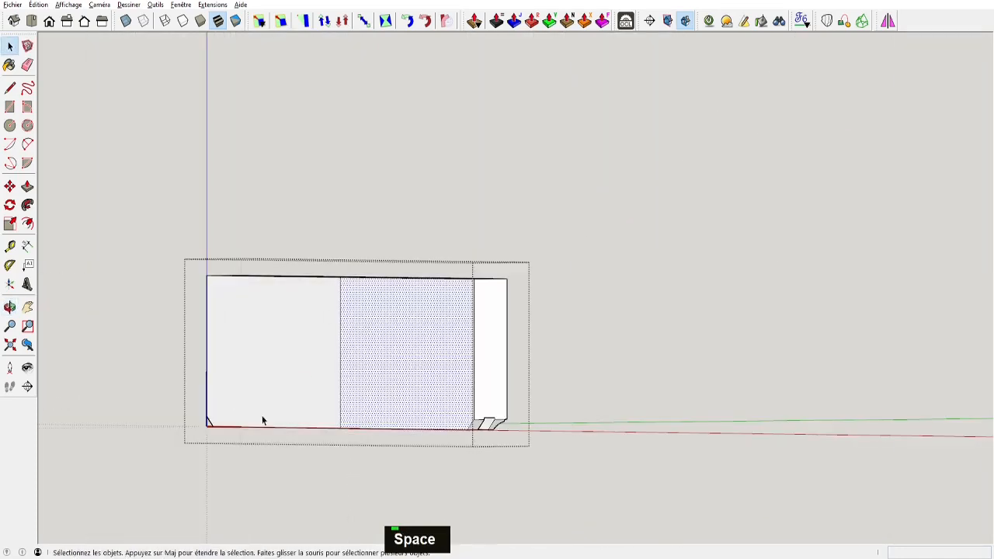
{"action": "left_click_drag", "start_coordinate": [182, 409], "coordinate": [521, 463]}
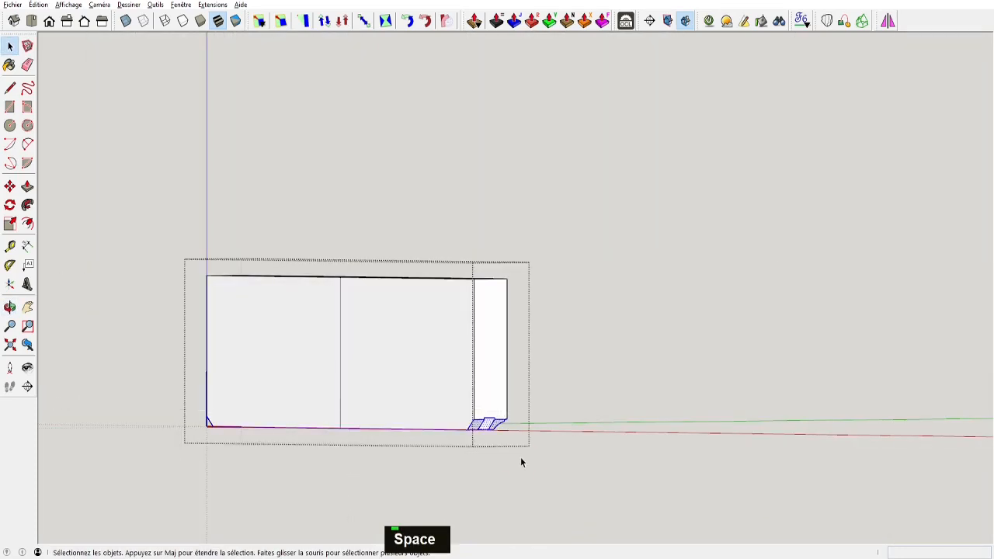
{"action": "left_click", "coordinate": [888, 21]}
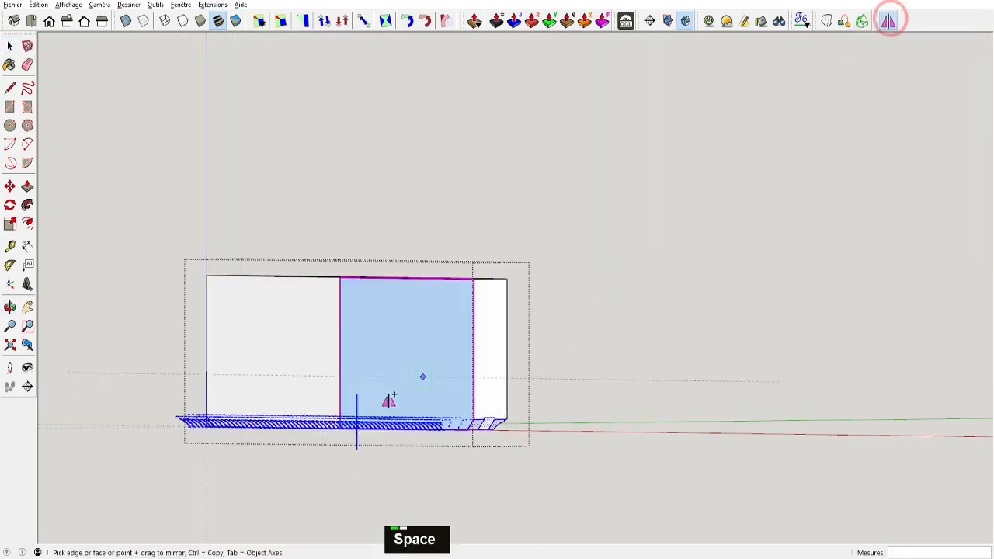
{"action": "left_click", "coordinate": [340, 356]}
Erase the surplus faces and edges over the mirrored profile, clearing the mitred joint at the rail's upper right end
{"action": "middle_click_drag", "start_coordinate": [446, 330], "coordinate": [446, 330]}
{"action": "middle_click_drag", "start_coordinate": [583, 419], "coordinate": [660, 422]}
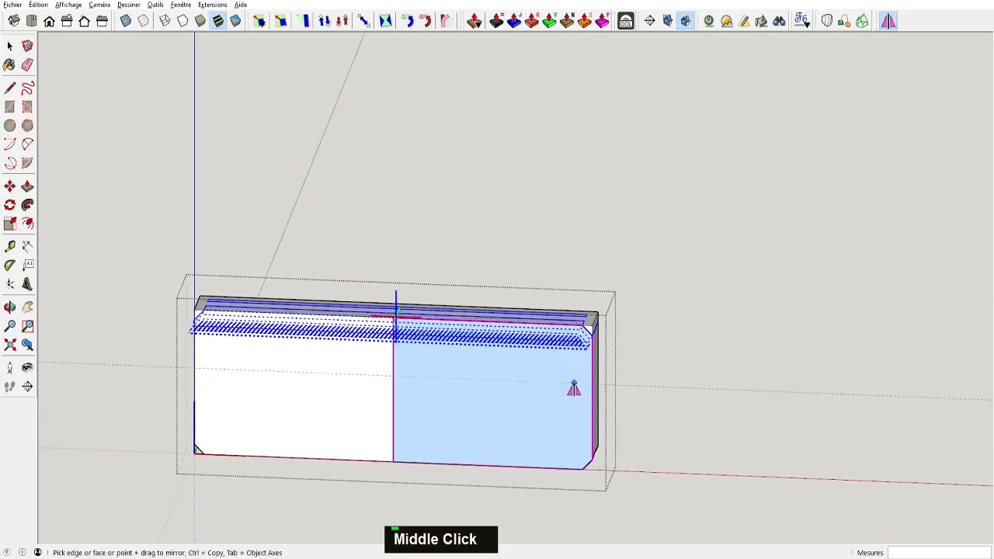
{"action": "middle_click_drag", "start_coordinate": [572, 389], "coordinate": [539, 352]}
{"action": "scroll", "coordinate": [566, 322], "scroll_direction": "up", "scroll_amount": 4}
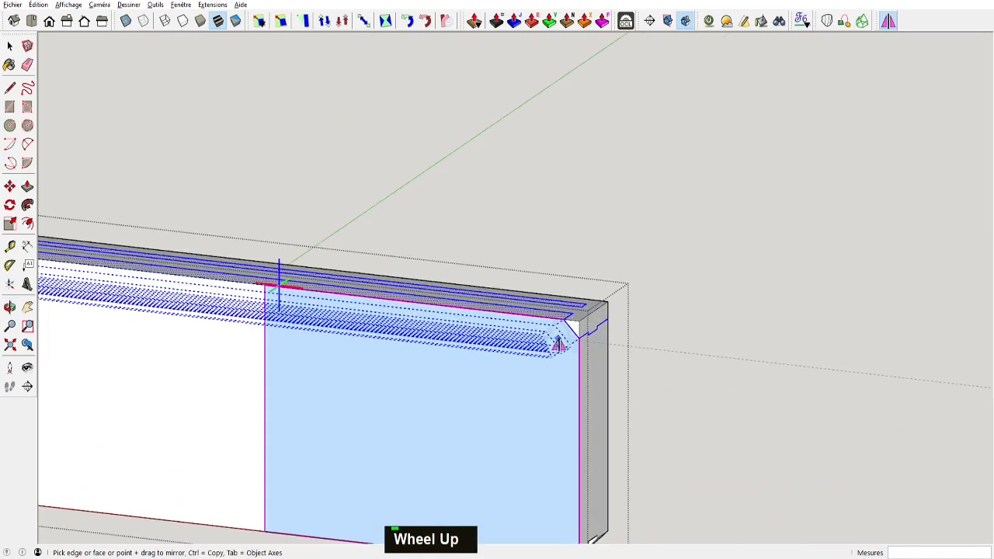
{"action": "middle_click_drag", "start_coordinate": [566, 322], "coordinate": [657, 303]}
{"action": "scroll", "coordinate": [657, 304], "scroll_direction": "up", "scroll_amount": 1}
{"action": "key", "text": "space"}
{"action": "scroll", "coordinate": [603, 288], "scroll_direction": "up", "scroll_amount": 1}
{"action": "middle_click_drag", "start_coordinate": [604, 283], "coordinate": [566, 348]}
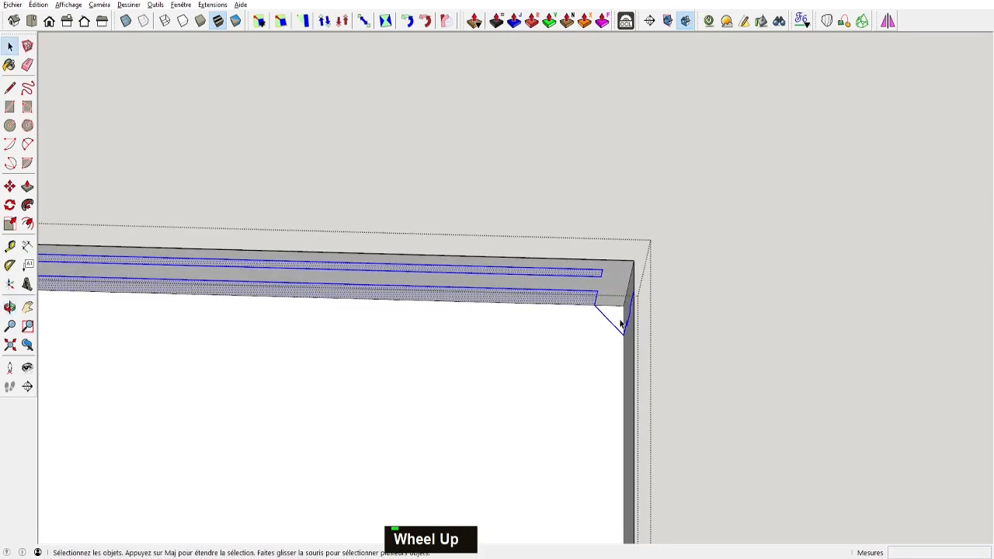
{"action": "key", "text": "e"}
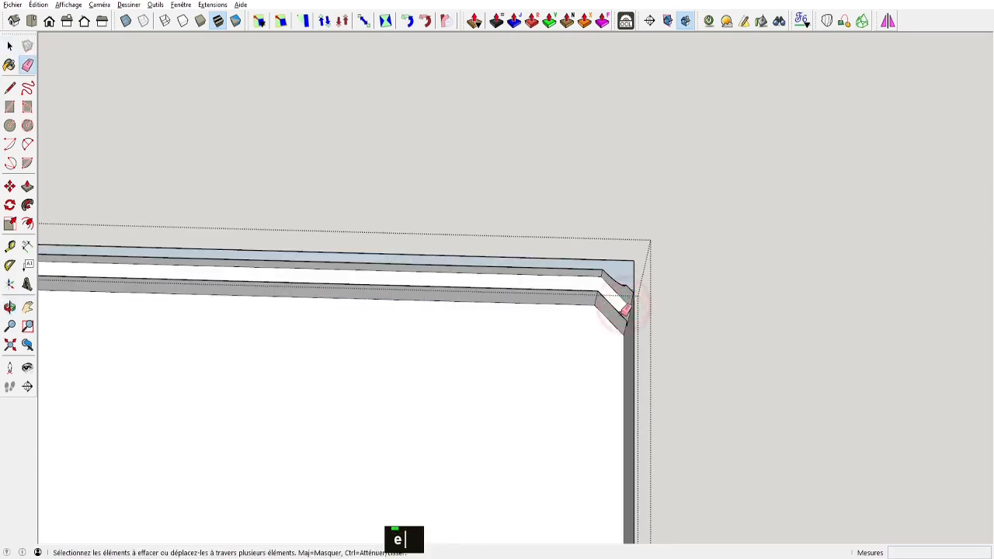
{"action": "middle_click_drag", "start_coordinate": [626, 311], "coordinate": [651, 266]}
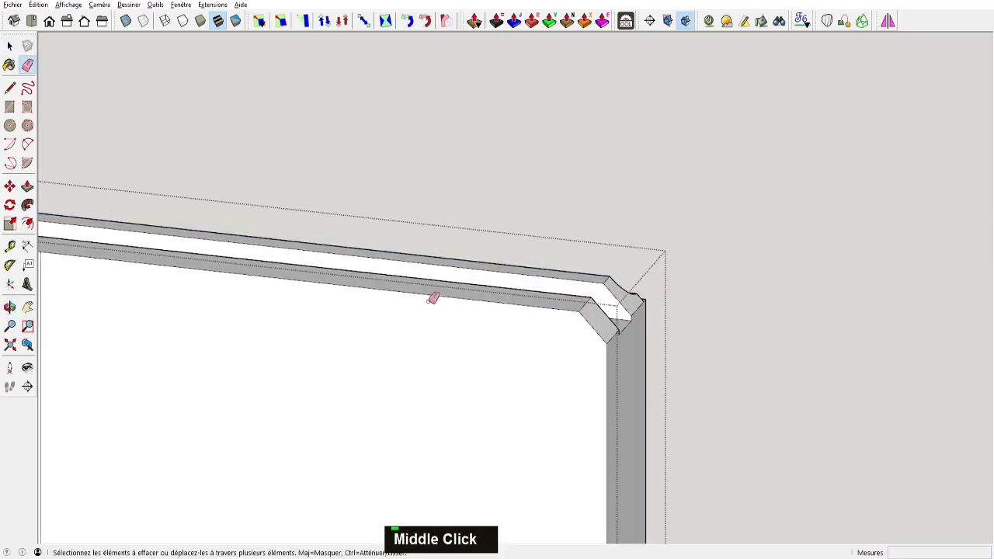
Clear the remaining waste at the upper left end of the middle rail so the mitred profile is complete
{"action": "scroll", "coordinate": [95, 234], "scroll_direction": "down", "scroll_amount": 3}
{"action": "scroll", "coordinate": [186, 264], "scroll_direction": "down", "scroll_amount": 5, "text": "shift"}
{"action": "middle_click_drag", "start_coordinate": [577, 311], "coordinate": [628, 302]}
{"action": "scroll", "coordinate": [569, 288], "scroll_direction": "down", "scroll_amount": 2}
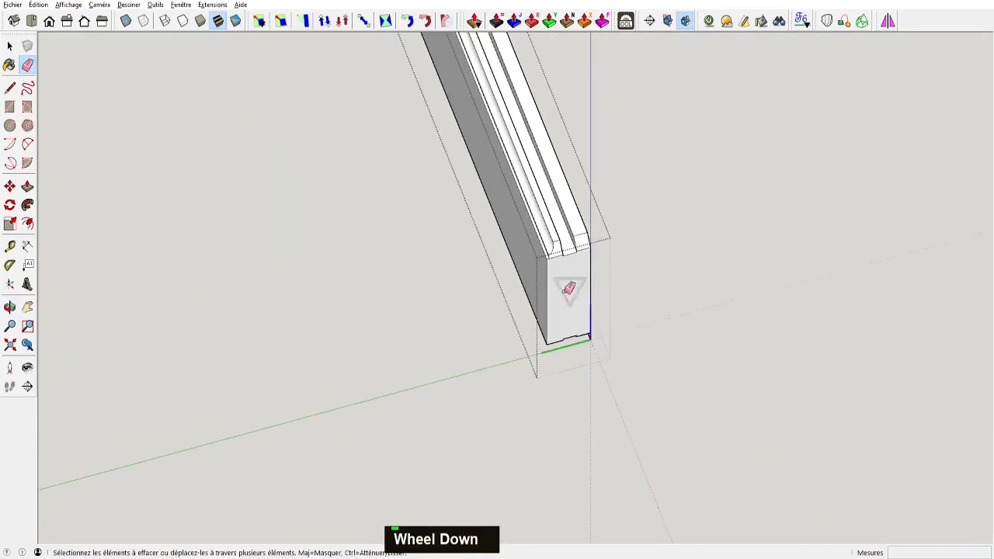
{"action": "middle_click_drag", "start_coordinate": [569, 288], "coordinate": [559, 231], "text": "shift"}
{"action": "scroll", "coordinate": [566, 311], "scroll_direction": "down", "scroll_amount": 2}
{"action": "middle_click_drag", "start_coordinate": [566, 311], "coordinate": [218, 251], "text": "shift"}
{"action": "middle_click_drag", "start_coordinate": [271, 225], "coordinate": [418, 281], "text": "shift"}
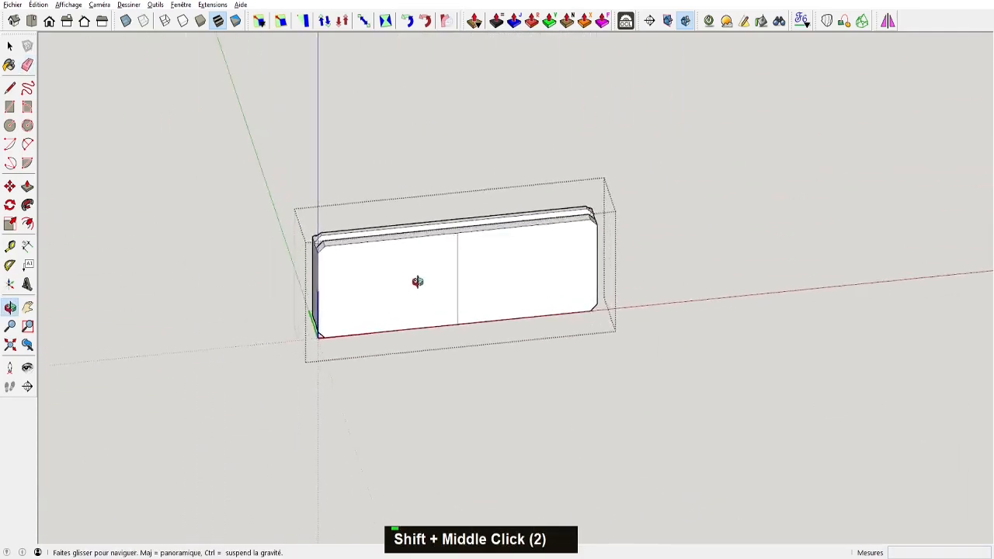
Measure the middle rail's left end between its two mitred corners and close the rail component
{"action": "scroll", "coordinate": [331, 313], "scroll_direction": "up", "scroll_amount": 4}
{"action": "key", "text": "t"}
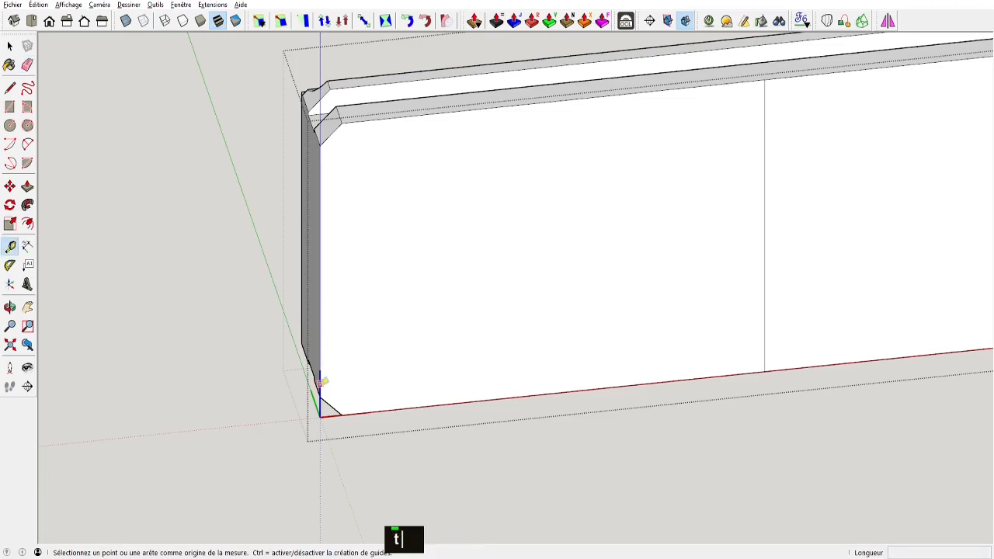
{"action": "left_click", "coordinate": [320, 395]}
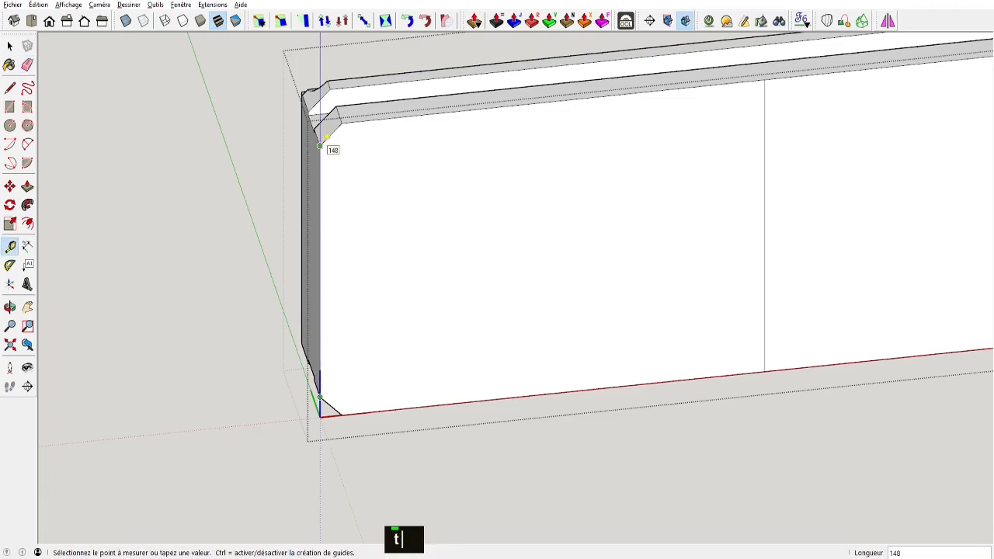
{"action": "key", "text": "space"}
{"action": "scroll", "coordinate": [372, 271], "scroll_direction": "down", "scroll_amount": 3}
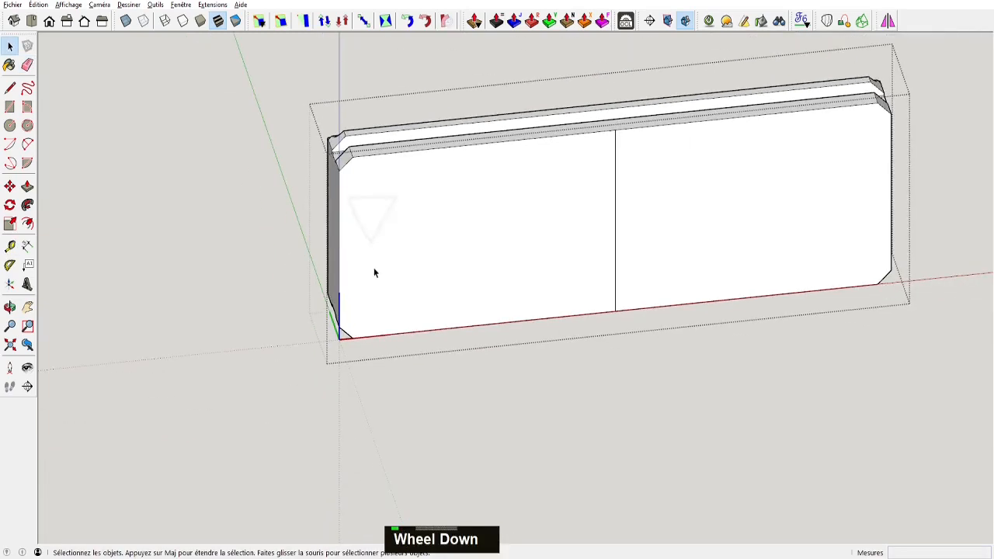
{"action": "left_click", "coordinate": [486, 384]}
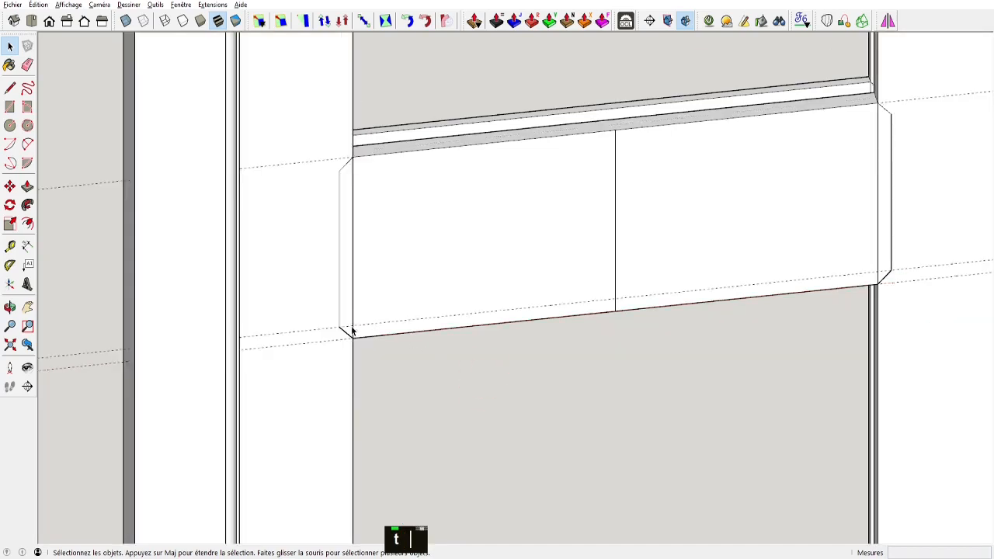
{"action": "scroll", "coordinate": [483, 320], "scroll_direction": "down", "scroll_amount": 2}
{"action": "key", "text": "t"}
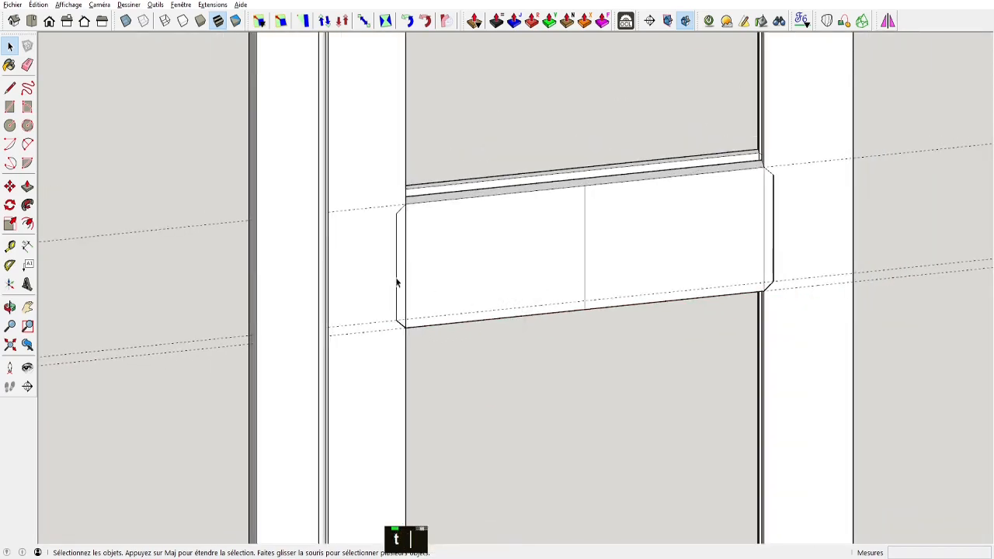
Erase the vertical centre line from the middle rail's front face
{"action": "double_click", "coordinate": [560, 272]}
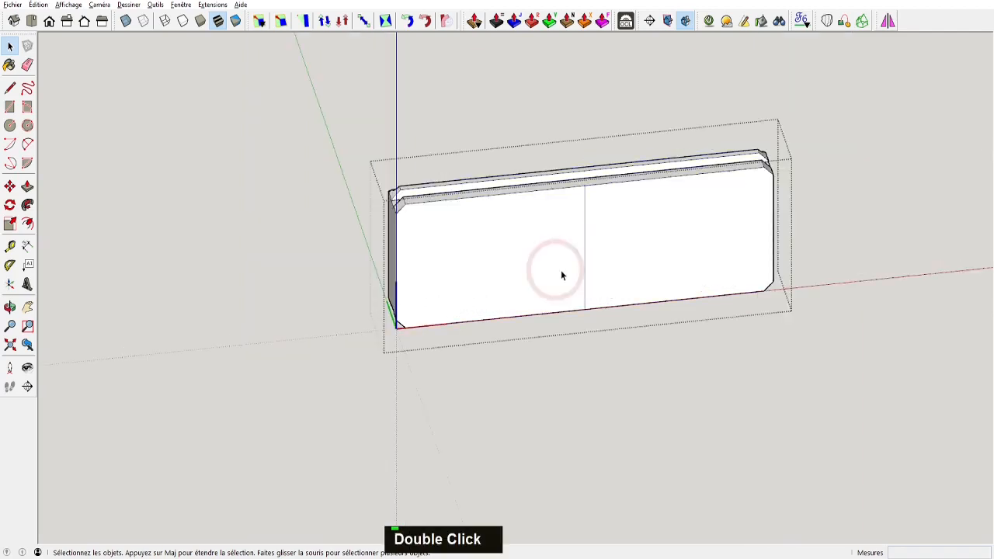
{"action": "key", "text": "e"}
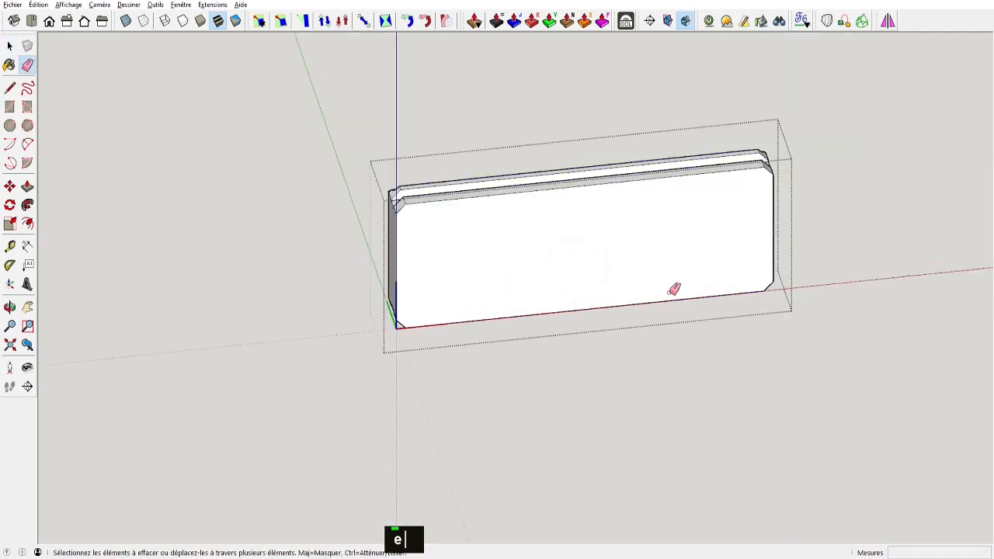
{"action": "key", "text": "t"}
{"action": "key", "text": "space"}
Check the moulding section drawing for the dimensions of the rail profile
{"action": "key", "text": "alt+Tab"}
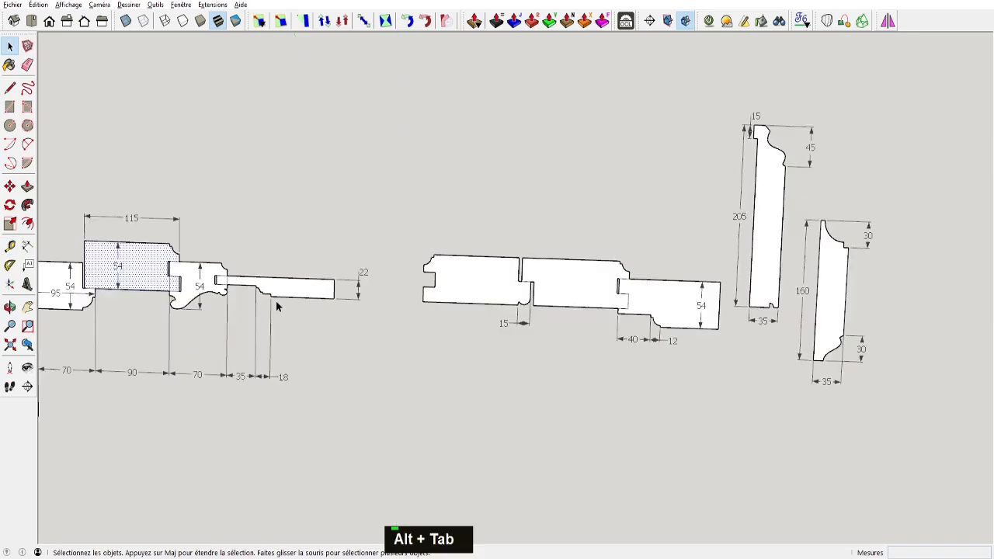
{"action": "key", "text": "alt+Tab"}
{"action": "key", "text": "alt+Tab"}
{"action": "key", "text": "alt+Tab"}
{"action": "key", "text": "alt+Tab"}
Move the lower edges of the middle rail down 12 mm
{"action": "middle_click_drag", "start_coordinate": [423, 305], "coordinate": [394, 216]}
{"action": "left_click_drag", "start_coordinate": [367, 287], "coordinate": [792, 346]}
{"action": "double_click", "coordinate": [682, 281]}
{"action": "left_click_drag", "start_coordinate": [368, 273], "coordinate": [819, 374]}
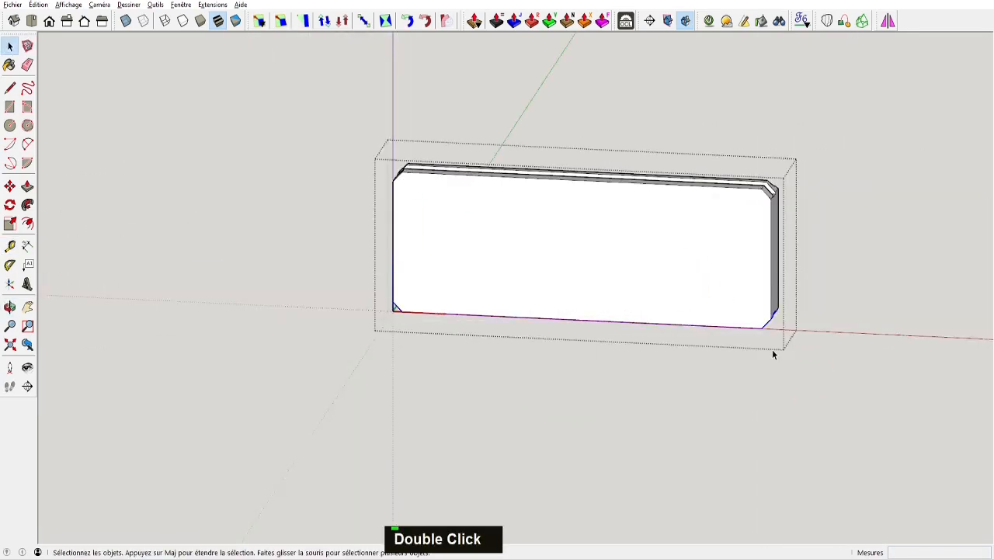
{"action": "key", "text": "m"}
{"action": "left_click", "coordinate": [750, 329]}
{"action": "type", "text": "12"}
{"action": "key", "text": "Return"}
{"action": "key", "text": "space"}
{"action": "key", "text": "t"}
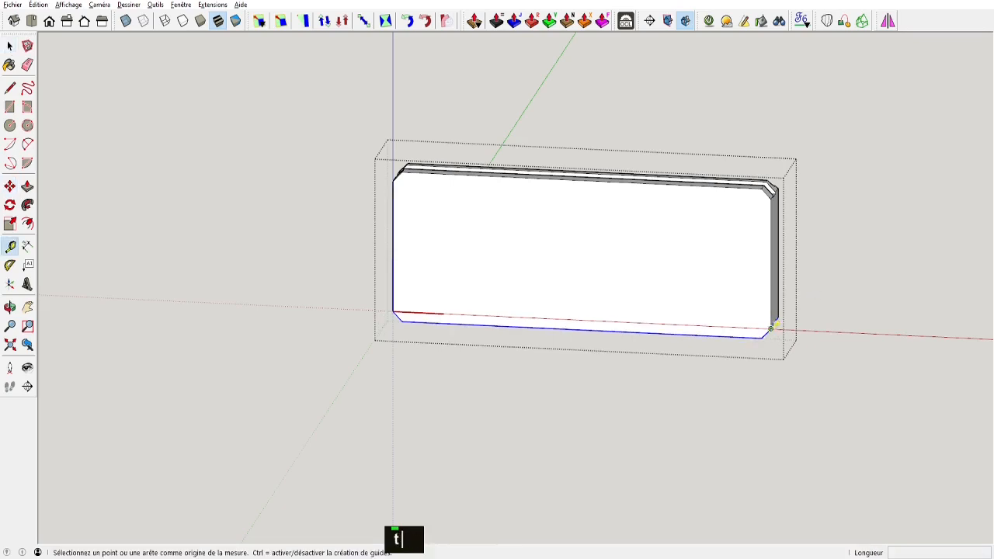
{"action": "left_click", "coordinate": [771, 328]}
{"action": "key", "text": "space"}
{"action": "left_click", "coordinate": [362, 358]}
Copy the stile-side end geometry of the middle rail and paste it in place inside the adjoining grooved stile
{"action": "scroll", "coordinate": [361, 358], "scroll_direction": "down", "scroll_amount": 2}
{"action": "double_click", "coordinate": [420, 295]}
{"action": "left_click_drag", "start_coordinate": [348, 214], "coordinate": [429, 365]}
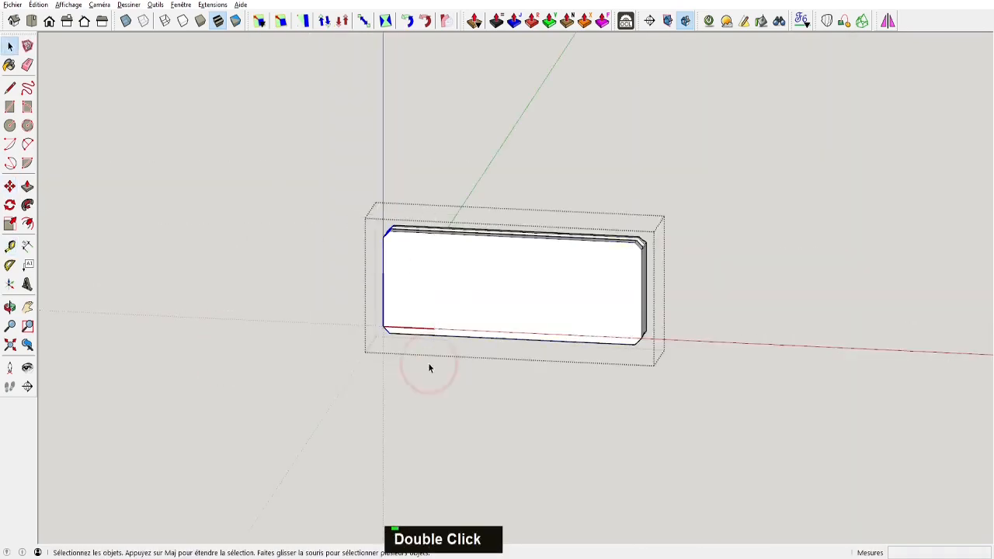
{"action": "key", "text": "ctrl+c"}
{"action": "left_click", "coordinate": [396, 391]}
{"action": "double_click", "coordinate": [366, 342]}
{"action": "key", "text": "ctrl+b"}
Delete the stile geometry covering the pasted rail end and inspect the resulting recess in the stile's inner edge
{"action": "middle_click_drag", "start_coordinate": [367, 332], "coordinate": [415, 237]}
{"action": "key", "text": "space"}
{"action": "left_click", "coordinate": [390, 276]}
{"action": "key", "text": "Delete"}
{"action": "scroll", "coordinate": [378, 301], "scroll_direction": "up", "scroll_amount": 1}
{"action": "mouse_move", "coordinate": [377, 301]}
{"action": "middle_mouse_down"}
{"action": "mouse_move", "coordinate": [305, 316]}
{"action": "mouse_move", "coordinate": [418, 305]}
{"action": "middle_mouse_up"}
{"action": "key", "text": "e"}
{"action": "scroll", "coordinate": [462, 344], "scroll_direction": "up", "scroll_amount": 3}
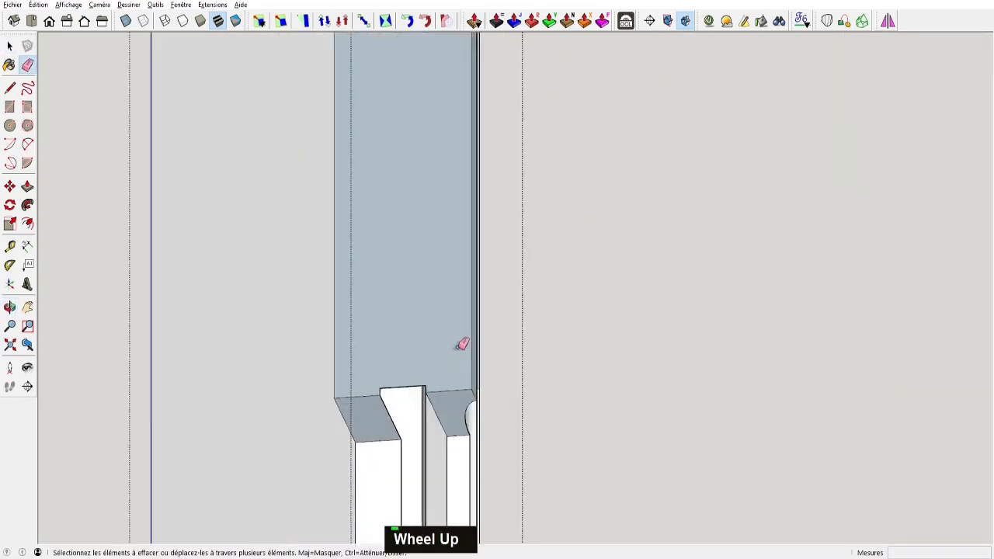
{"action": "middle_click_drag", "start_coordinate": [462, 344], "coordinate": [475, 373]}
{"action": "key", "text": "space"}
{"action": "key", "text": "e"}
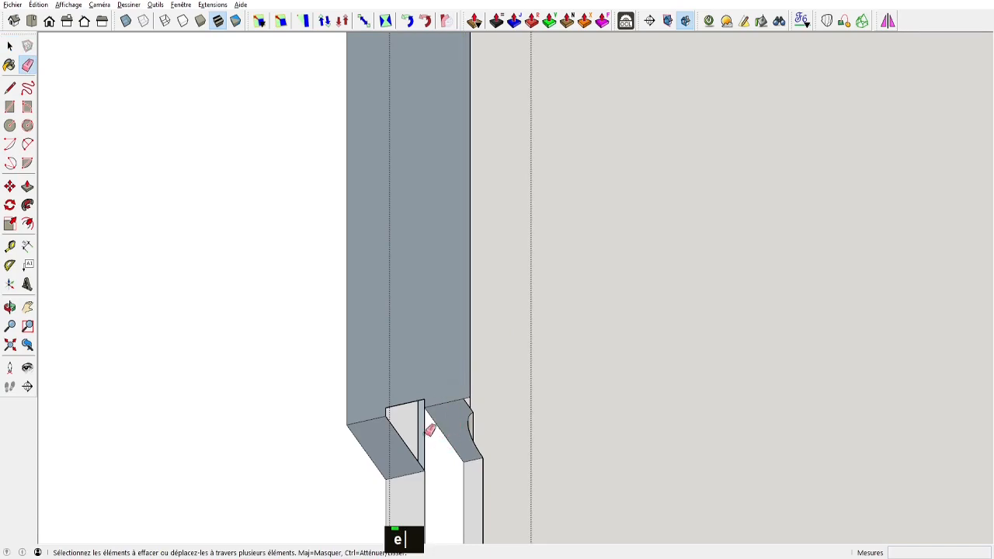
Draw the two groove lines through the stile's recess and erase the edge closing it so the groove runs through
{"action": "middle_click_drag", "start_coordinate": [429, 430], "coordinate": [417, 390]}
{"action": "scroll", "coordinate": [399, 410], "scroll_direction": "down", "scroll_amount": 3}
{"action": "key", "text": "l"}
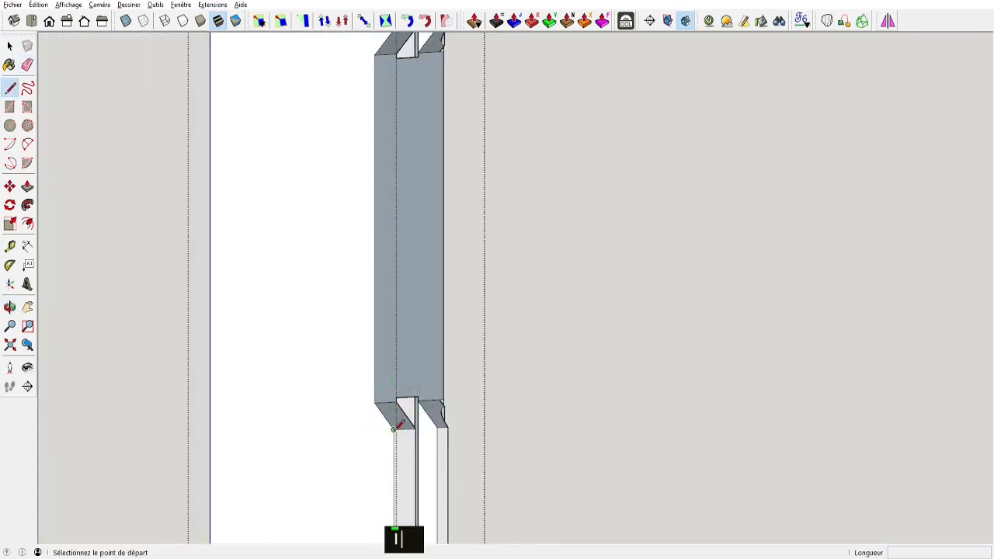
{"action": "left_click", "coordinate": [396, 398]}
{"action": "left_click", "coordinate": [417, 58]}
{"action": "left_click", "coordinate": [418, 397]}
{"action": "key", "text": "e"}
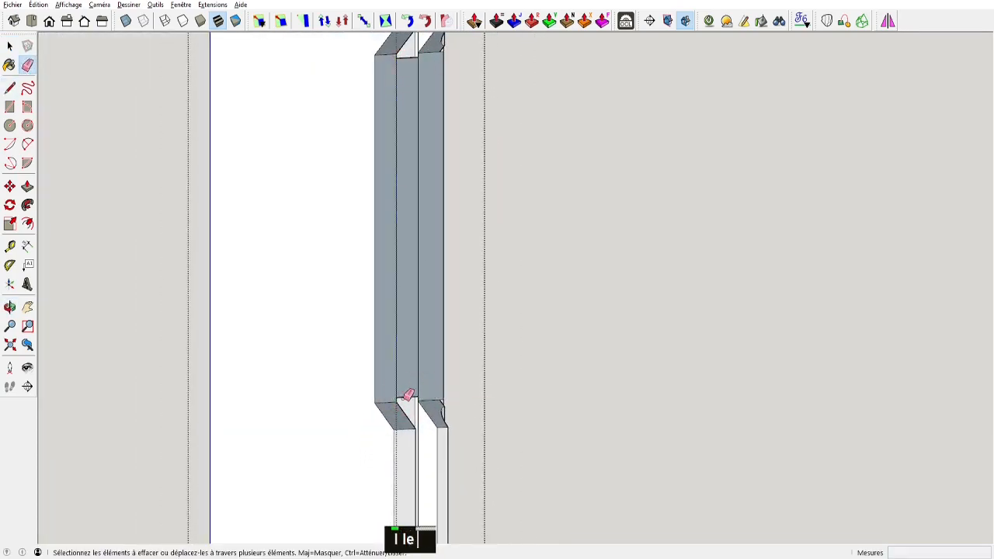
{"action": "left_click", "coordinate": [405, 397]}
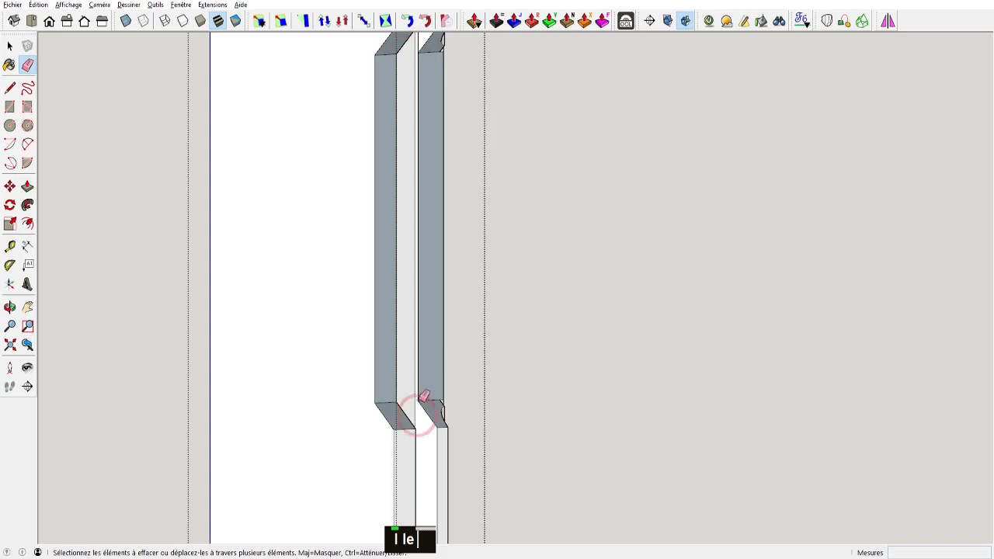
Orient all faces of the stile consistently, using the front face beside the groove as reference
{"action": "scroll", "coordinate": [563, 377], "scroll_direction": "up", "scroll_amount": 3}
{"action": "scroll", "coordinate": [624, 377], "scroll_direction": "up", "scroll_amount": 2}
{"action": "middle_click_drag", "start_coordinate": [623, 378], "coordinate": [637, 200]}
{"action": "scroll", "coordinate": [629, 133], "scroll_direction": "up", "scroll_amount": 3}
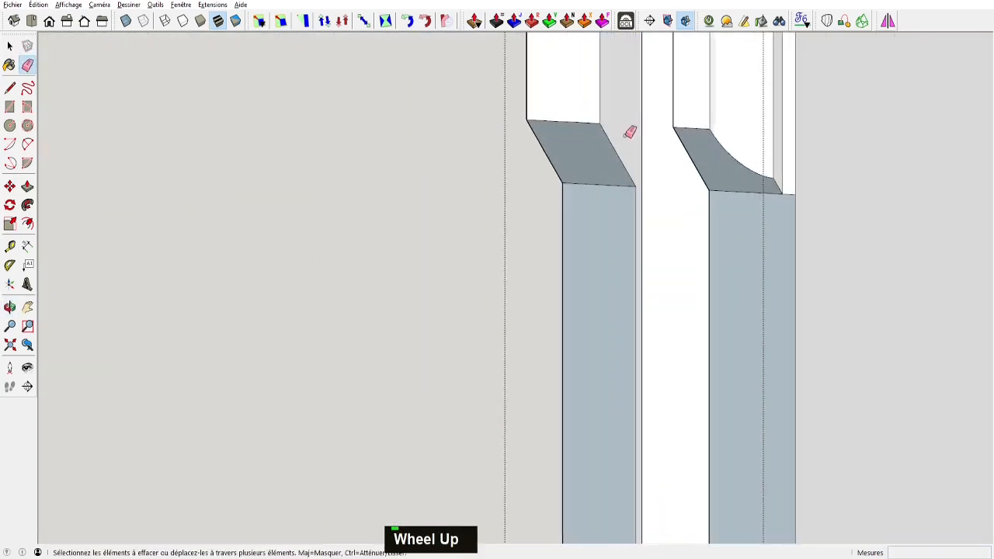
{"action": "middle_click_drag", "start_coordinate": [629, 133], "coordinate": [608, 119]}
{"action": "right_click", "coordinate": [653, 84]}
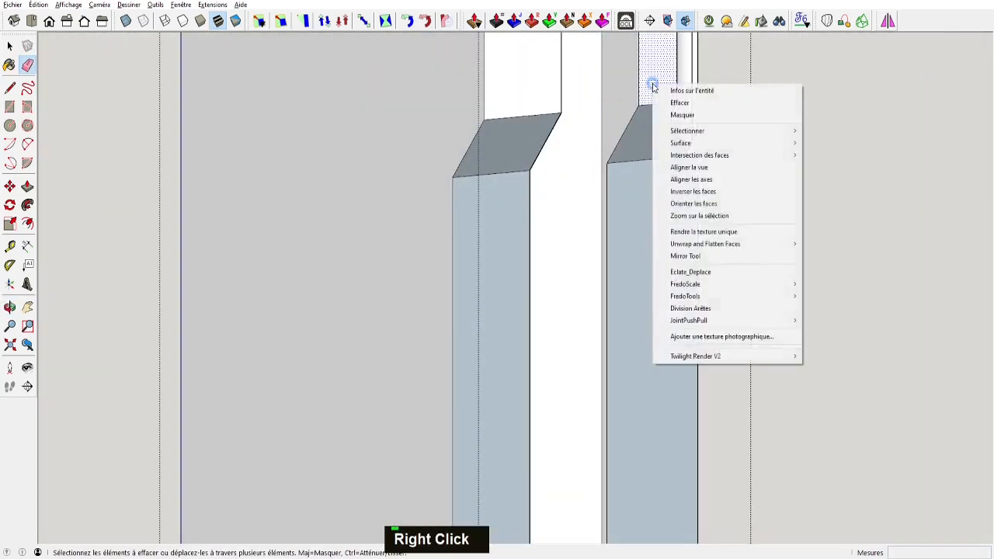
{"action": "left_click", "coordinate": [696, 205]}
{"action": "scroll", "coordinate": [541, 241], "scroll_direction": "down", "scroll_amount": 5}
{"action": "middle_click_drag", "start_coordinate": [542, 243], "coordinate": [692, 272]}
{"action": "scroll", "coordinate": [497, 259], "scroll_direction": "down", "scroll_amount": 3}
{"action": "scroll", "coordinate": [508, 179], "scroll_direction": "down", "scroll_amount": 3}
Move the door leaf's top rail vertically down to between the lower ends of the two stiles
{"action": "key", "text": "space"}
{"action": "middle_click_drag", "start_coordinate": [497, 260], "coordinate": [469, 240], "text": "shift"}
{"action": "scroll", "coordinate": [469, 241], "scroll_direction": "down", "scroll_amount": 2}
{"action": "middle_click_drag", "start_coordinate": [515, 281], "coordinate": [519, 119], "text": "shift"}
{"action": "key", "text": "space"}
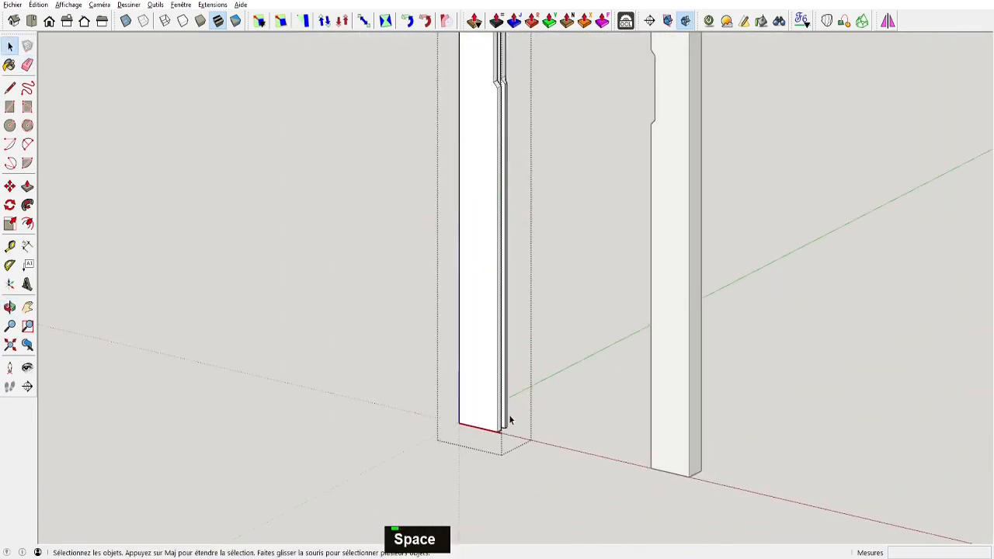
{"action": "scroll", "coordinate": [493, 215], "scroll_direction": "down", "scroll_amount": 2}
{"action": "middle_click_drag", "start_coordinate": [492, 216], "coordinate": [513, 233], "text": "shift"}
{"action": "key", "text": "space"}
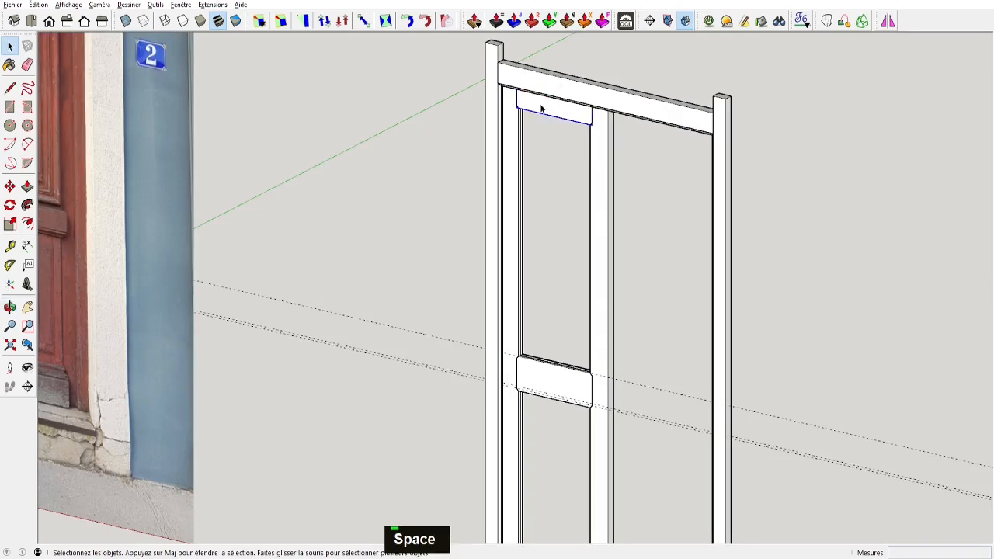
{"action": "key", "text": "m"}
{"action": "left_click", "coordinate": [590, 122]}
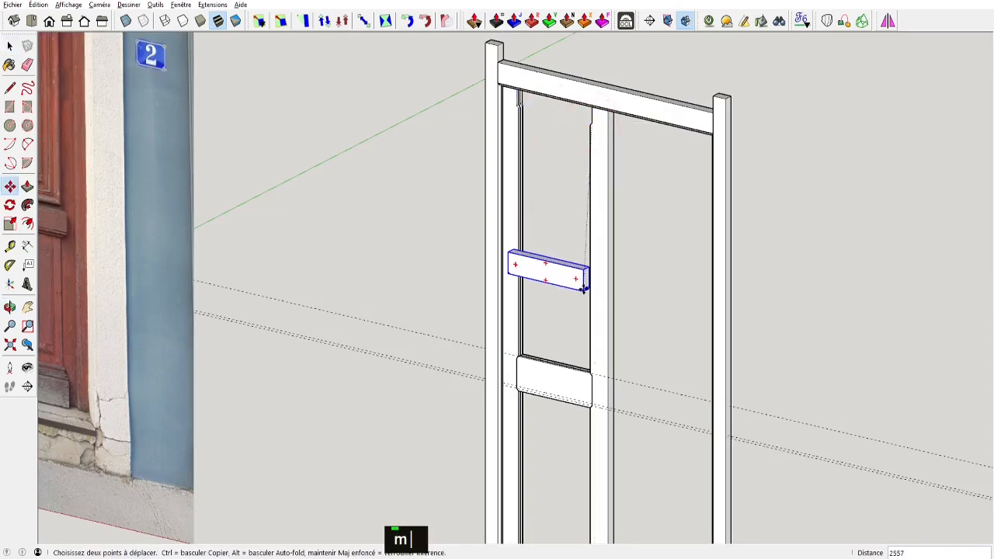
{"action": "middle_click_drag", "start_coordinate": [583, 428], "coordinate": [606, 166], "text": "shift"}
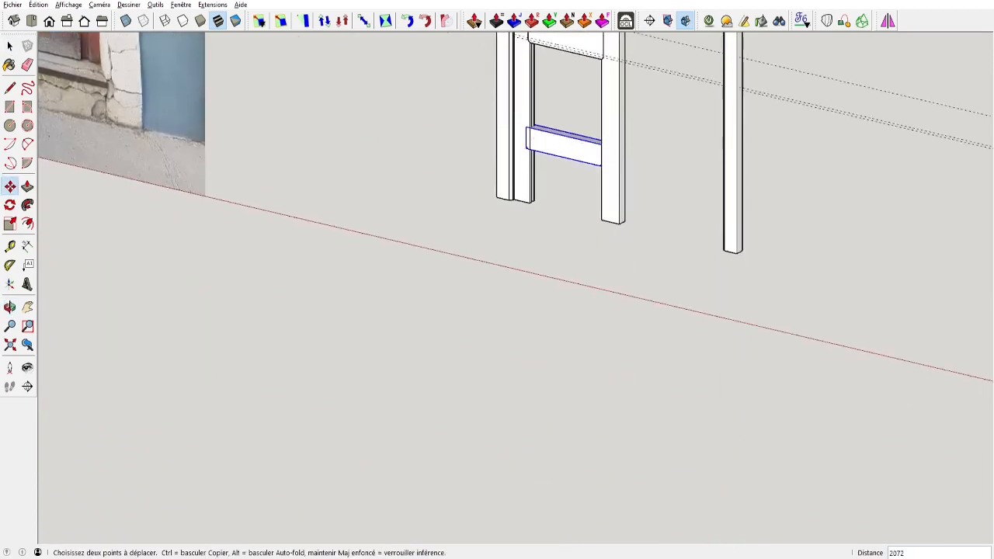
Mirror the lowered rail vertically so its moulded edge faces upward
{"action": "left_click", "coordinate": [888, 21]}
{"action": "key", "text": "Right"}
{"action": "scroll", "coordinate": [557, 164], "scroll_direction": "up", "scroll_amount": 5}
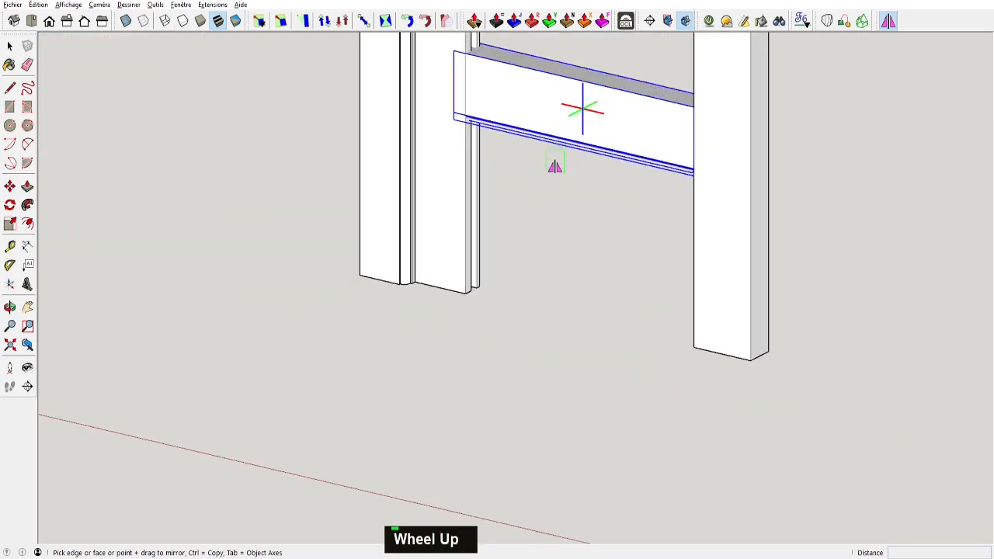
{"action": "key", "text": "Up"}
{"action": "key", "text": "space"}
Check the rail's corner against the stile and consult the moulding section drawing for the bottom rail
{"action": "middle_click", "coordinate": [448, 132]}
{"action": "key", "text": "m"}
{"action": "scroll", "coordinate": [440, 58], "scroll_direction": "up", "scroll_amount": 4}
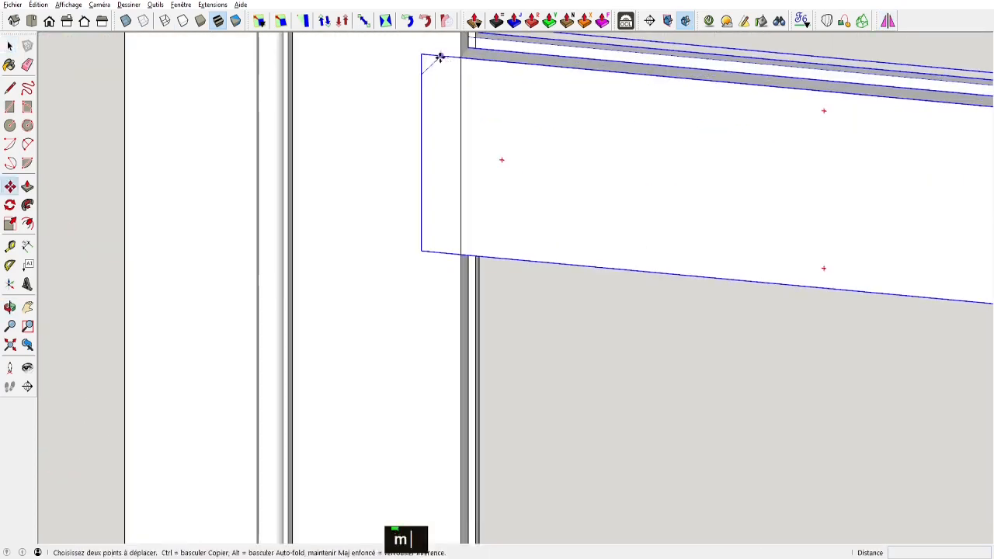
{"action": "scroll", "coordinate": [441, 58], "scroll_direction": "down", "scroll_amount": 5}
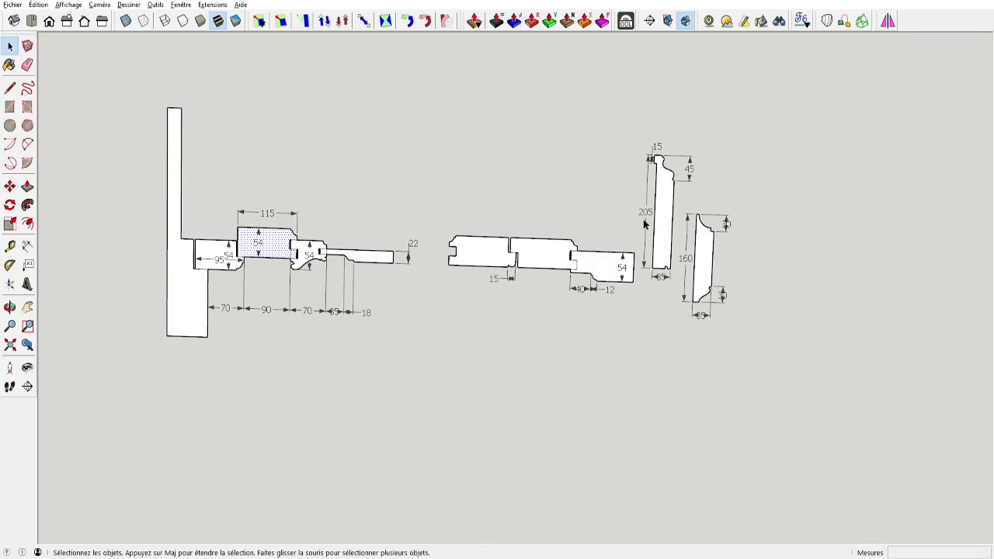
{"action": "key", "text": "alt+Tab"}
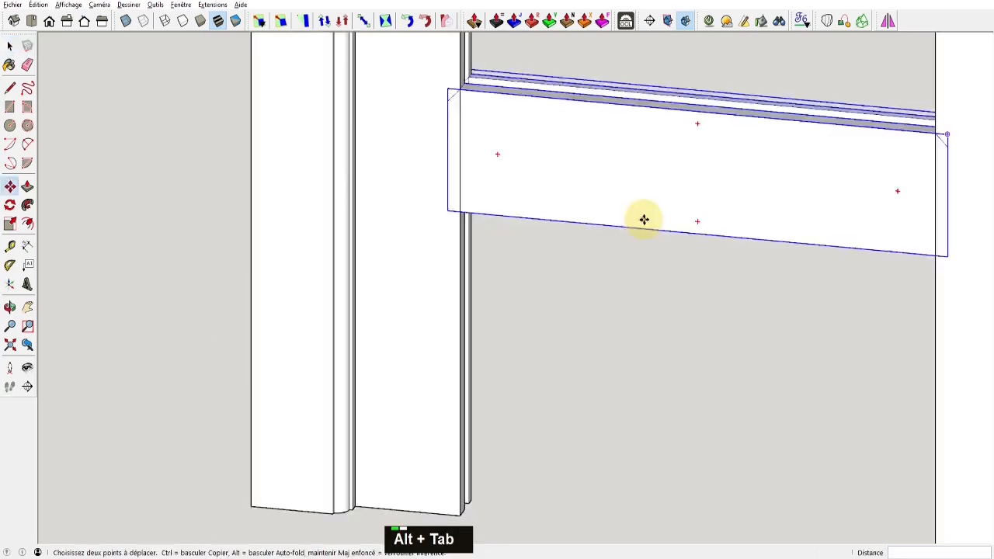
{"action": "scroll", "coordinate": [571, 223], "scroll_direction": "down", "scroll_amount": 2}
{"action": "middle_click_drag", "start_coordinate": [568, 224], "coordinate": [606, 184], "text": "shift"}
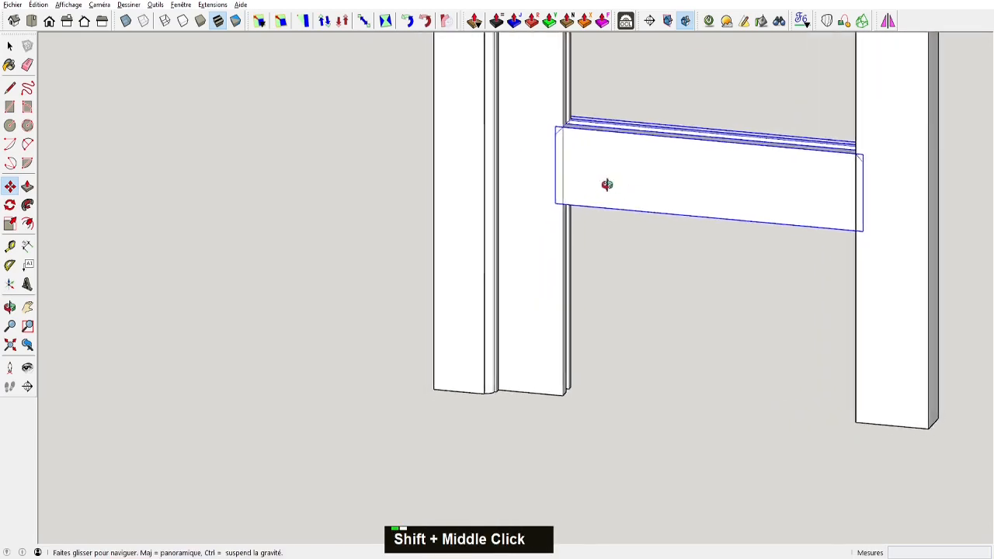
Push the bottom face of the grooved stile up 5 mm
{"action": "key", "text": "space"}
{"action": "middle_click_drag", "start_coordinate": [566, 299], "coordinate": [543, 344]}
{"action": "scroll", "coordinate": [544, 345], "scroll_direction": "up", "scroll_amount": 3}
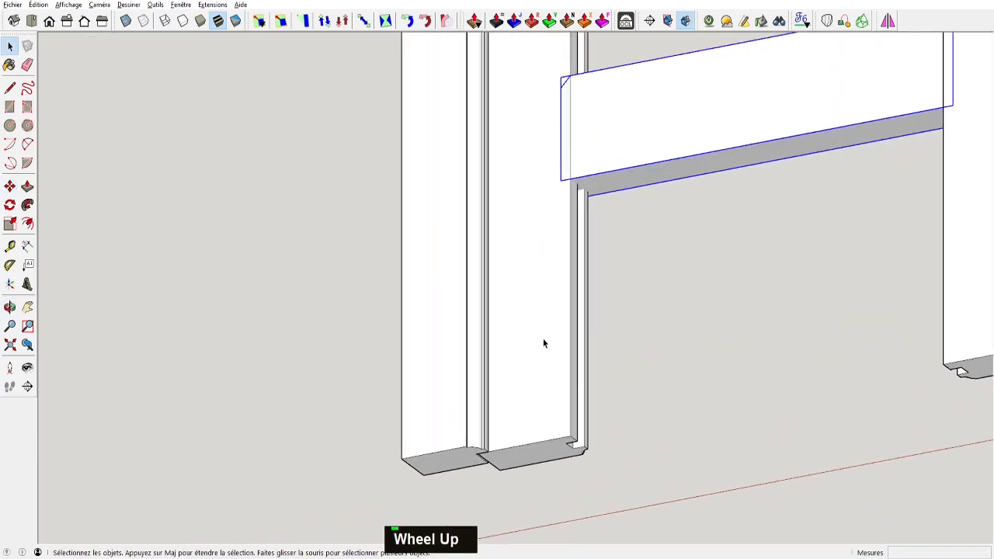
{"action": "double_click", "coordinate": [536, 448]}
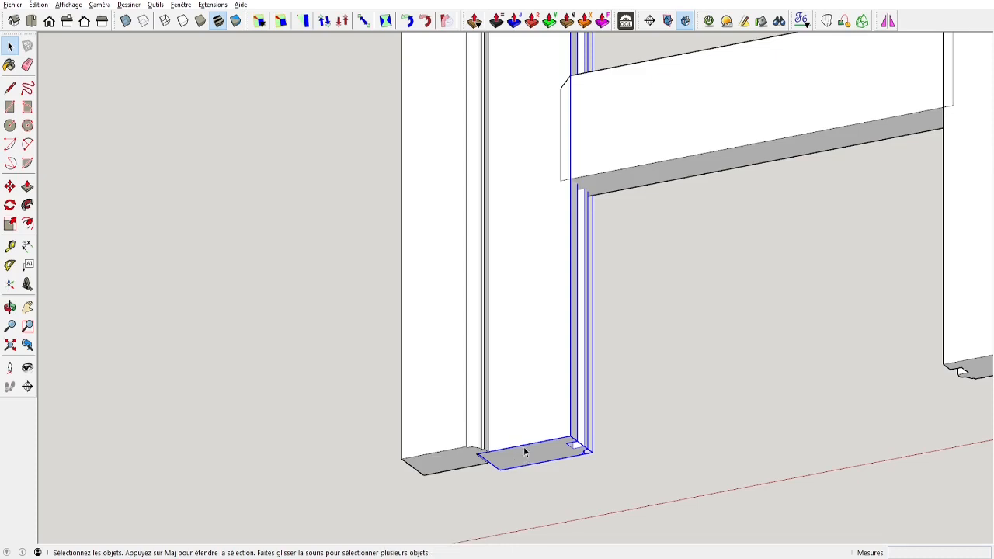
{"action": "scroll", "coordinate": [519, 450], "scroll_direction": "up", "scroll_amount": 3}
{"action": "double_click", "coordinate": [536, 468]}
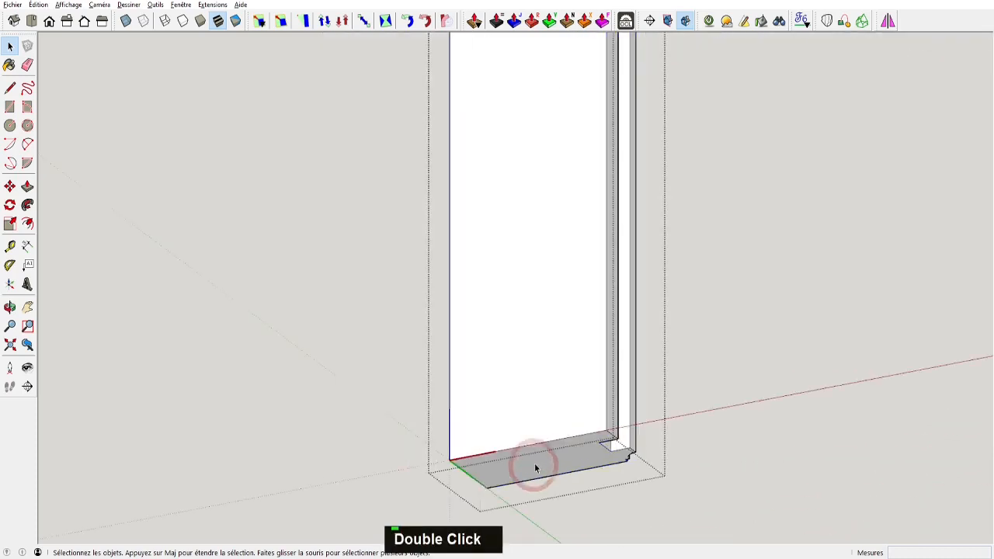
{"action": "key", "text": "p"}
{"action": "left_click_drag", "start_coordinate": [536, 466], "coordinate": [535, 448]}
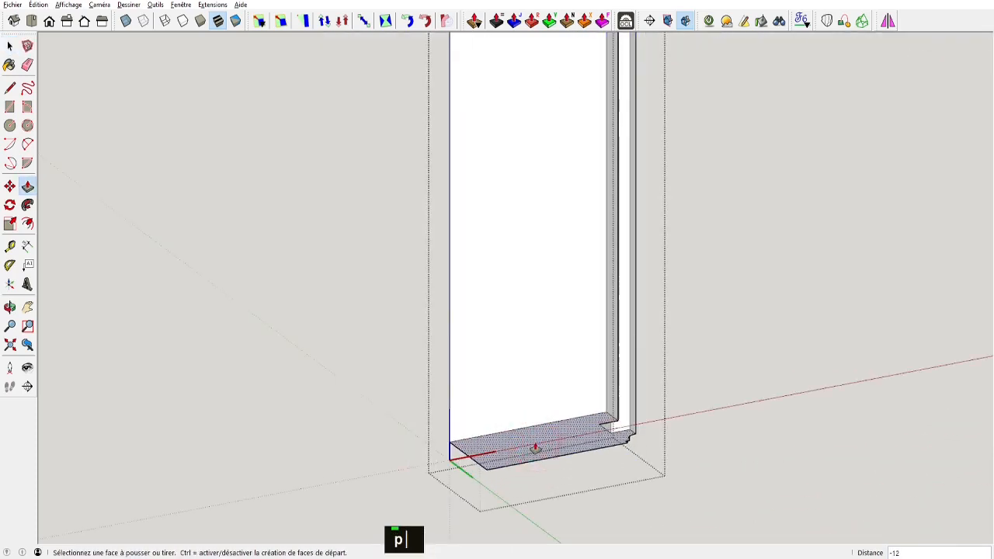
{"action": "type", "text": "5"}
{"action": "key", "text": "Return"}
{"action": "key", "text": "space"}
Move the bottom rail down so its lower corner meets the stile's bottom end
{"action": "left_click", "coordinate": [648, 376]}
{"action": "scroll", "coordinate": [648, 375], "scroll_direction": "down", "scroll_amount": 4}
{"action": "key", "text": "m"}
{"action": "left_click", "coordinate": [618, 160]}
{"action": "left_click", "coordinate": [613, 403]}
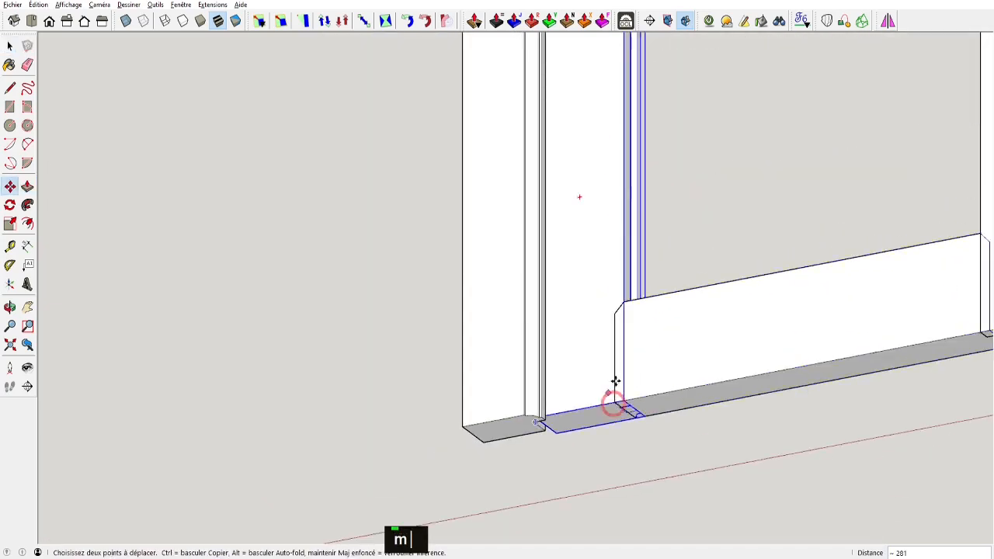
Consult the section drawing and place a horizontal guide 205 mm above the stile's bottom edge
{"action": "key", "text": "alt+Tab"}
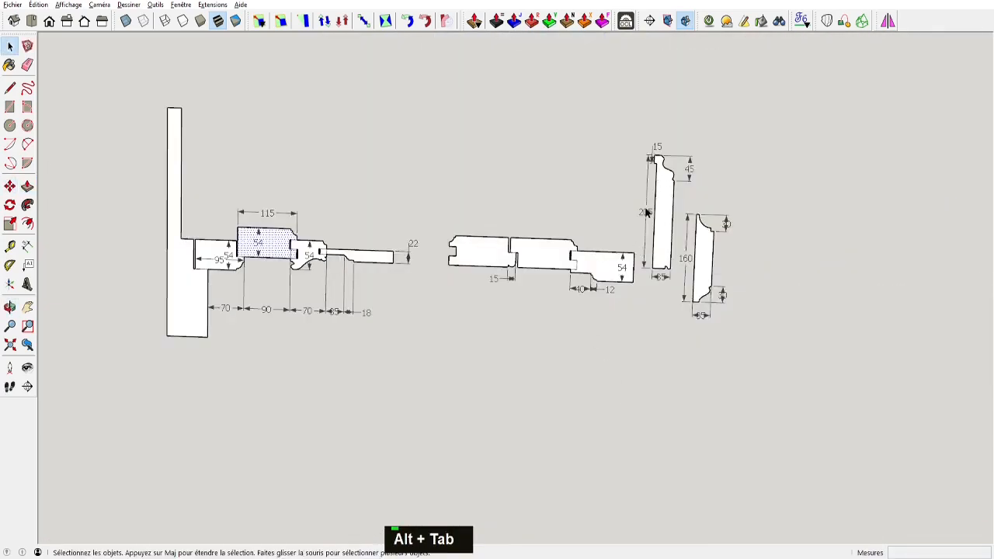
{"action": "key", "text": "alt+Tab"}
{"action": "middle_click_drag", "start_coordinate": [549, 411], "coordinate": [576, 410]}
{"action": "key", "text": "t"}
{"action": "left_click", "coordinate": [579, 407]}
{"action": "type", "text": "127"}
{"action": "key", "text": "Return"}
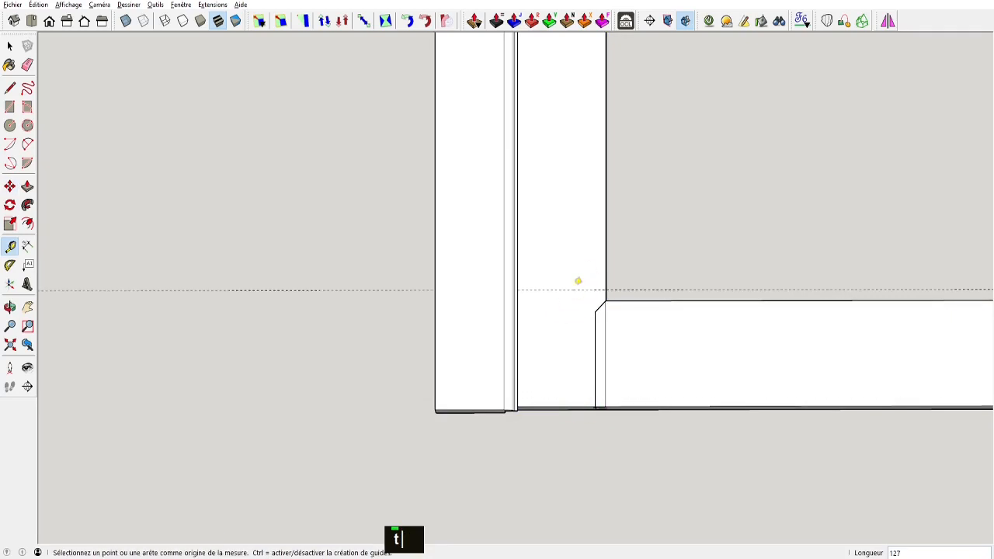
{"action": "type", "text": "205"}
{"action": "key", "text": "Return"}
Switch to the Photos app and examine the reference pictures of the door's lower moulding
{"action": "key", "text": "alt+Tab"}
{"action": "key", "text": "alt+Tab"}
{"action": "key", "text": "alt+Tab"}
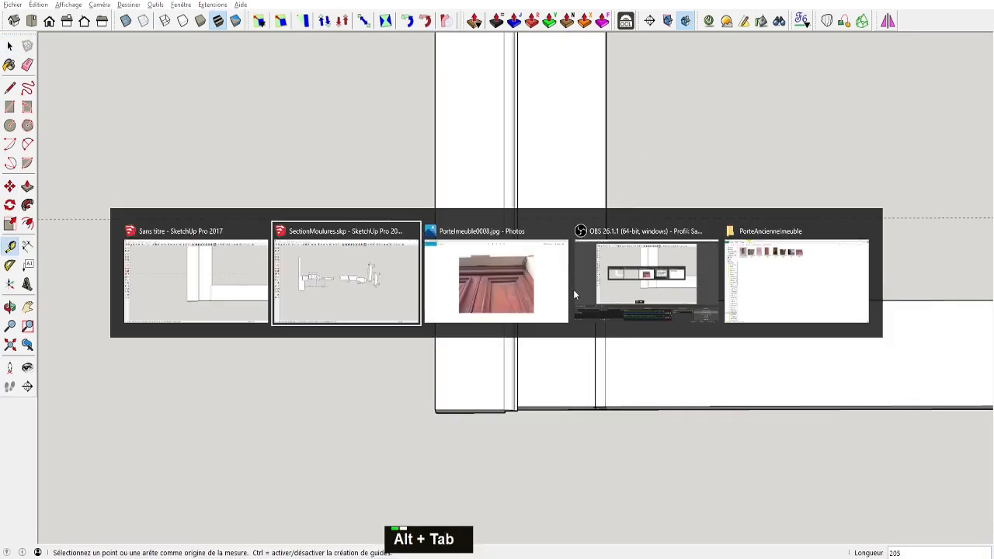
{"action": "key", "text": "alt+Tab"}
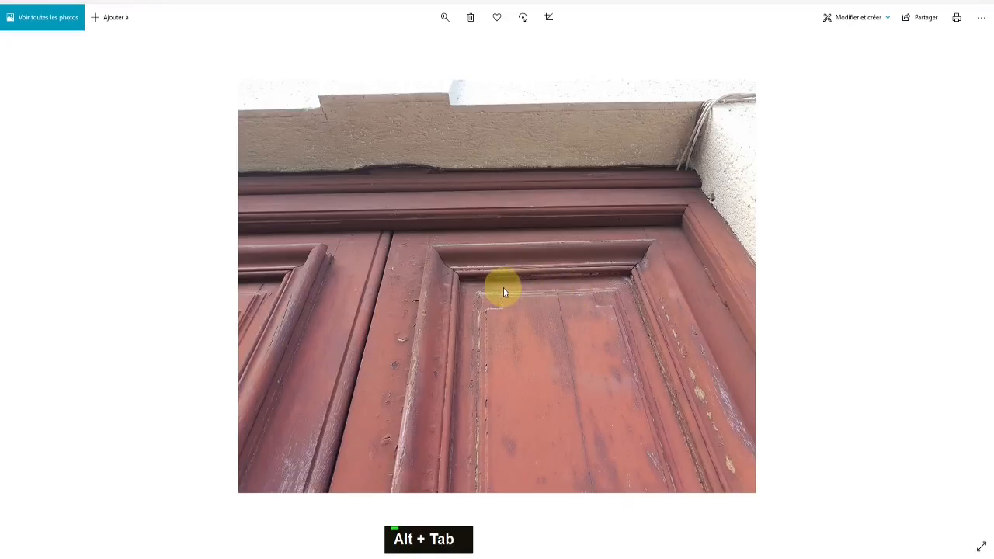
{"action": "key", "text": "Left"}
{"action": "key", "text": "Left"}
{"action": "key", "text": "Right"}
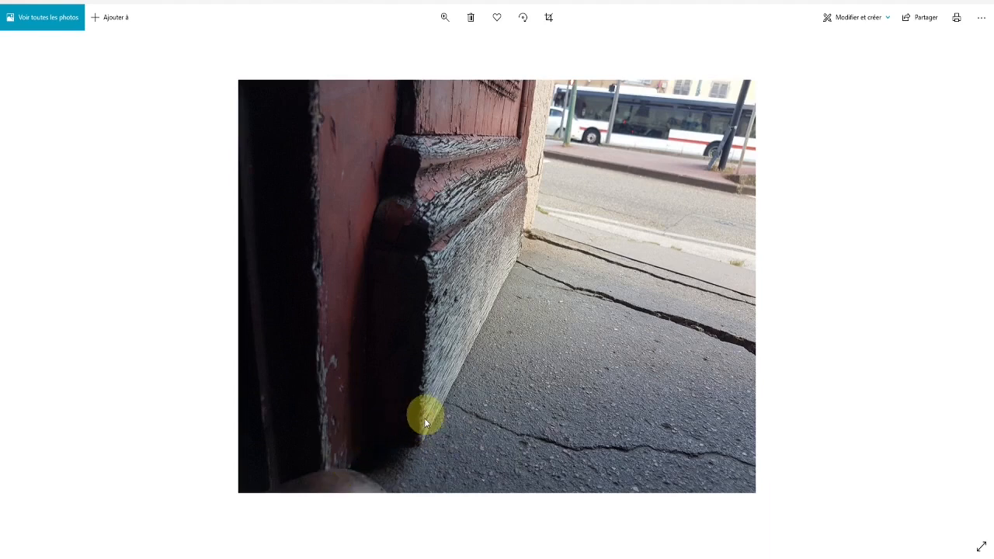
Return to the door model in SketchUp and try to offset another horizontal guide from the 205 mm guide
{"action": "key", "text": "alt+Tab"}
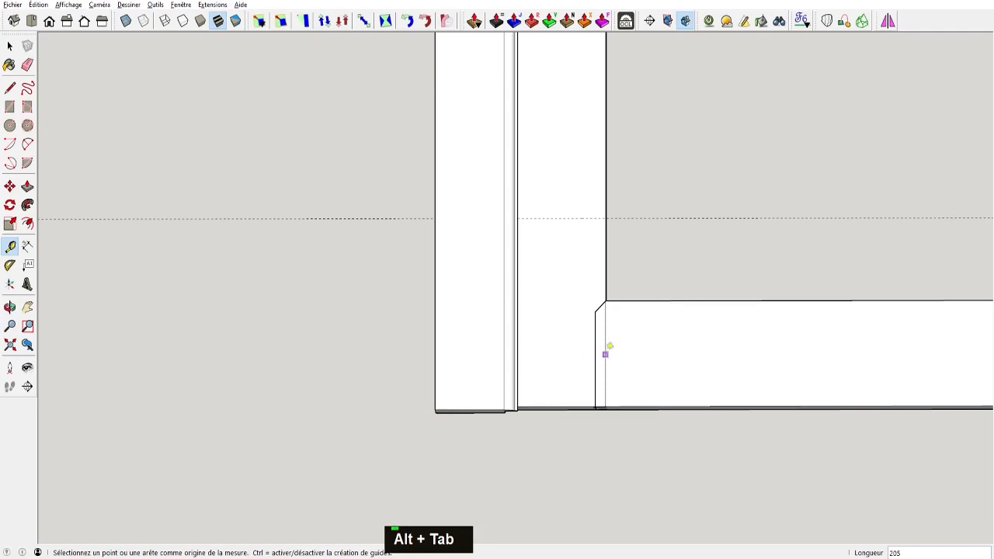
{"action": "left_click", "coordinate": [584, 217]}
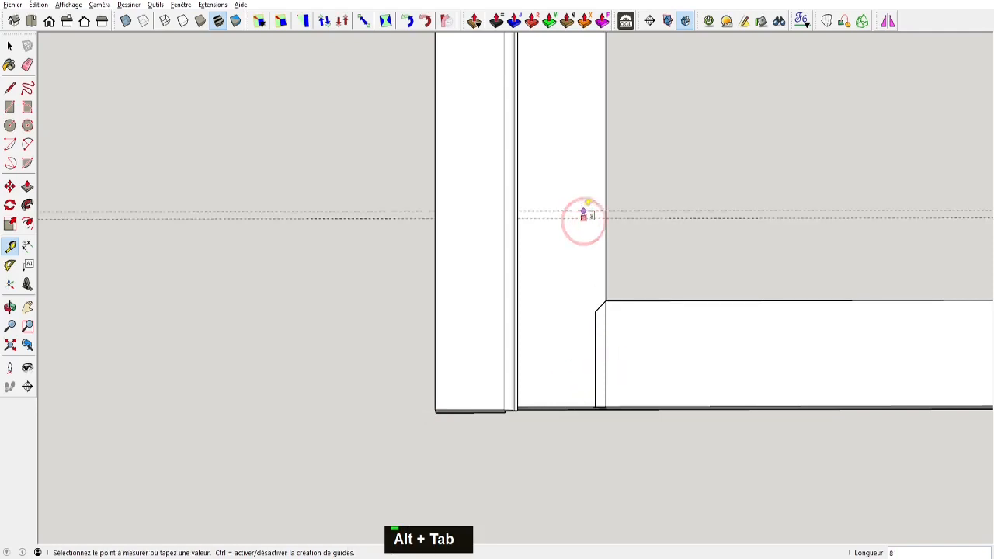
{"action": "key", "text": "space"}
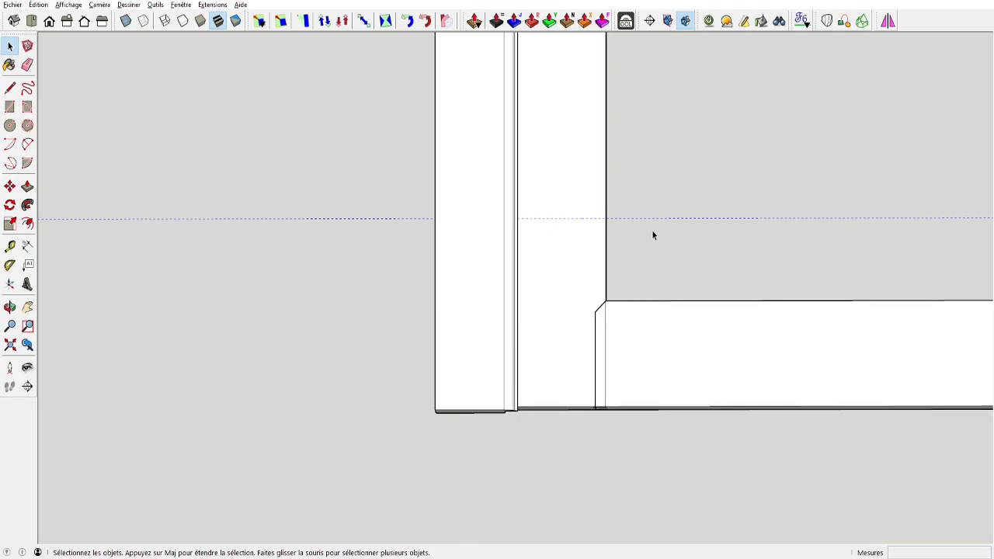
Move the horizontal guide up by 5 mm and make the bottom rail a unique component
{"action": "key", "text": "m"}
{"action": "left_click", "coordinate": [652, 231]}
{"action": "type", "text": "5"}
{"action": "key", "text": "Return"}
{"action": "key", "text": "space"}
{"action": "right_click", "coordinate": [572, 310]}
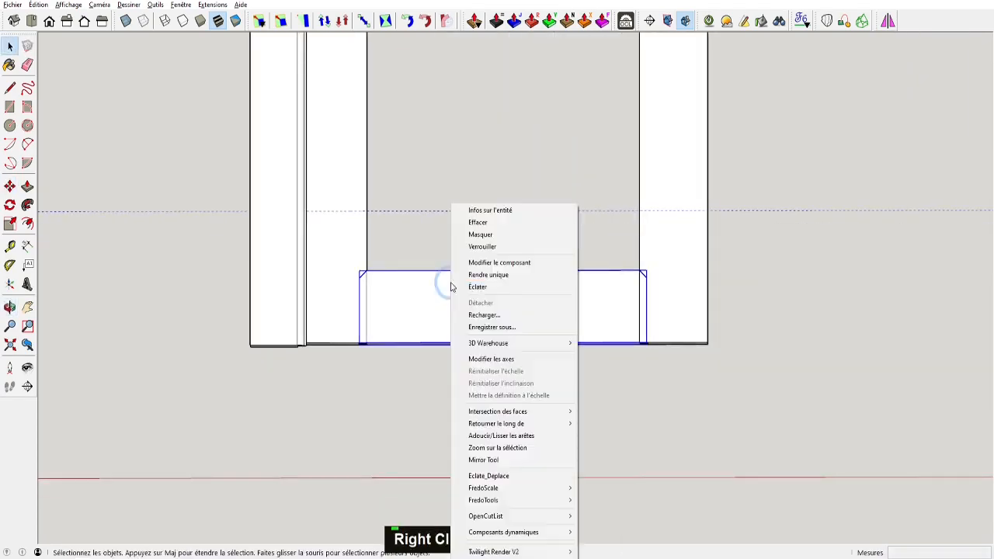
{"action": "left_click", "coordinate": [432, 281]}
{"action": "middle_click", "coordinate": [433, 282]}
Try to stretch the bottom rail upward with a value of 12
{"action": "left_click", "coordinate": [342, 20]}
{"action": "left_click_drag", "start_coordinate": [503, 271], "coordinate": [792, 216]}
{"action": "left_click", "coordinate": [504, 212]}
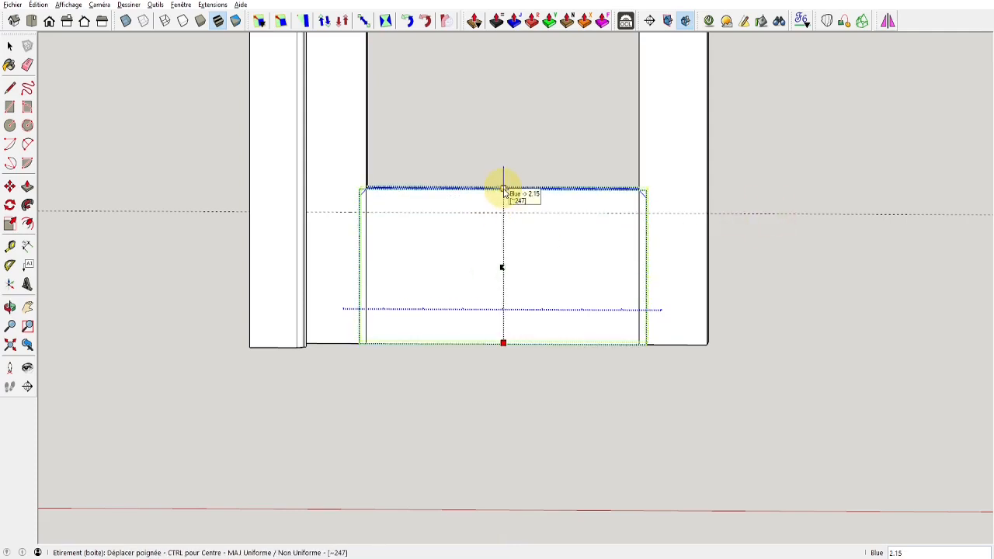
{"action": "type", "text": "12"}
{"action": "key", "text": "Return"}
{"action": "key", "text": "ctrl+z"}
Stretch the bottom rail's upper edge up to the horizontal guide
{"action": "left_click_drag", "start_coordinate": [503, 270], "coordinate": [737, 215]}
{"action": "key", "text": "ctrl"}
{"action": "key", "text": "space"}
Move the bottom rail's moulded upper edge 12 mm higher inside its component
{"action": "double_click", "coordinate": [388, 239]}
{"action": "left_click_drag", "start_coordinate": [323, 177], "coordinate": [695, 259]}
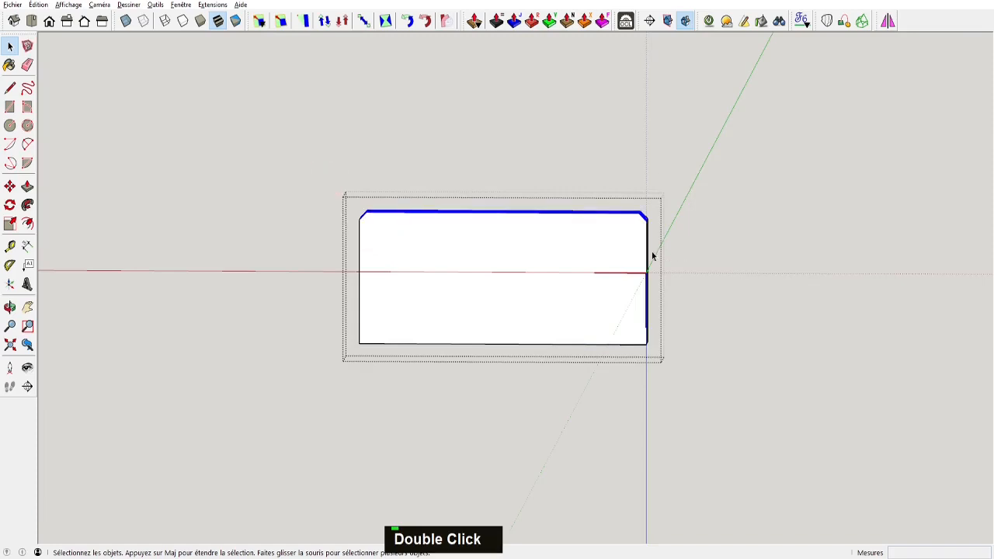
{"action": "key", "text": "m"}
{"action": "left_click", "coordinate": [608, 244]}
{"action": "type", "text": "12"}
{"action": "key", "text": "Return"}
{"action": "key", "text": "space"}
Copy the bottom rail's end geometry and paste it in place inside the left stile component
{"action": "left_click", "coordinate": [324, 162]}
{"action": "middle_click_drag", "start_coordinate": [324, 162], "coordinate": [497, 301]}
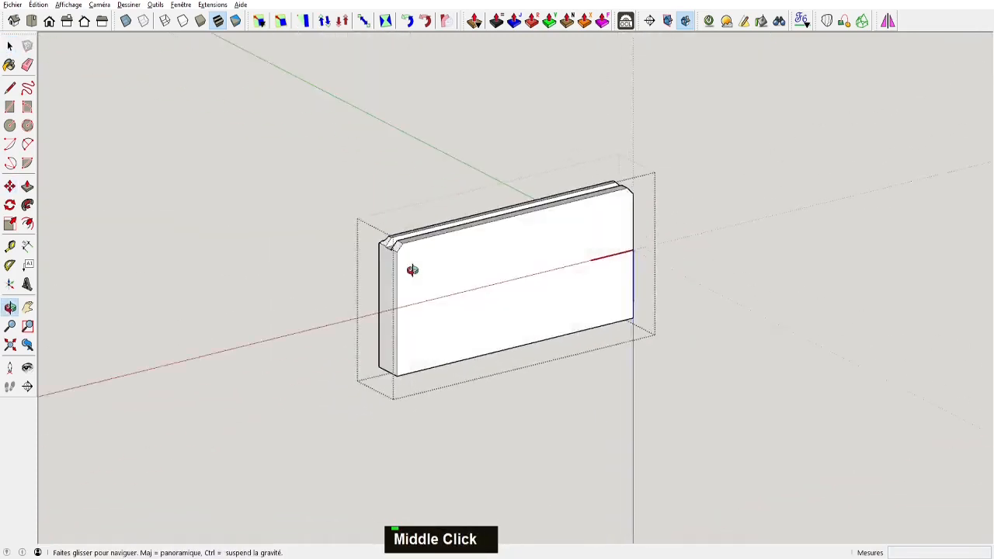
{"action": "key", "text": "space"}
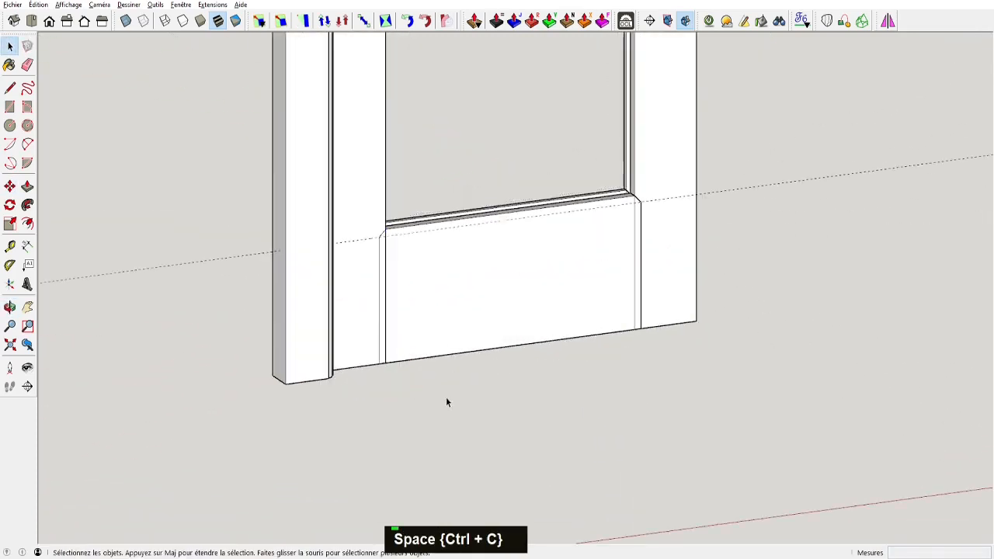
{"action": "double_click", "coordinate": [362, 303]}
{"action": "key", "text": "ctrl+b"}
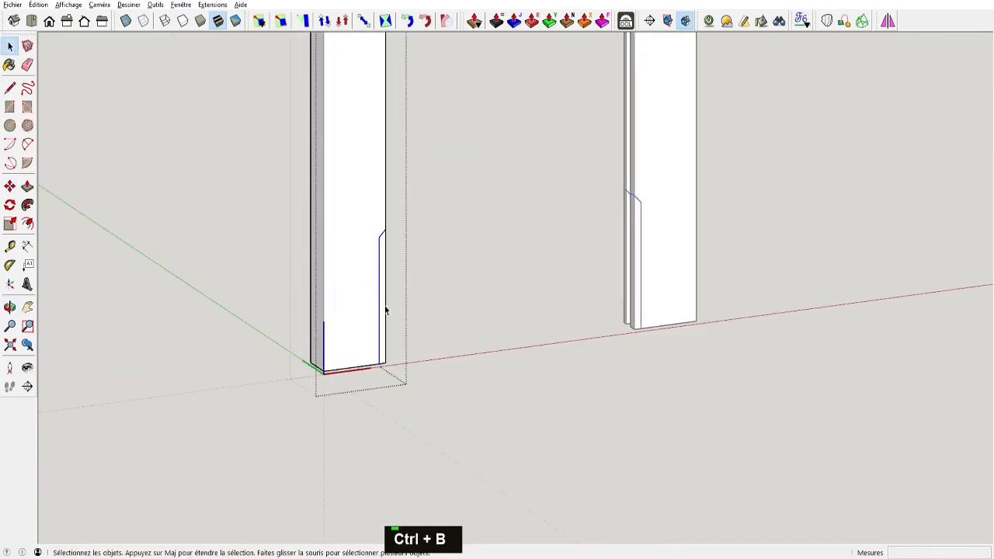
{"action": "scroll", "coordinate": [383, 382], "scroll_direction": "up", "scroll_amount": 3}
{"action": "mouse_move", "coordinate": [383, 384]}
{"action": "middle_mouse_down"}
{"action": "mouse_move", "coordinate": [244, 309]}
{"action": "mouse_move", "coordinate": [479, 337]}
{"action": "mouse_move", "coordinate": [417, 334]}
{"action": "mouse_move", "coordinate": [582, 215]}
{"action": "mouse_move", "coordinate": [519, 427]}
{"action": "middle_mouse_up"}
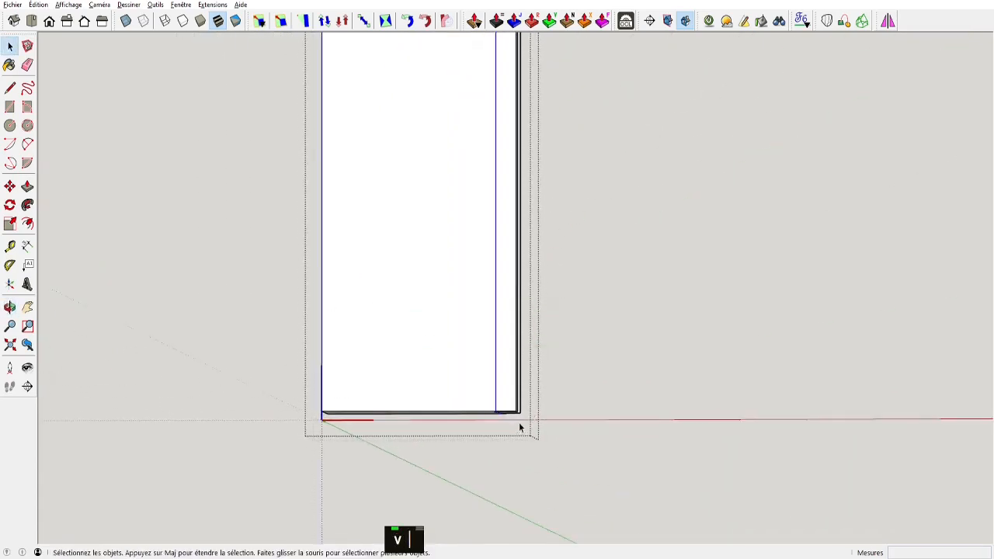
Delete the surplus faces and edges beside the pasted rail outline at the stile's lower end
{"action": "scroll", "coordinate": [502, 360], "scroll_direction": "up", "scroll_amount": 3}
{"action": "scroll", "coordinate": [482, 415], "scroll_direction": "up", "scroll_amount": 2}
{"action": "key", "text": "Delete"}
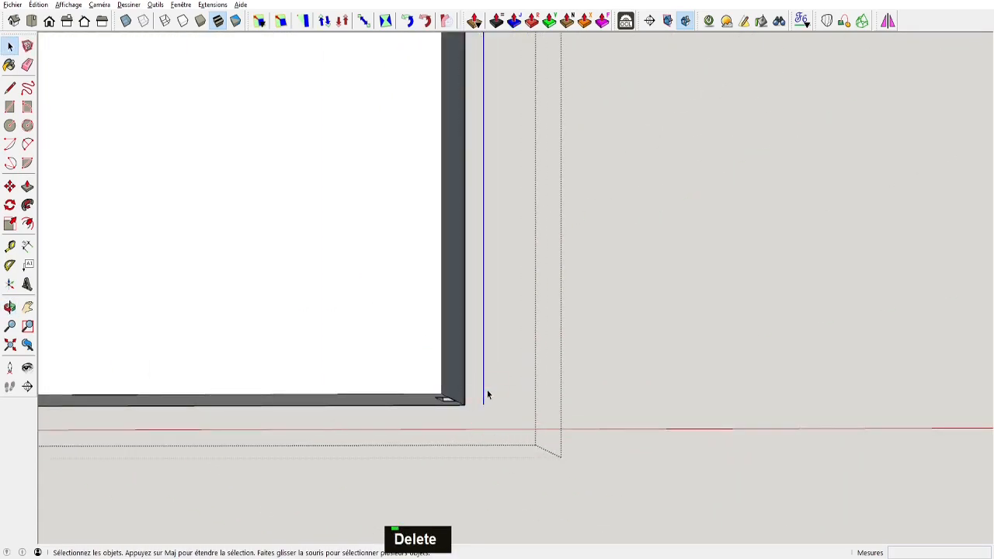
{"action": "key", "text": "Delete"}
Close the open faces of the stile's bottom rail notch with a rectangle and erase the leftover edges
{"action": "middle_click_drag", "start_coordinate": [487, 392], "coordinate": [380, 272]}
{"action": "middle_click_drag", "start_coordinate": [381, 271], "coordinate": [466, 273], "text": "shift"}
{"action": "key", "text": "r"}
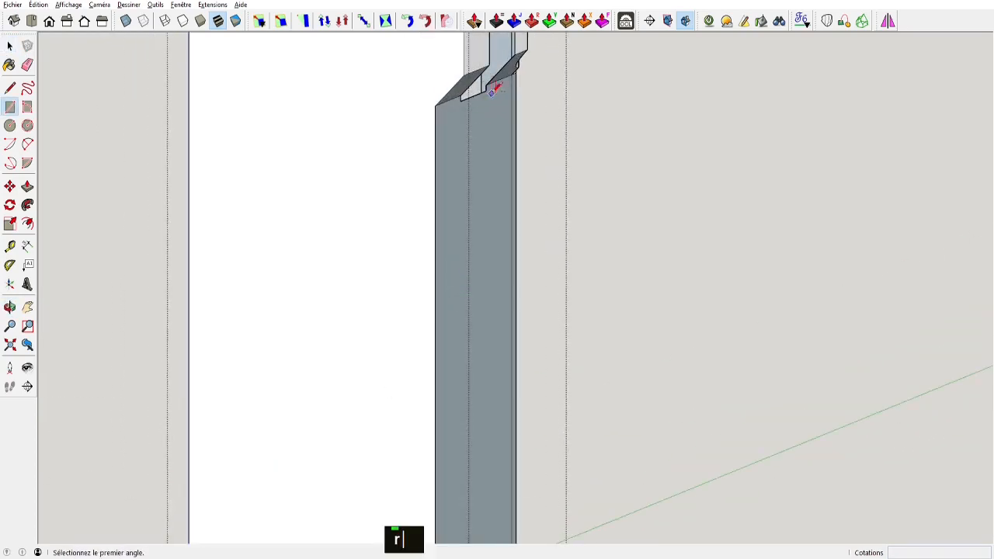
{"action": "middle_click_drag", "start_coordinate": [497, 86], "coordinate": [466, 282]}
{"action": "middle_click_drag", "start_coordinate": [491, 243], "coordinate": [517, 255]}
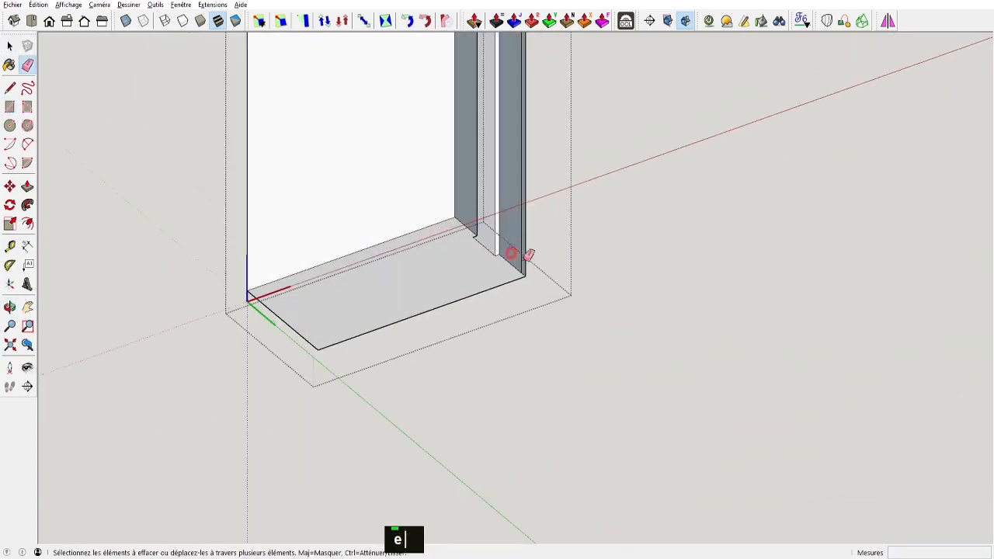
{"action": "scroll", "coordinate": [517, 233], "scroll_direction": "down", "scroll_amount": 2}
{"action": "middle_click_drag", "start_coordinate": [518, 210], "coordinate": [455, 222]}
Reverse the stile's groove face above the notch and correct the neighbouring face orientation
{"action": "key", "text": "space"}
{"action": "right_click", "coordinate": [462, 209]}
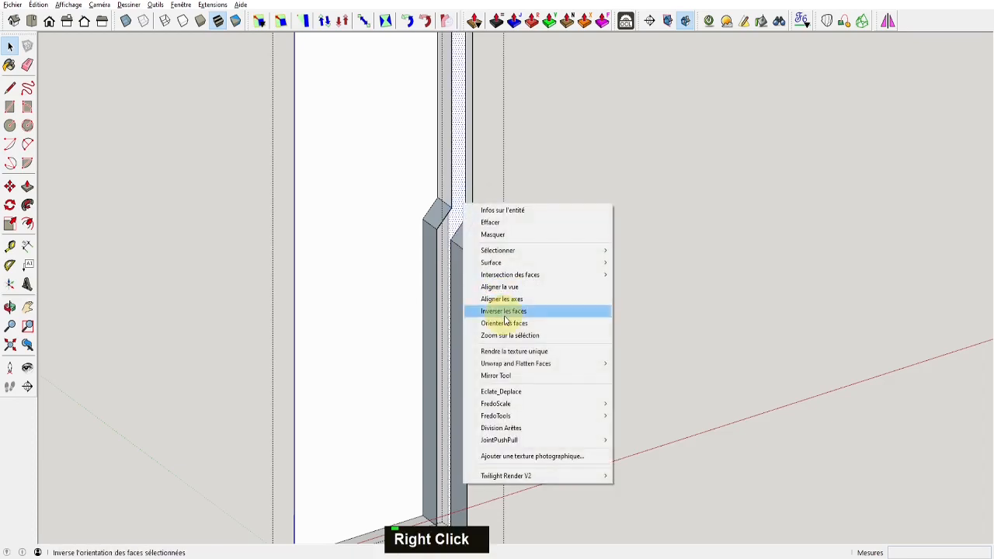
{"action": "right_click", "coordinate": [470, 208]}
{"action": "left_click", "coordinate": [511, 332]}
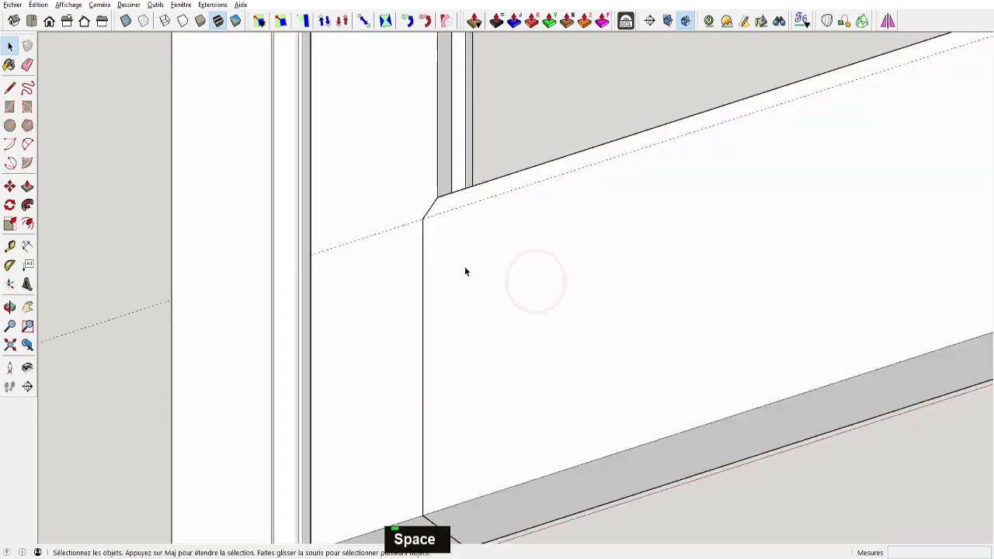
Examine the whole door leaf, checking how the middle and bottom rails fit between the stiles
{"action": "scroll", "coordinate": [391, 269], "scroll_direction": "down", "scroll_amount": 2}
{"action": "scroll", "coordinate": [512, 317], "scroll_direction": "down", "scroll_amount": 2}
{"action": "middle_click_drag", "start_coordinate": [512, 320], "coordinate": [537, 428]}
{"action": "scroll", "coordinate": [477, 154], "scroll_direction": "down", "scroll_amount": 3}
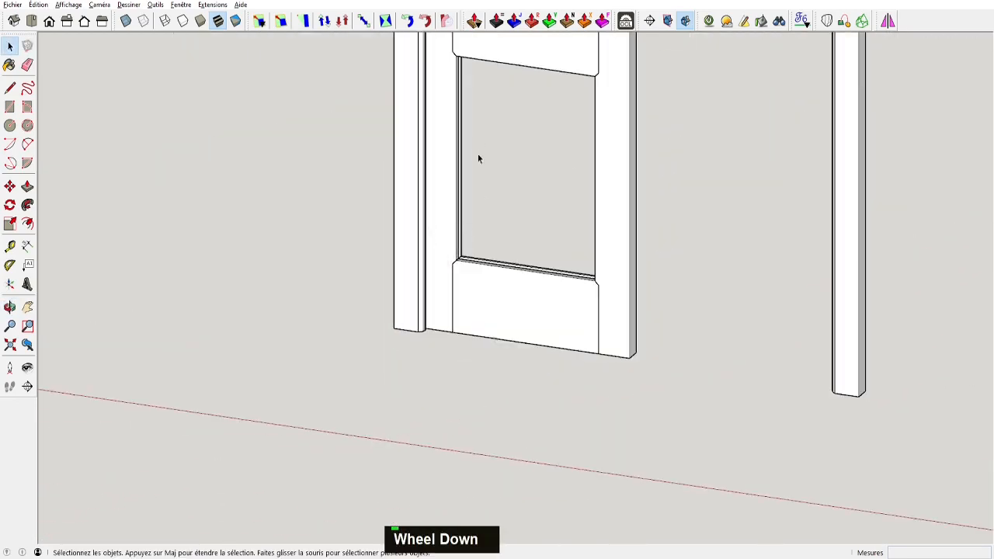
{"action": "scroll", "coordinate": [539, 430], "scroll_direction": "down", "scroll_amount": 3, "text": "shift"}
{"action": "key", "text": "space"}
{"action": "middle_click_drag", "start_coordinate": [434, 228], "coordinate": [483, 189]}
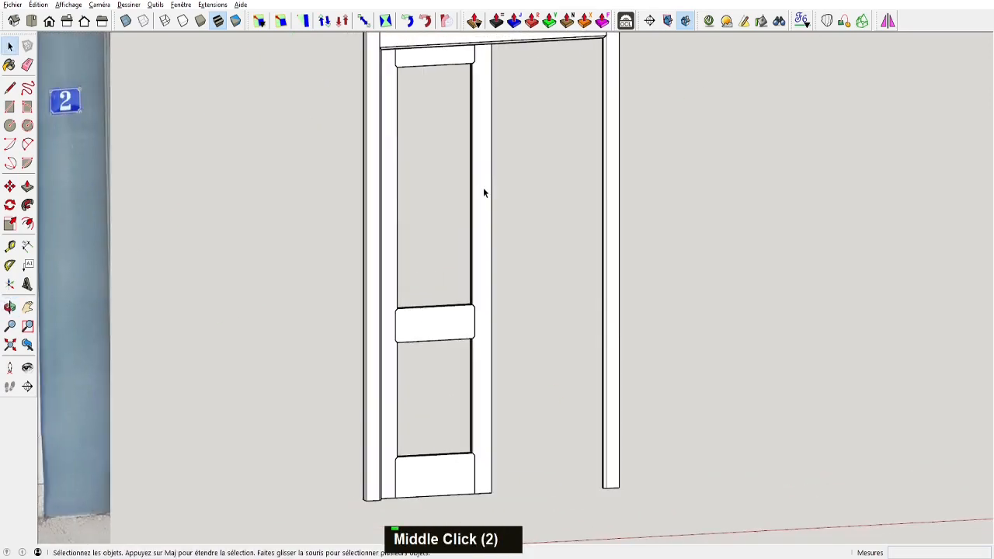
{"action": "middle_click_drag", "start_coordinate": [431, 94], "coordinate": [432, 296], "text": "shift"}
Examine the stile and panel joints in the moulding section drawing, and return to the PorteImmeubleAncienne02 door model
{"action": "scroll", "coordinate": [413, 248], "scroll_direction": "up", "scroll_amount": 5}
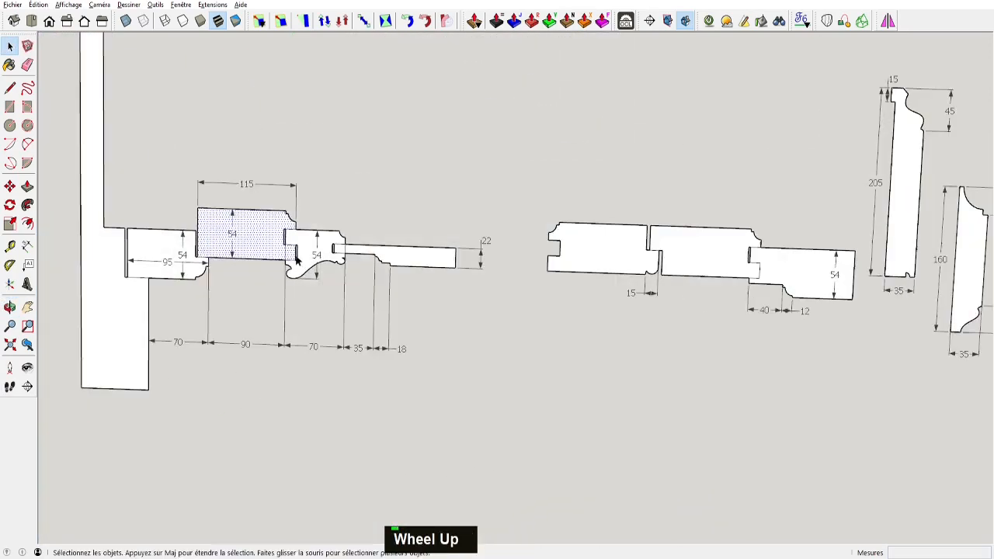
{"action": "scroll", "coordinate": [281, 241], "scroll_direction": "up", "scroll_amount": 3}
{"action": "key", "text": "space"}
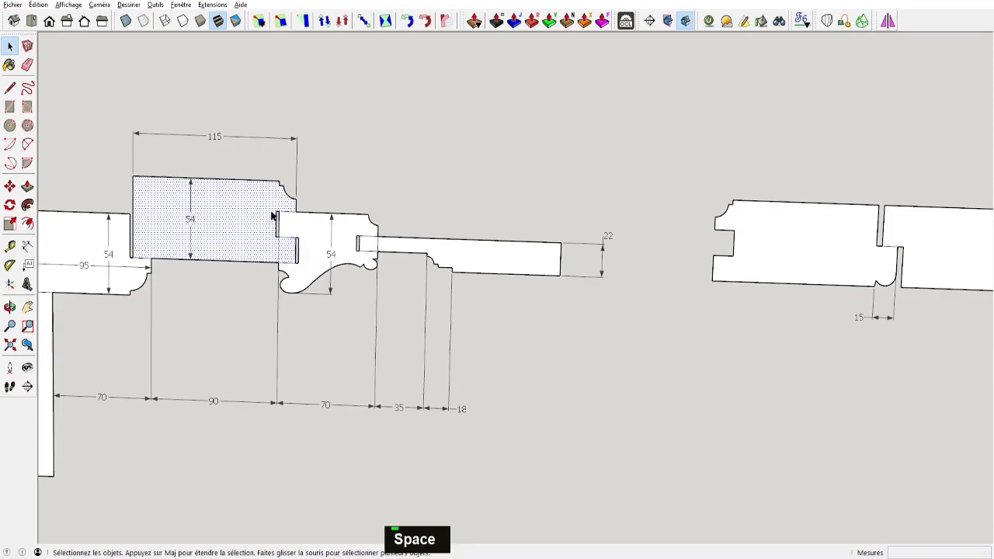
{"action": "key", "text": "alt+Tab"}
{"action": "key", "text": "alt+Tab"}
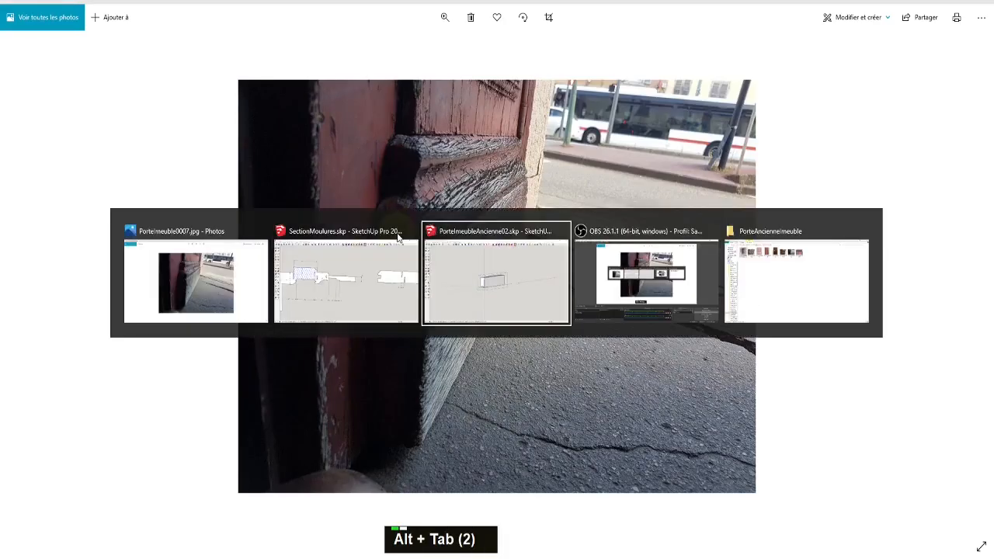
Draw a tenon rectangle on the top rail's end, from the groove's corners up to the rail's upper edge
{"action": "scroll", "coordinate": [378, 258], "scroll_direction": "up", "scroll_amount": 5}
{"action": "key", "text": "r"}
{"action": "left_click", "coordinate": [373, 273]}
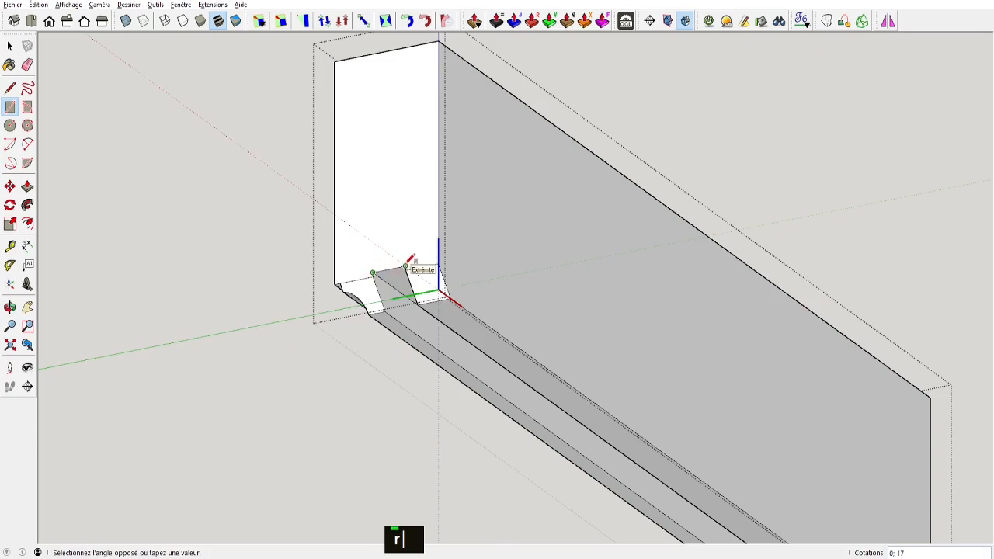
{"action": "left_click", "coordinate": [408, 48]}
Extrude the tenon to the stile's outer edge, showing the rest of the model for reference and hiding it again
{"action": "key", "text": "p"}
{"action": "scroll", "coordinate": [401, 205], "scroll_direction": "down", "scroll_amount": 4}
{"action": "left_click", "coordinate": [402, 207]}
{"action": "key", "text": "u"}
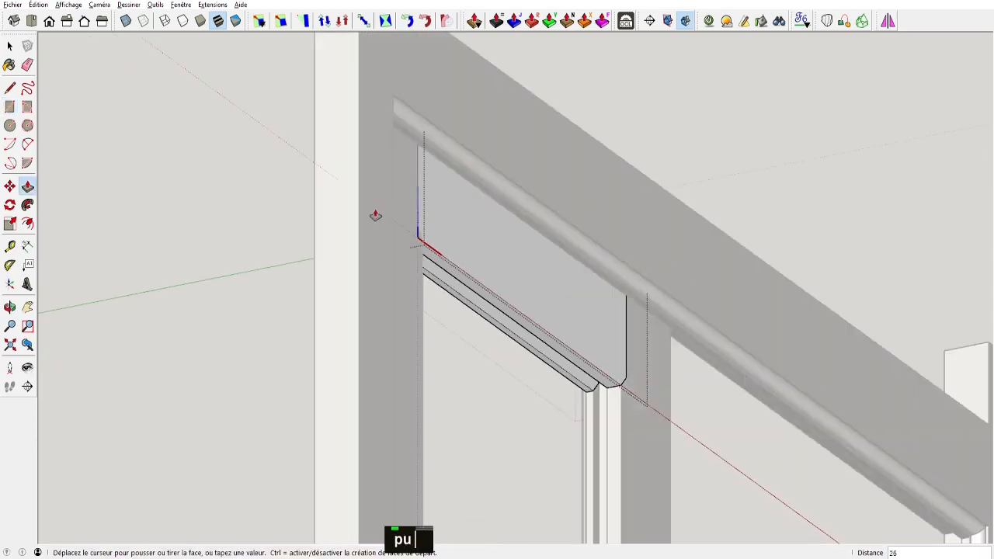
{"action": "middle_click_drag", "start_coordinate": [376, 215], "coordinate": [753, 273]}
{"action": "left_click", "coordinate": [894, 285]}
{"action": "middle_click_drag", "start_coordinate": [894, 284], "coordinate": [256, 339]}
{"action": "key", "text": "space"}
{"action": "double_click", "coordinate": [202, 368]}
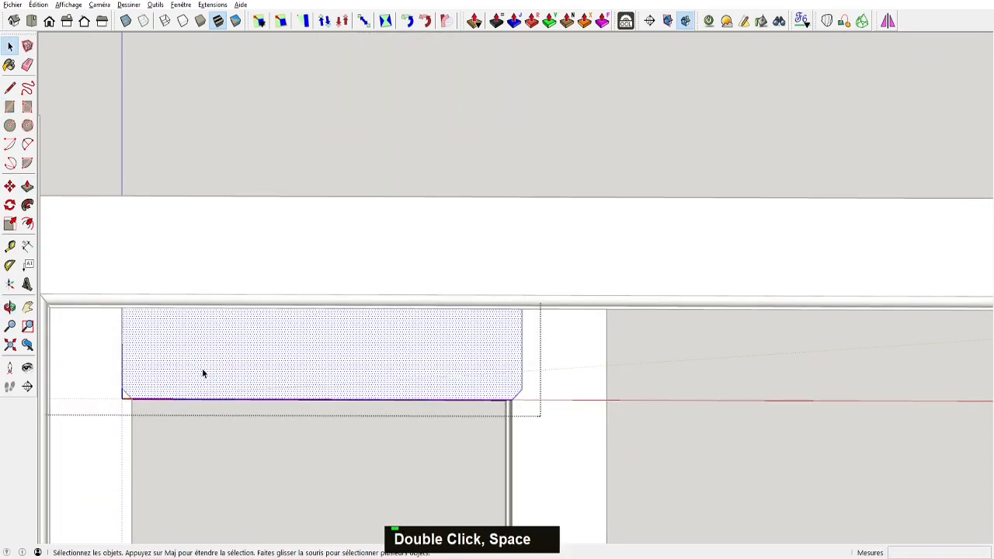
{"action": "key", "text": "u"}
{"action": "scroll", "coordinate": [200, 368], "scroll_direction": "down", "scroll_amount": 2}
{"action": "middle_click_drag", "start_coordinate": [183, 379], "coordinate": [404, 338]}
{"action": "scroll", "coordinate": [374, 296], "scroll_direction": "up", "scroll_amount": 3}
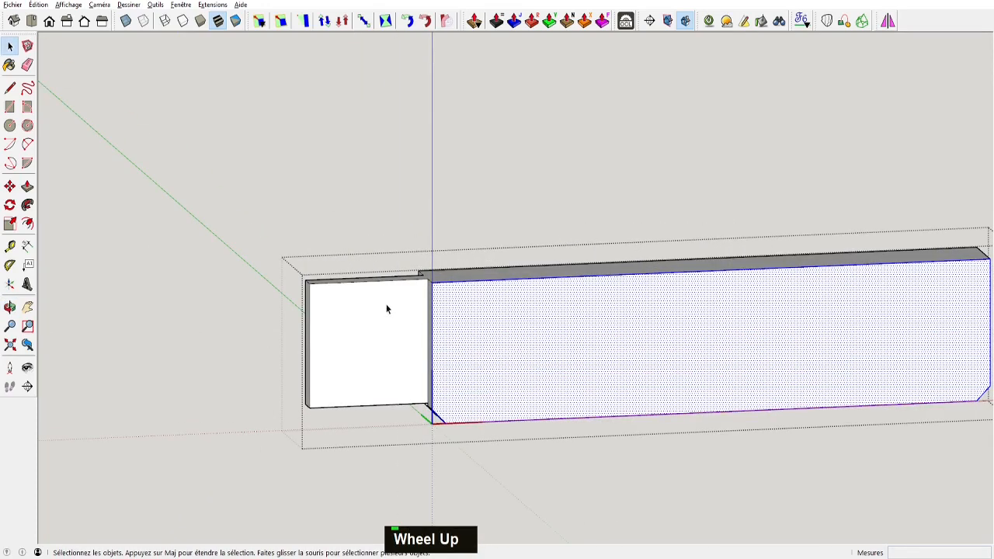
{"action": "key", "text": "t"}
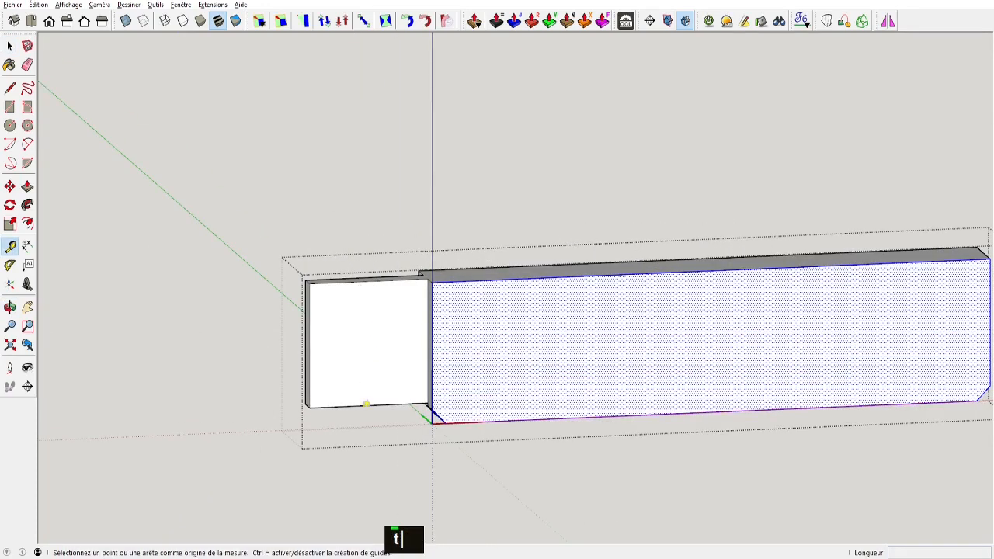
{"action": "left_click", "coordinate": [369, 401]}
{"action": "middle_click_drag", "start_coordinate": [365, 407], "coordinate": [373, 286]}
{"action": "scroll", "coordinate": [386, 278], "scroll_direction": "up", "scroll_amount": 2}
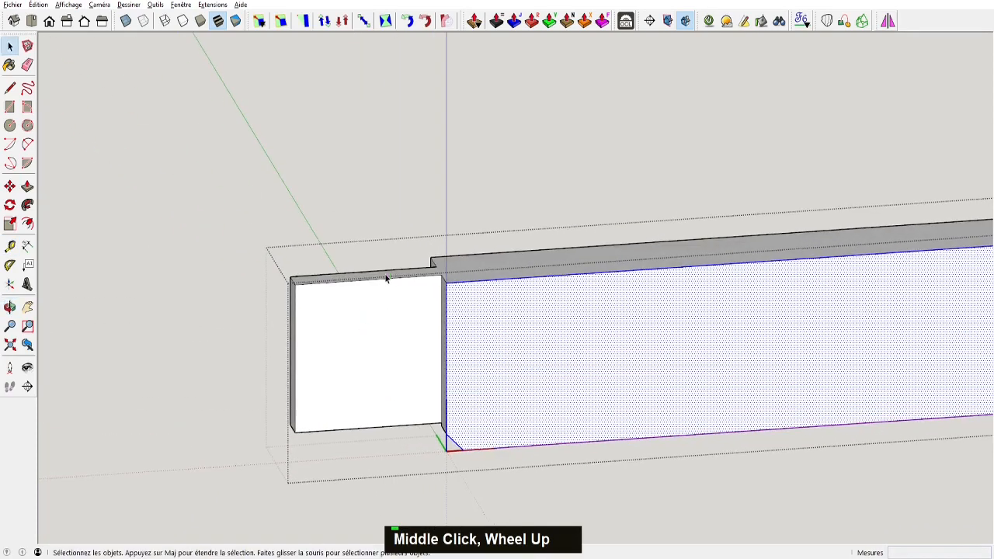
{"action": "scroll", "coordinate": [388, 280], "scroll_direction": "up", "scroll_amount": 2}
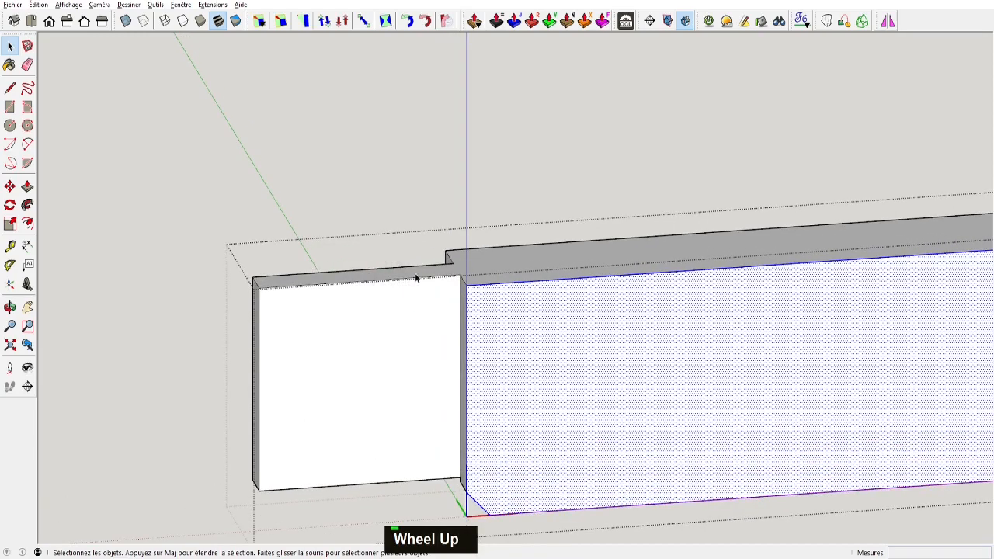
{"action": "middle_click_drag", "start_coordinate": [414, 277], "coordinate": [395, 315]}
Place a guide 12 mm from the tenon's shoulder and split the tenon's upper face with a line along it
{"action": "key", "text": "t"}
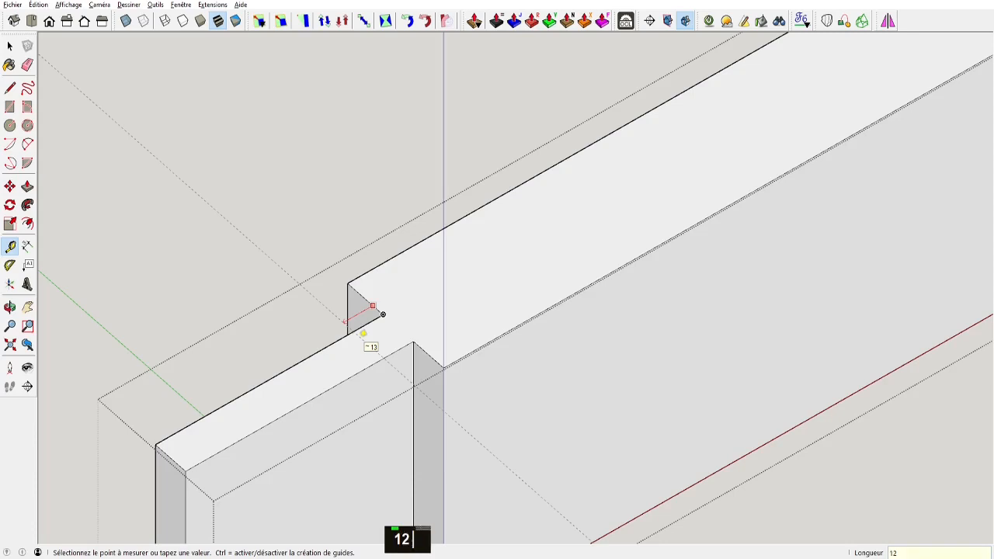
{"action": "key", "text": "Return"}
{"action": "key", "text": "l"}
{"action": "left_click", "coordinate": [361, 327]}
{"action": "left_click", "coordinate": [391, 354]}
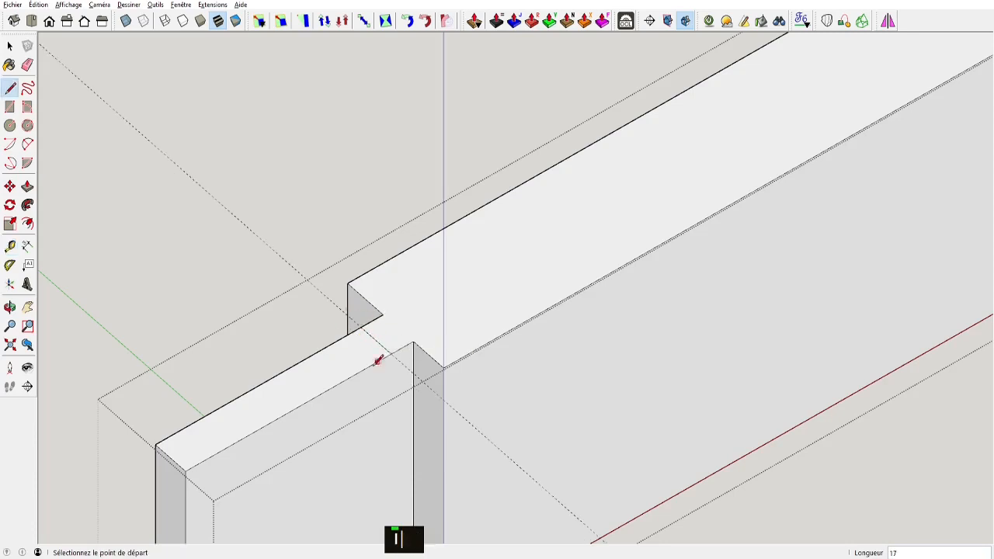
Push the outer part of the tenon's upper face down 35 mm to form a haunch
{"action": "key", "text": "p"}
{"action": "left_click", "coordinate": [344, 363]}
{"action": "type", "text": "35"}
{"action": "key", "text": "Return"}
{"action": "scroll", "coordinate": [341, 410], "scroll_direction": "down", "scroll_amount": 3}
{"action": "middle_click_drag", "start_coordinate": [200, 270], "coordinate": [184, 233]}
Mirror a copy of the haunched tenon about the top rail's midpoint onto its opposite end
{"action": "key", "text": "space"}
{"action": "left_click_drag", "start_coordinate": [143, 169], "coordinate": [356, 183]}
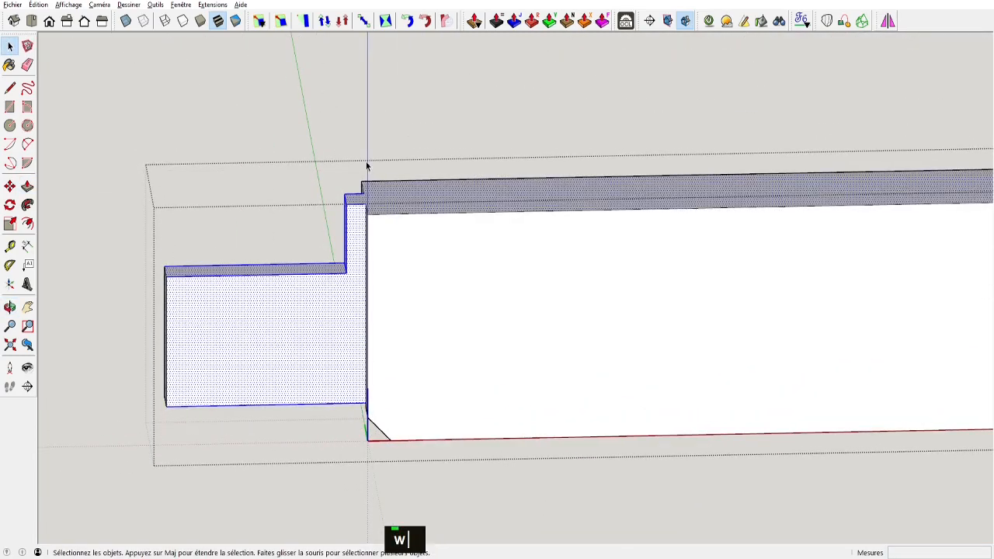
{"action": "scroll", "coordinate": [388, 417], "scroll_direction": "down", "scroll_amount": 3}
{"action": "middle_click_drag", "start_coordinate": [669, 329], "coordinate": [566, 330], "text": "shift"}
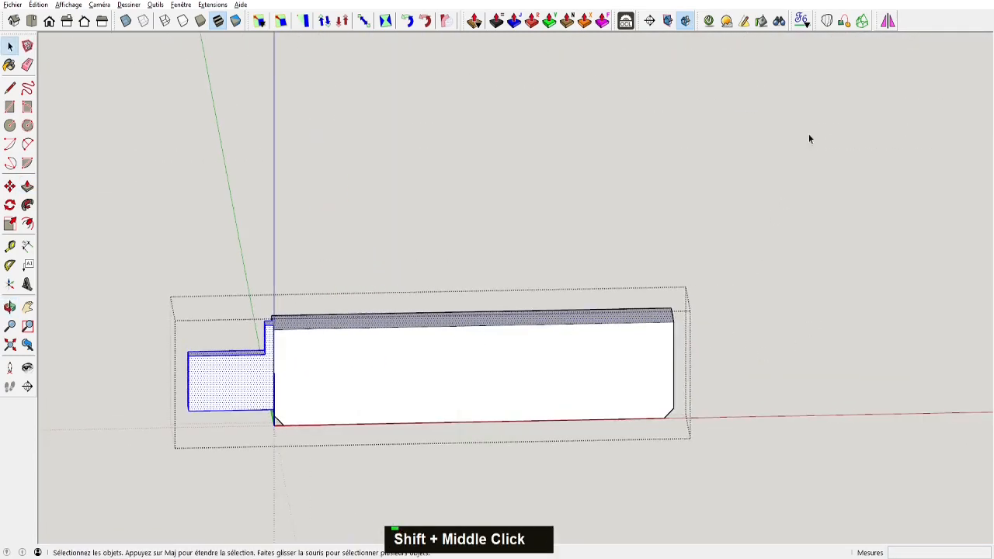
{"action": "left_click", "coordinate": [888, 21]}
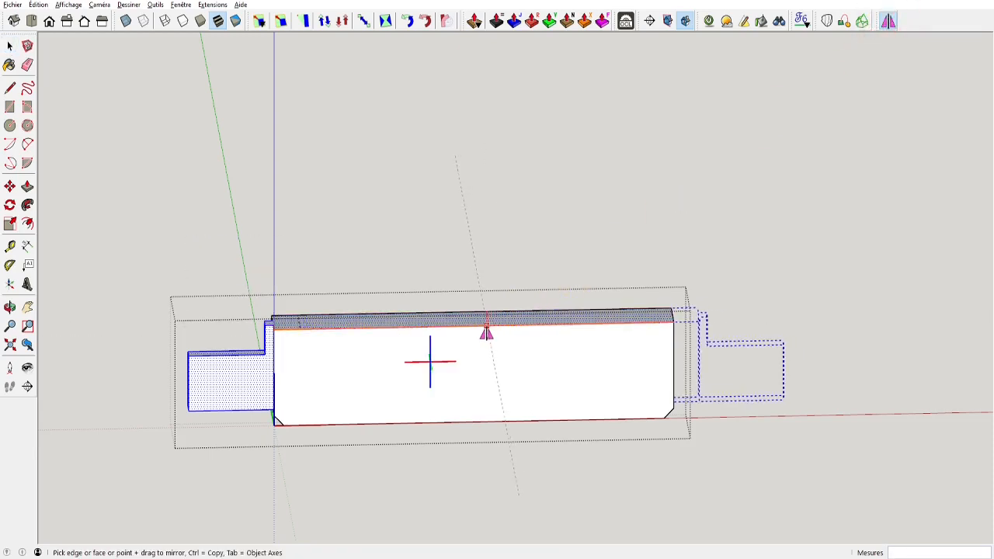
{"action": "key", "text": "ctrl"}
{"action": "left_click", "coordinate": [486, 332]}
{"action": "key", "text": "space"}
Copy the top rail's left tenon and paste it in place inside the left stile component
{"action": "double_click", "coordinate": [202, 361]}
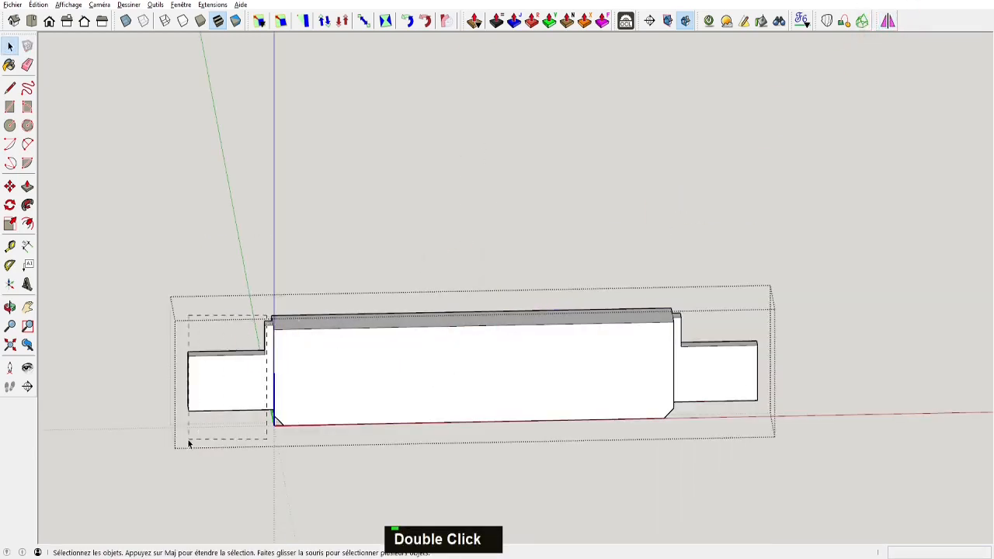
{"action": "left_click_drag", "start_coordinate": [188, 441], "coordinate": [189, 438]}
{"action": "key", "text": "ctrl+c"}
{"action": "key", "text": "space"}
{"action": "left_click", "coordinate": [306, 445]}
{"action": "double_click", "coordinate": [239, 473]}
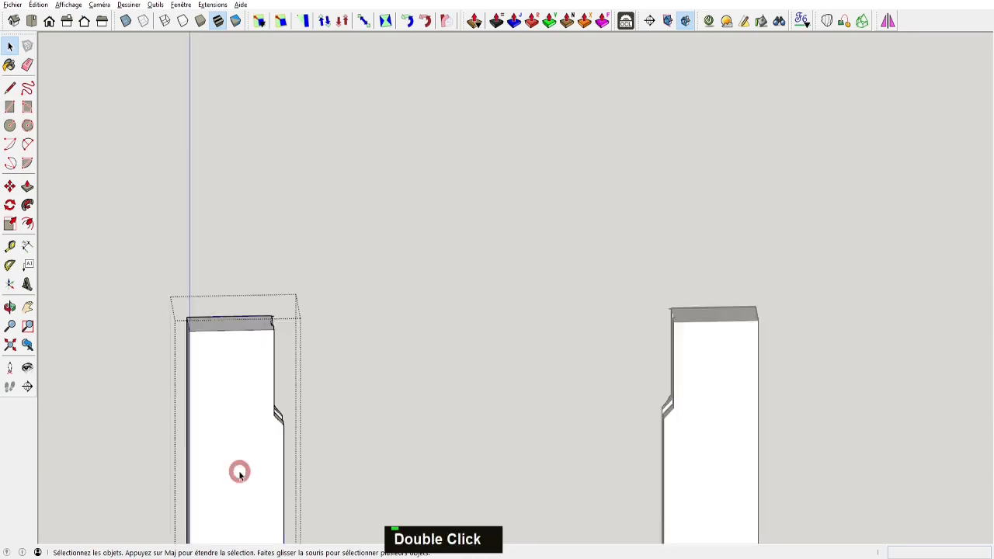
{"action": "middle_click", "coordinate": [269, 382]}
{"action": "scroll", "coordinate": [319, 325], "scroll_direction": "up", "scroll_amount": 5}
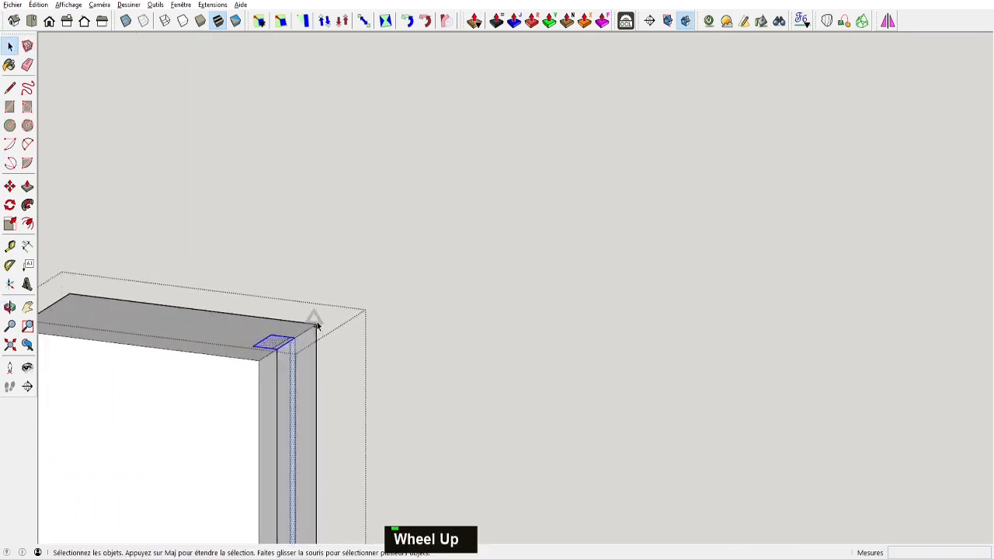
Erase the pasted tenon edges that close the haunch notch at the stile's upper end
{"action": "key", "text": "e"}
{"action": "middle_click_drag", "start_coordinate": [289, 372], "coordinate": [127, 343]}
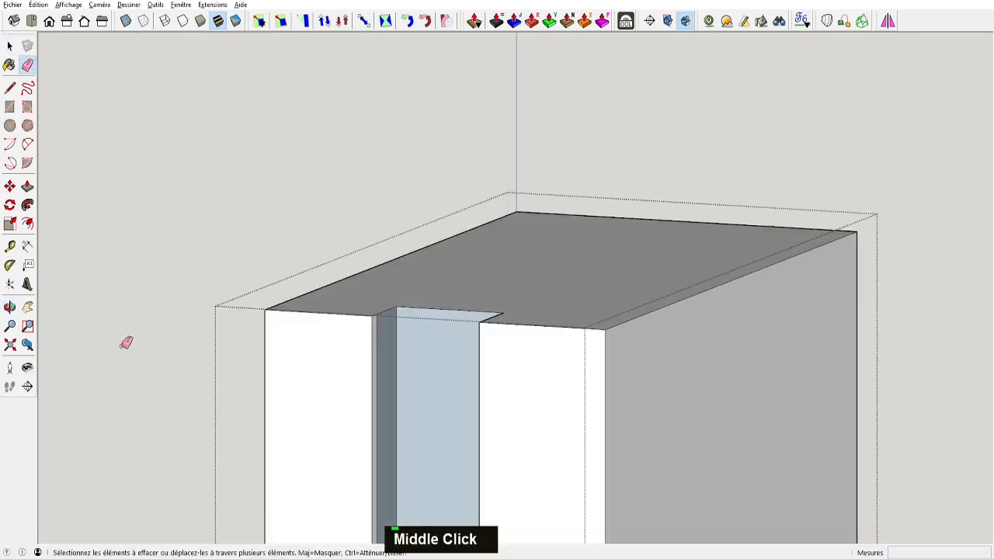
{"action": "mouse_move", "coordinate": [397, 359]}
{"action": "middle_mouse_down"}
{"action": "mouse_move", "coordinate": [630, 215]}
{"action": "mouse_move", "coordinate": [416, 207]}
{"action": "middle_mouse_up"}
{"action": "key", "text": "space"}
Reverse the wrongly oriented faces of the stile's upper mortise and haunch notch
{"action": "scroll", "coordinate": [451, 262], "scroll_direction": "down", "scroll_amount": 3}
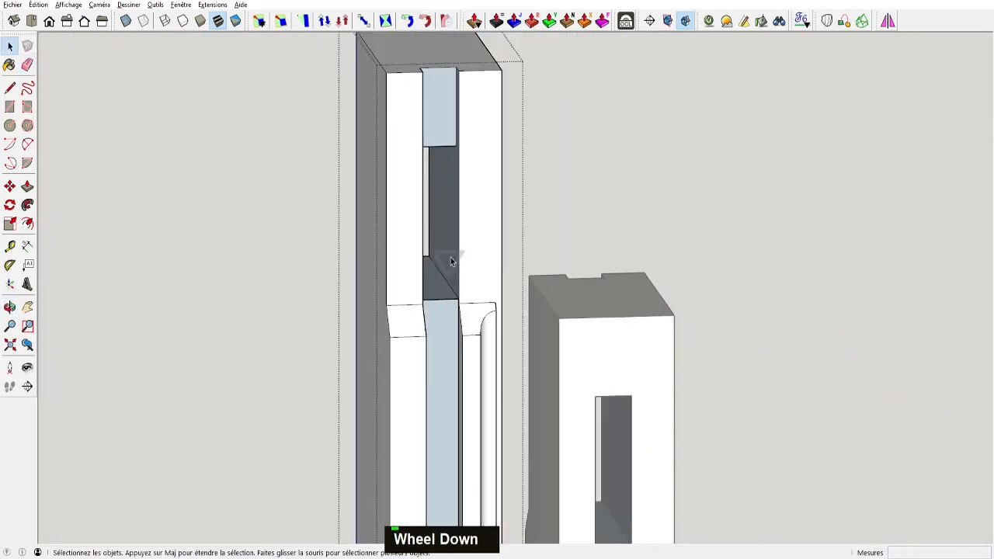
{"action": "right_click", "coordinate": [480, 260]}
{"action": "left_click", "coordinate": [497, 191]}
{"action": "right_click", "coordinate": [441, 133]}
{"action": "left_click", "coordinate": [473, 253]}
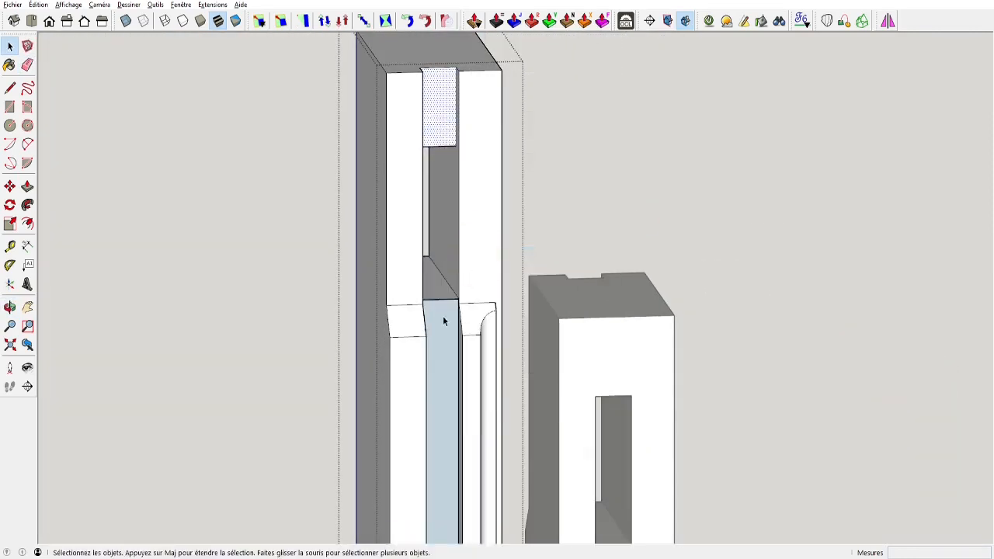
Reverse the wrongly oriented stile faces around the groove below the upper mortise
{"action": "right_click", "coordinate": [441, 319]}
{"action": "left_click", "coordinate": [471, 157]}
{"action": "middle_click_drag", "start_coordinate": [365, 256], "coordinate": [497, 226]}
{"action": "right_click", "coordinate": [333, 188]}
{"action": "left_click", "coordinate": [370, 300]}
{"action": "scroll", "coordinate": [311, 210], "scroll_direction": "down", "scroll_amount": 2}
{"action": "key", "text": "space"}
{"action": "left_click", "coordinate": [236, 220]}
{"action": "middle_click_drag", "start_coordinate": [268, 194], "coordinate": [428, 191]}
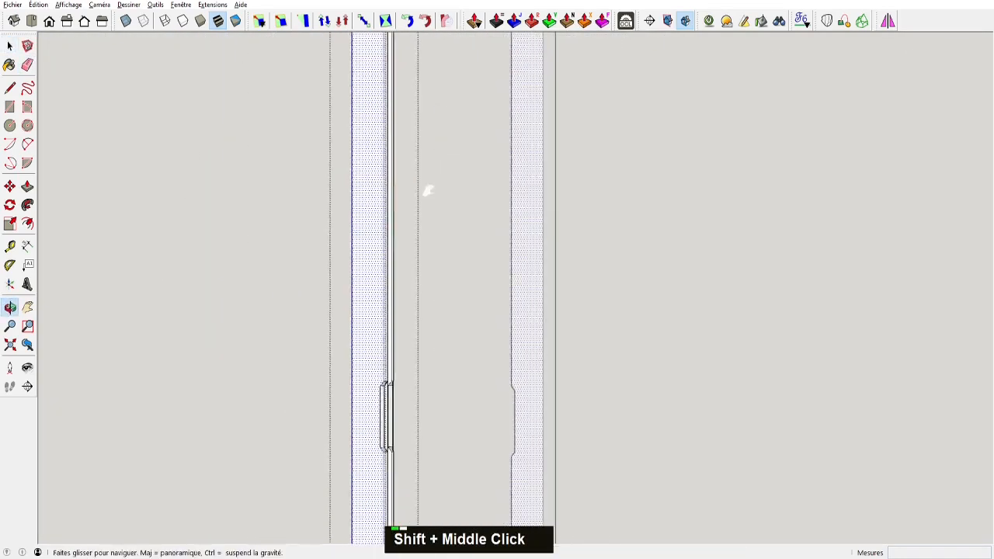
Draw a tenon outline between the grooves on the middle rail's end and extrude it to the stile's outer face
{"action": "key", "text": "space"}
{"action": "left_click", "coordinate": [474, 335]}
{"action": "scroll", "coordinate": [474, 335], "scroll_direction": "down", "scroll_amount": 5}
{"action": "middle_click_drag", "start_coordinate": [743, 308], "coordinate": [455, 337]}
{"action": "scroll", "coordinate": [455, 337], "scroll_direction": "up", "scroll_amount": 3}
{"action": "key", "text": "r"}
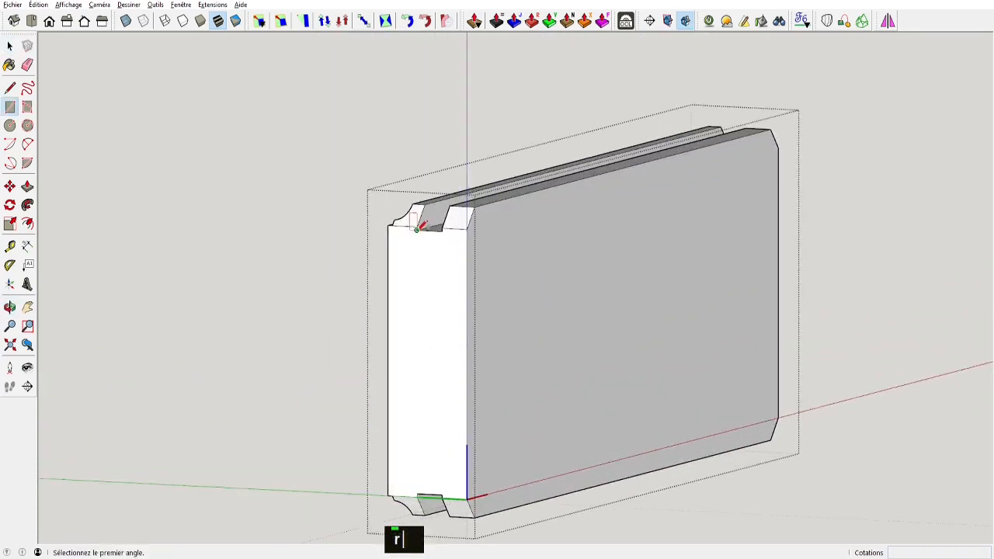
{"action": "scroll", "coordinate": [422, 435], "scroll_direction": "down", "scroll_amount": 3}
{"action": "key", "text": "p"}
{"action": "middle_click_drag", "start_coordinate": [422, 431], "coordinate": [845, 343]}
{"action": "left_click", "coordinate": [687, 390]}
{"action": "key", "text": "u"}
{"action": "key", "text": "u"}
Mirror a copy of the tenon about the middle rail's midpoint onto its opposite end
{"action": "key", "text": "space"}
{"action": "left_click_drag", "start_coordinate": [840, 296], "coordinate": [740, 461]}
{"action": "left_click", "coordinate": [504, 303], "text": "ctrl"}
{"action": "key", "text": "space"}
{"action": "left_click", "coordinate": [583, 237]}
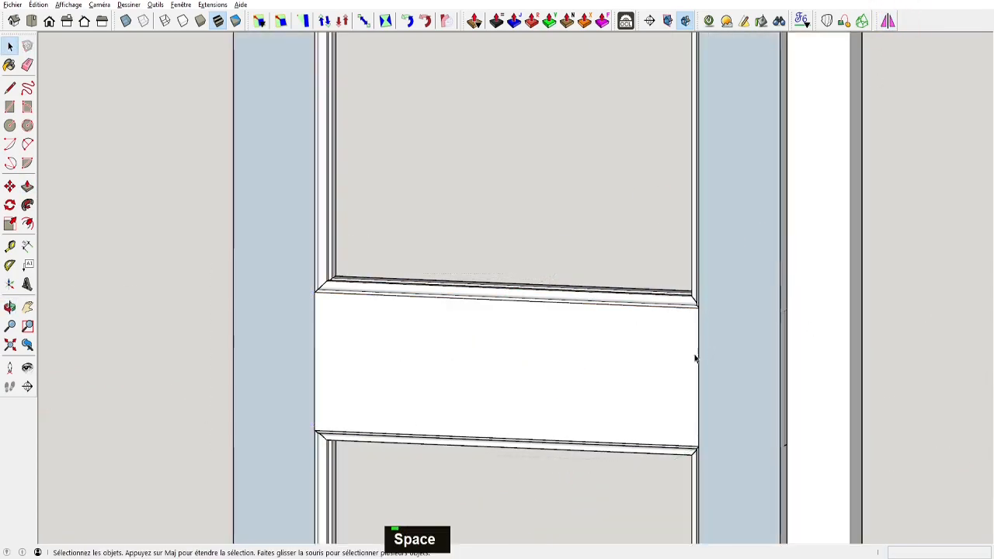
Open the stile component and reverse its wrongly oriented front face
{"action": "scroll", "coordinate": [733, 347], "scroll_direction": "down", "scroll_amount": 2}
{"action": "double_click", "coordinate": [737, 334]}
{"action": "key", "text": "space"}
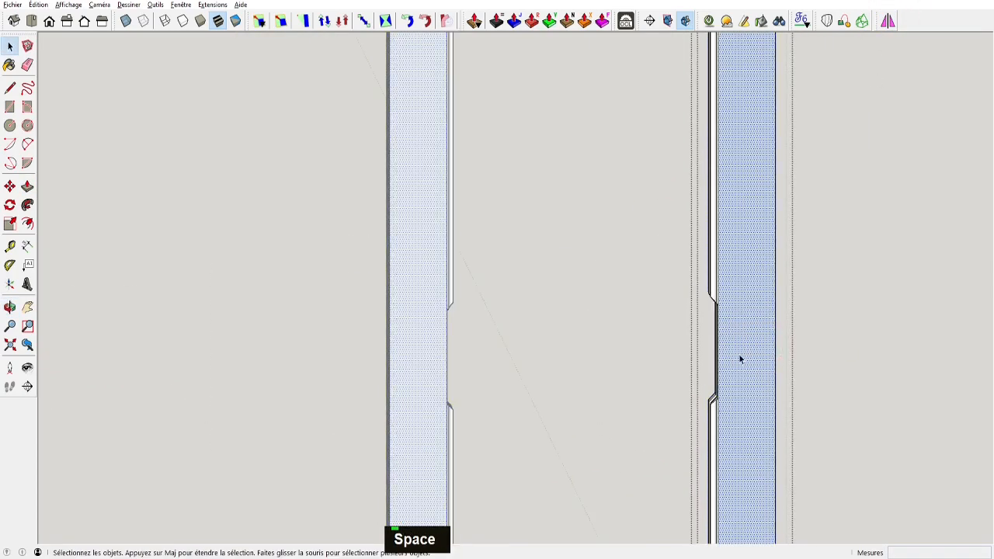
{"action": "right_click", "coordinate": [739, 355]}
{"action": "left_click", "coordinate": [767, 173]}
Draw a 17 mm edge across the stile's groove at the upper mortise's lower end and erase the surplus edge there
{"action": "middle_click_drag", "start_coordinate": [590, 260], "coordinate": [177, 259]}
{"action": "scroll", "coordinate": [386, 351], "scroll_direction": "down", "scroll_amount": 1}
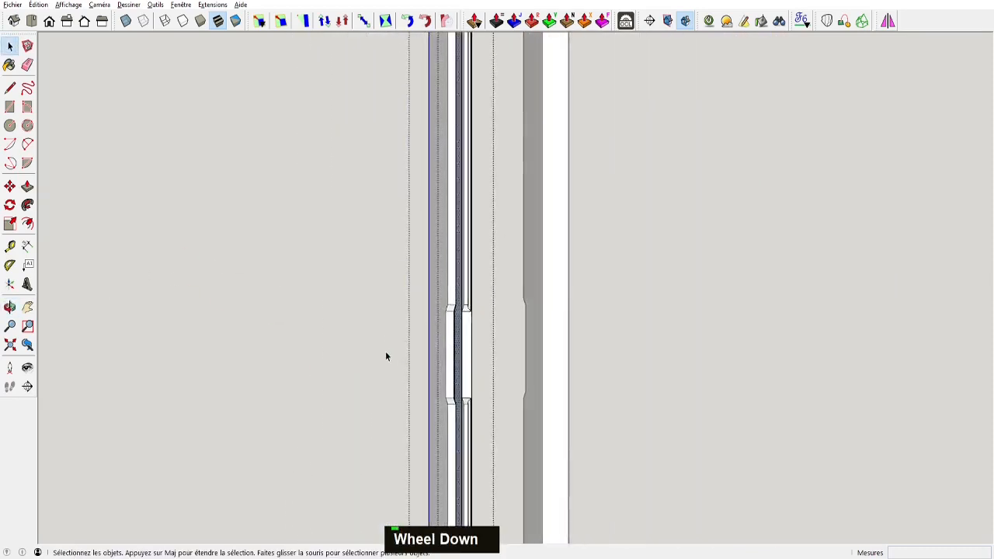
{"action": "scroll", "coordinate": [387, 353], "scroll_direction": "up", "scroll_amount": 3}
{"action": "middle_click_drag", "start_coordinate": [392, 357], "coordinate": [566, 411]}
{"action": "scroll", "coordinate": [500, 301], "scroll_direction": "up", "scroll_amount": 2}
{"action": "scroll", "coordinate": [499, 301], "scroll_direction": "down", "scroll_amount": 4}
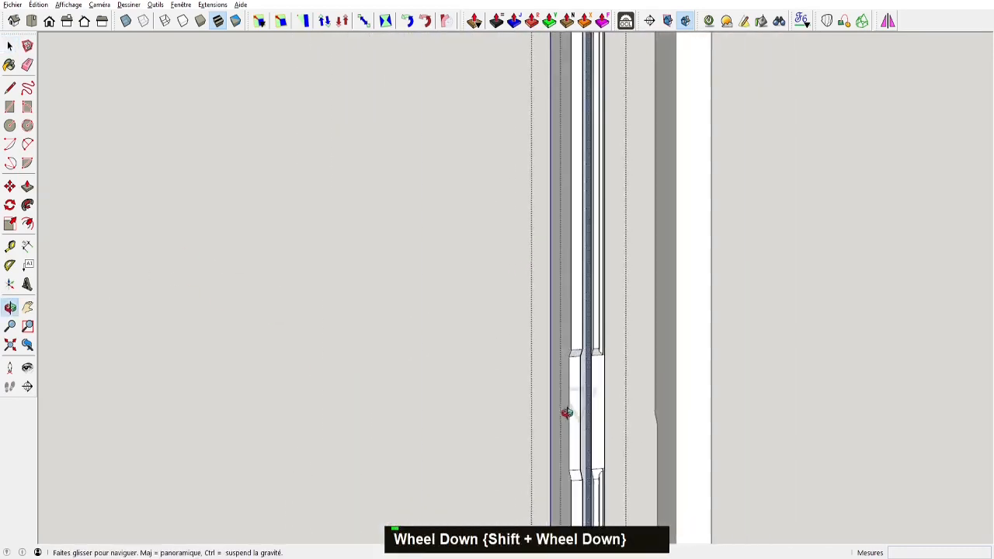
{"action": "scroll", "coordinate": [569, 408], "scroll_direction": "down", "scroll_amount": 2}
{"action": "middle_click_drag", "start_coordinate": [593, 319], "coordinate": [571, 407]}
{"action": "scroll", "coordinate": [563, 282], "scroll_direction": "up", "scroll_amount": 3}
{"action": "middle_click_drag", "start_coordinate": [564, 282], "coordinate": [536, 499], "text": "shift"}
{"action": "key", "text": "l"}
{"action": "scroll", "coordinate": [546, 202], "scroll_direction": "down", "scroll_amount": 1}
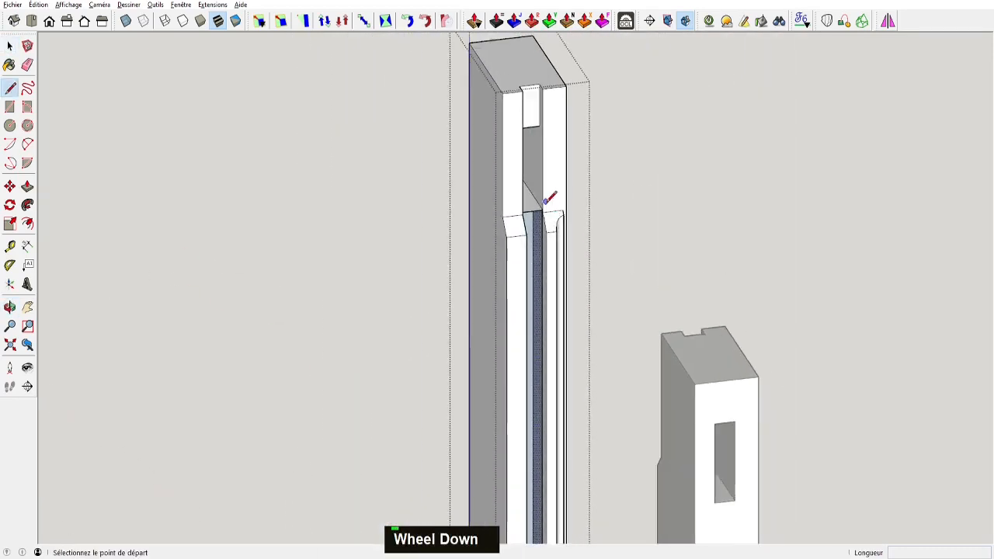
{"action": "scroll", "coordinate": [547, 202], "scroll_direction": "up", "scroll_amount": 5}
{"action": "scroll", "coordinate": [566, 198], "scroll_direction": "up", "scroll_amount": 1}
{"action": "left_click", "coordinate": [565, 200]}
{"action": "mouse_move", "coordinate": [533, 205]}
{"action": "middle_mouse_down"}
{"action": "mouse_move", "coordinate": [426, 191]}
{"action": "mouse_move", "coordinate": [656, 203]}
{"action": "middle_mouse_up"}
{"action": "left_click", "coordinate": [453, 191]}
{"action": "left_click", "coordinate": [509, 216]}
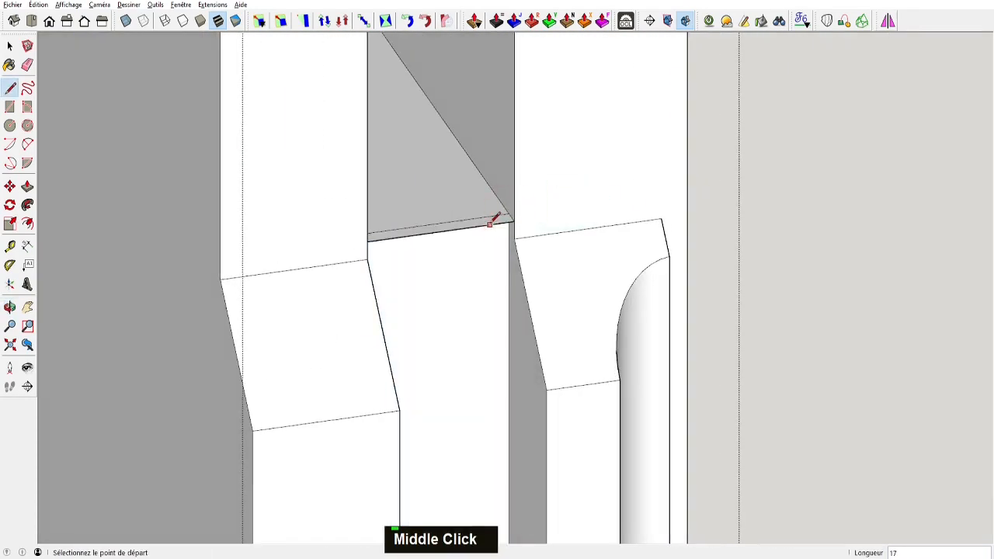
{"action": "key", "text": "e"}
{"action": "left_click", "coordinate": [493, 226]}
Copy the middle rail's left tenon and paste it in place inside the left stile component
{"action": "scroll", "coordinate": [494, 230], "scroll_direction": "down", "scroll_amount": 3}
{"action": "scroll", "coordinate": [497, 227], "scroll_direction": "up", "scroll_amount": 3}
{"action": "mouse_move", "coordinate": [513, 195]}
{"action": "middle_mouse_down"}
{"action": "mouse_move", "coordinate": [166, 102]}
{"action": "mouse_move", "coordinate": [300, 202]}
{"action": "mouse_move", "coordinate": [456, 368]}
{"action": "middle_mouse_up"}
{"action": "scroll", "coordinate": [300, 202], "scroll_direction": "down", "scroll_amount": 2}
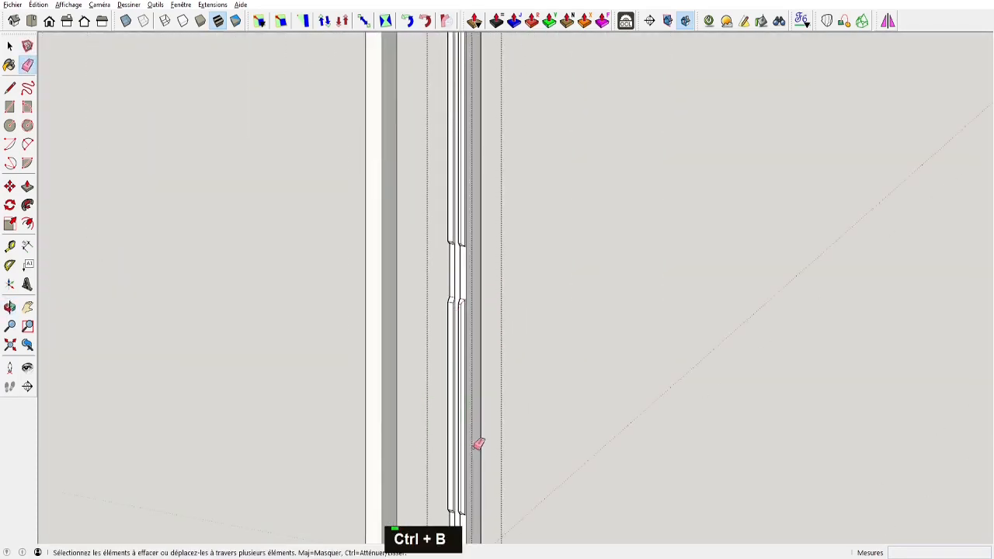
{"action": "middle_click_drag", "start_coordinate": [479, 444], "coordinate": [513, 272]}
{"action": "key", "text": "space"}
{"action": "double_click", "coordinate": [485, 269]}
{"action": "left_click_drag", "start_coordinate": [424, 236], "coordinate": [379, 332]}
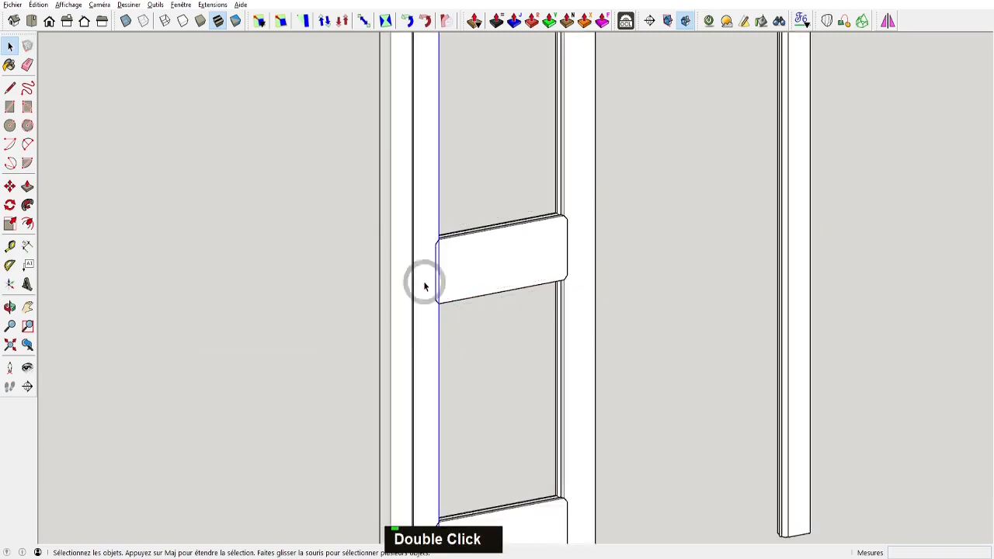
{"action": "double_click", "coordinate": [424, 285]}
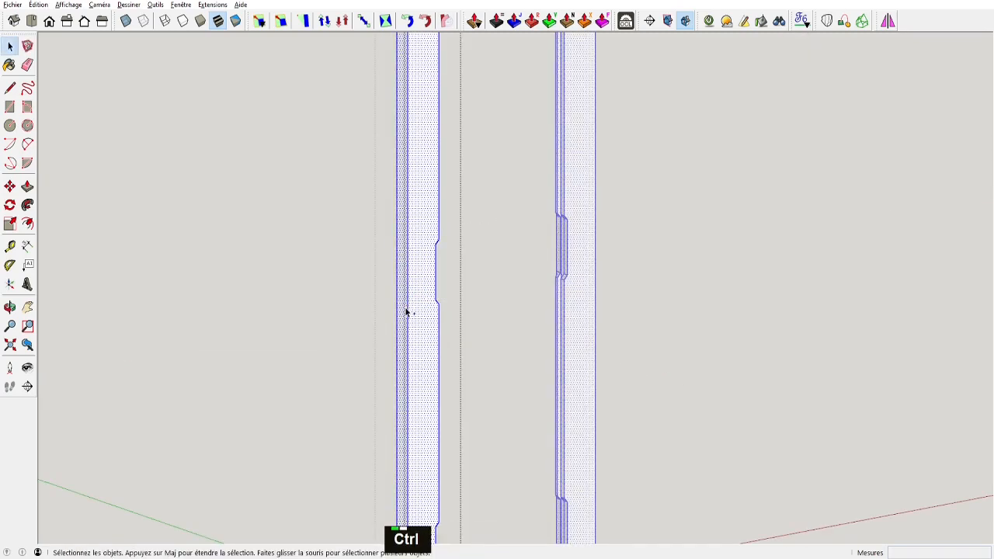
Select all of the stile's geometry and intersect its faces with the pasted middle tenon
{"action": "middle_click_drag", "start_coordinate": [407, 312], "coordinate": [284, 282]}
{"action": "scroll", "coordinate": [435, 235], "scroll_direction": "up", "scroll_amount": 5}
{"action": "key", "text": "space"}
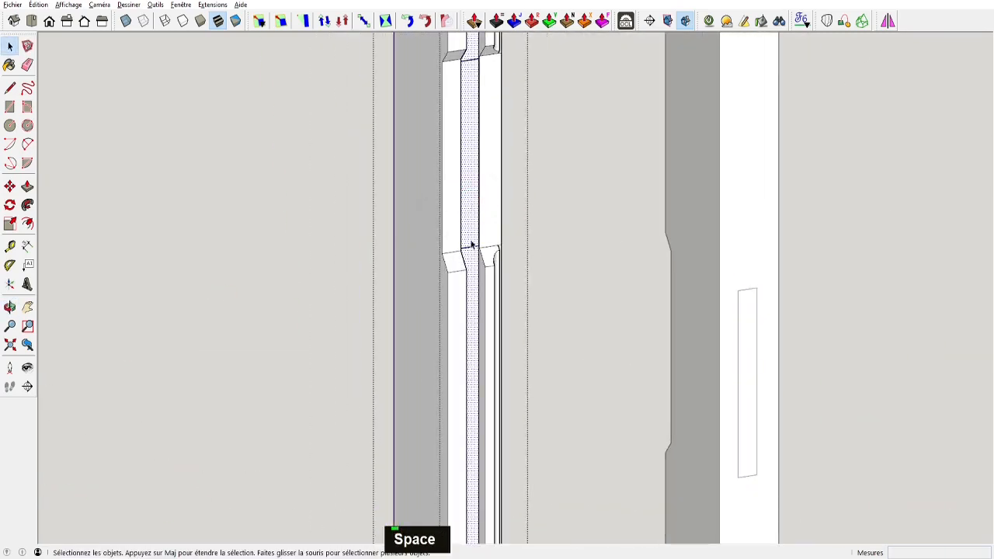
{"action": "scroll", "coordinate": [470, 245], "scroll_direction": "up", "scroll_amount": 5}
{"action": "middle_click", "coordinate": [474, 244]}
{"action": "scroll", "coordinate": [495, 257], "scroll_direction": "down", "scroll_amount": 8}
{"action": "right_click", "coordinate": [505, 247]}
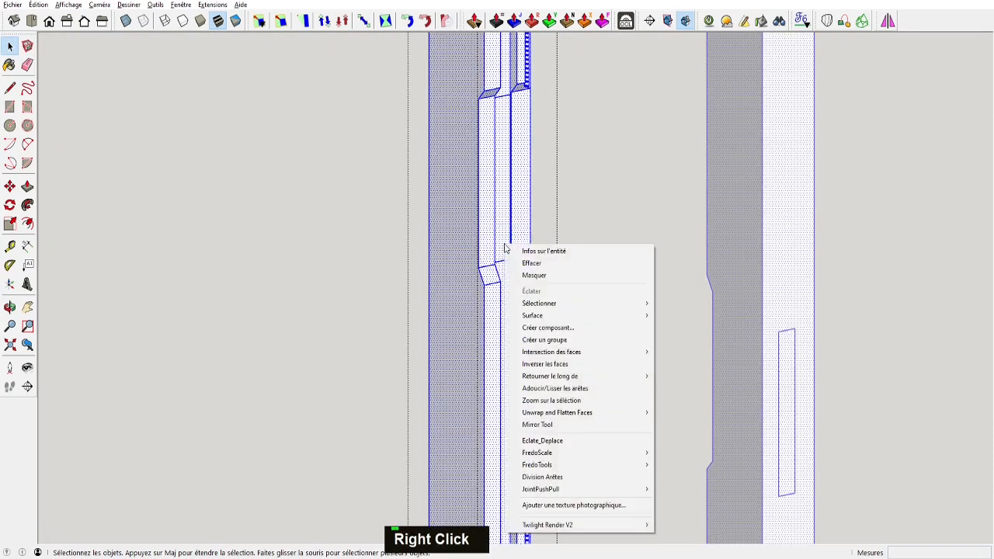
{"action": "left_click", "coordinate": [690, 353]}
{"action": "left_click", "coordinate": [621, 311]}
Delete the groove face closing the middle mortise and erase the surplus edges at both ends of its opening
{"action": "scroll", "coordinate": [508, 265], "scroll_direction": "up", "scroll_amount": 7}
{"action": "key", "text": "e"}
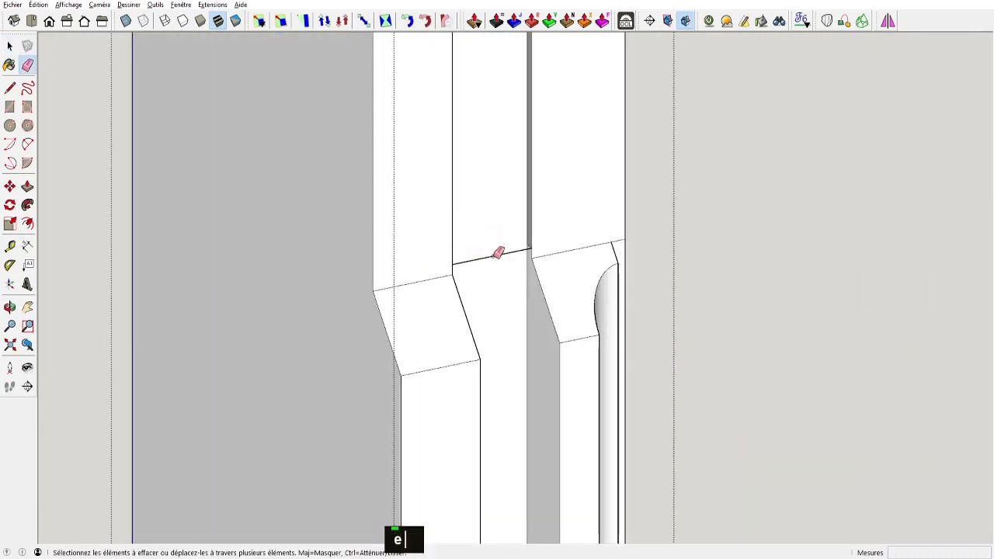
{"action": "left_click", "coordinate": [495, 257]}
{"action": "scroll", "coordinate": [526, 249], "scroll_direction": "up", "scroll_amount": 7}
{"action": "key", "text": "space"}
{"action": "left_click", "coordinate": [508, 209]}
{"action": "key", "text": "Delete"}
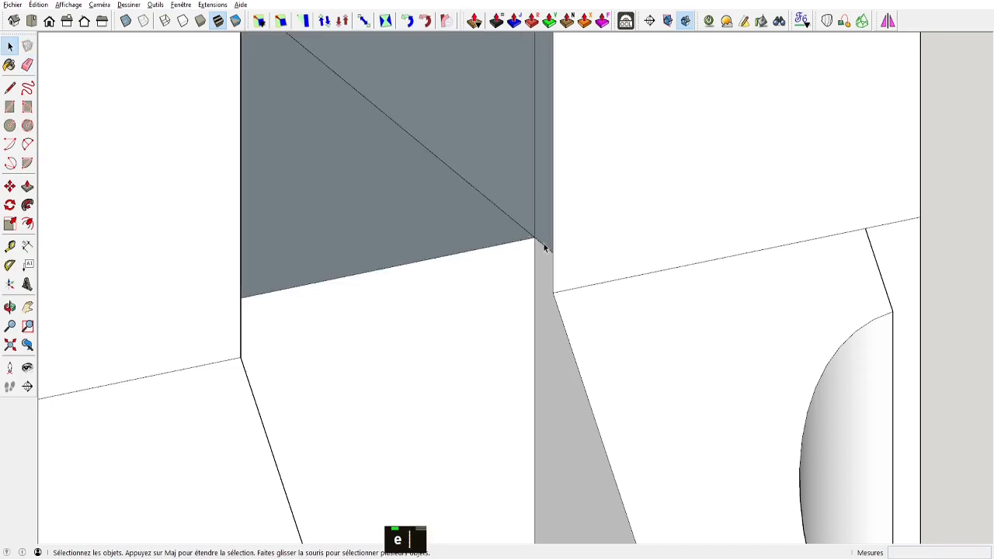
{"action": "scroll", "coordinate": [537, 234], "scroll_direction": "down", "scroll_amount": 2}
{"action": "key", "text": "e"}
{"action": "left_click", "coordinate": [539, 235]}
{"action": "mouse_move", "coordinate": [533, 218]}
{"action": "middle_mouse_down"}
{"action": "mouse_move", "coordinate": [284, 218]}
{"action": "mouse_move", "coordinate": [493, 215]}
{"action": "mouse_move", "coordinate": [508, 257]}
{"action": "mouse_move", "coordinate": [532, 277]}
{"action": "middle_mouse_up"}
{"action": "left_click", "coordinate": [312, 203]}
{"action": "scroll", "coordinate": [313, 203], "scroll_direction": "down", "scroll_amount": 10}
{"action": "scroll", "coordinate": [509, 260], "scroll_direction": "up", "scroll_amount": 2}
{"action": "scroll", "coordinate": [533, 315], "scroll_direction": "up", "scroll_amount": 6}
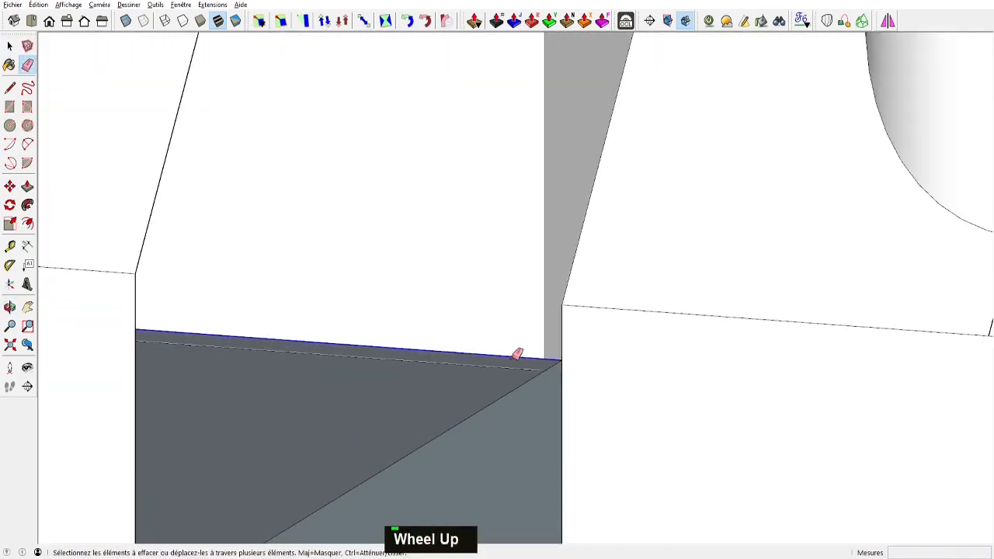
{"action": "middle_click_drag", "start_coordinate": [560, 361], "coordinate": [126, 377]}
{"action": "scroll", "coordinate": [290, 269], "scroll_direction": "down", "scroll_amount": 5}
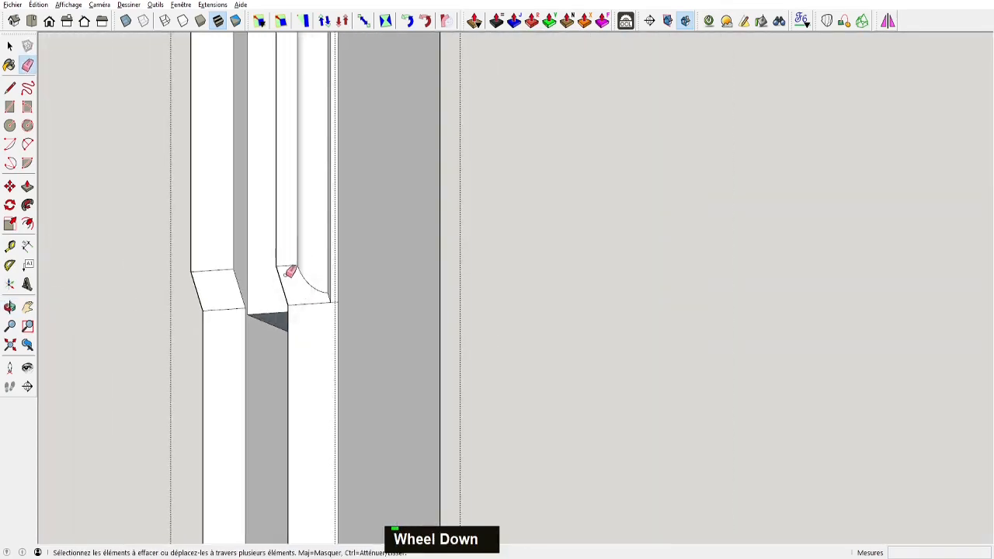
Reverse the wrongly oriented inner faces of the stile's middle mortise
{"action": "right_click", "coordinate": [292, 280]}
{"action": "middle_click_drag", "start_coordinate": [316, 122], "coordinate": [422, 226]}
{"action": "scroll", "coordinate": [597, 178], "scroll_direction": "down", "scroll_amount": 3, "text": "shift"}
{"action": "scroll", "coordinate": [550, 303], "scroll_direction": "down", "scroll_amount": 5}
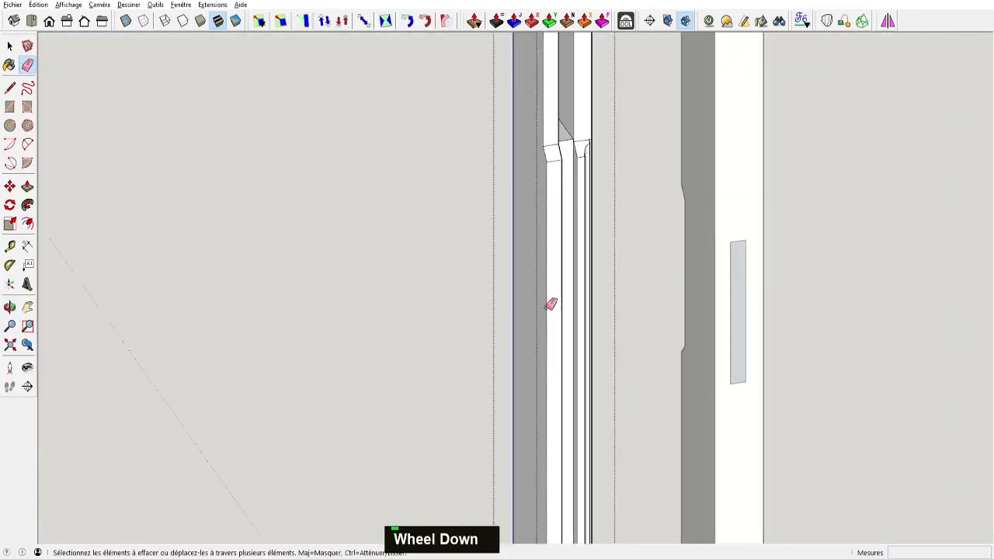
Draw a 17 mm wide tenon outline down the bottom rail's end and extrude it to the stile's outer face
{"action": "scroll", "coordinate": [543, 321], "scroll_direction": "down", "scroll_amount": 3}
{"action": "middle_click", "coordinate": [451, 316]}
{"action": "double_click", "coordinate": [451, 315]}
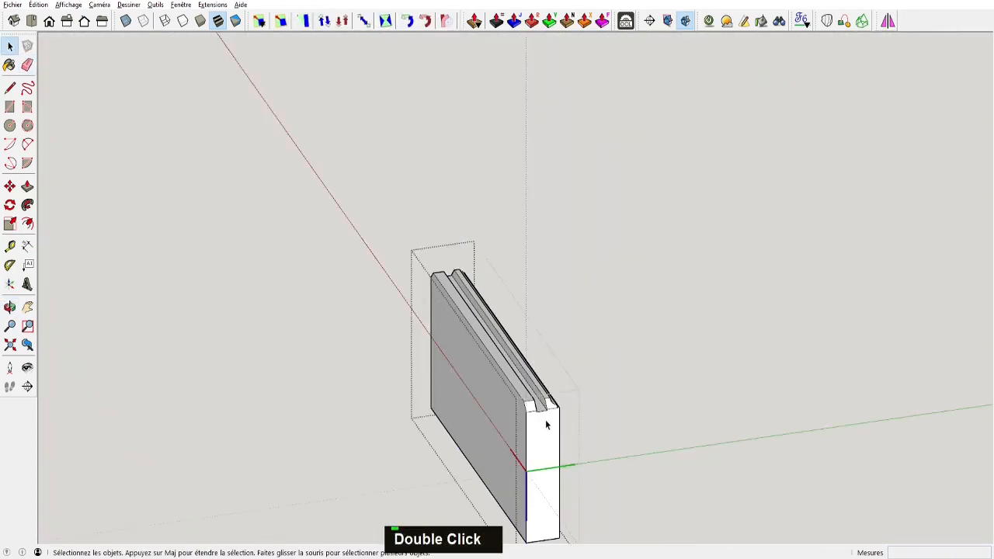
{"action": "scroll", "coordinate": [549, 486], "scroll_direction": "up", "scroll_amount": 5}
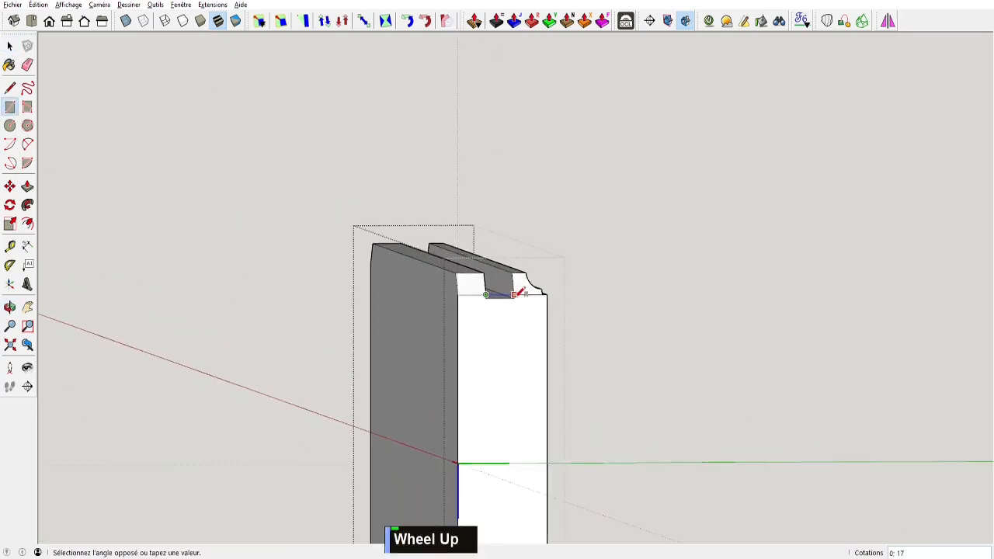
{"action": "middle_click_drag", "start_coordinate": [515, 489], "coordinate": [509, 235], "text": "shift"}
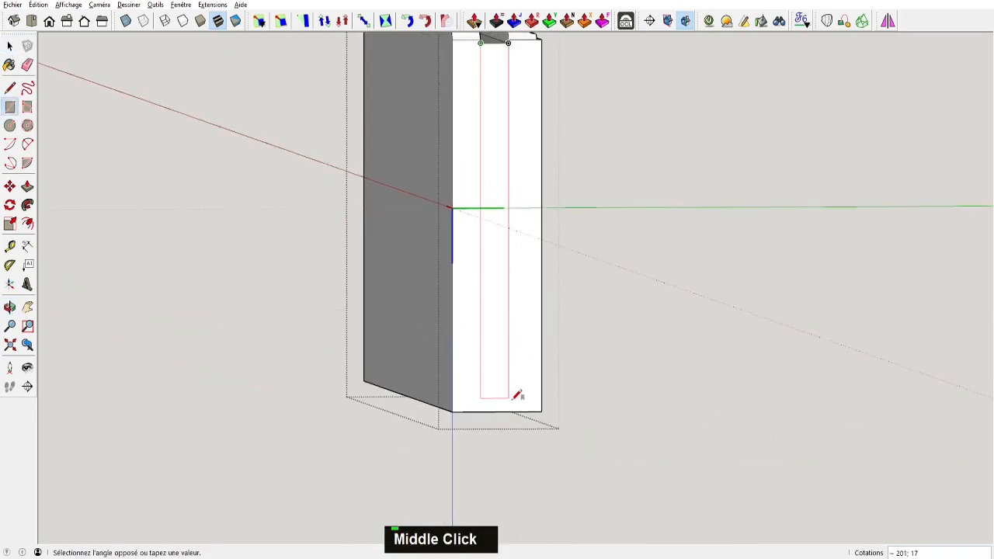
{"action": "left_click", "coordinate": [510, 410]}
{"action": "scroll", "coordinate": [507, 339], "scroll_direction": "down", "scroll_amount": 3}
{"action": "key", "text": "p"}
{"action": "left_click", "coordinate": [505, 340]}
{"action": "key", "text": "u"}
{"action": "scroll", "coordinate": [525, 335], "scroll_direction": "down", "scroll_amount": 1}
{"action": "middle_click_drag", "start_coordinate": [525, 336], "coordinate": [676, 350]}
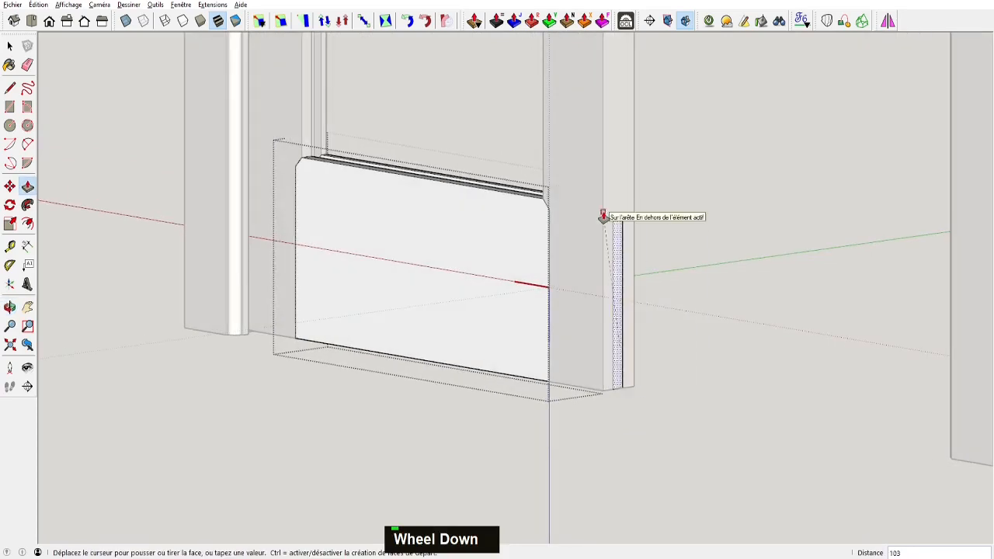
{"action": "key", "text": "u"}
Copy the tenon's shoulder edge 10 mm outward and push the underside beyond it up 70 mm to form the haunch
{"action": "middle_click_drag", "start_coordinate": [616, 260], "coordinate": [308, 224]}
{"action": "key", "text": "t"}
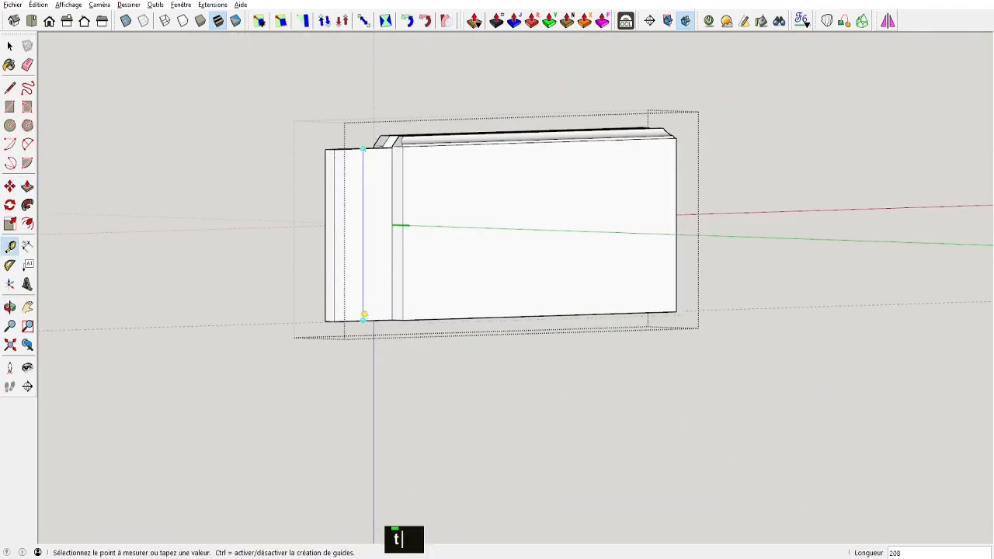
{"action": "middle_click_drag", "start_coordinate": [363, 312], "coordinate": [363, 386], "text": "shift"}
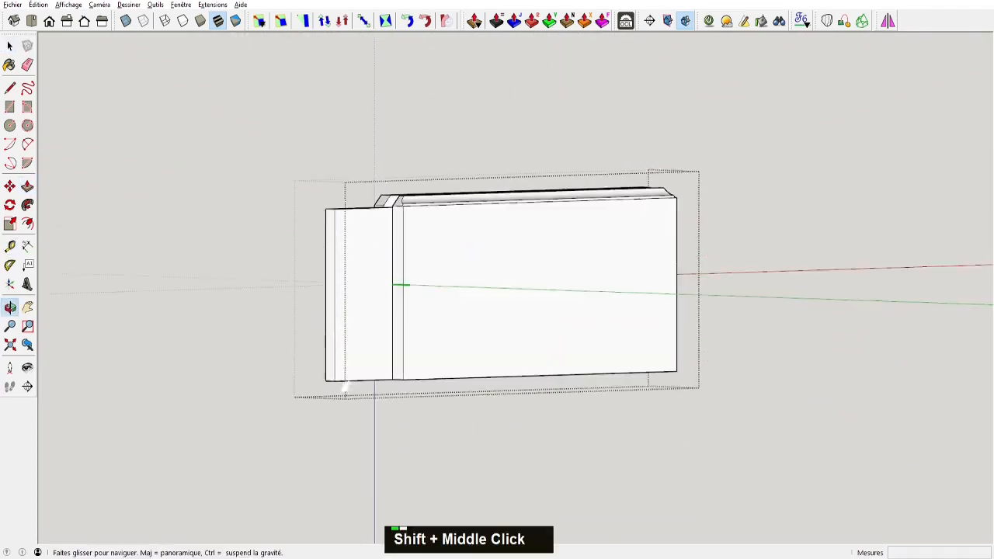
{"action": "key", "text": "space"}
{"action": "scroll", "coordinate": [412, 229], "scroll_direction": "up", "scroll_amount": 8}
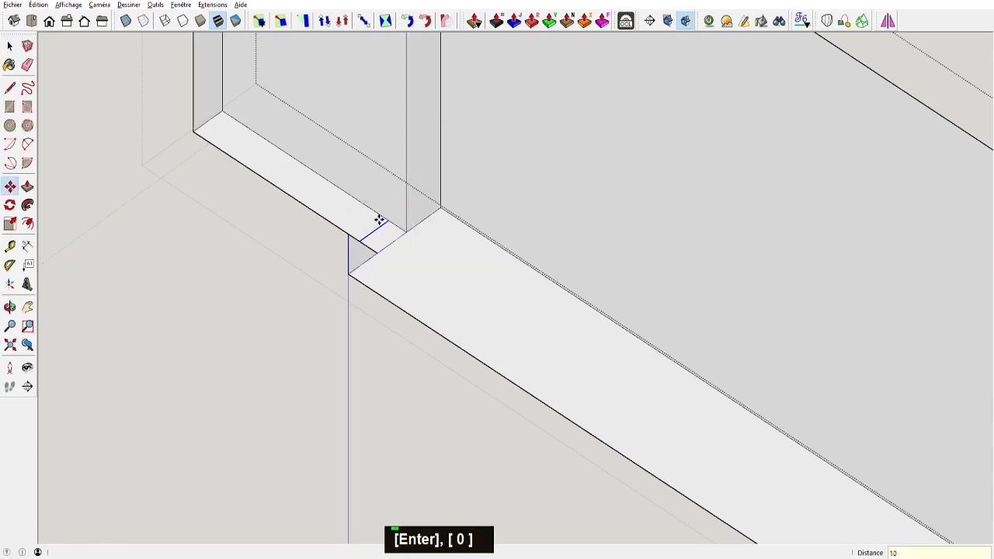
{"action": "middle_click_drag", "start_coordinate": [393, 239], "coordinate": [185, 292]}
{"action": "scroll", "coordinate": [347, 219], "scroll_direction": "down", "scroll_amount": 3}
{"action": "key", "text": "p"}
{"action": "left_click", "coordinate": [342, 189]}
{"action": "type", "text": "70"}
{"action": "key", "text": "Return"}
{"action": "scroll", "coordinate": [328, 255], "scroll_direction": "down", "scroll_amount": 2}
{"action": "key", "text": "space"}
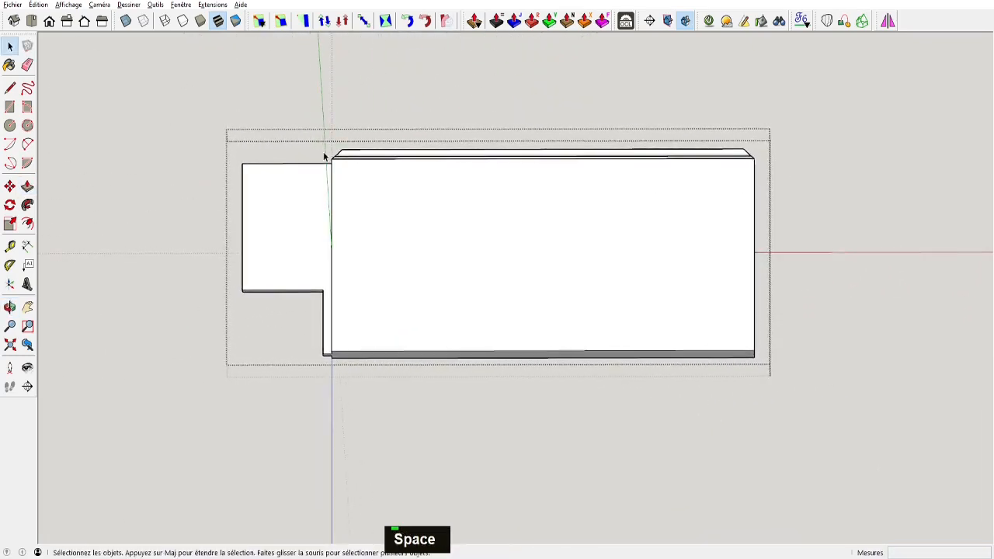
Select the haunched tenon and draw a line separating its underside from the bottom rail's underside
{"action": "left_click_drag", "start_coordinate": [297, 449], "coordinate": [298, 448]}
{"action": "middle_click_drag", "start_coordinate": [355, 282], "coordinate": [331, 354]}
{"action": "scroll", "coordinate": [330, 354], "scroll_direction": "up", "scroll_amount": 4}
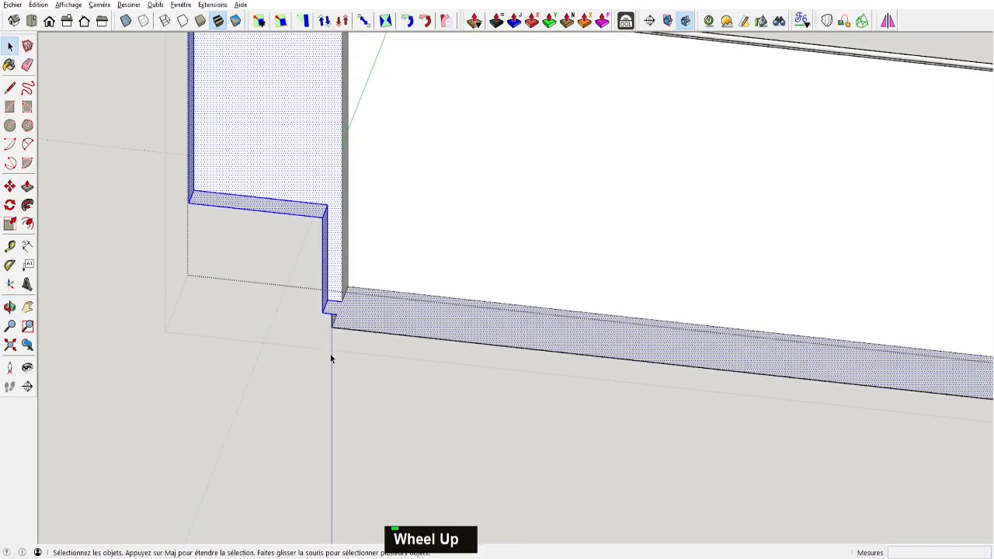
{"action": "key", "text": "l"}
{"action": "middle_click_drag", "start_coordinate": [337, 309], "coordinate": [231, 461]}
{"action": "scroll", "coordinate": [427, 229], "scroll_direction": "down", "scroll_amount": 3}
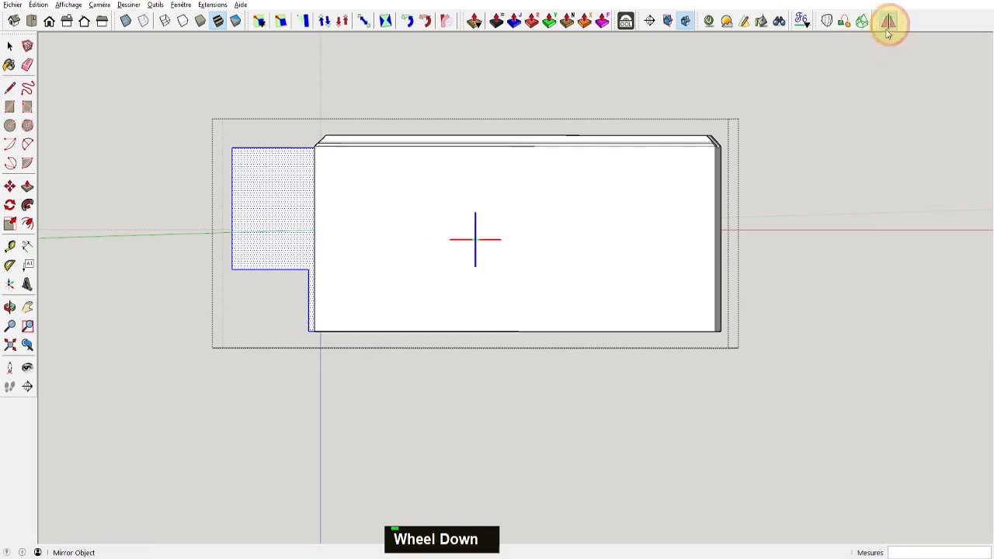
Mirror a copy of the haunched tenon about the bottom rail's midpoint onto its opposite end and erase the dividing edges
{"action": "key", "text": "ctrl"}
{"action": "left_click", "coordinate": [515, 334]}
{"action": "middle_click_drag", "start_coordinate": [657, 437], "coordinate": [671, 406]}
{"action": "key", "text": "space"}
{"action": "scroll", "coordinate": [686, 386], "scroll_direction": "up", "scroll_amount": 3}
{"action": "key", "text": "e"}
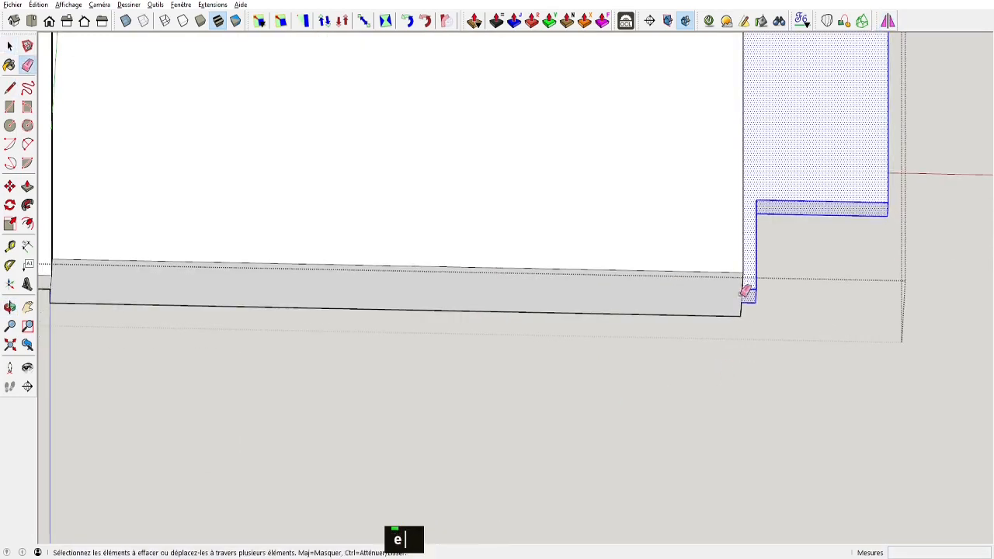
{"action": "middle_click_drag", "start_coordinate": [743, 293], "coordinate": [409, 242], "text": "shift"}
{"action": "scroll", "coordinate": [408, 242], "scroll_direction": "down", "scroll_amount": 3}
{"action": "scroll", "coordinate": [350, 295], "scroll_direction": "down", "scroll_amount": 2}
{"action": "middle_click_drag", "start_coordinate": [350, 295], "coordinate": [349, 419]}
Copy the bottom rail's left haunched tenon and paste it in place inside the left stile component
{"action": "key", "text": "space"}
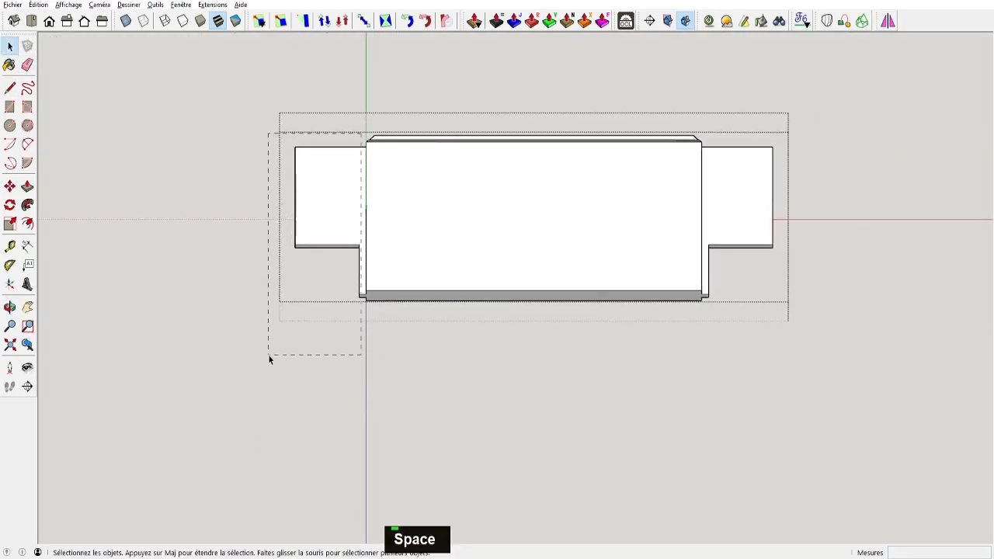
{"action": "left_click_drag", "start_coordinate": [269, 356], "coordinate": [268, 359]}
{"action": "key", "text": "ctrl+c"}
{"action": "left_click", "coordinate": [328, 410]}
{"action": "double_click", "coordinate": [329, 264]}
{"action": "key", "text": "ctrl+v"}
{"action": "middle_click_drag", "start_coordinate": [329, 303], "coordinate": [268, 328]}
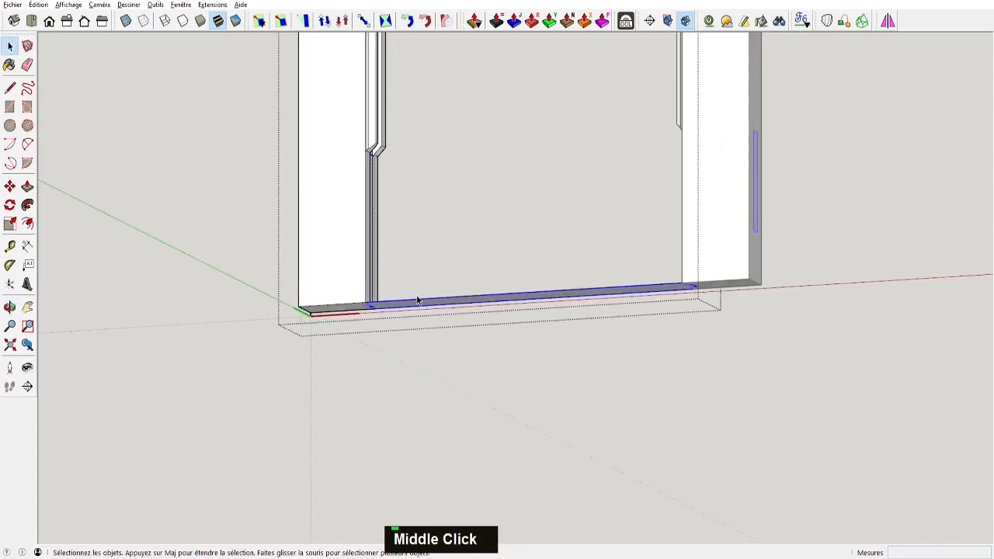
Delete the surplus rail geometry pasted along with the tenon outside the stile
{"action": "left_click_drag", "start_coordinate": [633, 269], "coordinate": [529, 372]}
{"action": "key", "text": "Delete"}
{"action": "left_click_drag", "start_coordinate": [610, 105], "coordinate": [873, 362]}
{"action": "key", "text": "Delete"}
Intersect the stile's faces with the haunched tenon pasted at its lower end
{"action": "middle_click_drag", "start_coordinate": [552, 403], "coordinate": [772, 195]}
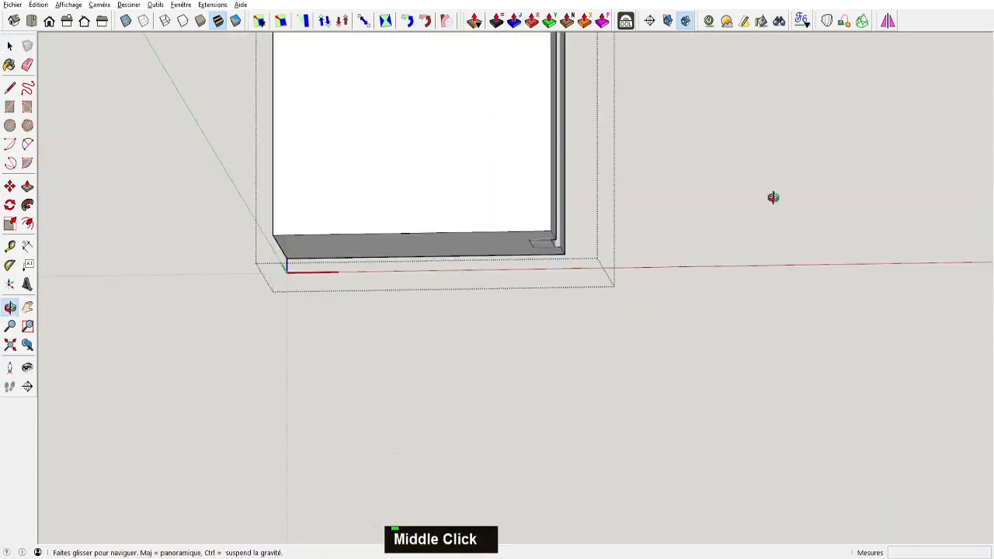
{"action": "scroll", "coordinate": [588, 305], "scroll_direction": "down", "scroll_amount": 3}
{"action": "middle_click_drag", "start_coordinate": [568, 233], "coordinate": [432, 166]}
{"action": "double_click", "coordinate": [552, 169]}
{"action": "right_click", "coordinate": [552, 169]}
{"action": "left_click", "coordinate": [722, 298]}
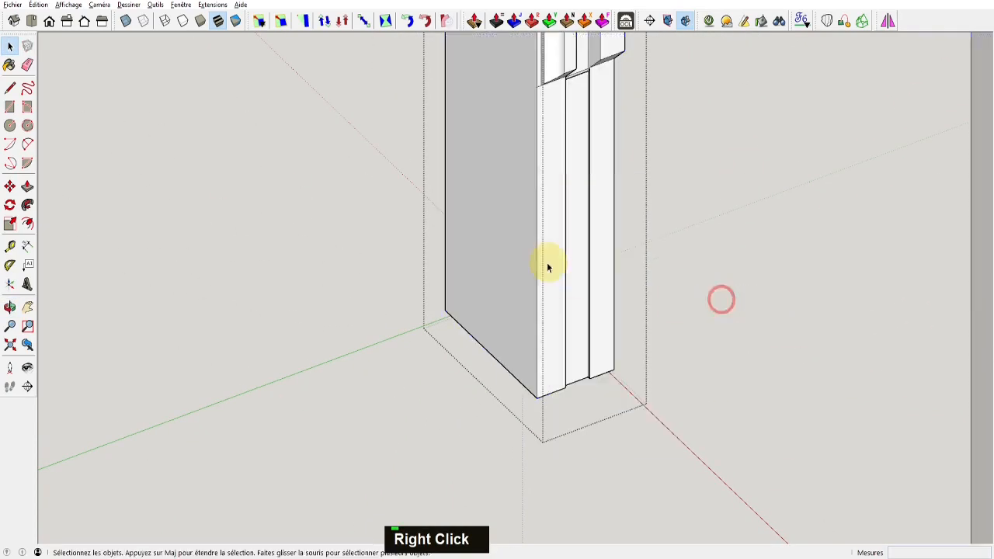
Orient the left stile's faces consistently around its lower mortise and groove
{"action": "middle_click_drag", "start_coordinate": [548, 266], "coordinate": [707, 226]}
{"action": "scroll", "coordinate": [528, 180], "scroll_direction": "down", "scroll_amount": 3}
{"action": "mouse_move", "coordinate": [529, 181]}
{"action": "middle_mouse_down"}
{"action": "mouse_move", "coordinate": [490, 240]}
{"action": "mouse_move", "coordinate": [581, 311]}
{"action": "mouse_move", "coordinate": [836, 421]}
{"action": "mouse_move", "coordinate": [626, 453]}
{"action": "mouse_move", "coordinate": [528, 361]}
{"action": "mouse_move", "coordinate": [665, 337]}
{"action": "middle_mouse_up"}
{"action": "scroll", "coordinate": [569, 395], "scroll_direction": "up", "scroll_amount": 4}
{"action": "scroll", "coordinate": [569, 393], "scroll_direction": "up", "scroll_amount": 4}
{"action": "key", "text": "e"}
{"action": "scroll", "coordinate": [657, 93], "scroll_direction": "up", "scroll_amount": 3}
{"action": "scroll", "coordinate": [691, 267], "scroll_direction": "down", "scroll_amount": 3, "text": "shift"}
{"action": "middle_click_drag", "start_coordinate": [691, 266], "coordinate": [613, 288], "text": "shift"}
{"action": "scroll", "coordinate": [647, 510], "scroll_direction": "up", "scroll_amount": 2}
{"action": "scroll", "coordinate": [697, 471], "scroll_direction": "up", "scroll_amount": 3}
{"action": "key", "text": "space"}
{"action": "right_click", "coordinate": [711, 141]}
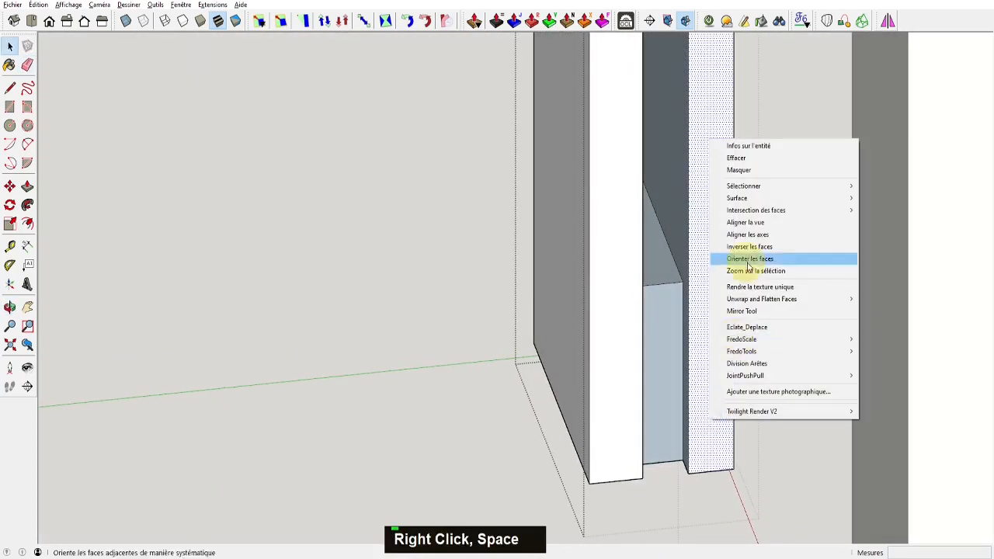
{"action": "left_click", "coordinate": [752, 261]}
{"action": "middle_click_drag", "start_coordinate": [738, 299], "coordinate": [541, 285]}
{"action": "key", "text": "space"}
Examine the assembled frame's rail and stile joints from the bottom rail up to the top rail
{"action": "scroll", "coordinate": [650, 305], "scroll_direction": "down", "scroll_amount": 2}
{"action": "middle_click_drag", "start_coordinate": [650, 305], "coordinate": [96, 286]}
{"action": "scroll", "coordinate": [96, 286], "scroll_direction": "down", "scroll_amount": 3}
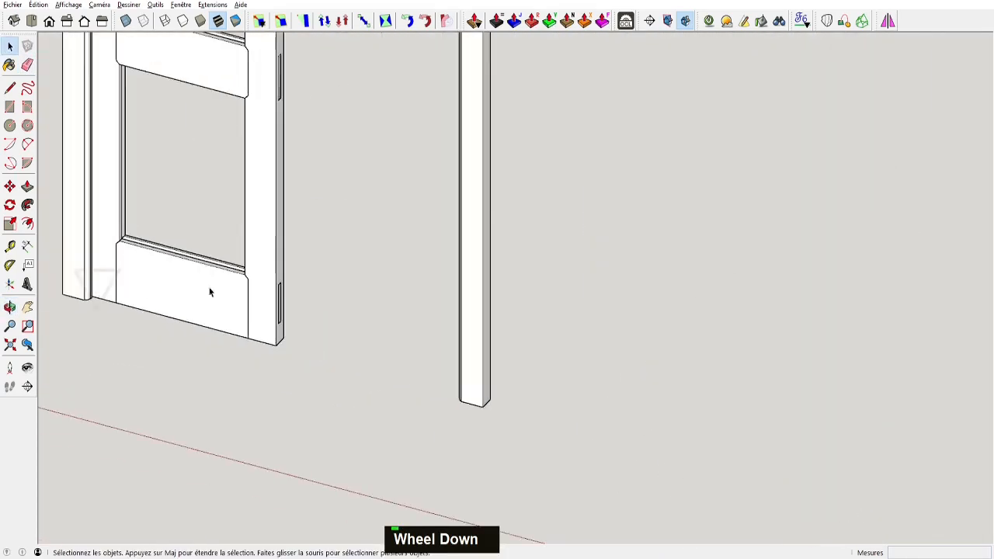
{"action": "middle_click_drag", "start_coordinate": [210, 292], "coordinate": [515, 457]}
{"action": "scroll", "coordinate": [512, 341], "scroll_direction": "down", "scroll_amount": 3}
{"action": "middle_click_drag", "start_coordinate": [513, 274], "coordinate": [492, 317]}
{"action": "scroll", "coordinate": [525, 339], "scroll_direction": "up", "scroll_amount": 5}
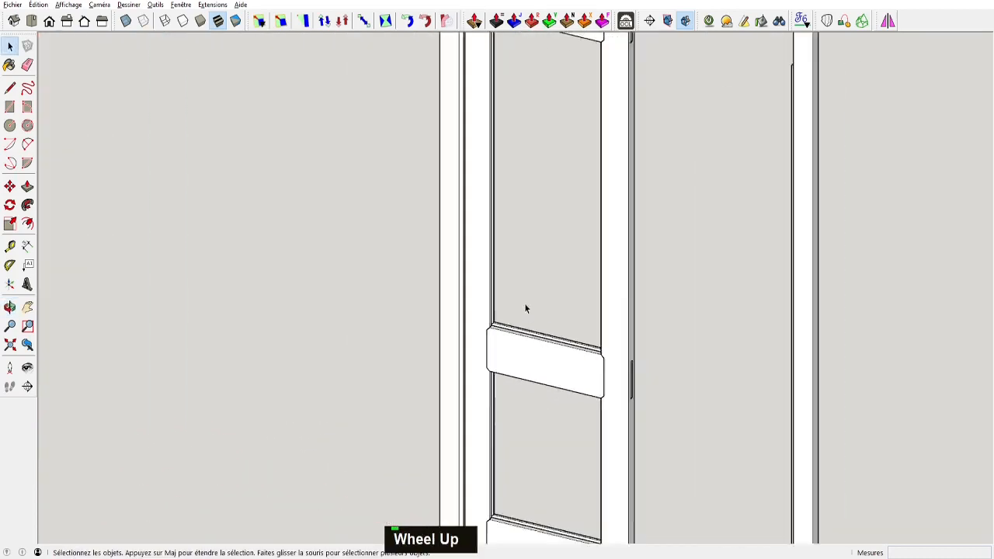
{"action": "scroll", "coordinate": [526, 303], "scroll_direction": "down", "scroll_amount": 2}
{"action": "scroll", "coordinate": [525, 334], "scroll_direction": "down", "scroll_amount": 3}
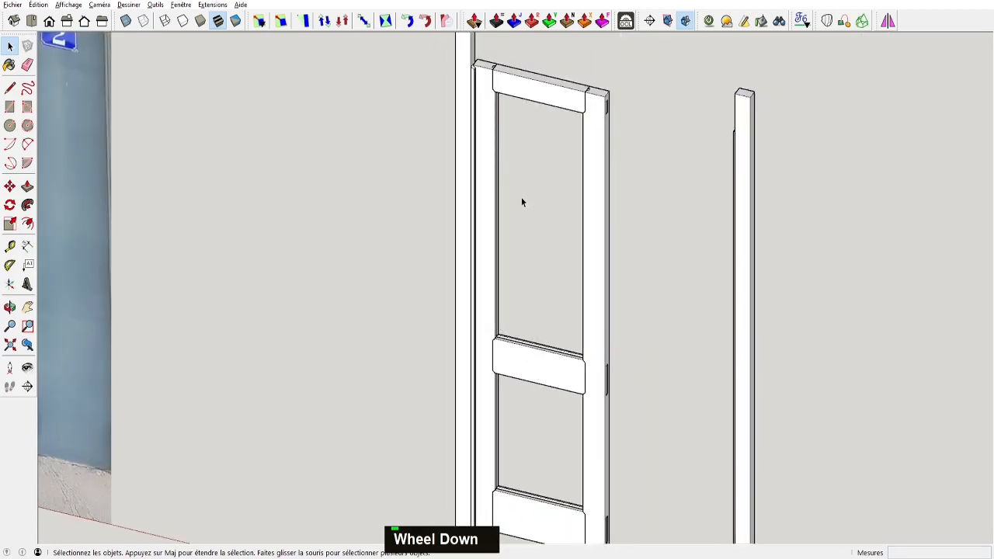
{"action": "middle_click_drag", "start_coordinate": [522, 202], "coordinate": [579, 259], "text": "shift"}
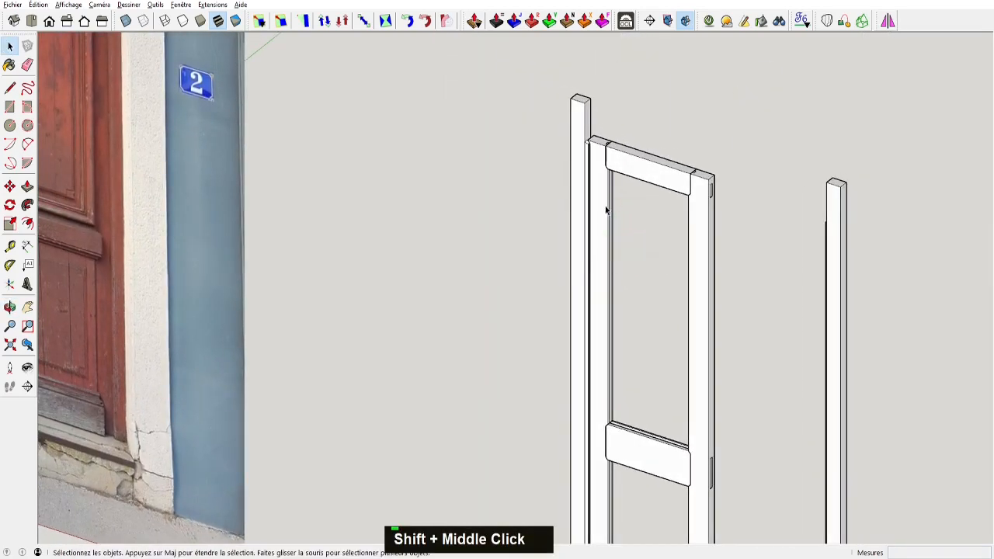
{"action": "mouse_move", "coordinate": [606, 210]}
{"action": "middle_mouse_down"}
{"action": "mouse_move", "coordinate": [570, 199]}
{"action": "mouse_move", "coordinate": [582, 160]}
{"action": "mouse_move", "coordinate": [586, 193]}
{"action": "middle_mouse_up"}
{"action": "scroll", "coordinate": [610, 198], "scroll_direction": "up", "scroll_amount": 2}
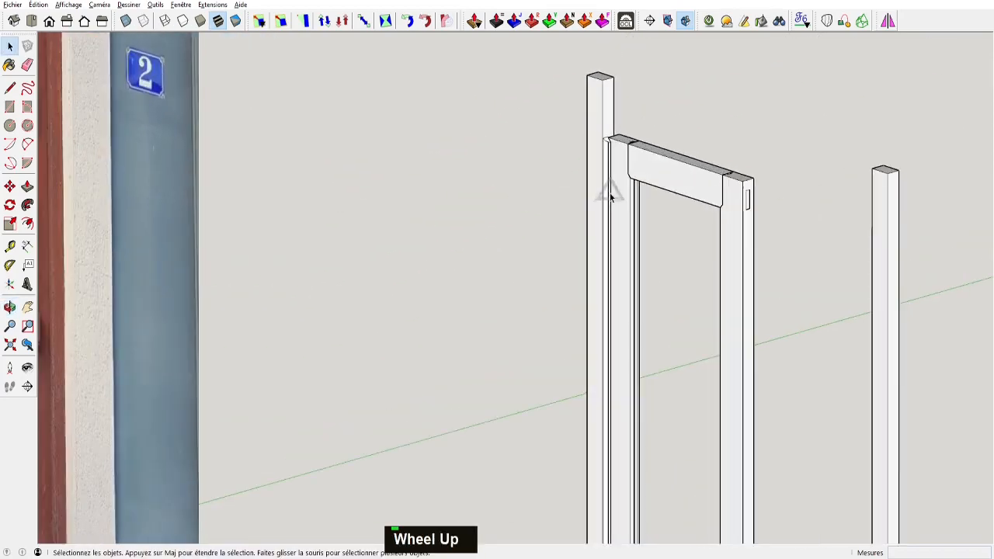
Copy the 22 mm panel's profile from the section drawing and place it in the left stile's groove
{"action": "key", "text": "alt+Tab"}
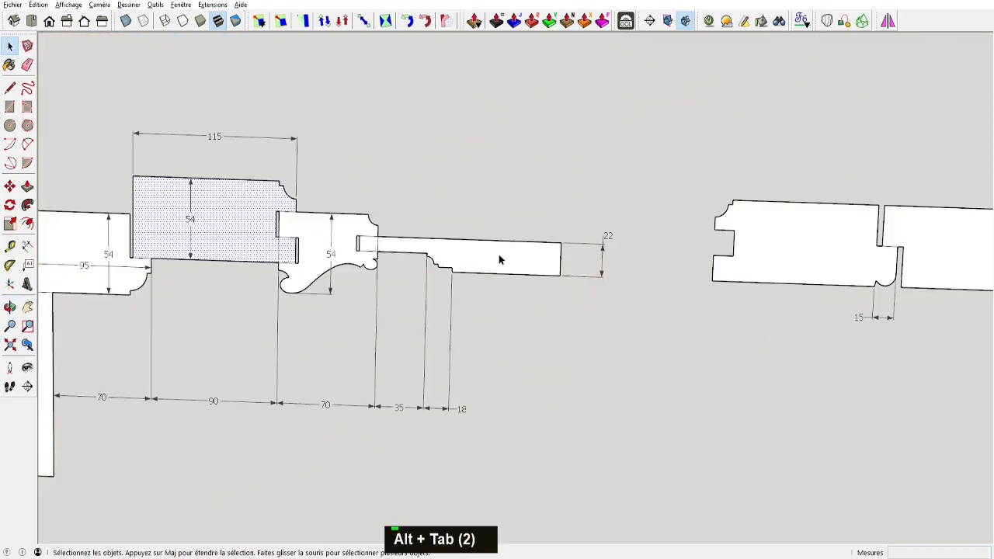
{"action": "left_click", "coordinate": [501, 261]}
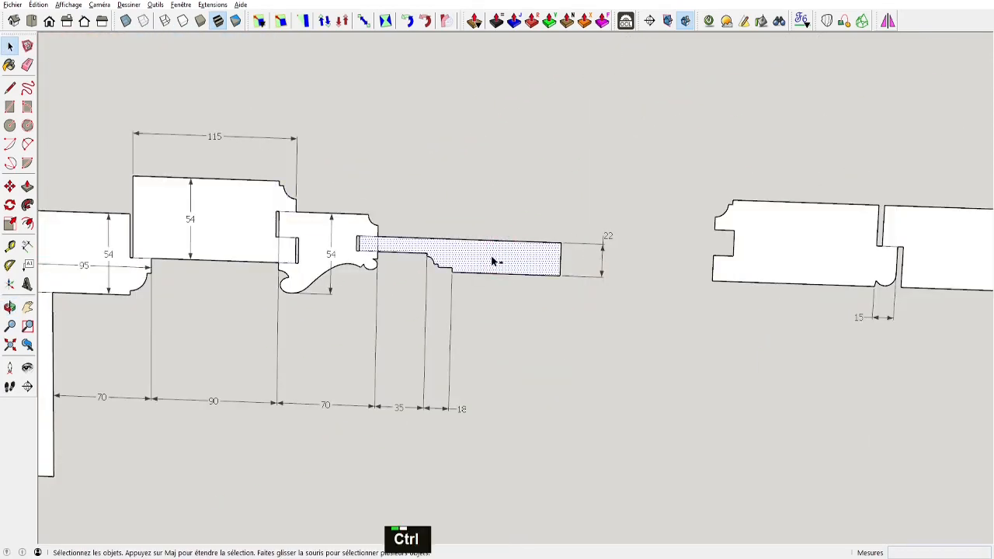
{"action": "key", "text": "alt+Tab"}
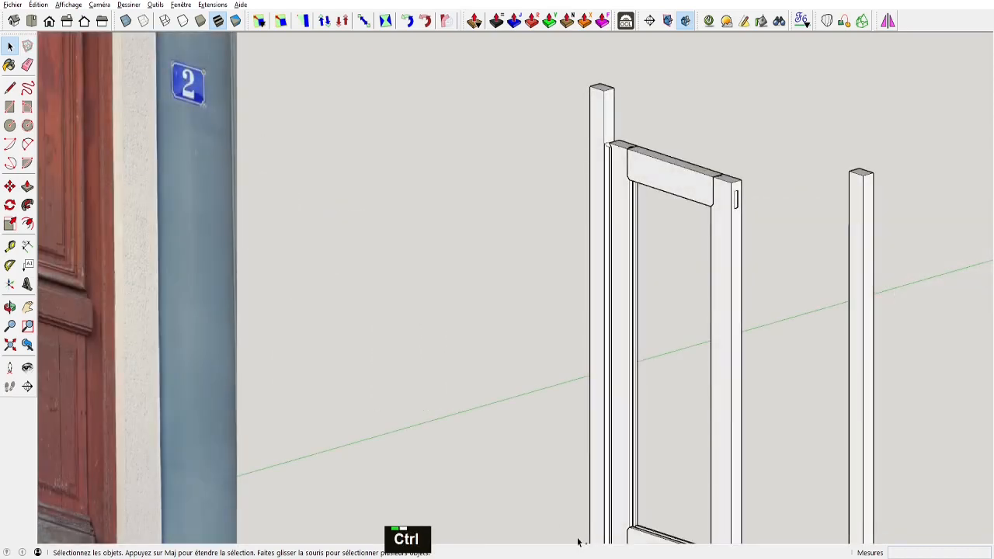
{"action": "scroll", "coordinate": [632, 477], "scroll_direction": "up", "scroll_amount": 4, "text": "shift"}
{"action": "mouse_move", "coordinate": [644, 446]}
{"action": "middle_mouse_down", "text": "shift"}
{"action": "mouse_move", "coordinate": [609, 451]}
{"action": "mouse_move", "coordinate": [612, 426]}
{"action": "mouse_move", "coordinate": [620, 464]}
{"action": "mouse_move", "coordinate": [638, 433]}
{"action": "middle_mouse_up", "text": "shift"}
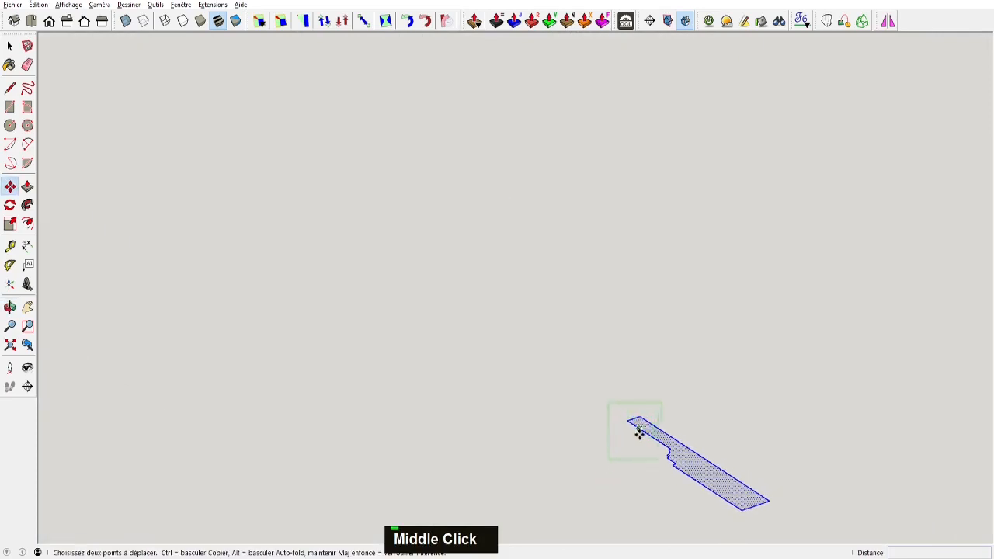
{"action": "scroll", "coordinate": [517, 427], "scroll_direction": "down", "scroll_amount": 5}
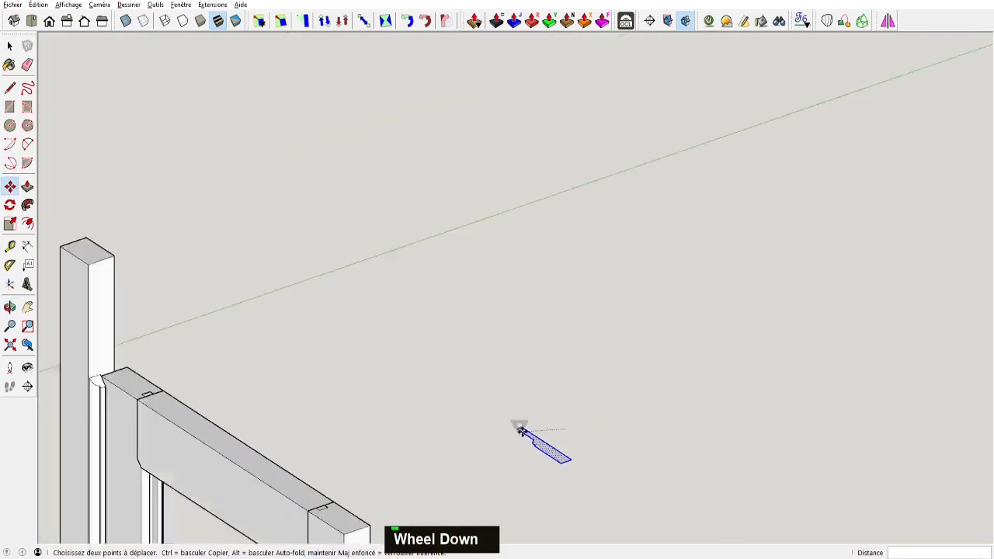
{"action": "middle_click", "coordinate": [239, 471]}
{"action": "middle_click_drag", "start_coordinate": [239, 471], "coordinate": [599, 356]}
{"action": "scroll", "coordinate": [569, 449], "scroll_direction": "up", "scroll_amount": 6}
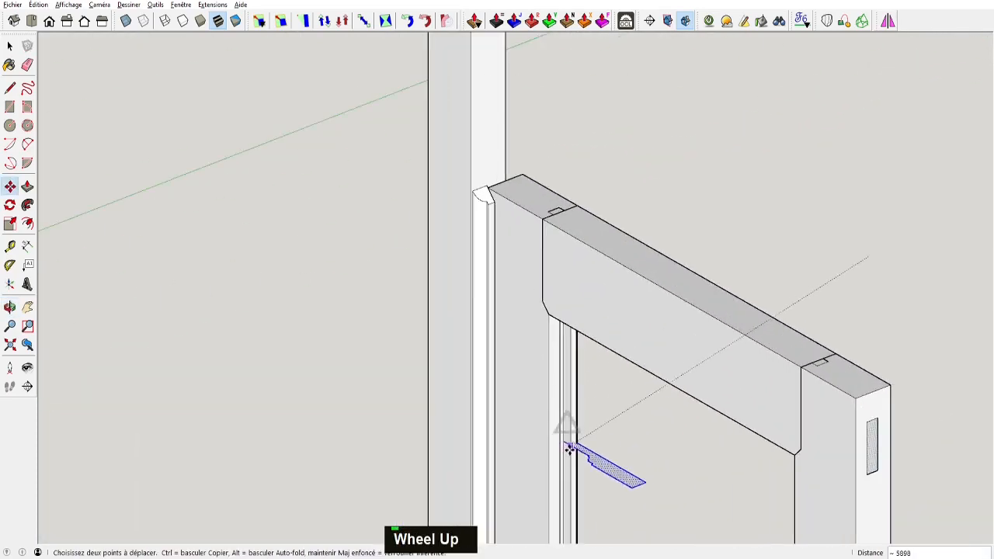
{"action": "scroll", "coordinate": [562, 454], "scroll_direction": "up", "scroll_amount": 3}
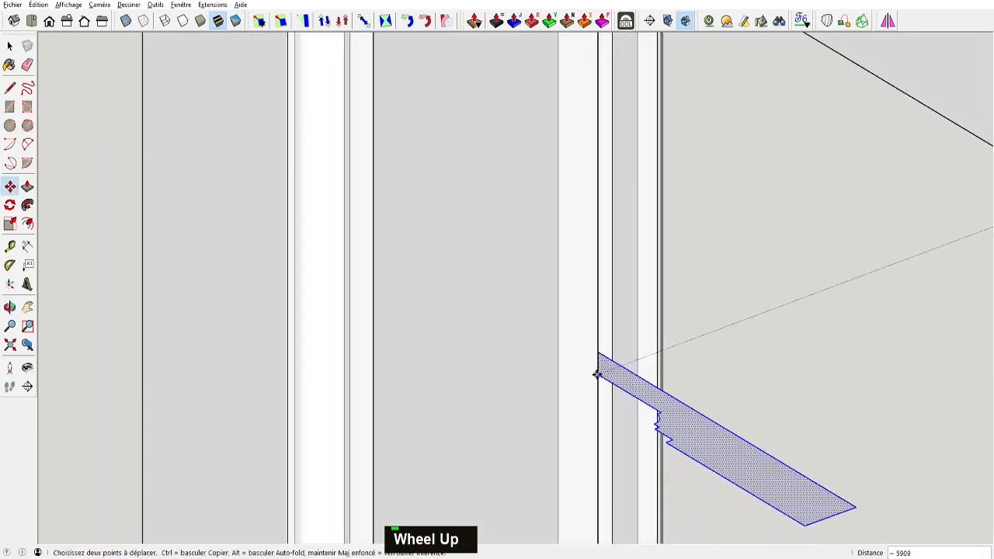
{"action": "middle_click_drag", "start_coordinate": [595, 373], "coordinate": [378, 355]}
{"action": "scroll", "coordinate": [378, 356], "scroll_direction": "down", "scroll_amount": 5}
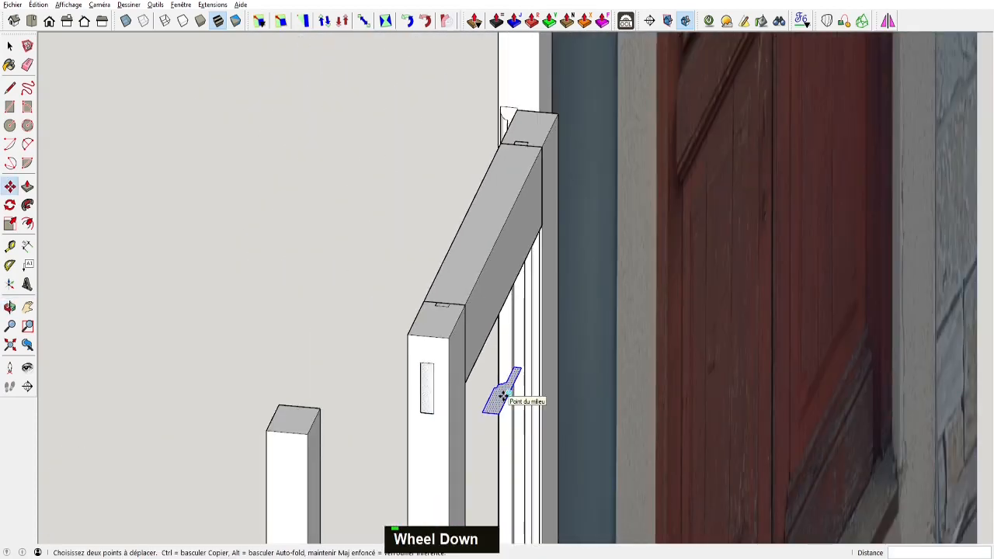
Copy the moulding profile from the section drawing and delete the face closing the upper mortise in the stile's outer edge
{"action": "key", "text": "alt+Tab"}
{"action": "key", "text": "space"}
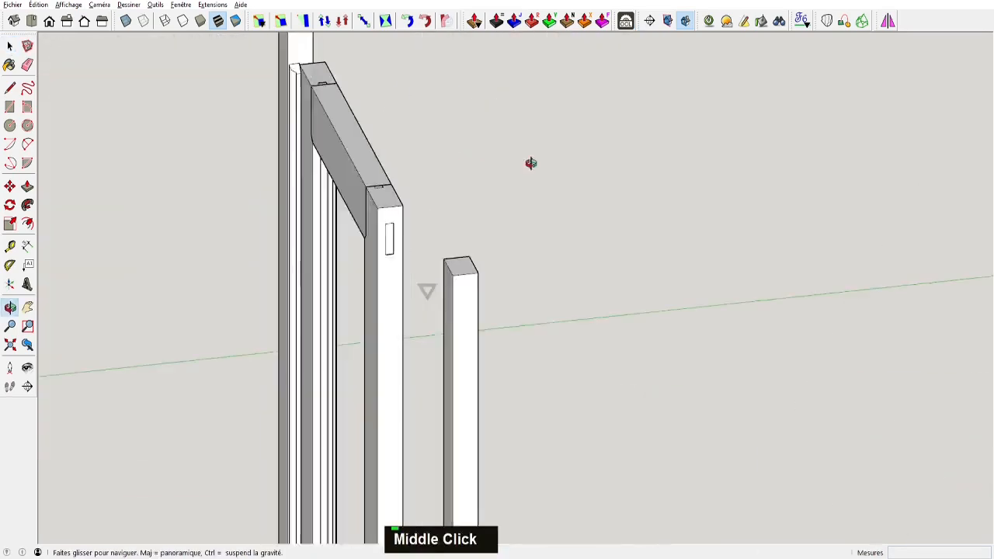
{"action": "middle_click_drag", "start_coordinate": [531, 164], "coordinate": [404, 272]}
{"action": "key", "text": "space"}
{"action": "double_click", "coordinate": [396, 288]}
{"action": "scroll", "coordinate": [413, 259], "scroll_direction": "up", "scroll_amount": 3}
{"action": "left_click", "coordinate": [415, 262]}
{"action": "key", "text": "Delete"}
{"action": "scroll", "coordinate": [310, 311], "scroll_direction": "down", "scroll_amount": 3}
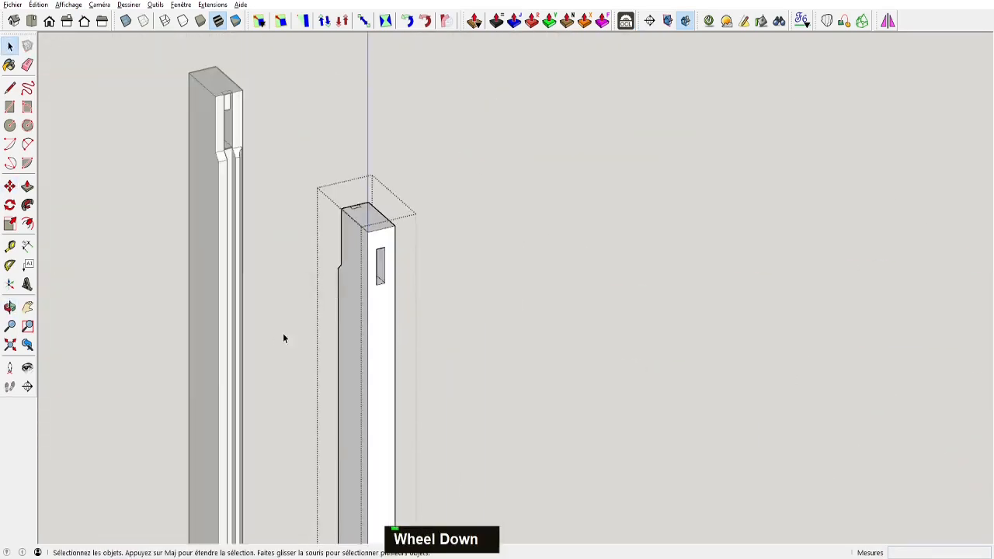
Paste the moulding profile and move it up along the left stile to the notch corner of the top rail
{"action": "middle_click_drag", "start_coordinate": [283, 338], "coordinate": [395, 139]}
{"action": "scroll", "coordinate": [357, 280], "scroll_direction": "down", "scroll_amount": 2}
{"action": "key", "text": "ctrl+v"}
{"action": "scroll", "coordinate": [348, 284], "scroll_direction": "up", "scroll_amount": 1}
{"action": "left_click", "coordinate": [508, 314]}
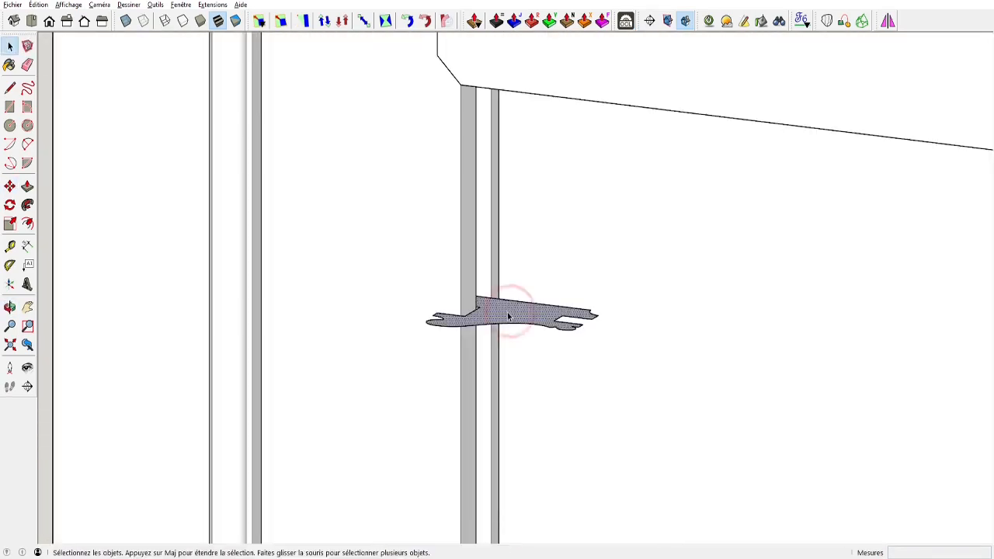
{"action": "scroll", "coordinate": [453, 314], "scroll_direction": "up", "scroll_amount": 3}
{"action": "left_click", "coordinate": [420, 313]}
{"action": "scroll", "coordinate": [439, 252], "scroll_direction": "down", "scroll_amount": 3}
{"action": "middle_click_drag", "start_coordinate": [459, 238], "coordinate": [484, 414], "text": "shift"}
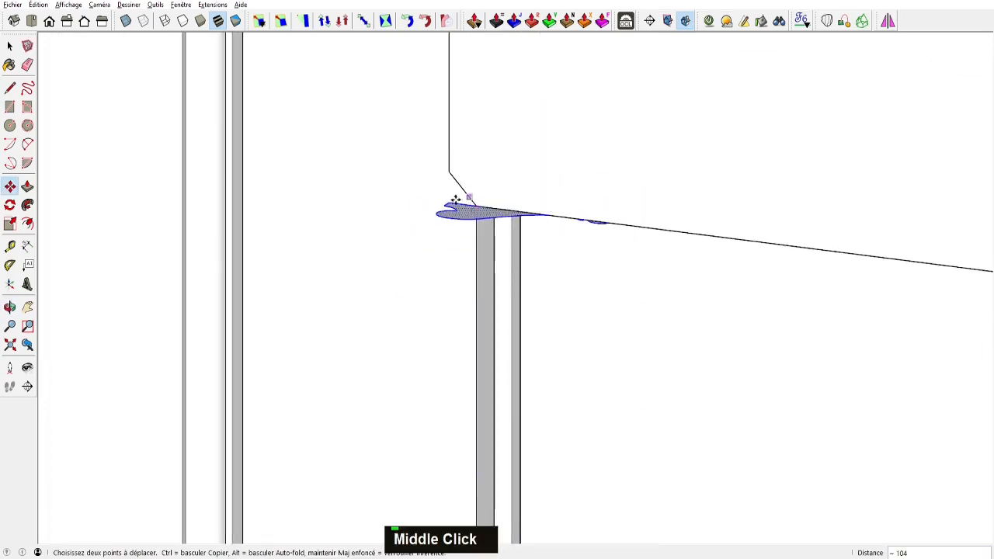
{"action": "left_click", "coordinate": [446, 171]}
Extrude the moulding profile down the left stile to the upper notch corner of the middle rail
{"action": "key", "text": "p"}
{"action": "left_click", "coordinate": [462, 184]}
{"action": "scroll", "coordinate": [466, 327], "scroll_direction": "down", "scroll_amount": 6}
{"action": "middle_click_drag", "start_coordinate": [466, 326], "coordinate": [668, 132], "text": "shift"}
{"action": "scroll", "coordinate": [664, 311], "scroll_direction": "up", "scroll_amount": 5}
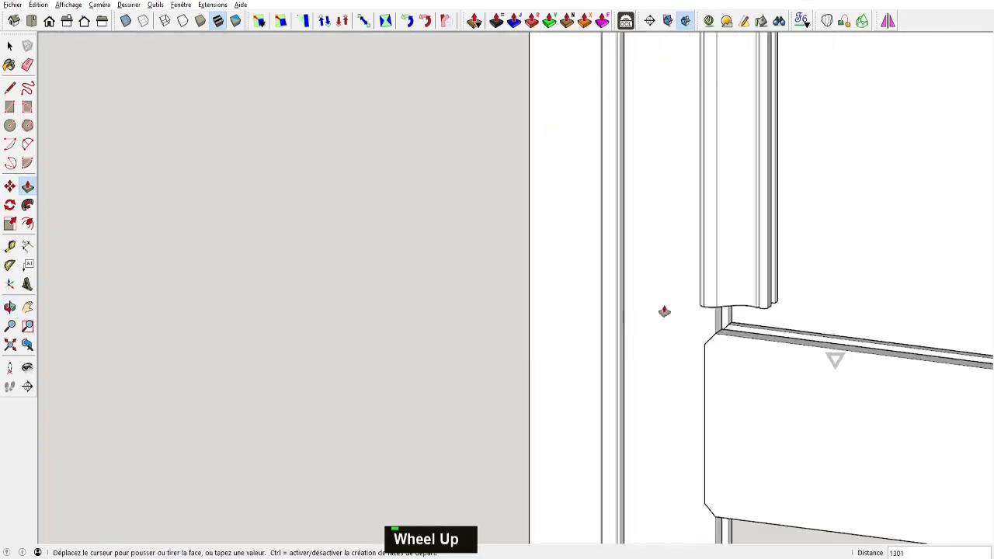
{"action": "middle_click_drag", "start_coordinate": [704, 373], "coordinate": [800, 291]}
{"action": "scroll", "coordinate": [704, 346], "scroll_direction": "up", "scroll_amount": 2}
{"action": "left_click", "coordinate": [508, 314]}
Turn the extruded moulding into a component named MoulureGRandCadre and isolate it
{"action": "scroll", "coordinate": [508, 314], "scroll_direction": "down", "scroll_amount": 5}
{"action": "middle_click_drag", "start_coordinate": [536, 272], "coordinate": [595, 211], "text": "shift"}
{"action": "key", "text": "space"}
{"action": "triple_click", "coordinate": [593, 213]}
{"action": "type", "text": "g"}
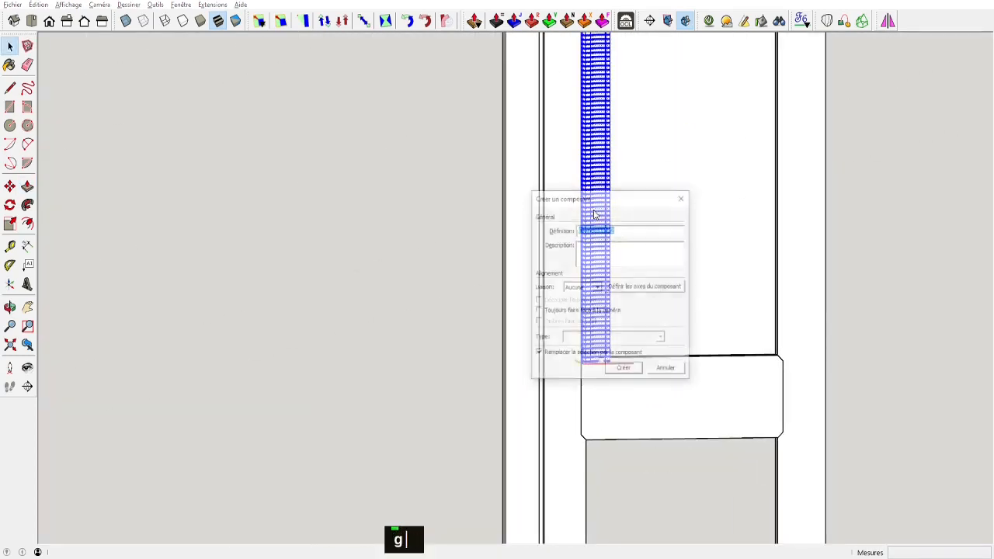
{"action": "type", "text": "MoulureGRandCadre"}
{"action": "key", "text": "Return"}
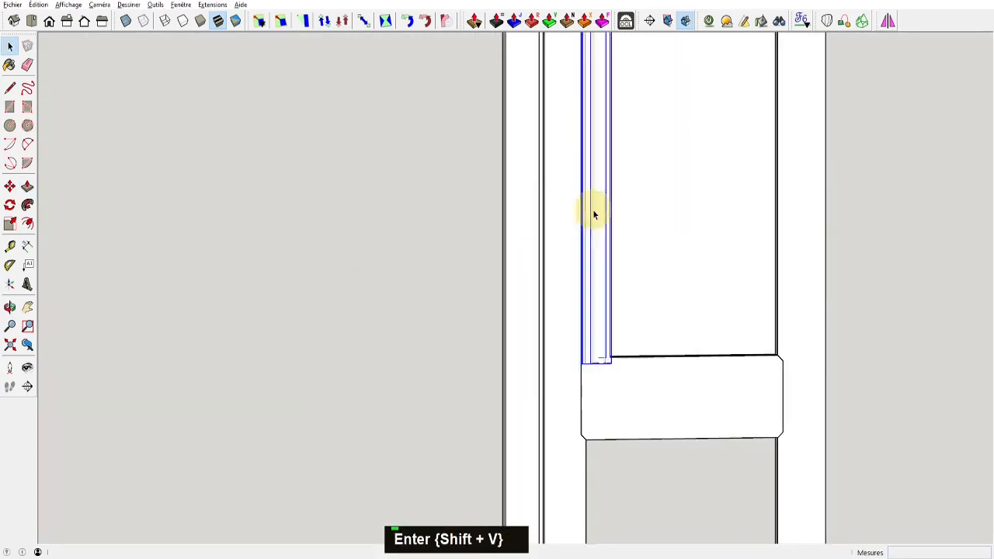
Inside the moulding component, hide the lengthwise edge dividing its curved front surfaces
{"action": "double_click", "coordinate": [595, 211]}
{"action": "scroll", "coordinate": [594, 210], "scroll_direction": "up", "scroll_amount": 6}
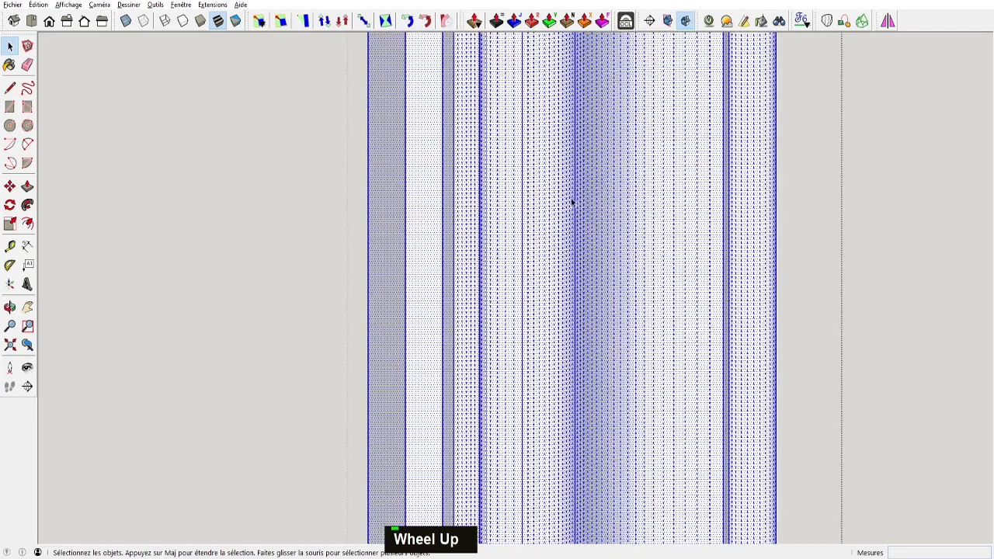
{"action": "left_click", "coordinate": [399, 216]}
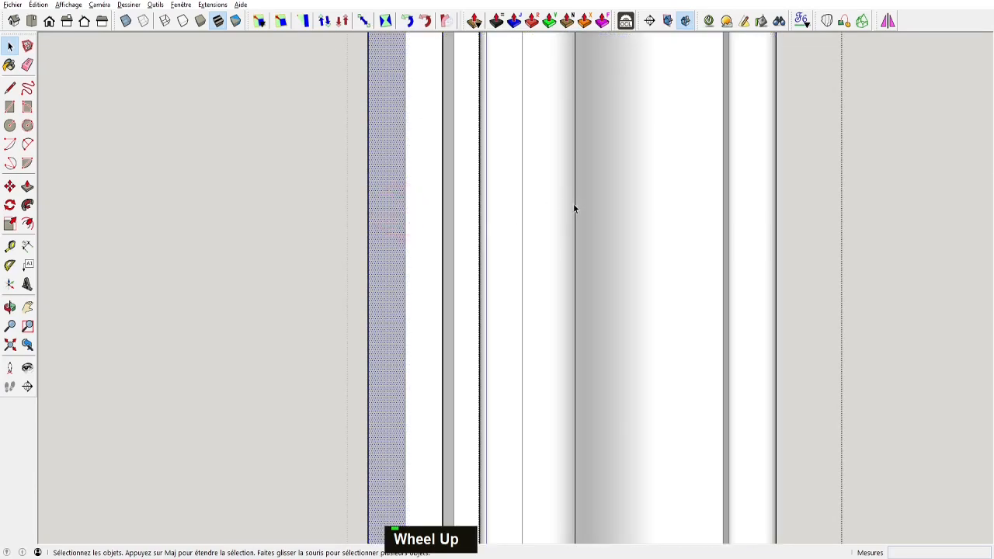
{"action": "scroll", "coordinate": [581, 206], "scroll_direction": "down", "scroll_amount": 3}
{"action": "mouse_move", "coordinate": [598, 227]}
{"action": "middle_mouse_down"}
{"action": "mouse_move", "coordinate": [540, 261]}
{"action": "mouse_move", "coordinate": [604, 243]}
{"action": "middle_mouse_up"}
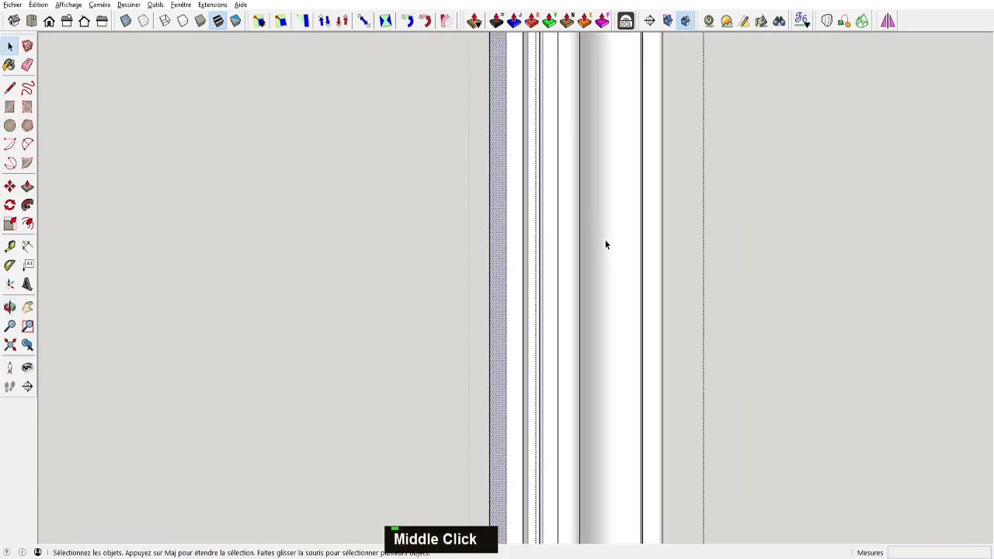
{"action": "double_click", "coordinate": [602, 246]}
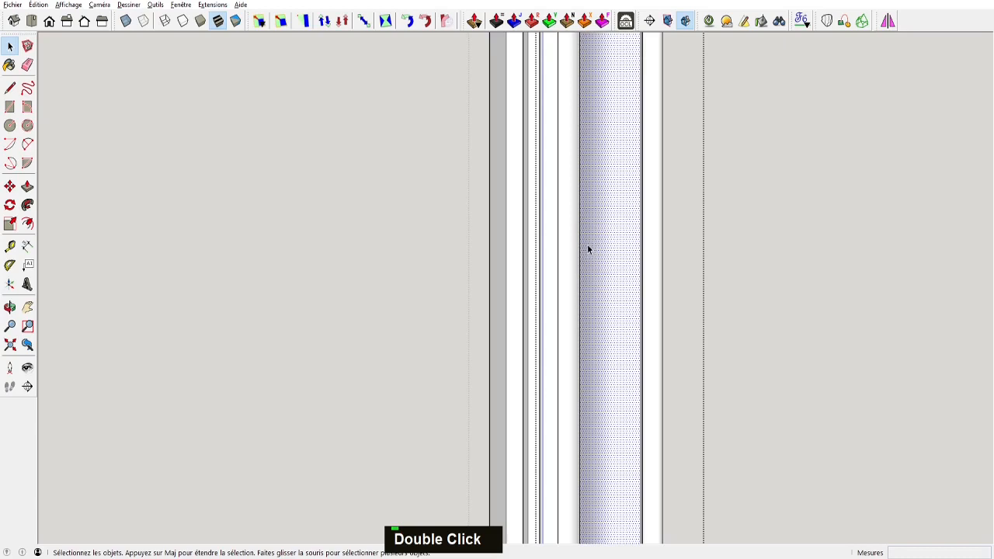
{"action": "scroll", "coordinate": [589, 244], "scroll_direction": "down", "scroll_amount": 3}
{"action": "middle_click_drag", "start_coordinate": [589, 244], "coordinate": [573, 214]}
{"action": "scroll", "coordinate": [577, 150], "scroll_direction": "down", "scroll_amount": 2}
{"action": "middle_click_drag", "start_coordinate": [549, 404], "coordinate": [580, 305]}
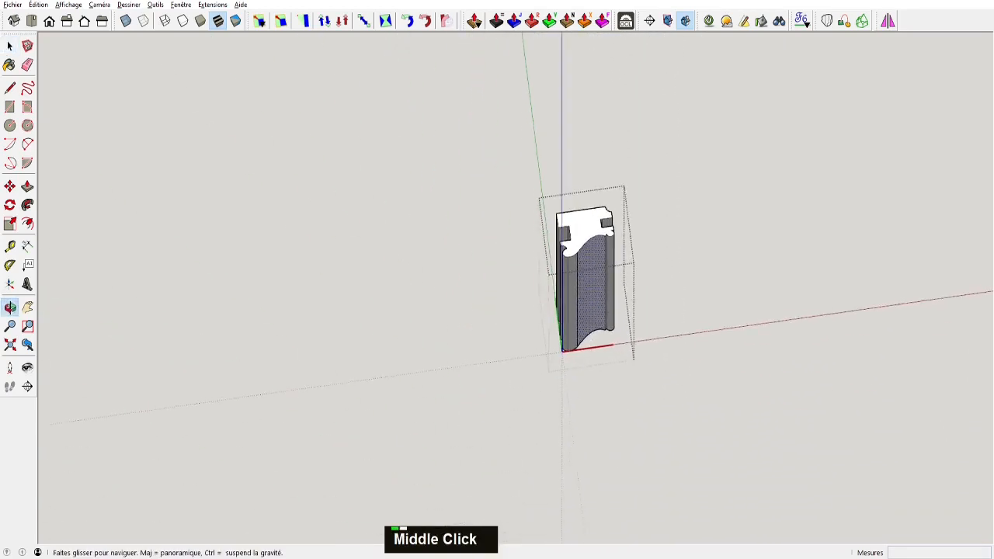
{"action": "scroll", "coordinate": [580, 305], "scroll_direction": "up", "scroll_amount": 5}
{"action": "key", "text": "e"}
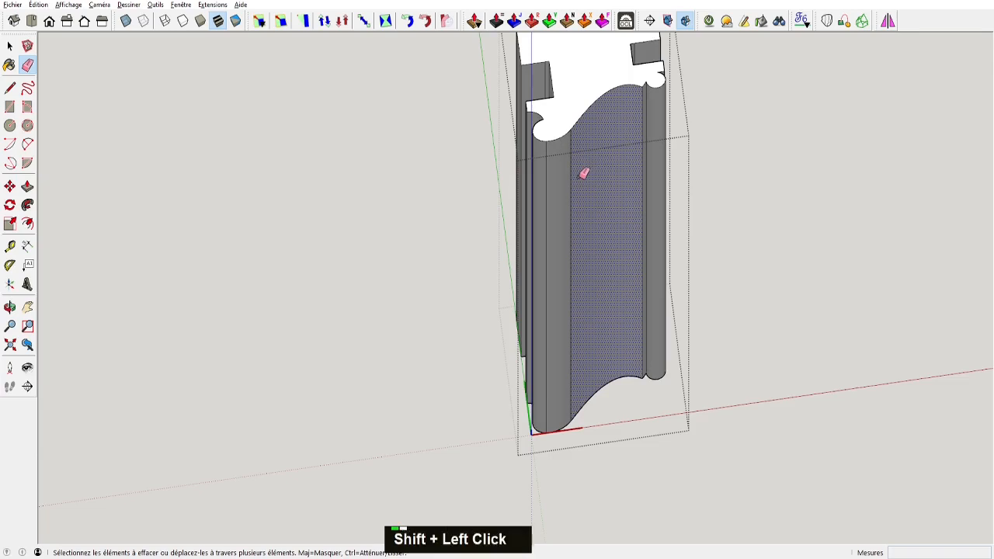
{"action": "left_click_drag", "start_coordinate": [584, 173], "coordinate": [559, 190], "text": "shift"}
{"action": "mouse_move", "coordinate": [573, 154]}
{"action": "middle_mouse_down"}
{"action": "mouse_move", "coordinate": [728, 143]}
{"action": "mouse_move", "coordinate": [573, 262]}
{"action": "mouse_move", "coordinate": [768, 342]}
{"action": "mouse_move", "coordinate": [566, 268]}
{"action": "mouse_move", "coordinate": [604, 275]}
{"action": "mouse_move", "coordinate": [560, 174]}
{"action": "middle_mouse_up"}
{"action": "scroll", "coordinate": [556, 288], "scroll_direction": "down", "scroll_amount": 2}
{"action": "scroll", "coordinate": [596, 231], "scroll_direction": "down", "scroll_amount": 2}
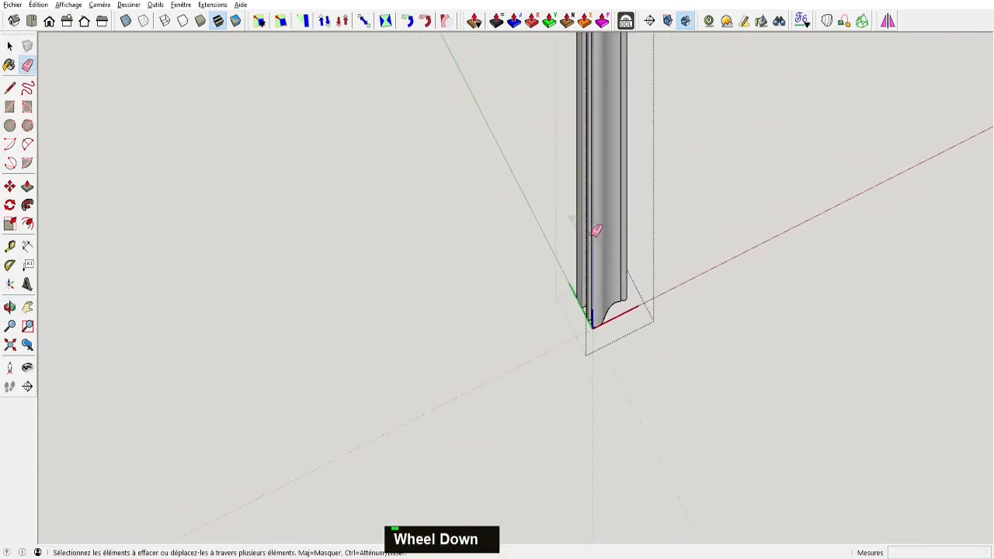
Display the isolated moulding in front view with parallel projection and fit its full length in view
{"action": "middle_click_drag", "start_coordinate": [595, 230], "coordinate": [673, 151]}
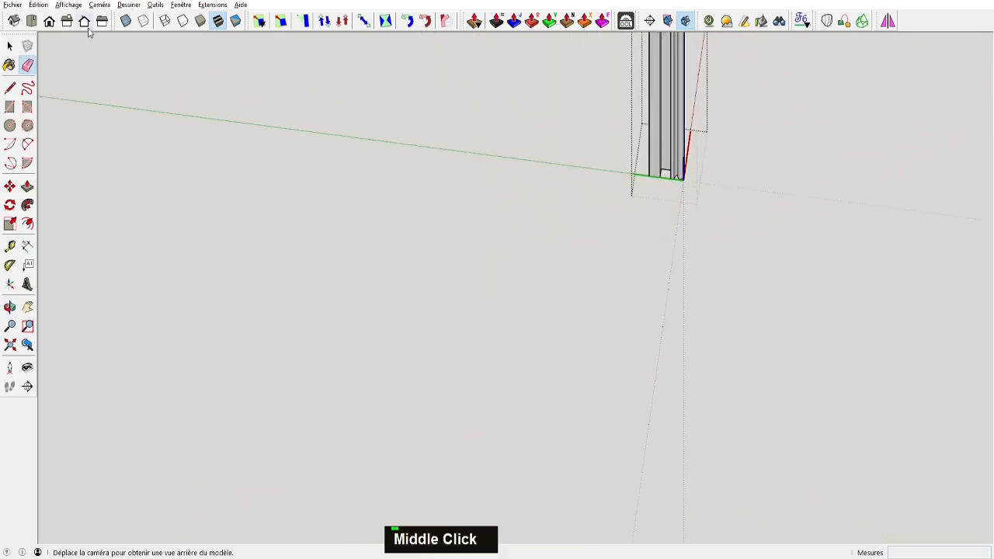
{"action": "left_click", "coordinate": [100, 6]}
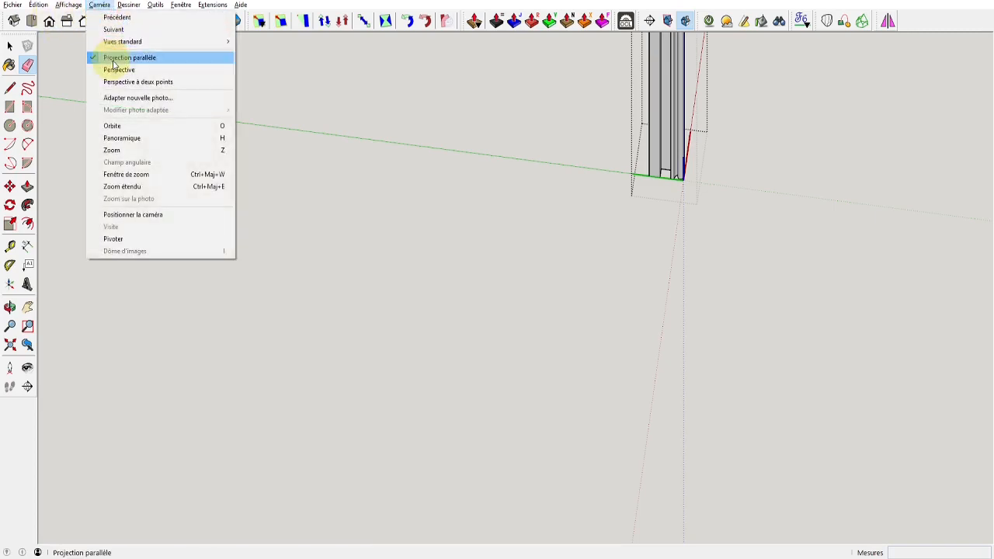
{"action": "left_click", "coordinate": [48, 21]}
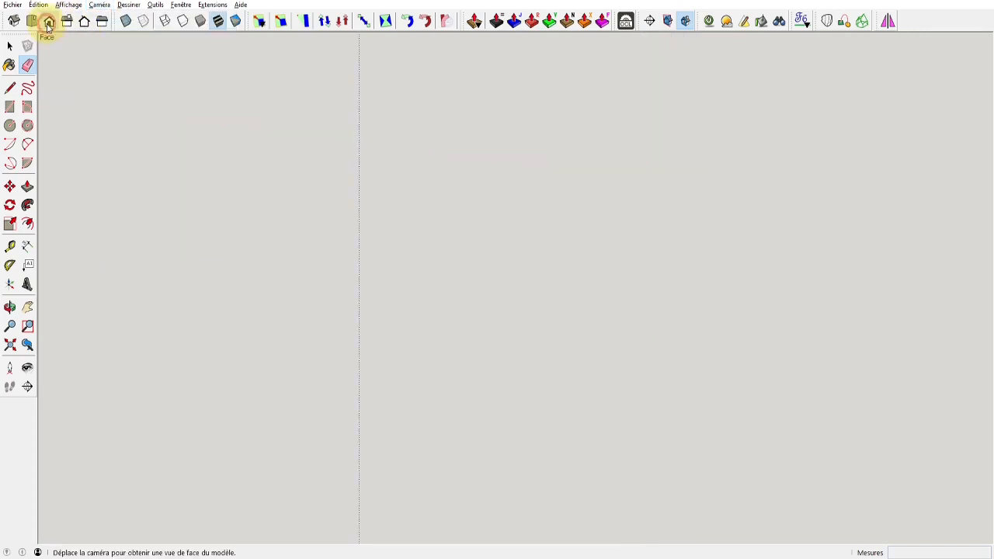
{"action": "scroll", "coordinate": [378, 137], "scroll_direction": "down", "scroll_amount": 3}
{"action": "key", "text": "ctrl+shift+e"}
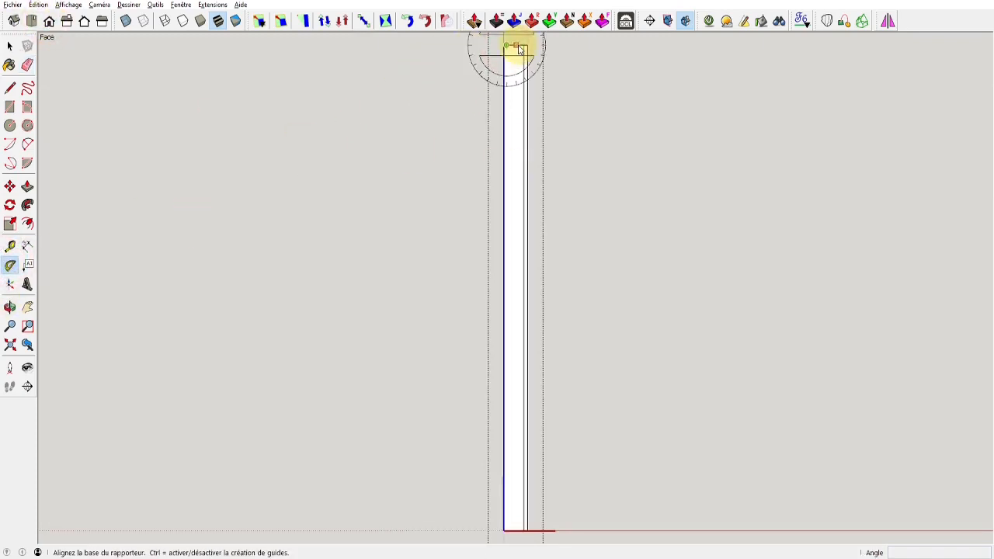
Place a 45° construction guide through the outer upper corner of the moulding on its back face
{"action": "key", "text": "space"}
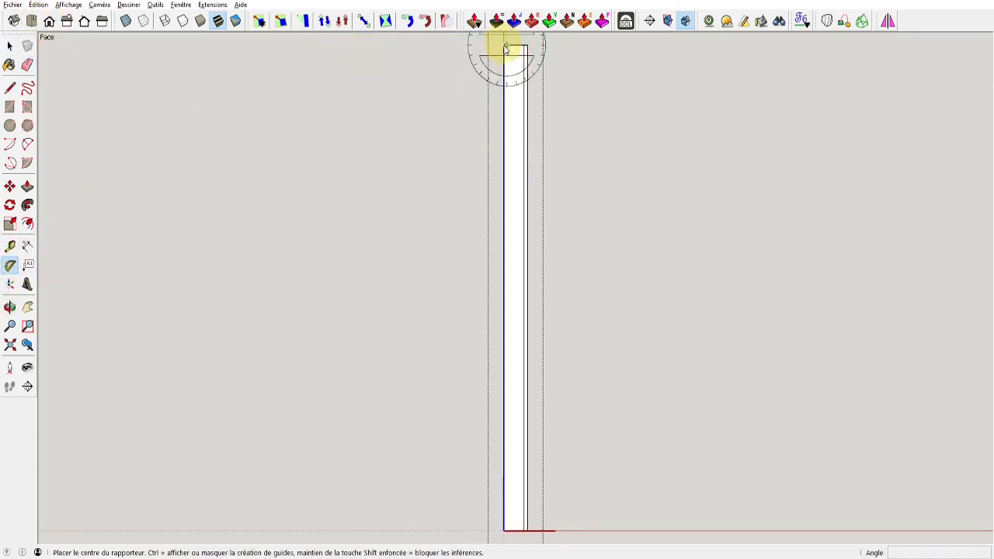
{"action": "scroll", "coordinate": [450, 337], "scroll_direction": "up", "scroll_amount": 2, "text": "shift"}
{"action": "middle_click_drag", "start_coordinate": [450, 337], "coordinate": [68, 44]}
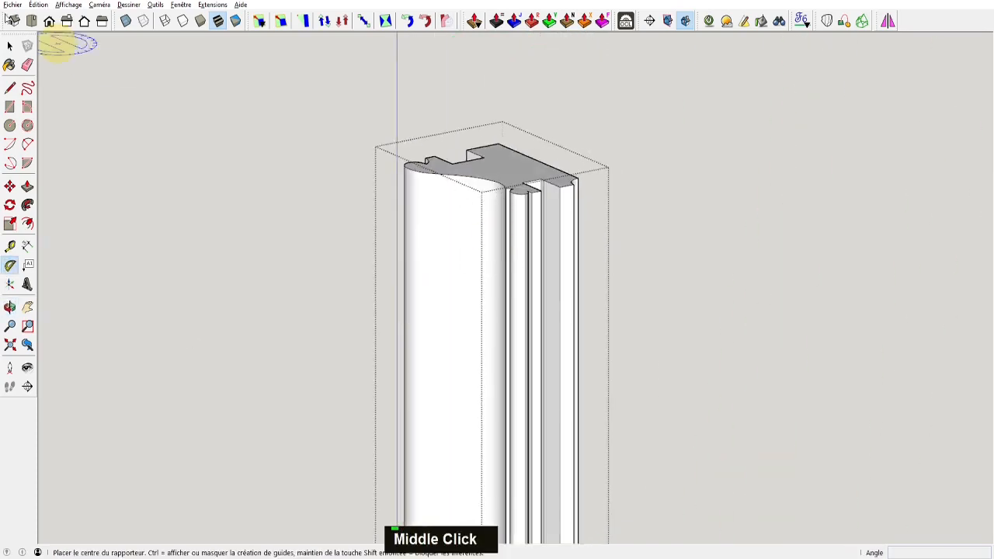
{"action": "left_click", "coordinate": [99, 21]}
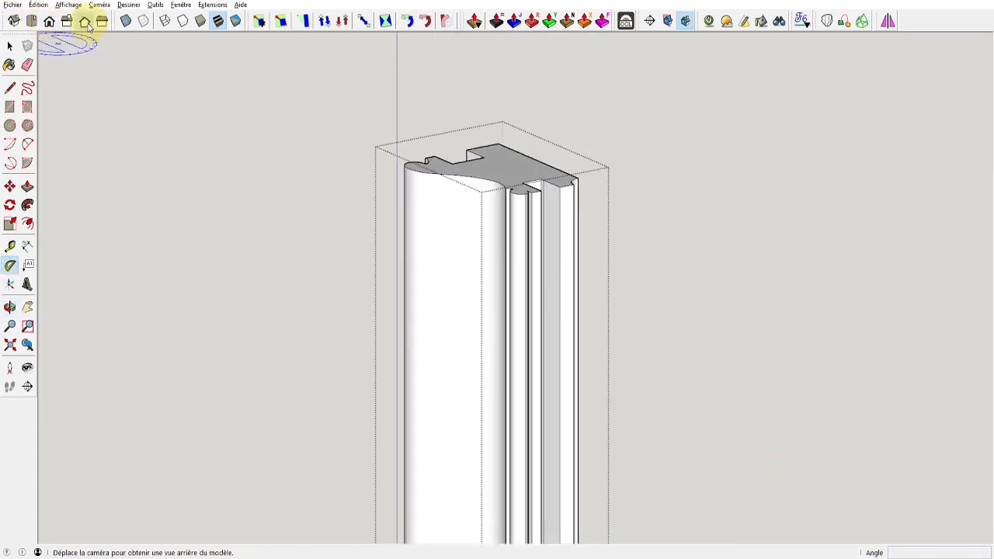
{"action": "middle_click_drag", "start_coordinate": [355, 333], "coordinate": [352, 414]}
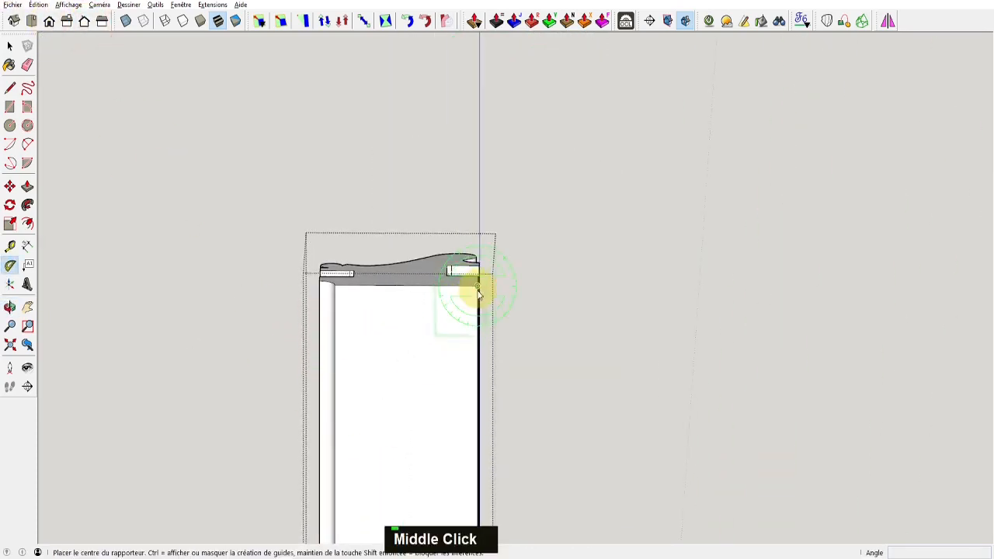
{"action": "left_click", "coordinate": [82, 21]}
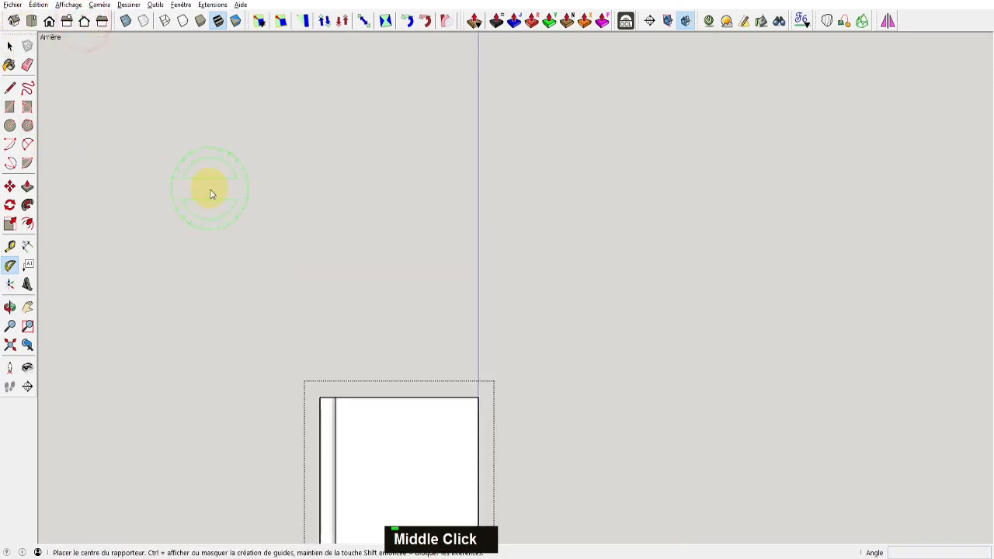
{"action": "middle_click_drag", "start_coordinate": [318, 427], "coordinate": [330, 74], "text": "shift"}
{"action": "left_click", "coordinate": [84, 21]}
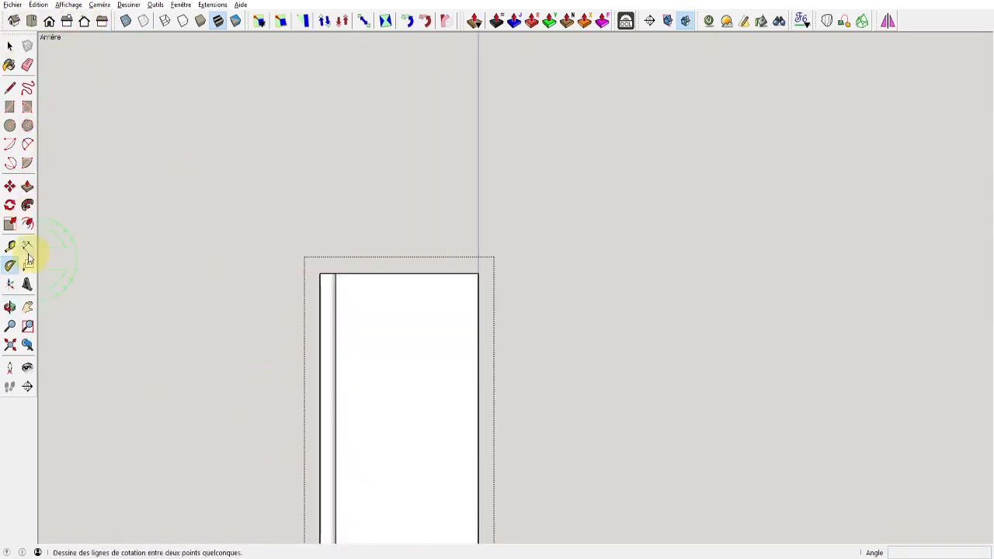
{"action": "left_click", "coordinate": [477, 274]}
{"action": "left_click", "coordinate": [401, 274]}
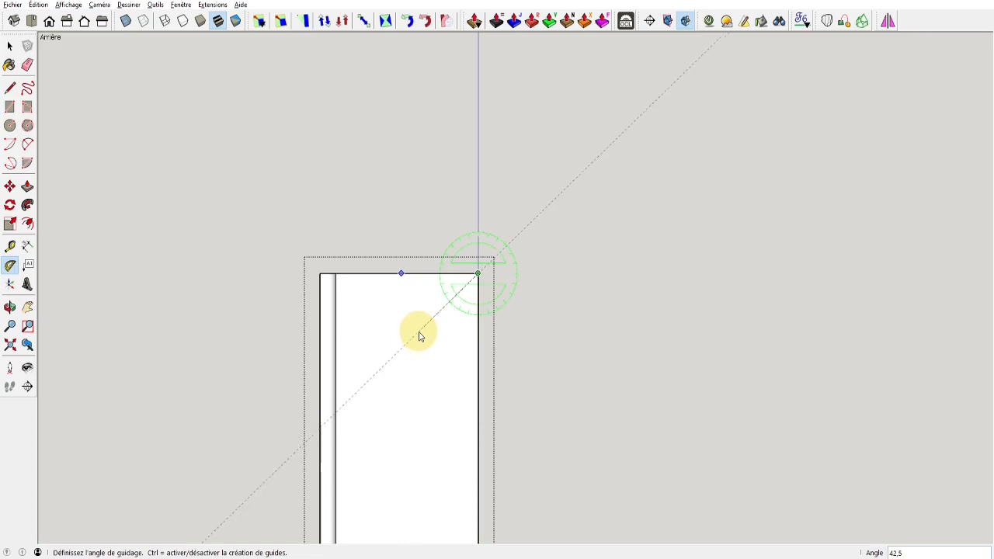
{"action": "left_click", "coordinate": [418, 335]}
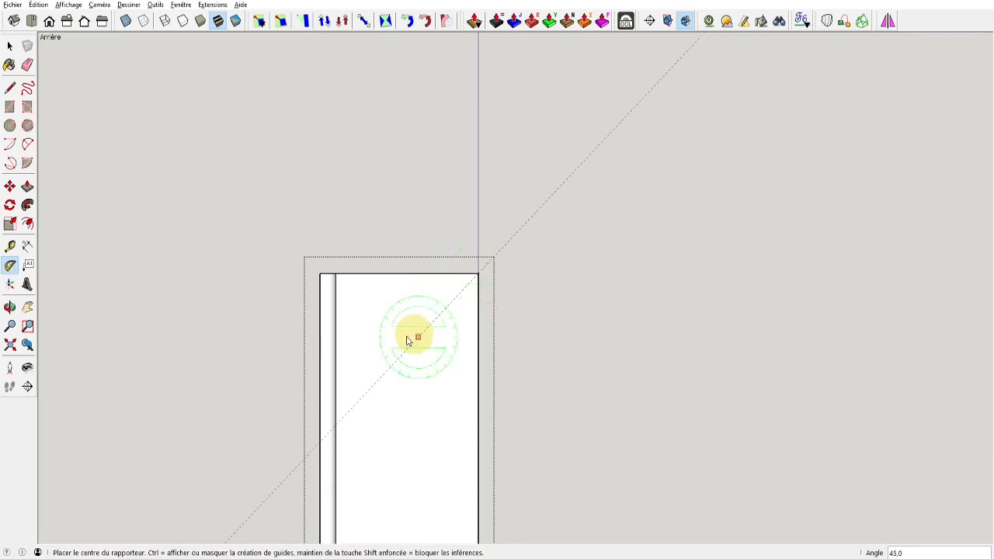
Cut the moulding along the 45° guide with Zorro and delete the waste corner above the mitre
{"action": "left_click", "coordinate": [155, 5]}
{"action": "left_click", "coordinate": [214, 352]}
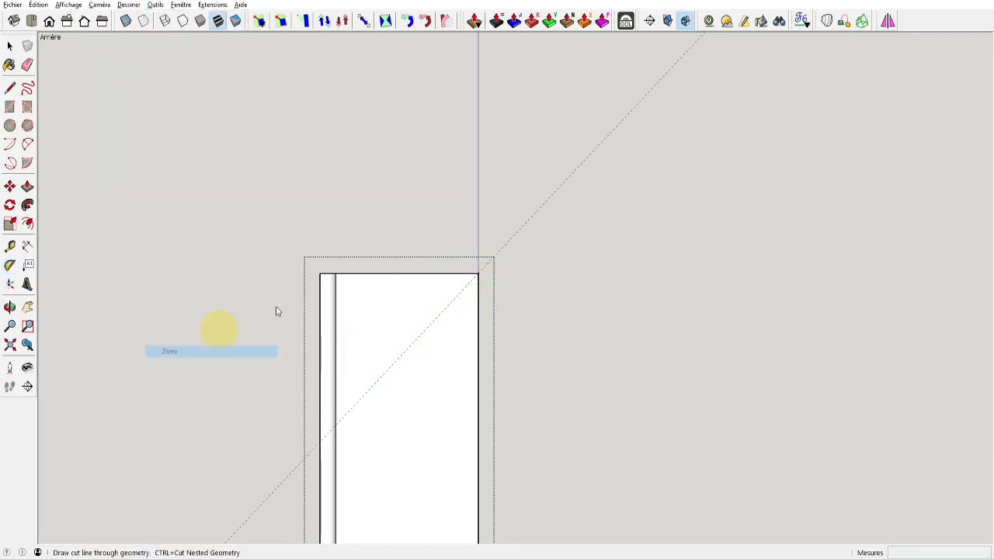
{"action": "left_click", "coordinate": [155, 5]}
{"action": "left_click", "coordinate": [179, 351]}
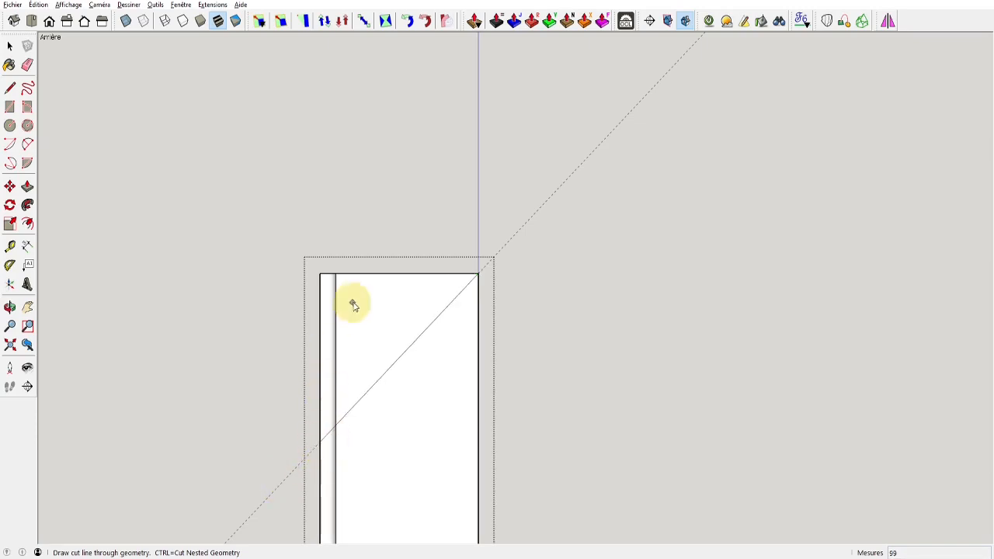
{"action": "key", "text": "space"}
{"action": "left_click_drag", "start_coordinate": [369, 257], "coordinate": [299, 357]}
{"action": "key", "text": "Delete"}
{"action": "middle_click_drag", "start_coordinate": [462, 275], "coordinate": [614, 364]}
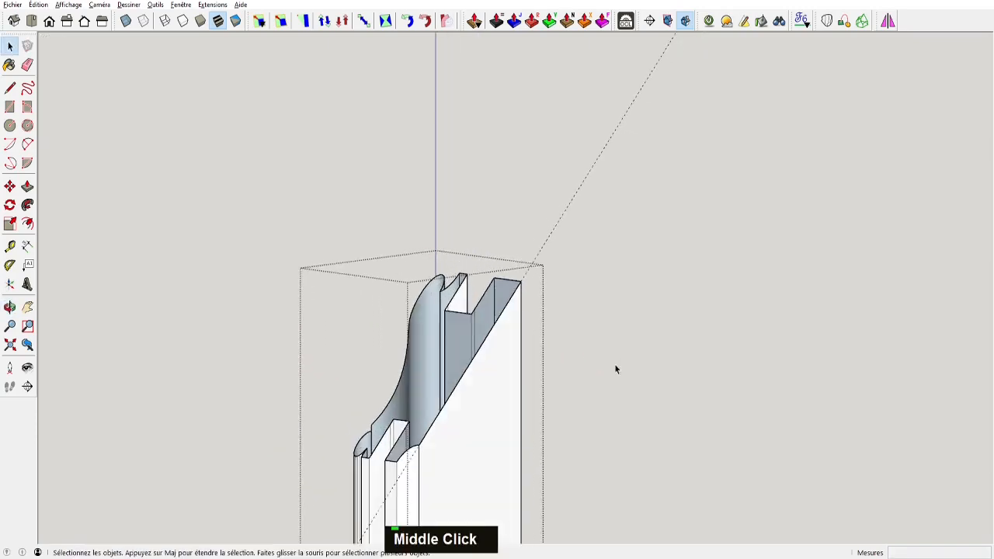
Close the mitred upper end with a face and mirror-copy that face about the moulding's mid-length to its lower end
{"action": "key", "text": "l"}
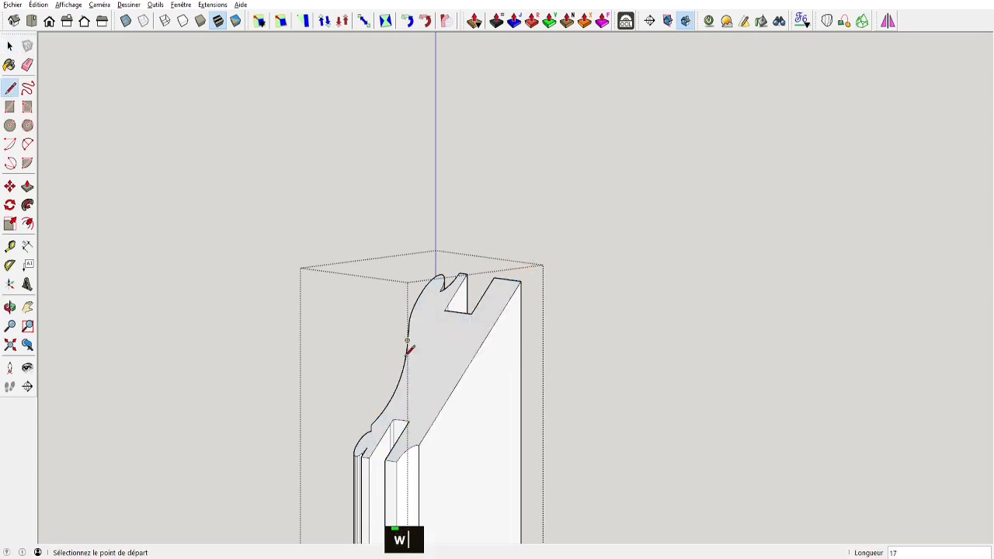
{"action": "middle_click_drag", "start_coordinate": [409, 350], "coordinate": [307, 84]}
{"action": "key", "text": "space"}
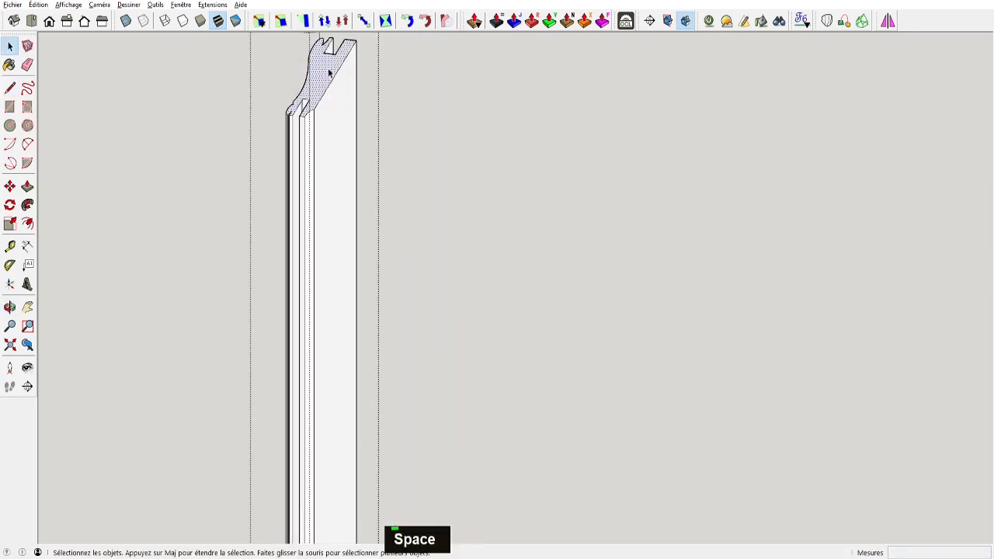
{"action": "left_click", "coordinate": [890, 21]}
{"action": "scroll", "coordinate": [288, 440], "scroll_direction": "down", "scroll_amount": 2}
{"action": "middle_click_drag", "start_coordinate": [289, 439], "coordinate": [346, 261]}
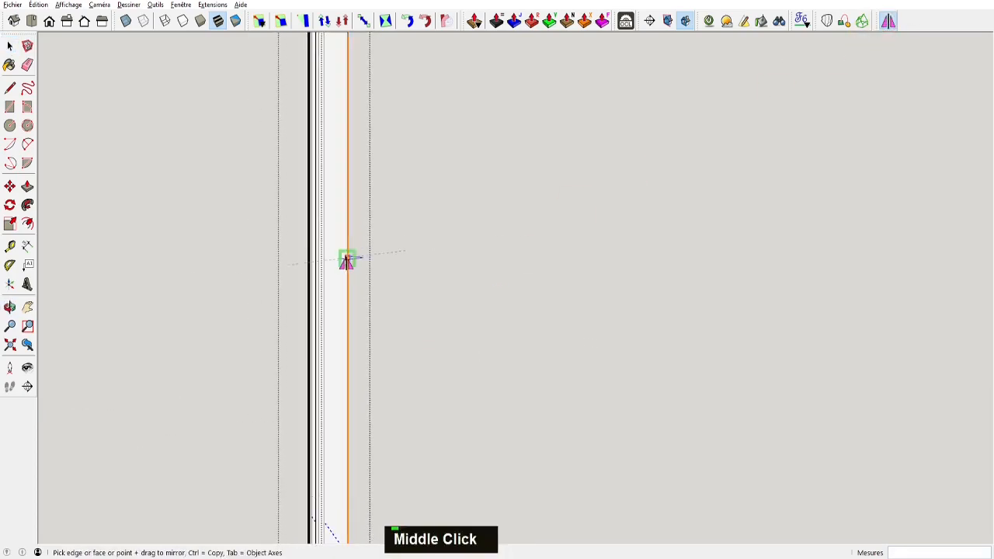
{"action": "scroll", "coordinate": [347, 261], "scroll_direction": "down", "scroll_amount": 3}
{"action": "scroll", "coordinate": [372, 195], "scroll_direction": "down", "scroll_amount": 2, "text": "shift"}
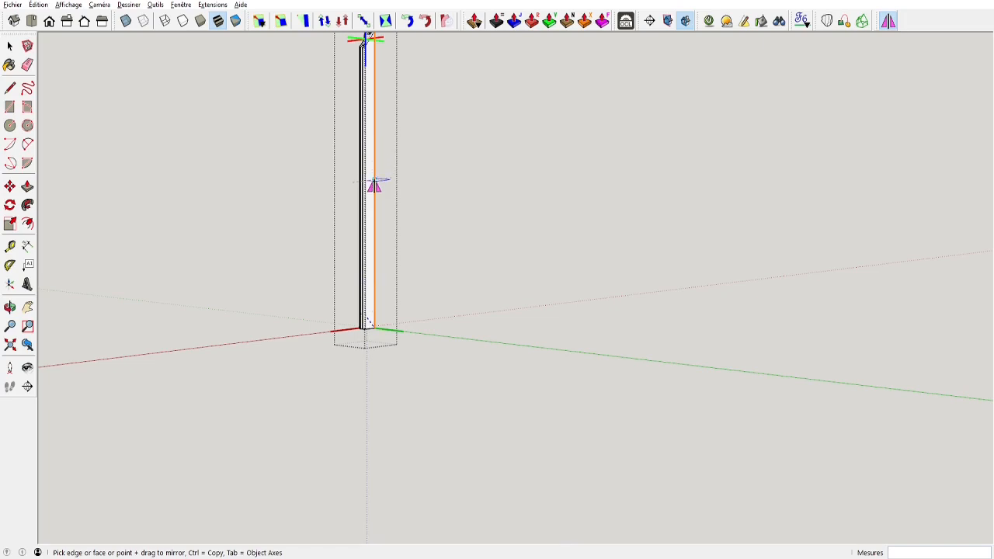
{"action": "scroll", "coordinate": [362, 344], "scroll_direction": "up", "scroll_amount": 3}
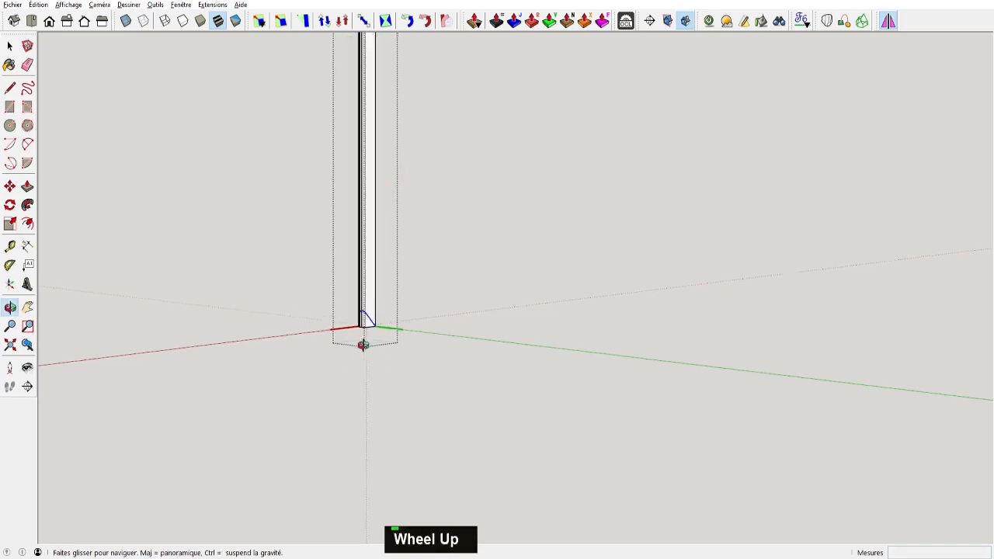
{"action": "scroll", "coordinate": [417, 212], "scroll_direction": "up", "scroll_amount": 3}
Delete the waste outside the mirrored mitre at the moulding's lower end and return to the whole door
{"action": "key", "text": "space"}
{"action": "middle_click", "coordinate": [308, 222]}
{"action": "mouse_move", "coordinate": [482, 289]}
{"action": "left_mouse_down"}
{"action": "mouse_move", "coordinate": [444, 269]}
{"action": "mouse_move", "coordinate": [466, 284]}
{"action": "left_mouse_up"}
{"action": "key", "text": "Delete"}
{"action": "middle_click_drag", "start_coordinate": [478, 282], "coordinate": [310, 300]}
{"action": "scroll", "coordinate": [264, 288], "scroll_direction": "down", "scroll_amount": 5}
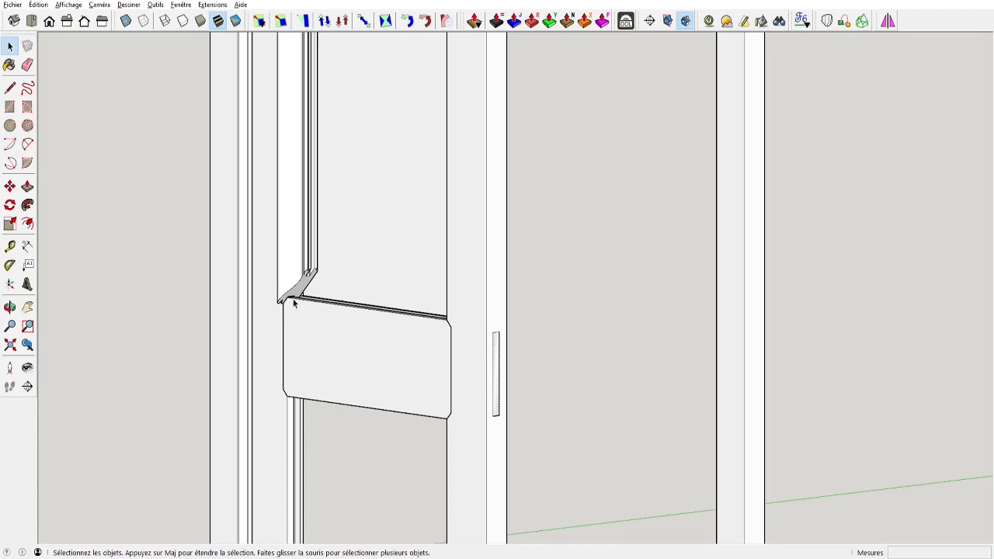
Mirror-copy the mitred moulding about the middle rail's centre onto the opposite stile
{"action": "middle_click_drag", "start_coordinate": [303, 257], "coordinate": [256, 233]}
{"action": "middle_click_drag", "start_coordinate": [257, 233], "coordinate": [248, 225], "text": "shift"}
{"action": "left_click", "coordinate": [249, 225]}
{"action": "left_click", "coordinate": [886, 19]}
{"action": "left_click", "coordinate": [321, 278]}
{"action": "key", "text": "space"}
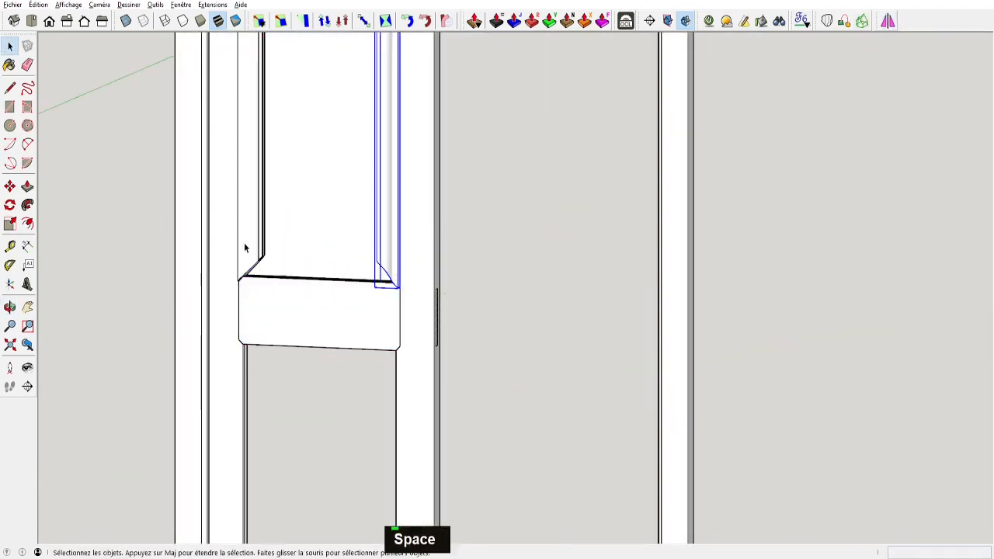
Copy the left stile's moulding downward so its upper outer corner meets the original's lower outer corner
{"action": "left_click", "coordinate": [245, 246]}
{"action": "middle_click_drag", "start_coordinate": [261, 167], "coordinate": [300, 230]}
{"action": "scroll", "coordinate": [268, 212], "scroll_direction": "up", "scroll_amount": 4}
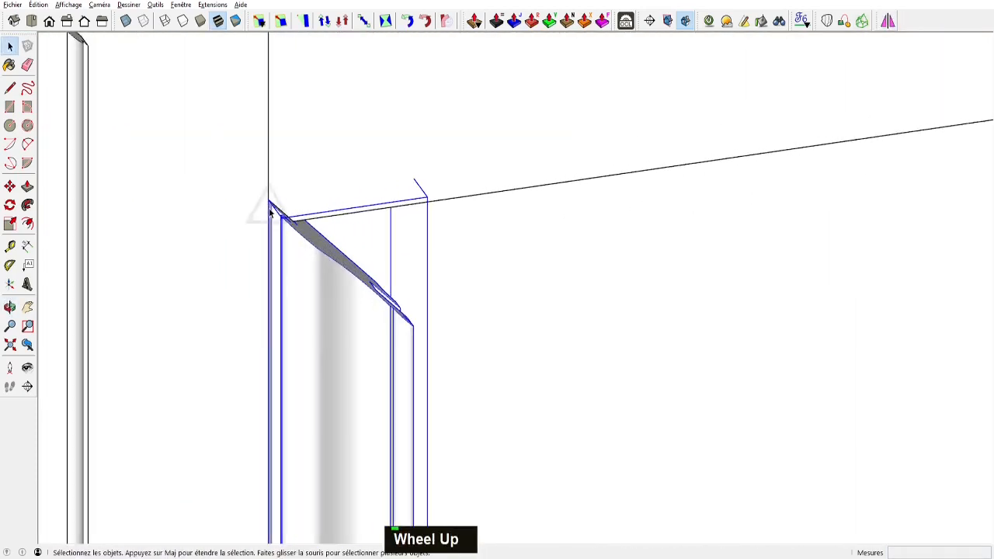
{"action": "key", "text": "m"}
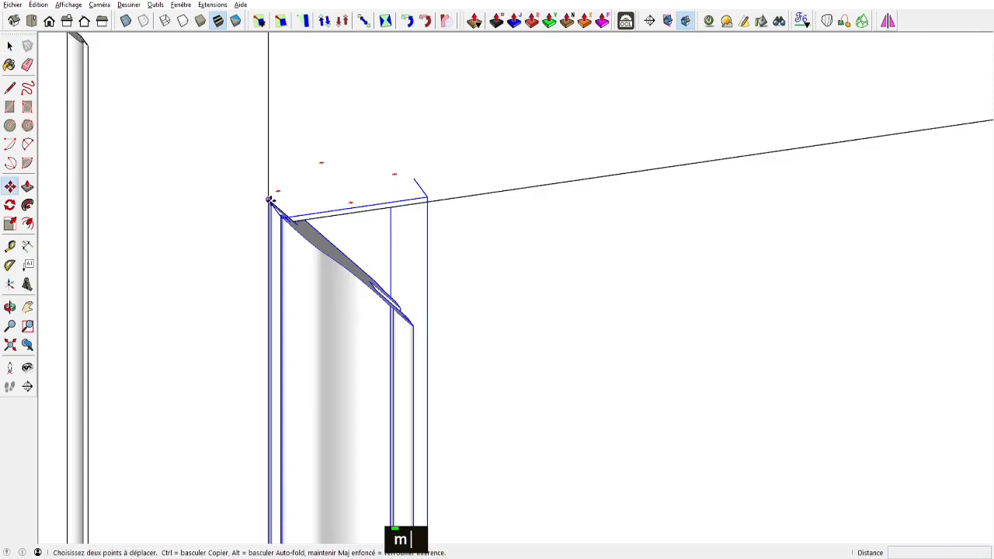
{"action": "scroll", "coordinate": [270, 200], "scroll_direction": "down", "scroll_amount": 5}
{"action": "scroll", "coordinate": [244, 459], "scroll_direction": "up", "scroll_amount": 4}
Rotate the copied moulding about that corner so it lies horizontally along the upper edge of the middle rail
{"action": "key", "text": "q"}
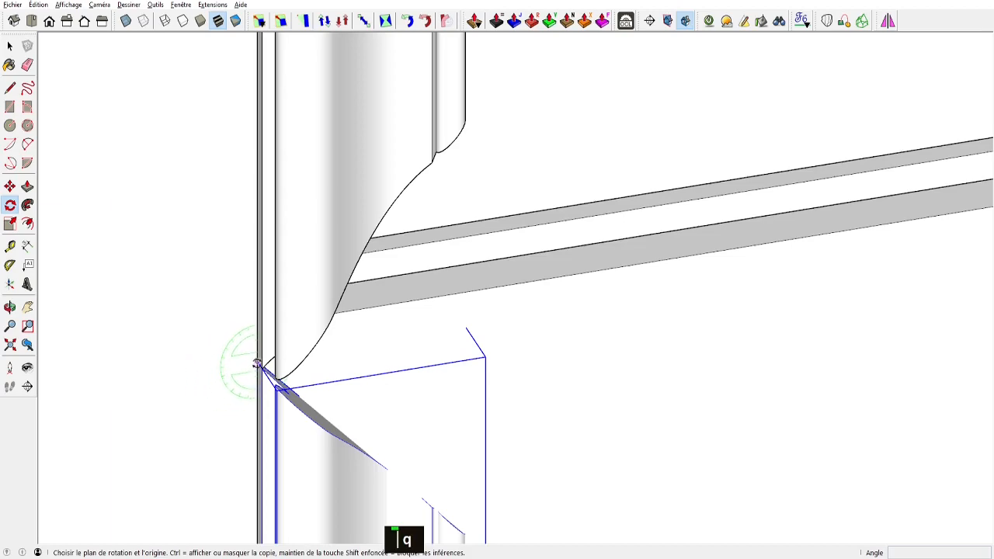
{"action": "left_click", "coordinate": [165, 376]}
{"action": "left_click", "coordinate": [256, 420]}
{"action": "key", "text": "ctrl+t"}
{"action": "scroll", "coordinate": [256, 423], "scroll_direction": "down", "scroll_amount": 6}
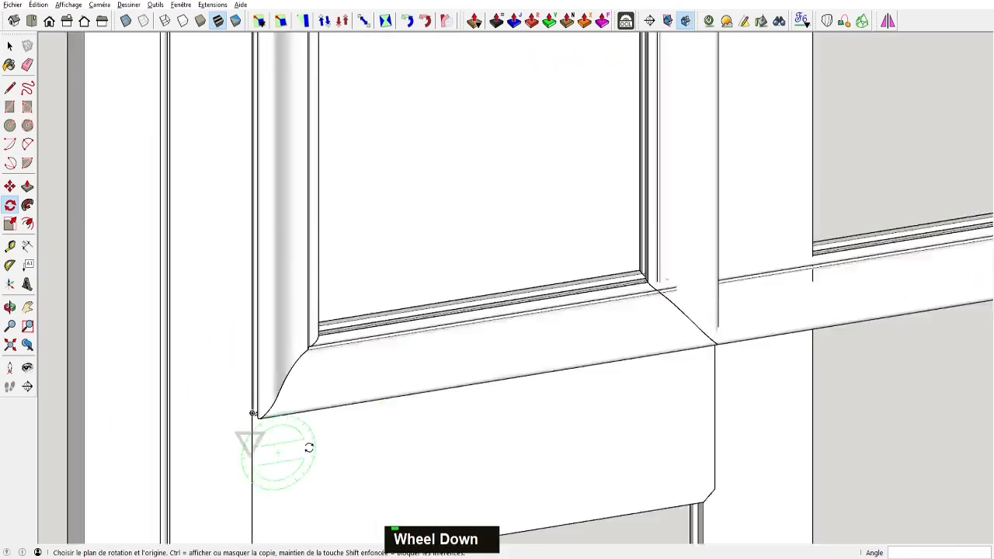
Hide the separate post that covers the far end of the horizontal moulding
{"action": "key", "text": "space"}
{"action": "scroll", "coordinate": [311, 443], "scroll_direction": "down", "scroll_amount": 3, "text": "shift"}
{"action": "middle_click_drag", "start_coordinate": [637, 358], "coordinate": [430, 327], "text": "shift"}
{"action": "left_click", "coordinate": [419, 341]}
{"action": "left_click", "coordinate": [360, 24]}
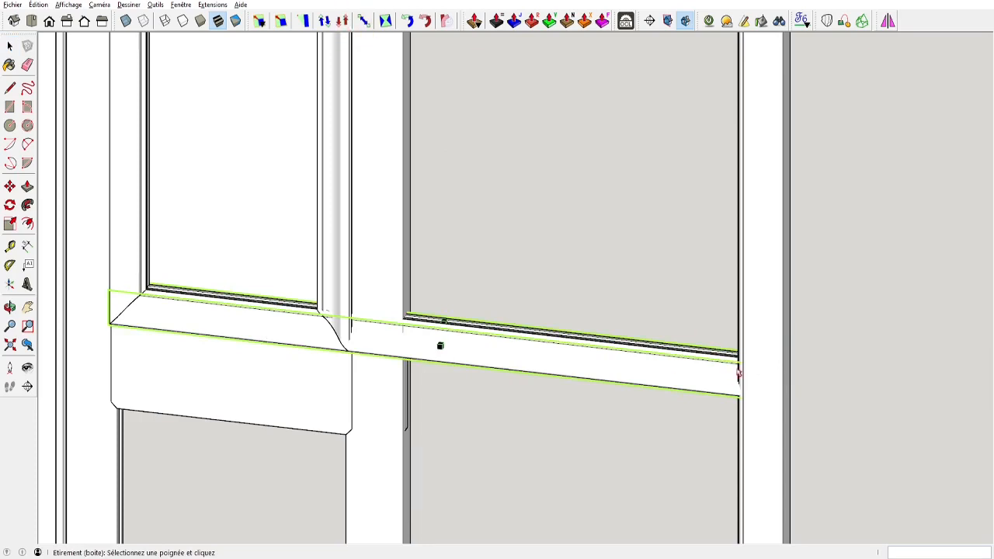
{"action": "right_click", "coordinate": [764, 355]}
{"action": "key", "text": "space"}
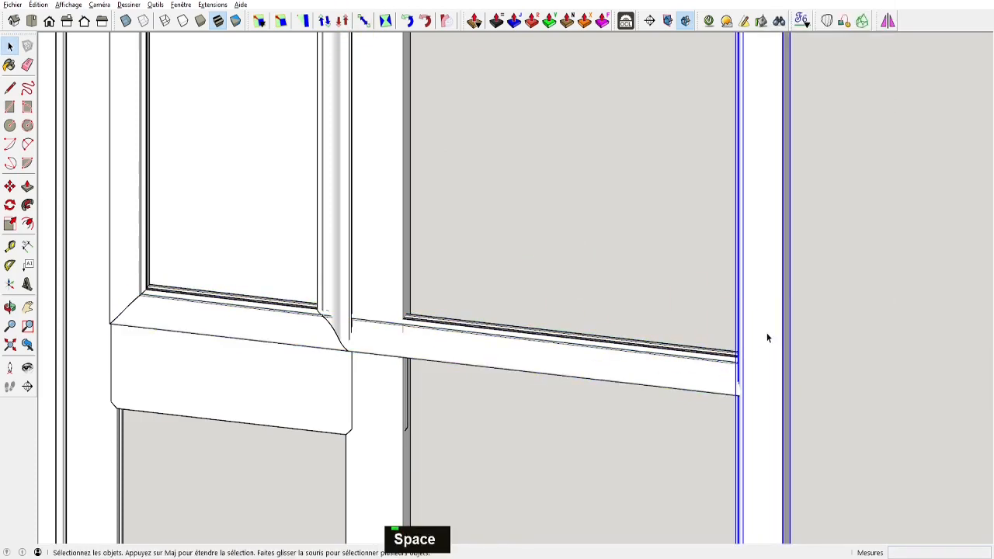
{"action": "key", "text": "ctrl+alt+m"}
Shorten the horizontal moulding with box stretching so its free mitre meets the moulding on the right stile
{"action": "left_click", "coordinate": [662, 377]}
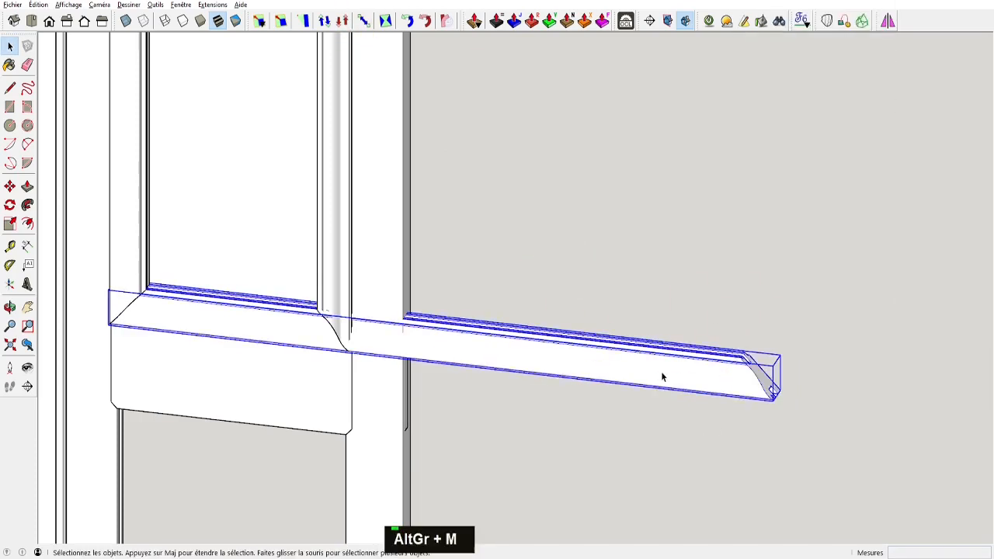
{"action": "left_click", "coordinate": [364, 21]}
{"action": "left_click_drag", "start_coordinate": [776, 375], "coordinate": [337, 341]}
{"action": "scroll", "coordinate": [352, 351], "scroll_direction": "up", "scroll_amount": 5}
{"action": "scroll", "coordinate": [348, 345], "scroll_direction": "up", "scroll_amount": 3}
{"action": "scroll", "coordinate": [338, 326], "scroll_direction": "down", "scroll_amount": 3}
{"action": "scroll", "coordinate": [322, 299], "scroll_direction": "down", "scroll_amount": 3, "text": "shift"}
{"action": "middle_click_drag", "start_coordinate": [322, 300], "coordinate": [435, 367], "text": "shift"}
{"action": "scroll", "coordinate": [435, 367], "scroll_direction": "down", "scroll_amount": 1, "text": "shift"}
Mirror-copy the horizontal moulding from the middle rail to the top of the large opening
{"action": "key", "text": "space"}
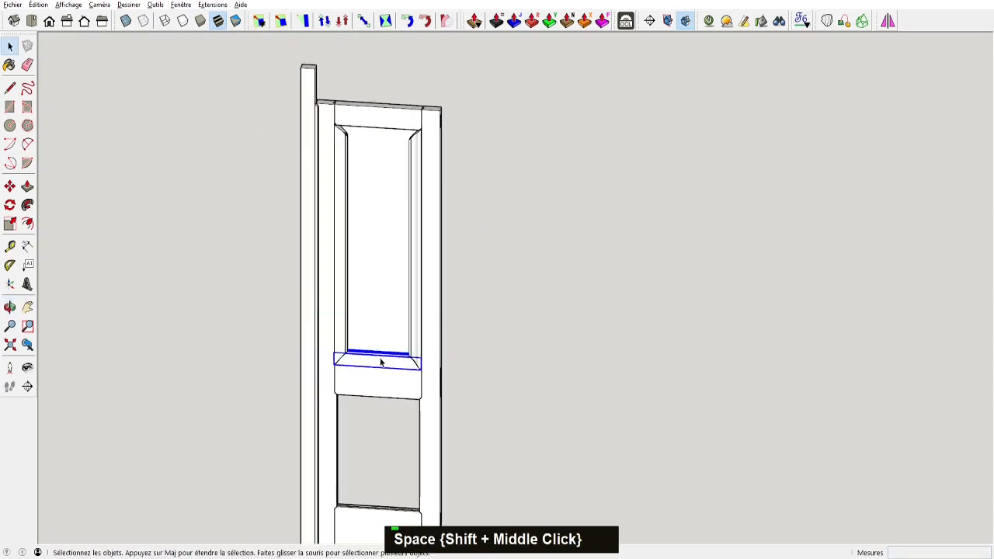
{"action": "left_click", "coordinate": [889, 21]}
{"action": "scroll", "coordinate": [416, 253], "scroll_direction": "up", "scroll_amount": 1}
{"action": "key", "text": "space"}
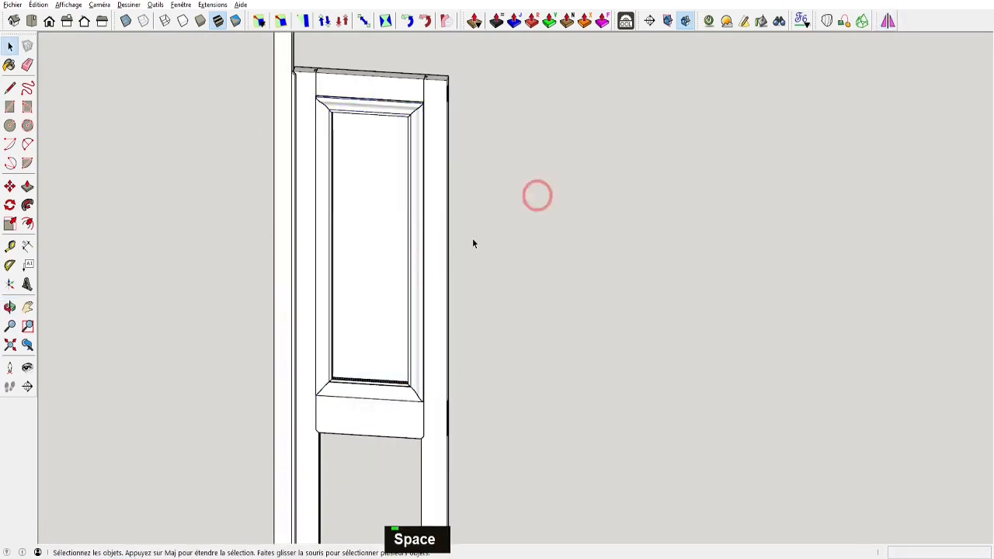
Move the flat panel profile from beside the door into the groove of the left moulding in the large opening
{"action": "scroll", "coordinate": [435, 305], "scroll_direction": "down", "scroll_amount": 2}
{"action": "mouse_move", "coordinate": [435, 305]}
{"action": "middle_mouse_down"}
{"action": "mouse_move", "coordinate": [346, 329]}
{"action": "mouse_move", "coordinate": [499, 226]}
{"action": "mouse_move", "coordinate": [266, 128]}
{"action": "middle_mouse_up"}
{"action": "key", "text": "alt+Tab"}
{"action": "key", "text": "alt+Tab"}
{"action": "key", "text": "space"}
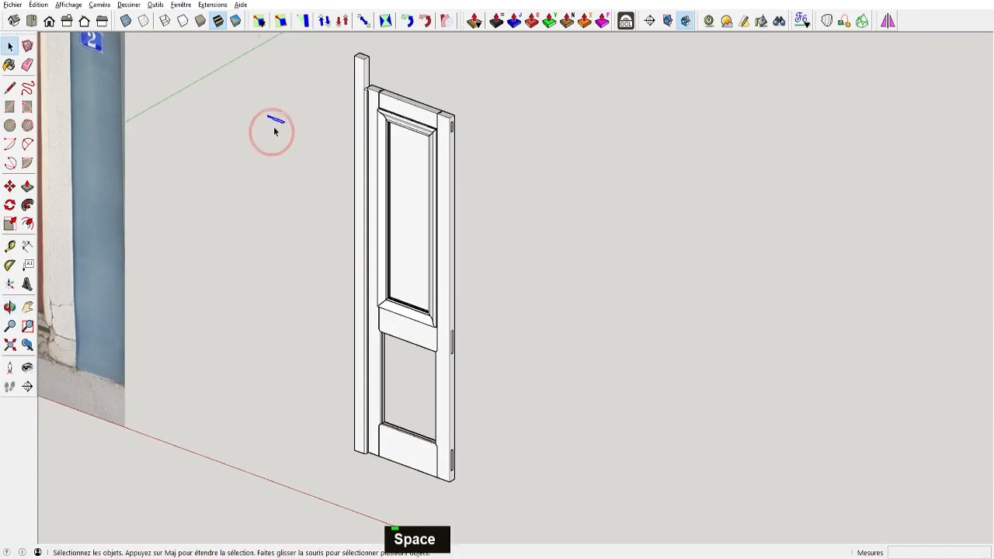
{"action": "scroll", "coordinate": [275, 128], "scroll_direction": "up", "scroll_amount": 4}
{"action": "scroll", "coordinate": [248, 97], "scroll_direction": "up", "scroll_amount": 3}
{"action": "key", "text": "m"}
{"action": "left_click", "coordinate": [244, 87]}
{"action": "scroll", "coordinate": [761, 353], "scroll_direction": "down", "scroll_amount": 6}
{"action": "middle_click_drag", "start_coordinate": [761, 353], "coordinate": [489, 273], "text": "shift"}
{"action": "scroll", "coordinate": [514, 298], "scroll_direction": "up", "scroll_amount": 5}
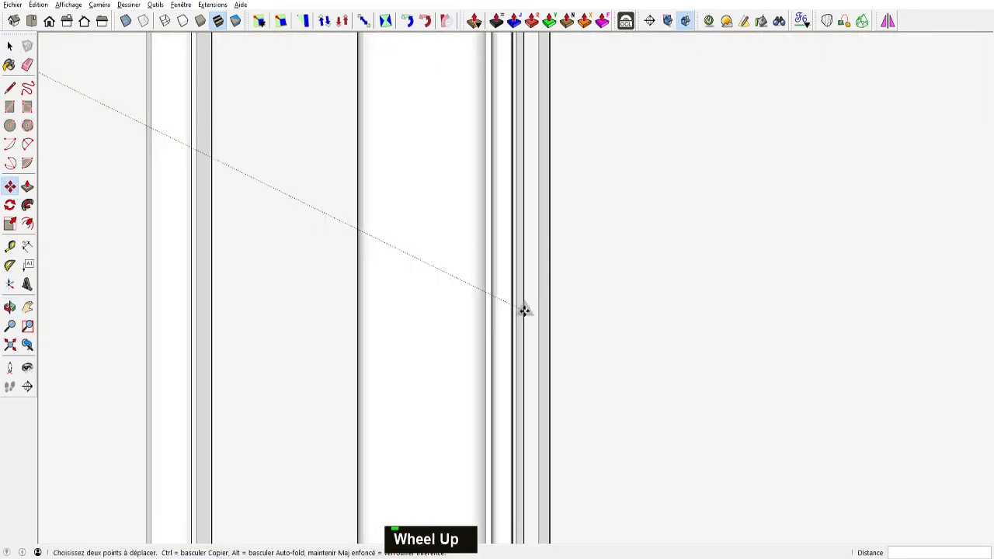
{"action": "middle_click_drag", "start_coordinate": [528, 302], "coordinate": [479, 308]}
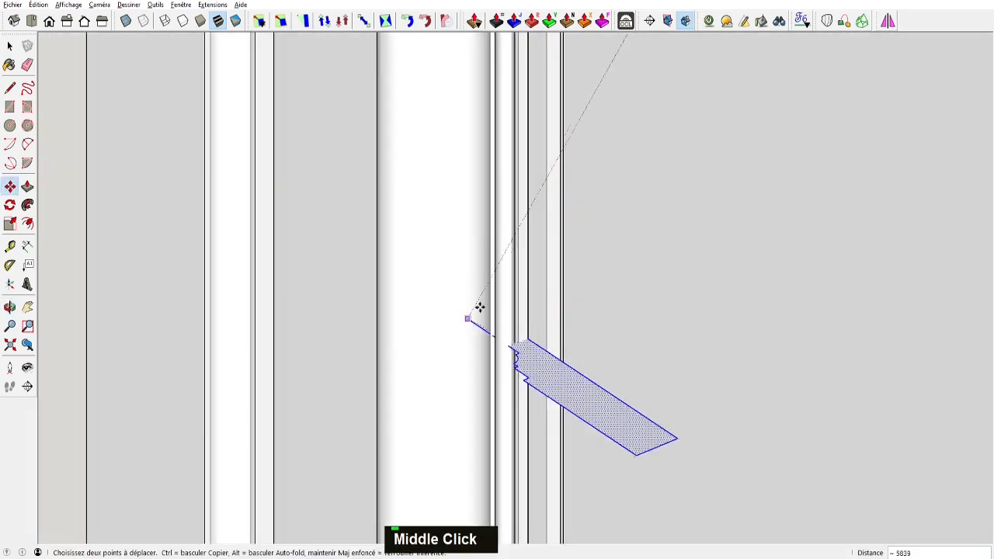
{"action": "left_click", "coordinate": [526, 274]}
{"action": "key", "text": "space"}
Sweep the panel profile around the large opening with Follow Me, using the opening's flat face as the path
{"action": "scroll", "coordinate": [595, 306], "scroll_direction": "down", "scroll_amount": 6}
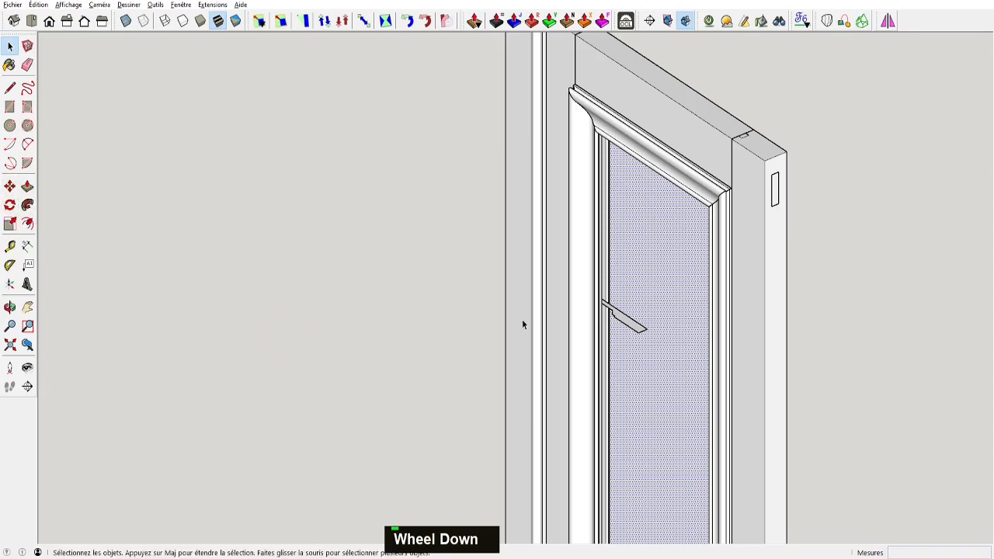
{"action": "mouse_move", "coordinate": [705, 285]}
{"action": "middle_mouse_down"}
{"action": "mouse_move", "coordinate": [327, 251]}
{"action": "mouse_move", "coordinate": [260, 229]}
{"action": "mouse_move", "coordinate": [355, 255]}
{"action": "mouse_move", "coordinate": [590, 287]}
{"action": "middle_mouse_up"}
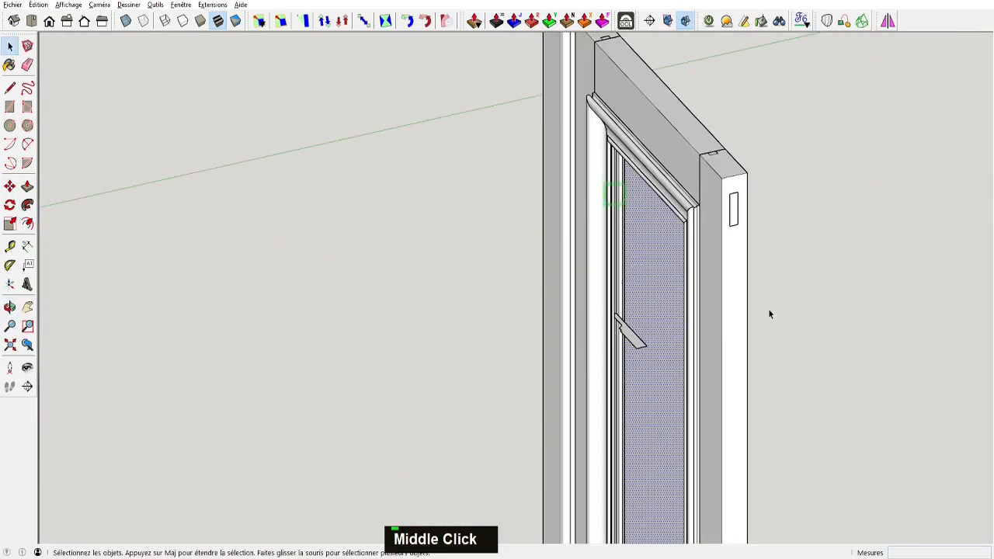
{"action": "scroll", "coordinate": [631, 330], "scroll_direction": "down", "scroll_amount": 3}
{"action": "scroll", "coordinate": [631, 331], "scroll_direction": "down", "scroll_amount": 2}
{"action": "middle_click_drag", "start_coordinate": [634, 343], "coordinate": [432, 222], "text": "shift"}
{"action": "key", "text": "f"}
{"action": "left_click", "coordinate": [479, 215]}
{"action": "middle_click", "coordinate": [497, 264]}
{"action": "middle_click", "coordinate": [497, 264]}
Delete the flat path face behind the swept panel in the large opening
{"action": "scroll", "coordinate": [515, 173], "scroll_direction": "up", "scroll_amount": 3}
{"action": "key", "text": "space"}
{"action": "double_click", "coordinate": [445, 204]}
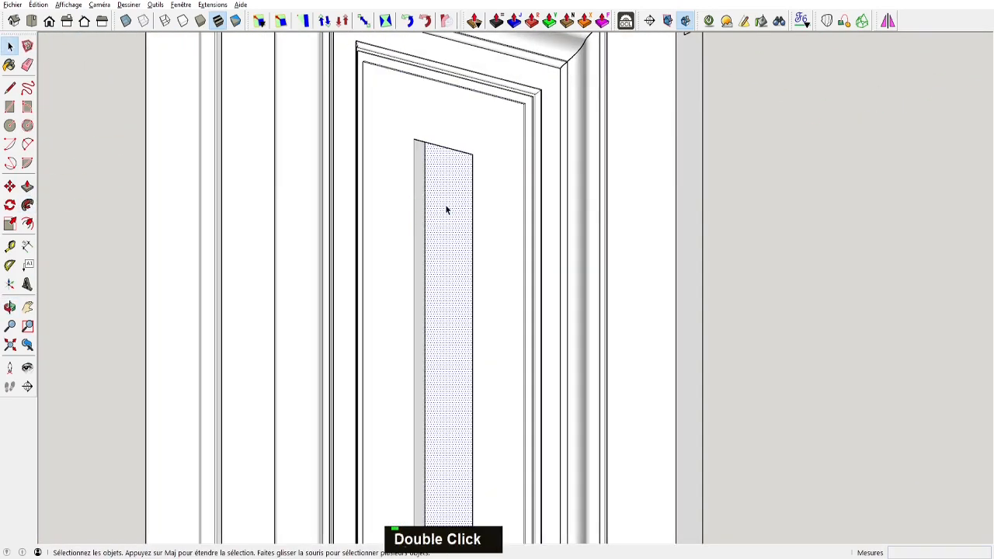
{"action": "middle_click_drag", "start_coordinate": [492, 210], "coordinate": [6, 246]}
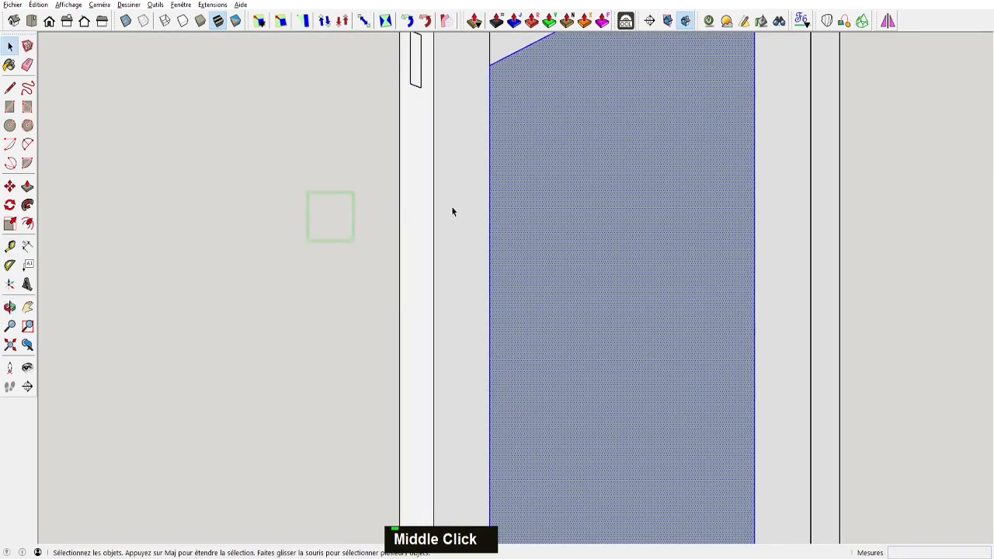
{"action": "scroll", "coordinate": [546, 231], "scroll_direction": "down", "scroll_amount": 5}
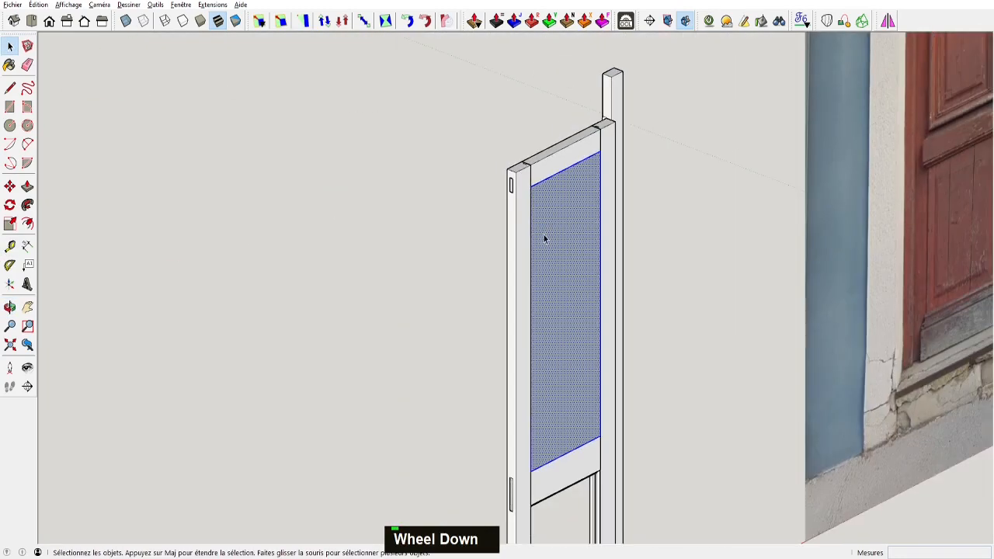
{"action": "key", "text": "Delete"}
Push the swept panel's inner side face about 88 mm across the central gap to the opposite side, closing the panel
{"action": "middle_click_drag", "start_coordinate": [543, 233], "coordinate": [872, 250]}
{"action": "scroll", "coordinate": [588, 228], "scroll_direction": "up", "scroll_amount": 5}
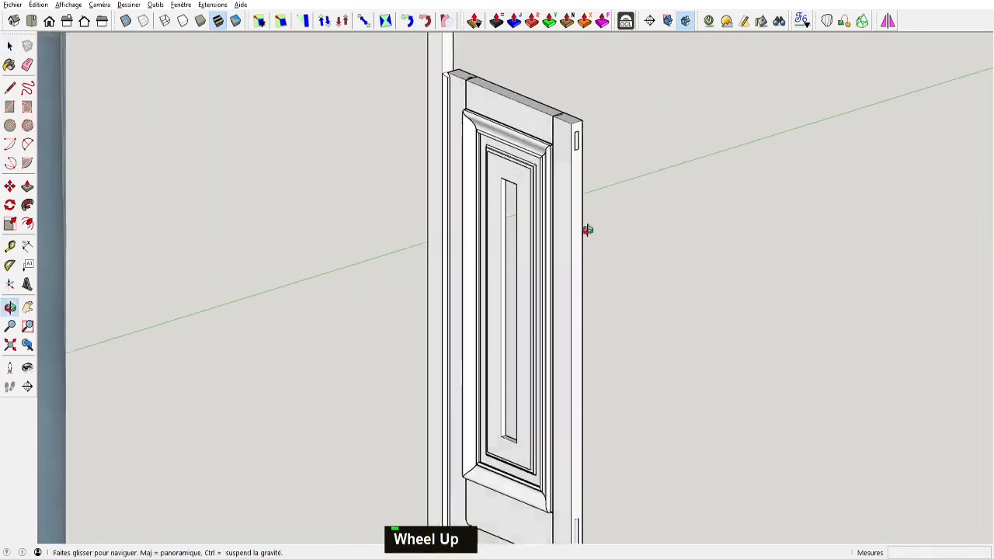
{"action": "mouse_move", "coordinate": [508, 203]}
{"action": "middle_mouse_down"}
{"action": "mouse_move", "coordinate": [549, 133]}
{"action": "mouse_move", "coordinate": [505, 186]}
{"action": "middle_mouse_up"}
{"action": "scroll", "coordinate": [498, 192], "scroll_direction": "up", "scroll_amount": 3}
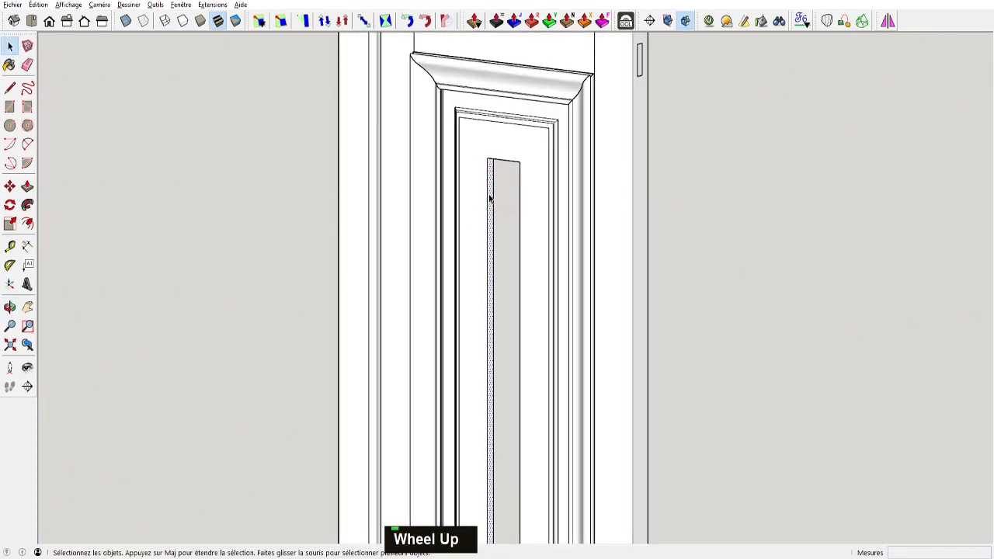
{"action": "key", "text": "p"}
{"action": "left_click", "coordinate": [490, 199]}
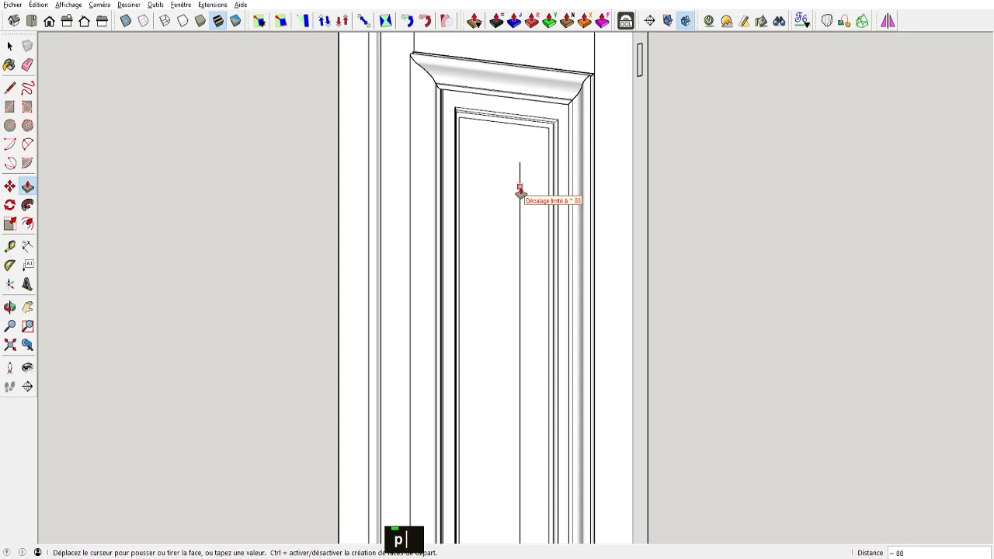
{"action": "left_click", "coordinate": [519, 192]}
{"action": "scroll", "coordinate": [501, 233], "scroll_direction": "down", "scroll_amount": 5}
{"action": "key", "text": "space"}
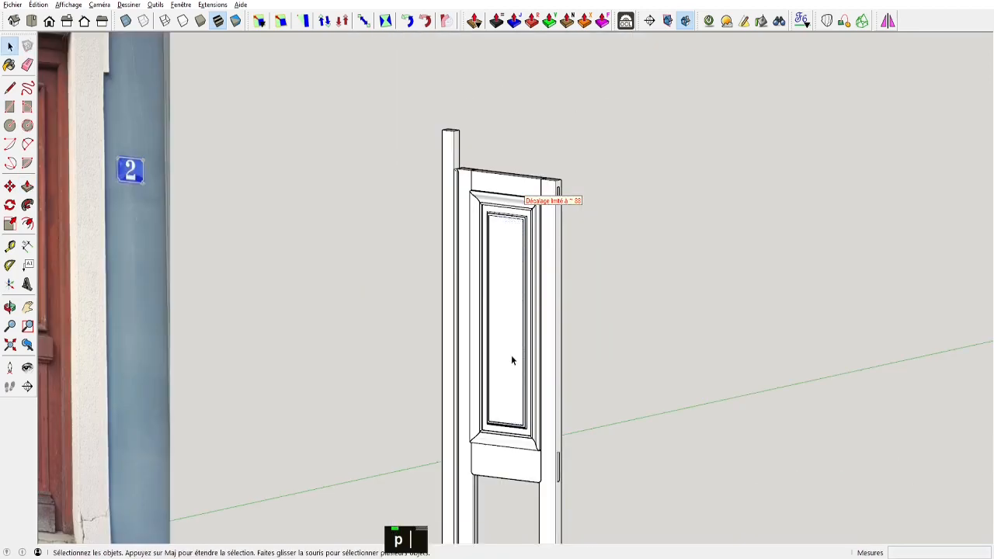
Turn the closed raised panel into a component
{"action": "double_click", "coordinate": [511, 359]}
{"action": "key", "text": "g"}
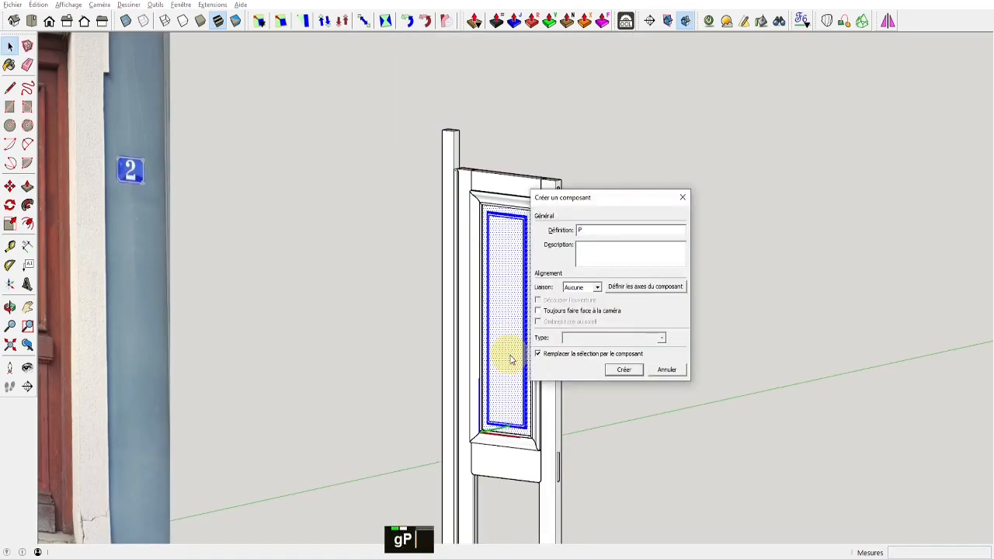
{"action": "key", "text": "Return"}
{"action": "key", "text": "space"}
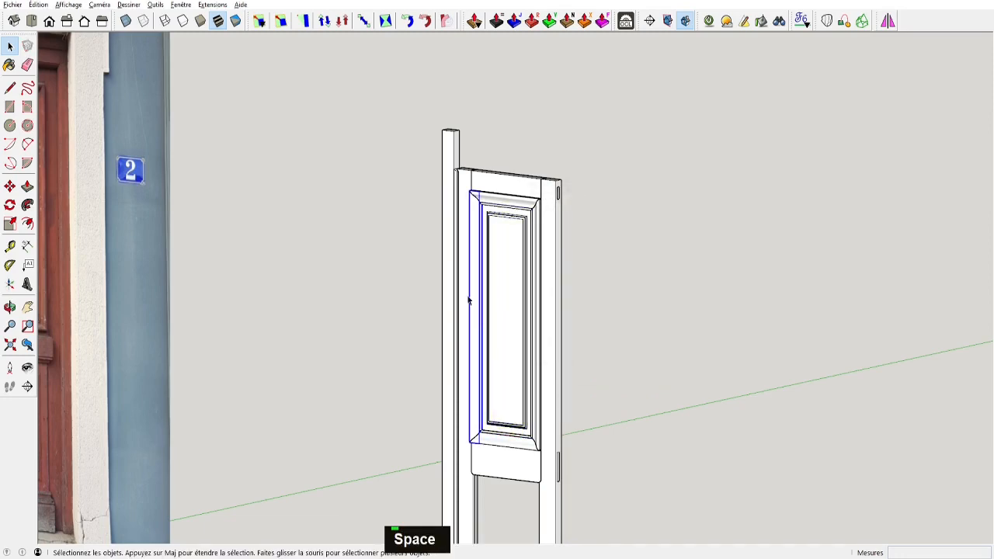
Measure the height of the notch at the raised panel's upper corner on the left leaf in the reference photo
{"action": "scroll", "coordinate": [443, 259], "scroll_direction": "up", "scroll_amount": 5}
{"action": "middle_click_drag", "start_coordinate": [476, 265], "coordinate": [402, 149]}
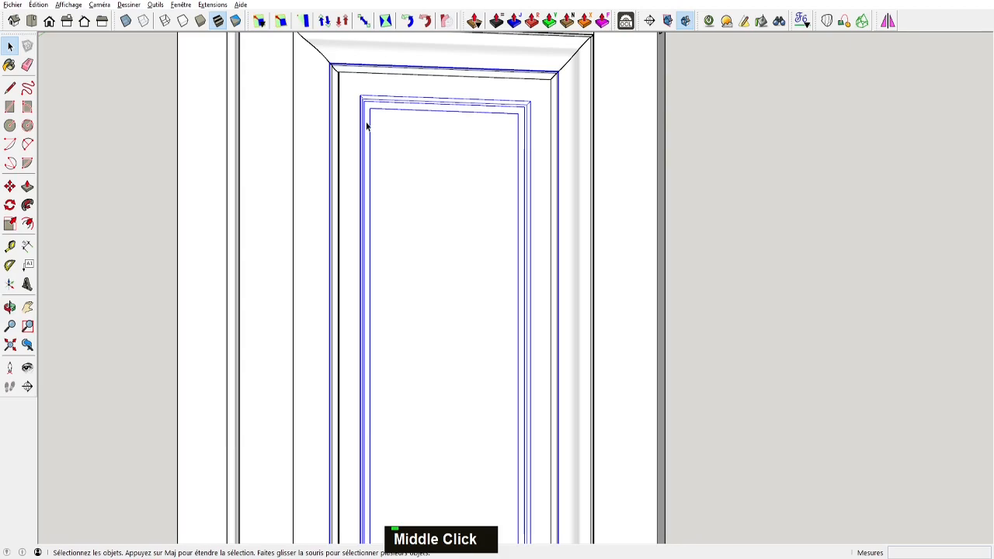
{"action": "scroll", "coordinate": [367, 127], "scroll_direction": "down", "scroll_amount": 6}
{"action": "middle_click_drag", "start_coordinate": [349, 156], "coordinate": [423, 185], "text": "shift"}
{"action": "scroll", "coordinate": [246, 139], "scroll_direction": "up", "scroll_amount": 5}
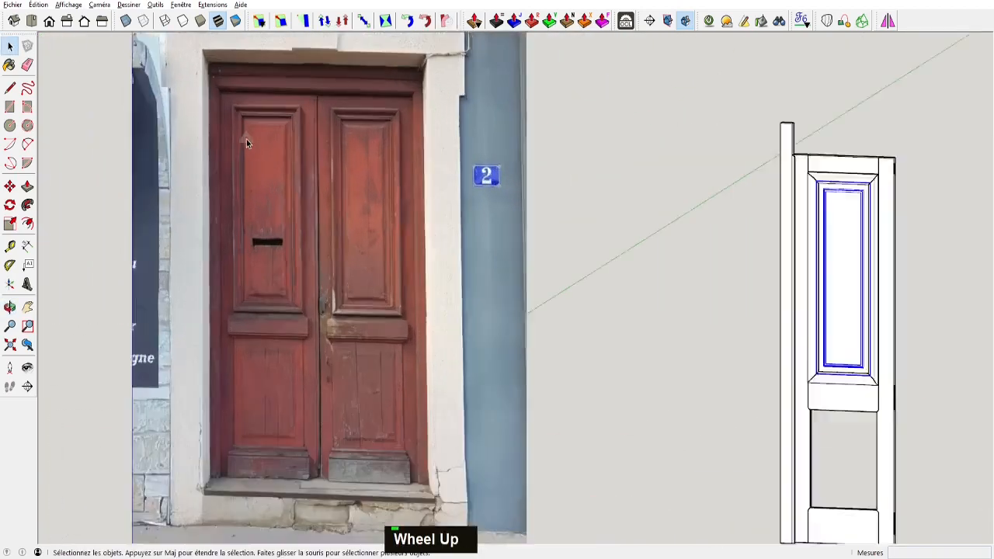
{"action": "scroll", "coordinate": [246, 139], "scroll_direction": "up", "scroll_amount": 8}
{"action": "scroll", "coordinate": [231, 118], "scroll_direction": "down", "scroll_amount": 2}
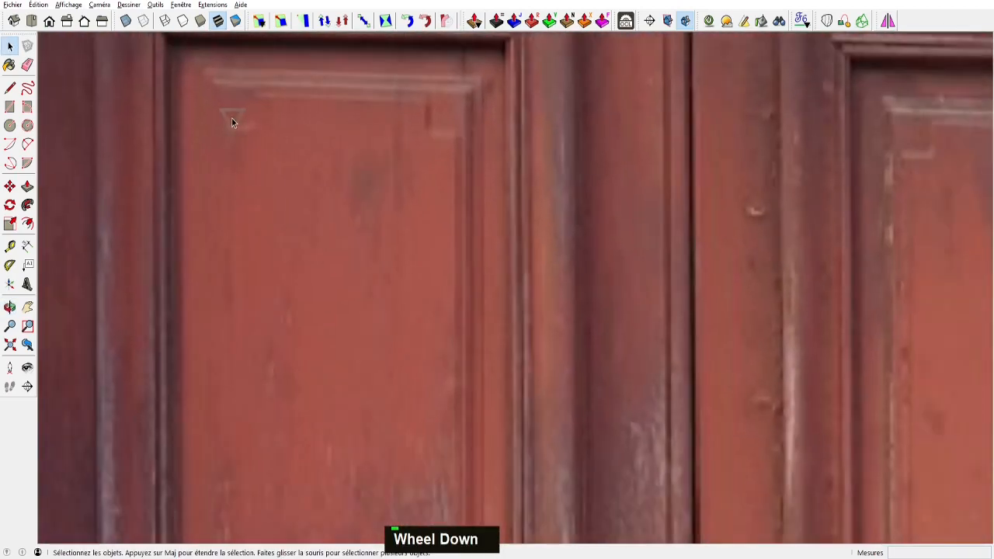
{"action": "key", "text": "t"}
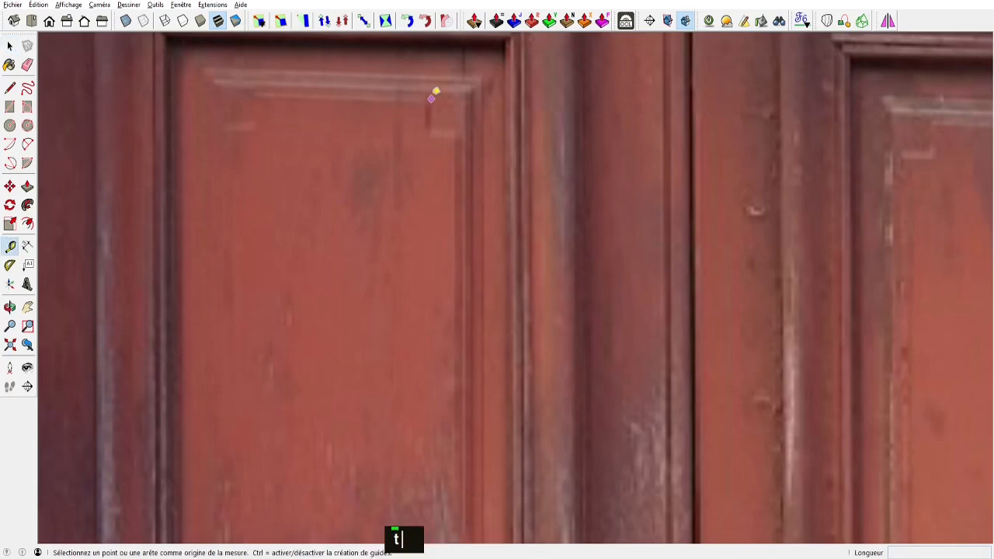
{"action": "left_click", "coordinate": [423, 100]}
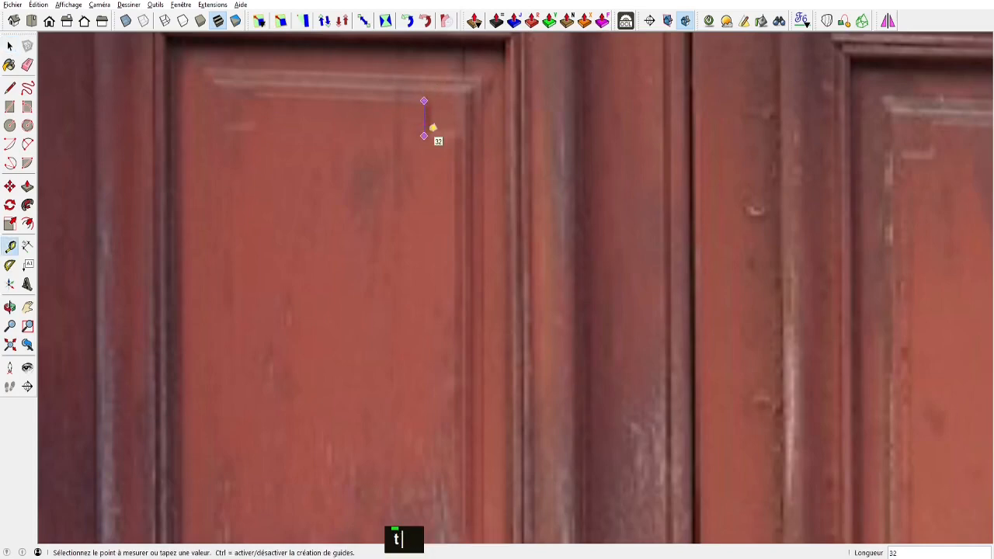
{"action": "key", "text": "space"}
{"action": "scroll", "coordinate": [447, 180], "scroll_direction": "down", "scroll_amount": 6}
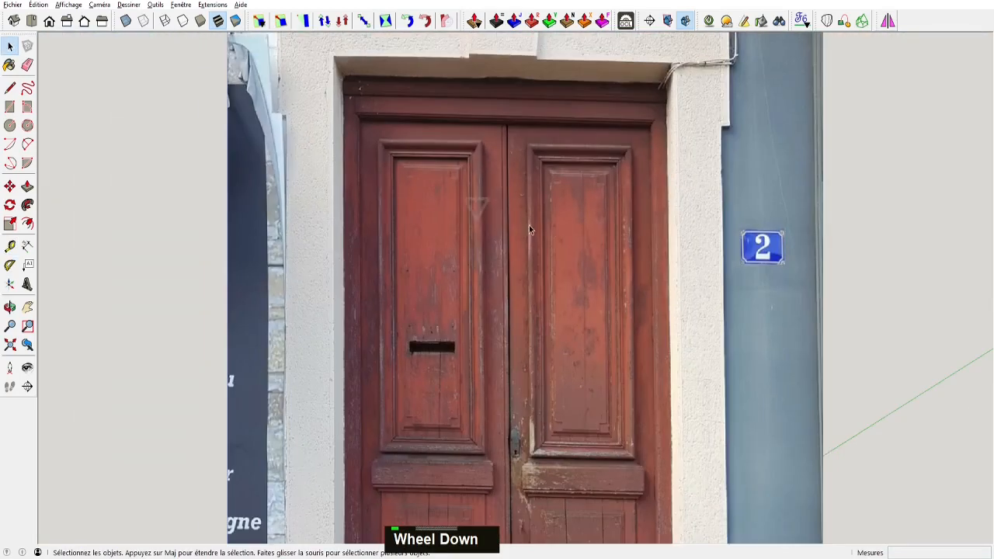
{"action": "middle_click_drag", "start_coordinate": [735, 227], "coordinate": [362, 236], "text": "shift"}
Open the panel component and draw a 30 by 30 mm square in the upper-left corner of its raised field
{"action": "scroll", "coordinate": [354, 290], "scroll_direction": "up", "scroll_amount": 8}
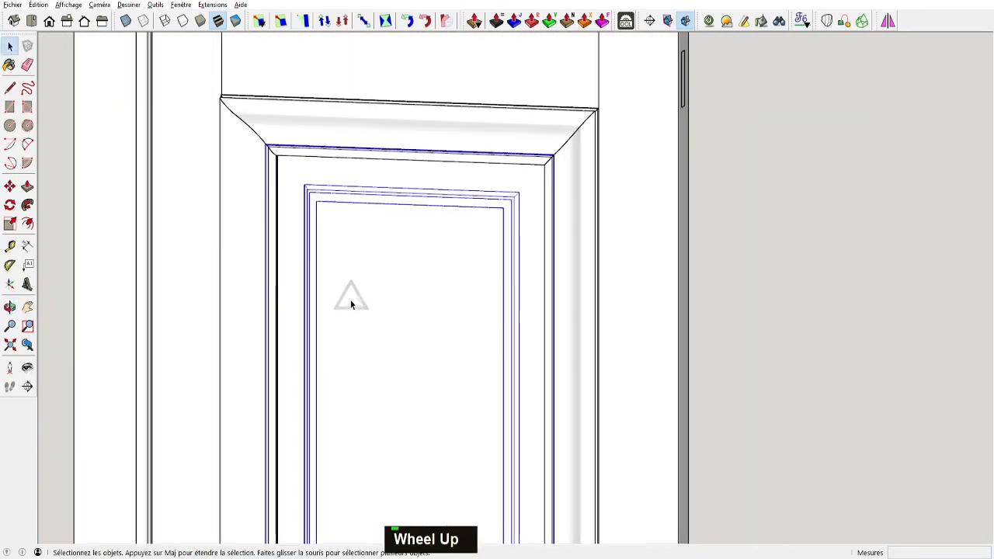
{"action": "double_click", "coordinate": [351, 288]}
{"action": "key", "text": "space"}
{"action": "scroll", "coordinate": [351, 288], "scroll_direction": "up", "scroll_amount": 4}
{"action": "key", "text": "r"}
{"action": "left_click", "coordinate": [275, 169]}
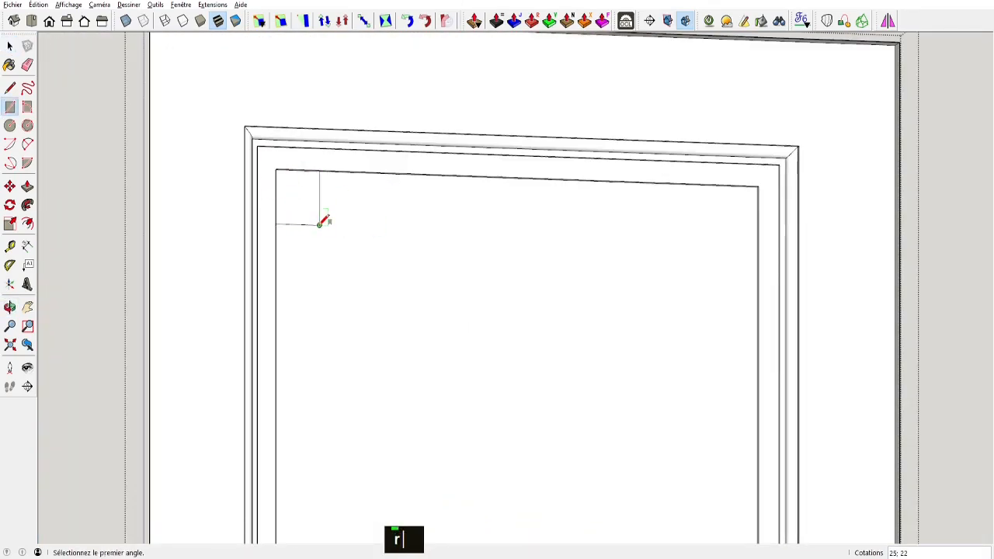
{"action": "type", "text": "30;30"}
{"action": "key", "text": "Return"}
Mirror-copy the corner square to the upper-right corner, using the midpoint of the raised field's top edge
{"action": "key", "text": "space"}
{"action": "left_click", "coordinate": [321, 229]}
{"action": "scroll", "coordinate": [372, 224], "scroll_direction": "down", "scroll_amount": 3}
{"action": "left_click", "coordinate": [891, 23]}
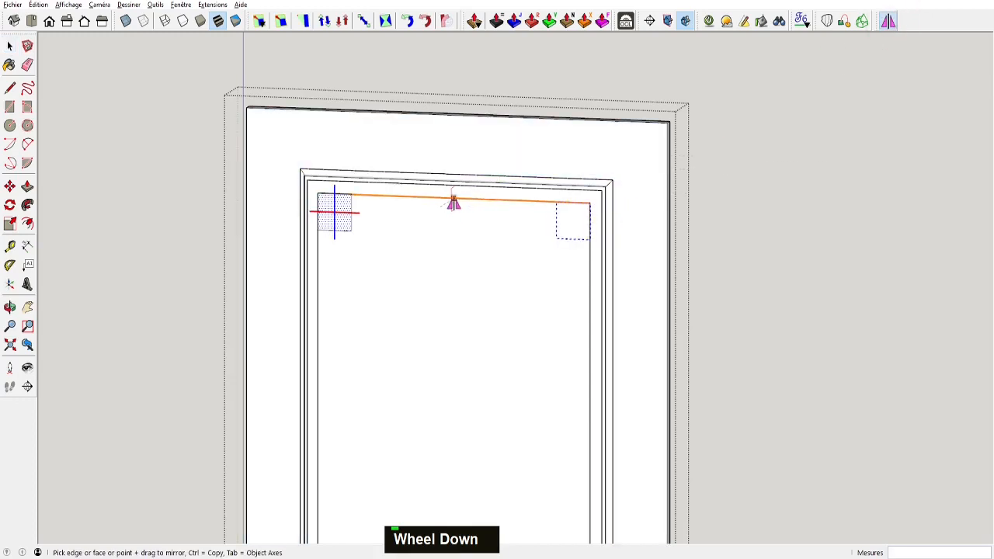
{"action": "left_click", "coordinate": [454, 194]}
{"action": "scroll", "coordinate": [522, 222], "scroll_direction": "down", "scroll_amount": 3}
{"action": "key", "text": "space"}
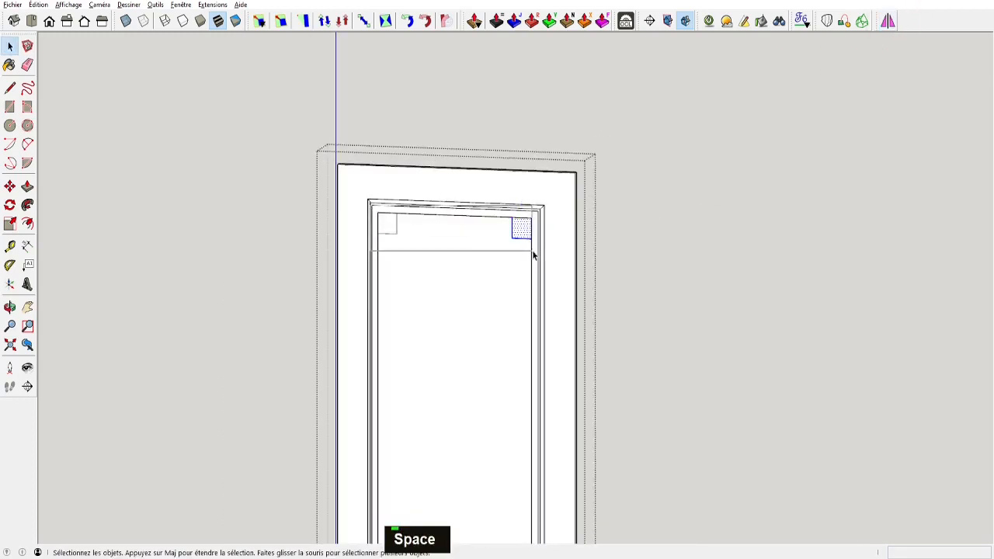
Mirror-copy both upper corner squares to the bottom of the raised field, using the midpoint of the panel's long side edge
{"action": "left_click", "coordinate": [497, 344]}
{"action": "middle_click_drag", "start_coordinate": [481, 368], "coordinate": [475, 207]}
{"action": "key", "text": "m"}
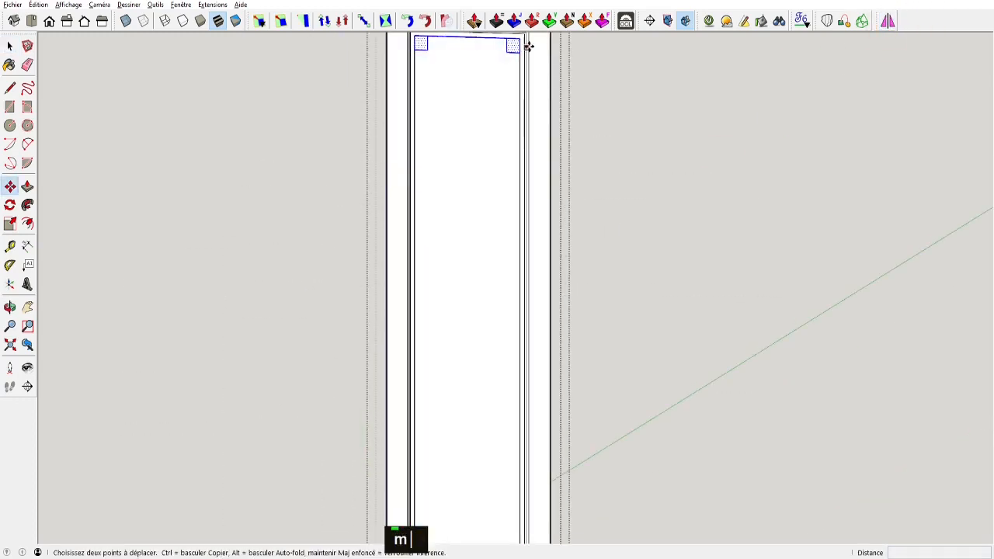
{"action": "middle_click_drag", "start_coordinate": [459, 95], "coordinate": [438, 180]}
{"action": "key", "text": "space"}
{"action": "scroll", "coordinate": [437, 180], "scroll_direction": "up", "scroll_amount": 2}
{"action": "scroll", "coordinate": [509, 245], "scroll_direction": "down", "scroll_amount": 3}
{"action": "middle_click_drag", "start_coordinate": [507, 242], "coordinate": [567, 221]}
{"action": "left_click", "coordinate": [889, 21]}
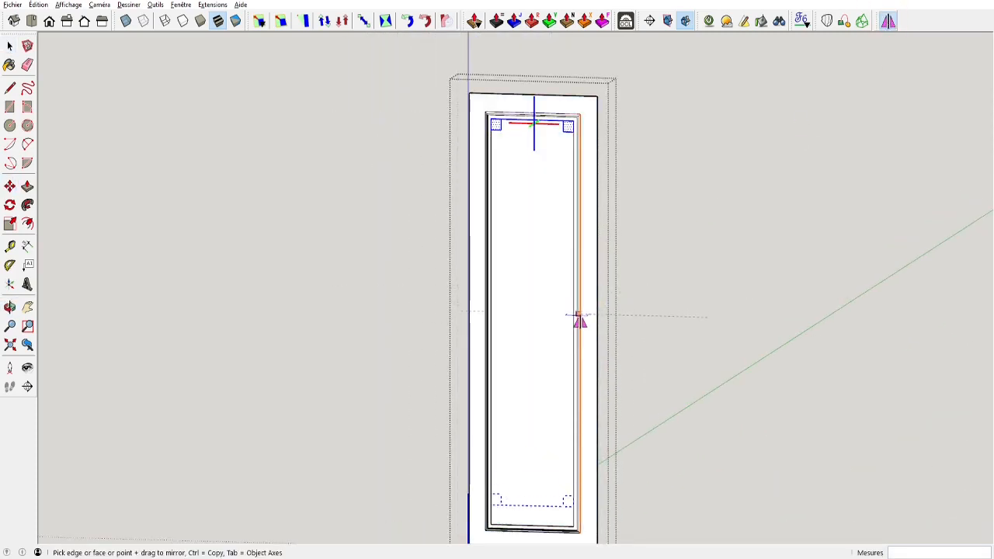
{"action": "key", "text": "ctrl"}
{"action": "left_click", "coordinate": [581, 326]}
Push the two upper corner squares back 3 mm to the level of the surrounding border and erase the leftover edges
{"action": "scroll", "coordinate": [494, 126], "scroll_direction": "up", "scroll_amount": 6}
{"action": "middle_click_drag", "start_coordinate": [495, 148], "coordinate": [507, 208]}
{"action": "key", "text": "p"}
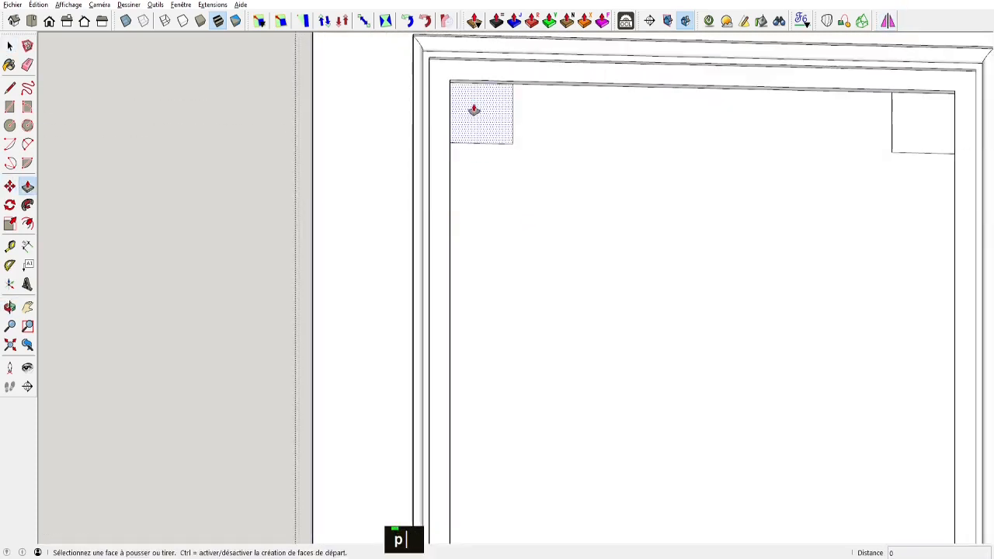
{"action": "left_click", "coordinate": [473, 111]}
{"action": "left_click", "coordinate": [446, 91]}
{"action": "key", "text": "e"}
{"action": "key", "text": "p"}
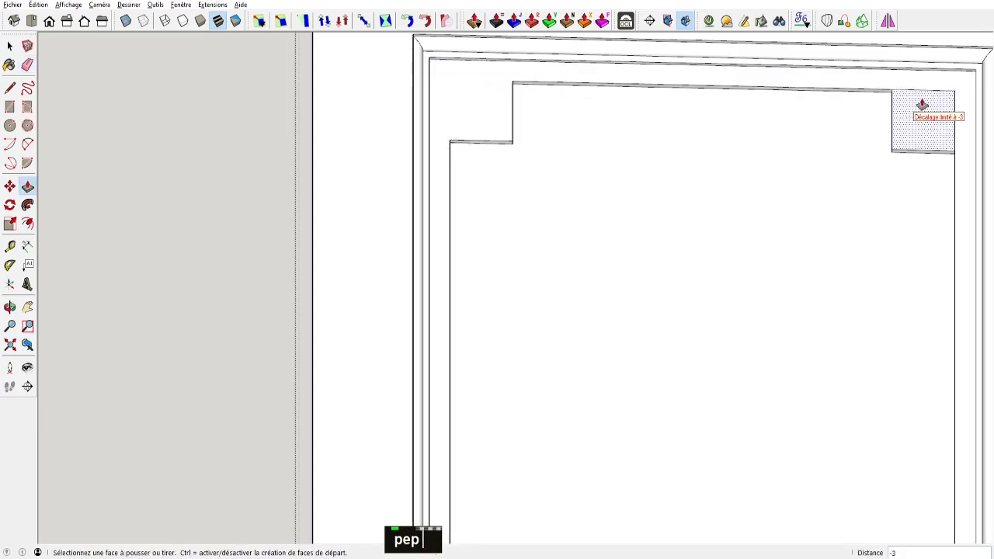
{"action": "key", "text": "e"}
{"action": "left_click_drag", "start_coordinate": [959, 99], "coordinate": [962, 102]}
Push the two lower corner squares back to the surrounding border as well and erase their leftover edges
{"action": "scroll", "coordinate": [765, 233], "scroll_direction": "down", "scroll_amount": 6}
{"action": "middle_click_drag", "start_coordinate": [765, 326], "coordinate": [757, 117]}
{"action": "scroll", "coordinate": [766, 380], "scroll_direction": "up", "scroll_amount": 6}
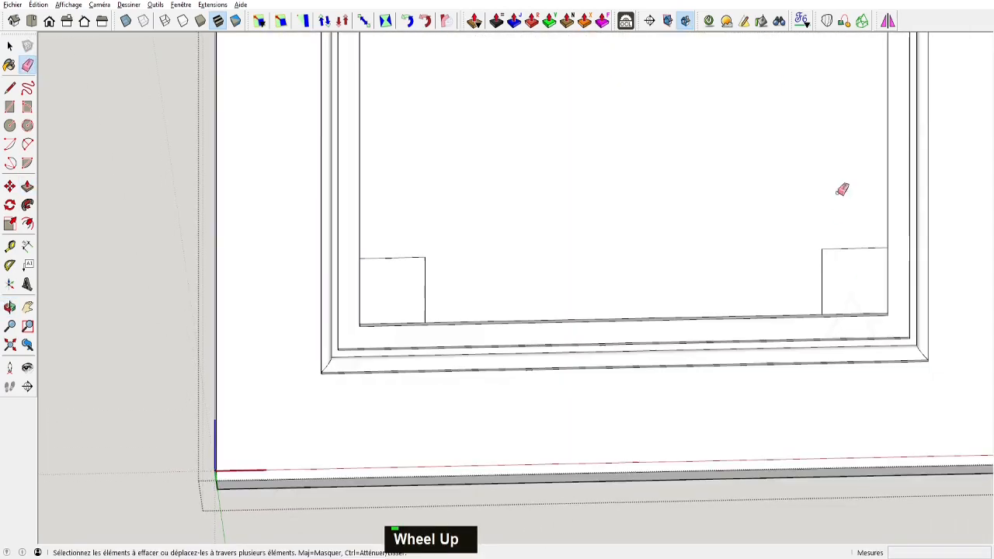
{"action": "key", "text": "p"}
{"action": "left_click", "coordinate": [841, 289]}
{"action": "left_click", "coordinate": [841, 289]}
{"action": "key", "text": "e"}
{"action": "scroll", "coordinate": [449, 364], "scroll_direction": "down", "scroll_amount": 3}
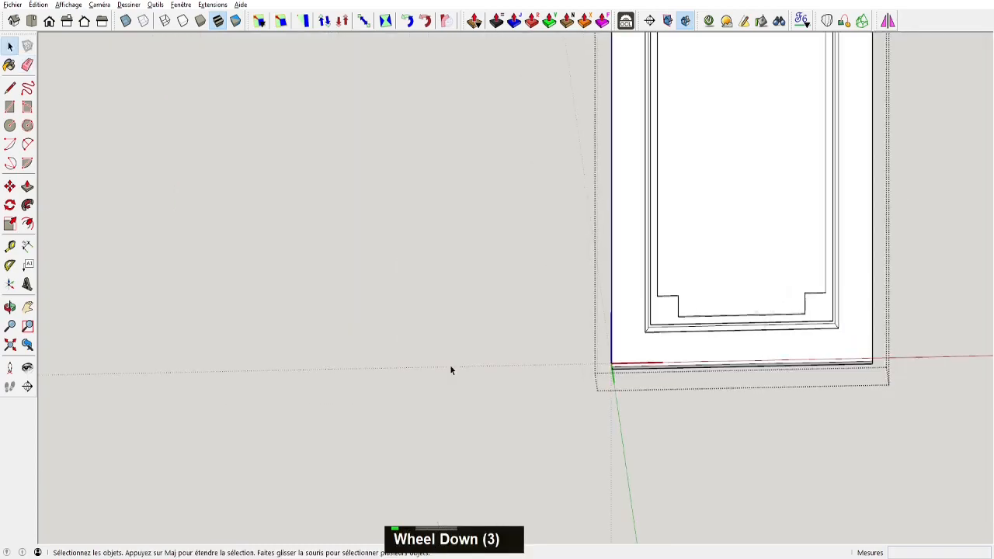
{"action": "mouse_move", "coordinate": [450, 364]}
{"action": "middle_mouse_down"}
{"action": "mouse_move", "coordinate": [450, 352]}
{"action": "mouse_move", "coordinate": [481, 349]}
{"action": "middle_mouse_up"}
Switch to the SectionMoulures drawing and copy the 160 by 35 mm moulding profile
{"action": "key", "text": "alt+Tab"}
{"action": "key", "text": "alt+Tab"}
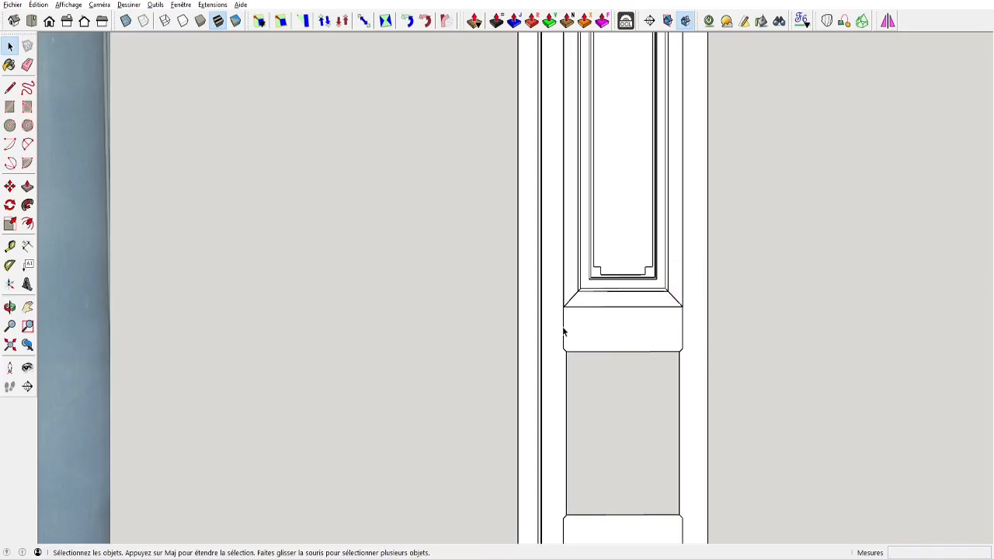
{"action": "scroll", "coordinate": [833, 322], "scroll_direction": "down", "scroll_amount": 5}
{"action": "mouse_move", "coordinate": [834, 321]}
{"action": "middle_mouse_down", "text": "shift"}
{"action": "mouse_move", "coordinate": [665, 295]}
{"action": "mouse_move", "coordinate": [614, 271]}
{"action": "middle_mouse_up", "text": "shift"}
{"action": "scroll", "coordinate": [664, 293], "scroll_direction": "down", "scroll_amount": 2}
{"action": "scroll", "coordinate": [613, 272], "scroll_direction": "up", "scroll_amount": 3}
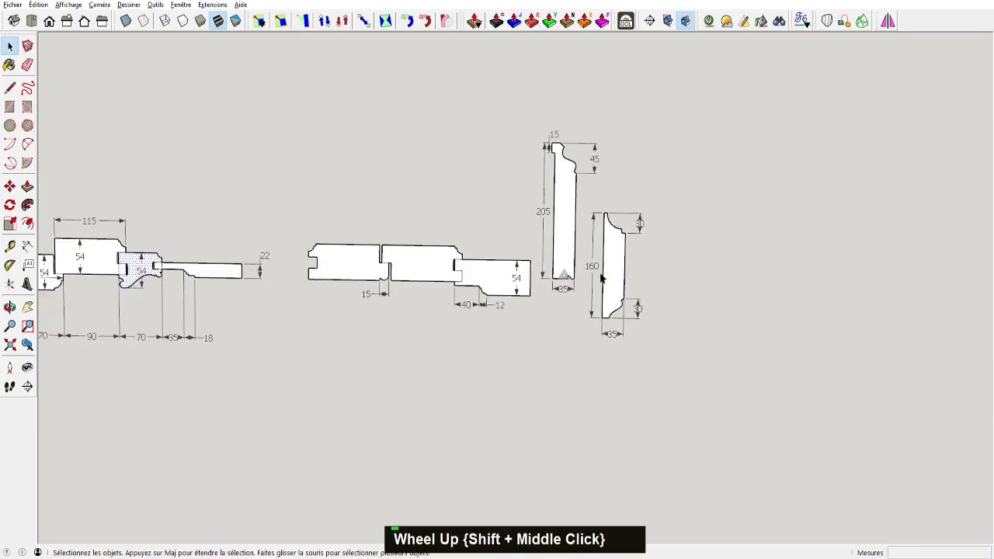
{"action": "key", "text": "space"}
{"action": "left_click", "coordinate": [612, 261]}
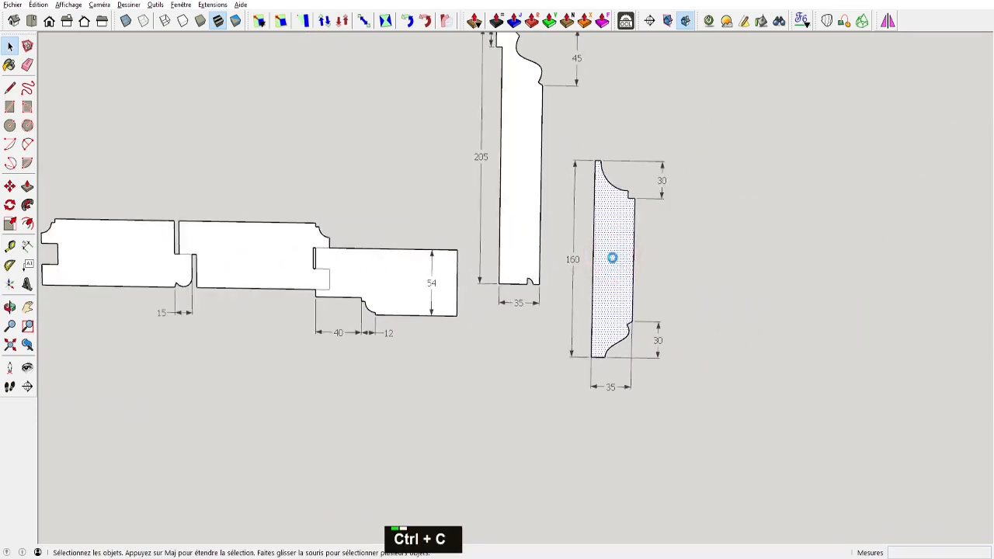
Return to the door model and paste the moulding profile beside the door at the height of the lower opening
{"action": "key", "text": "alt+Tab"}
{"action": "key", "text": "alt+Tab"}
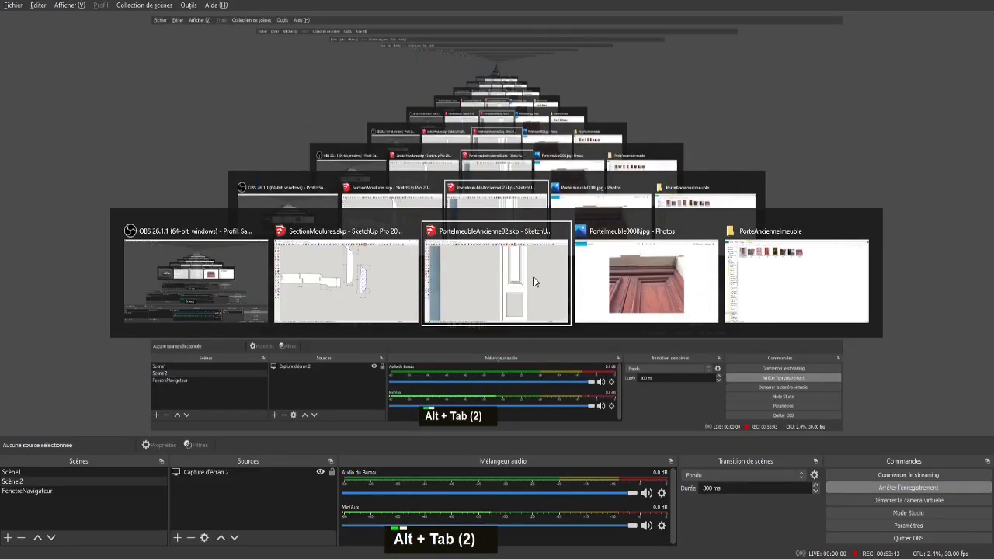
{"action": "left_click", "coordinate": [534, 281]}
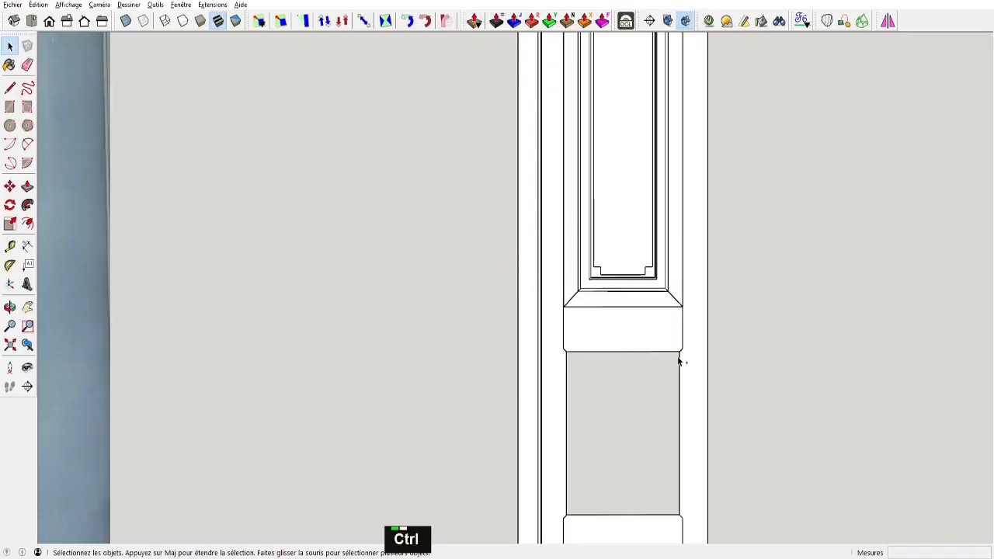
{"action": "key", "text": "ctrl+v"}
{"action": "middle_click_drag", "start_coordinate": [585, 325], "coordinate": [711, 386]}
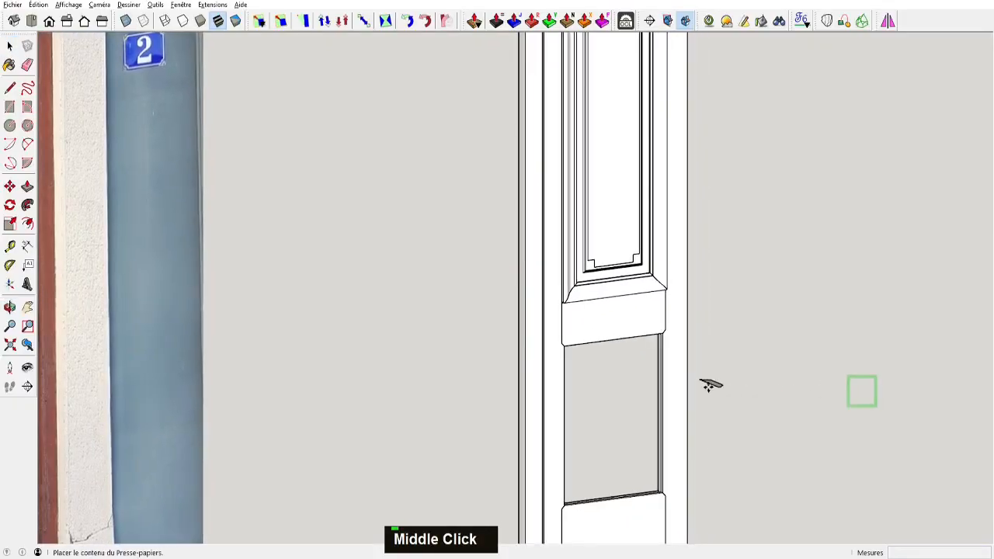
{"action": "left_click", "coordinate": [728, 398]}
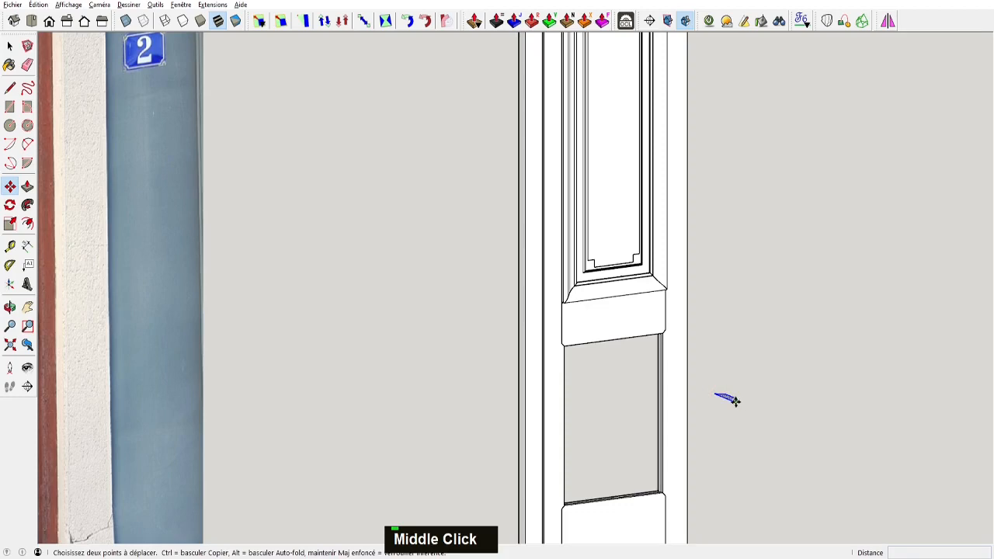
Rotate the pasted moulding profile about its lower corner so that it stands upright
{"action": "scroll", "coordinate": [734, 400], "scroll_direction": "up", "scroll_amount": 10}
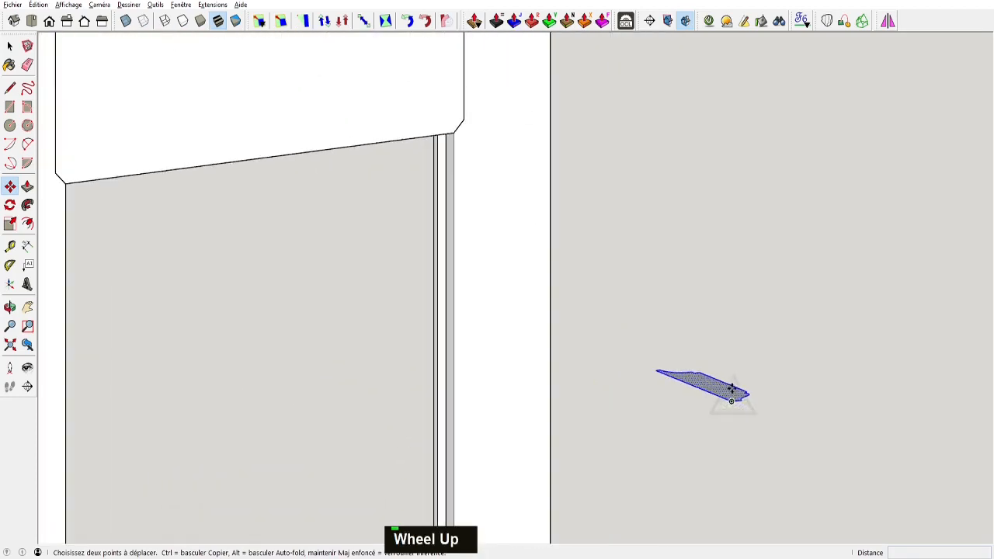
{"action": "middle_click_drag", "start_coordinate": [732, 400], "coordinate": [720, 448]}
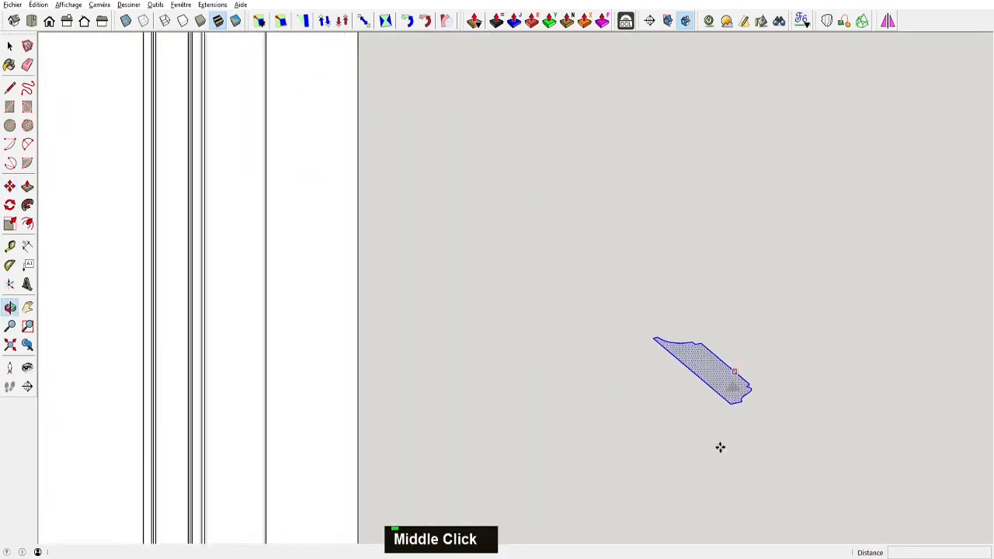
{"action": "key", "text": "q"}
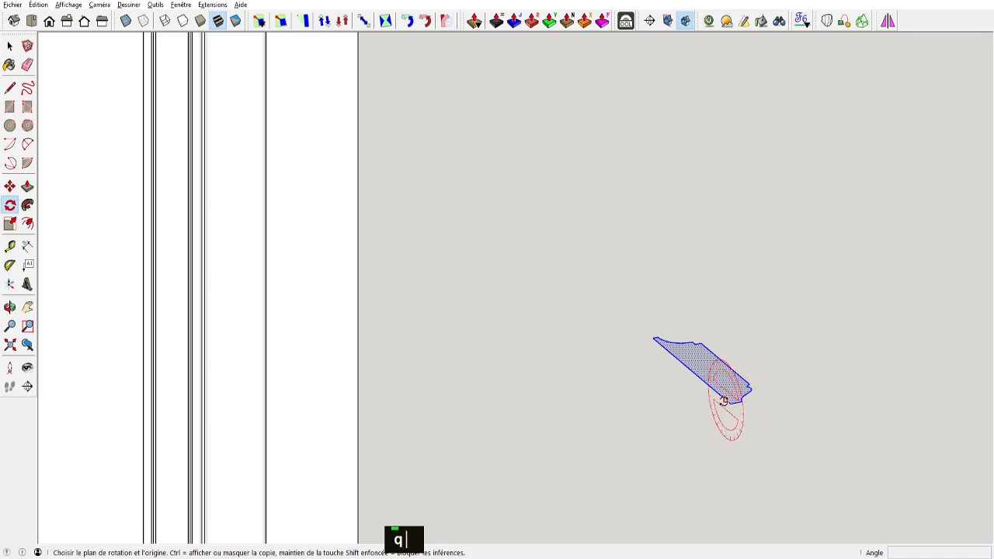
{"action": "left_click", "coordinate": [730, 404]}
{"action": "left_click", "coordinate": [692, 371]}
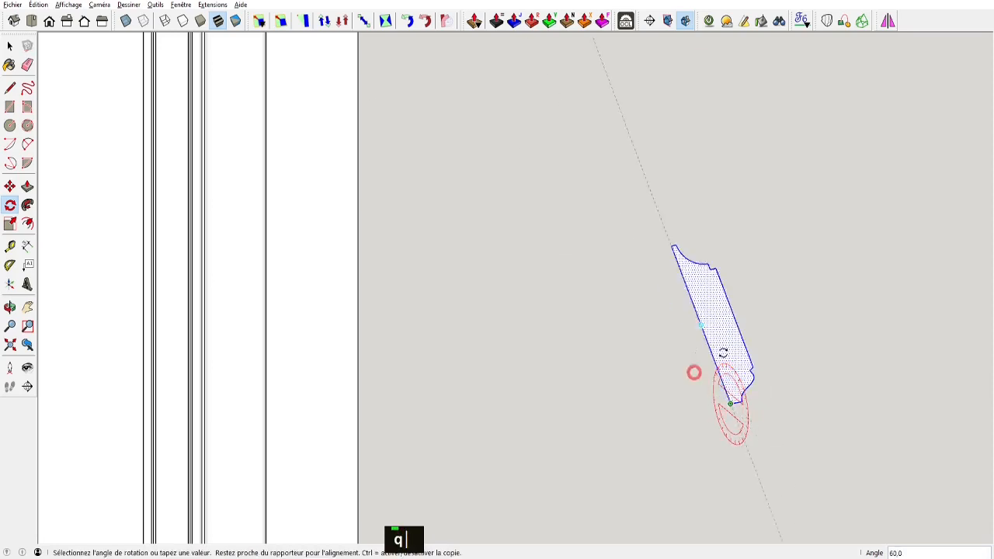
{"action": "left_click", "coordinate": [731, 358]}
Move the upright moulding profile by its lower corner to the lower front corner of the middle rail
{"action": "key", "text": "m"}
{"action": "left_click", "coordinate": [732, 405]}
{"action": "middle_click_drag", "start_coordinate": [264, 393], "coordinate": [500, 211]}
{"action": "scroll", "coordinate": [515, 381], "scroll_direction": "down", "scroll_amount": 5}
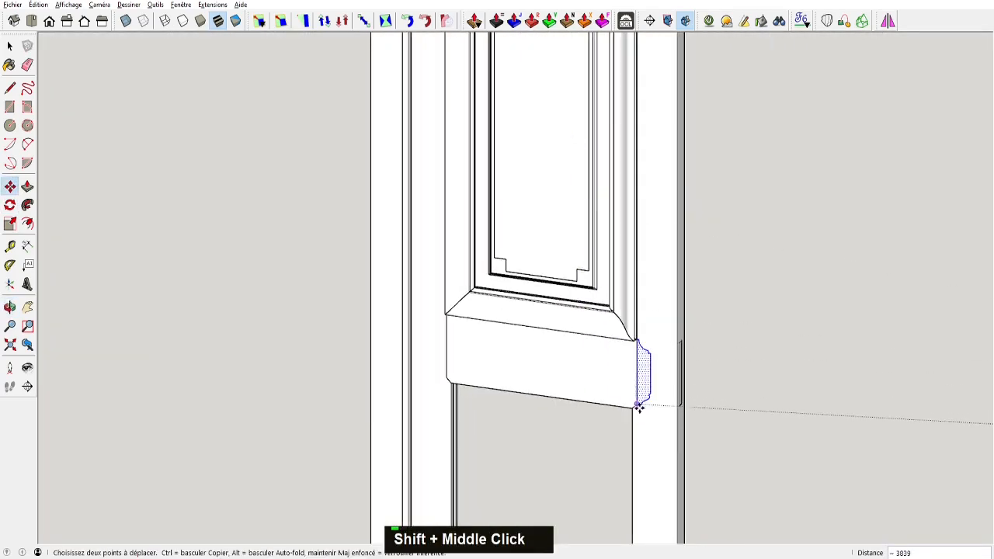
{"action": "middle_click_drag", "start_coordinate": [639, 405], "coordinate": [640, 376]}
{"action": "scroll", "coordinate": [639, 365], "scroll_direction": "up", "scroll_amount": 3}
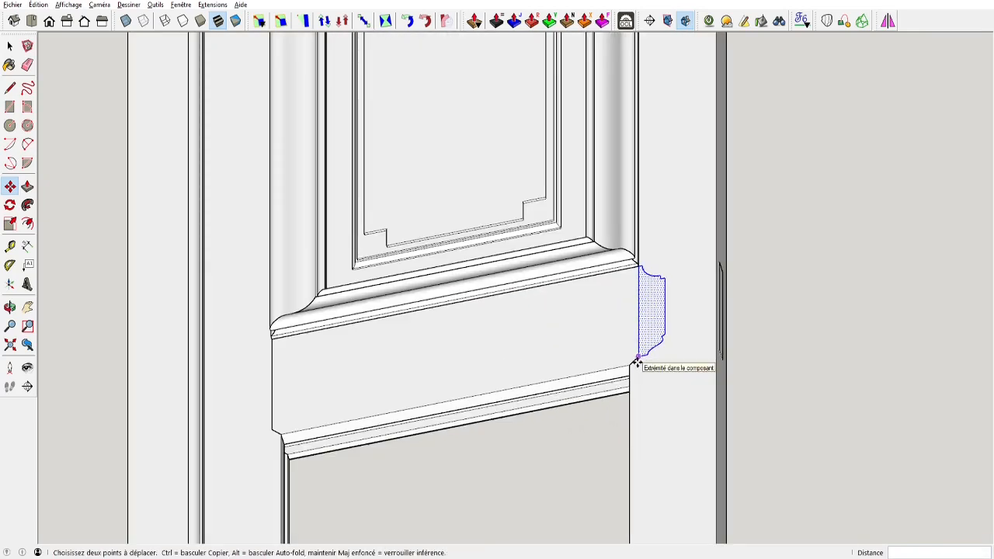
Draw a rectangle over the middle rail's front face and pull it slightly outwards to form a sweep path with short returns
{"action": "key", "text": "r"}
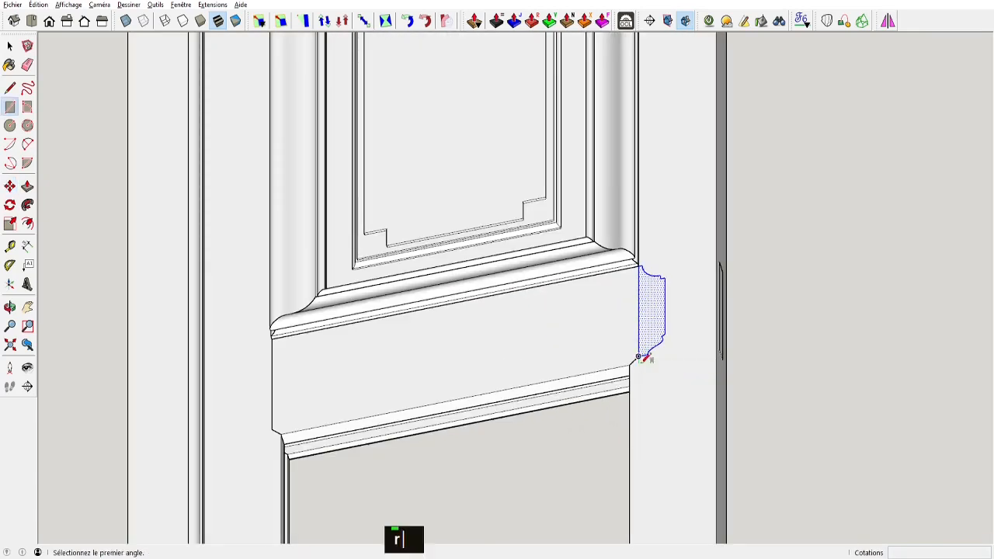
{"action": "key", "text": "p"}
{"action": "key", "text": "p"}
{"action": "left_click", "coordinate": [595, 334]}
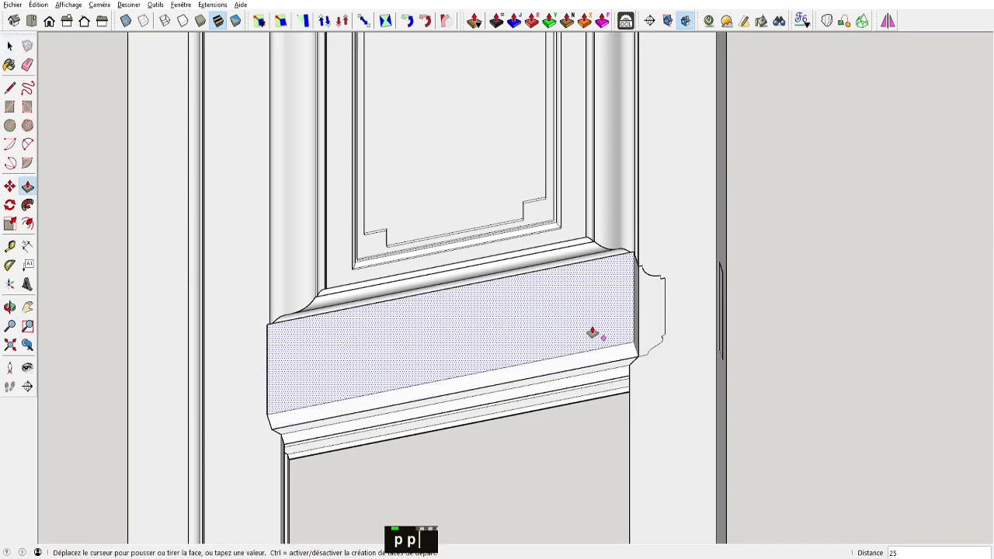
{"action": "key", "text": "space"}
{"action": "scroll", "coordinate": [627, 364], "scroll_direction": "up", "scroll_amount": 2}
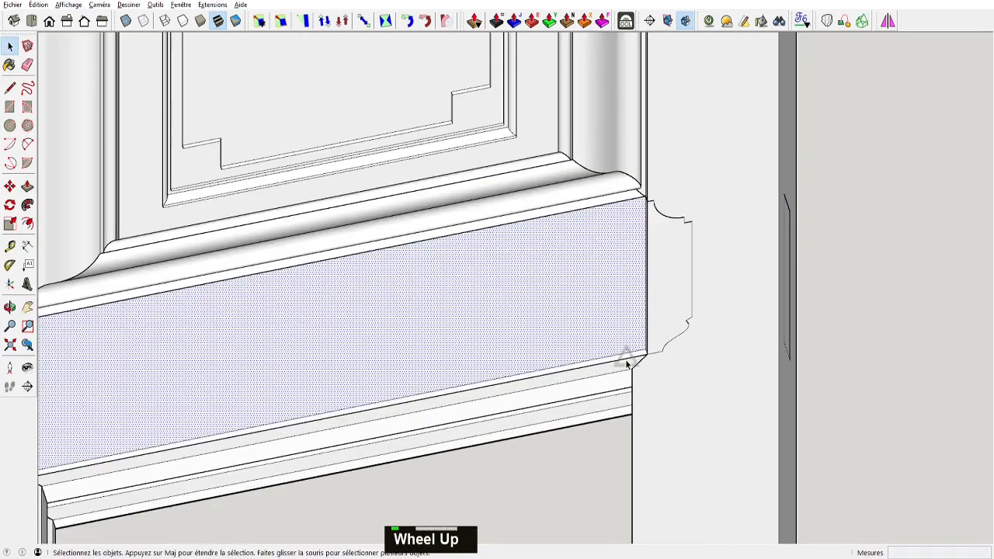
Sweep the moulding profile with Follow Me along the block's lower front edge and its two short side edges
{"action": "middle_click_drag", "start_coordinate": [628, 363], "coordinate": [657, 326]}
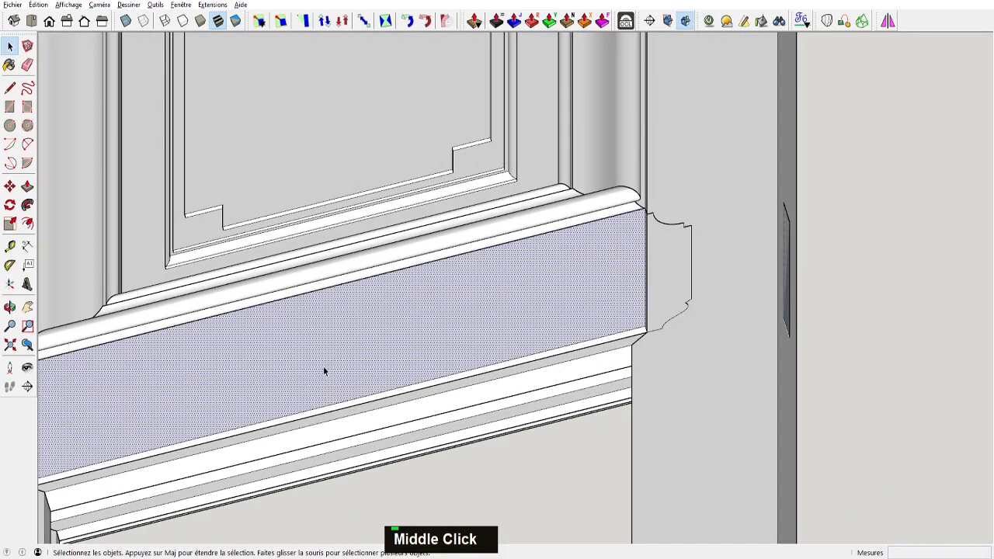
{"action": "middle_click_drag", "start_coordinate": [323, 371], "coordinate": [684, 320], "text": "shift"}
{"action": "key", "text": "space"}
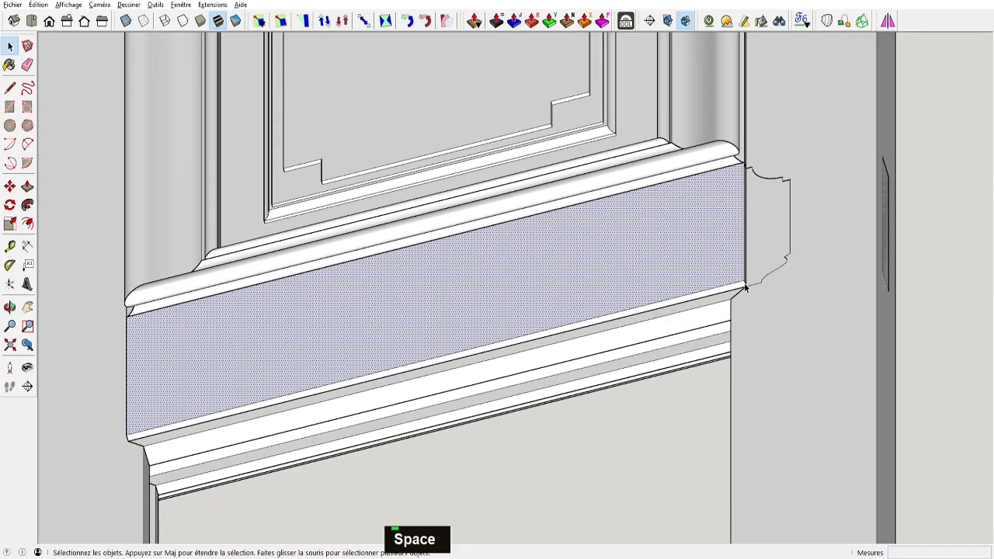
{"action": "left_click", "coordinate": [742, 289]}
{"action": "left_click", "coordinate": [733, 286], "text": "ctrl"}
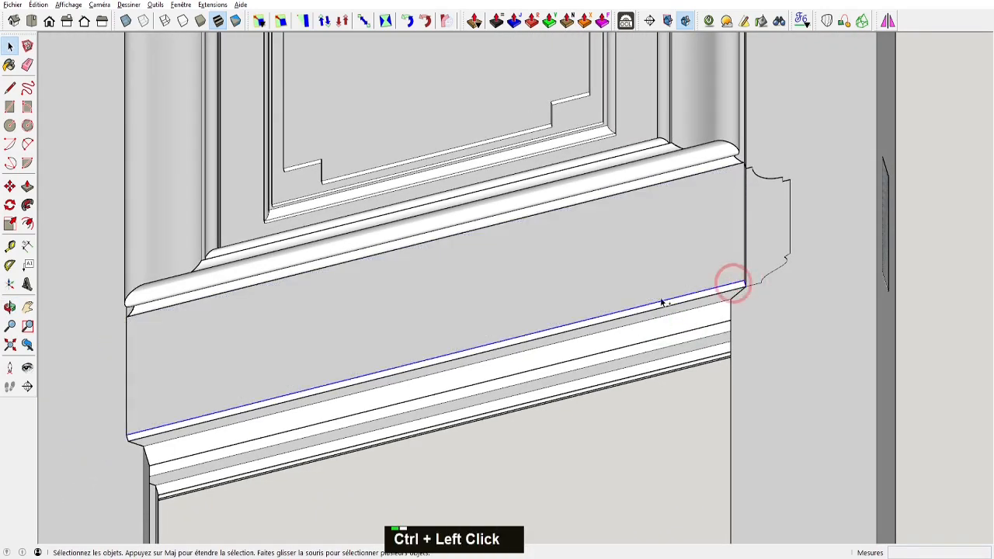
{"action": "left_click", "coordinate": [129, 443], "text": "ctrl"}
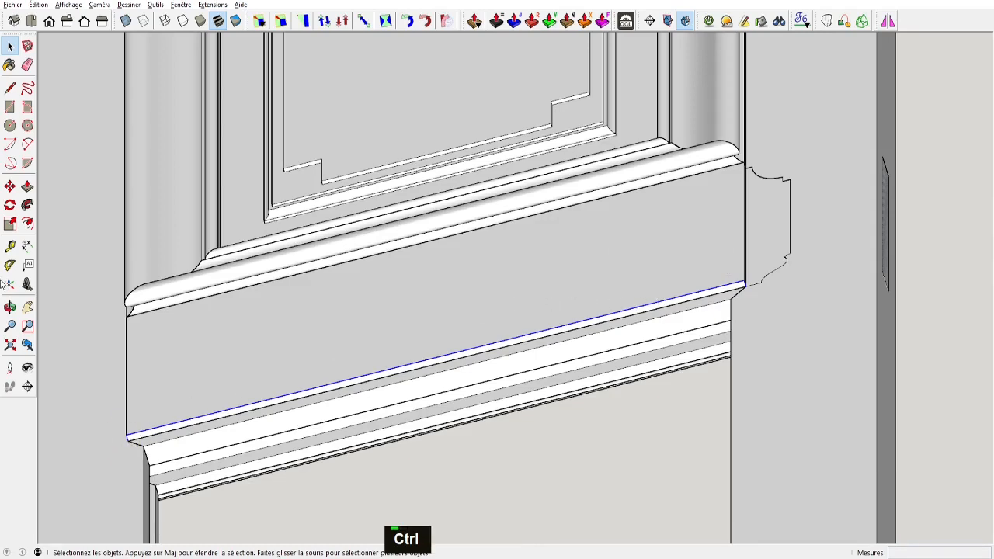
{"action": "left_click", "coordinate": [28, 205]}
{"action": "left_click", "coordinate": [773, 247]}
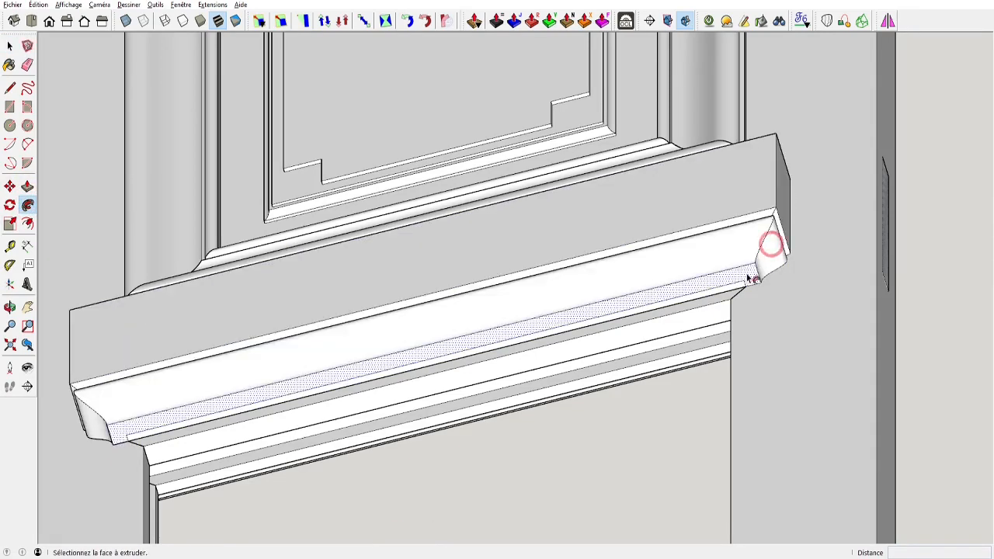
Select the whole swept moulding and make it a component named Cimaise
{"action": "middle_click_drag", "start_coordinate": [107, 333], "coordinate": [237, 75]}
{"action": "scroll", "coordinate": [339, 260], "scroll_direction": "down", "scroll_amount": 4}
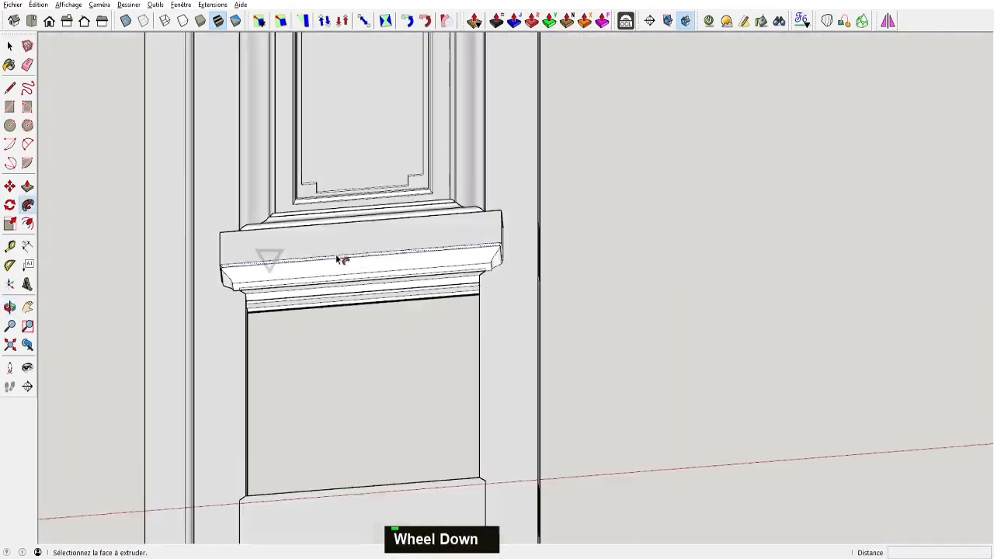
{"action": "key", "text": "space"}
{"action": "middle_click_drag", "start_coordinate": [339, 260], "coordinate": [204, 233]}
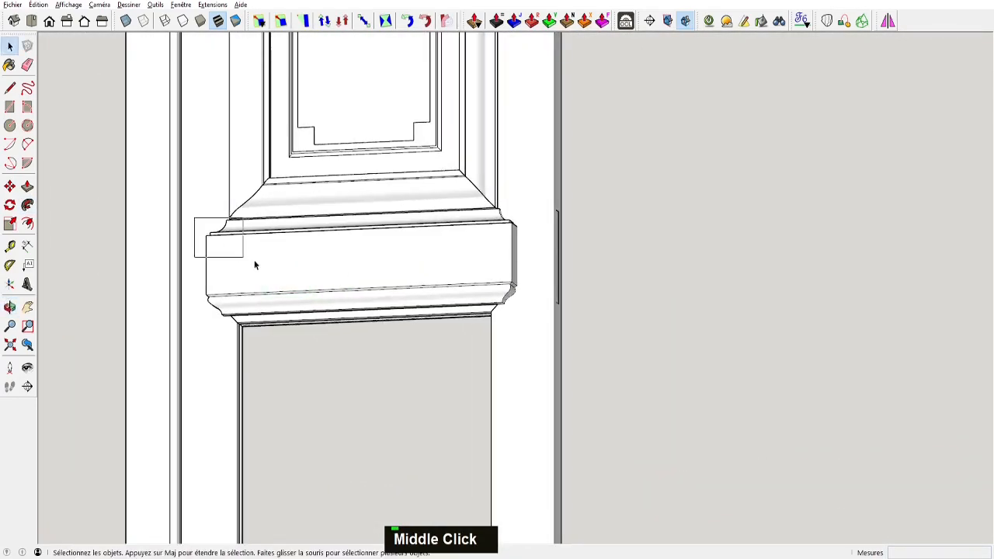
{"action": "left_click_drag", "start_coordinate": [255, 265], "coordinate": [528, 299]}
{"action": "left_click_drag", "start_coordinate": [197, 210], "coordinate": [529, 323]}
{"action": "type", "text": "gCimaise"}
{"action": "left_click", "coordinate": [613, 365]}
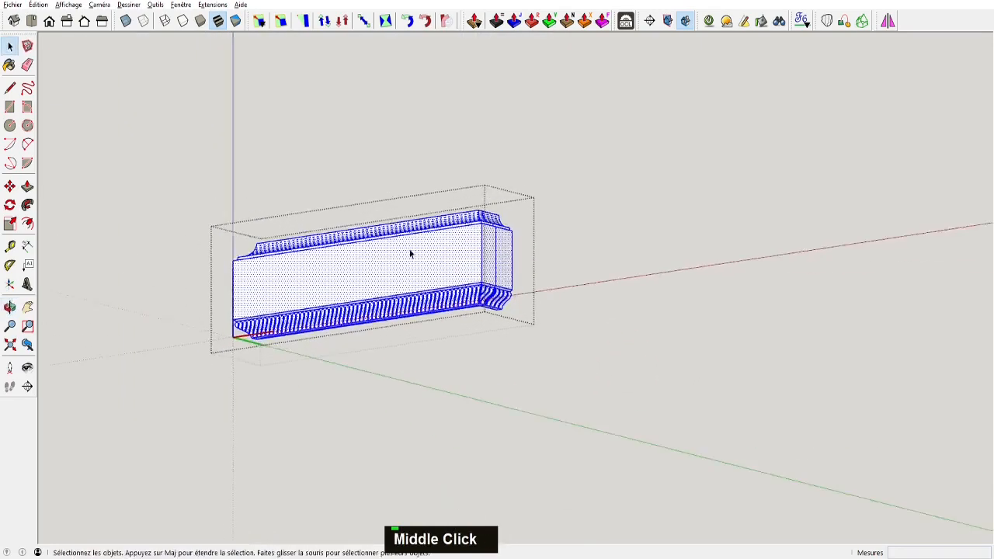
Clean up the Cimaise component by removing leftover sweep geometry and stray edges from its back and ends
{"action": "scroll", "coordinate": [535, 238], "scroll_direction": "down", "scroll_amount": 3}
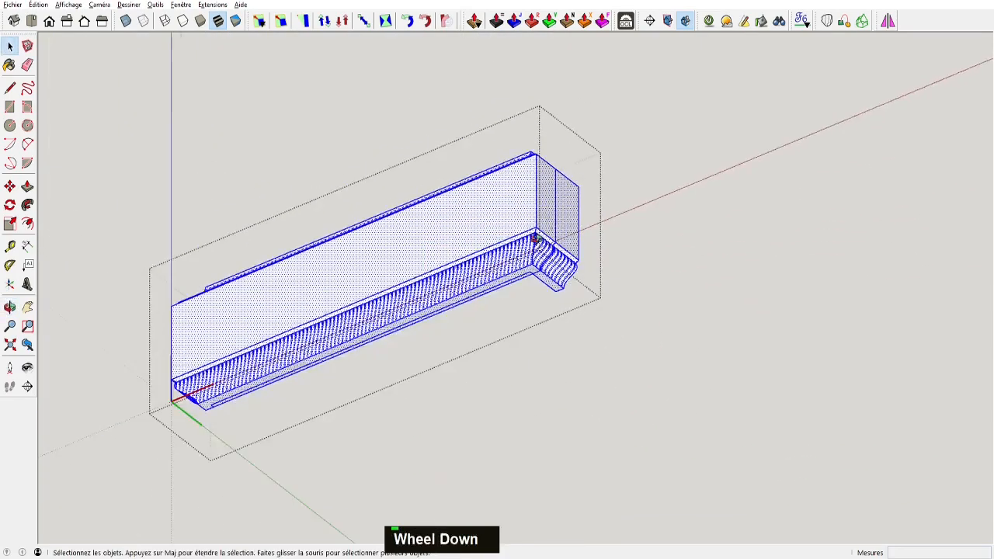
{"action": "mouse_move", "coordinate": [536, 239]}
{"action": "middle_mouse_down"}
{"action": "mouse_move", "coordinate": [256, 412]}
{"action": "mouse_move", "coordinate": [334, 388]}
{"action": "middle_mouse_up"}
{"action": "key", "text": "space"}
{"action": "left_click_drag", "start_coordinate": [480, 325], "coordinate": [452, 448]}
{"action": "mouse_move", "coordinate": [453, 449]}
{"action": "middle_mouse_down"}
{"action": "mouse_move", "coordinate": [417, 396]}
{"action": "mouse_move", "coordinate": [416, 187]}
{"action": "middle_mouse_up"}
{"action": "scroll", "coordinate": [390, 345], "scroll_direction": "up", "scroll_amount": 5}
{"action": "key", "text": "e"}
{"action": "left_click", "coordinate": [381, 319]}
{"action": "scroll", "coordinate": [387, 313], "scroll_direction": "down", "scroll_amount": 3}
{"action": "middle_click_drag", "start_coordinate": [430, 92], "coordinate": [746, 498]}
{"action": "scroll", "coordinate": [588, 328], "scroll_direction": "up", "scroll_amount": 3}
{"action": "scroll", "coordinate": [649, 224], "scroll_direction": "down", "scroll_amount": 2}
{"action": "scroll", "coordinate": [653, 328], "scroll_direction": "down", "scroll_amount": 3}
{"action": "key", "text": "space"}
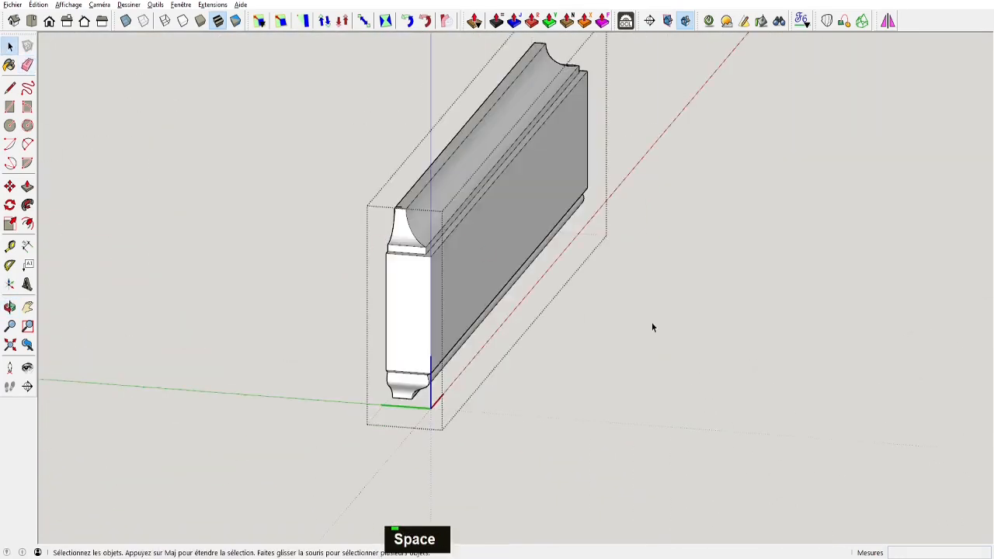
Copy the 54 mm thick grooved profile from the section drawing and paste it below the door in the door model
{"action": "scroll", "coordinate": [377, 187], "scroll_direction": "up", "scroll_amount": 5}
{"action": "scroll", "coordinate": [852, 407], "scroll_direction": "down", "scroll_amount": 4}
{"action": "scroll", "coordinate": [397, 262], "scroll_direction": "down", "scroll_amount": 2}
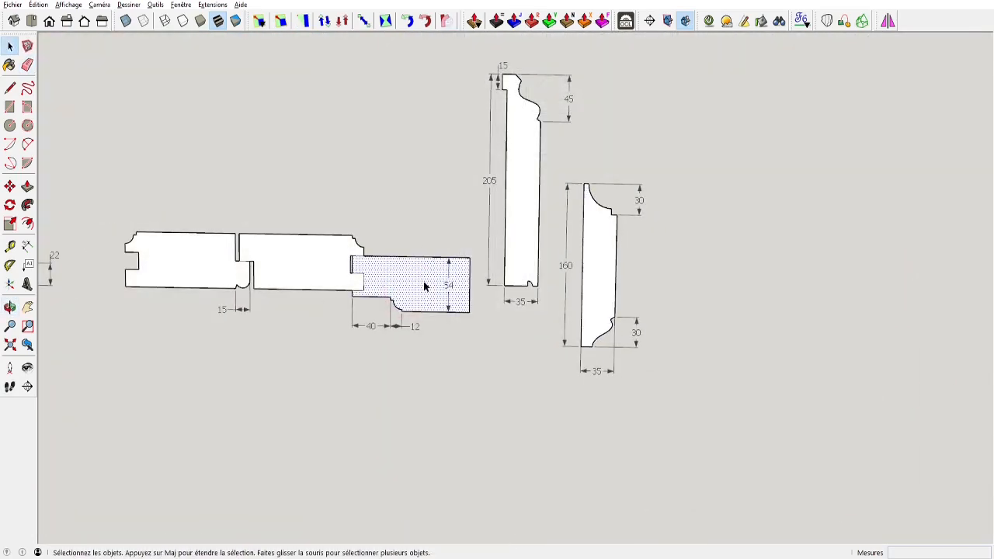
{"action": "key", "text": "ctrl+c"}
{"action": "key", "text": "alt+Tab"}
{"action": "middle_click_drag", "start_coordinate": [544, 311], "coordinate": [473, 359]}
{"action": "key", "text": "ctrl+v"}
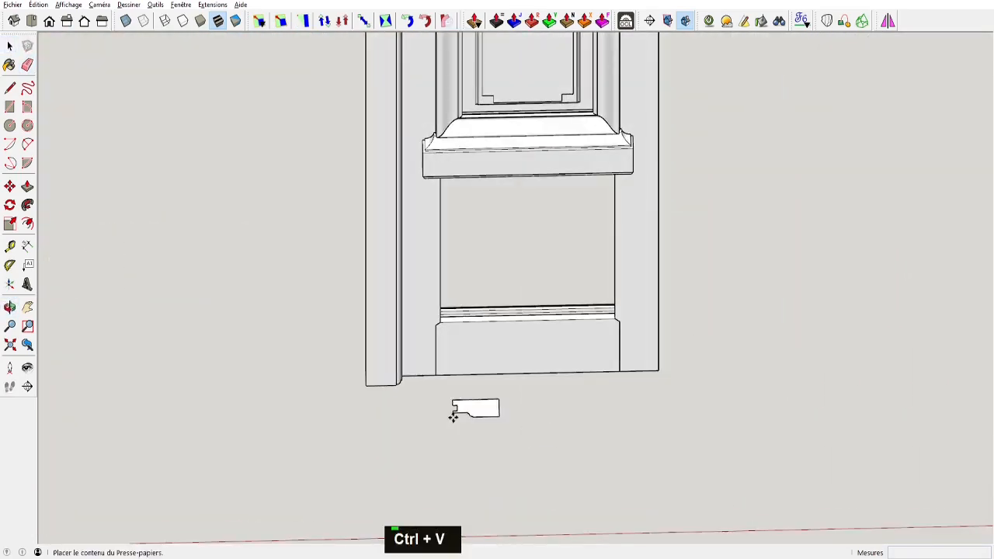
Compare the groove and moulded edge of the pasted profile with the section drawing to find its seating in the door
{"action": "scroll", "coordinate": [458, 396], "scroll_direction": "up", "scroll_amount": 3}
{"action": "scroll", "coordinate": [475, 395], "scroll_direction": "up", "scroll_amount": 4}
{"action": "key", "text": "alt+Tab"}
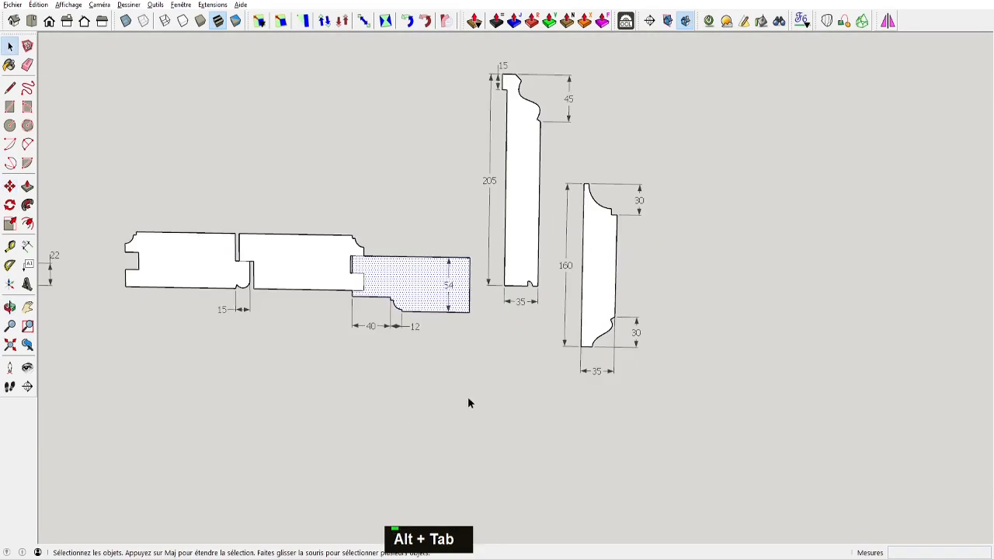
{"action": "scroll", "coordinate": [373, 326], "scroll_direction": "up", "scroll_amount": 3}
{"action": "key", "text": "alt+Tab"}
{"action": "middle_click_drag", "start_coordinate": [472, 395], "coordinate": [442, 313]}
{"action": "key", "text": "alt+Tab"}
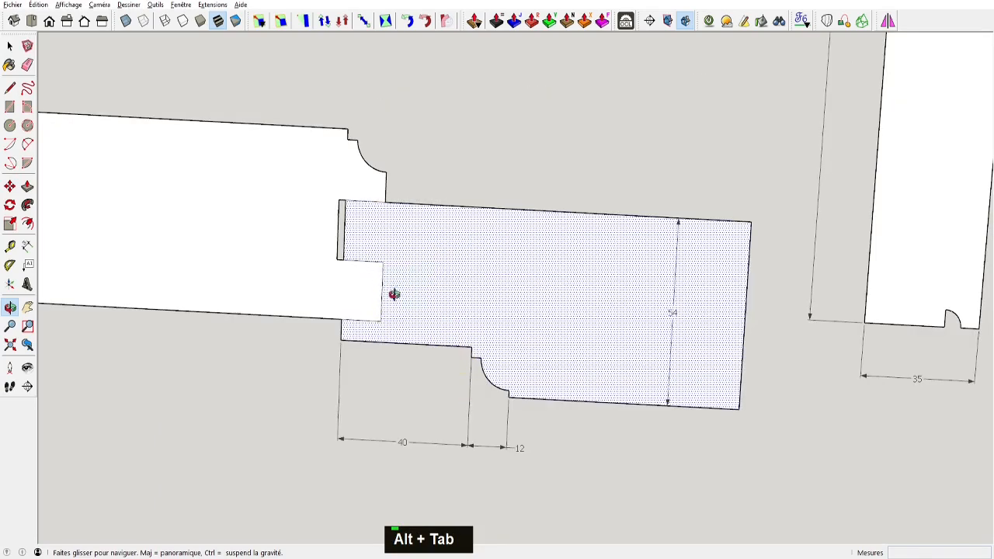
{"action": "key", "text": "alt+Tab"}
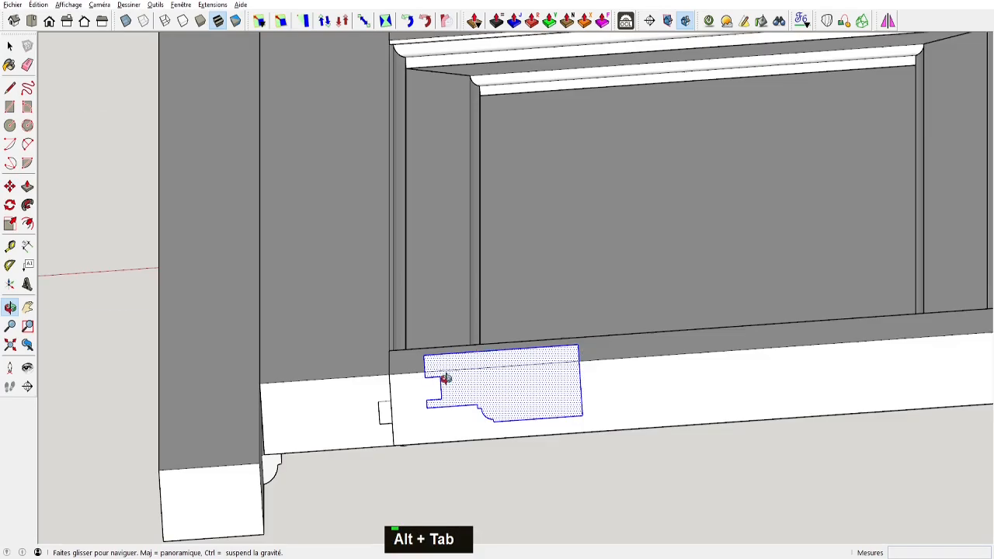
Move the grooved profile by its groove corner onto the side edge of the lower opening so that it engages the stile
{"action": "middle_click_drag", "start_coordinate": [445, 378], "coordinate": [455, 226]}
{"action": "scroll", "coordinate": [435, 256], "scroll_direction": "down", "scroll_amount": 2}
{"action": "scroll", "coordinate": [497, 329], "scroll_direction": "up", "scroll_amount": 5}
{"action": "key", "text": "m"}
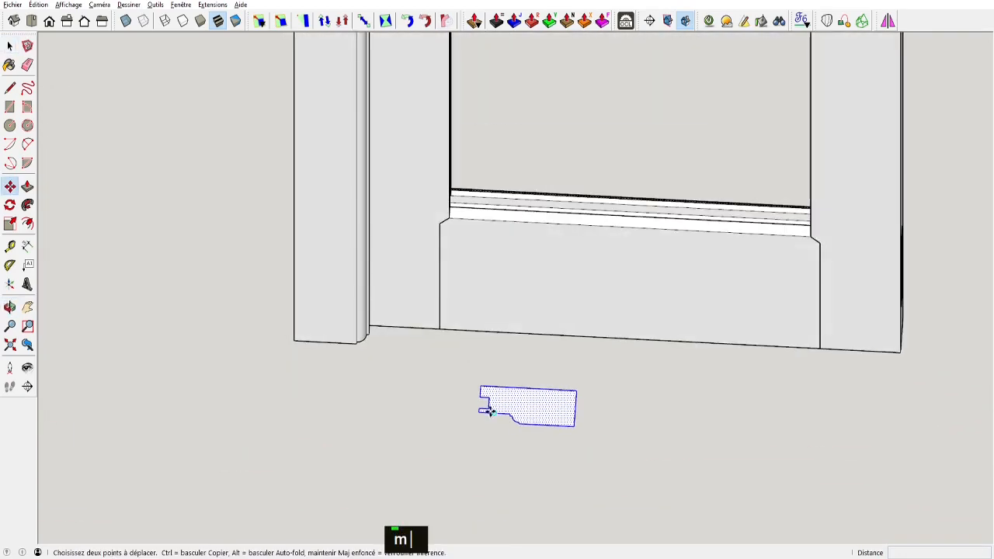
{"action": "left_click", "coordinate": [486, 410]}
{"action": "middle_click_drag", "start_coordinate": [444, 145], "coordinate": [435, 204], "text": "shift"}
{"action": "scroll", "coordinate": [404, 254], "scroll_direction": "up", "scroll_amount": 5}
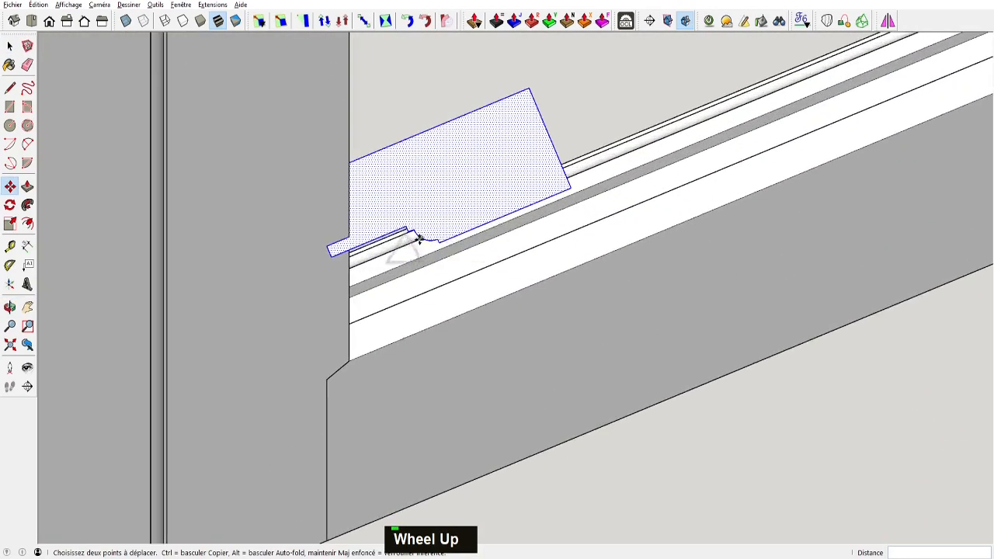
{"action": "middle_click_drag", "start_coordinate": [418, 239], "coordinate": [394, 138]}
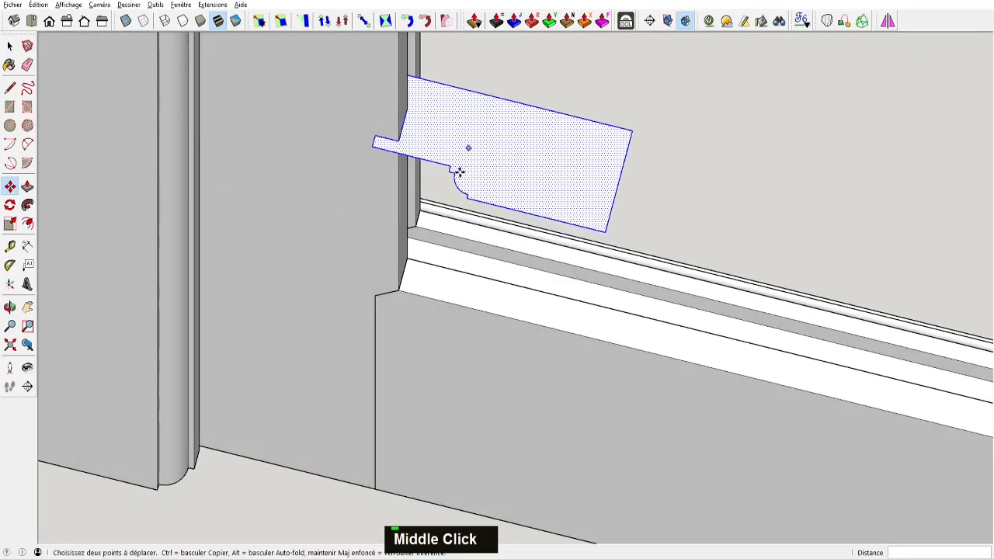
Draw a rectangle of about 487 by 651 mm across the lower opening on the back of the door, corner to corner
{"action": "scroll", "coordinate": [520, 213], "scroll_direction": "down", "scroll_amount": 5}
{"action": "middle_click_drag", "start_coordinate": [557, 250], "coordinate": [439, 255]}
{"action": "scroll", "coordinate": [567, 285], "scroll_direction": "down", "scroll_amount": 2}
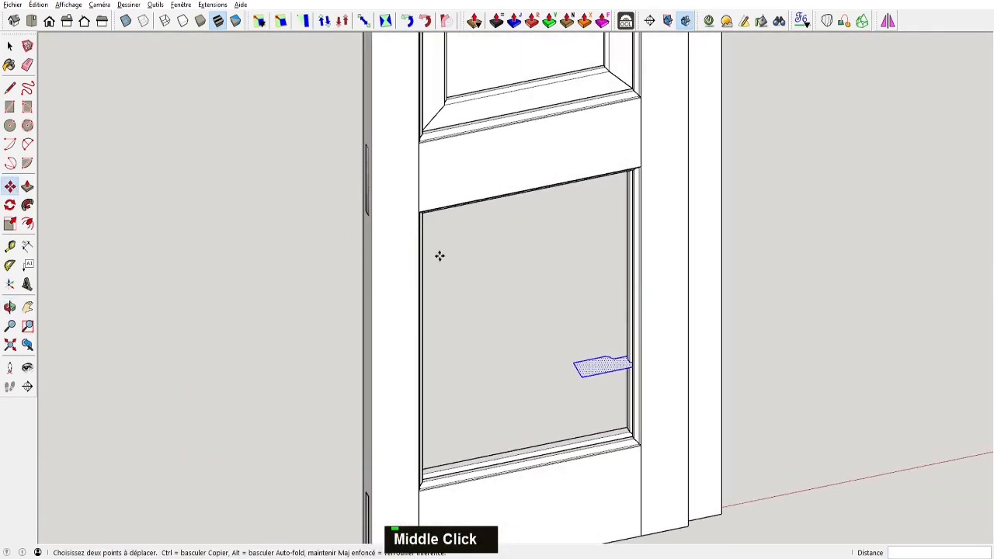
{"action": "scroll", "coordinate": [440, 256], "scroll_direction": "down", "scroll_amount": 2}
{"action": "key", "text": "r"}
{"action": "left_click", "coordinate": [426, 224]}
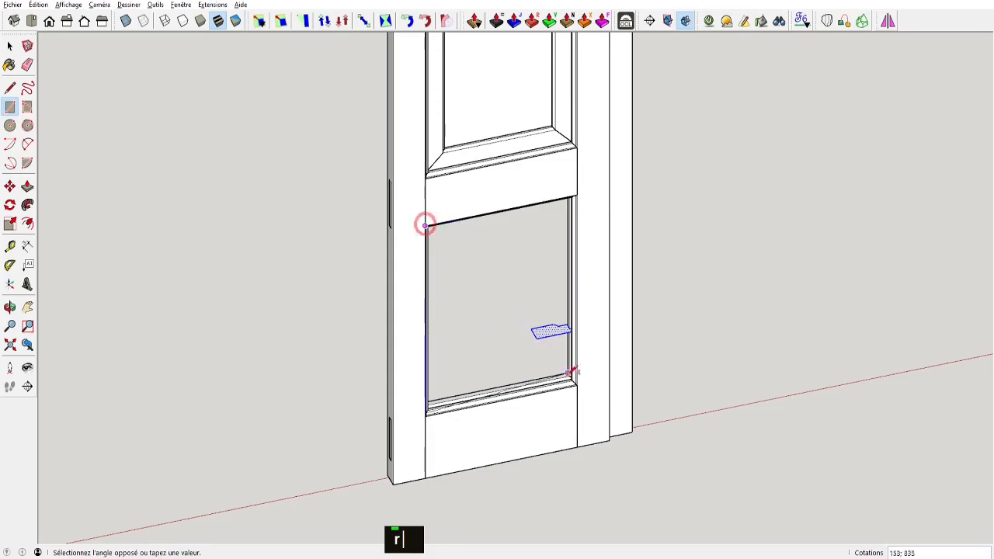
{"action": "left_click", "coordinate": [579, 384]}
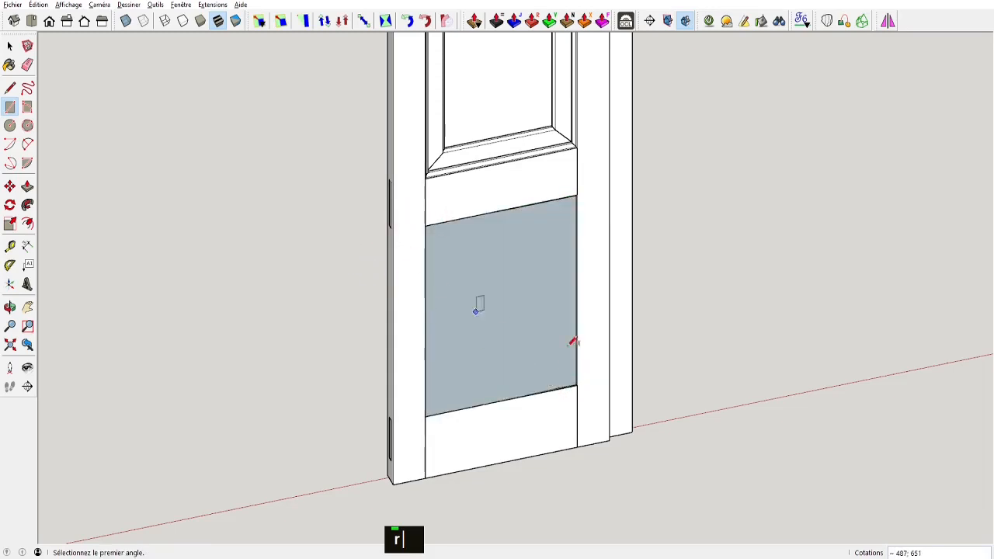
Sweep the grooved profile around the rectangle's perimeter with Follow Me to form the lower panel
{"action": "scroll", "coordinate": [573, 341], "scroll_direction": "up", "scroll_amount": 2}
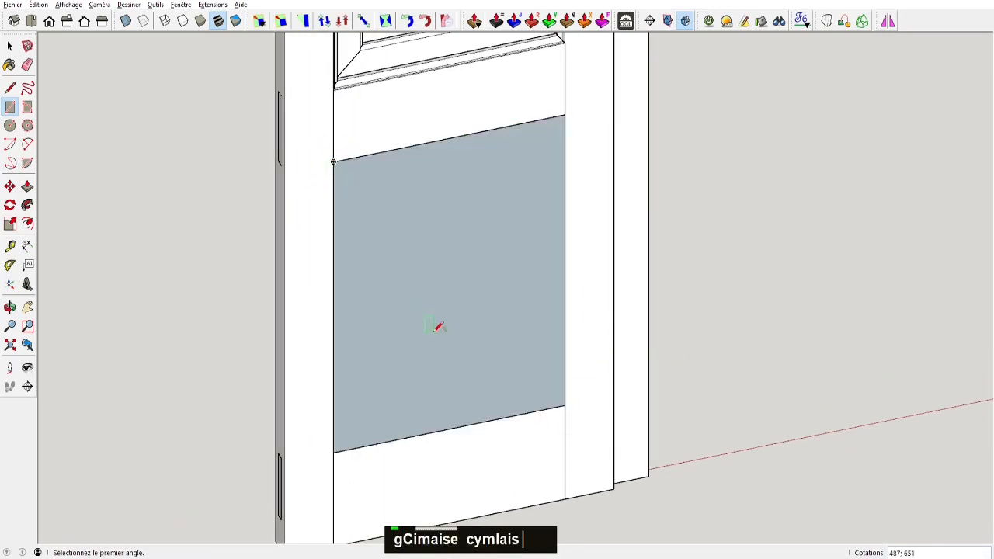
{"action": "key", "text": "space"}
{"action": "middle_click_drag", "start_coordinate": [346, 255], "coordinate": [912, 246]}
{"action": "left_click", "coordinate": [560, 268]}
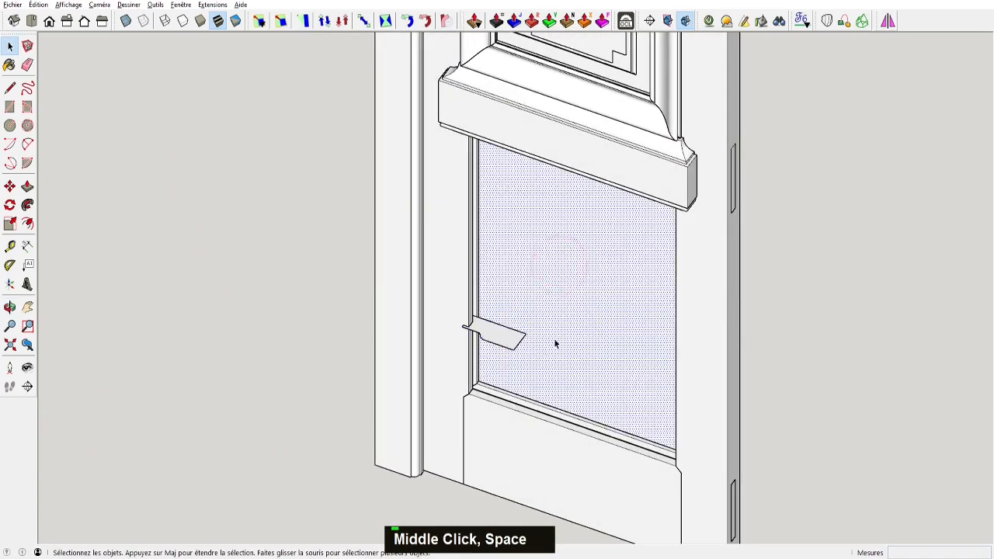
{"action": "left_click", "coordinate": [28, 205]}
{"action": "left_click", "coordinate": [496, 335]}
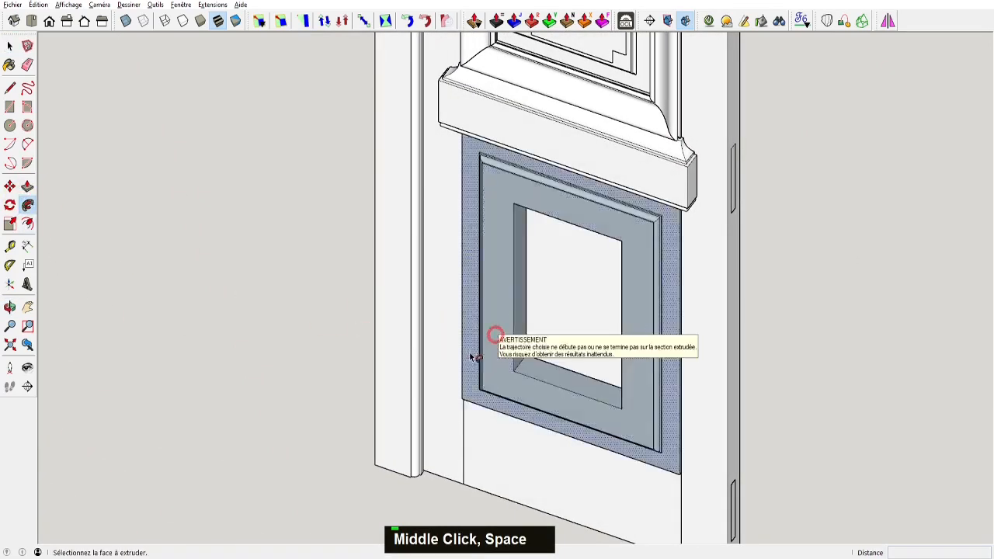
Push/Pull the inner side face of the swept frame across to the opposite side to fill the panel's central hole
{"action": "key", "text": "p"}
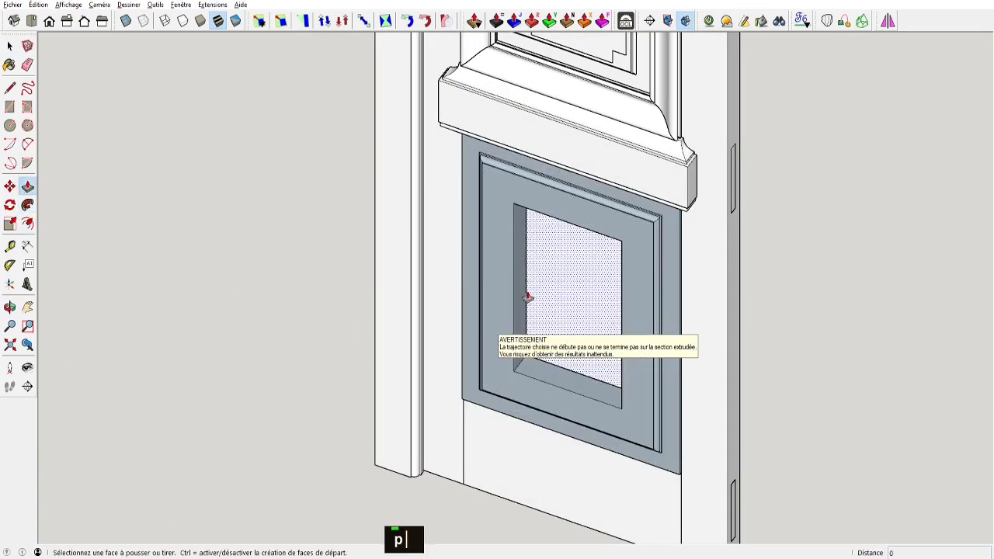
{"action": "left_click", "coordinate": [533, 295]}
{"action": "left_click", "coordinate": [622, 295]}
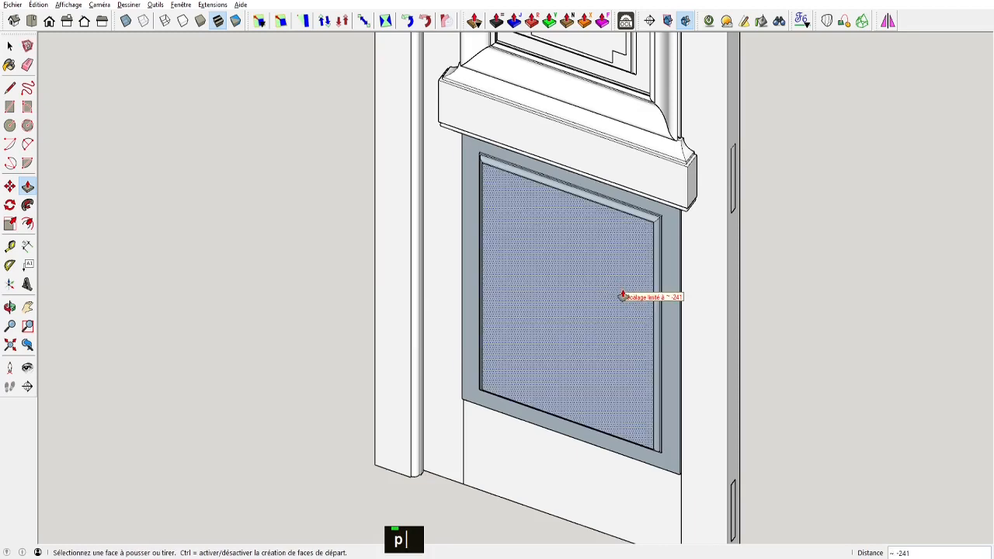
Reverse the faces of the lower panel
{"action": "scroll", "coordinate": [535, 300], "scroll_direction": "down", "scroll_amount": 3}
{"action": "key", "text": "space"}
{"action": "right_click", "coordinate": [533, 297]}
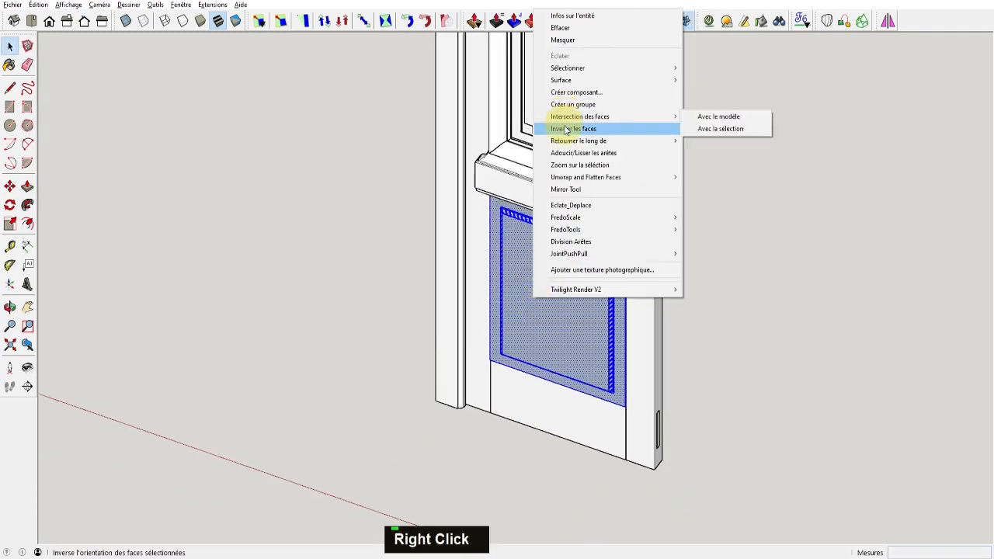
{"action": "left_click", "coordinate": [567, 128]}
Delete the rectangular construction face covering the lower opening on the back of the door
{"action": "middle_click_drag", "start_coordinate": [543, 329], "coordinate": [4, 183]}
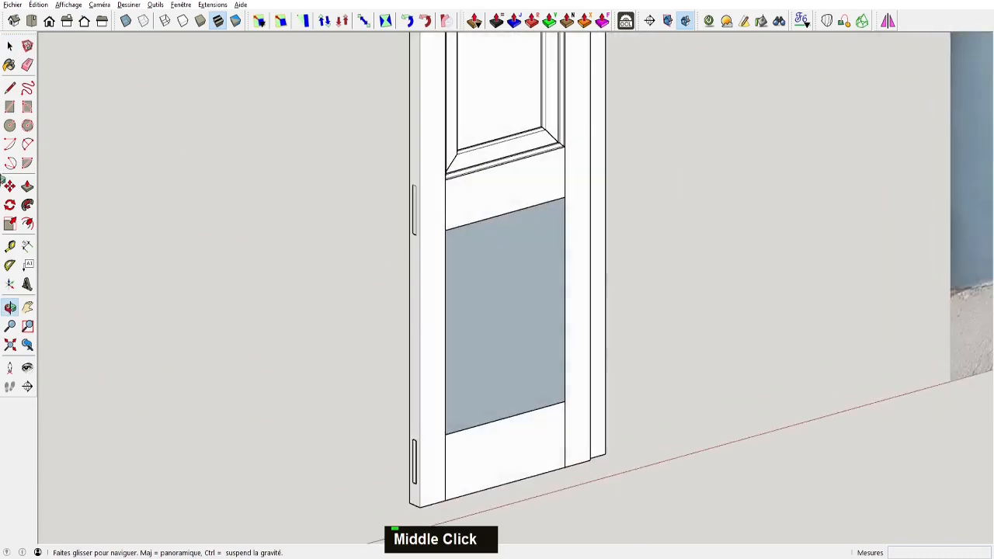
{"action": "key", "text": "space"}
{"action": "double_click", "coordinate": [499, 274]}
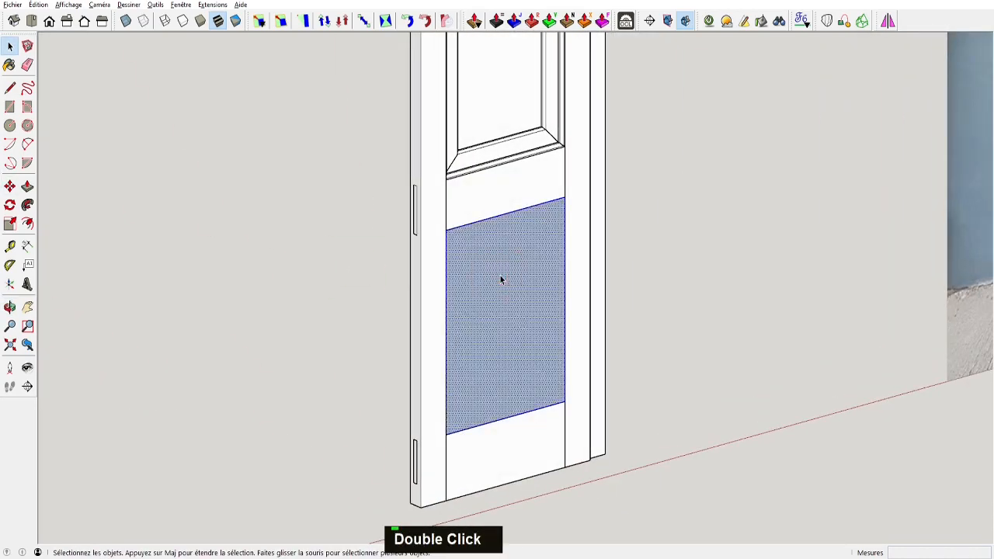
{"action": "key", "text": "Delete"}
{"action": "middle_click_drag", "start_coordinate": [500, 274], "coordinate": [499, 314]}
{"action": "scroll", "coordinate": [399, 313], "scroll_direction": "down", "scroll_amount": 2}
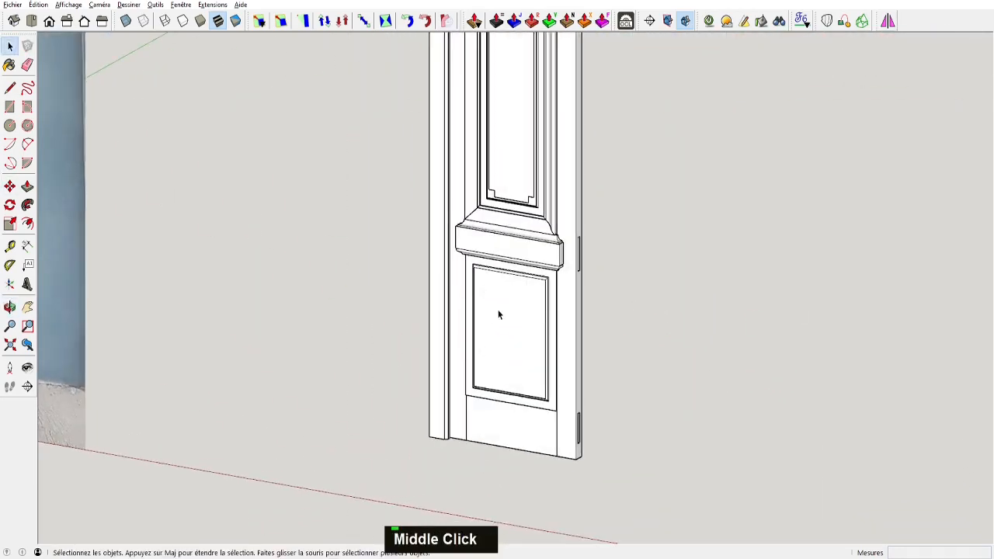
Draw a 30 by 30 mm square in the upper-left inner corner of the lower panel's central field
{"action": "double_click", "coordinate": [522, 310]}
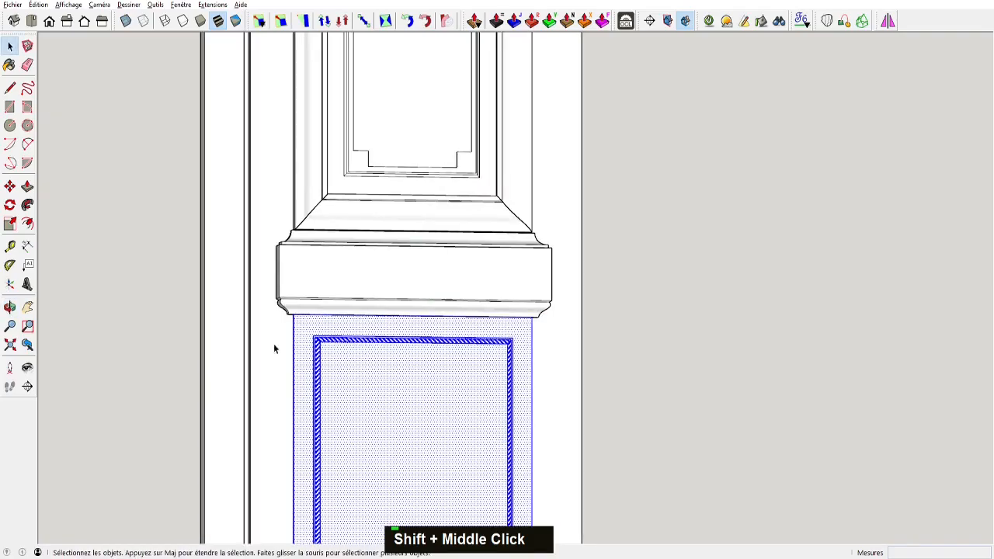
{"action": "scroll", "coordinate": [335, 365], "scroll_direction": "up", "scroll_amount": 4}
{"action": "scroll", "coordinate": [318, 348], "scroll_direction": "up", "scroll_amount": 6}
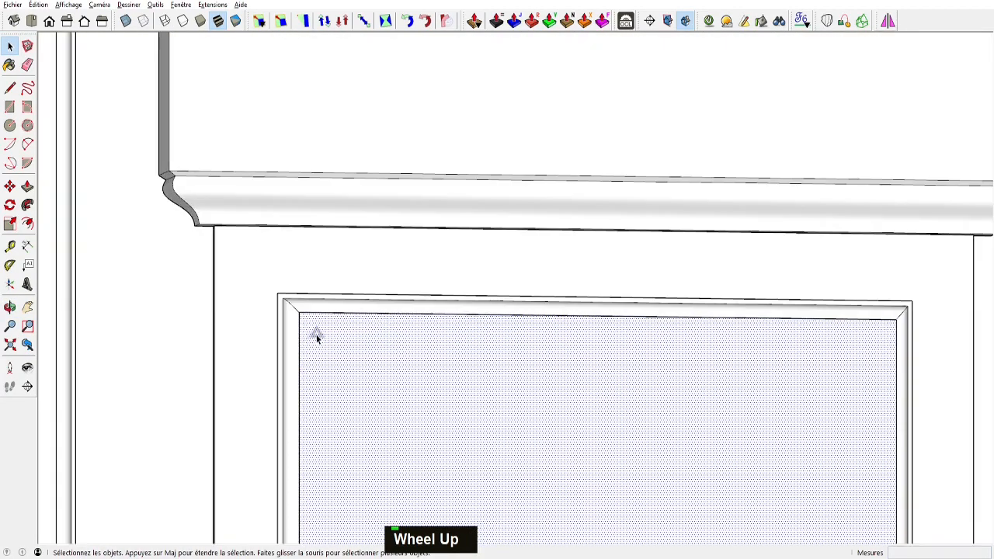
{"action": "key", "text": "r"}
{"action": "left_click", "coordinate": [292, 305]}
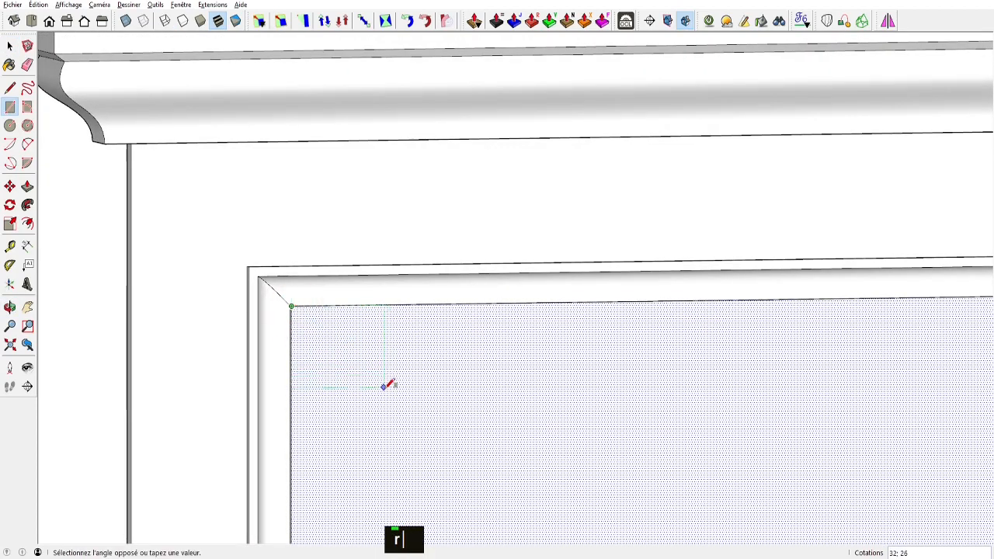
{"action": "left_click", "coordinate": [384, 386]}
{"action": "type", "text": "30;30"}
{"action": "key", "text": "Return"}
{"action": "scroll", "coordinate": [385, 386], "scroll_direction": "down", "scroll_amount": 3}
{"action": "middle_click_drag", "start_coordinate": [378, 402], "coordinate": [342, 410]}
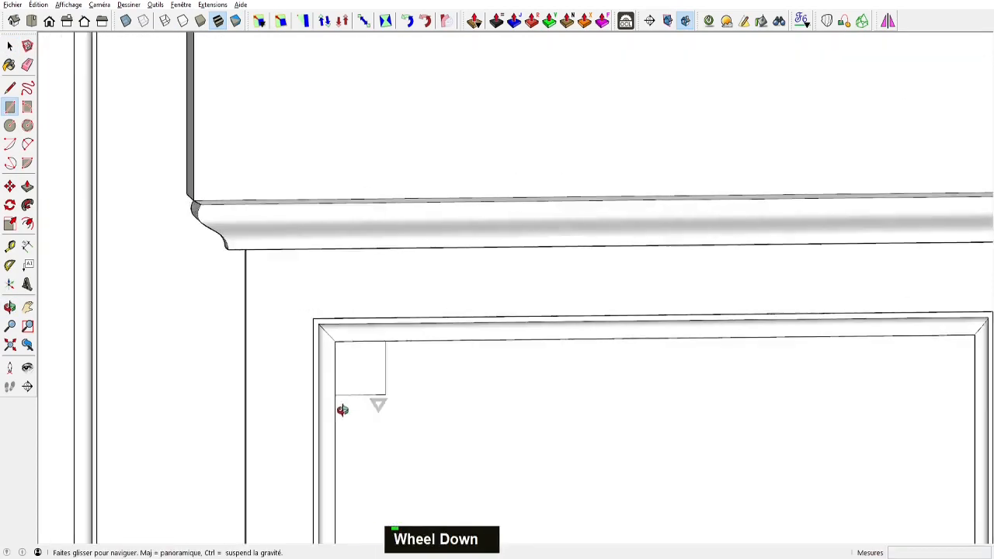
Mirror a copy of the corner square to the upper-right corner, using the midpoint of the moulding's top edge
{"action": "key", "text": "space"}
{"action": "left_click", "coordinate": [362, 368]}
{"action": "scroll", "coordinate": [734, 413], "scroll_direction": "down", "scroll_amount": 2}
{"action": "scroll", "coordinate": [755, 406], "scroll_direction": "down", "scroll_amount": 1}
{"action": "middle_click_drag", "start_coordinate": [755, 406], "coordinate": [623, 338], "text": "shift"}
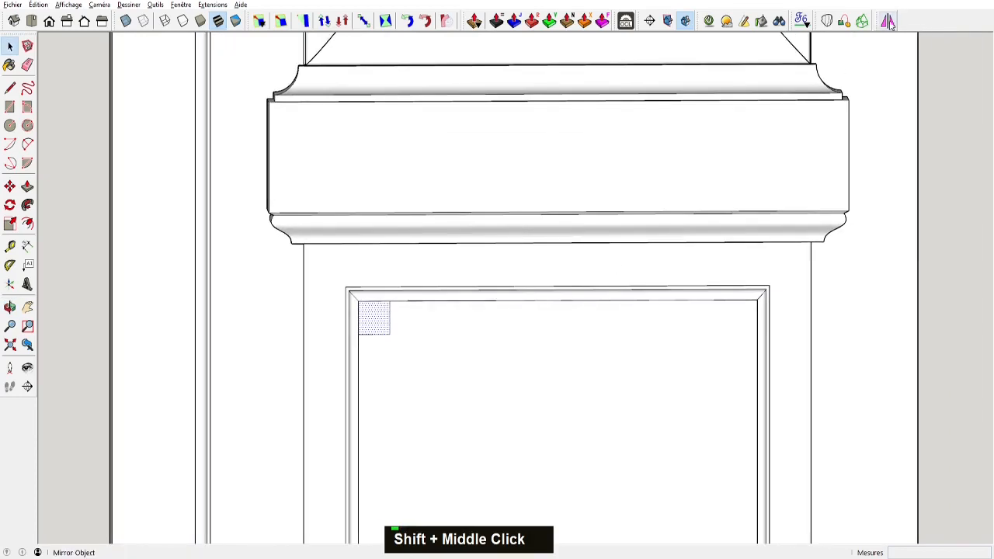
{"action": "left_click", "coordinate": [888, 21]}
{"action": "key", "text": "ctrl"}
{"action": "left_click", "coordinate": [559, 242]}
{"action": "scroll", "coordinate": [573, 282], "scroll_direction": "down", "scroll_amount": 3}
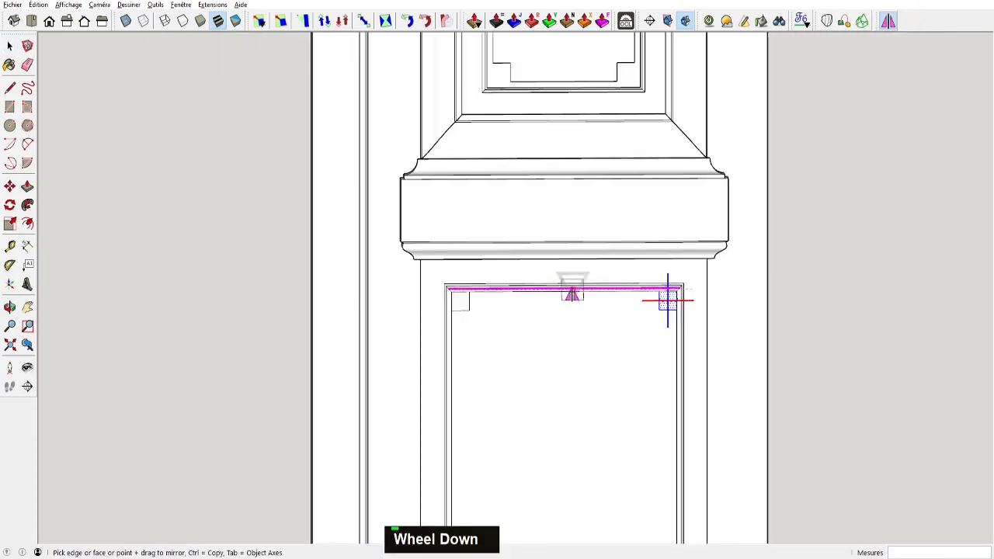
Mirror copies of both upper squares to the lower corners, using the midpoint of the panel frame's side edge
{"action": "key", "text": "space"}
{"action": "left_click", "coordinate": [465, 303]}
{"action": "left_click", "coordinate": [667, 301], "text": "ctrl"}
{"action": "scroll", "coordinate": [659, 317], "scroll_direction": "down", "scroll_amount": 2}
{"action": "middle_click_drag", "start_coordinate": [658, 317], "coordinate": [587, 143], "text": "shift"}
{"action": "scroll", "coordinate": [587, 144], "scroll_direction": "down", "scroll_amount": 3}
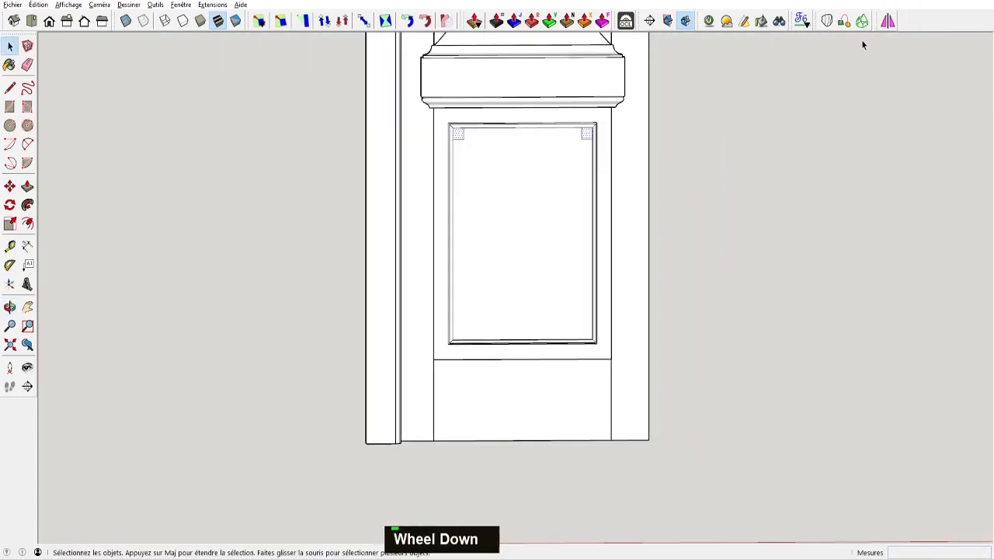
{"action": "left_click", "coordinate": [889, 22]}
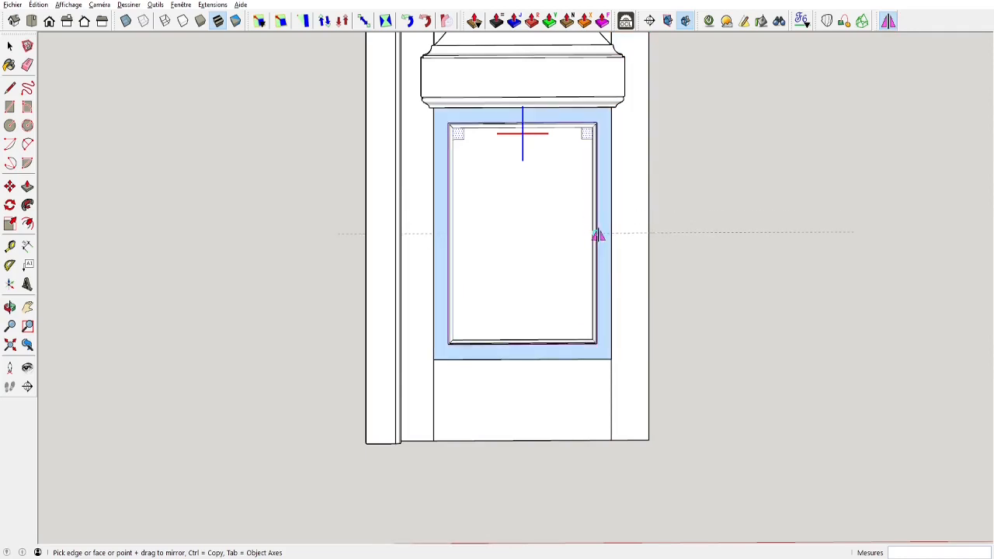
{"action": "left_click", "coordinate": [597, 234]}
Push/Pull the two upper corner squares level with the inner edge of the surrounding moulding
{"action": "scroll", "coordinate": [576, 147], "scroll_direction": "up", "scroll_amount": 5}
{"action": "middle_click_drag", "start_coordinate": [603, 118], "coordinate": [593, 261]}
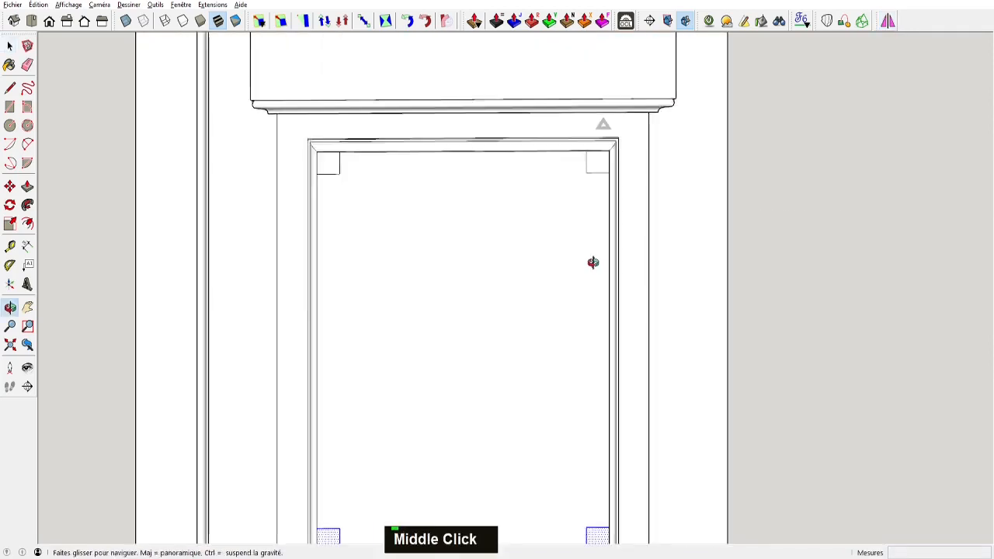
{"action": "key", "text": "space"}
{"action": "scroll", "coordinate": [596, 169], "scroll_direction": "up", "scroll_amount": 8}
{"action": "scroll", "coordinate": [539, 153], "scroll_direction": "down", "scroll_amount": 3}
{"action": "middle_click_drag", "start_coordinate": [481, 151], "coordinate": [771, 245], "text": "shift"}
{"action": "key", "text": "p"}
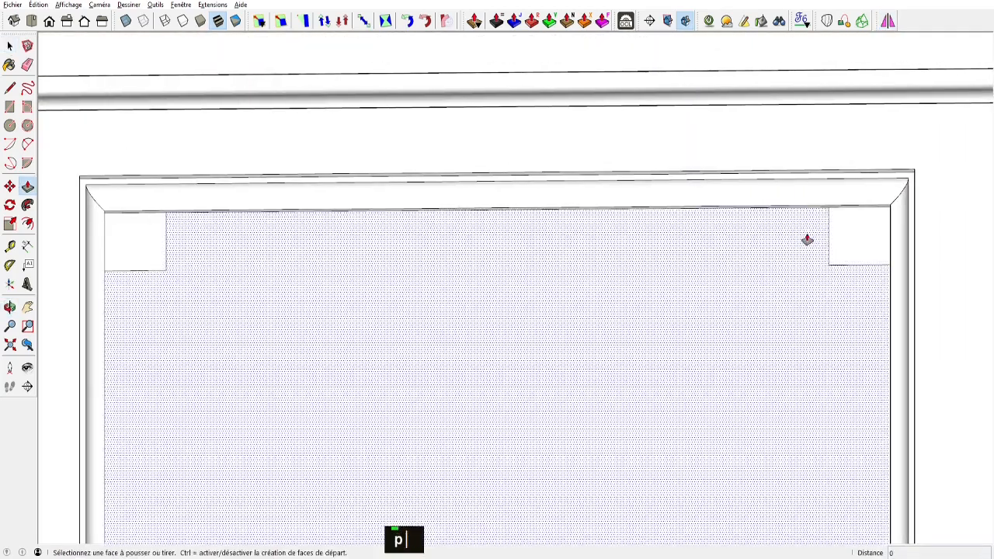
{"action": "left_click", "coordinate": [863, 223]}
{"action": "left_click", "coordinate": [866, 216]}
{"action": "double_click", "coordinate": [129, 229]}
Soften the edges where the two upper corner squares meet the moulding so they blend together
{"action": "key", "text": "e"}
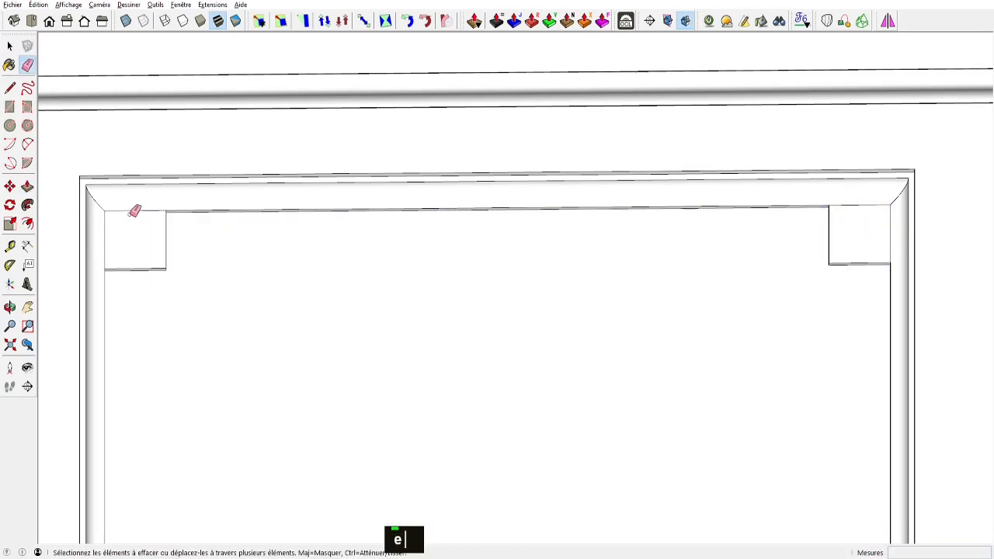
{"action": "left_click", "coordinate": [105, 230], "text": "ctrl"}
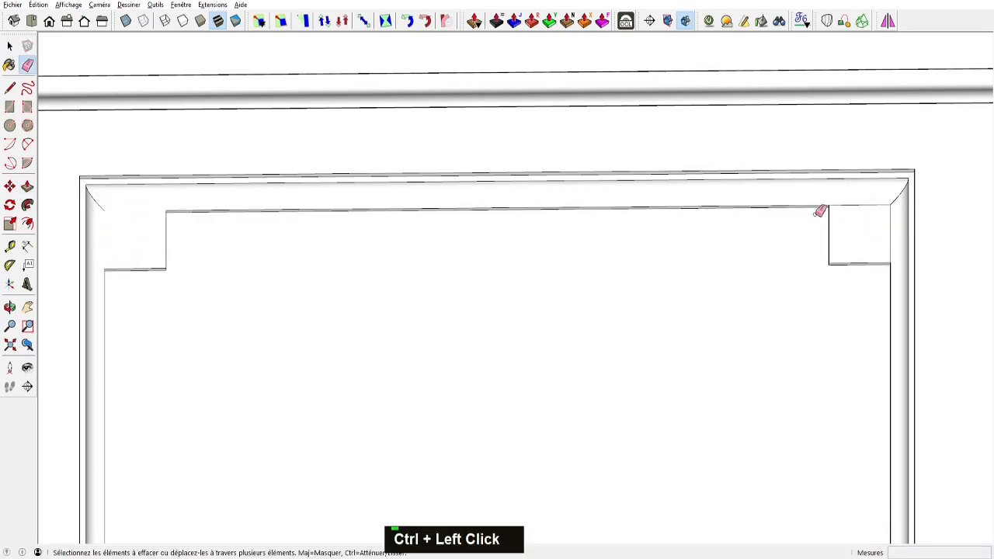
{"action": "left_click_drag", "start_coordinate": [890, 225], "coordinate": [884, 225], "text": "ctrl"}
Push/Pull the two lower corner squares by the same distance as the upper ones
{"action": "scroll", "coordinate": [862, 224], "scroll_direction": "down", "scroll_amount": 2}
{"action": "middle_click_drag", "start_coordinate": [817, 298], "coordinate": [733, 147], "text": "shift"}
{"action": "scroll", "coordinate": [733, 148], "scroll_direction": "down", "scroll_amount": 4, "text": "shift"}
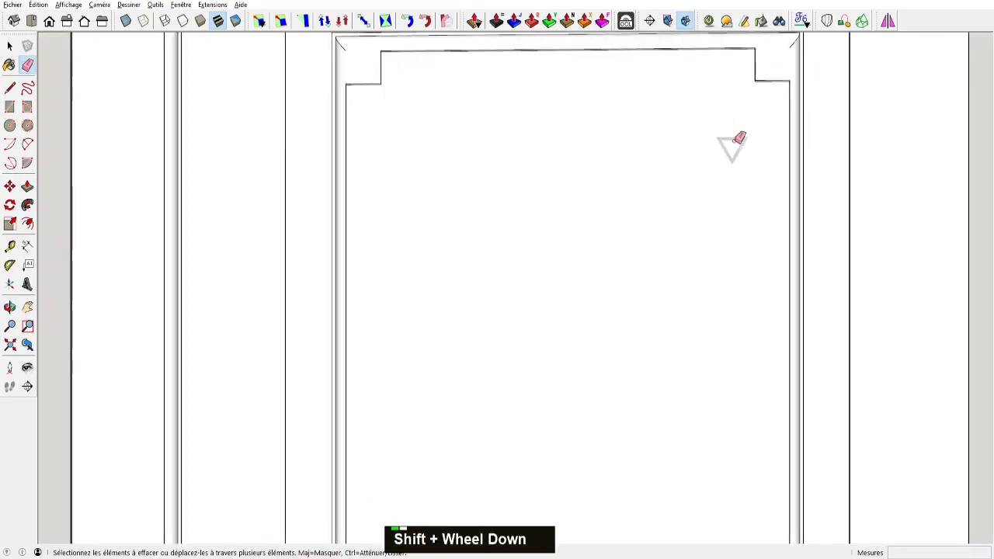
{"action": "mouse_move", "coordinate": [745, 260]}
{"action": "middle_mouse_down"}
{"action": "mouse_move", "coordinate": [751, 282]}
{"action": "mouse_move", "coordinate": [730, 247]}
{"action": "middle_mouse_up"}
{"action": "scroll", "coordinate": [639, 191], "scroll_direction": "up", "scroll_amount": 5}
{"action": "key", "text": "p"}
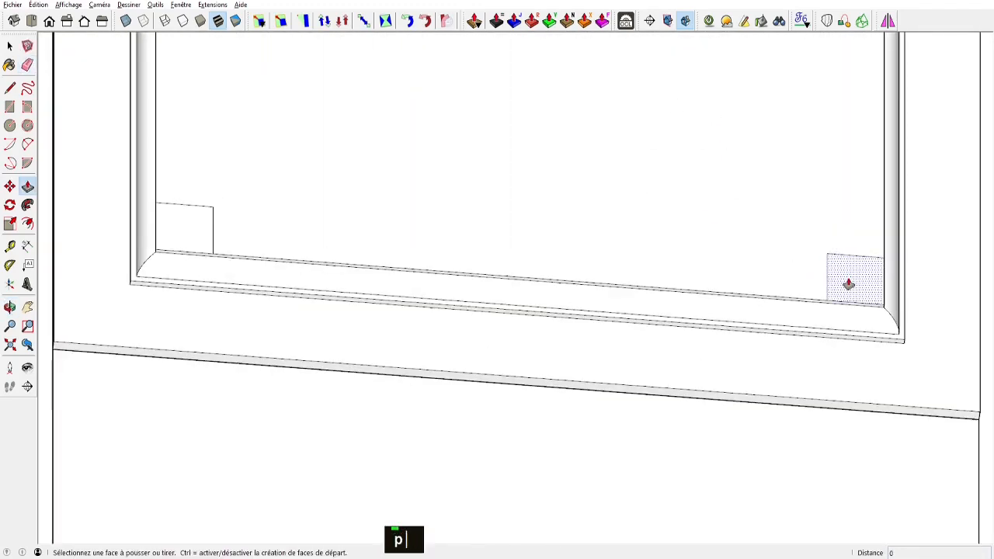
{"action": "double_click", "coordinate": [844, 277]}
Soften the edges where the two lower corner squares meet the moulding
{"action": "key", "text": "e"}
{"action": "left_click_drag", "start_coordinate": [153, 233], "coordinate": [177, 255], "text": "ctrl"}
{"action": "left_click_drag", "start_coordinate": [888, 286], "coordinate": [833, 296], "text": "ctrl"}
{"action": "key", "text": "space"}
{"action": "scroll", "coordinate": [660, 280], "scroll_direction": "down", "scroll_amount": 8}
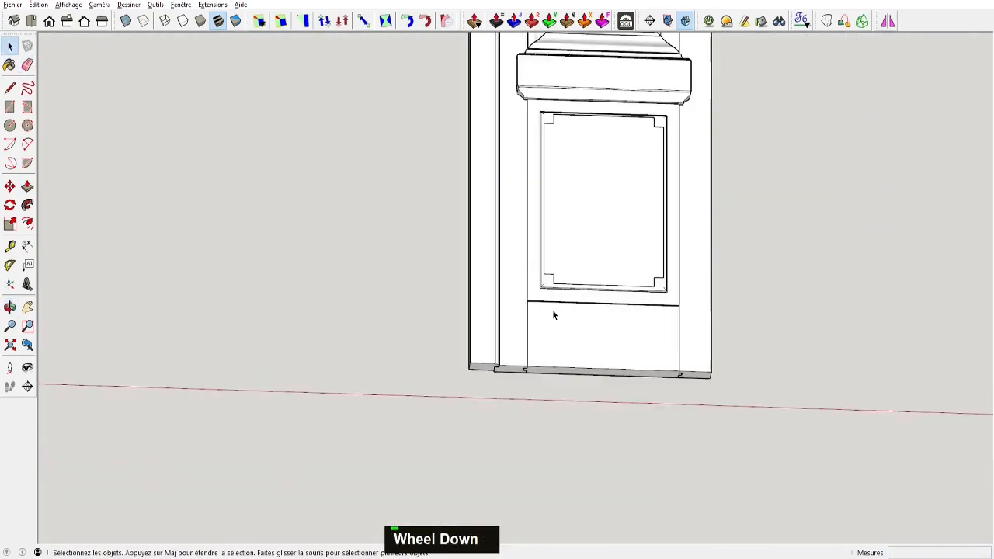
Copy the plinth profile from the section drawing's window and paste it beside the base of the door
{"action": "key", "text": "alt+Tab"}
{"action": "key", "text": "space"}
{"action": "left_click", "coordinate": [657, 162]}
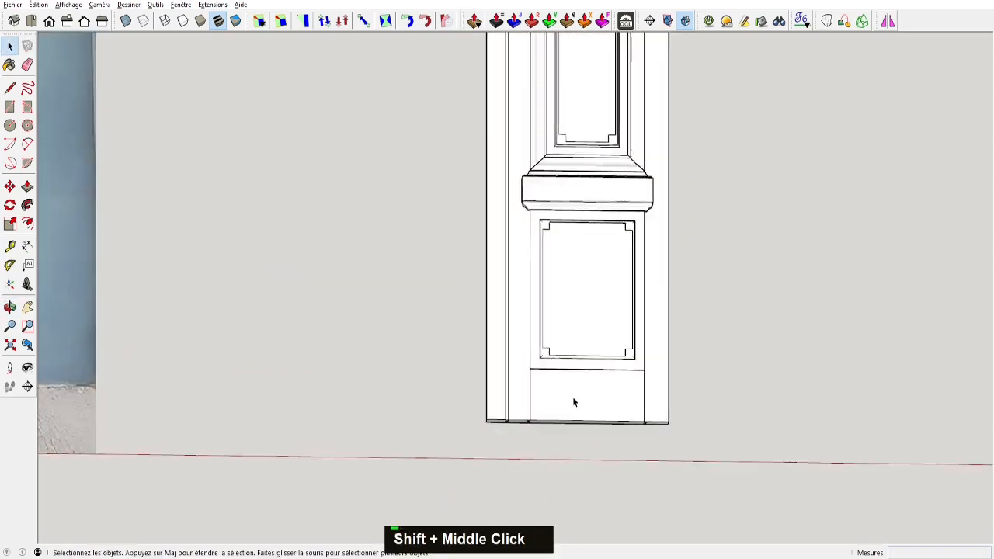
{"action": "middle_click_drag", "start_coordinate": [572, 402], "coordinate": [578, 346]}
{"action": "scroll", "coordinate": [580, 346], "scroll_direction": "up", "scroll_amount": 3}
{"action": "key", "text": "ctrl+c"}
{"action": "key", "text": "ctrl+v"}
{"action": "left_click", "coordinate": [923, 442]}
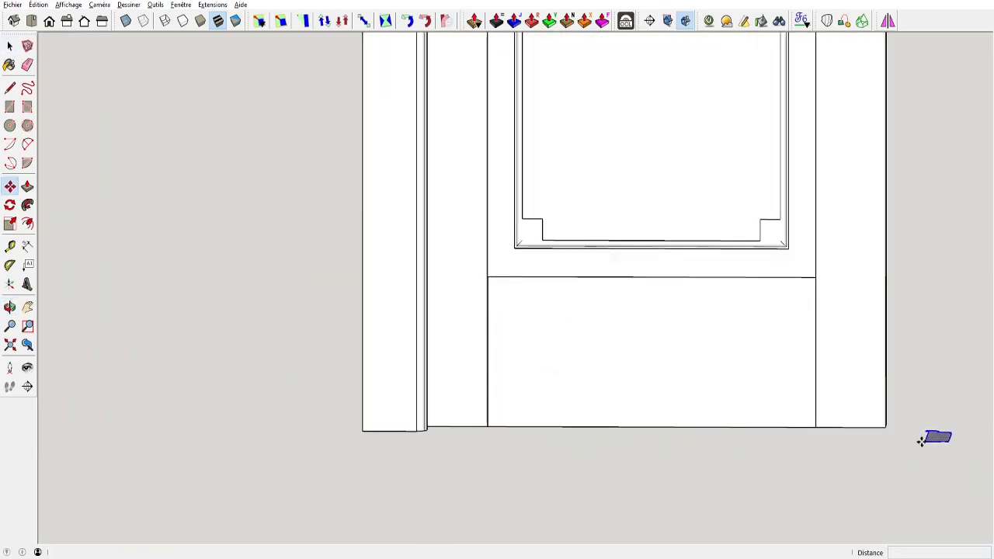
Rotate the pasted plinth profile upright beside the door and undo the stray last operation
{"action": "middle_click_drag", "start_coordinate": [923, 441], "coordinate": [713, 485]}
{"action": "key", "text": "q"}
{"action": "left_click", "coordinate": [725, 500]}
{"action": "left_click", "coordinate": [769, 492]}
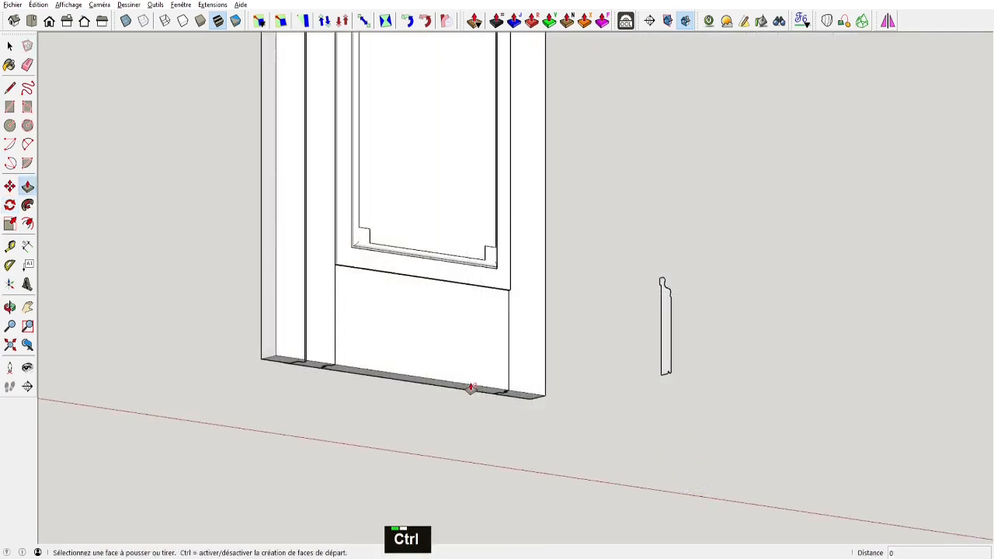
{"action": "key", "text": "ctrl+z"}
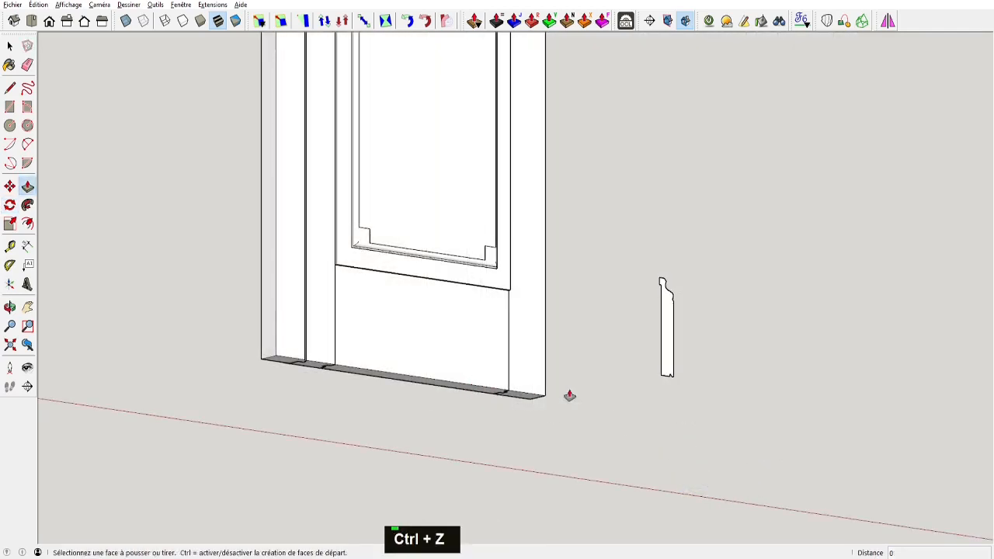
Move the plinth profile by its lower back corner to the door's base where bottom rail meets stile, and undo the extra upward move
{"action": "key", "text": "space"}
{"action": "double_click", "coordinate": [665, 375]}
{"action": "key", "text": "m"}
{"action": "left_click", "coordinate": [661, 375]}
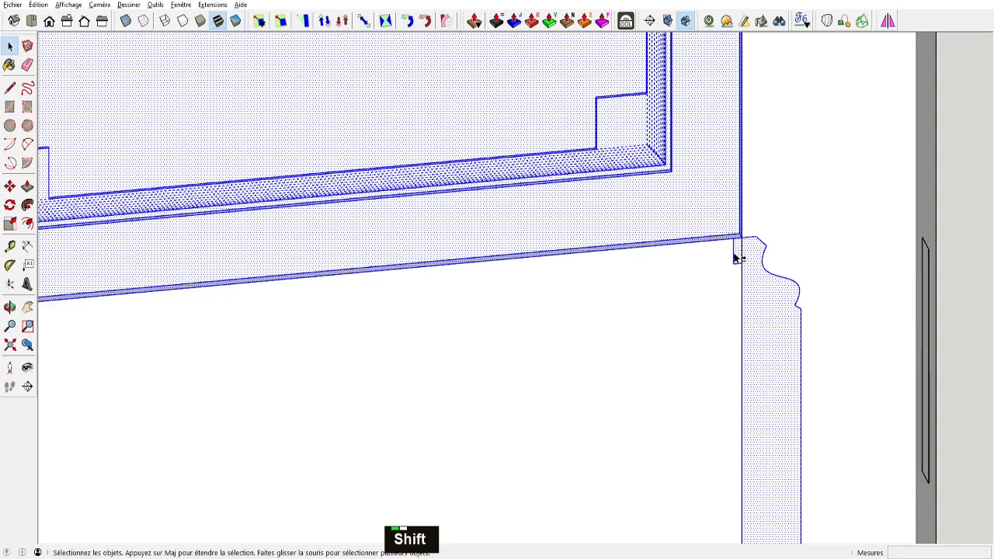
{"action": "key", "text": "ctrl+z"}
Make the whole lower panel a component with the definition name PXtableSaillante
{"action": "double_click", "coordinate": [676, 208]}
{"action": "key", "text": "g"}
{"action": "scroll", "coordinate": [633, 228], "scroll_direction": "down", "scroll_amount": 1}
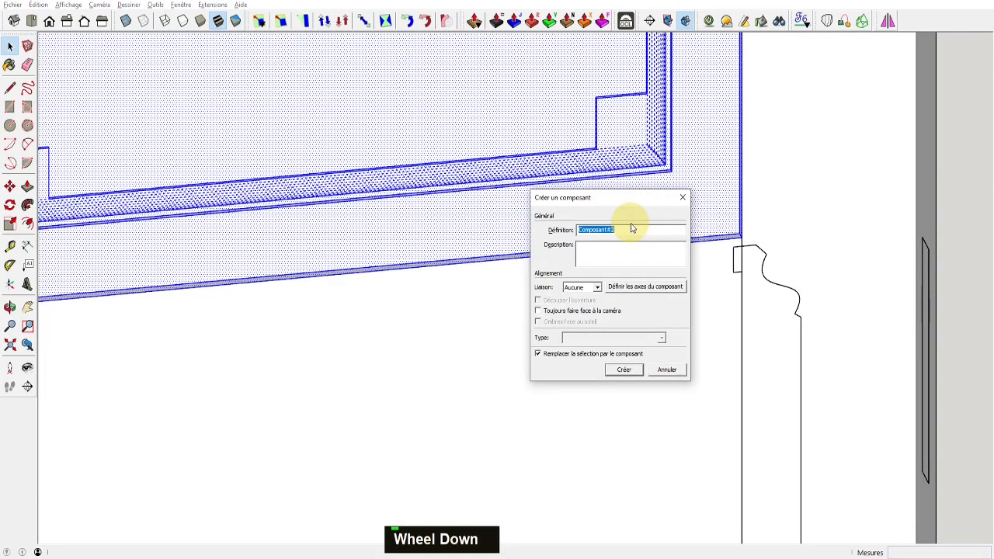
{"action": "type", "text": "PXtableSaillante"}
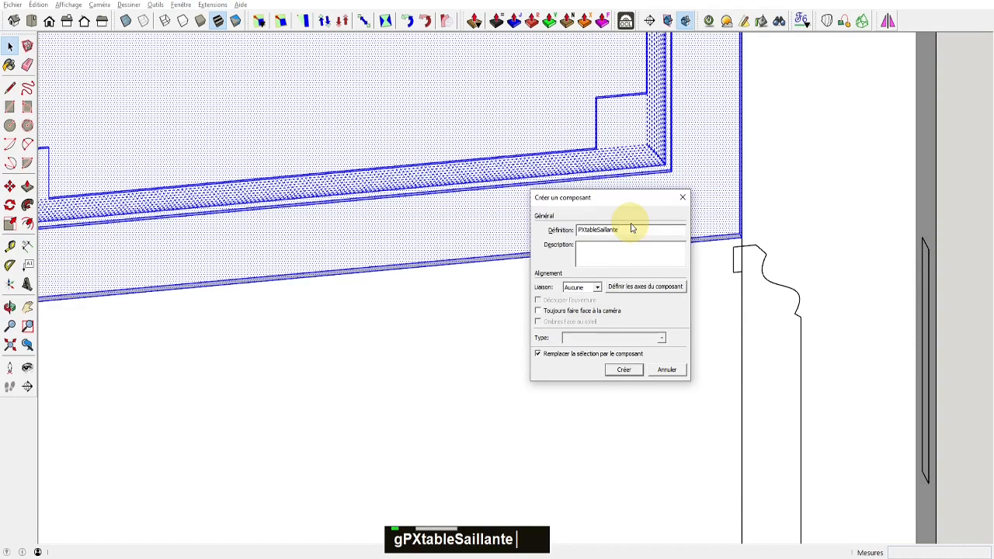
{"action": "key", "text": "Return"}
Open the PXtableSaillante component for editing at the underside of its bottom edge
{"action": "scroll", "coordinate": [710, 275], "scroll_direction": "down", "scroll_amount": 3}
{"action": "middle_click_drag", "start_coordinate": [710, 277], "coordinate": [684, 301]}
{"action": "key", "text": "space"}
{"action": "double_click", "coordinate": [493, 294]}
{"action": "scroll", "coordinate": [566, 286], "scroll_direction": "up", "scroll_amount": 3}
{"action": "middle_click_drag", "start_coordinate": [565, 289], "coordinate": [747, 186]}
Try a 4 mm Push/Pull on the narrow lengthwise face along the panel's bottom edge
{"action": "key", "text": "p"}
{"action": "left_click", "coordinate": [787, 116]}
{"action": "type", "text": "4"}
{"action": "key", "text": "Return"}
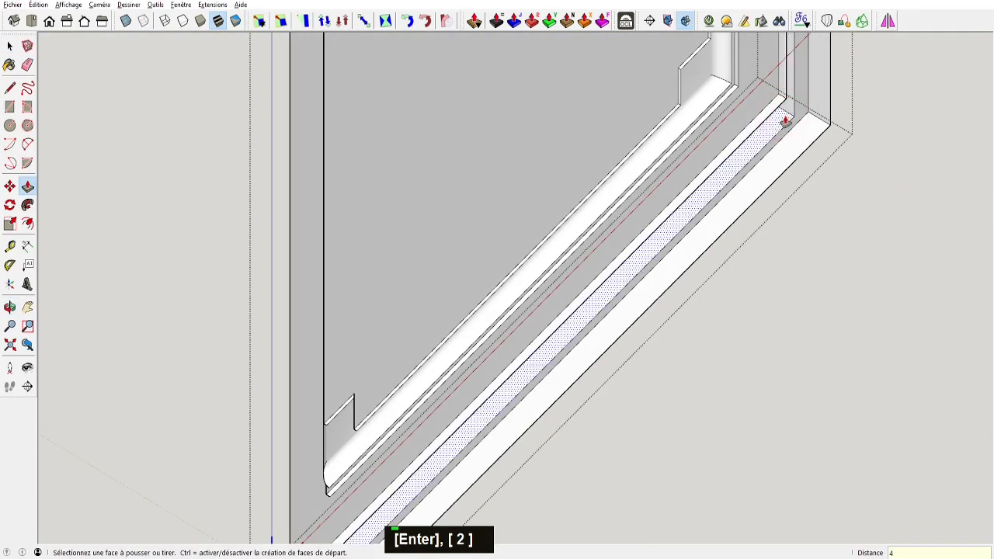
{"action": "key", "text": "ctrl+z"}
Push/Pull the narrow lengthwise face along the panel's bottom edge 2 mm and repeat the offset on another edge
{"action": "left_click", "coordinate": [783, 119]}
{"action": "type", "text": "2"}
{"action": "key", "text": "Return"}
{"action": "scroll", "coordinate": [550, 273], "scroll_direction": "down", "scroll_amount": 5}
{"action": "middle_click_drag", "start_coordinate": [551, 273], "coordinate": [699, 312]}
{"action": "scroll", "coordinate": [689, 309], "scroll_direction": "up", "scroll_amount": 3}
{"action": "double_click", "coordinate": [705, 304]}
{"action": "key", "text": "space"}
{"action": "double_click", "coordinate": [529, 264]}
Examine how the top of the plinth profile lines up with the bottom edge of the lower panel
{"action": "scroll", "coordinate": [552, 281], "scroll_direction": "down", "scroll_amount": 4}
{"action": "middle_click_drag", "start_coordinate": [571, 268], "coordinate": [583, 230], "text": "shift"}
{"action": "scroll", "coordinate": [584, 231], "scroll_direction": "down", "scroll_amount": 4}
{"action": "middle_click_drag", "start_coordinate": [561, 297], "coordinate": [378, 217]}
{"action": "scroll", "coordinate": [459, 276], "scroll_direction": "up", "scroll_amount": 3}
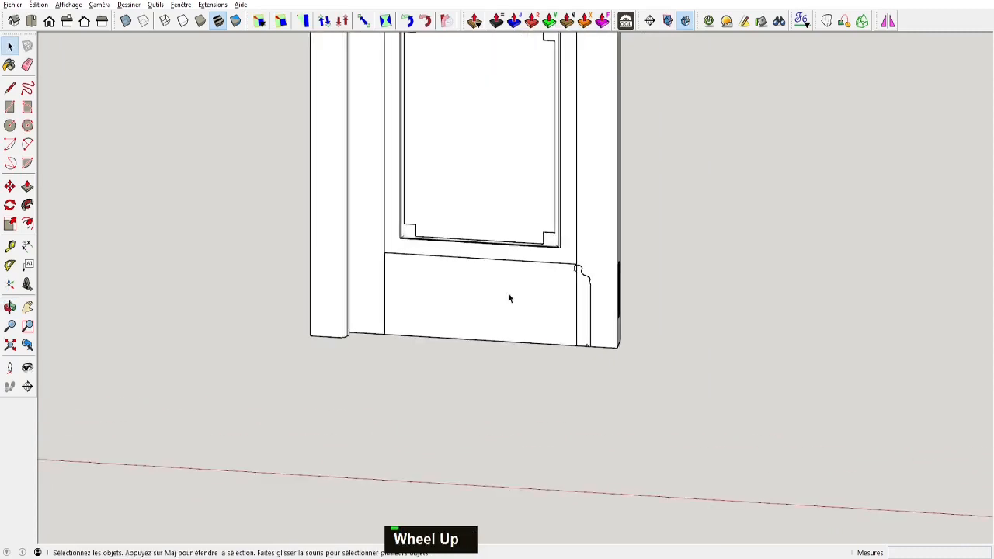
{"action": "scroll", "coordinate": [509, 297], "scroll_direction": "up", "scroll_amount": 3}
{"action": "key", "text": "space"}
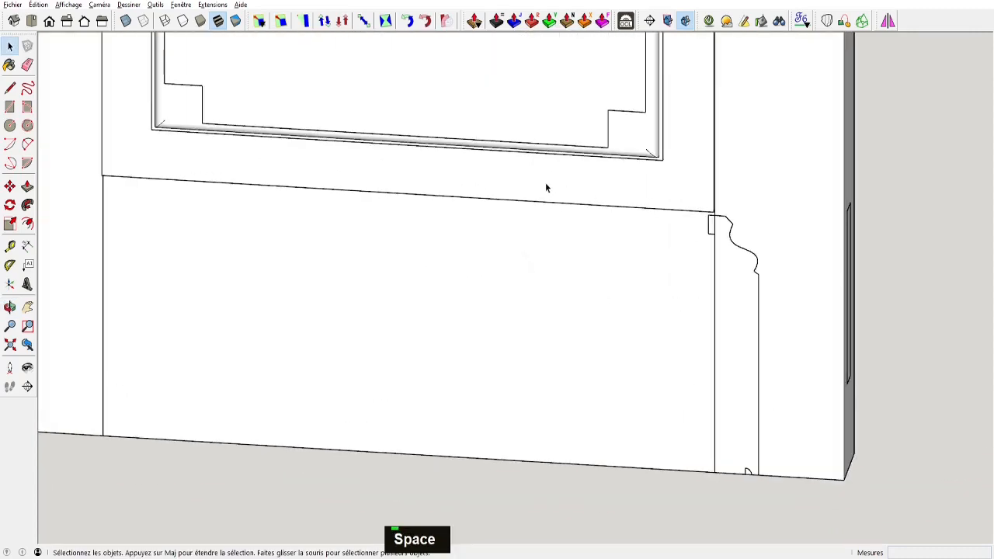
{"action": "middle_click_drag", "start_coordinate": [546, 187], "coordinate": [708, 319]}
{"action": "key", "text": "space"}
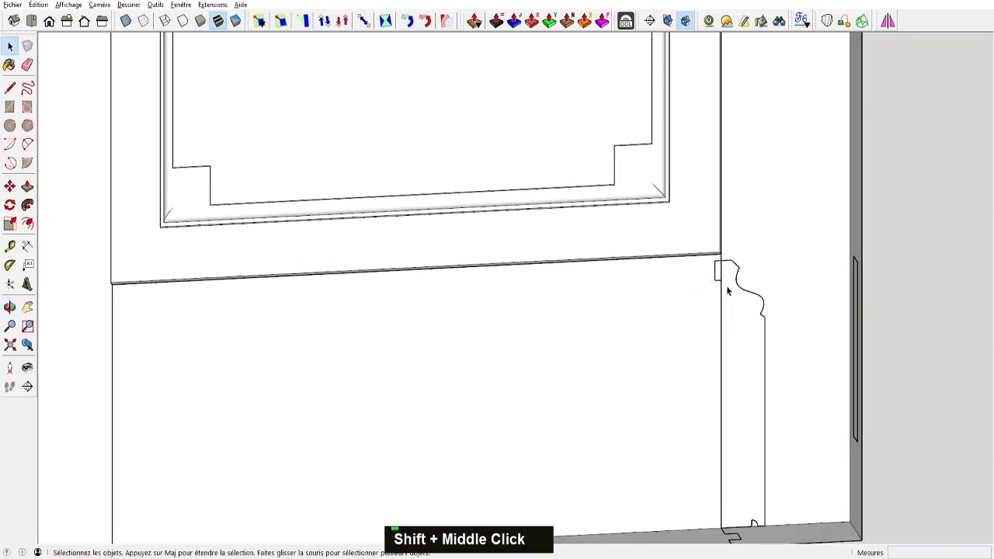
{"action": "scroll", "coordinate": [727, 272], "scroll_direction": "up", "scroll_amount": 1}
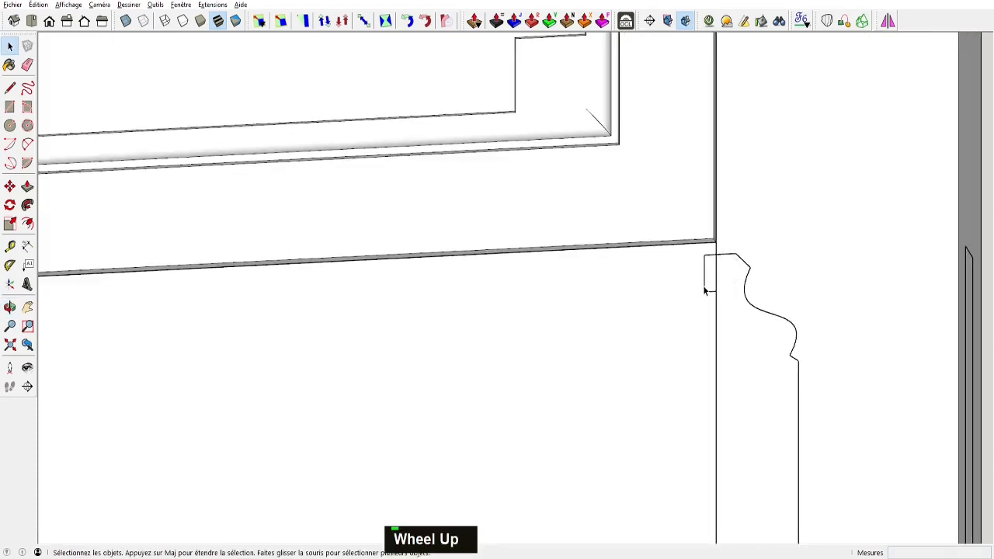
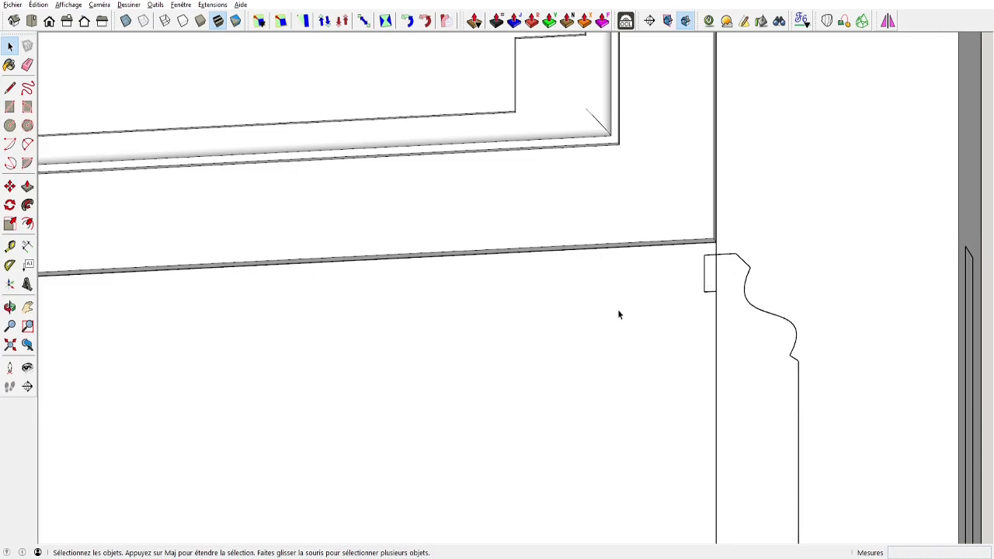
Move the plinth profile by its upper back corner toward the bottom corner of the lower panel
{"action": "double_click", "coordinate": [745, 269]}
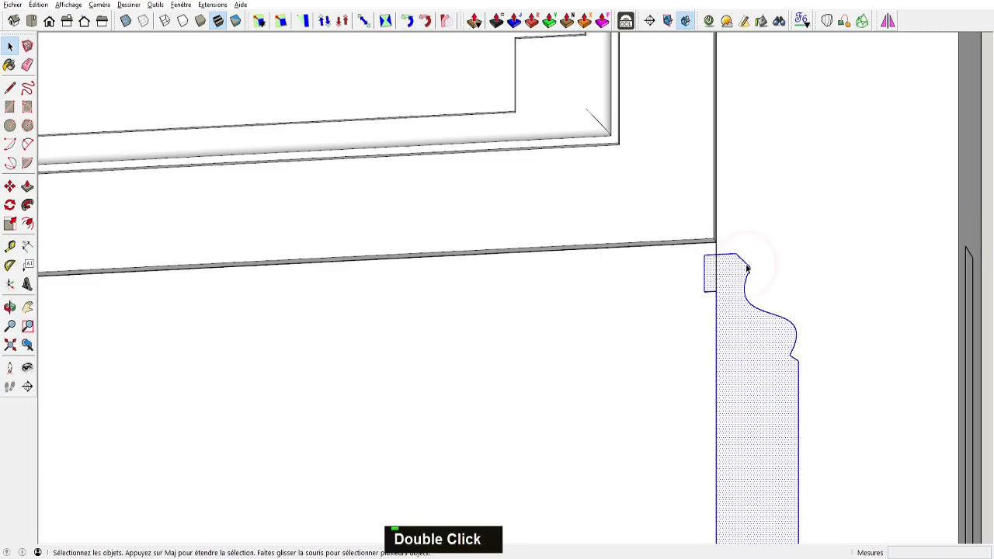
{"action": "key", "text": "m"}
{"action": "left_click", "coordinate": [715, 257]}
Select the long edge of the narrow strip along the bottom of the lower panel, inside its component
{"action": "scroll", "coordinate": [687, 250], "scroll_direction": "up", "scroll_amount": 3}
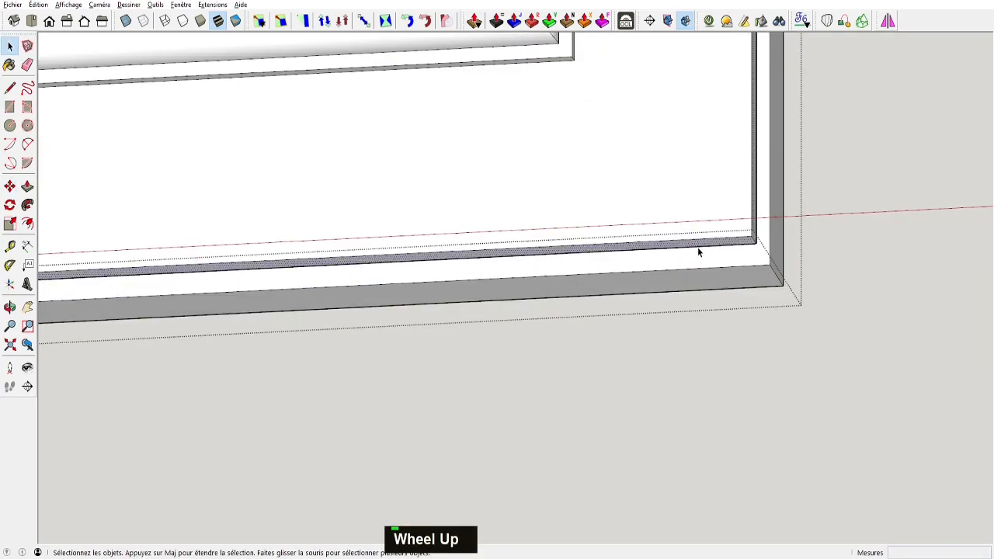
{"action": "double_click", "coordinate": [697, 247]}
{"action": "left_click", "coordinate": [704, 253], "text": "shift"}
{"action": "scroll", "coordinate": [729, 244], "scroll_direction": "down", "scroll_amount": 1}
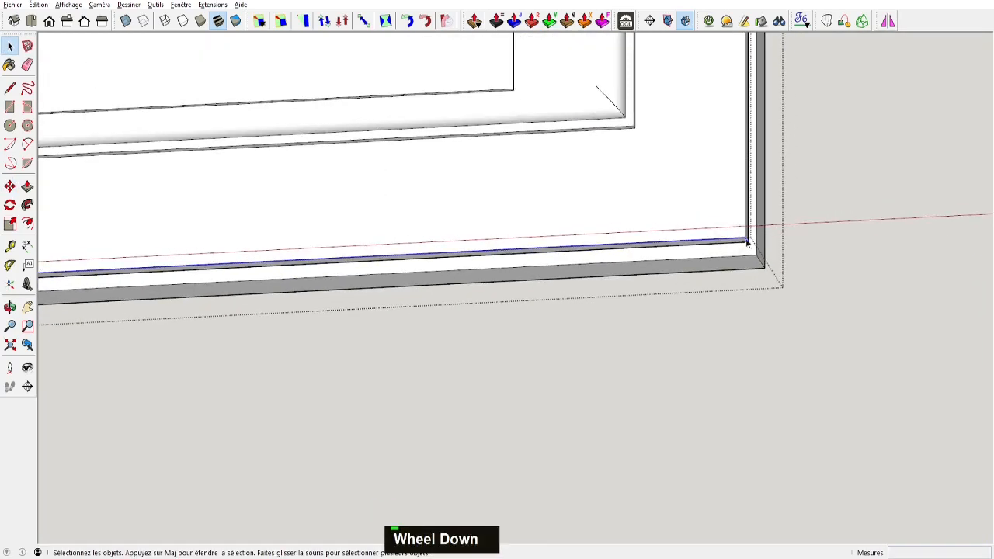
Paste the panel's copied lower edge in place outside its component and hide the panel
{"action": "mouse_move", "coordinate": [213, 259]}
{"action": "middle_mouse_down", "text": "shift"}
{"action": "mouse_move", "coordinate": [917, 238]}
{"action": "mouse_move", "coordinate": [759, 222]}
{"action": "middle_mouse_up", "text": "shift"}
{"action": "scroll", "coordinate": [686, 229], "scroll_direction": "down", "scroll_amount": 2}
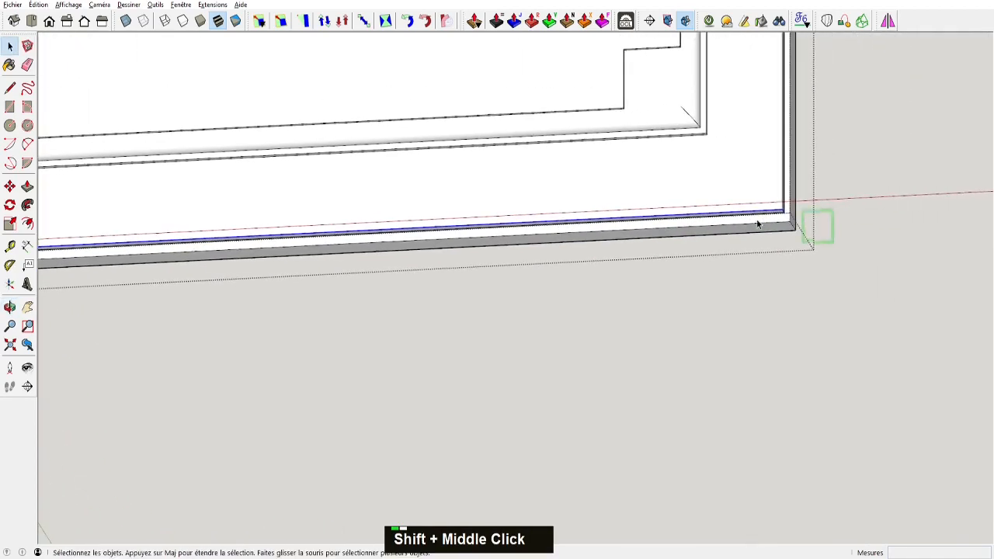
{"action": "scroll", "coordinate": [858, 231], "scroll_direction": "up", "scroll_amount": 3}
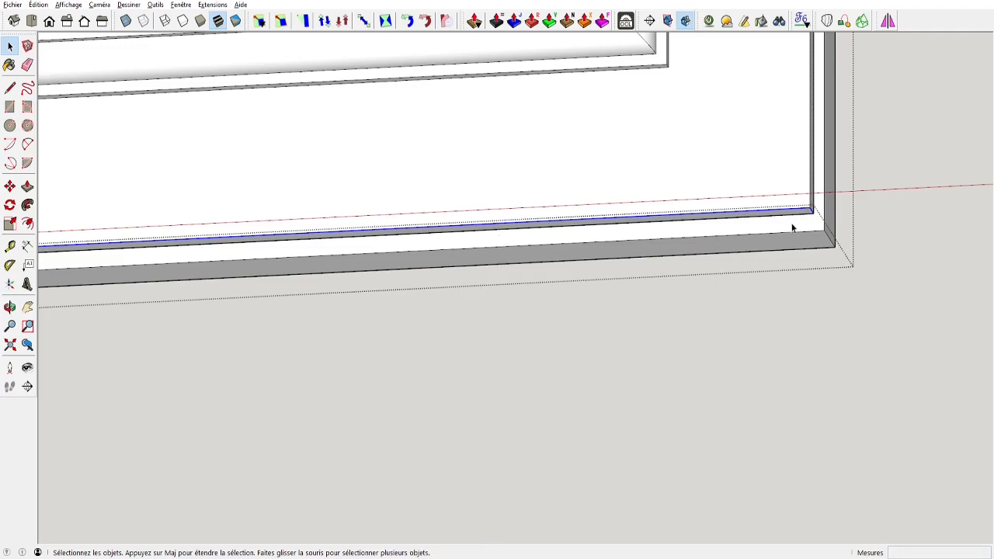
{"action": "key", "text": "space"}
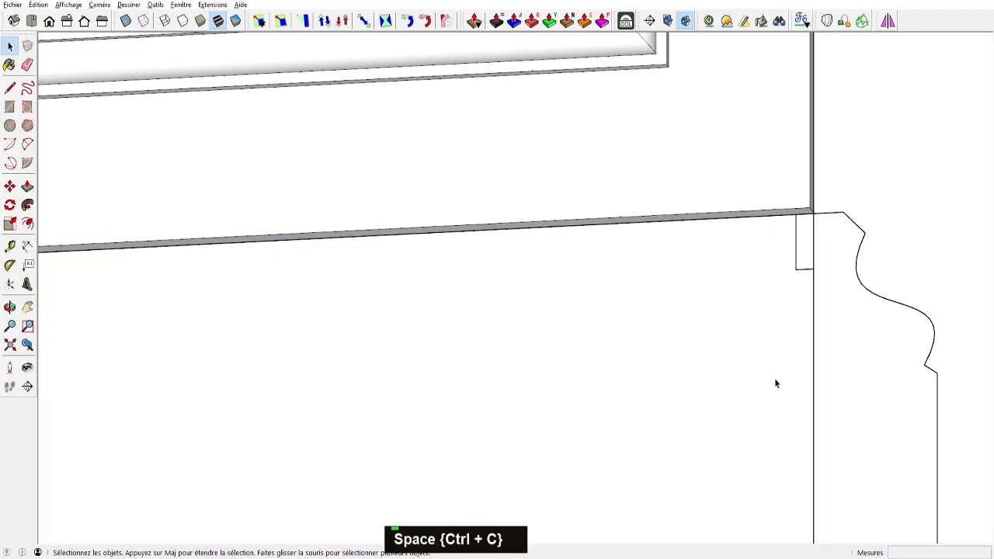
{"action": "left_click", "coordinate": [761, 224], "text": "ctrl"}
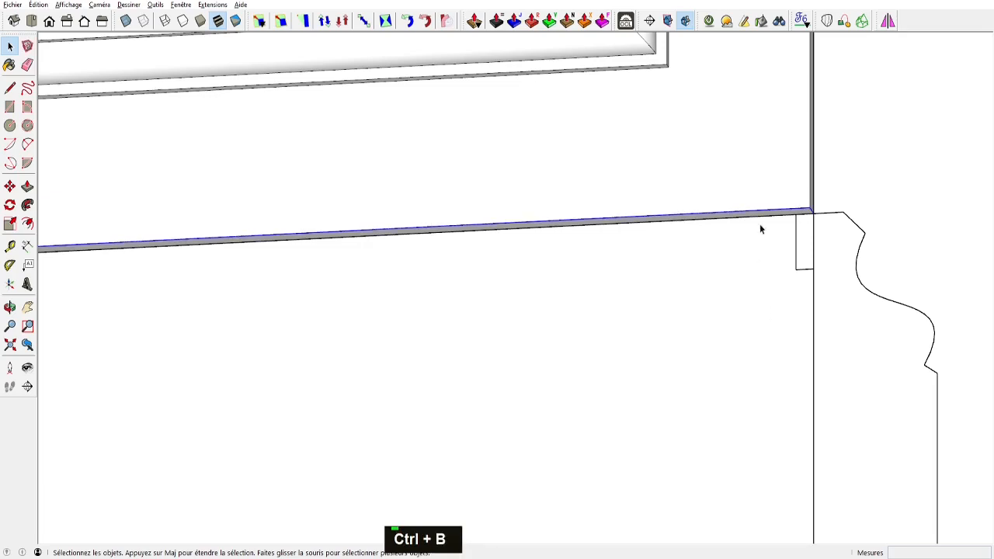
{"action": "left_click", "coordinate": [775, 159], "text": "ctrl"}
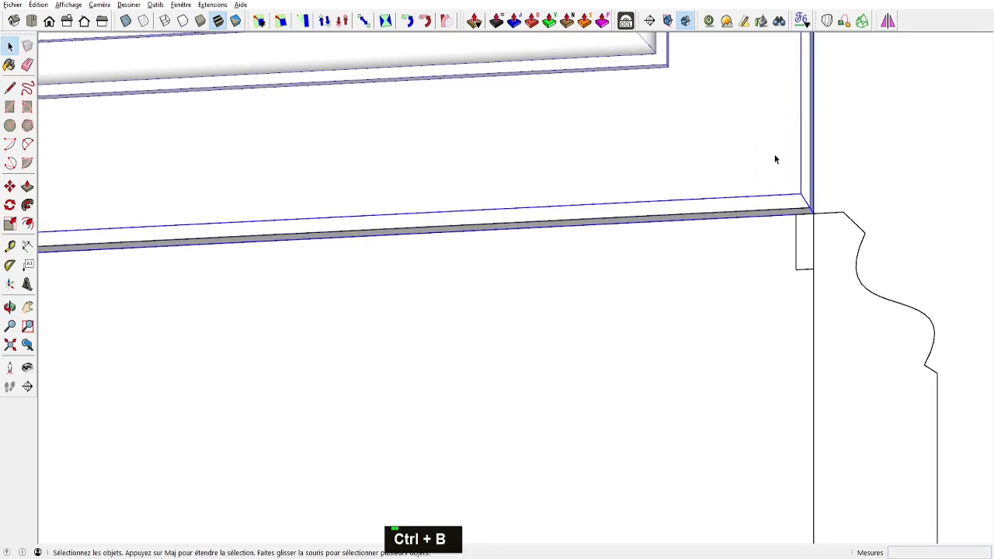
{"action": "key", "text": "ctrl+alt+m"}
{"action": "middle_click_drag", "start_coordinate": [793, 205], "coordinate": [798, 176]}
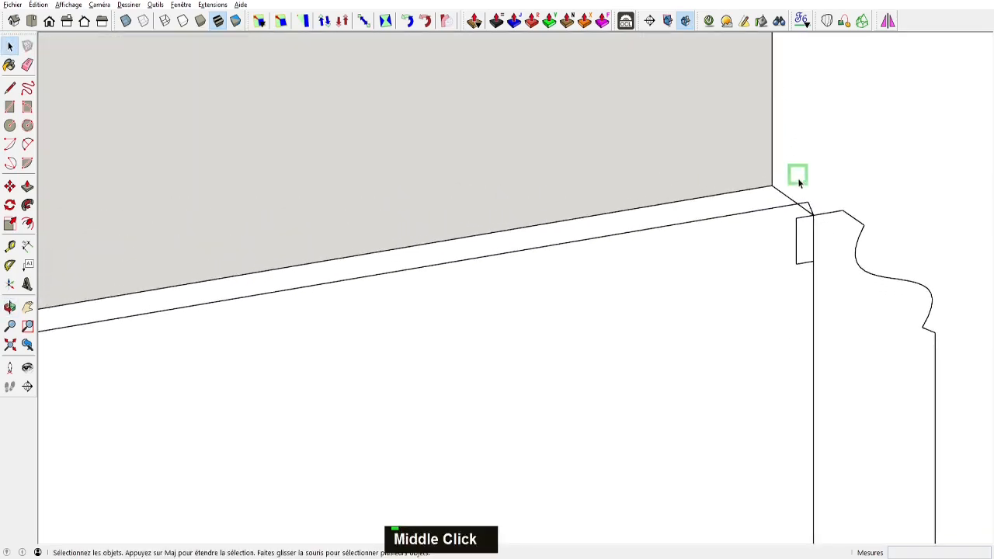
Sweep the moulded plinth profile with Follow Me along the pasted lower edge and its two short end returns
{"action": "scroll", "coordinate": [808, 206], "scroll_direction": "up", "scroll_amount": 3}
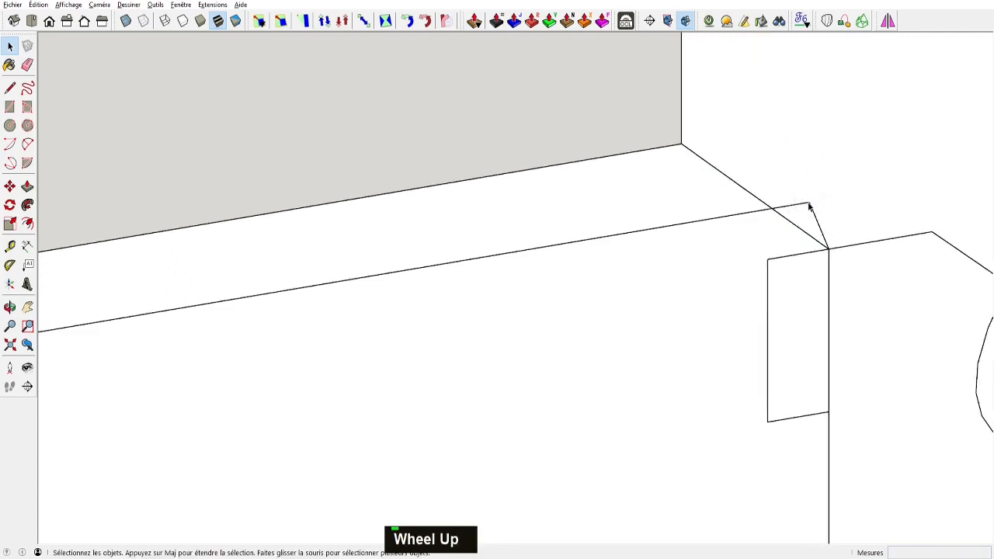
{"action": "scroll", "coordinate": [810, 210], "scroll_direction": "down", "scroll_amount": 2}
{"action": "scroll", "coordinate": [811, 216], "scroll_direction": "down", "scroll_amount": 2}
{"action": "key", "text": "space"}
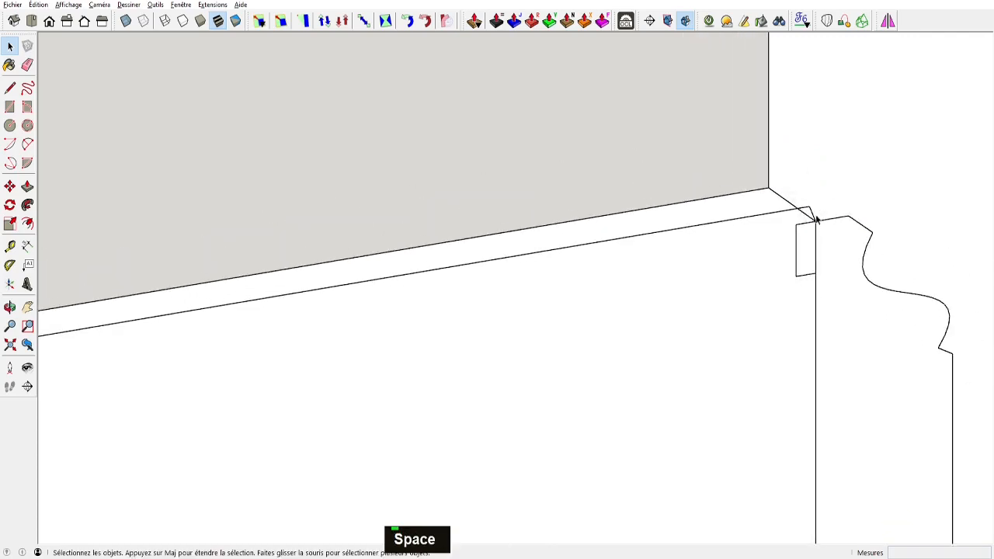
{"action": "left_click", "coordinate": [790, 212], "text": "ctrl"}
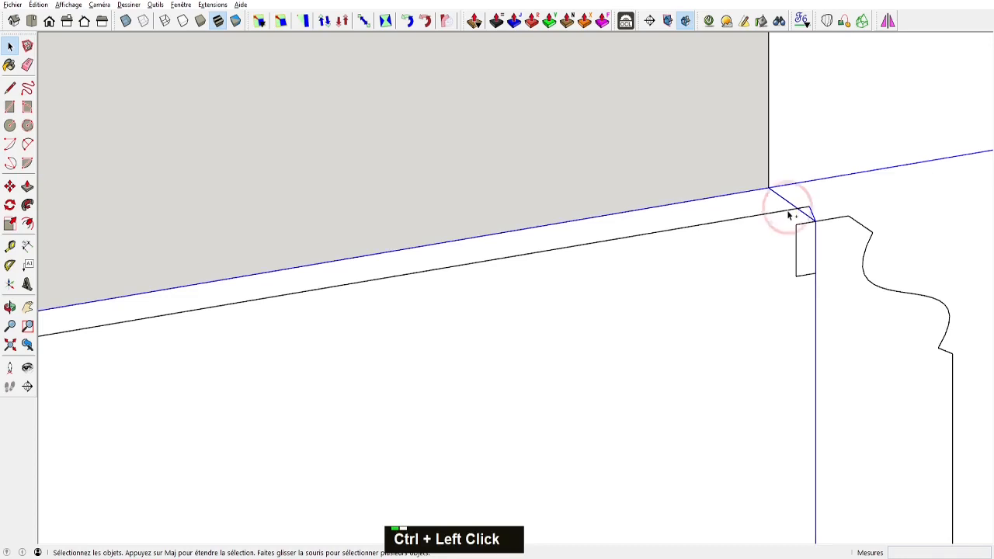
{"action": "left_click", "coordinate": [807, 200], "text": "ctrl"}
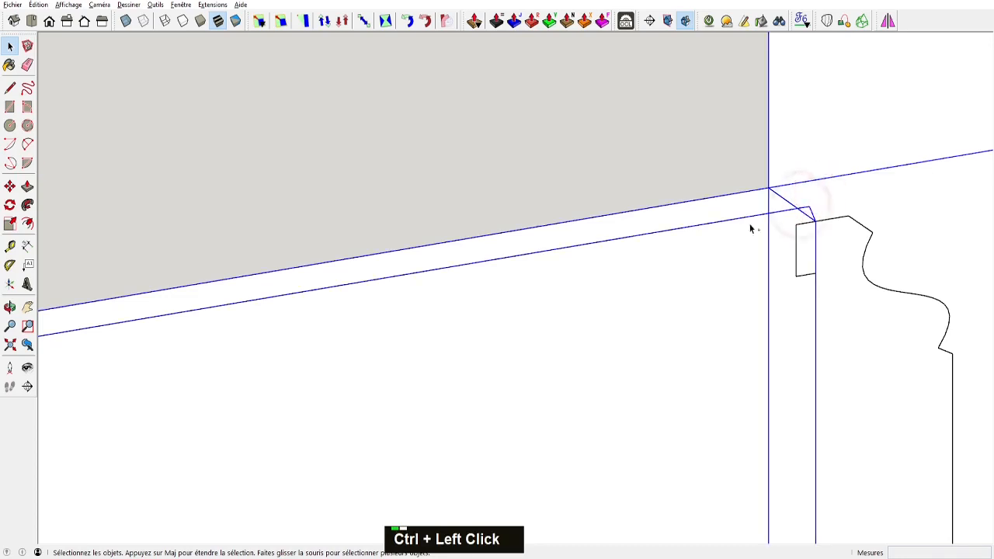
{"action": "left_click", "coordinate": [841, 201], "text": "shift"}
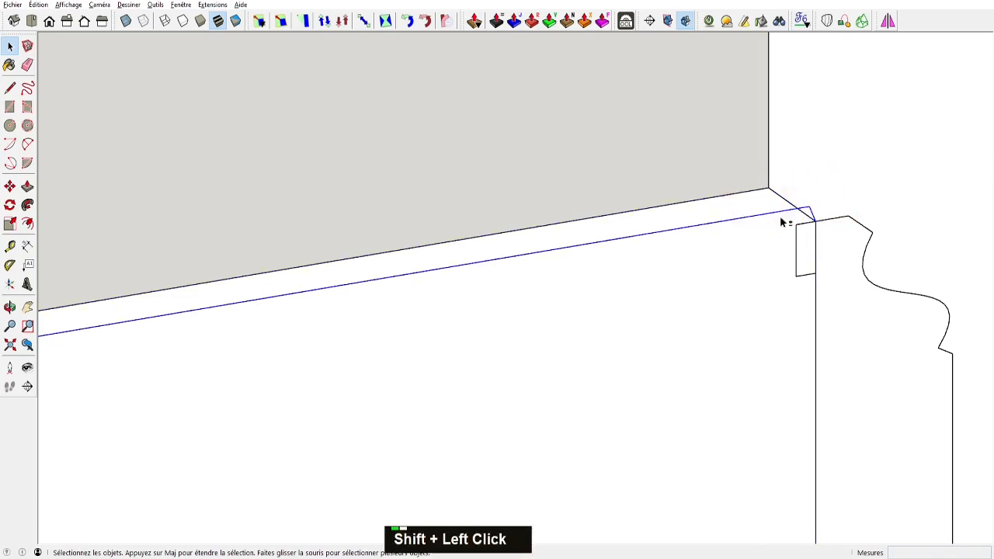
{"action": "scroll", "coordinate": [554, 284], "scroll_direction": "down", "scroll_amount": 3, "text": "shift"}
{"action": "scroll", "coordinate": [917, 249], "scroll_direction": "up", "scroll_amount": 5, "text": "shift"}
{"action": "scroll", "coordinate": [397, 320], "scroll_direction": "up", "scroll_amount": 2, "text": "shift"}
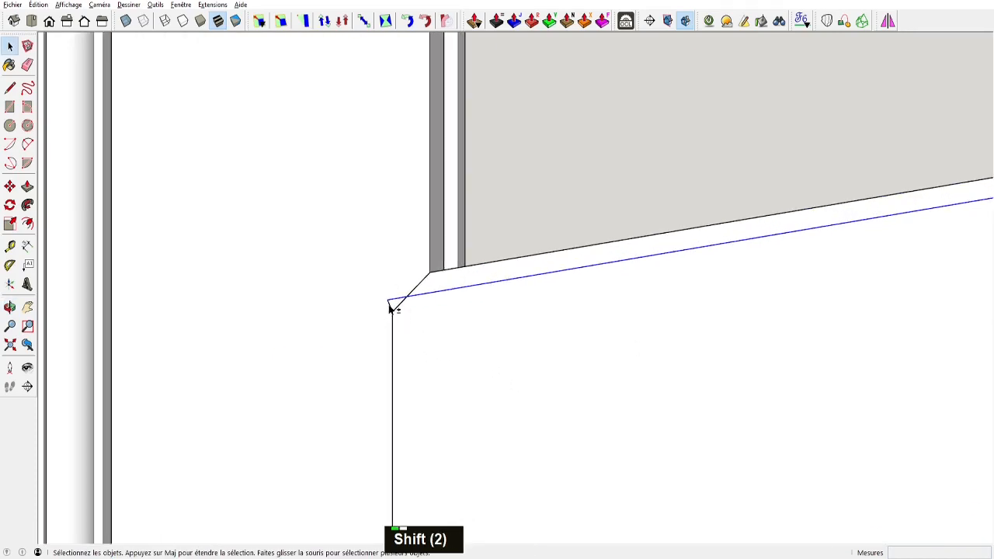
{"action": "left_click", "coordinate": [390, 307], "text": "shift"}
{"action": "scroll", "coordinate": [402, 320], "scroll_direction": "down", "scroll_amount": 5}
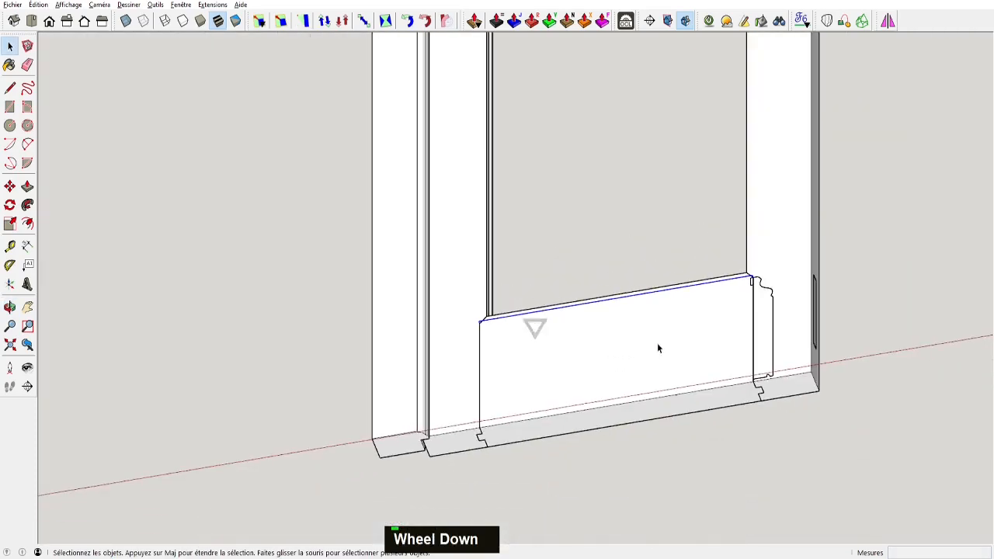
{"action": "left_click", "coordinate": [28, 205]}
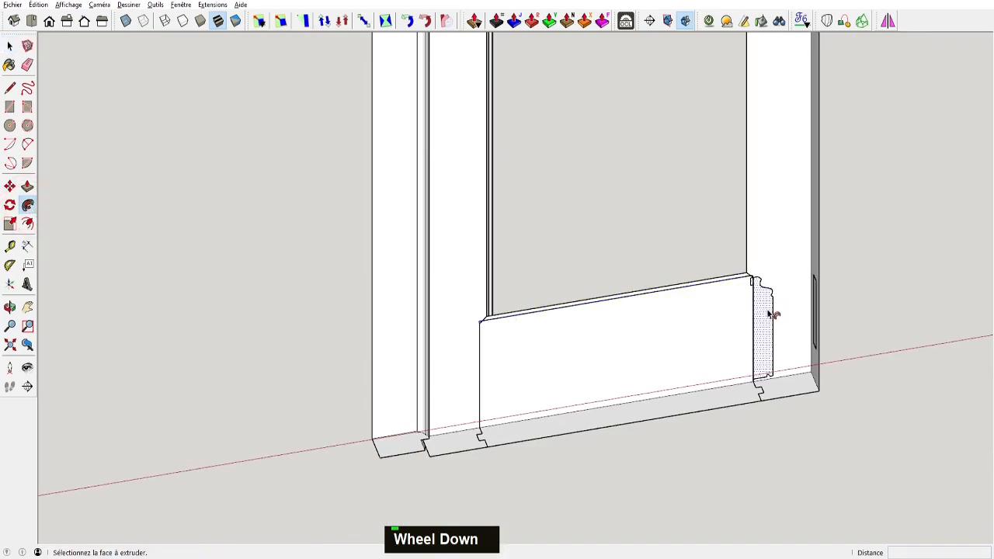
{"action": "middle_click_drag", "start_coordinate": [647, 313], "coordinate": [700, 264]}
{"action": "scroll", "coordinate": [739, 289], "scroll_direction": "up", "scroll_amount": 3}
{"action": "scroll", "coordinate": [690, 286], "scroll_direction": "down", "scroll_amount": 3}
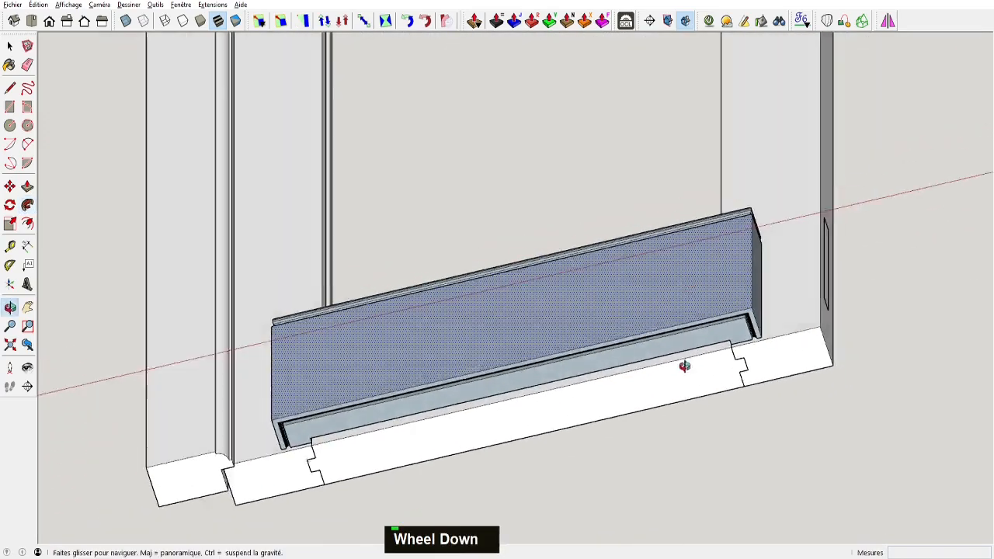
{"action": "middle_click_drag", "start_coordinate": [684, 362], "coordinate": [650, 288]}
Reverse all the faces of the swept plinth
{"action": "key", "text": "space"}
{"action": "double_click", "coordinate": [564, 349]}
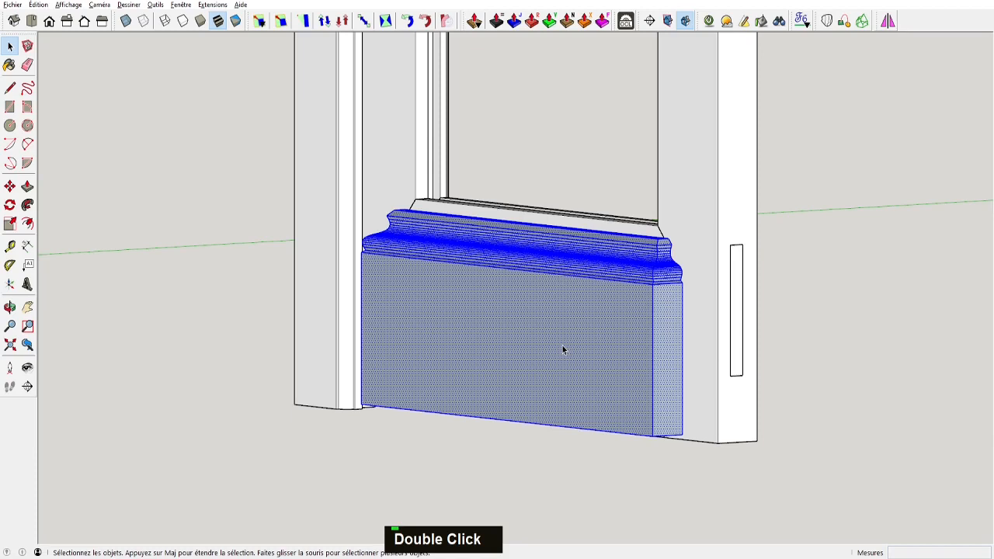
{"action": "right_click", "coordinate": [562, 345]}
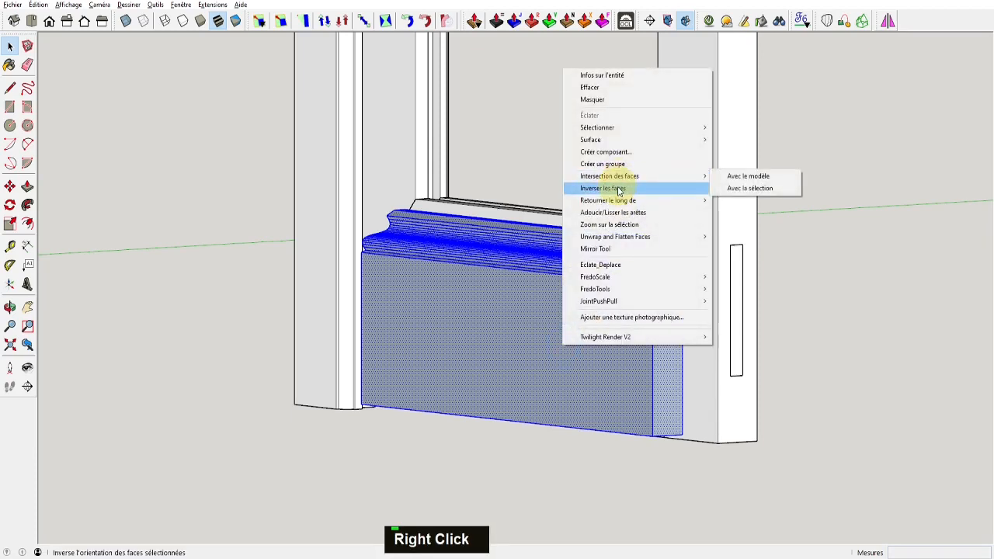
{"action": "left_click", "coordinate": [618, 188]}
Turn the plinth into a component named Pleinthe
{"action": "key", "text": "g"}
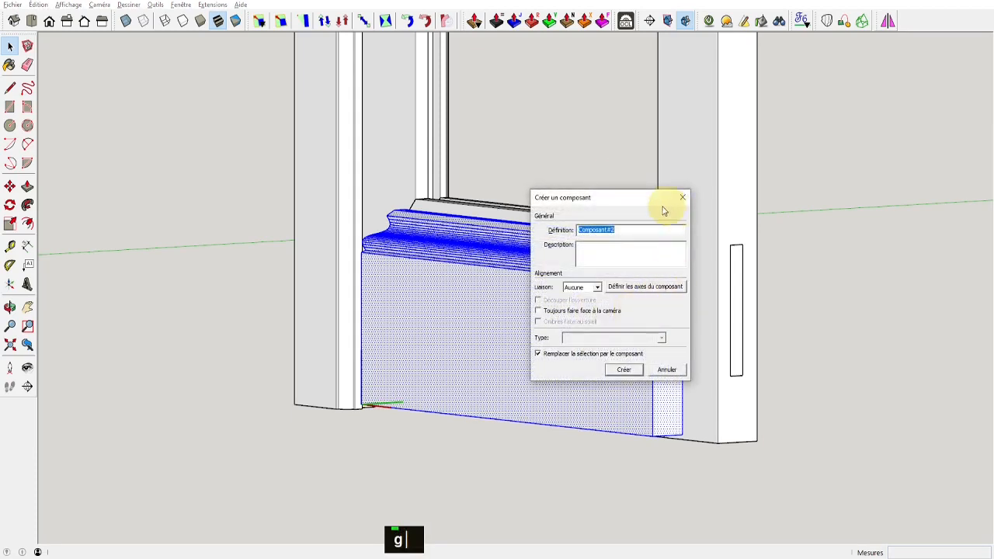
{"action": "type", "text": "Ple"}
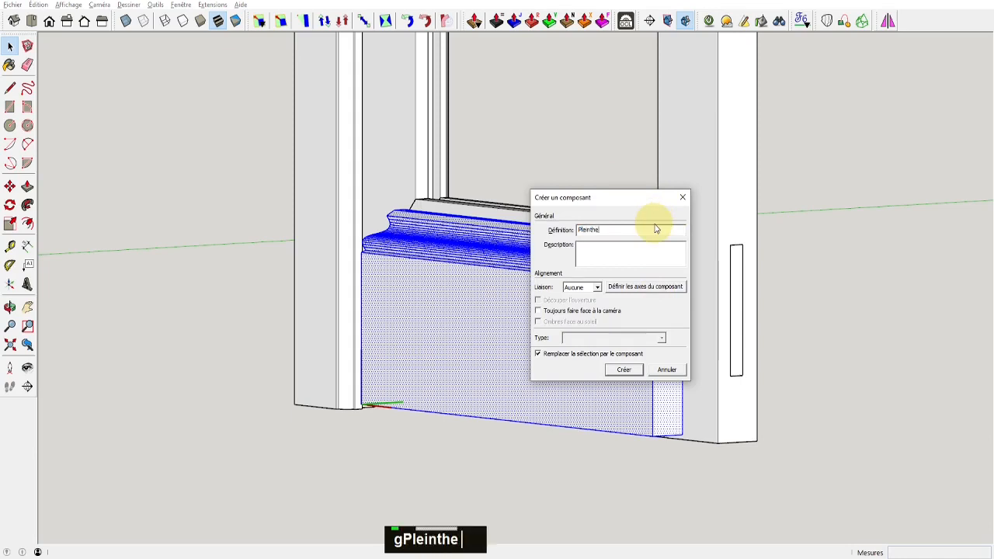
{"action": "type", "text": "inthe"}
{"action": "left_click", "coordinate": [624, 369]}
Inside the plinth component, push the recessed strip along the upper back flush with the end faces and erase the leftover edge
{"action": "double_click", "coordinate": [684, 306]}
{"action": "middle_click_drag", "start_coordinate": [684, 306], "coordinate": [371, 355]}
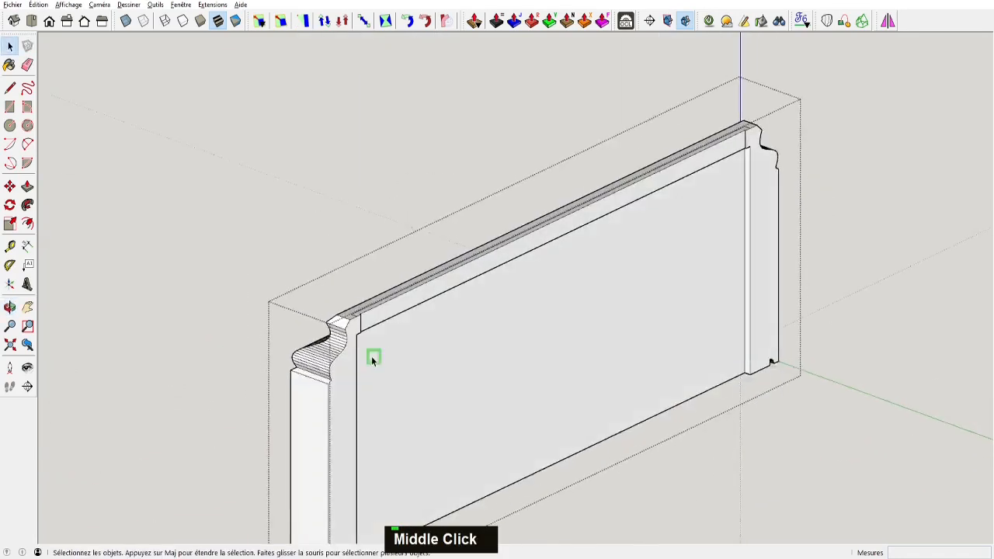
{"action": "scroll", "coordinate": [351, 399], "scroll_direction": "up", "scroll_amount": 3}
{"action": "middle_click_drag", "start_coordinate": [351, 399], "coordinate": [344, 229], "text": "shift"}
{"action": "scroll", "coordinate": [474, 160], "scroll_direction": "up", "scroll_amount": 3}
{"action": "scroll", "coordinate": [417, 186], "scroll_direction": "up", "scroll_amount": 2}
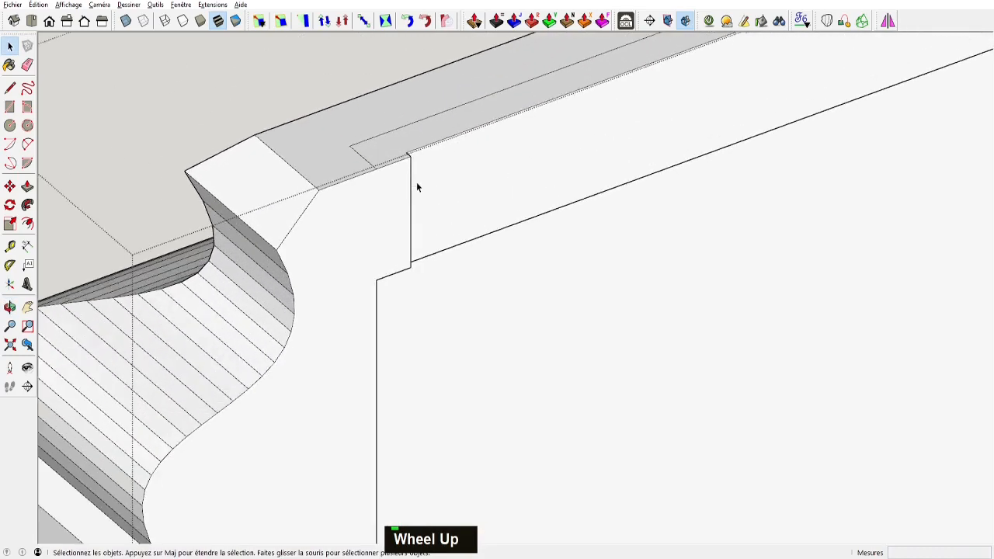
{"action": "scroll", "coordinate": [422, 233], "scroll_direction": "down", "scroll_amount": 3}
{"action": "mouse_move", "coordinate": [421, 275]}
{"action": "middle_mouse_down"}
{"action": "mouse_move", "coordinate": [607, 302]}
{"action": "mouse_move", "coordinate": [621, 191]}
{"action": "mouse_move", "coordinate": [537, 267]}
{"action": "mouse_move", "coordinate": [458, 271]}
{"action": "middle_mouse_up"}
{"action": "key", "text": "p"}
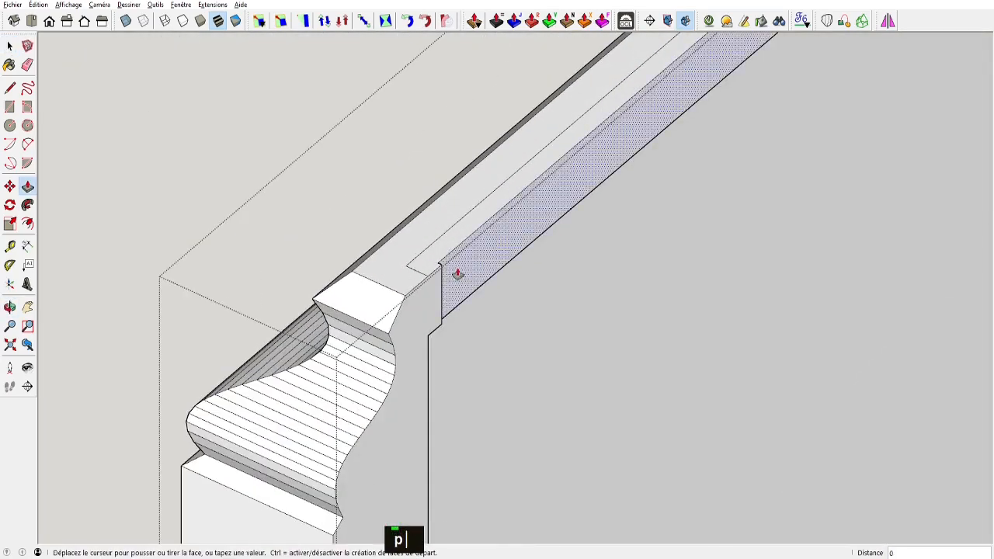
{"action": "key", "text": "e"}
{"action": "left_click", "coordinate": [420, 267]}
Erase the leftover edge on top of the plinth at its opposite end
{"action": "key", "text": "l"}
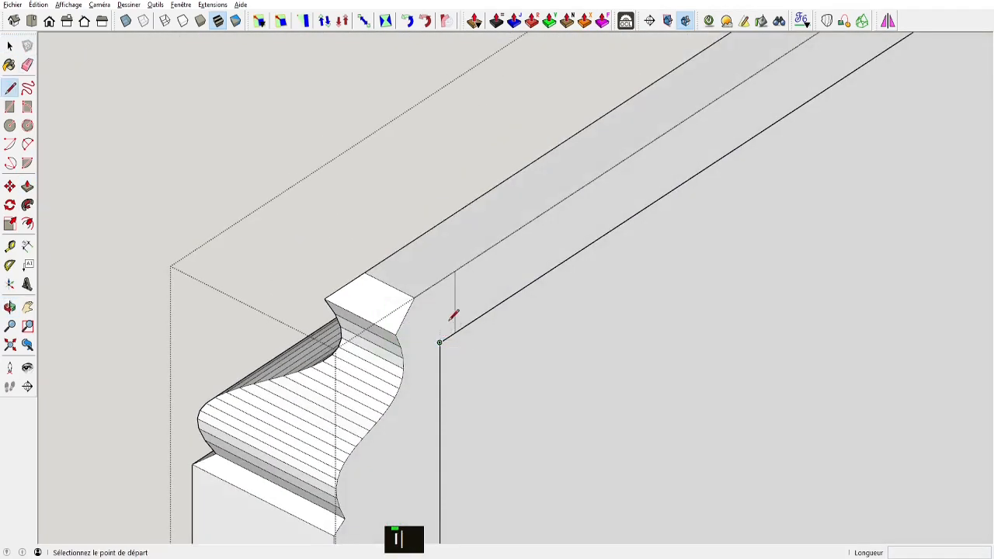
{"action": "scroll", "coordinate": [450, 320], "scroll_direction": "down", "scroll_amount": 4}
{"action": "middle_click_drag", "start_coordinate": [785, 197], "coordinate": [435, 373], "text": "shift"}
{"action": "middle_click_drag", "start_coordinate": [346, 404], "coordinate": [578, 243]}
{"action": "middle_click_drag", "start_coordinate": [730, 62], "coordinate": [584, 310], "text": "shift"}
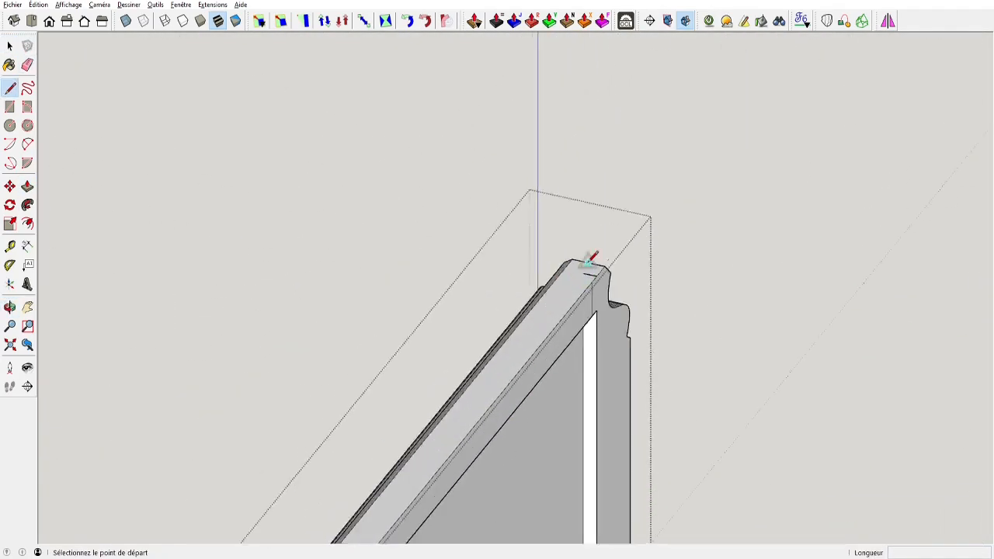
{"action": "key", "text": "e"}
{"action": "scroll", "coordinate": [595, 279], "scroll_direction": "down", "scroll_amount": 3}
{"action": "key", "text": "space"}
At one end of the upper back strip, draw lines from the recess corner to the chamfer's corner and erase the old vertical edge
{"action": "mouse_move", "coordinate": [581, 362]}
{"action": "middle_mouse_down"}
{"action": "mouse_move", "coordinate": [332, 437]}
{"action": "mouse_move", "coordinate": [637, 378]}
{"action": "mouse_move", "coordinate": [588, 415]}
{"action": "mouse_move", "coordinate": [333, 377]}
{"action": "middle_mouse_up"}
{"action": "scroll", "coordinate": [392, 314], "scroll_direction": "up", "scroll_amount": 3}
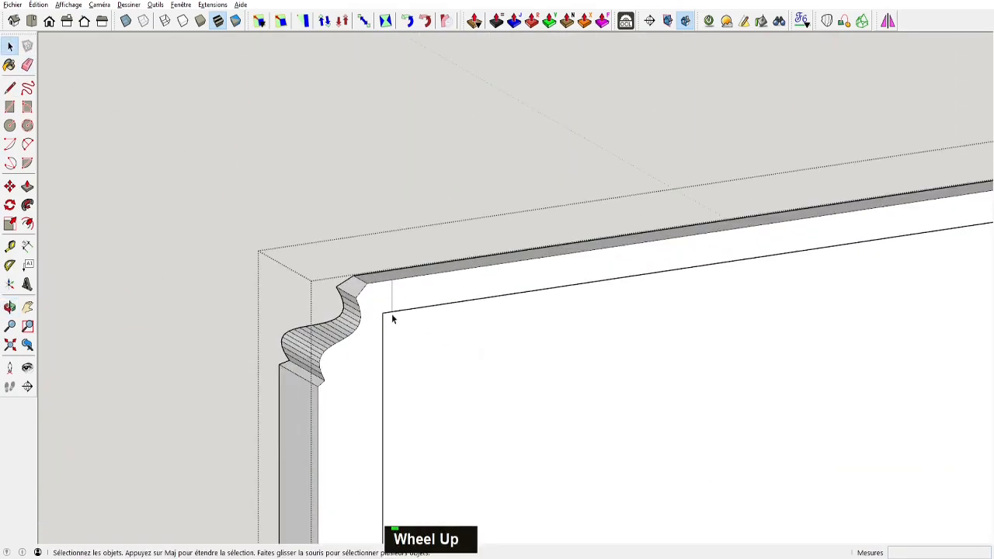
{"action": "scroll", "coordinate": [391, 318], "scroll_direction": "up", "scroll_amount": 1}
{"action": "key", "text": "l"}
{"action": "left_click", "coordinate": [382, 311]}
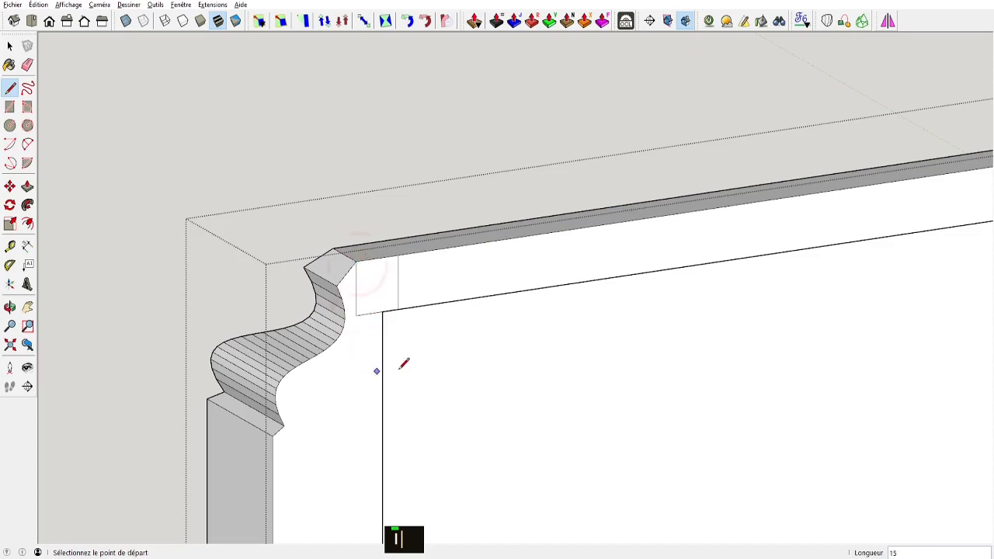
{"action": "scroll", "coordinate": [478, 367], "scroll_direction": "down", "scroll_amount": 2}
{"action": "key", "text": "e"}
{"action": "left_click", "coordinate": [426, 312]}
At the strip's opposite end, move the short vertical edge outward to the corner of the moulding's chamfer
{"action": "scroll", "coordinate": [443, 318], "scroll_direction": "down", "scroll_amount": 2}
{"action": "mouse_move", "coordinate": [497, 311]}
{"action": "middle_mouse_down", "text": "shift"}
{"action": "mouse_move", "coordinate": [369, 388]}
{"action": "mouse_move", "coordinate": [264, 389]}
{"action": "middle_mouse_up", "text": "shift"}
{"action": "scroll", "coordinate": [610, 381], "scroll_direction": "down", "scroll_amount": 2}
{"action": "scroll", "coordinate": [715, 362], "scroll_direction": "up", "scroll_amount": 6}
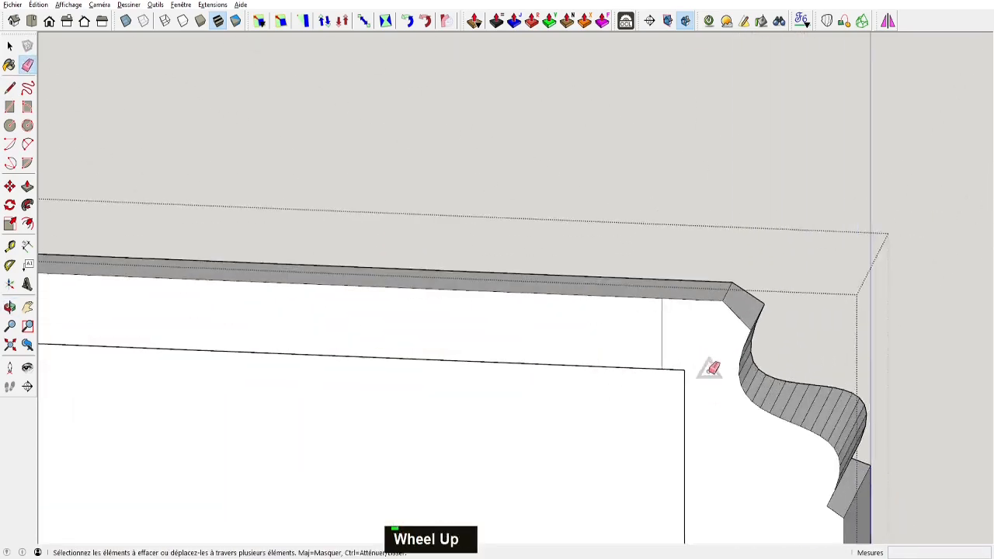
{"action": "scroll", "coordinate": [711, 369], "scroll_direction": "up", "scroll_amount": 1}
{"action": "key", "text": "l"}
{"action": "left_click", "coordinate": [673, 371]}
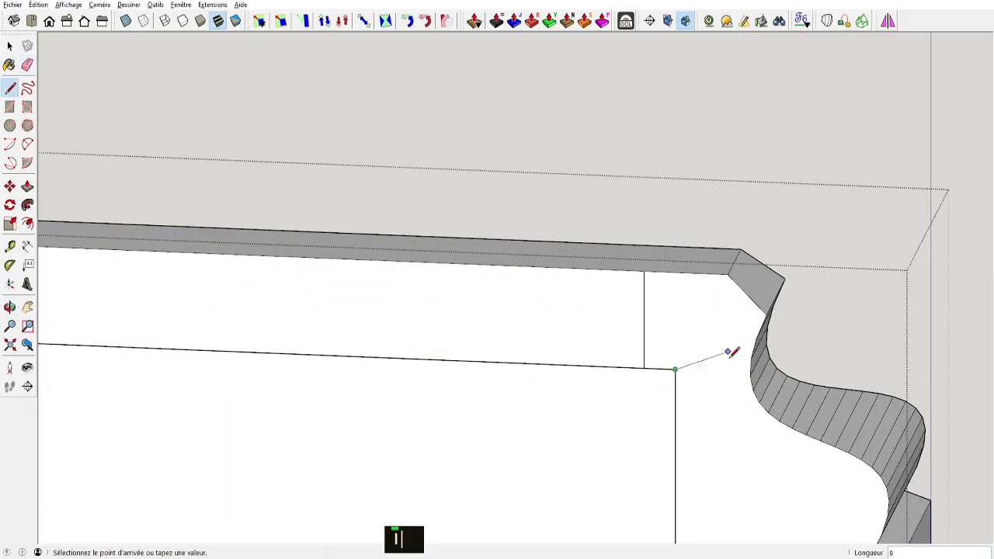
{"action": "key", "text": "space"}
{"action": "left_click", "coordinate": [644, 348]}
{"action": "key", "text": "m"}
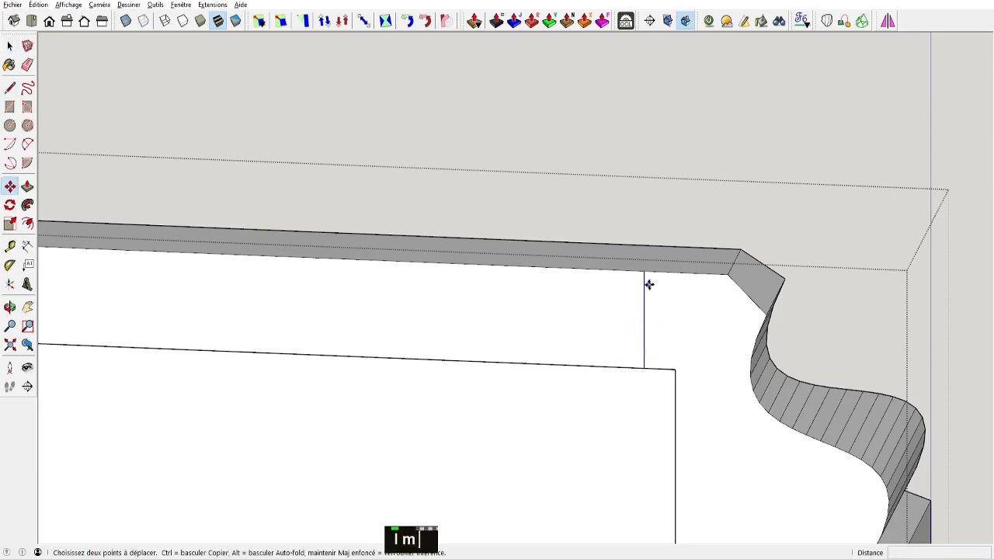
{"action": "left_click", "coordinate": [644, 273]}
{"action": "left_click", "coordinate": [729, 275]}
Push both side faces on the plinth's back inward by 6, level with the recessed middle face
{"action": "scroll", "coordinate": [675, 425], "scroll_direction": "down", "scroll_amount": 3}
{"action": "scroll", "coordinate": [678, 427], "scroll_direction": "down", "scroll_amount": 2}
{"action": "middle_click_drag", "start_coordinate": [679, 426], "coordinate": [711, 375]}
{"action": "key", "text": "p"}
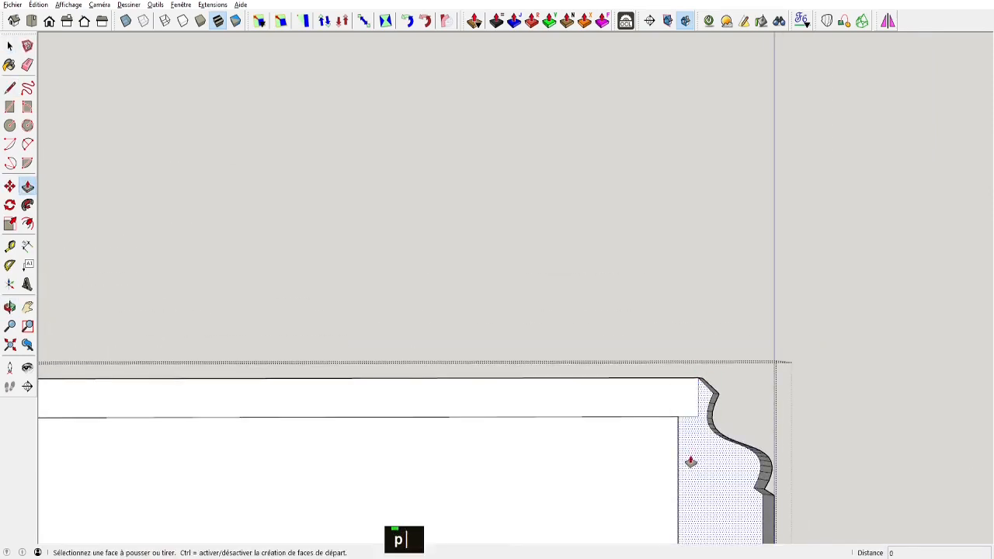
{"action": "middle_click_drag", "start_coordinate": [691, 462], "coordinate": [707, 288], "text": "shift"}
{"action": "scroll", "coordinate": [710, 291], "scroll_direction": "down", "scroll_amount": 4, "text": "shift"}
{"action": "mouse_move", "coordinate": [721, 335]}
{"action": "middle_mouse_down"}
{"action": "mouse_move", "coordinate": [674, 339]}
{"action": "mouse_move", "coordinate": [783, 366]}
{"action": "middle_mouse_up"}
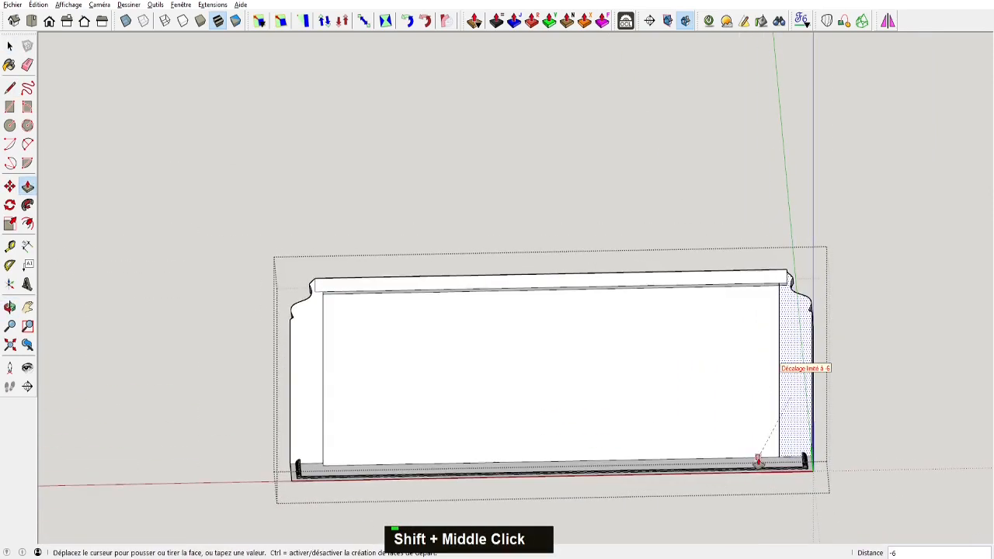
{"action": "double_click", "coordinate": [308, 416]}
Erase the leftover edges between the side faces and the middle of the plinth's back
{"action": "key", "text": "e"}
{"action": "left_click", "coordinate": [779, 350]}
{"action": "scroll", "coordinate": [781, 288], "scroll_direction": "up", "scroll_amount": 4}
{"action": "scroll", "coordinate": [409, 320], "scroll_direction": "down", "scroll_amount": 4}
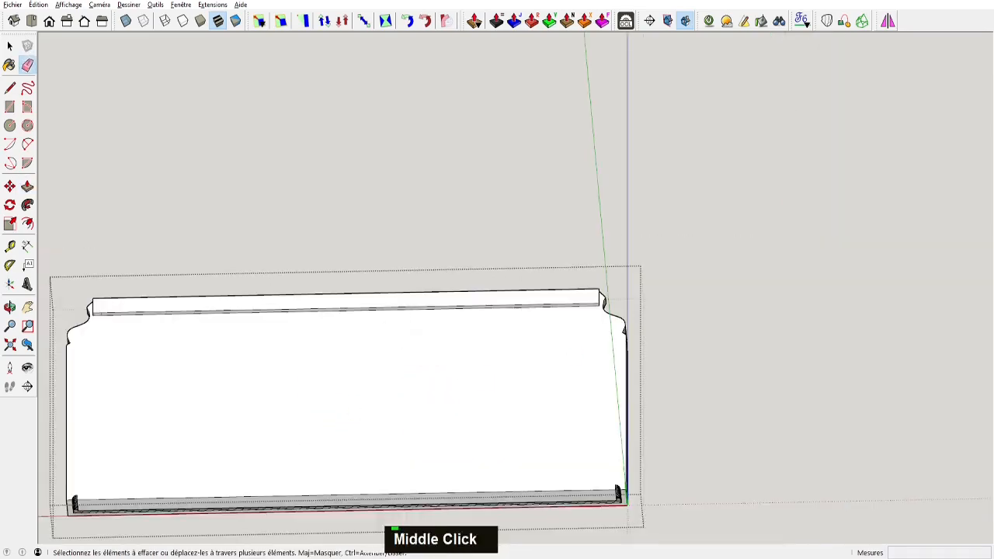
{"action": "scroll", "coordinate": [337, 253], "scroll_direction": "up", "scroll_amount": 6}
{"action": "mouse_move", "coordinate": [102, 316]}
{"action": "middle_mouse_down", "text": "shift"}
{"action": "mouse_move", "coordinate": [337, 252]}
{"action": "mouse_move", "coordinate": [347, 381]}
{"action": "mouse_move", "coordinate": [393, 399]}
{"action": "mouse_move", "coordinate": [683, 334]}
{"action": "middle_mouse_up", "text": "shift"}
{"action": "key", "text": "space"}
{"action": "key", "text": "e"}
{"action": "left_click", "coordinate": [334, 256]}
Soften and smooth the edges of the entire plinth geometry
{"action": "key", "text": "space"}
{"action": "scroll", "coordinate": [314, 259], "scroll_direction": "down", "scroll_amount": 6}
{"action": "double_click", "coordinate": [687, 334]}
{"action": "right_click", "coordinate": [686, 333]}
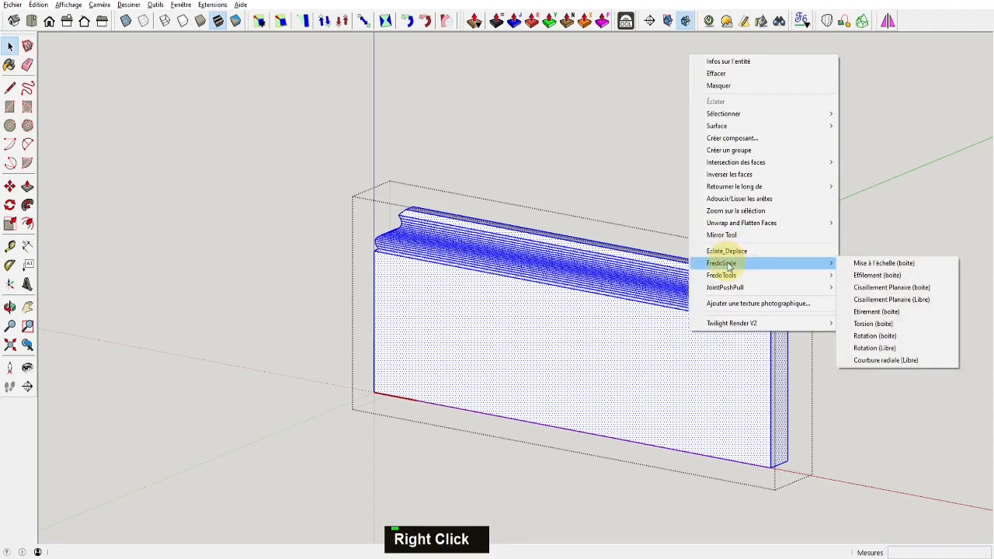
{"action": "left_click", "coordinate": [739, 197]}
Close the plinth component and unhide the panel behind it
{"action": "key", "text": "space"}
{"action": "middle_click_drag", "start_coordinate": [489, 325], "coordinate": [567, 322]}
{"action": "left_click", "coordinate": [181, 324]}
{"action": "scroll", "coordinate": [181, 325], "scroll_direction": "down", "scroll_amount": 3}
{"action": "middle_click_drag", "start_coordinate": [181, 325], "coordinate": [418, 253]}
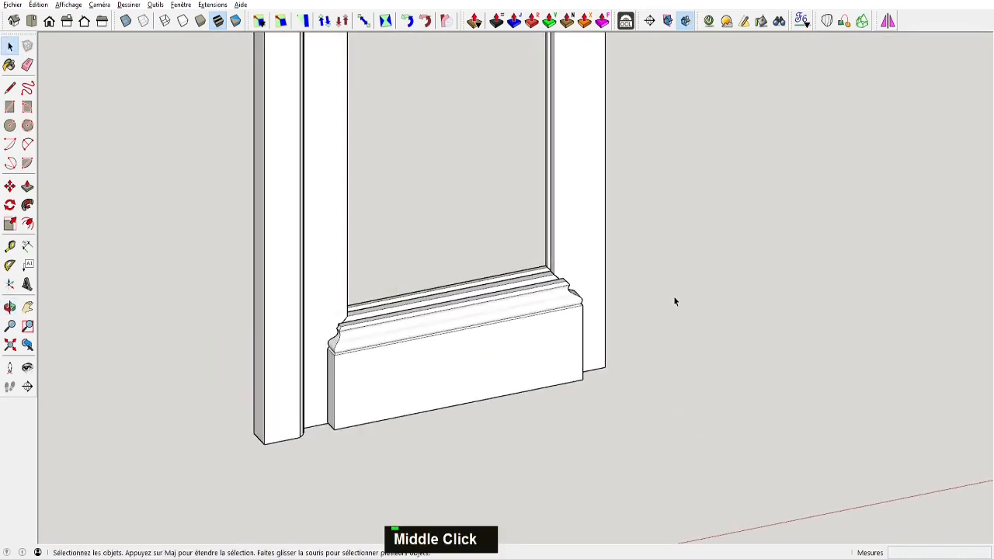
{"action": "key", "text": "alt+r"}
{"action": "middle_click_drag", "start_coordinate": [303, 344], "coordinate": [577, 244]}
{"action": "scroll", "coordinate": [472, 276], "scroll_direction": "up", "scroll_amount": 4}
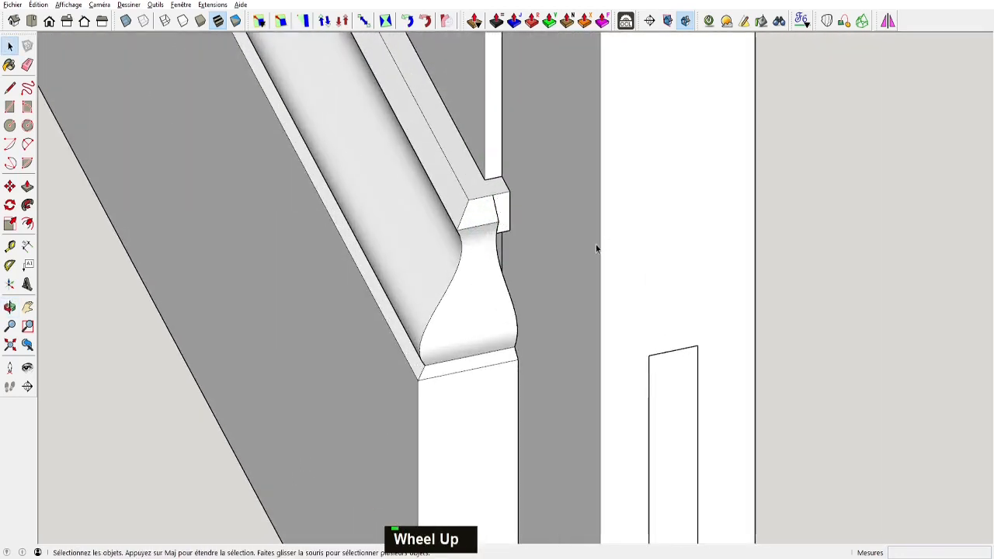
{"action": "left_click", "coordinate": [469, 305]}
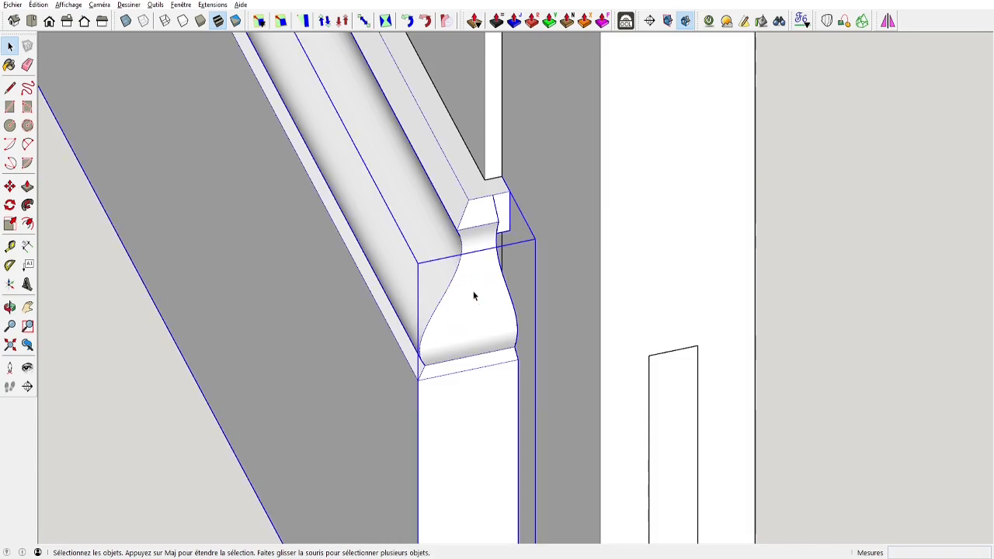
{"action": "key", "text": "m"}
{"action": "left_click", "coordinate": [493, 212]}
{"action": "scroll", "coordinate": [468, 260], "scroll_direction": "down", "scroll_amount": 5}
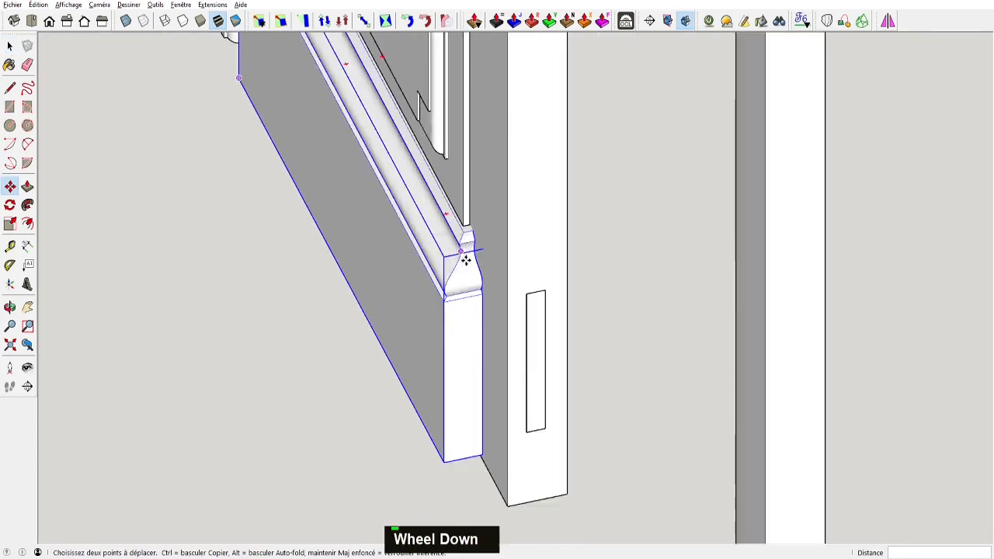
{"action": "middle_click_drag", "start_coordinate": [468, 259], "coordinate": [629, 148]}
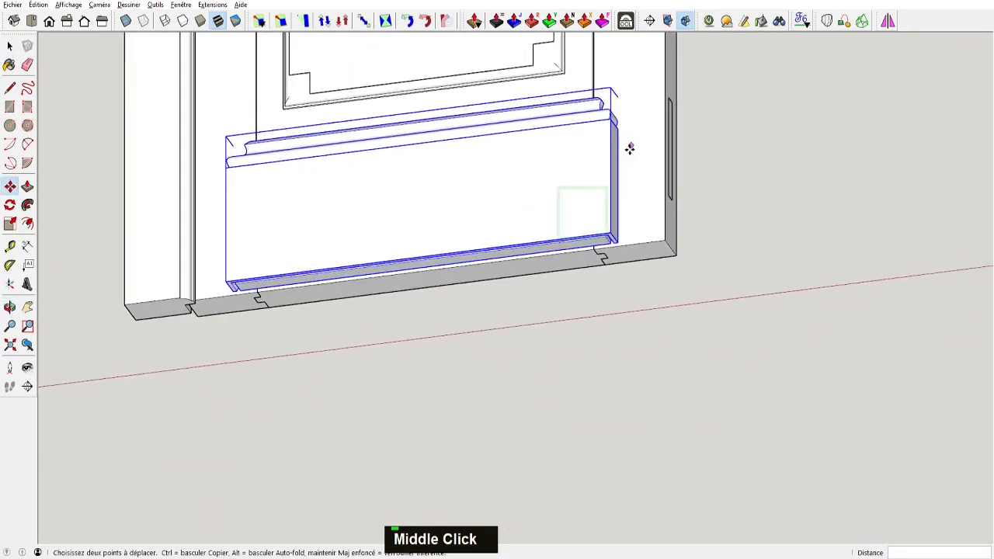
{"action": "key", "text": "space"}
Open the lower tenoned rail behind the plinth and intersect all its faces with the model
{"action": "double_click", "coordinate": [480, 269]}
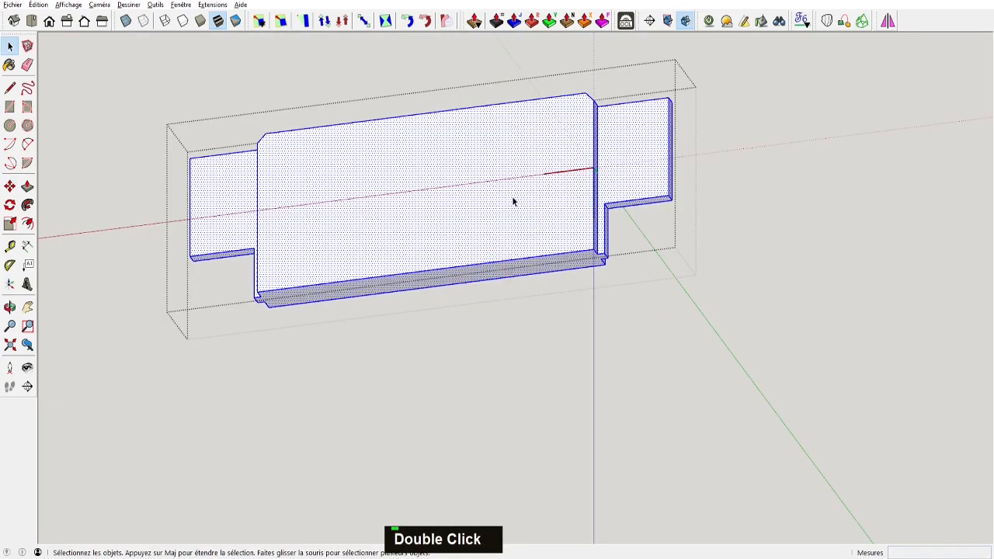
{"action": "middle_click_drag", "start_coordinate": [513, 202], "coordinate": [551, 272]}
{"action": "right_click", "coordinate": [362, 155]}
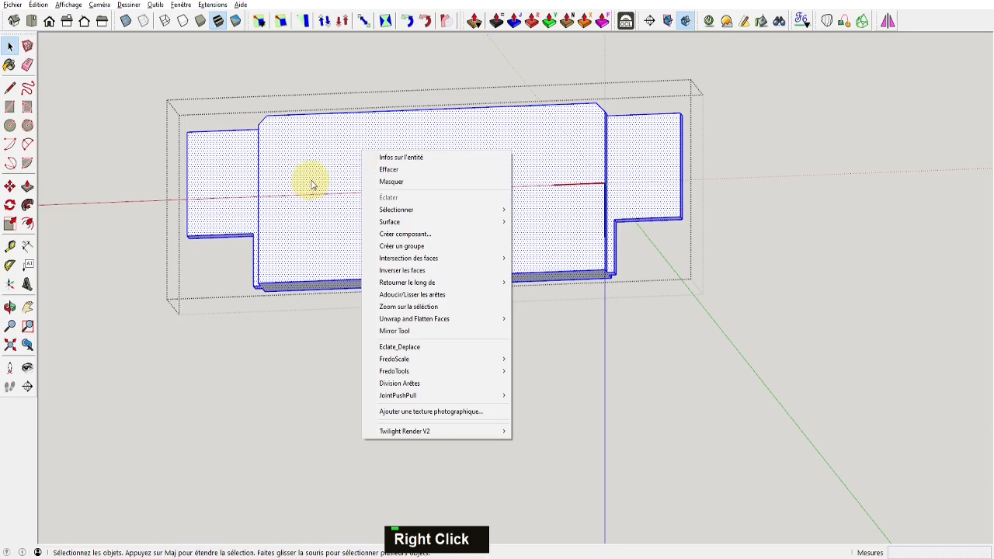
{"action": "mouse_move", "coordinate": [405, 263]}
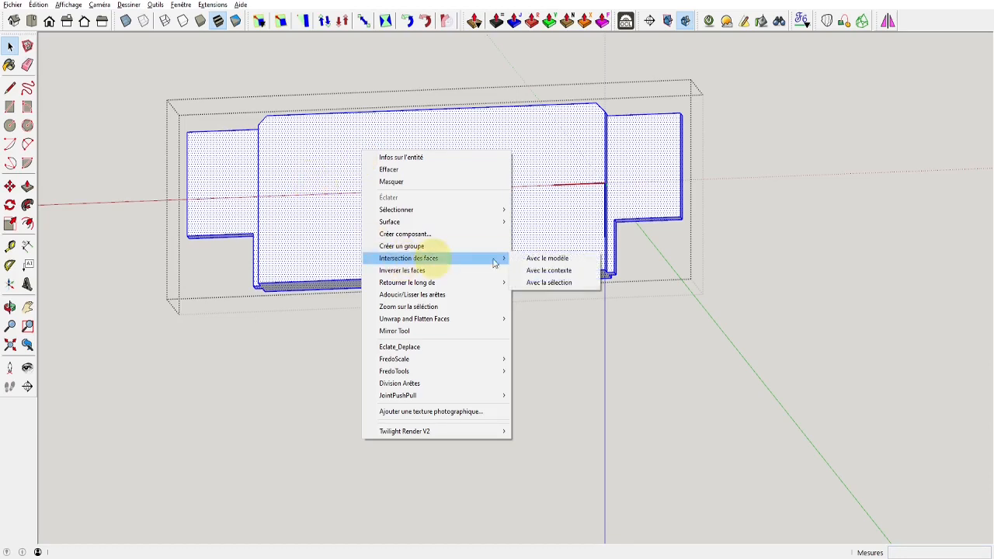
{"action": "left_click", "coordinate": [571, 263]}
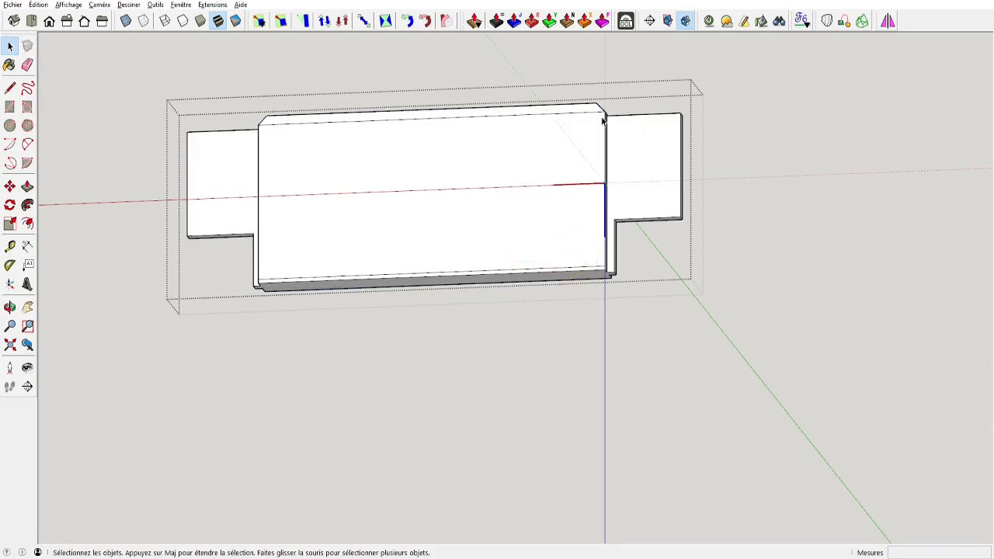
Push the small intersected face at the rail's shoulder 487 along the rail to cut the plinth's rebate
{"action": "middle_click_drag", "start_coordinate": [570, 259], "coordinate": [411, 230]}
{"action": "scroll", "coordinate": [595, 167], "scroll_direction": "up", "scroll_amount": 5}
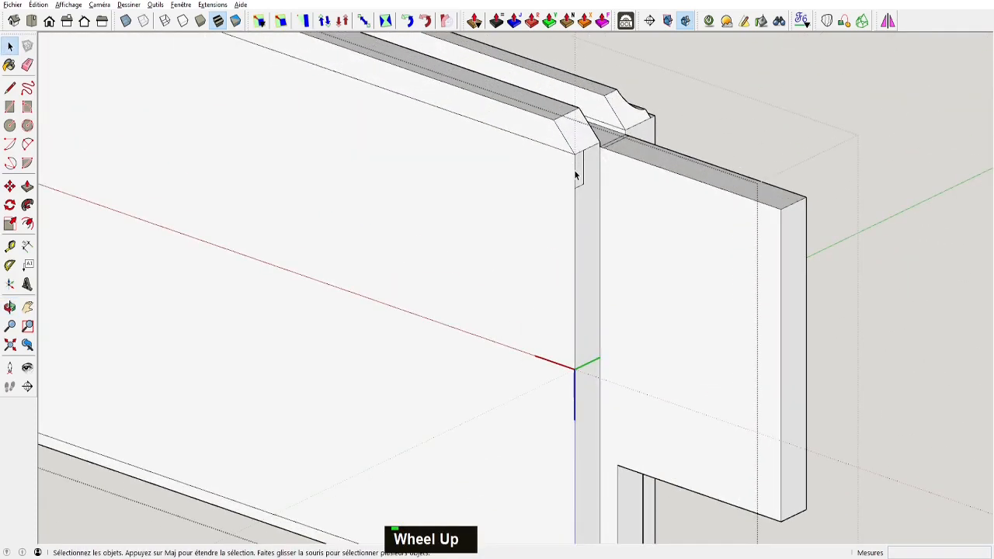
{"action": "key", "text": "p"}
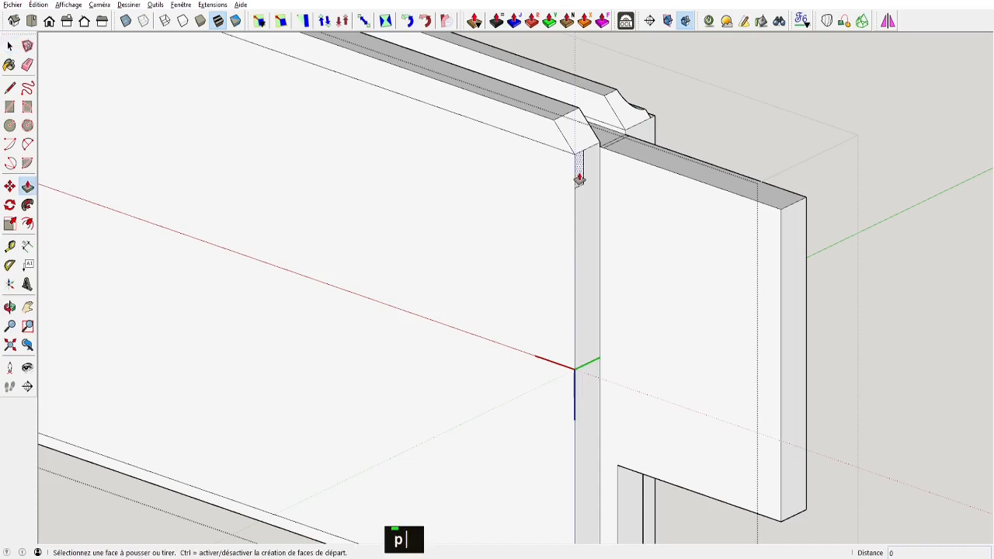
{"action": "left_click", "coordinate": [582, 178]}
{"action": "scroll", "coordinate": [294, 176], "scroll_direction": "down", "scroll_amount": 3}
{"action": "scroll", "coordinate": [294, 176], "scroll_direction": "down", "scroll_amount": 3}
{"action": "scroll", "coordinate": [290, 167], "scroll_direction": "down", "scroll_amount": 3, "text": "shift"}
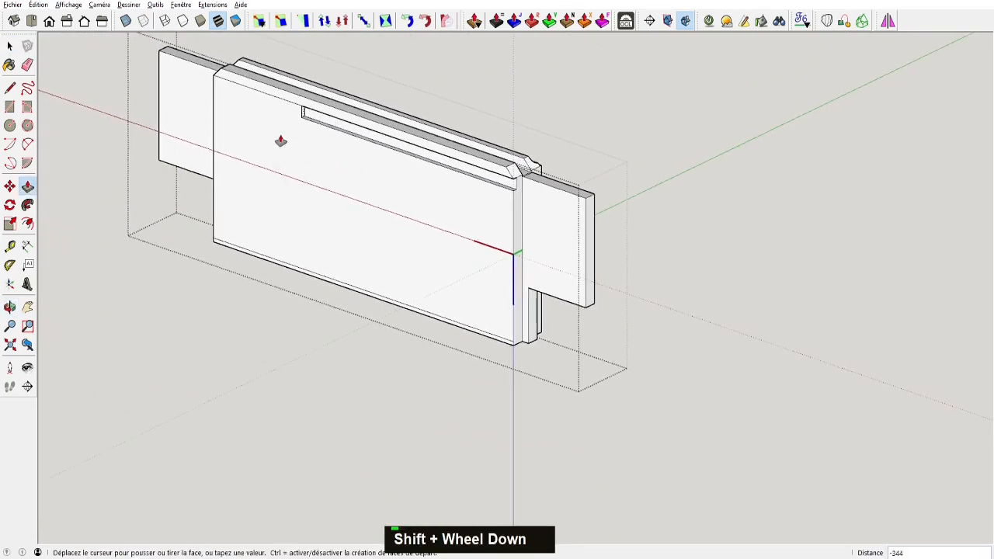
{"action": "left_click", "coordinate": [211, 124]}
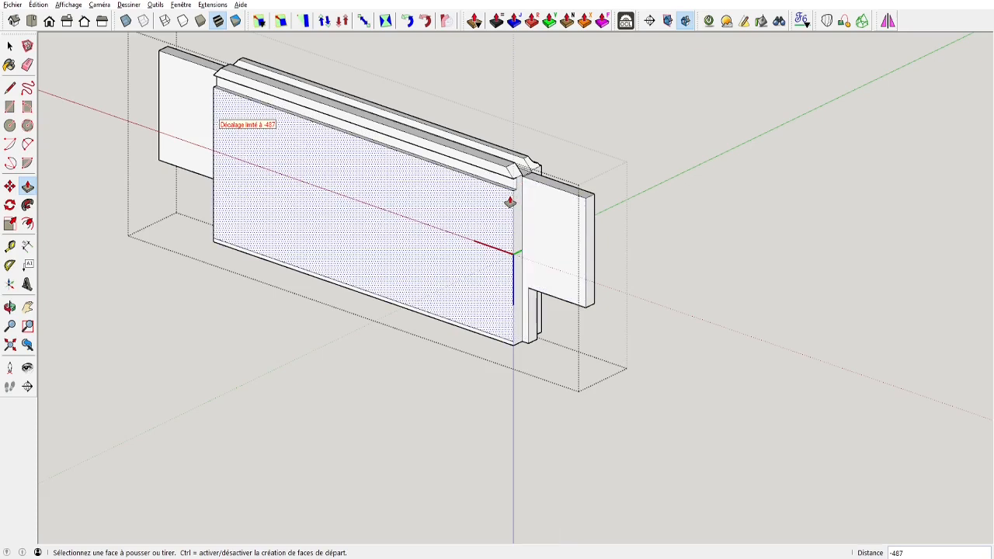
{"action": "key", "text": "u"}
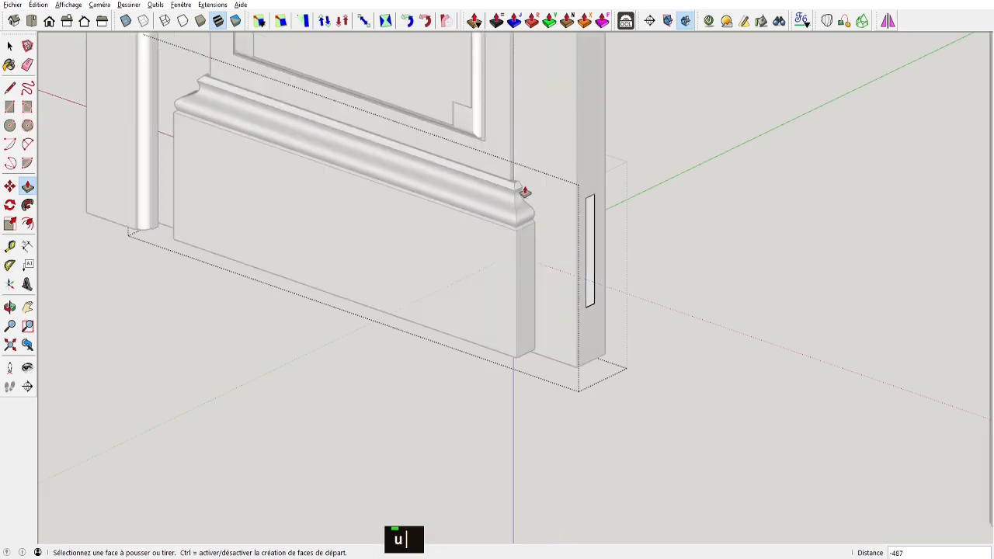
{"action": "key", "text": "u"}
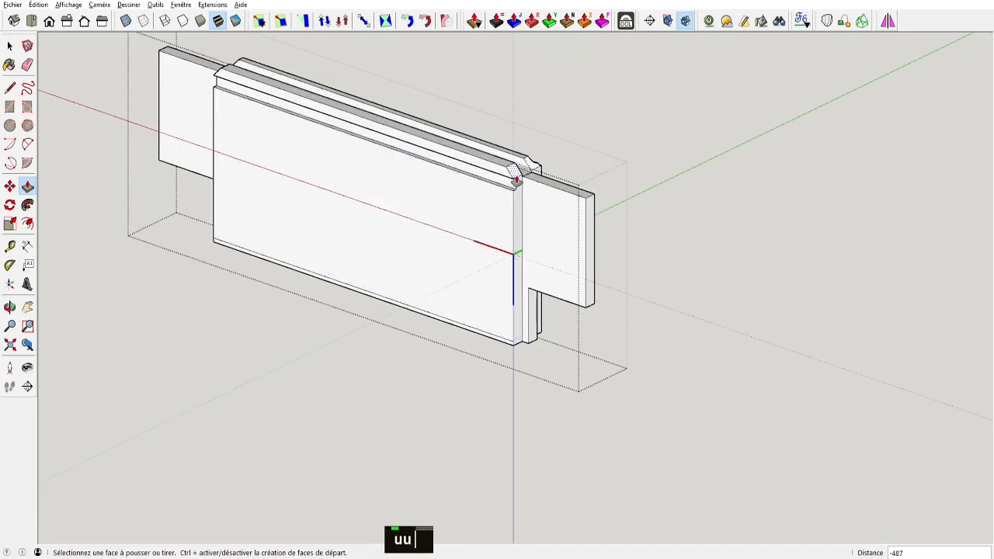
Erase the leftover intersection edges on the rail's upper surface beside the first tenon shoulder
{"action": "scroll", "coordinate": [523, 180], "scroll_direction": "up", "scroll_amount": 8}
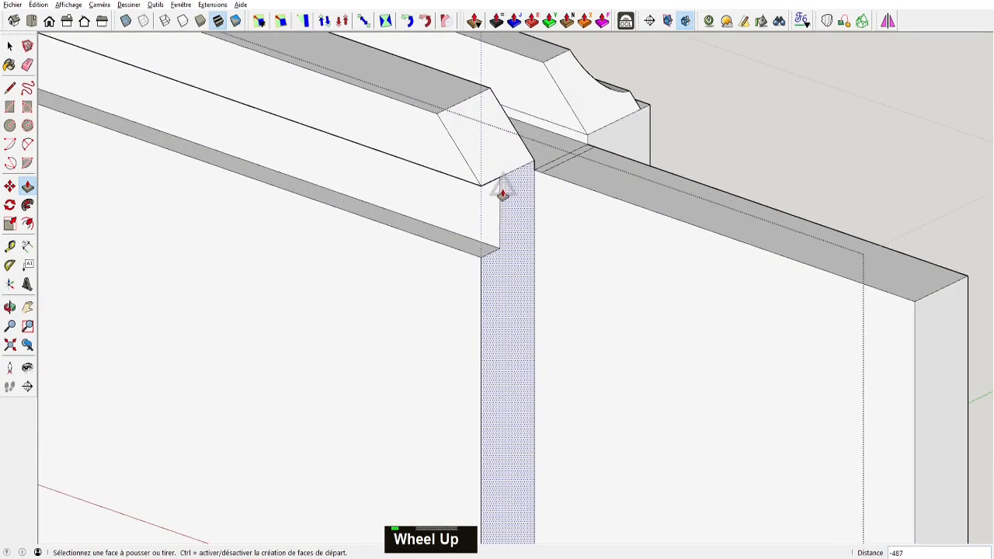
{"action": "scroll", "coordinate": [389, 171], "scroll_direction": "down", "scroll_amount": 2}
{"action": "mouse_move", "coordinate": [409, 174]}
{"action": "middle_mouse_down"}
{"action": "mouse_move", "coordinate": [456, 188]}
{"action": "mouse_move", "coordinate": [445, 181]}
{"action": "middle_mouse_up"}
{"action": "scroll", "coordinate": [451, 184], "scroll_direction": "up", "scroll_amount": 3}
{"action": "key", "text": "space"}
{"action": "scroll", "coordinate": [444, 182], "scroll_direction": "up", "scroll_amount": 3}
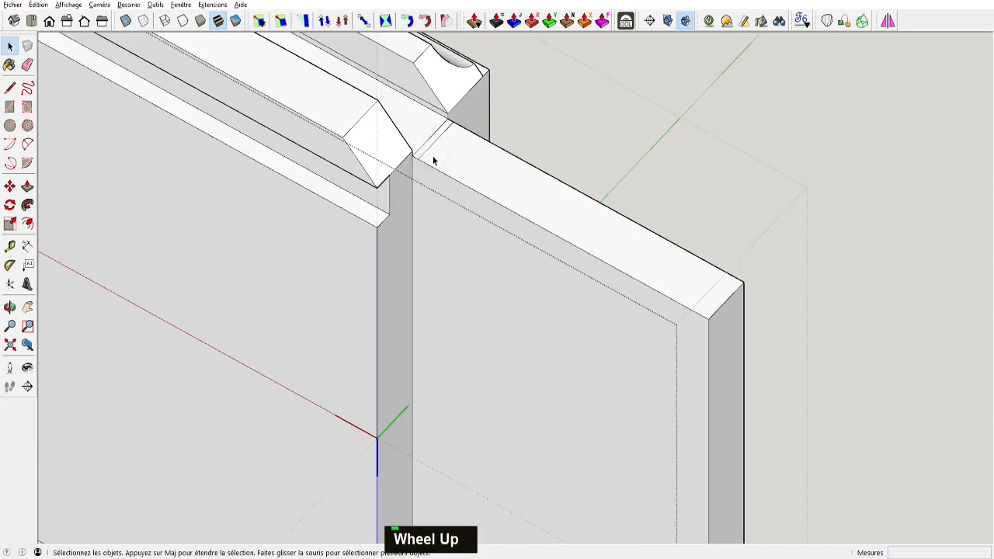
{"action": "key", "text": "e"}
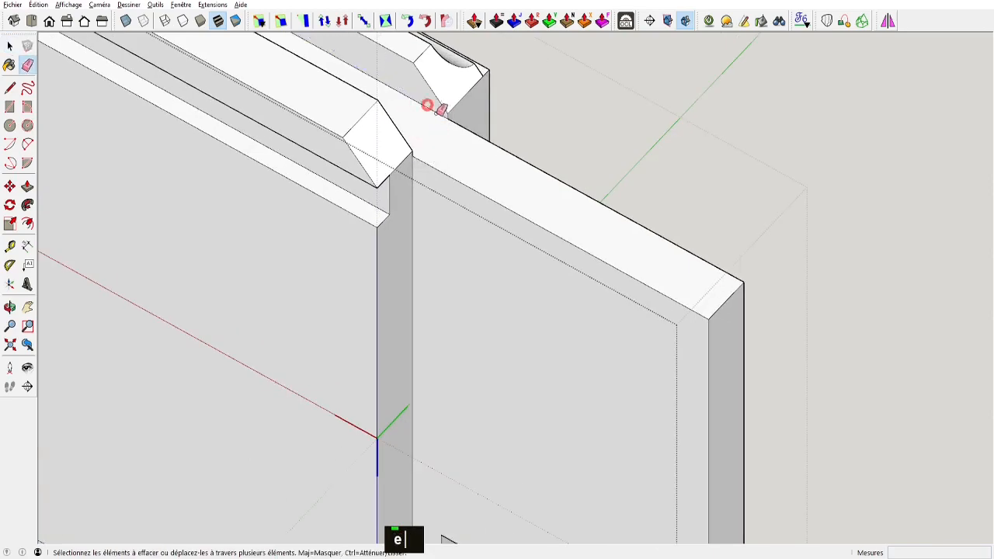
Erase the leftover intersection edges on the rail's upper surface beside the opposite tenon shoulder
{"action": "scroll", "coordinate": [506, 164], "scroll_direction": "down", "scroll_amount": 5}
{"action": "mouse_move", "coordinate": [467, 165]}
{"action": "middle_mouse_down"}
{"action": "mouse_move", "coordinate": [188, 302]}
{"action": "mouse_move", "coordinate": [101, 299]}
{"action": "middle_mouse_up"}
{"action": "middle_click_drag", "start_coordinate": [588, 158], "coordinate": [467, 118]}
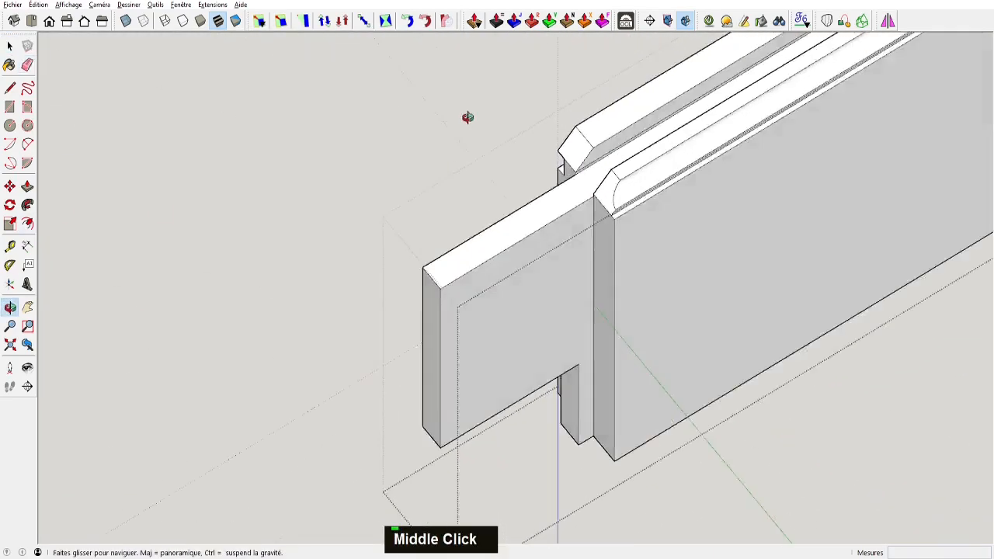
{"action": "scroll", "coordinate": [650, 167], "scroll_direction": "up", "scroll_amount": 4}
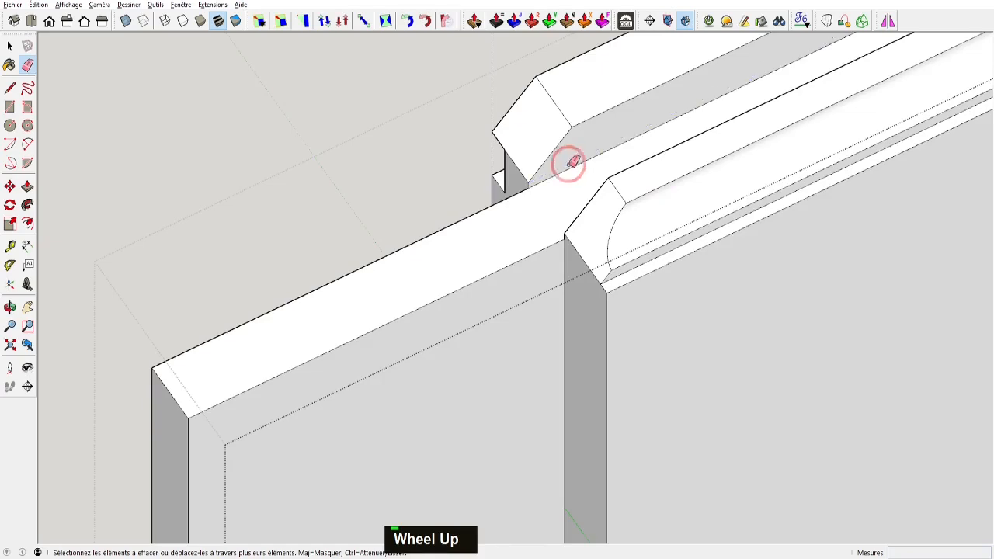
{"action": "scroll", "coordinate": [572, 162], "scroll_direction": "down", "scroll_amount": 3}
{"action": "scroll", "coordinate": [436, 278], "scroll_direction": "down", "scroll_amount": 3, "text": "shift"}
{"action": "scroll", "coordinate": [655, 190], "scroll_direction": "down", "scroll_amount": 3, "text": "shift"}
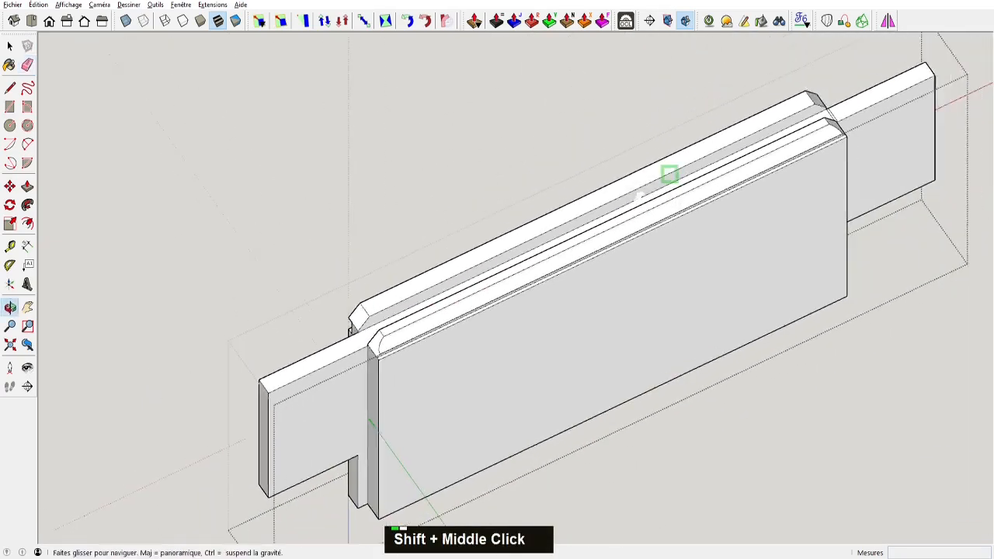
{"action": "middle_click_drag", "start_coordinate": [670, 171], "coordinate": [619, 181], "text": "shift"}
{"action": "scroll", "coordinate": [649, 173], "scroll_direction": "up", "scroll_amount": 5}
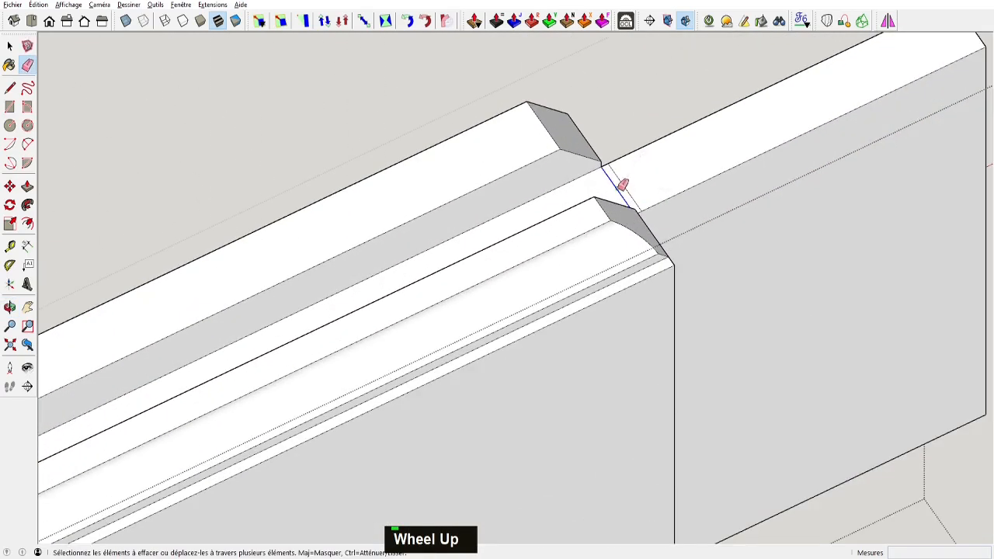
Close the rail, open the right stile component and intersect its front face with the model
{"action": "scroll", "coordinate": [597, 189], "scroll_direction": "down", "scroll_amount": 5}
{"action": "middle_click_drag", "start_coordinate": [528, 229], "coordinate": [777, 225]}
{"action": "middle_click_drag", "start_coordinate": [777, 226], "coordinate": [924, 155], "text": "shift"}
{"action": "key", "text": "space"}
{"action": "left_click", "coordinate": [715, 451]}
{"action": "double_click", "coordinate": [917, 252]}
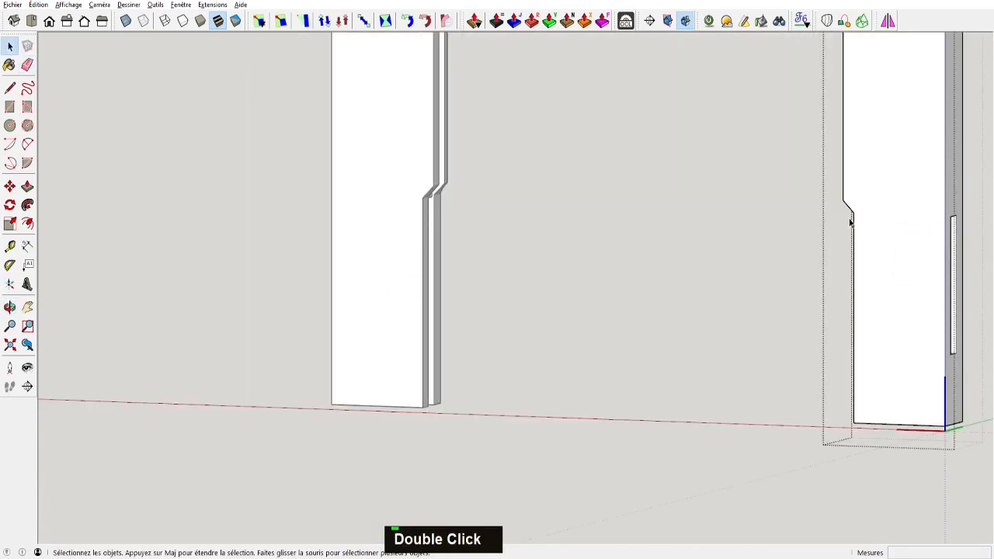
{"action": "double_click", "coordinate": [861, 224]}
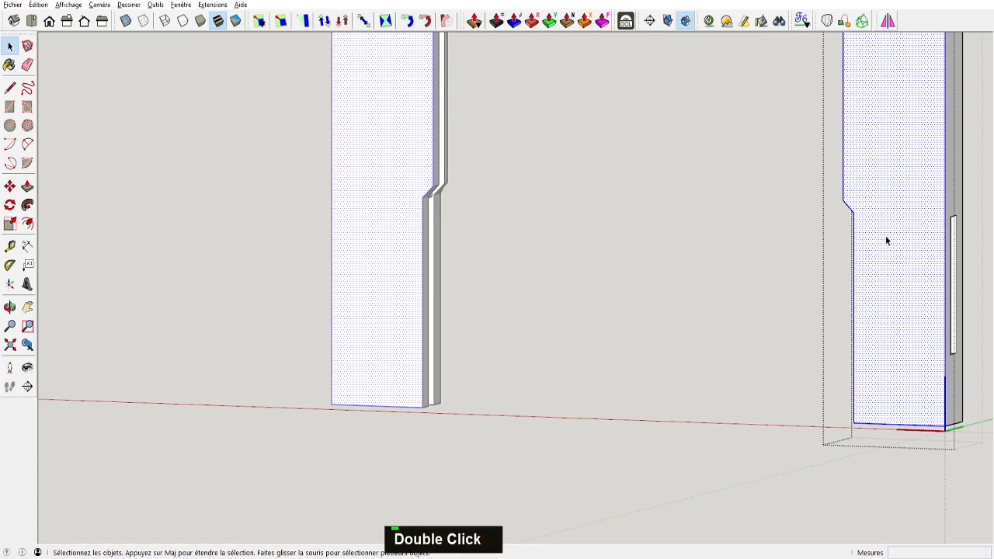
{"action": "right_click", "coordinate": [886, 240]}
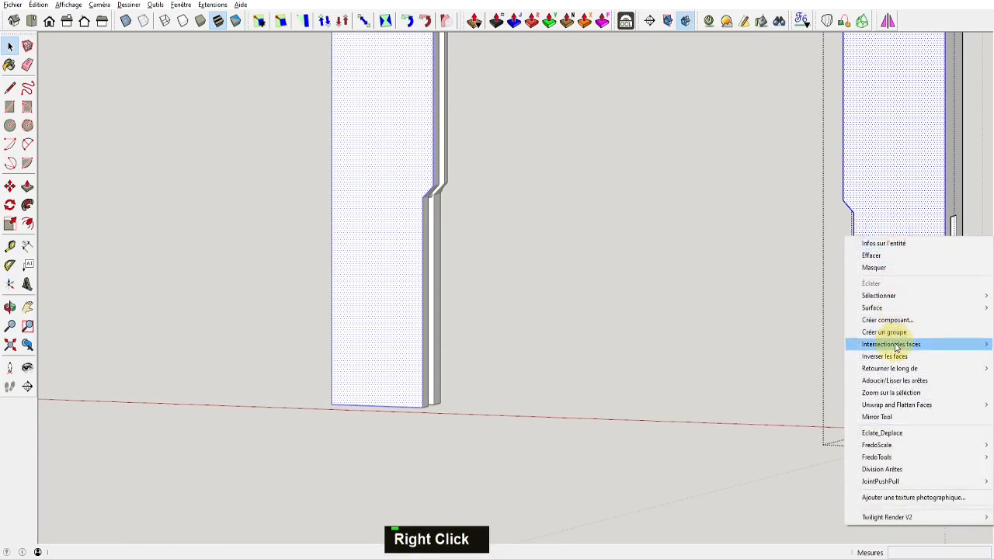
{"action": "mouse_move", "coordinate": [897, 347]}
{"action": "left_click", "coordinate": [815, 345]}
Hide the plinth and reopen the right stile for editing with the surrounding model displayed
{"action": "scroll", "coordinate": [878, 243], "scroll_direction": "up", "scroll_amount": 3}
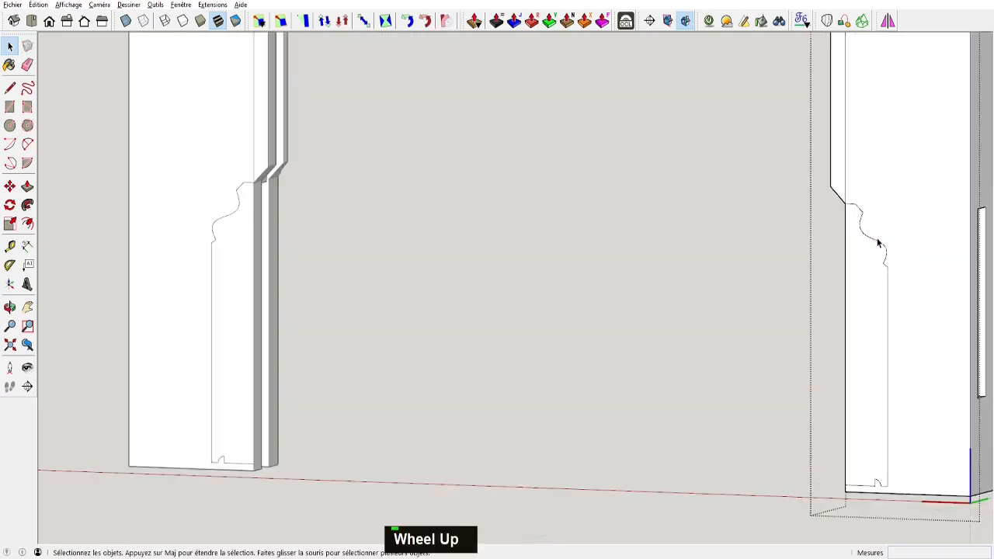
{"action": "scroll", "coordinate": [878, 243], "scroll_direction": "up", "scroll_amount": 3}
{"action": "middle_click_drag", "start_coordinate": [694, 183], "coordinate": [761, 170]}
{"action": "scroll", "coordinate": [796, 195], "scroll_direction": "down", "scroll_amount": 5}
{"action": "key", "text": "space"}
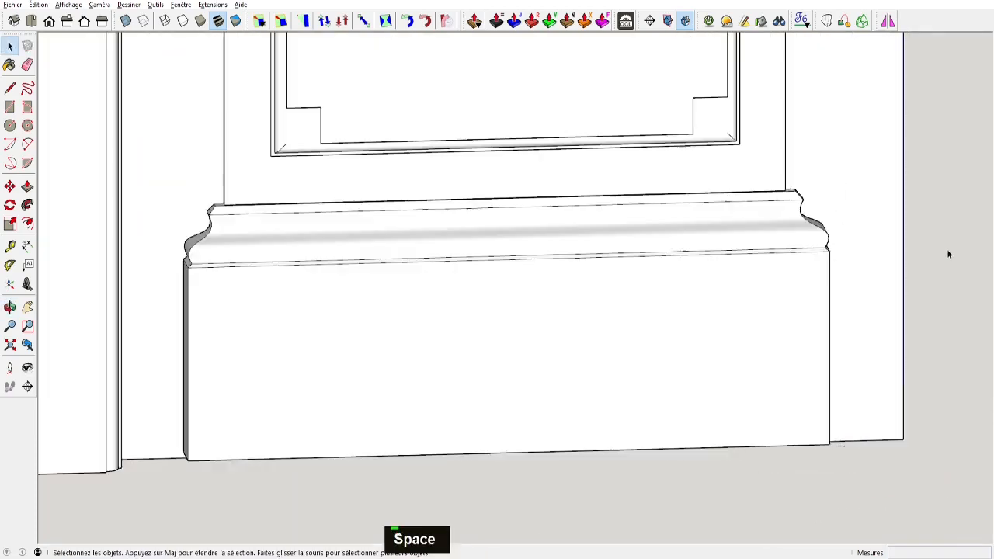
{"action": "left_click", "coordinate": [774, 249]}
{"action": "key", "text": "ctrl+alt+m"}
{"action": "scroll", "coordinate": [790, 216], "scroll_direction": "up", "scroll_amount": 4}
{"action": "double_click", "coordinate": [793, 211]}
{"action": "key", "text": "u"}
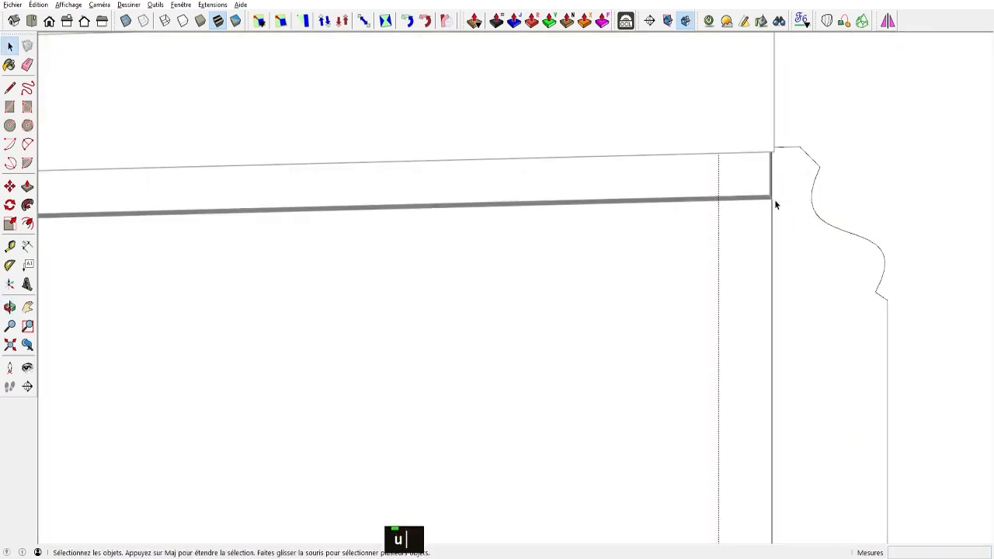
Outline a small rectangle on the stile's front face continuing the rail's rebate, and push it in to the rebate's depth
{"action": "key", "text": "l"}
{"action": "left_click", "coordinate": [772, 200]}
{"action": "left_click", "coordinate": [795, 199]}
{"action": "key", "text": "space"}
{"action": "scroll", "coordinate": [802, 151], "scroll_direction": "up", "scroll_amount": 2}
{"action": "key", "text": "l"}
{"action": "left_click", "coordinate": [803, 138]}
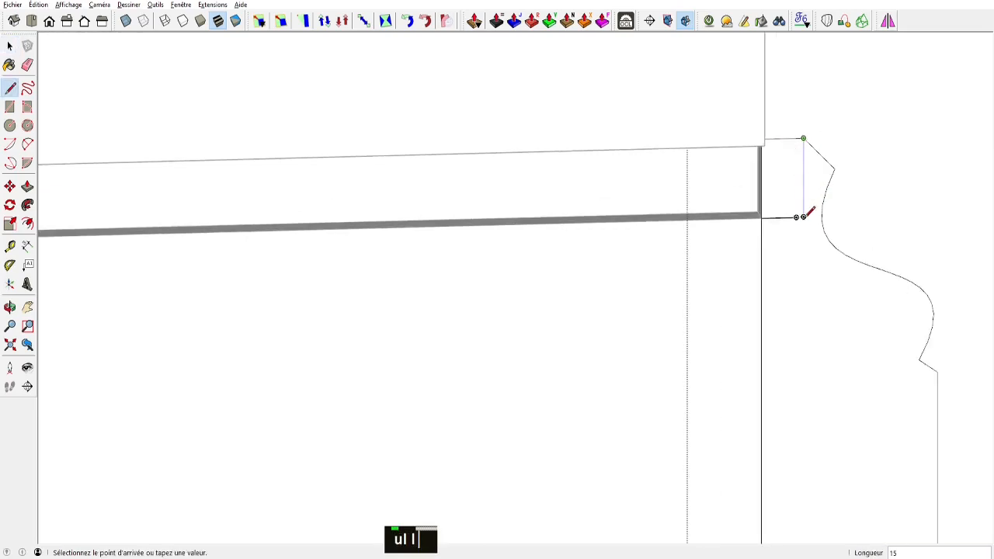
{"action": "left_click", "coordinate": [803, 217]}
{"action": "key", "text": "p"}
{"action": "left_click_drag", "start_coordinate": [766, 194], "coordinate": [781, 202]}
Erase the leftover plinth outline from the stile's front face, keeping only the small recess
{"action": "key", "text": "e"}
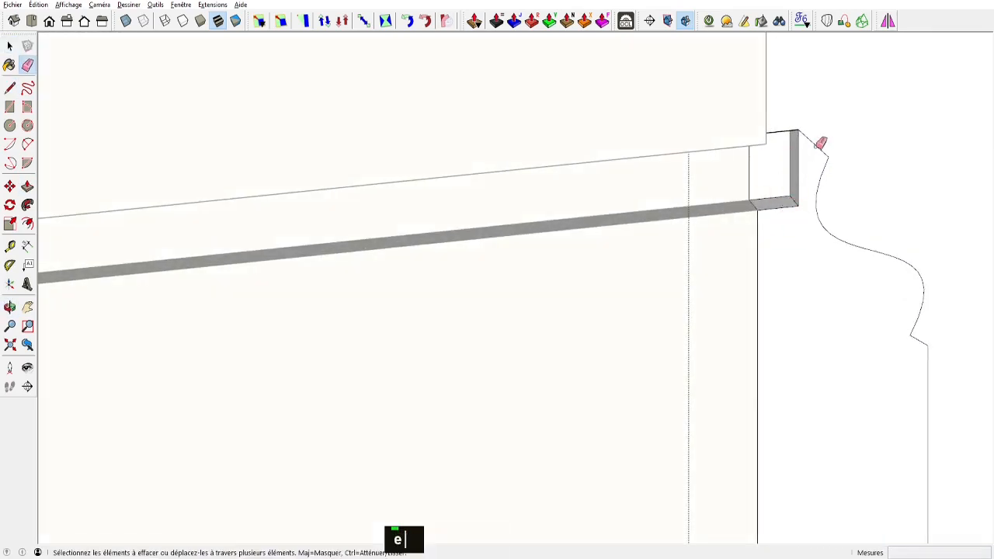
{"action": "middle_click_drag", "start_coordinate": [816, 139], "coordinate": [752, 310]}
{"action": "key", "text": "space"}
{"action": "double_click", "coordinate": [741, 340]}
{"action": "key", "text": "Delete"}
{"action": "scroll", "coordinate": [723, 177], "scroll_direction": "down", "scroll_amount": 3}
{"action": "key", "text": "space"}
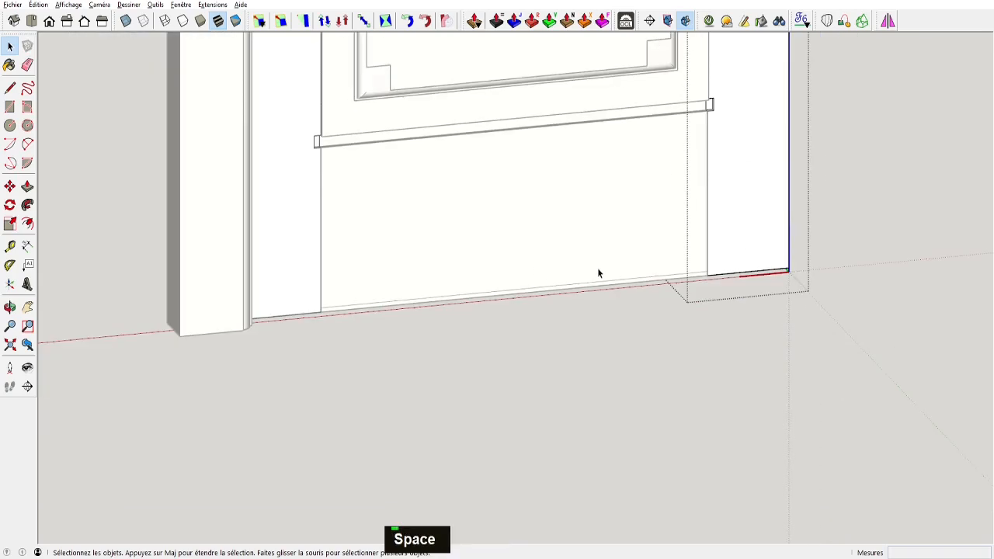
Close the stile component and hide the moulded panel above the lower rail
{"action": "middle_click_drag", "start_coordinate": [673, 148], "coordinate": [859, 163]}
{"action": "key", "text": "space"}
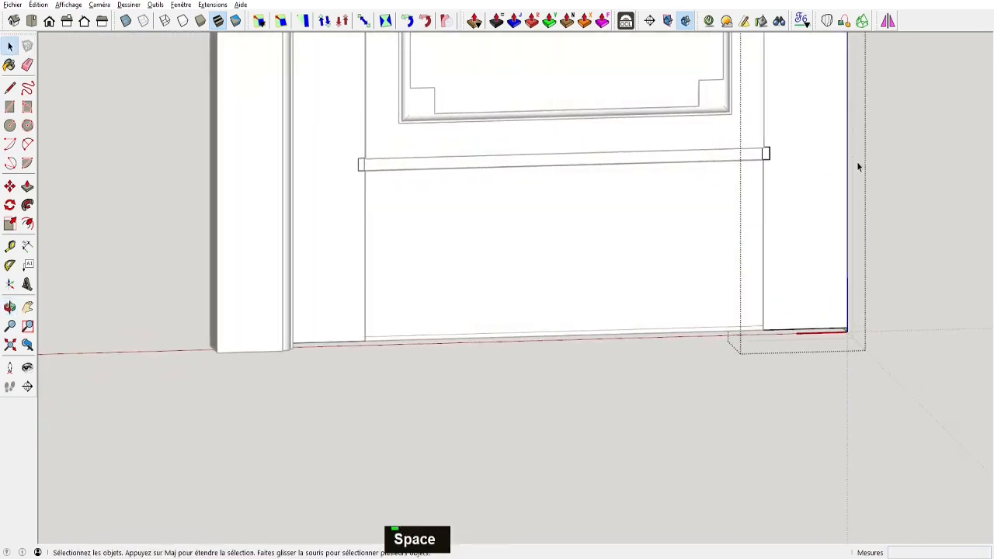
{"action": "right_click", "coordinate": [721, 125]}
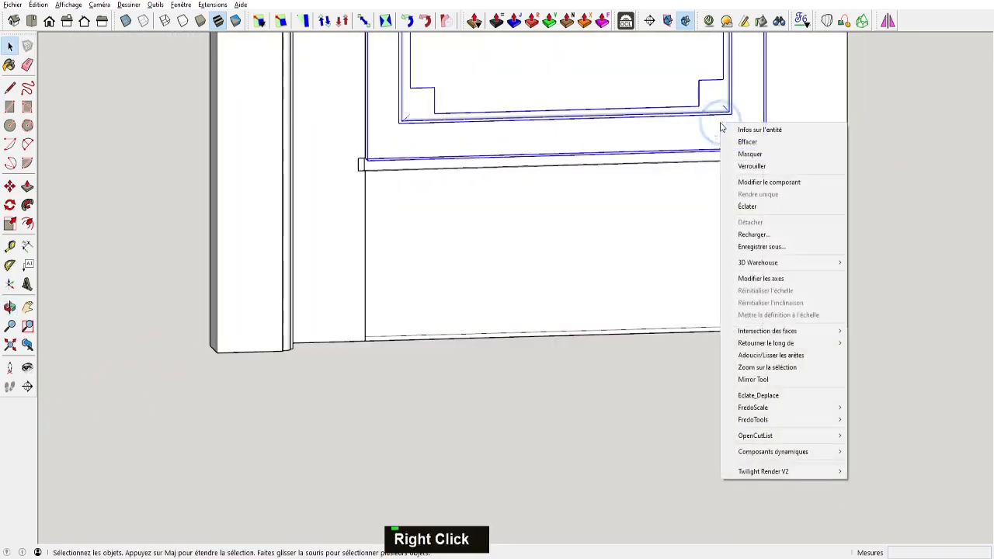
{"action": "left_click", "coordinate": [755, 153]}
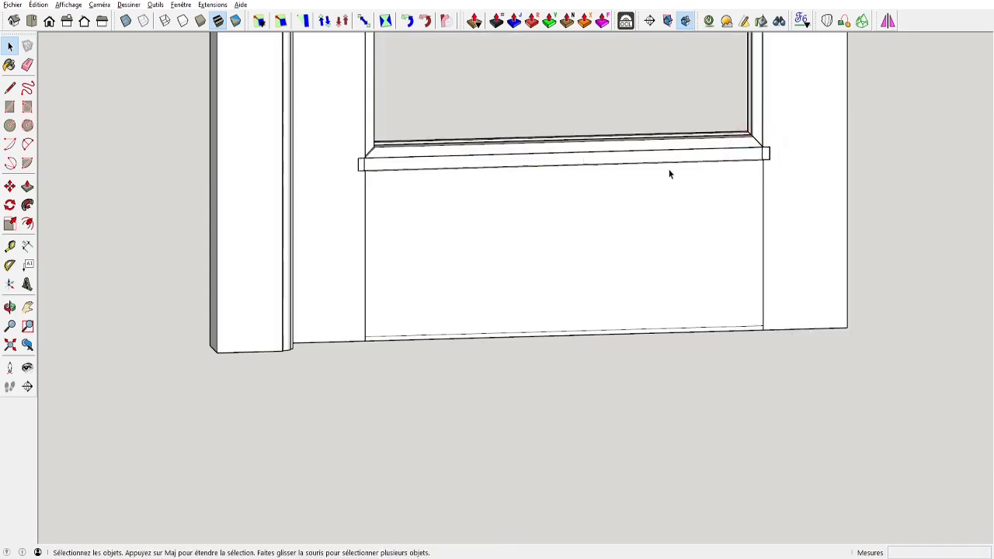
Reopen the right stile for editing at the small front recess level with the lower rail's rebate
{"action": "middle_click_drag", "start_coordinate": [678, 171], "coordinate": [573, 171], "text": "shift"}
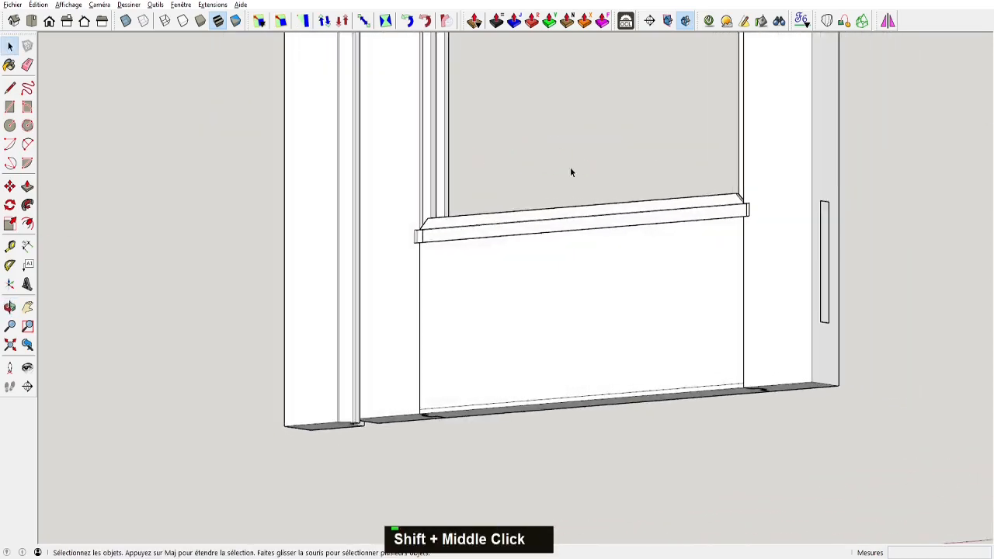
{"action": "scroll", "coordinate": [757, 209], "scroll_direction": "up", "scroll_amount": 3}
{"action": "middle_click_drag", "start_coordinate": [757, 210], "coordinate": [731, 299], "text": "shift"}
{"action": "double_click", "coordinate": [680, 257]}
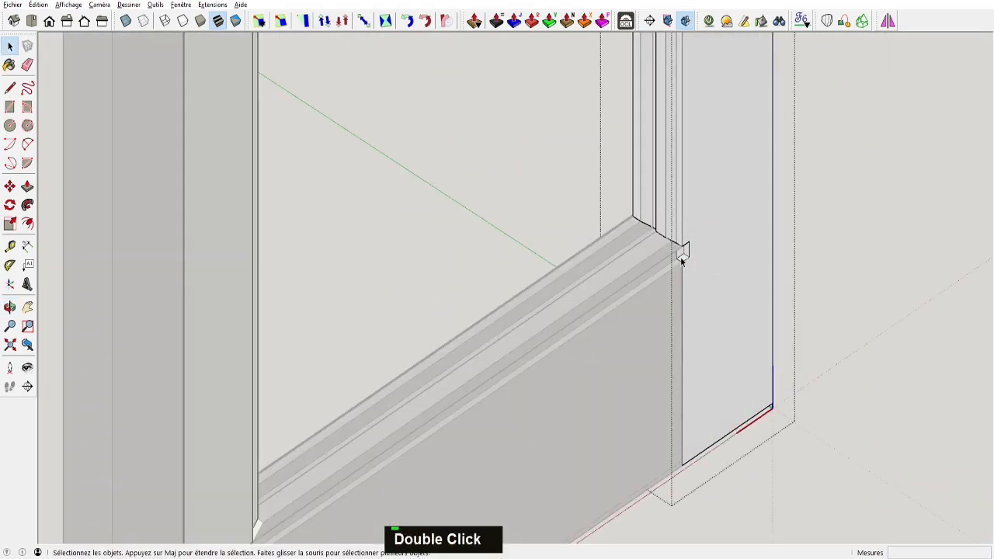
{"action": "middle_click_drag", "start_coordinate": [680, 257], "coordinate": [744, 273]}
{"action": "scroll", "coordinate": [745, 274], "scroll_direction": "up", "scroll_amount": 2}
{"action": "scroll", "coordinate": [740, 311], "scroll_direction": "down", "scroll_amount": 2}
{"action": "middle_click_drag", "start_coordinate": [740, 312], "coordinate": [601, 325]}
{"action": "key", "text": "Caps_Lock"}
{"action": "scroll", "coordinate": [573, 402], "scroll_direction": "up", "scroll_amount": 3}
{"action": "key", "text": "p"}
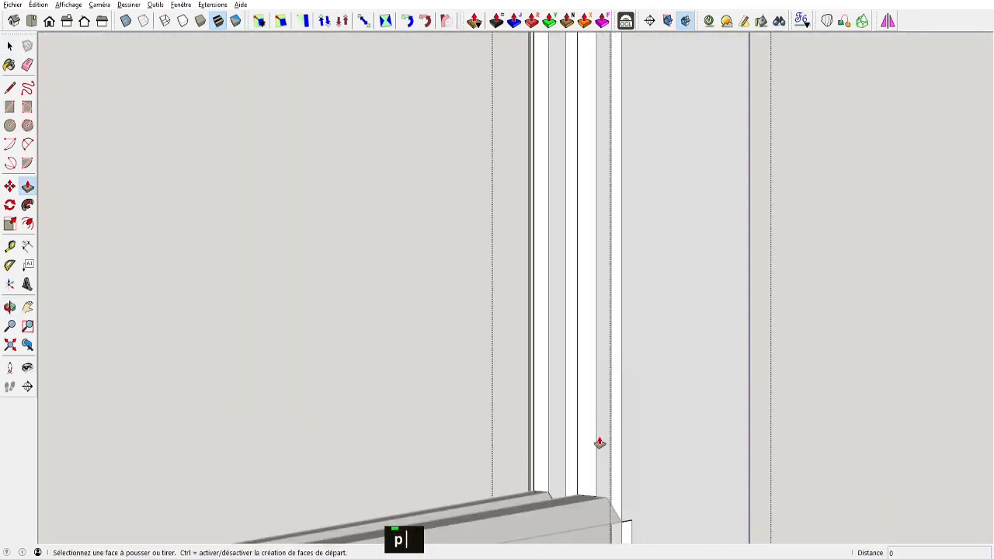
{"action": "middle_click_drag", "start_coordinate": [588, 497], "coordinate": [628, 255], "text": "shift"}
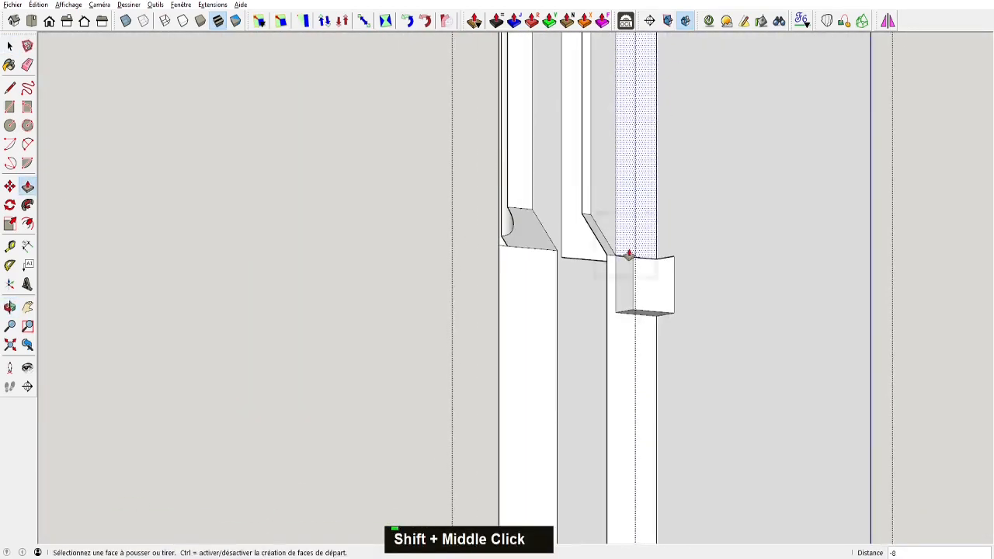
{"action": "scroll", "coordinate": [668, 273], "scroll_direction": "up", "scroll_amount": 3}
{"action": "key", "text": "space"}
{"action": "scroll", "coordinate": [659, 240], "scroll_direction": "up", "scroll_amount": 3}
{"action": "scroll", "coordinate": [695, 313], "scroll_direction": "down", "scroll_amount": 4}
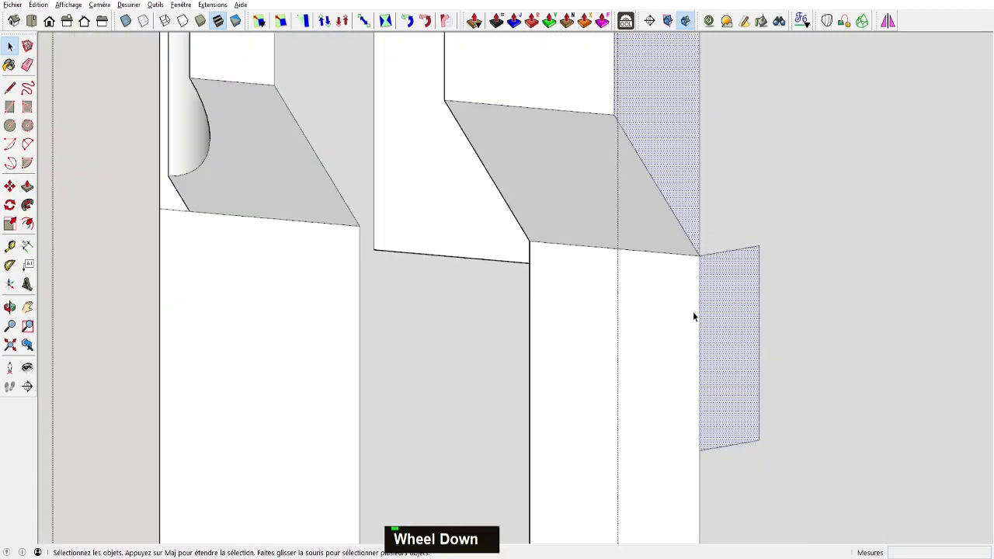
Outline the recess's open side on the stile's inner edge and push that face in about 8 mm to join the rail's rebate
{"action": "key", "text": "l"}
{"action": "scroll", "coordinate": [703, 445], "scroll_direction": "down", "scroll_amount": 2}
{"action": "left_click", "coordinate": [699, 450]}
{"action": "key", "text": "u"}
{"action": "left_click", "coordinate": [659, 445]}
{"action": "middle_click_drag", "start_coordinate": [659, 444], "coordinate": [660, 361]}
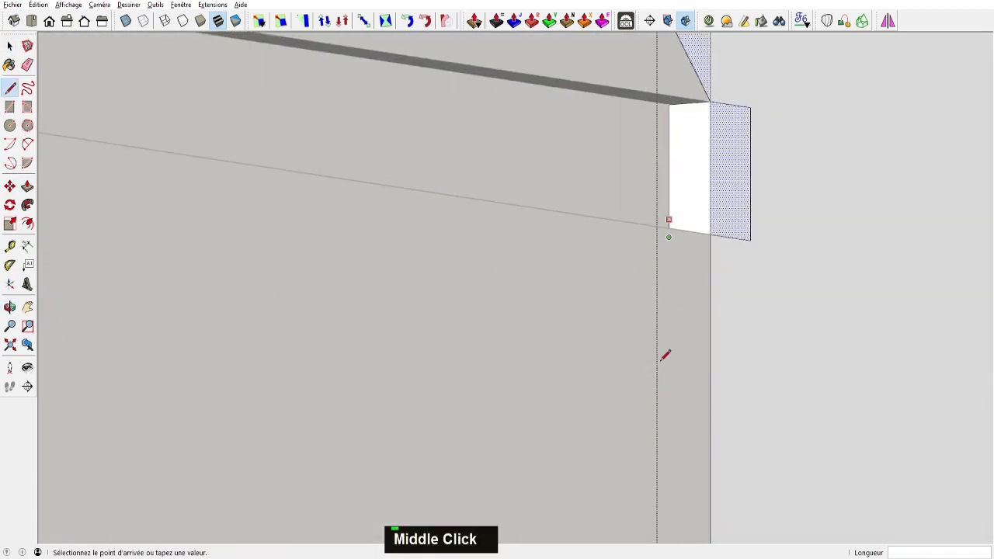
{"action": "left_click", "coordinate": [669, 105]}
{"action": "left_click", "coordinate": [710, 102]}
{"action": "key", "text": "p"}
{"action": "scroll", "coordinate": [699, 226], "scroll_direction": "down", "scroll_amount": 2}
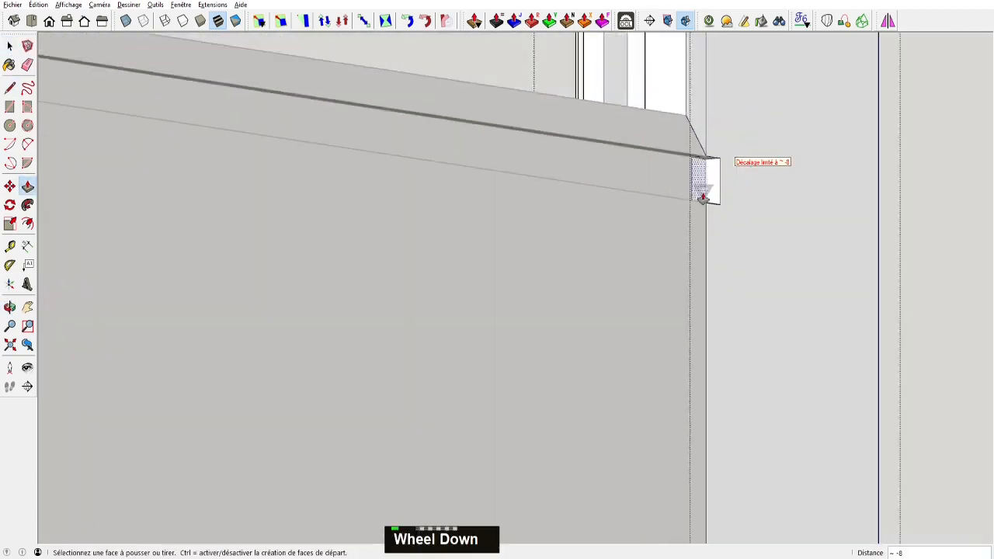
{"action": "middle_click_drag", "start_coordinate": [701, 244], "coordinate": [798, 233]}
{"action": "key", "text": "space"}
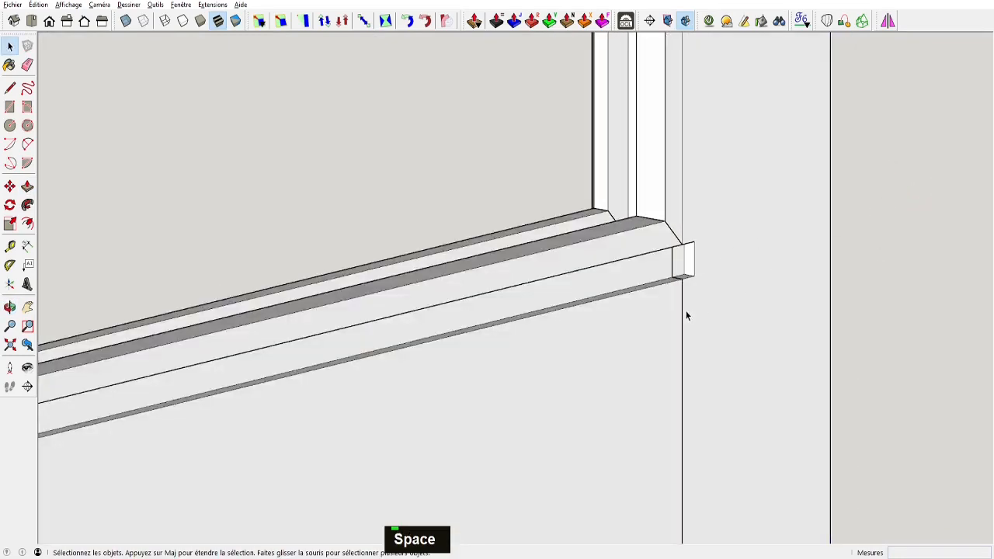
Close the stile component and unhide all the hidden panels, mouldings and plinth
{"action": "scroll", "coordinate": [707, 323], "scroll_direction": "down", "scroll_amount": 6}
{"action": "key", "text": "alt+r"}
{"action": "scroll", "coordinate": [619, 284], "scroll_direction": "up", "scroll_amount": 6}
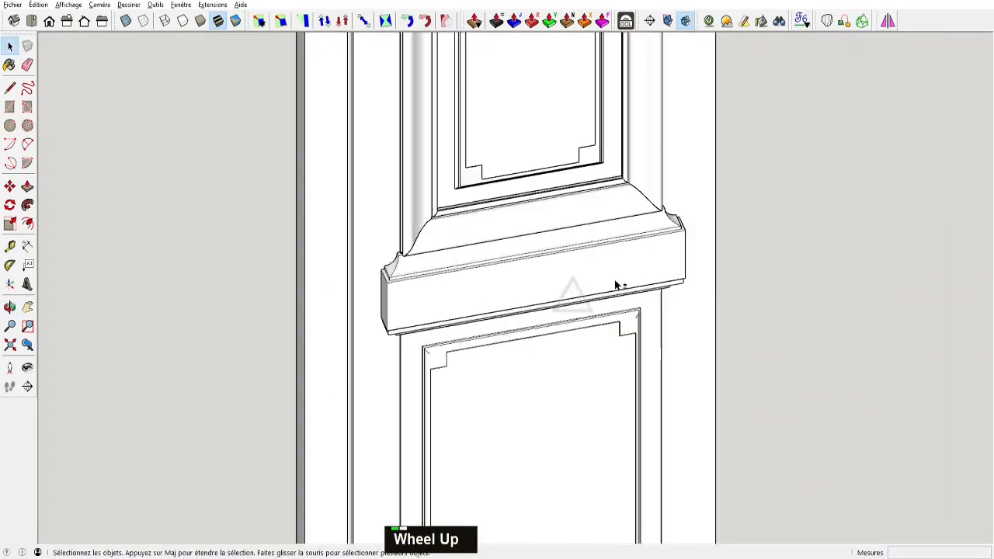
Mirror a copy of the complete left door leaf about the midpoint of the frame's top member to create the right leaf
{"action": "middle_click_drag", "start_coordinate": [619, 285], "coordinate": [553, 179], "text": "shift"}
{"action": "scroll", "coordinate": [549, 305], "scroll_direction": "up", "scroll_amount": 3}
{"action": "middle_click_drag", "start_coordinate": [549, 305], "coordinate": [388, 303]}
{"action": "scroll", "coordinate": [501, 311], "scroll_direction": "down", "scroll_amount": 5}
{"action": "middle_click_drag", "start_coordinate": [508, 285], "coordinate": [475, 291]}
{"action": "scroll", "coordinate": [474, 290], "scroll_direction": "down", "scroll_amount": 5, "text": "shift"}
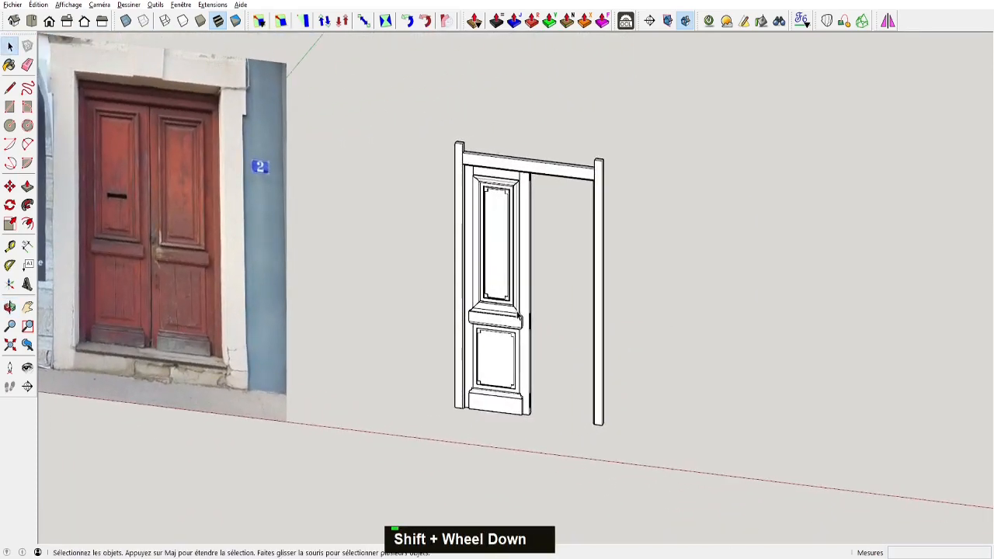
{"action": "middle_click_drag", "start_coordinate": [487, 179], "coordinate": [584, 138]}
{"action": "left_click_drag", "start_coordinate": [457, 153], "coordinate": [543, 430]}
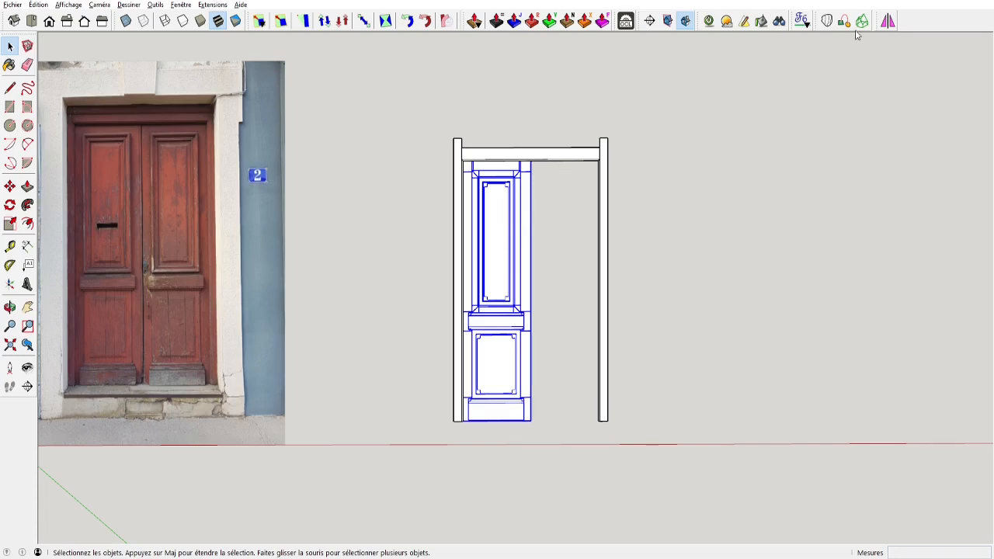
{"action": "left_click", "coordinate": [888, 21]}
{"action": "key", "text": "ctrl"}
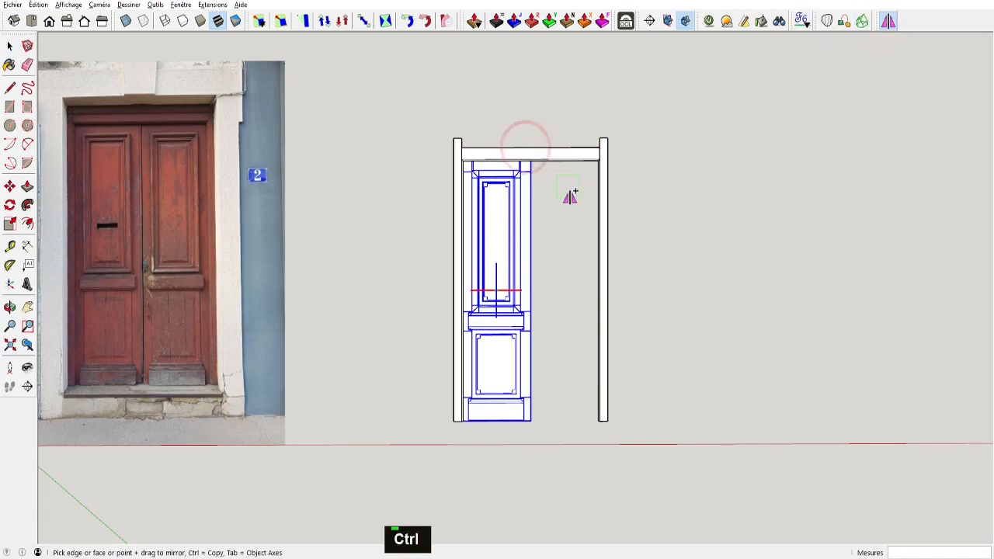
{"action": "left_click", "coordinate": [528, 150]}
{"action": "scroll", "coordinate": [618, 258], "scroll_direction": "up", "scroll_amount": 2}
{"action": "scroll", "coordinate": [617, 259], "scroll_direction": "down", "scroll_amount": 1}
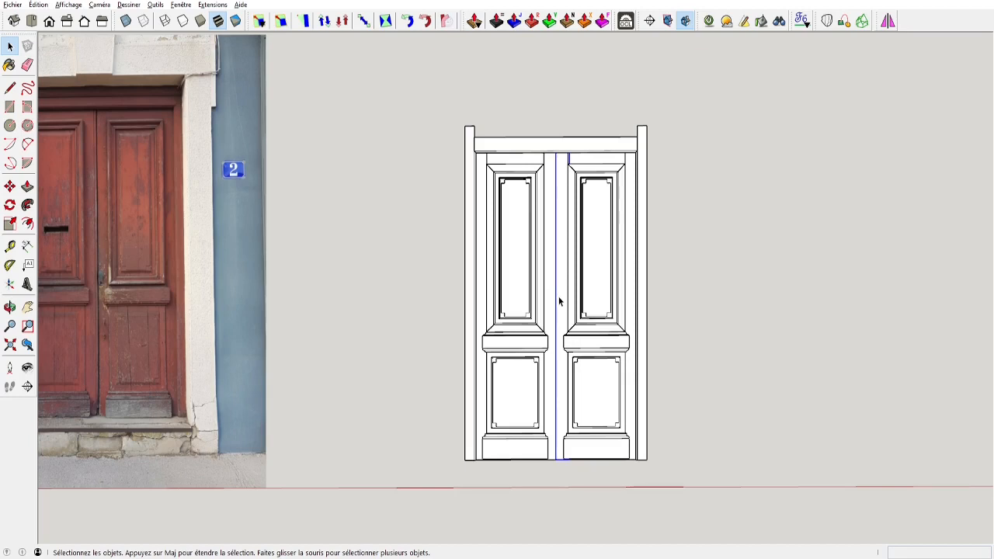
Consult the section drawing of the meeting stiles, and make the two leaves' meeting stiles unique components
{"action": "key", "text": "alt+Tab"}
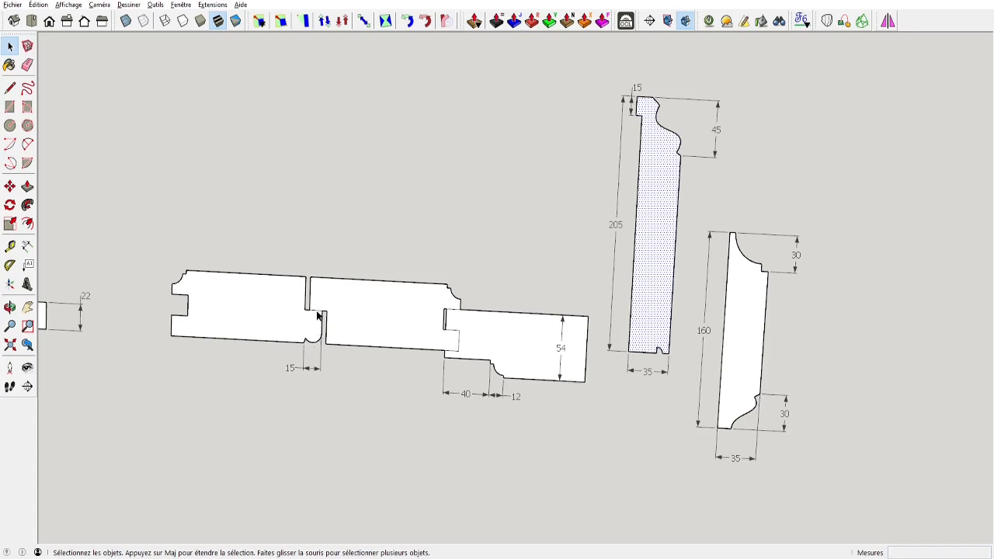
{"action": "middle_click_drag", "start_coordinate": [386, 350], "coordinate": [380, 248], "text": "shift"}
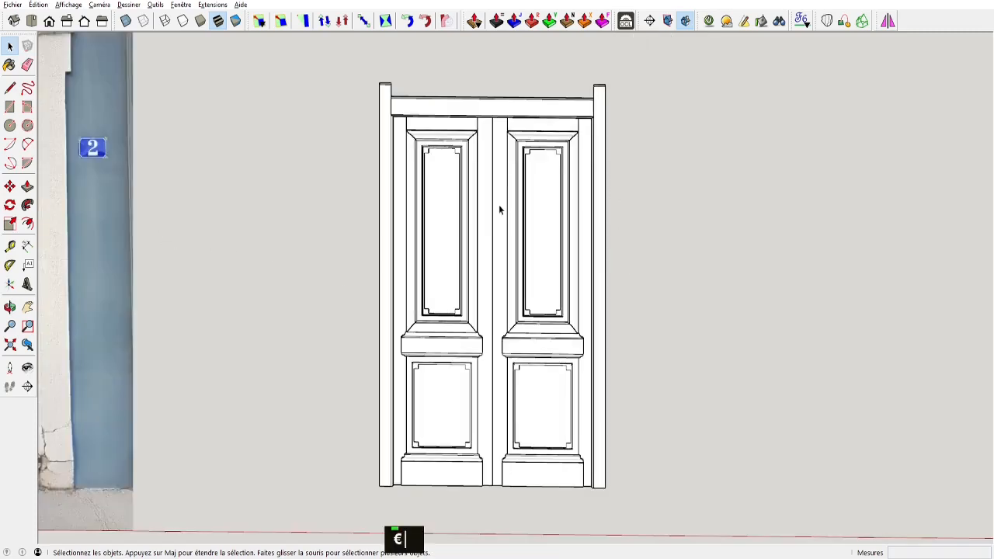
{"action": "right_click", "coordinate": [483, 205]}
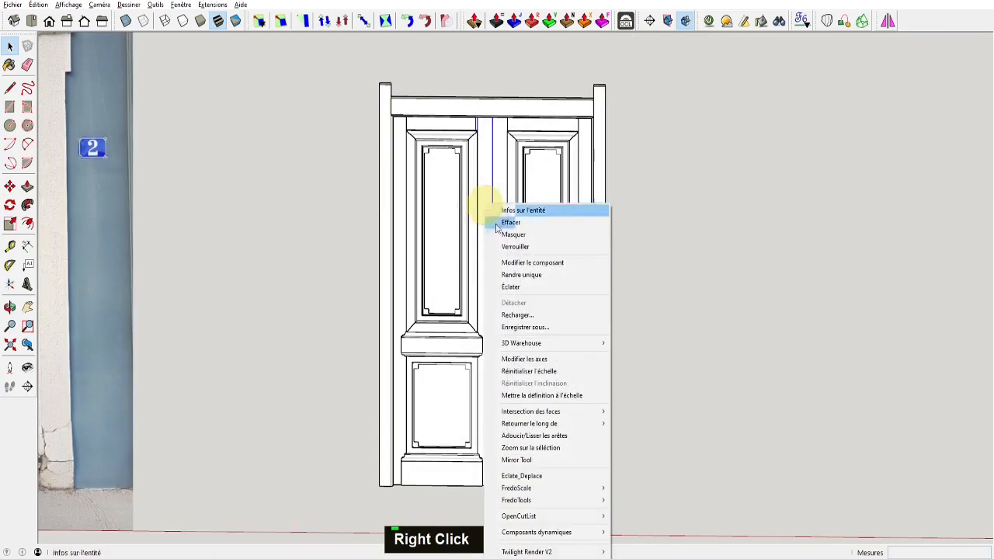
{"action": "right_click", "coordinate": [503, 205]}
{"action": "key", "text": "space"}
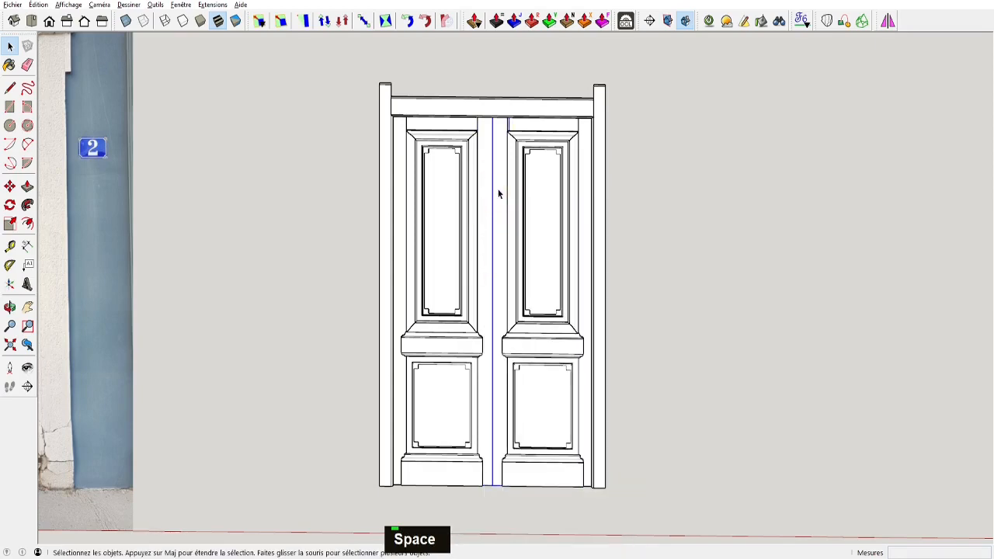
Open the right leaf's meeting stile for editing and push its meeting edge in by 9 mm
{"action": "middle_click_drag", "start_coordinate": [497, 193], "coordinate": [428, 255]}
{"action": "scroll", "coordinate": [508, 194], "scroll_direction": "up", "scroll_amount": 3}
{"action": "scroll", "coordinate": [509, 194], "scroll_direction": "up", "scroll_amount": 2}
{"action": "key", "text": "p"}
{"action": "left_click", "coordinate": [510, 199]}
{"action": "left_click", "coordinate": [517, 200]}
{"action": "type", "text": "9"}
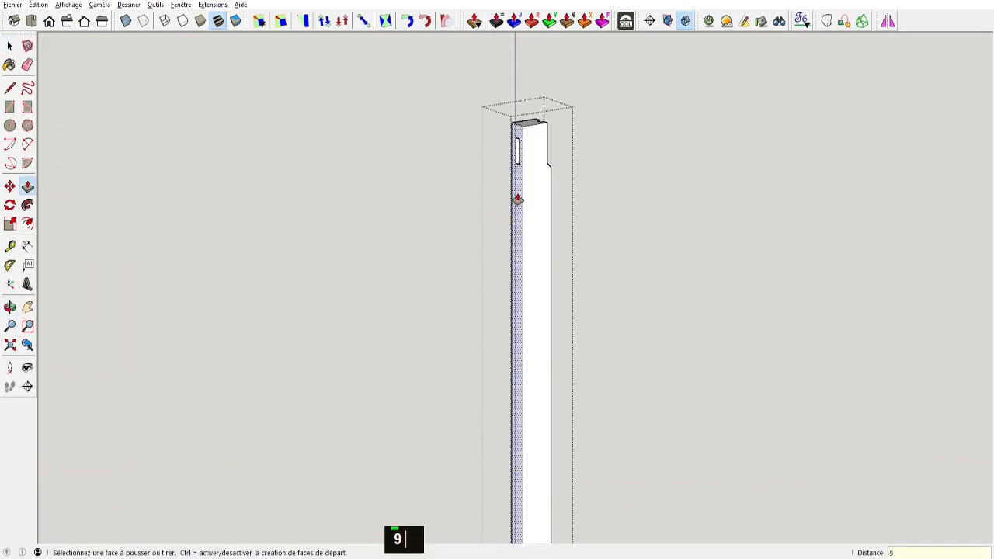
{"action": "key", "text": "Return"}
Split the stile's meeting edge lengthwise with a line down the middle of its full height
{"action": "middle_click_drag", "start_coordinate": [485, 194], "coordinate": [536, 226]}
{"action": "left_click", "coordinate": [489, 109]}
{"action": "middle_click_drag", "start_coordinate": [488, 110], "coordinate": [497, 49]}
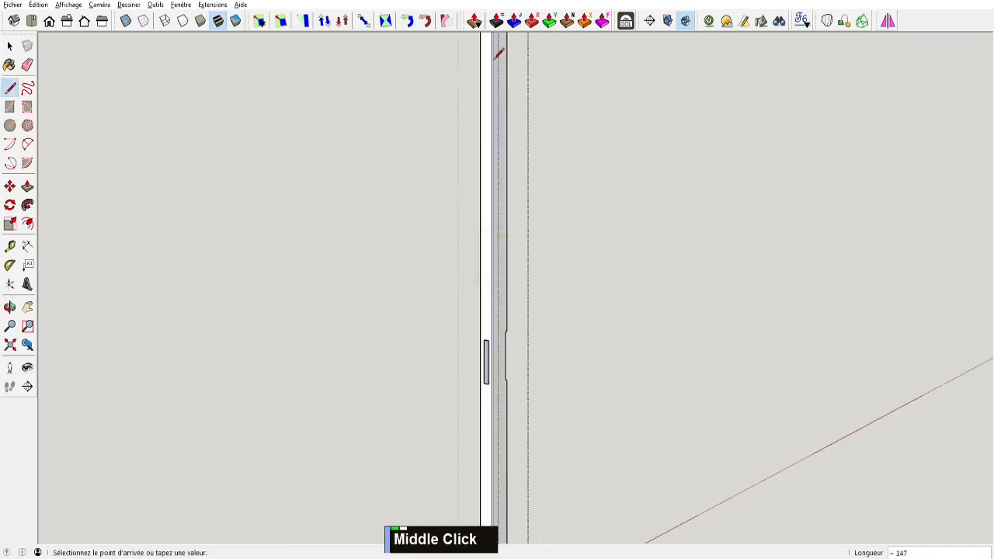
{"action": "scroll", "coordinate": [530, 433], "scroll_direction": "down", "scroll_amount": 3, "text": "shift"}
{"action": "scroll", "coordinate": [537, 129], "scroll_direction": "up", "scroll_amount": 5}
{"action": "key", "text": "space"}
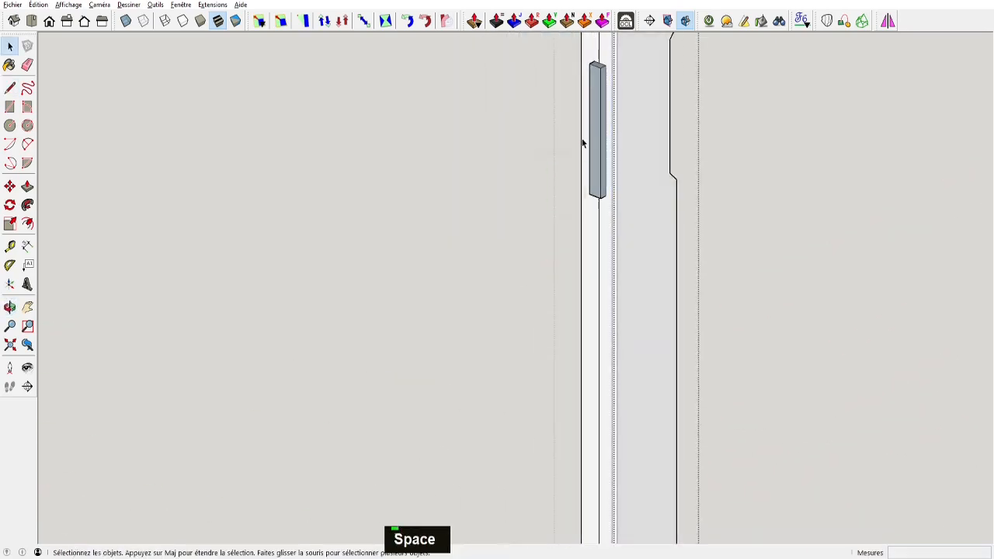
Clean up the mortise on the meeting edge by erasing the dividing line that crosses it
{"action": "key", "text": "p"}
{"action": "scroll", "coordinate": [592, 178], "scroll_direction": "up", "scroll_amount": 3}
{"action": "key", "text": "space"}
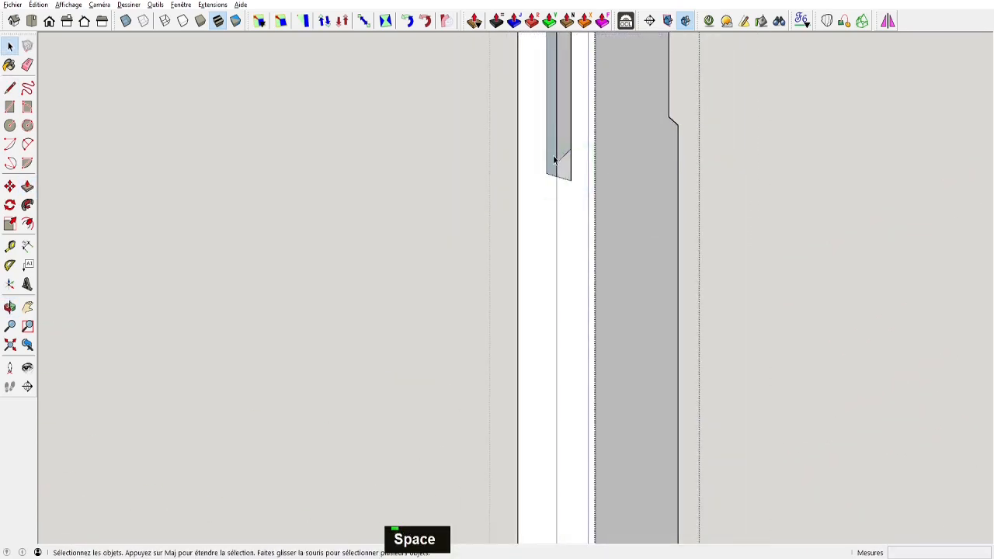
{"action": "key", "text": "e"}
{"action": "left_click", "coordinate": [556, 159]}
{"action": "scroll", "coordinate": [551, 150], "scroll_direction": "down", "scroll_amount": 3}
Check the overlap in the section drawing, and offset one half of the stile's meeting edge by 15 mm to form the rebate
{"action": "key", "text": "alt+Tab"}
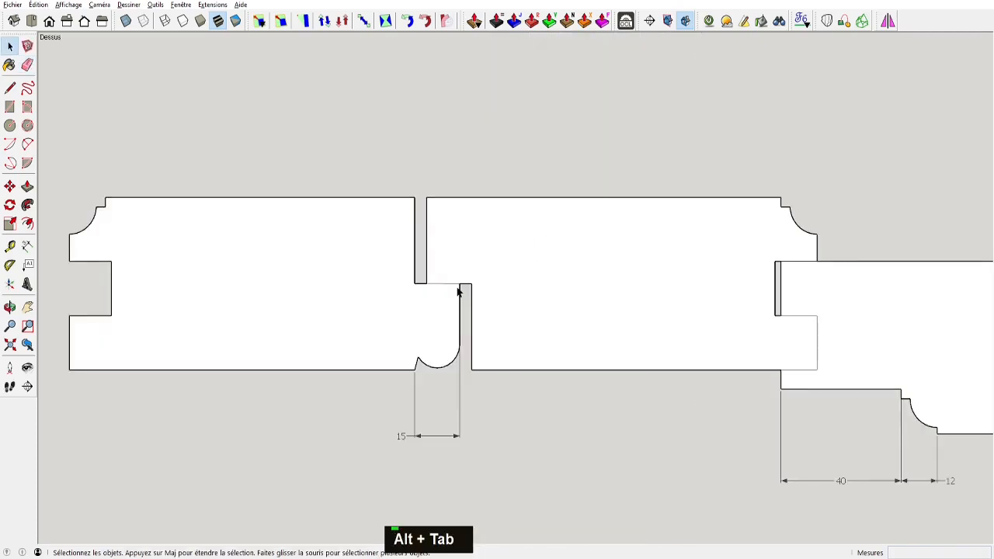
{"action": "key", "text": "t"}
{"action": "scroll", "coordinate": [466, 279], "scroll_direction": "up", "scroll_amount": 3}
{"action": "key", "text": "space"}
{"action": "scroll", "coordinate": [438, 303], "scroll_direction": "down", "scroll_amount": 3}
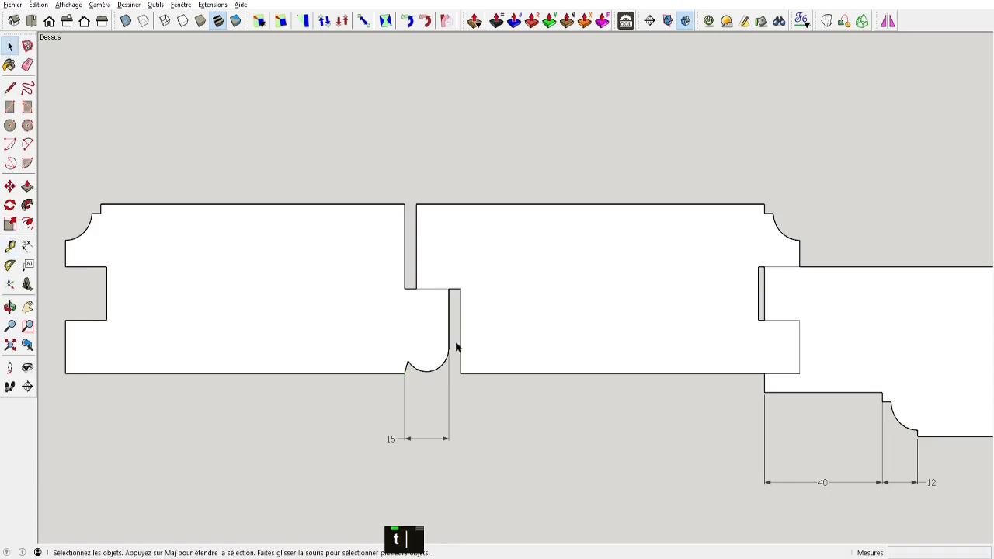
{"action": "key", "text": "alt+Tab"}
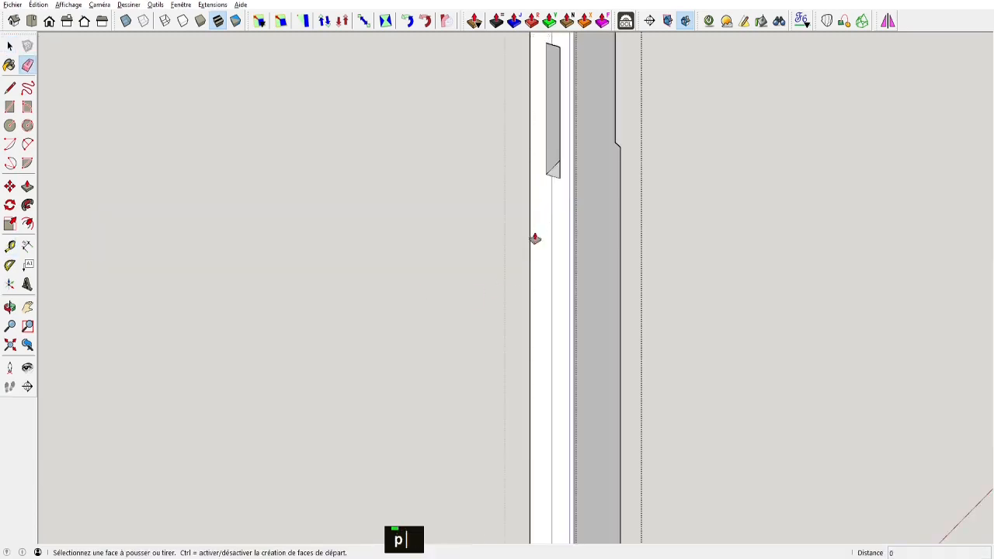
{"action": "left_click", "coordinate": [535, 238]}
{"action": "middle_click_drag", "start_coordinate": [530, 242], "coordinate": [517, 311], "text": "shift"}
{"action": "scroll", "coordinate": [546, 346], "scroll_direction": "down", "scroll_amount": 3, "text": "shift"}
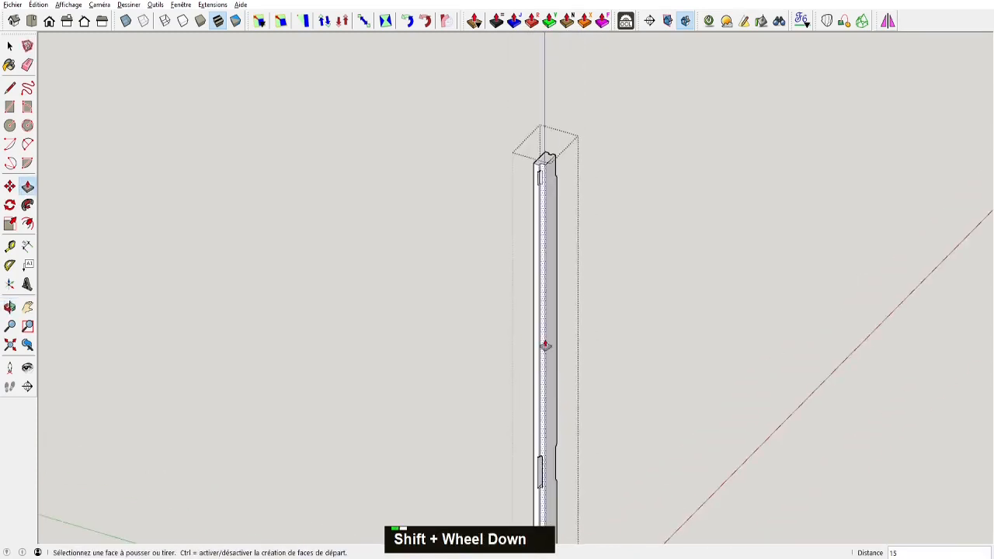
{"action": "scroll", "coordinate": [535, 151], "scroll_direction": "up", "scroll_amount": 3}
Erase the leftover edges where the new rebate crosses the stile's mortises
{"action": "key", "text": "e"}
{"action": "scroll", "coordinate": [536, 147], "scroll_direction": "up", "scroll_amount": 3}
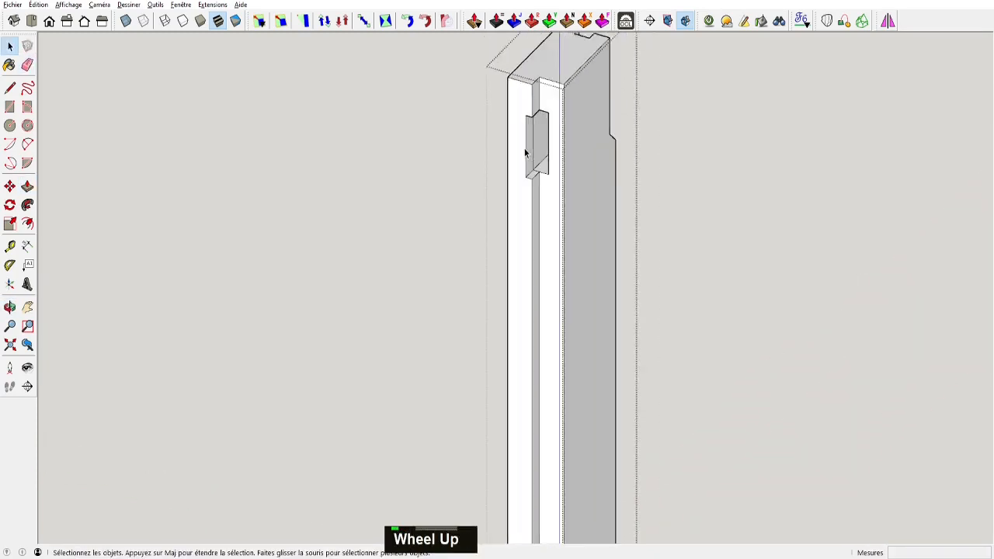
{"action": "mouse_move", "coordinate": [533, 145]}
{"action": "middle_mouse_down"}
{"action": "mouse_move", "coordinate": [572, 189]}
{"action": "mouse_move", "coordinate": [582, 433]}
{"action": "middle_mouse_up"}
{"action": "scroll", "coordinate": [577, 377], "scroll_direction": "down", "scroll_amount": 5}
{"action": "key", "text": "ctrl+shift+e"}
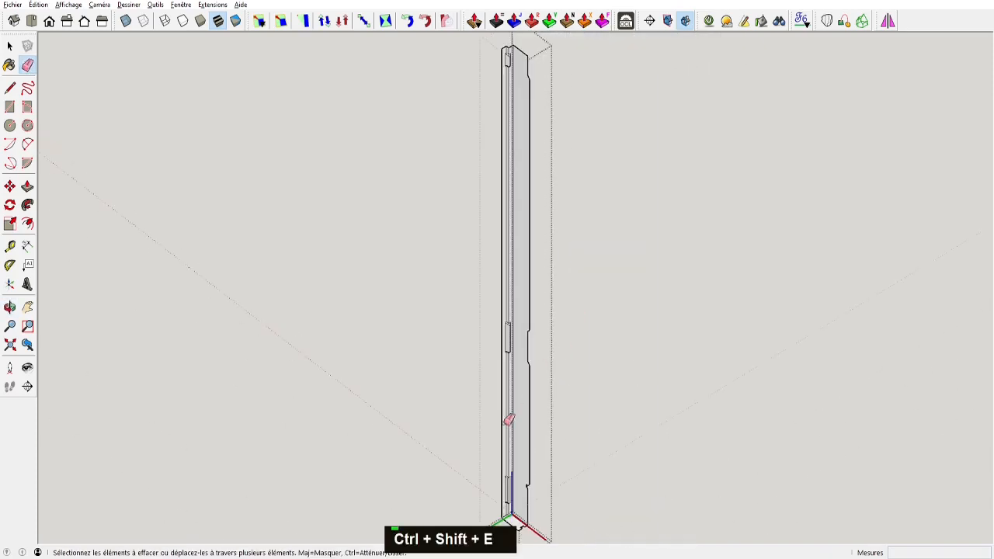
{"action": "scroll", "coordinate": [505, 474], "scroll_direction": "up", "scroll_amount": 6}
{"action": "key", "text": "space"}
{"action": "key", "text": "e"}
{"action": "scroll", "coordinate": [528, 326], "scroll_direction": "up", "scroll_amount": 2}
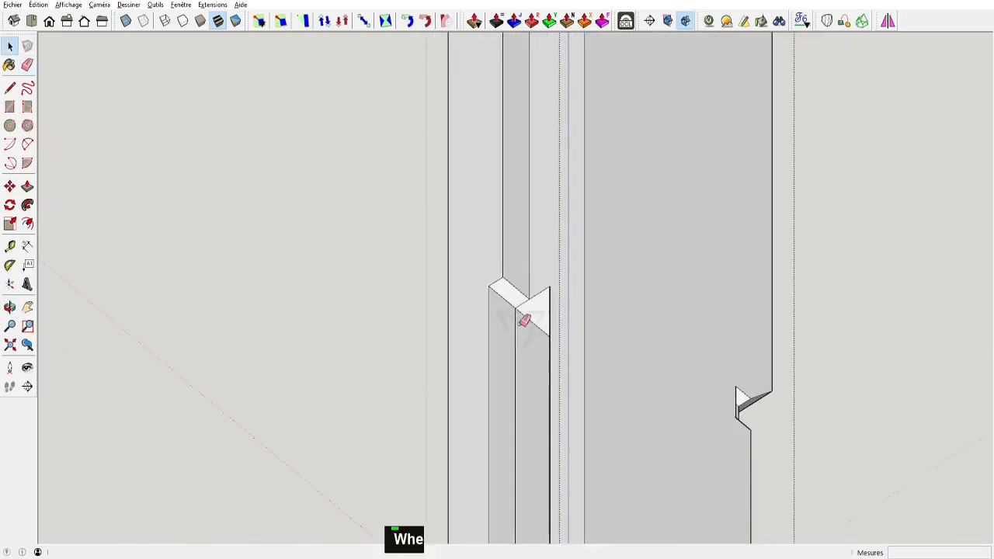
{"action": "middle_click_drag", "start_coordinate": [522, 389], "coordinate": [521, 333]}
{"action": "key", "text": "space"}
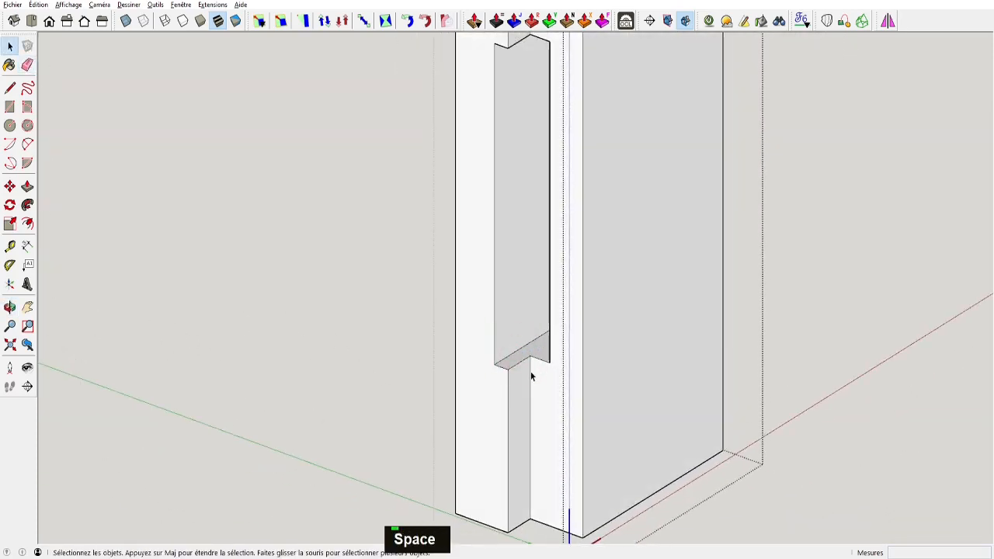
Leave the meeting stile and display the surrounding double door from the front
{"action": "key", "text": "u"}
{"action": "middle_click_drag", "start_coordinate": [578, 320], "coordinate": [733, 329]}
{"action": "double_click", "coordinate": [550, 247]}
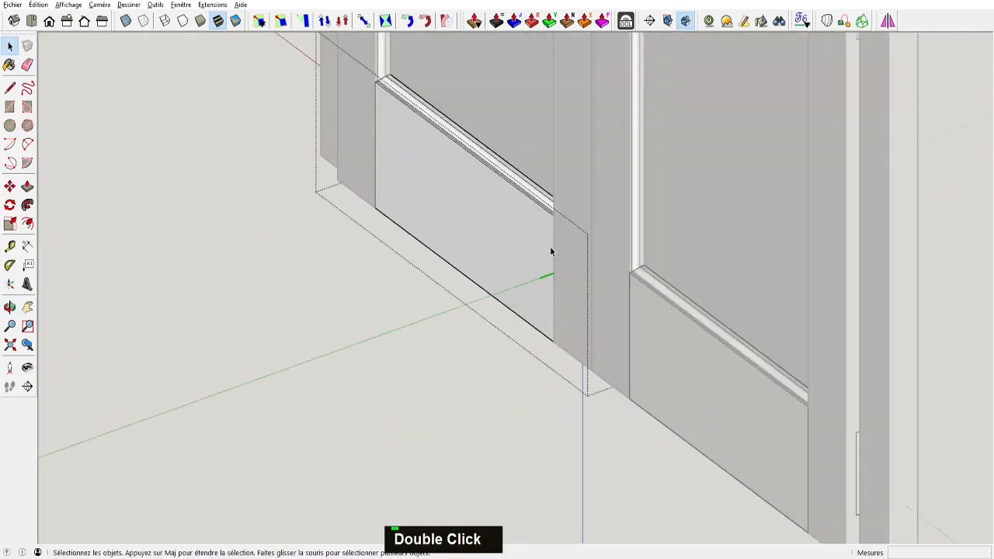
{"action": "key", "text": "u"}
{"action": "scroll", "coordinate": [557, 290], "scroll_direction": "down", "scroll_amount": 2}
{"action": "key", "text": "u"}
{"action": "middle_click_drag", "start_coordinate": [557, 292], "coordinate": [420, 341]}
Select the plinths and middle-rail mouldings of both leaves and hide them
{"action": "key", "text": "space"}
{"action": "left_click", "coordinate": [618, 363]}
{"action": "left_click", "coordinate": [403, 327], "text": "ctrl"}
{"action": "scroll", "coordinate": [402, 326], "scroll_direction": "down", "scroll_amount": 3, "text": "ctrl"}
{"action": "left_click", "coordinate": [482, 167], "text": "ctrl"}
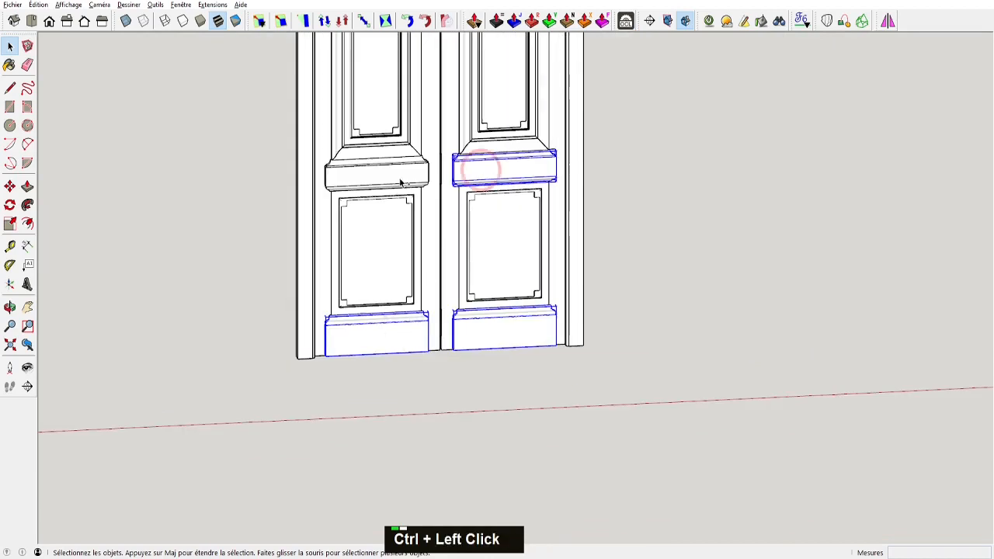
{"action": "left_click", "coordinate": [402, 182], "text": "ctrl"}
{"action": "key", "text": "ctrl+alt+m"}
Make the right leaf's middle, lower and top rails unique components
{"action": "right_click", "coordinate": [478, 173]}
{"action": "left_click", "coordinate": [515, 242]}
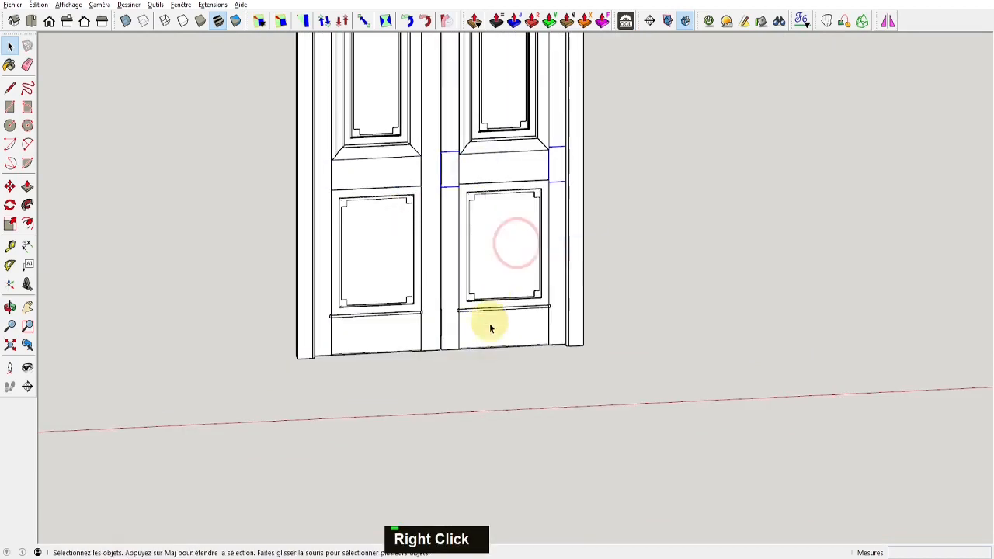
{"action": "right_click", "coordinate": [489, 324]}
{"action": "left_click", "coordinate": [524, 275]}
{"action": "scroll", "coordinate": [520, 276], "scroll_direction": "down", "scroll_amount": 3}
{"action": "middle_click_drag", "start_coordinate": [520, 276], "coordinate": [497, 433], "text": "shift"}
{"action": "scroll", "coordinate": [475, 233], "scroll_direction": "up", "scroll_amount": 3}
{"action": "right_click", "coordinate": [488, 160]}
{"action": "left_click", "coordinate": [516, 229]}
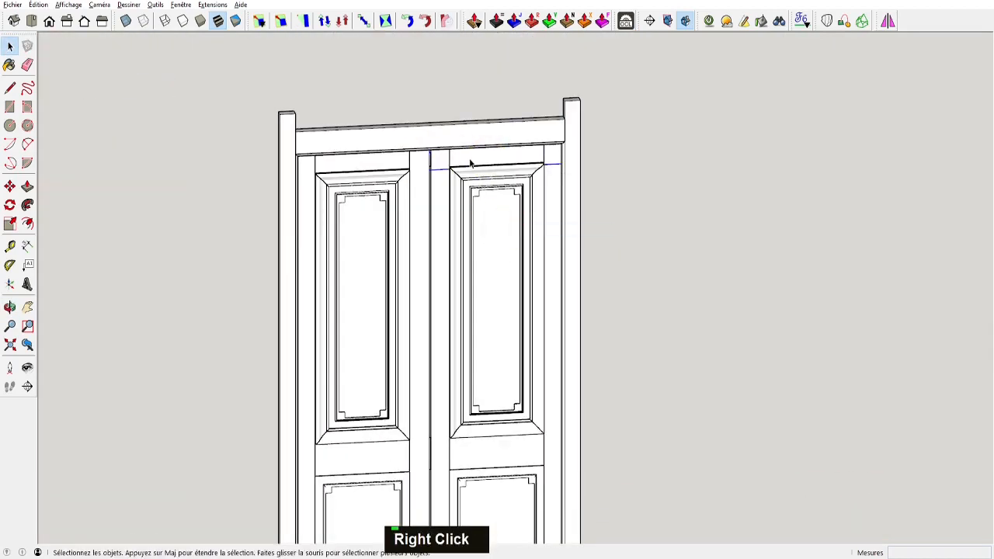
Open the right leaf's top rail for editing and isolate it to examine its tenon at the centre joint
{"action": "double_click", "coordinate": [471, 162]}
{"action": "scroll", "coordinate": [437, 163], "scroll_direction": "up", "scroll_amount": 4}
{"action": "left_click", "coordinate": [375, 53]}
{"action": "scroll", "coordinate": [395, 170], "scroll_direction": "up", "scroll_amount": 3}
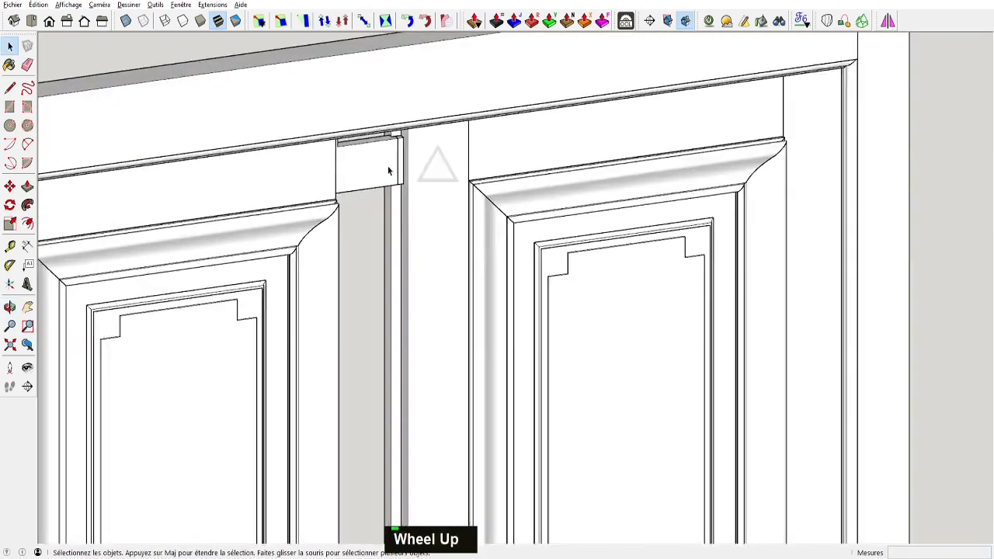
{"action": "scroll", "coordinate": [452, 149], "scroll_direction": "up", "scroll_amount": 3}
{"action": "double_click", "coordinate": [406, 136]}
{"action": "scroll", "coordinate": [404, 135], "scroll_direction": "up", "scroll_amount": 2}
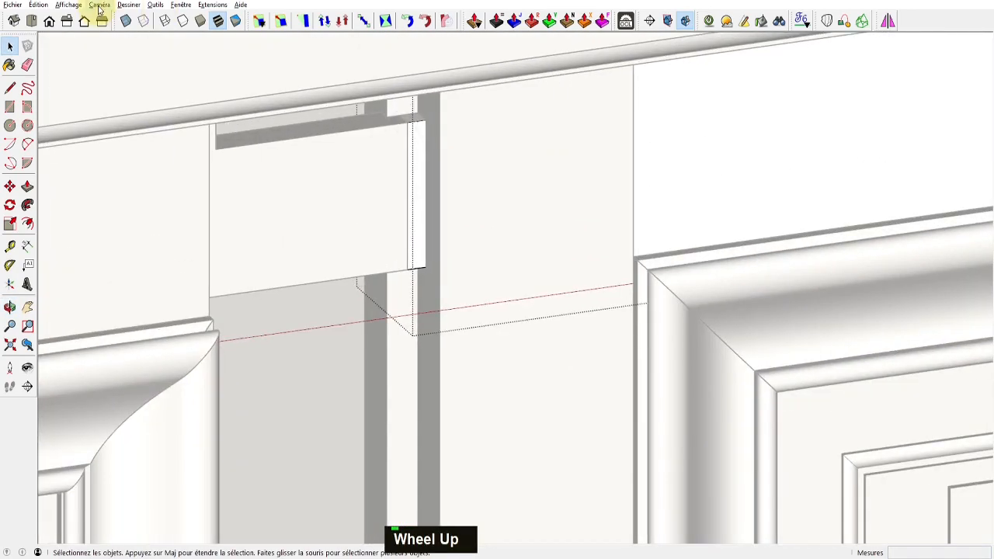
{"action": "scroll", "coordinate": [460, 183], "scroll_direction": "down", "scroll_amount": 3}
{"action": "key", "text": "space"}
{"action": "left_click", "coordinate": [547, 167]}
{"action": "key", "text": "u"}
{"action": "key", "text": "u"}
{"action": "key", "text": "u"}
{"action": "key", "text": "u"}
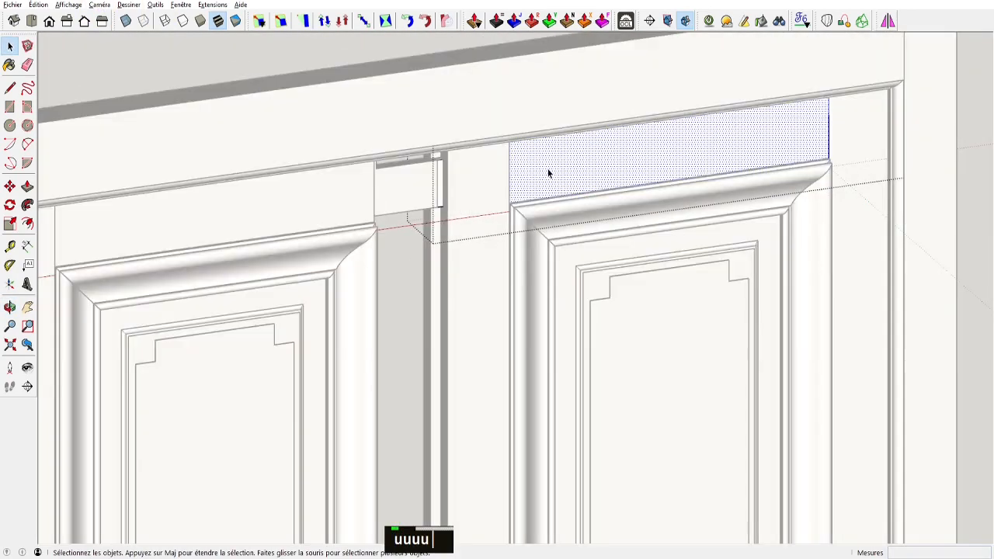
{"action": "scroll", "coordinate": [424, 168], "scroll_direction": "up", "scroll_amount": 4}
{"action": "key", "text": "u"}
{"action": "key", "text": "p"}
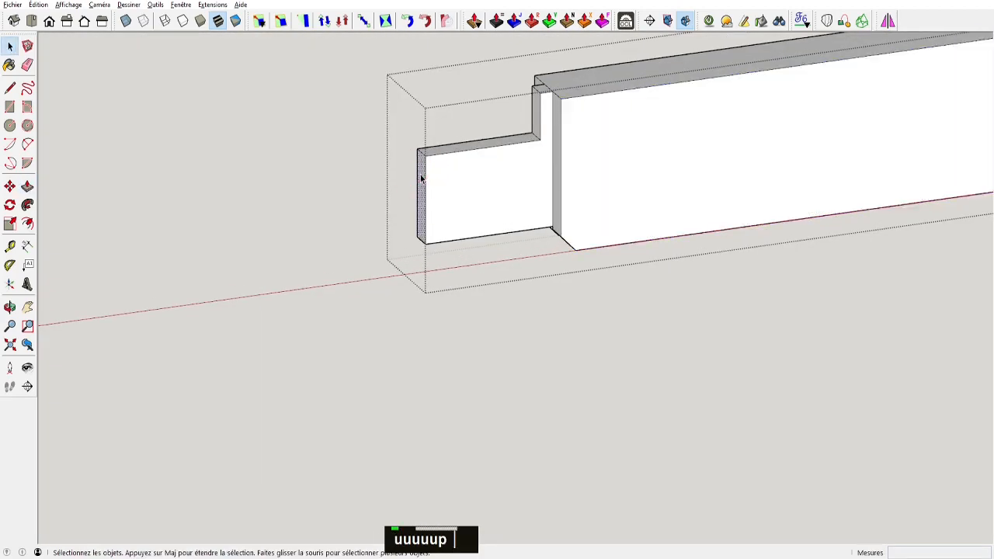
{"action": "key", "text": "p"}
{"action": "key", "text": "u"}
Draw a vertical line about 66 mm long on the top rail's tenon end, aligned with the meeting stile's rebate shoulder
{"action": "scroll", "coordinate": [414, 154], "scroll_direction": "up", "scroll_amount": 5}
{"action": "key", "text": "l"}
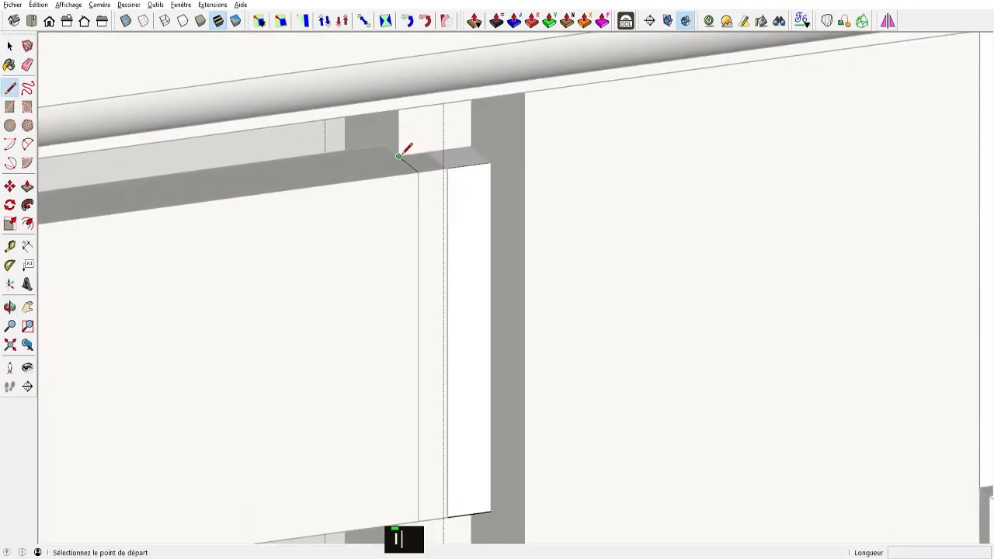
{"action": "left_click", "coordinate": [401, 152]}
{"action": "scroll", "coordinate": [403, 233], "scroll_direction": "down", "scroll_amount": 3}
{"action": "middle_click_drag", "start_coordinate": [404, 256], "coordinate": [432, 78], "text": "shift"}
{"action": "key", "text": "u"}
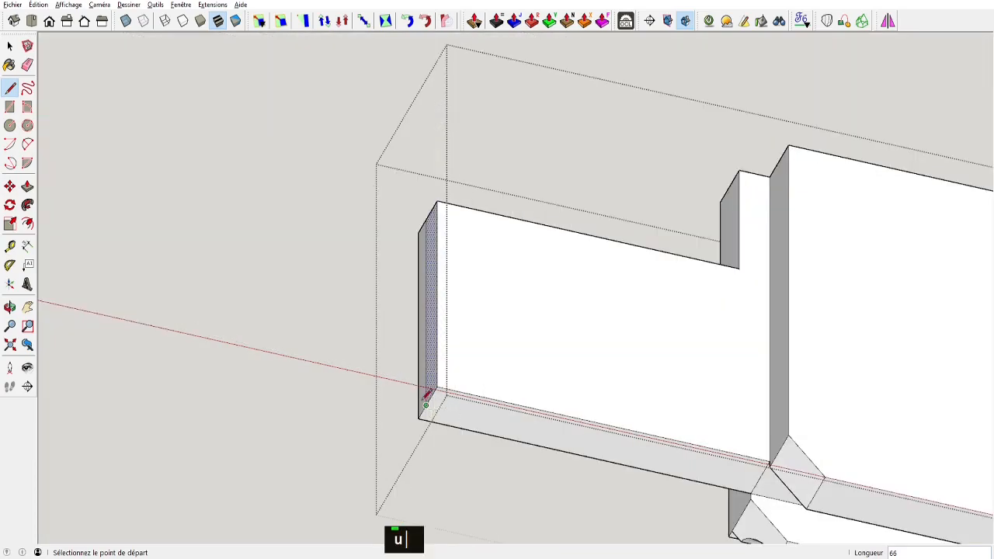
Push the divided tenon end of the top rail back to match the meeting stile's rebate
{"action": "key", "text": "p"}
{"action": "left_click", "coordinate": [431, 359]}
{"action": "key", "text": "u"}
{"action": "left_click", "coordinate": [499, 230]}
Open the right leaf's middle rail and divide its tenon end with a vertical line at the stile's rebate shoulder
{"action": "scroll", "coordinate": [475, 454], "scroll_direction": "down", "scroll_amount": 5}
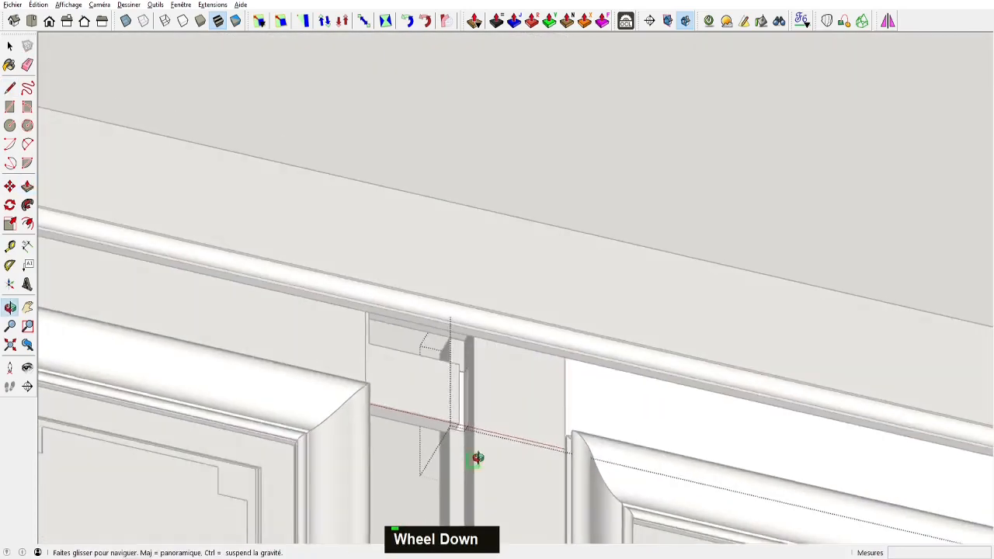
{"action": "middle_click_drag", "start_coordinate": [477, 459], "coordinate": [428, 156], "text": "shift"}
{"action": "scroll", "coordinate": [427, 171], "scroll_direction": "down", "scroll_amount": 5, "text": "shift"}
{"action": "scroll", "coordinate": [420, 497], "scroll_direction": "up", "scroll_amount": 5}
{"action": "key", "text": "space"}
{"action": "triple_click", "coordinate": [520, 335]}
{"action": "scroll", "coordinate": [432, 320], "scroll_direction": "up", "scroll_amount": 3}
{"action": "scroll", "coordinate": [433, 307], "scroll_direction": "down", "scroll_amount": 2}
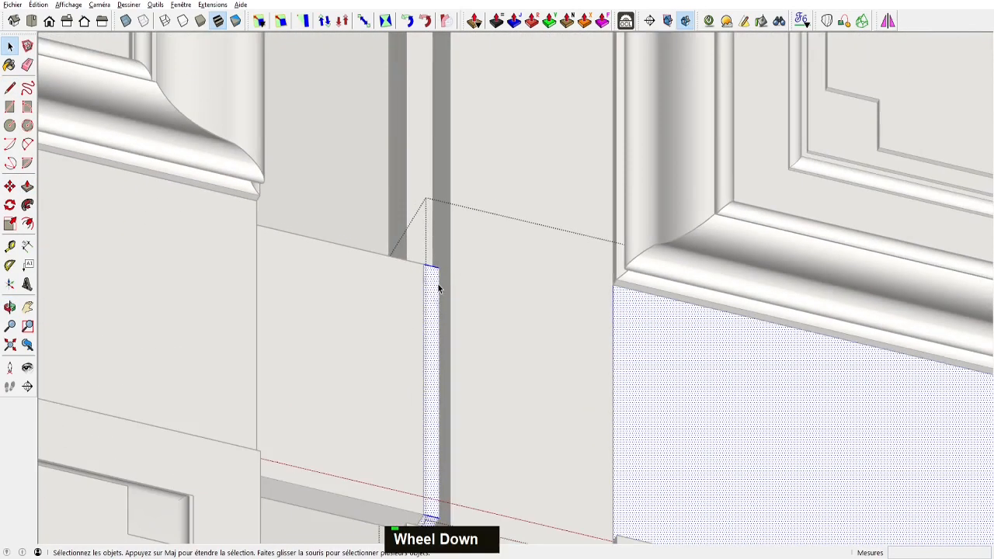
{"action": "key", "text": "l"}
{"action": "left_click", "coordinate": [439, 516]}
Push the two parts of the middle rail's tenon end to fit the stepped edge of the meeting stile
{"action": "key", "text": "p"}
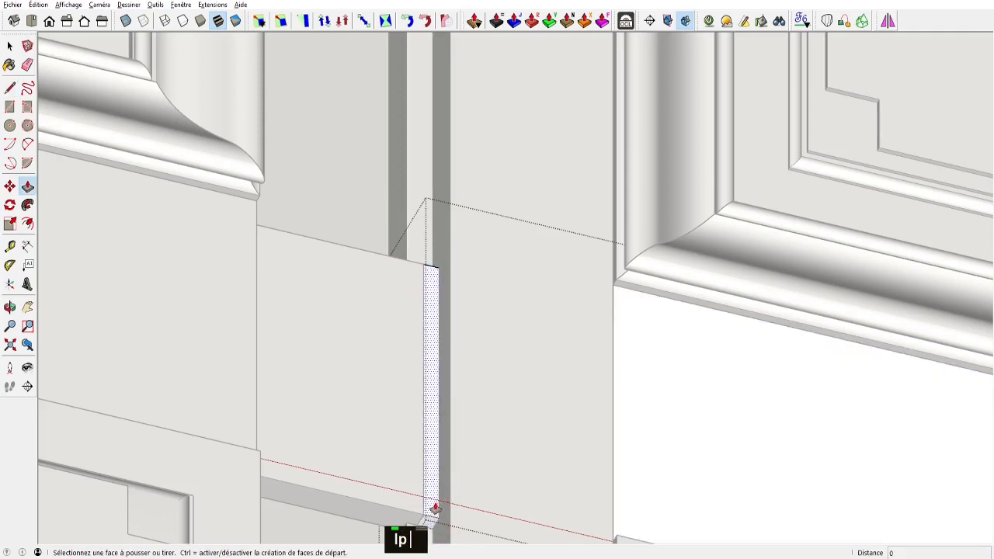
{"action": "key", "text": "u"}
{"action": "left_click", "coordinate": [413, 327]}
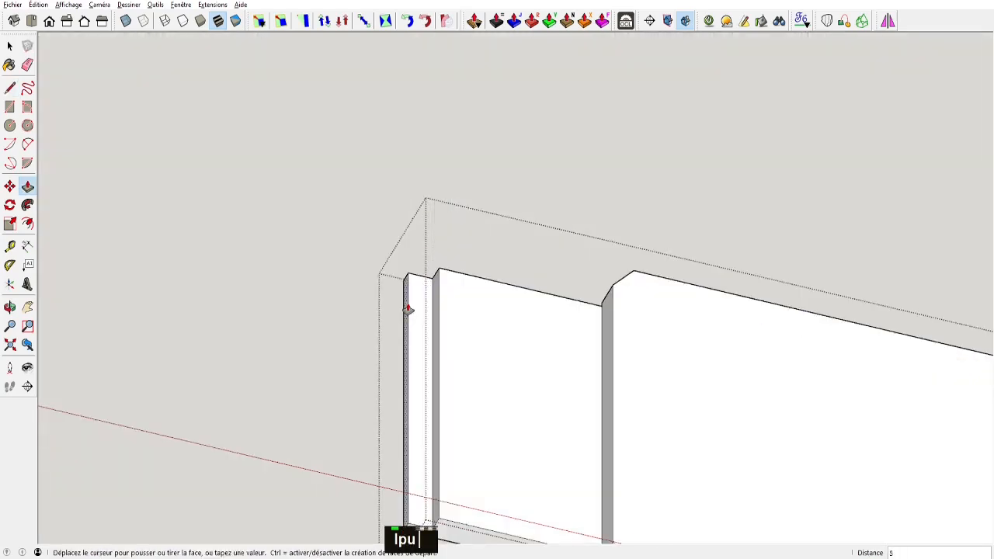
{"action": "key", "text": "u"}
{"action": "left_click", "coordinate": [404, 238]}
{"action": "key", "text": "u"}
Open the right leaf's lower rail and split its tenon end with a vertical line at the rebate shoulder
{"action": "scroll", "coordinate": [409, 334], "scroll_direction": "down", "scroll_amount": 5}
{"action": "key", "text": "space"}
{"action": "left_click", "coordinate": [428, 300]}
{"action": "scroll", "coordinate": [423, 218], "scroll_direction": "up", "scroll_amount": 5}
{"action": "double_click", "coordinate": [485, 324]}
{"action": "scroll", "coordinate": [427, 325], "scroll_direction": "up", "scroll_amount": 3}
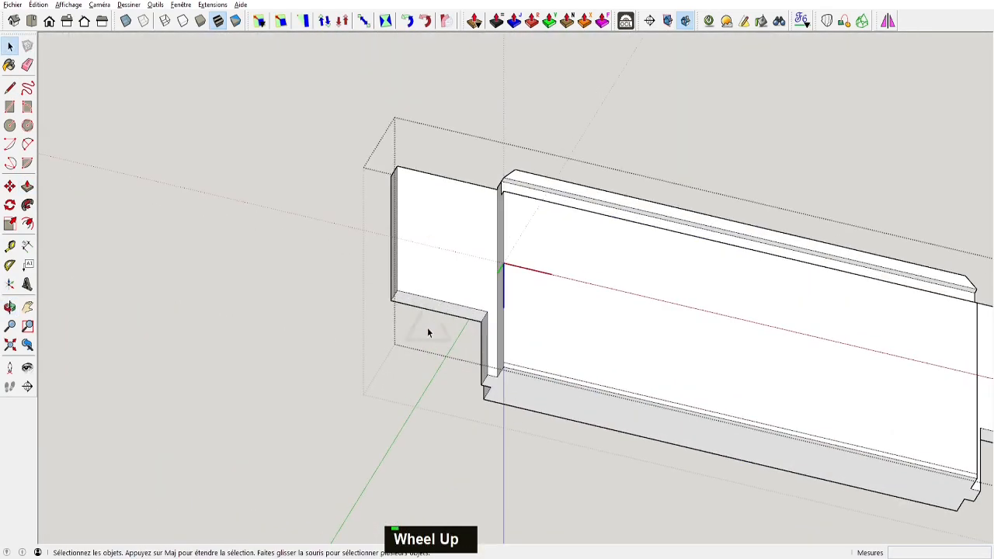
{"action": "key", "text": "l"}
{"action": "key", "text": "u"}
{"action": "left_click", "coordinate": [405, 293]}
{"action": "left_click", "coordinate": [405, 168]}
Push the two parts of the lower rail's tenon end to follow the meeting stile's rebate
{"action": "key", "text": "p"}
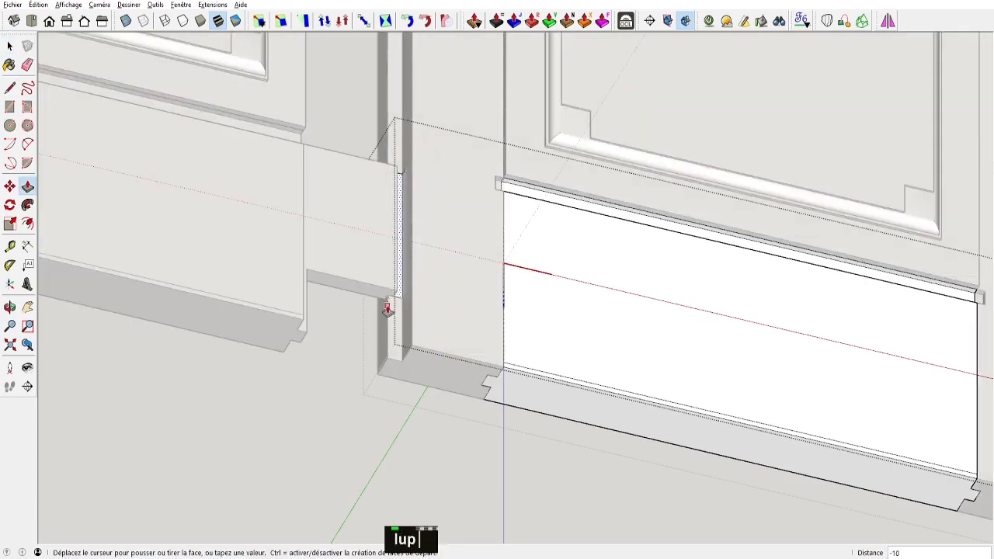
{"action": "key", "text": "u"}
{"action": "left_click", "coordinate": [393, 280]}
{"action": "key", "text": "u"}
{"action": "key", "text": "u"}
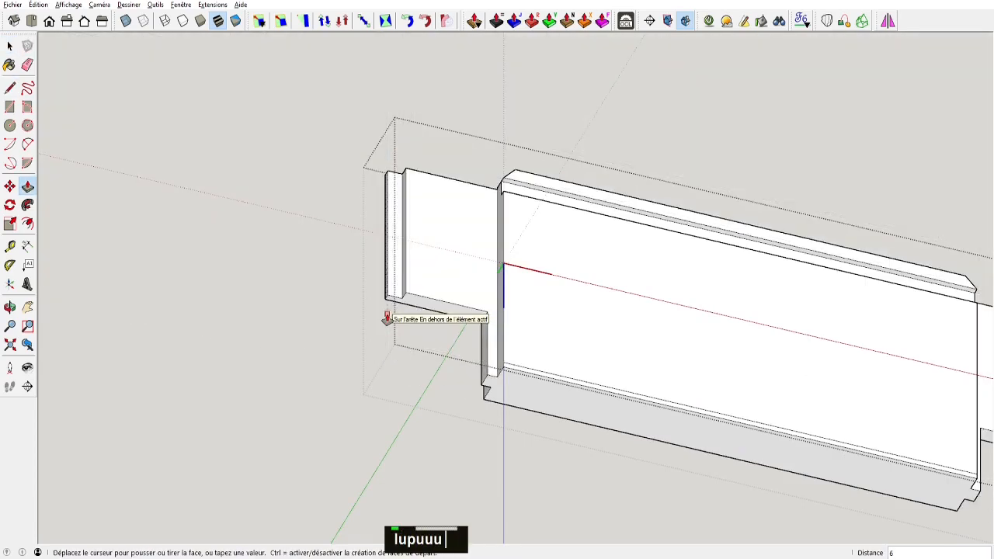
{"action": "key", "text": "u"}
{"action": "left_click", "coordinate": [387, 319]}
Leave the lower rail and unhide all the hidden stiles, plinths and mouldings of the double door
{"action": "key", "text": "space"}
{"action": "scroll", "coordinate": [364, 385], "scroll_direction": "down", "scroll_amount": 4}
{"action": "middle_click_drag", "start_coordinate": [364, 385], "coordinate": [403, 397]}
{"action": "key", "text": "space"}
{"action": "left_click", "coordinate": [402, 398]}
{"action": "middle_click_drag", "start_coordinate": [479, 345], "coordinate": [482, 358]}
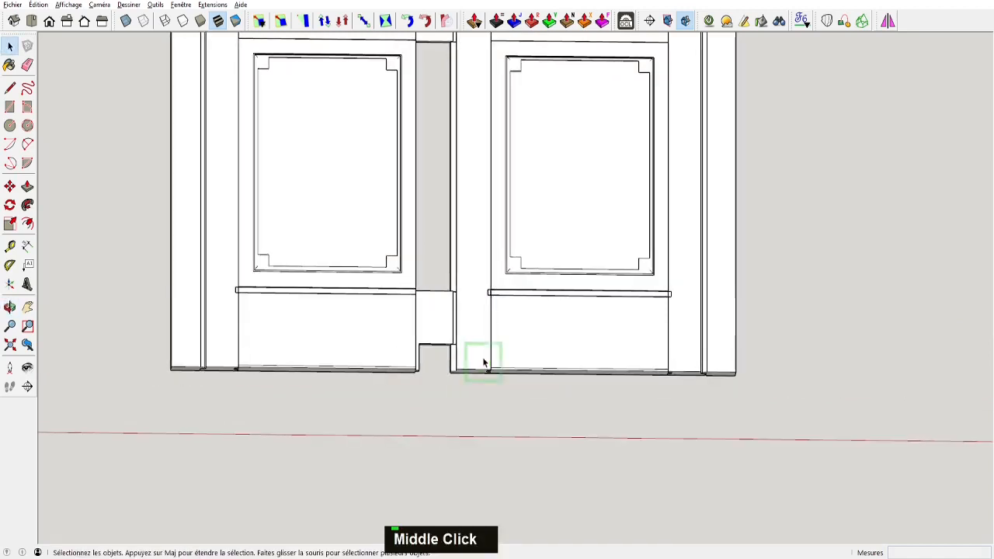
{"action": "left_click", "coordinate": [480, 349]}
{"action": "key", "text": "alt+r"}
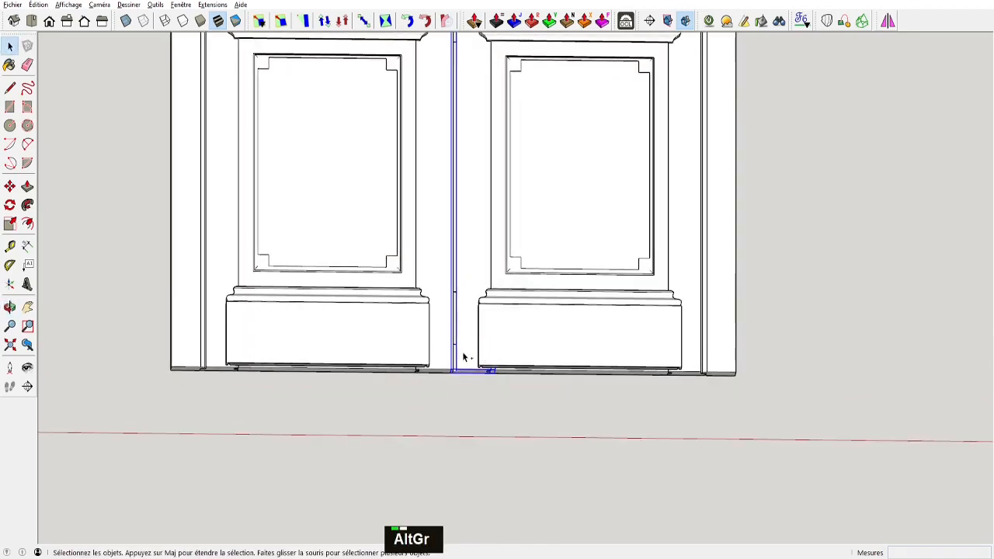
Hide the right meeting stile briefly to inspect the stepped tenons, and show it again
{"action": "key", "text": "ctrl+alt+m"}
{"action": "scroll", "coordinate": [524, 355], "scroll_direction": "up", "scroll_amount": 6}
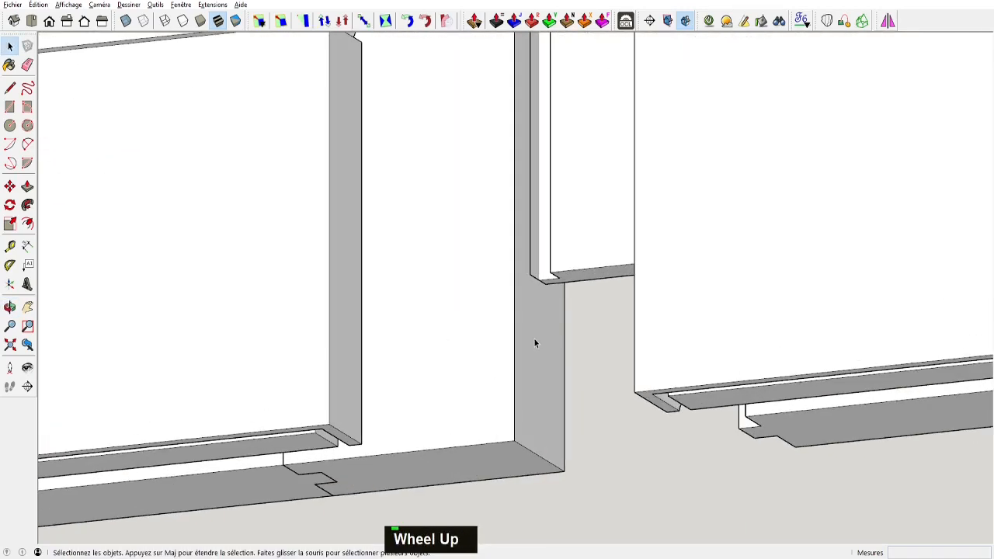
{"action": "scroll", "coordinate": [535, 339], "scroll_direction": "down", "scroll_amount": 5}
{"action": "key", "text": "alt+r"}
{"action": "scroll", "coordinate": [531, 271], "scroll_direction": "up", "scroll_amount": 5}
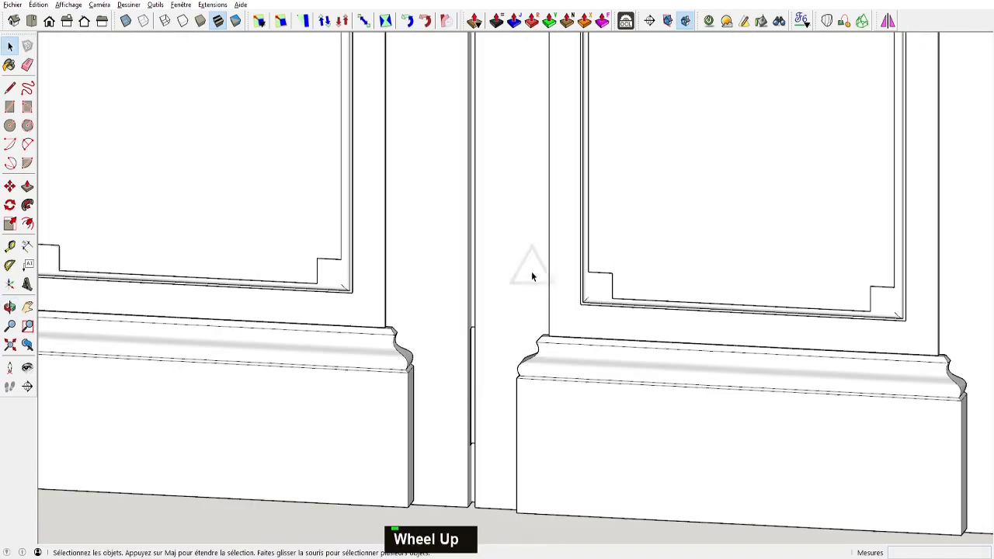
Measure the width of the right leaf's meeting stile beside the lower panel
{"action": "middle_click_drag", "start_coordinate": [476, 259], "coordinate": [486, 237]}
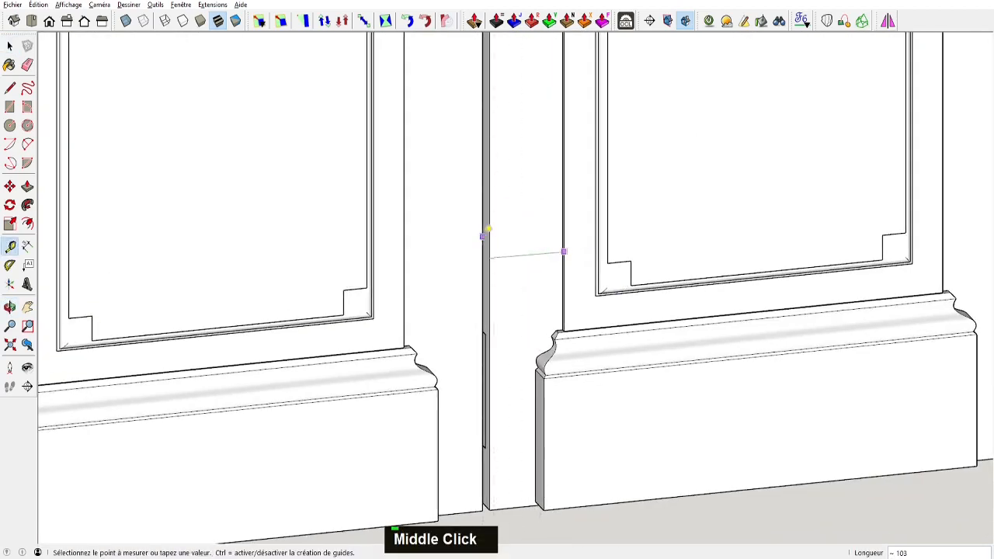
{"action": "key", "text": "space"}
{"action": "scroll", "coordinate": [535, 250], "scroll_direction": "up", "scroll_amount": 4}
{"action": "scroll", "coordinate": [476, 230], "scroll_direction": "up", "scroll_amount": 2}
{"action": "scroll", "coordinate": [443, 288], "scroll_direction": "down", "scroll_amount": 3}
{"action": "key", "text": "space"}
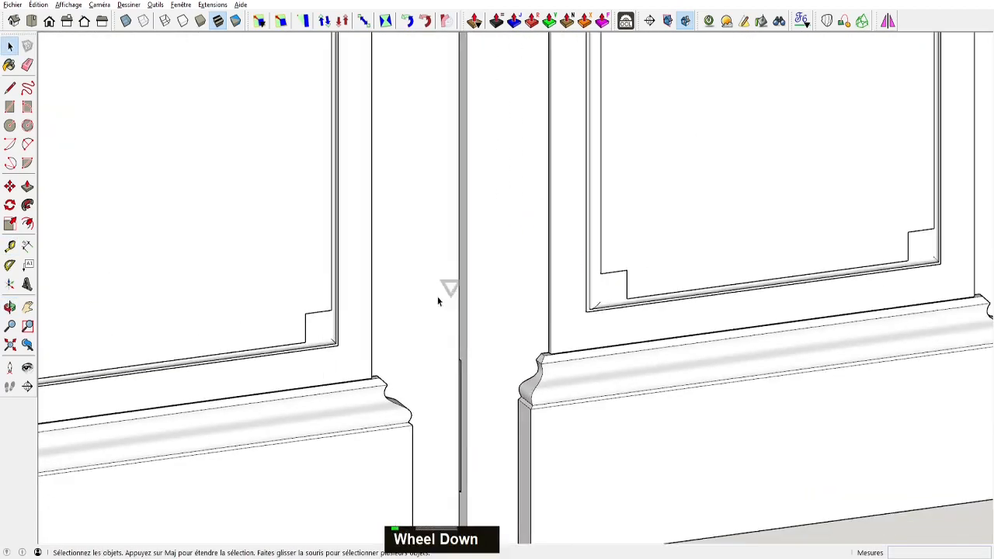
Open the left leaf's meeting stile and place a vertical guide on its front face near the joint edge
{"action": "middle_click_drag", "start_coordinate": [368, 296], "coordinate": [241, 280]}
{"action": "key", "text": "t"}
{"action": "scroll", "coordinate": [324, 266], "scroll_direction": "up", "scroll_amount": 2}
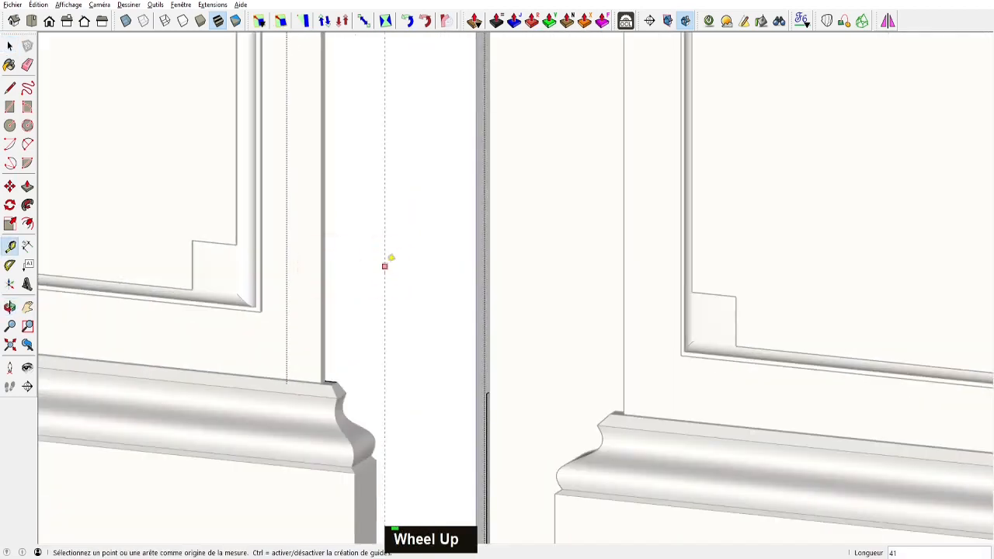
{"action": "scroll", "coordinate": [487, 337], "scroll_direction": "down", "scroll_amount": 2}
{"action": "scroll", "coordinate": [459, 354], "scroll_direction": "up", "scroll_amount": 4}
{"action": "left_click", "coordinate": [504, 325]}
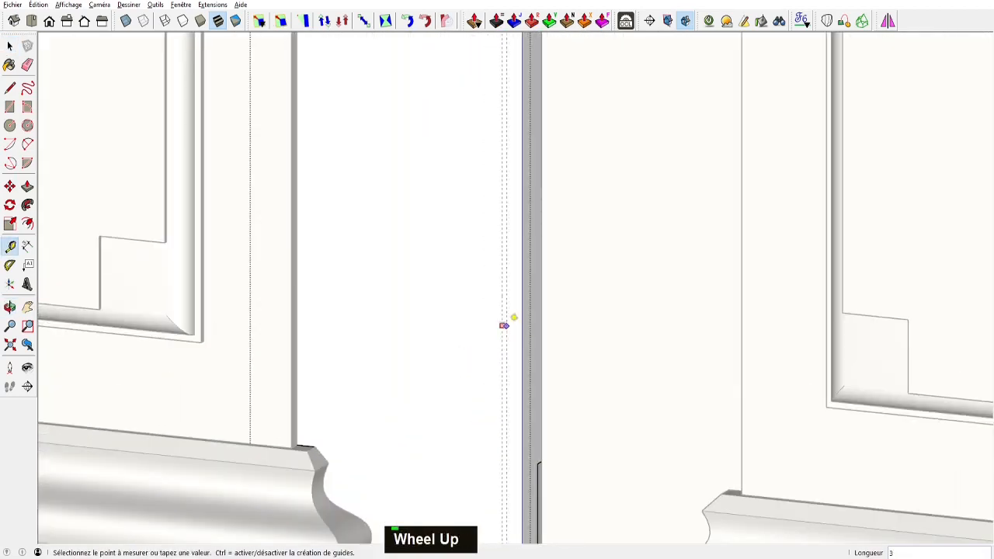
Switch to the section drawing to check the bead and rebate dimensions at the centre joint, and return to the door model
{"action": "key", "text": "alt+Tab"}
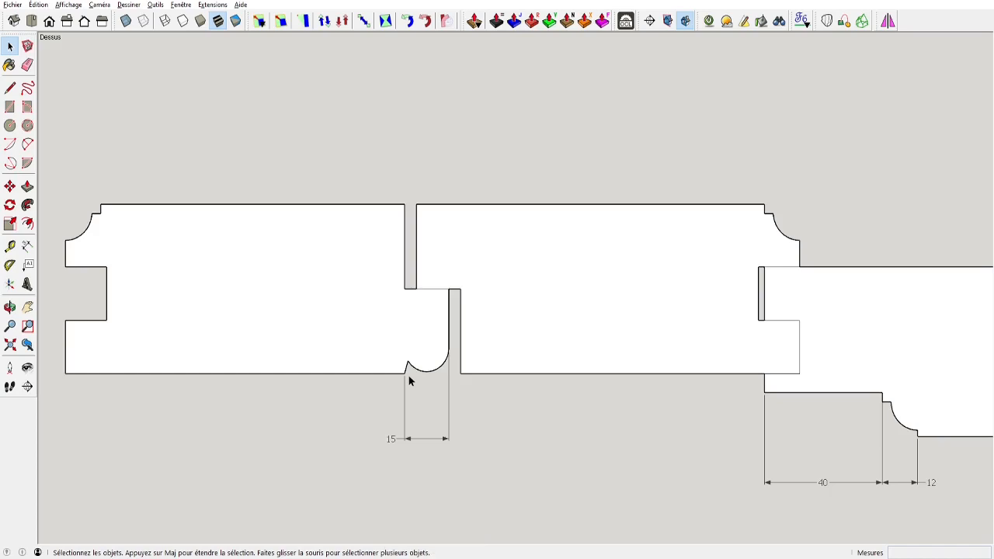
{"action": "scroll", "coordinate": [424, 381], "scroll_direction": "down", "scroll_amount": 1}
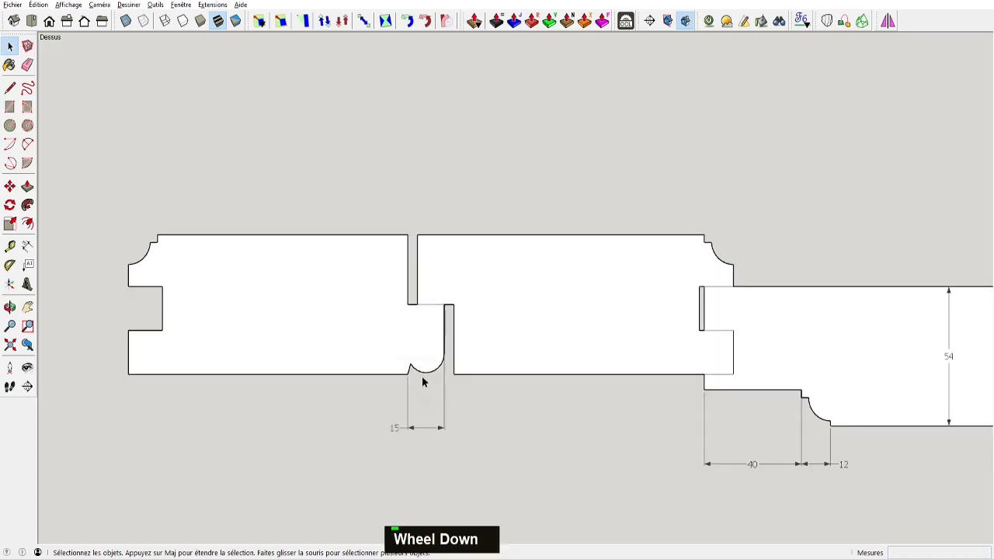
{"action": "key", "text": "alt+Tab"}
Leave the stile and hide the frame's head rail above the two leaves
{"action": "scroll", "coordinate": [433, 377], "scroll_direction": "down", "scroll_amount": 3}
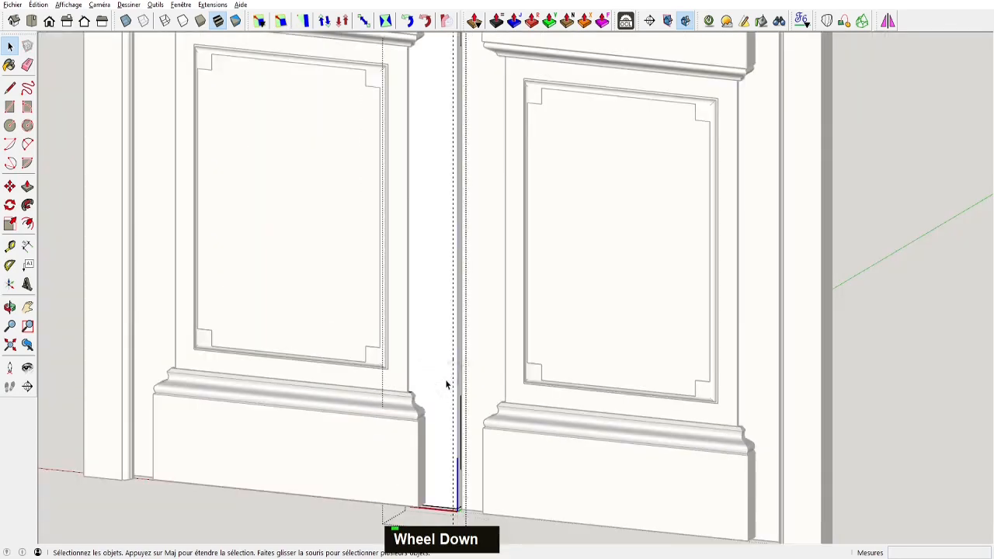
{"action": "middle_click_drag", "start_coordinate": [444, 384], "coordinate": [471, 295], "text": "shift"}
{"action": "right_click", "coordinate": [489, 188]}
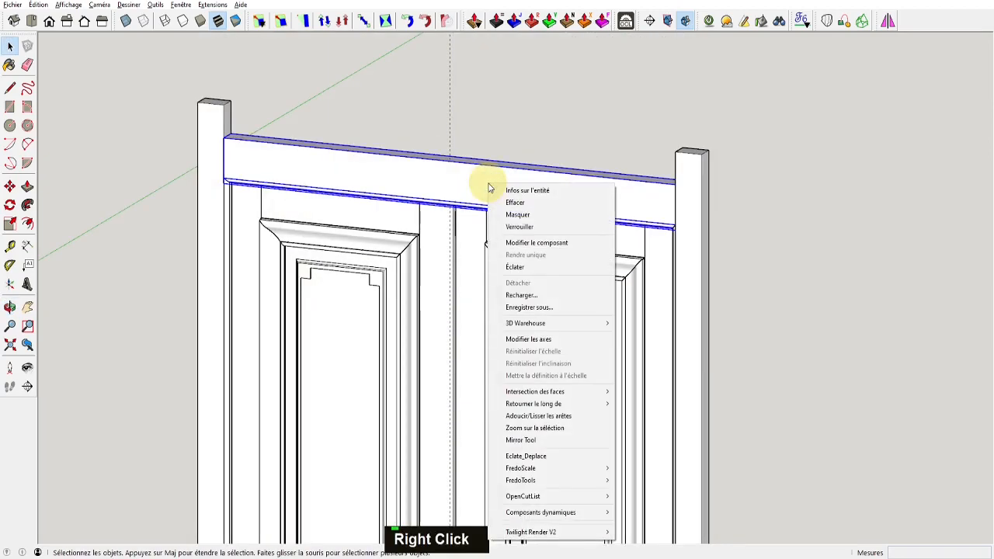
{"action": "left_click", "coordinate": [518, 216]}
Open the left meeting stile and draw a full-height line down its joint edge to separate the front lip from the rebate
{"action": "scroll", "coordinate": [455, 208], "scroll_direction": "up", "scroll_amount": 3}
{"action": "middle_click_drag", "start_coordinate": [455, 209], "coordinate": [433, 191]}
{"action": "scroll", "coordinate": [458, 236], "scroll_direction": "up", "scroll_amount": 5}
{"action": "key", "text": "space"}
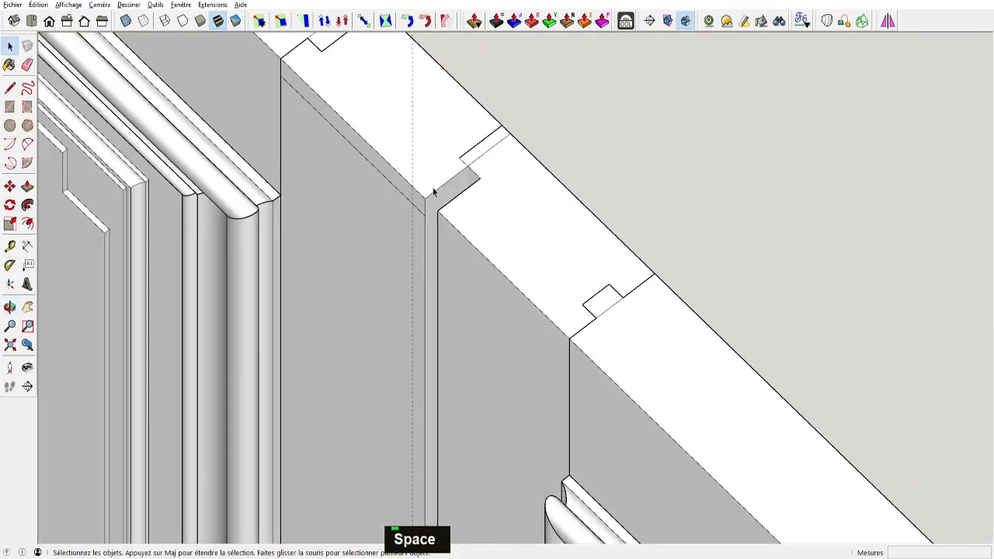
{"action": "double_click", "coordinate": [432, 191]}
{"action": "middle_click", "coordinate": [466, 180]}
{"action": "key", "text": "l"}
{"action": "left_click", "coordinate": [453, 283]}
{"action": "scroll", "coordinate": [479, 310], "scroll_direction": "down", "scroll_amount": 2}
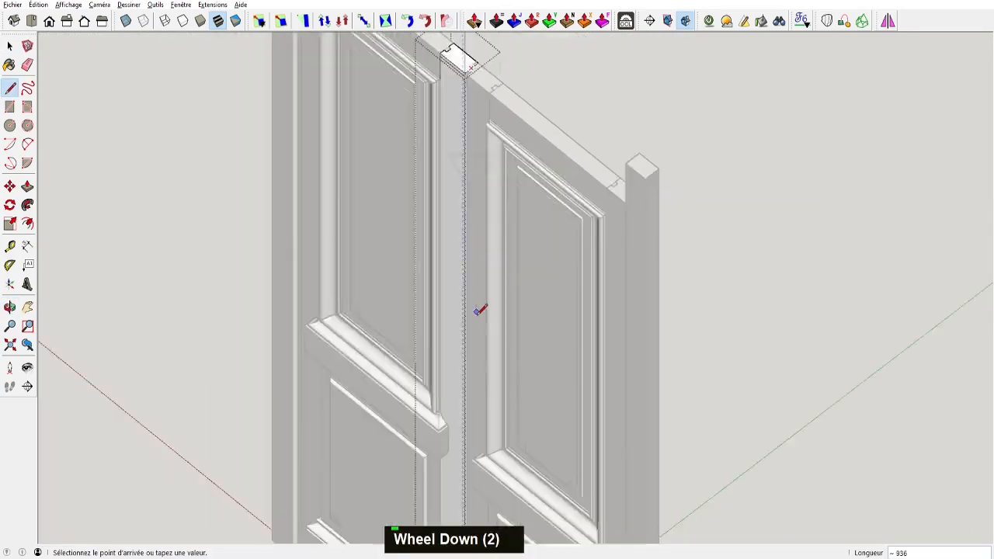
{"action": "middle_click_drag", "start_coordinate": [477, 313], "coordinate": [464, 368]}
{"action": "scroll", "coordinate": [501, 256], "scroll_direction": "up", "scroll_amount": 4}
{"action": "left_click", "coordinate": [510, 253]}
{"action": "scroll", "coordinate": [465, 368], "scroll_direction": "down", "scroll_amount": 3}
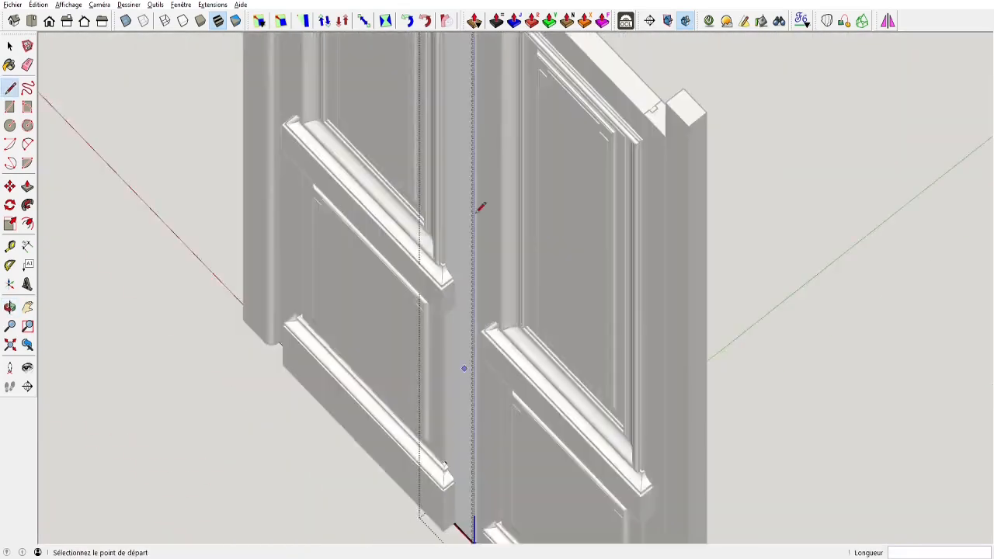
Push/Pull the front strip of the left meeting stile's joint edge outward by 6 mm
{"action": "middle_click_drag", "start_coordinate": [477, 212], "coordinate": [480, 286]}
{"action": "scroll", "coordinate": [480, 288], "scroll_direction": "up", "scroll_amount": 6}
{"action": "key", "text": "p"}
{"action": "key", "text": "space"}
{"action": "key", "text": "n"}
{"action": "key", "text": "comma"}
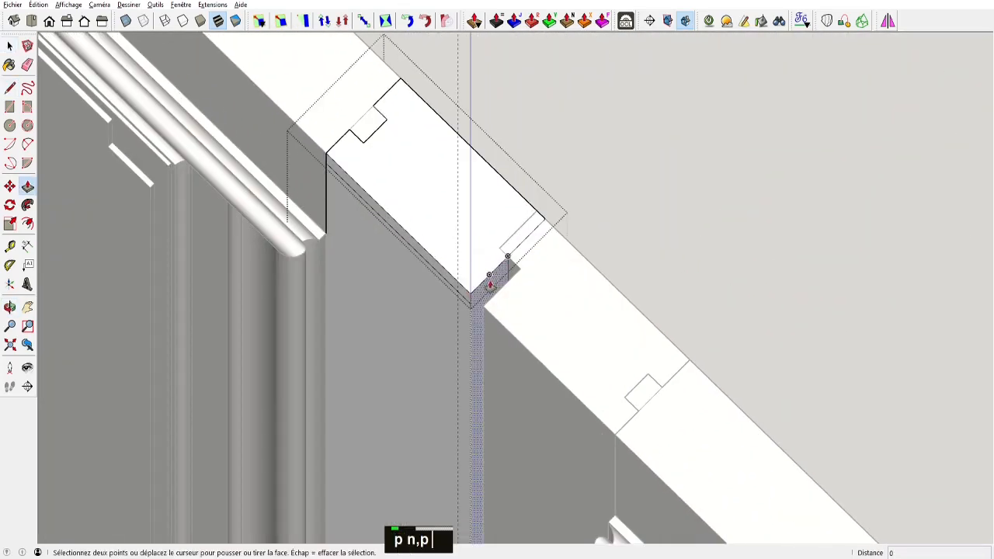
{"action": "left_click", "coordinate": [490, 284]}
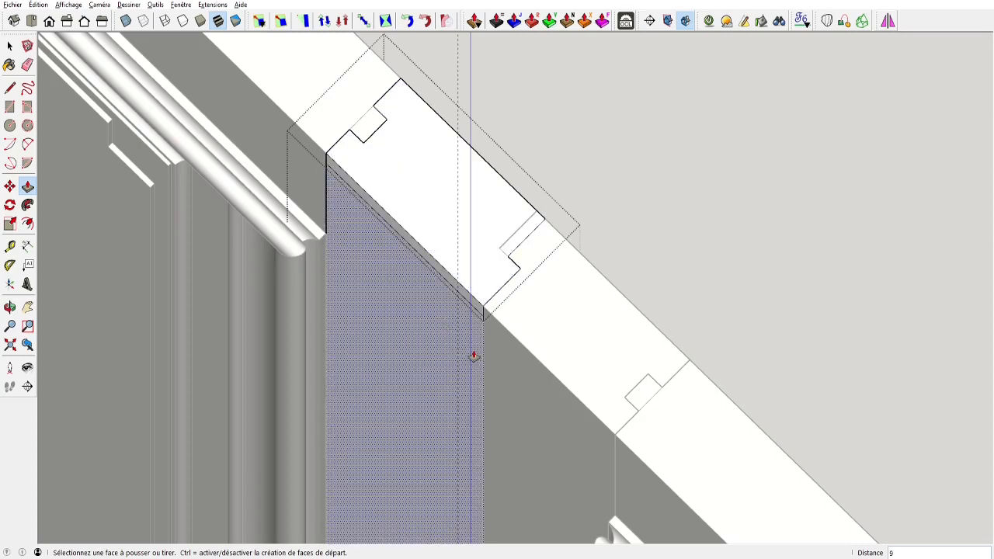
{"action": "type", "text": "6"}
{"action": "key", "text": "Return"}
Push the rear strip of the left stile's joint edge back to form the rebate, applying a 2 mm offset
{"action": "middle_click_drag", "start_coordinate": [501, 282], "coordinate": [459, 272]}
{"action": "key", "text": "u"}
{"action": "left_click", "coordinate": [518, 250]}
{"action": "key", "text": "u"}
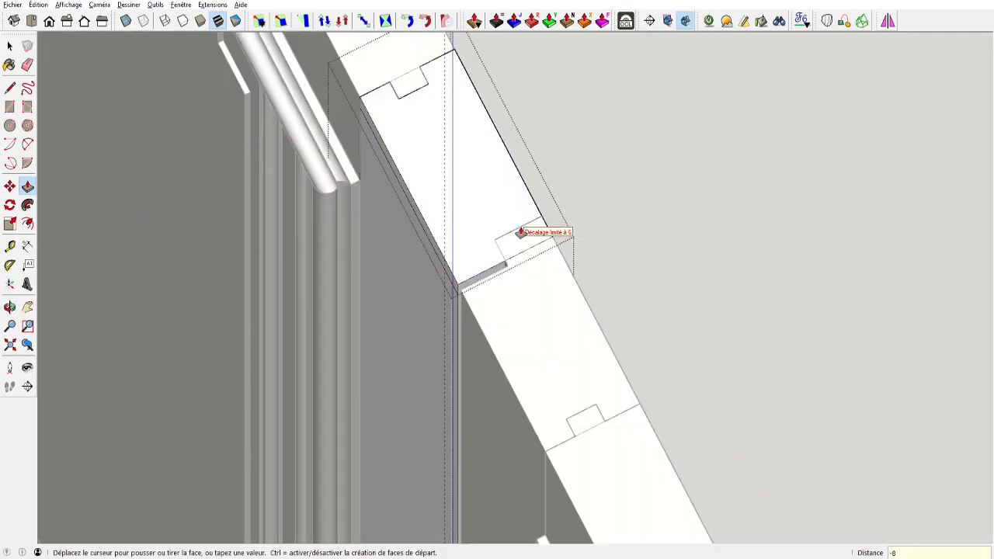
{"action": "left_click", "coordinate": [521, 233]}
{"action": "key", "text": "u"}
{"action": "left_click", "coordinate": [530, 260]}
{"action": "key", "text": "u"}
{"action": "key", "text": "u"}
{"action": "middle_click_drag", "start_coordinate": [508, 230], "coordinate": [542, 246]}
{"action": "type", "text": "2"}
{"action": "key", "text": "Return"}
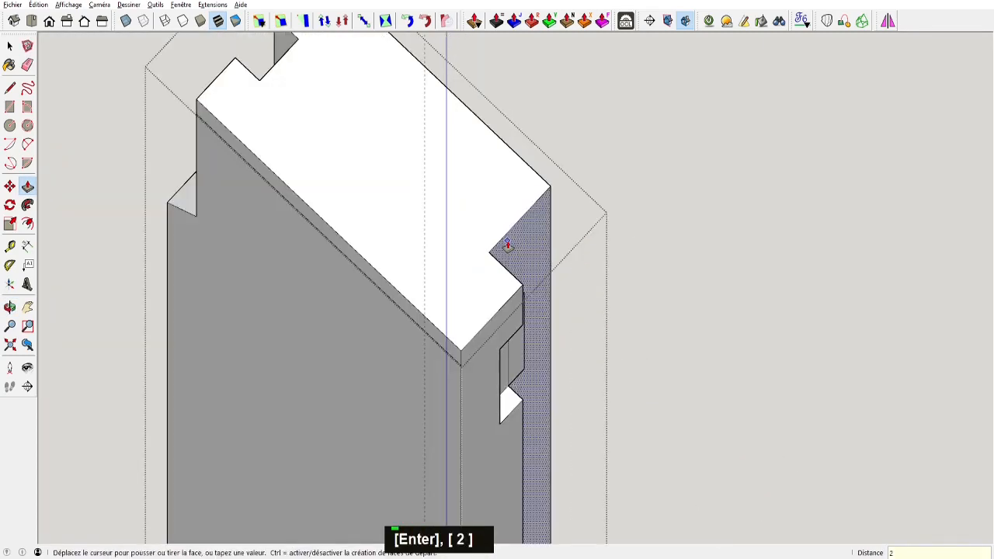
{"action": "key", "text": "space"}
{"action": "left_click", "coordinate": [568, 138]}
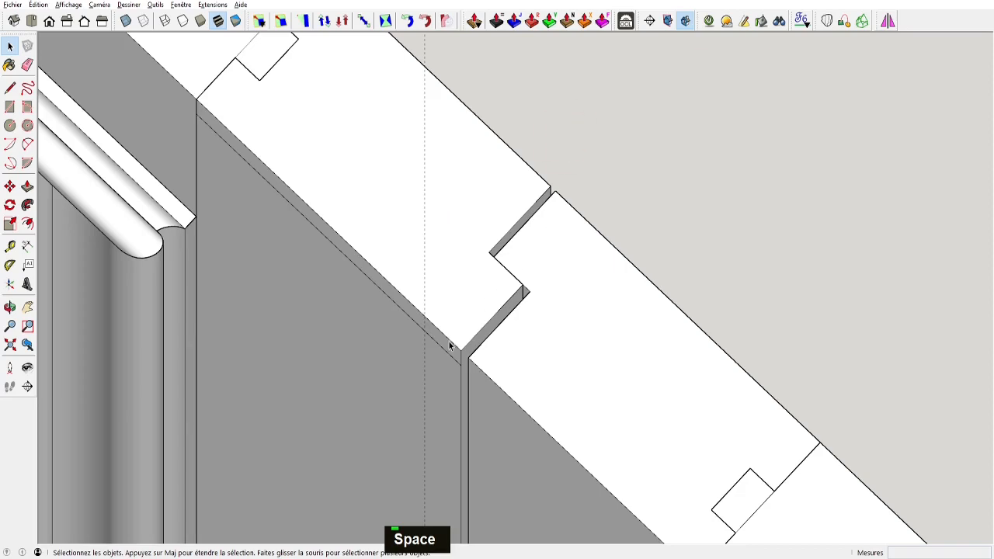
Open the left meeting stile and erase the stray horizontal edge across its front face near the upper end
{"action": "left_click", "coordinate": [337, 313]}
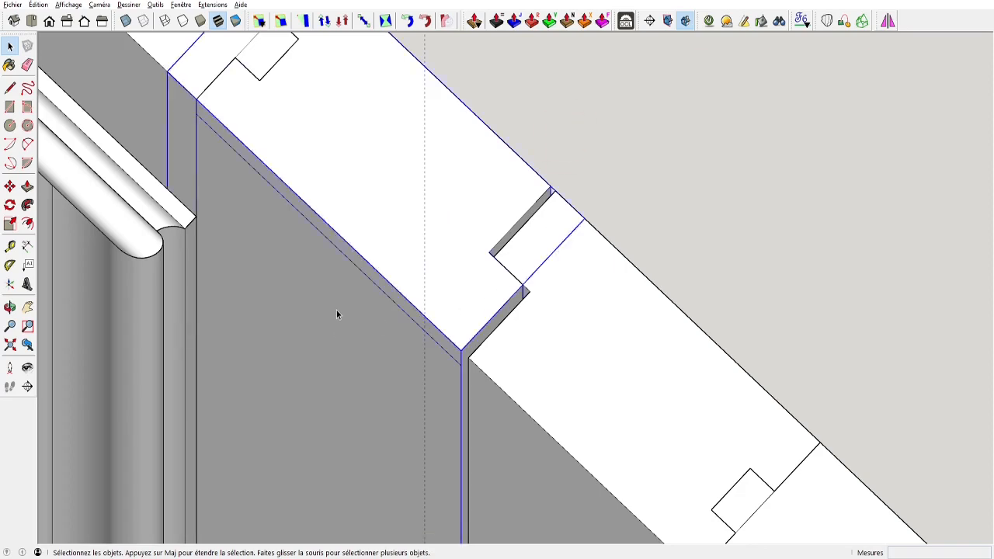
{"action": "double_click", "coordinate": [349, 316]}
{"action": "key", "text": "e"}
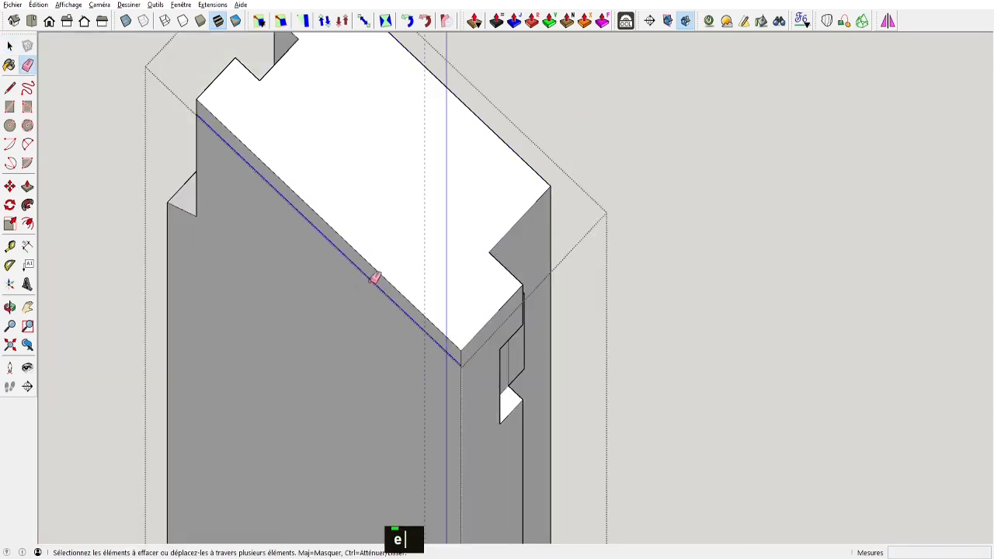
Outline the bead on the stile's end face with a short slanted line from the guide and an arc across the front lip
{"action": "middle_click_drag", "start_coordinate": [453, 323], "coordinate": [657, 377]}
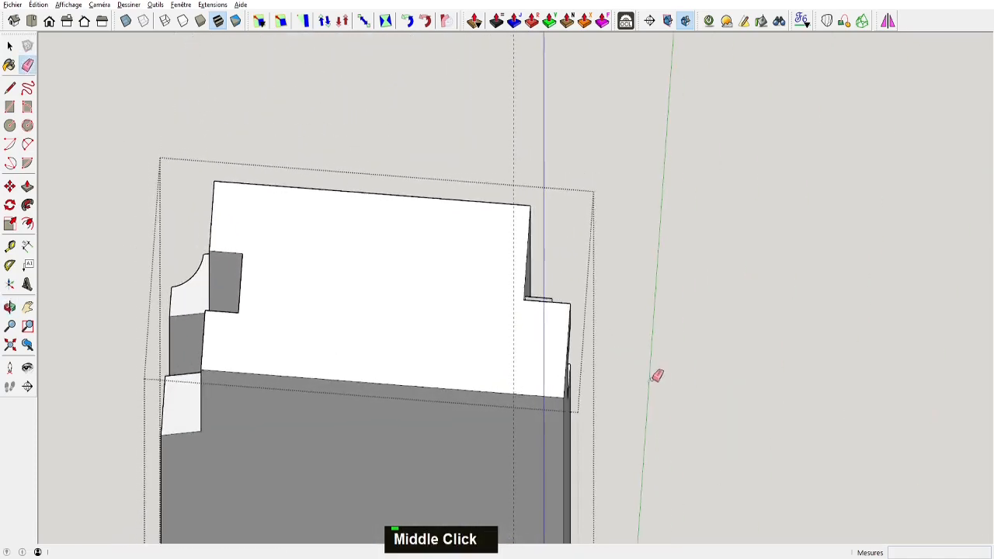
{"action": "scroll", "coordinate": [551, 392], "scroll_direction": "up", "scroll_amount": 5}
{"action": "key", "text": "l"}
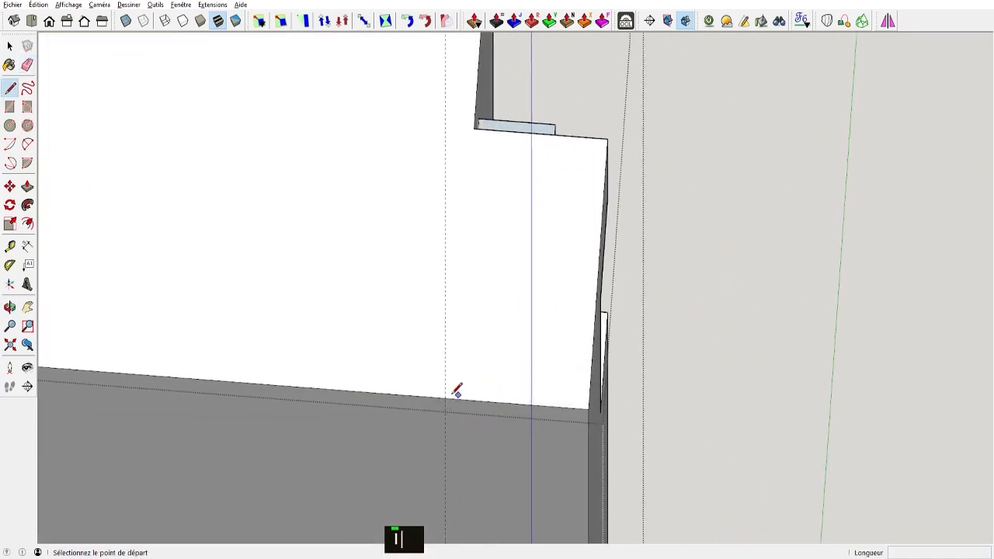
{"action": "left_click", "coordinate": [446, 399]}
{"action": "key", "text": "F2"}
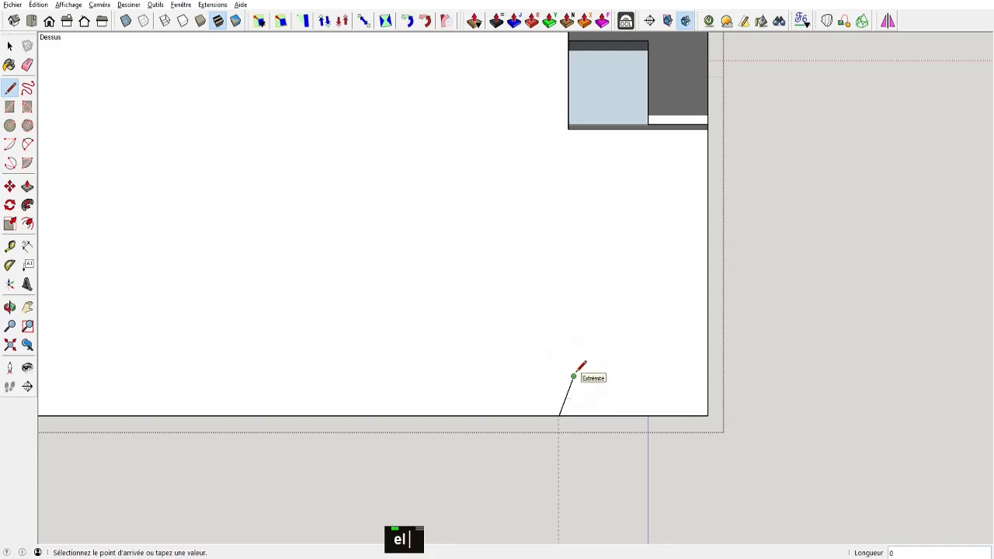
{"action": "middle_click_drag", "start_coordinate": [636, 403], "coordinate": [629, 368]}
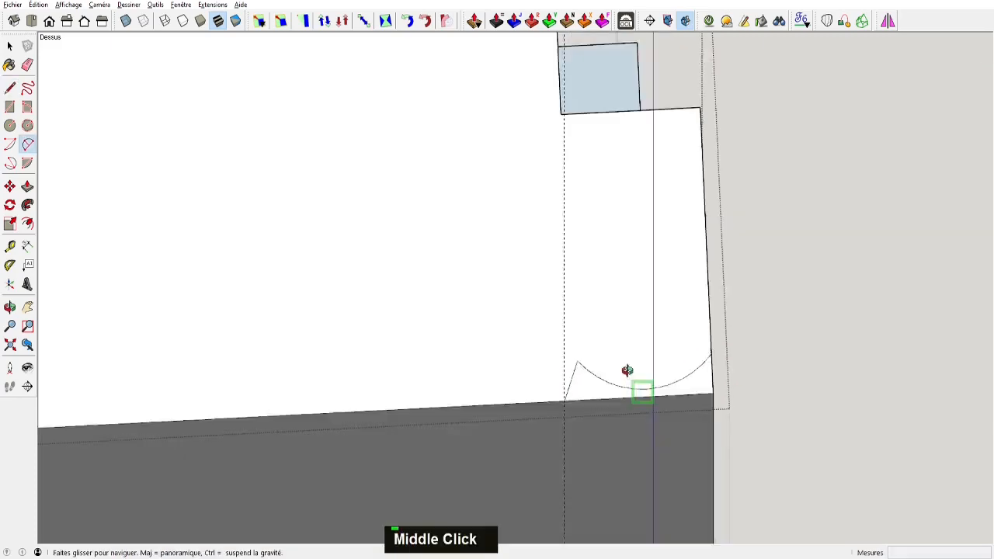
Push/Pull the waste area outside the bead arc down the stile to shape the rounded front lip
{"action": "scroll", "coordinate": [604, 414], "scroll_direction": "up", "scroll_amount": 3}
{"action": "key", "text": "p"}
{"action": "left_click", "coordinate": [668, 421]}
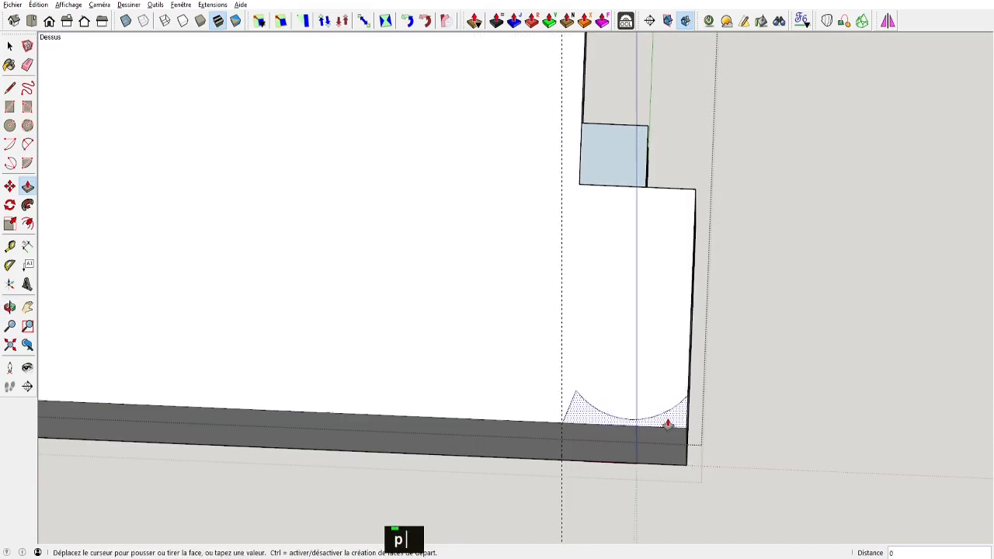
{"action": "left_click", "coordinate": [651, 453]}
Trim the leftover mortise faces and edges that protrude beyond the left stile's rebate
{"action": "middle_click_drag", "start_coordinate": [548, 402], "coordinate": [342, 342]}
{"action": "scroll", "coordinate": [584, 364], "scroll_direction": "up", "scroll_amount": 2}
{"action": "scroll", "coordinate": [669, 379], "scroll_direction": "down", "scroll_amount": 5}
{"action": "mouse_move", "coordinate": [678, 384]}
{"action": "middle_mouse_down"}
{"action": "mouse_move", "coordinate": [684, 392]}
{"action": "mouse_move", "coordinate": [539, 349]}
{"action": "mouse_move", "coordinate": [581, 308]}
{"action": "middle_mouse_up"}
{"action": "scroll", "coordinate": [498, 353], "scroll_direction": "up", "scroll_amount": 3}
{"action": "left_click", "coordinate": [512, 349]}
{"action": "left_click", "coordinate": [498, 354]}
{"action": "key", "text": "e"}
{"action": "scroll", "coordinate": [579, 309], "scroll_direction": "up", "scroll_amount": 4}
{"action": "left_click", "coordinate": [529, 310]}
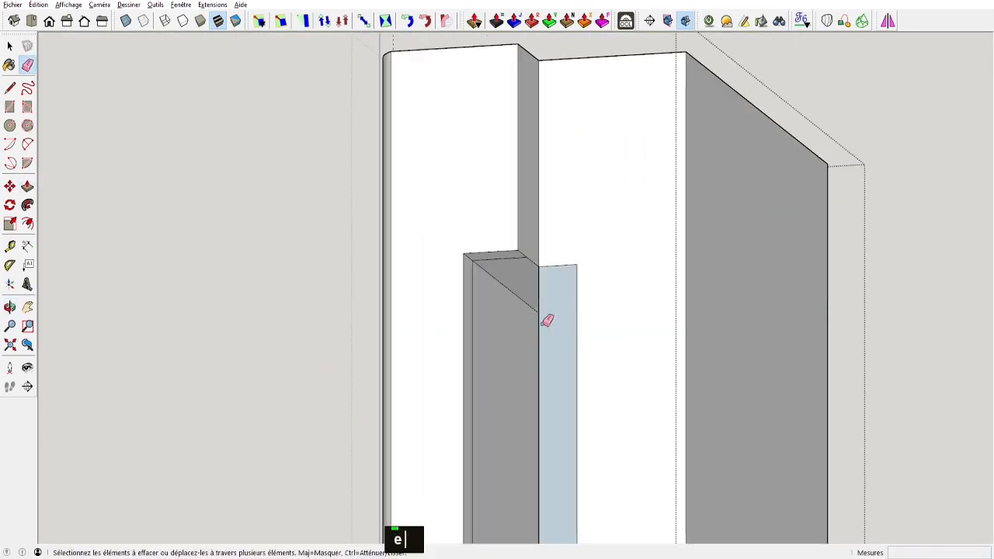
Undo the last erasures around the lower end of the stile's mortise
{"action": "middle_click_drag", "start_coordinate": [515, 256], "coordinate": [564, 182]}
{"action": "scroll", "coordinate": [575, 424], "scroll_direction": "up", "scroll_amount": 3}
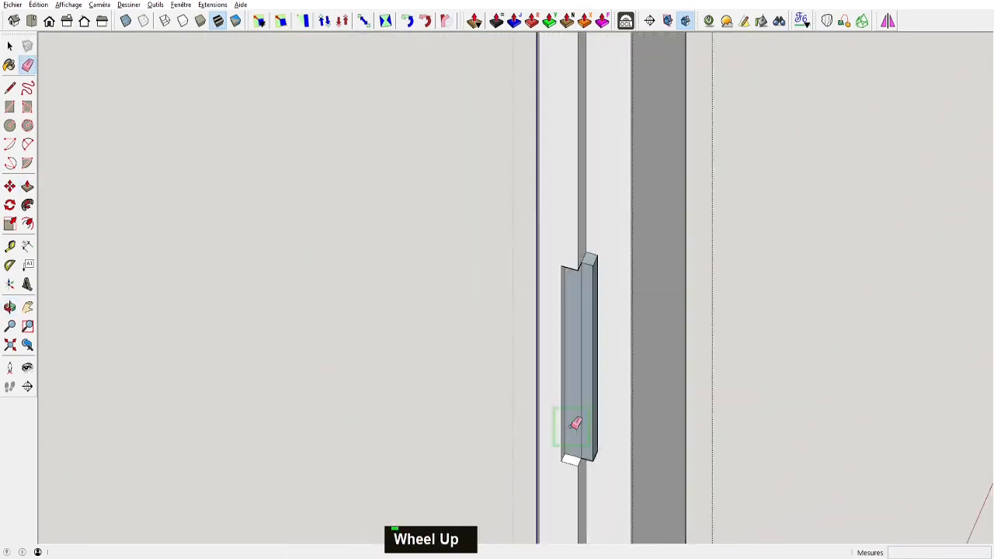
{"action": "scroll", "coordinate": [576, 424], "scroll_direction": "up", "scroll_amount": 2}
{"action": "middle_click_drag", "start_coordinate": [560, 455], "coordinate": [595, 226]}
{"action": "key", "text": "ctrl+z"}
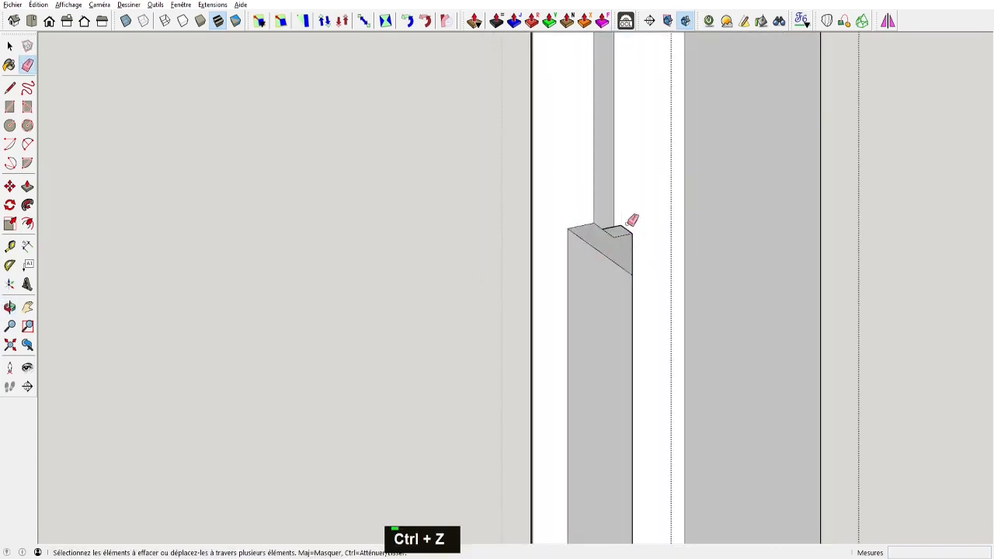
{"action": "scroll", "coordinate": [617, 417], "scroll_direction": "down", "scroll_amount": 3}
{"action": "scroll", "coordinate": [595, 333], "scroll_direction": "up", "scroll_amount": 2}
{"action": "scroll", "coordinate": [595, 315], "scroll_direction": "down", "scroll_amount": 2}
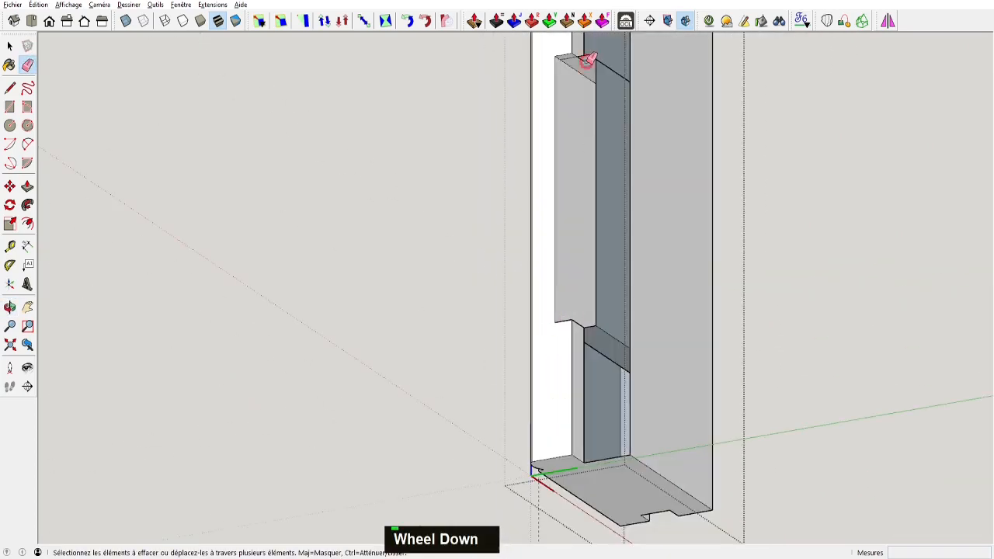
{"action": "key", "text": "ctrl+z"}
Make the Imeuble layer visible to show the building around the complete door
{"action": "middle_click_drag", "start_coordinate": [575, 60], "coordinate": [575, 288]}
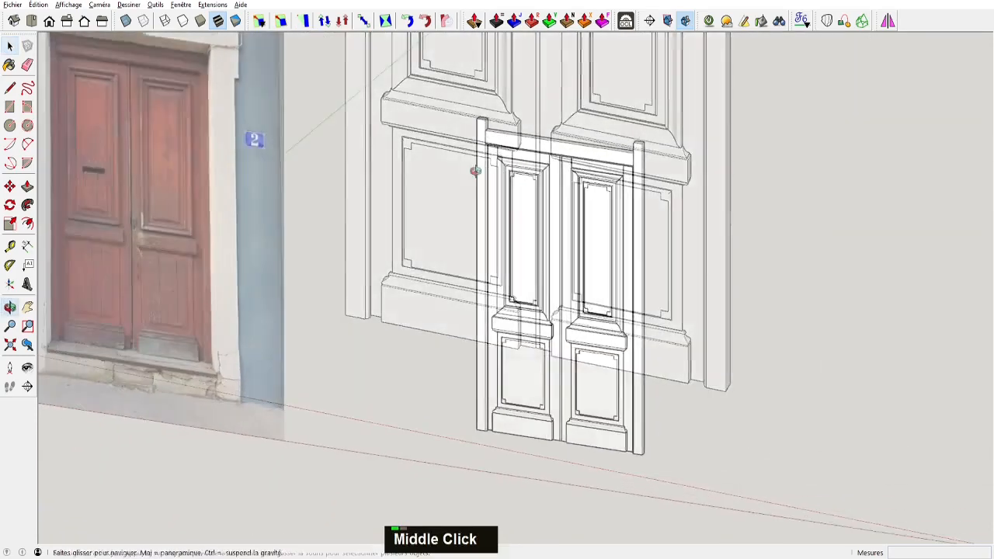
{"action": "scroll", "coordinate": [640, 149], "scroll_direction": "up", "scroll_amount": 2}
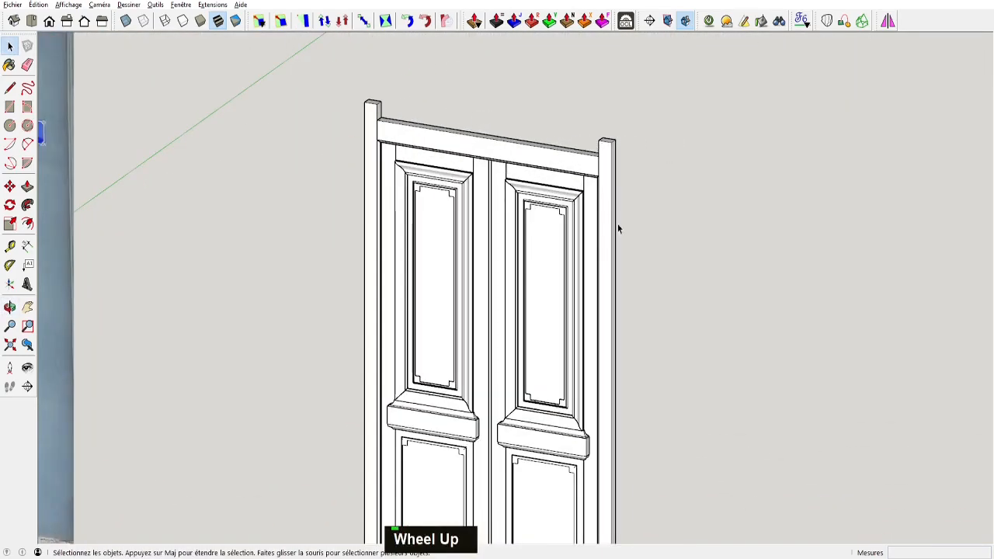
{"action": "scroll", "coordinate": [595, 179], "scroll_direction": "down", "scroll_amount": 2}
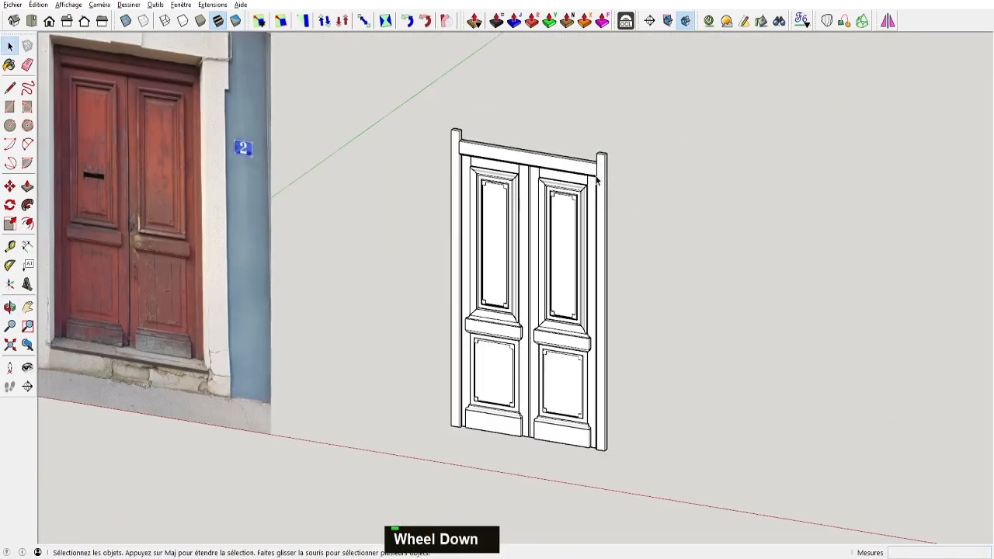
{"action": "key", "text": "alt+f"}
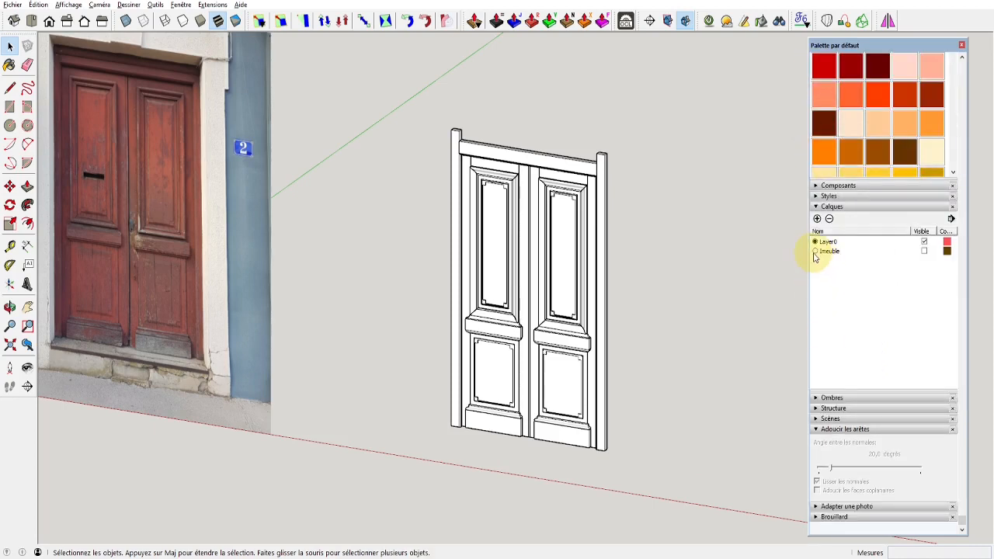
{"action": "left_click", "coordinate": [925, 251]}
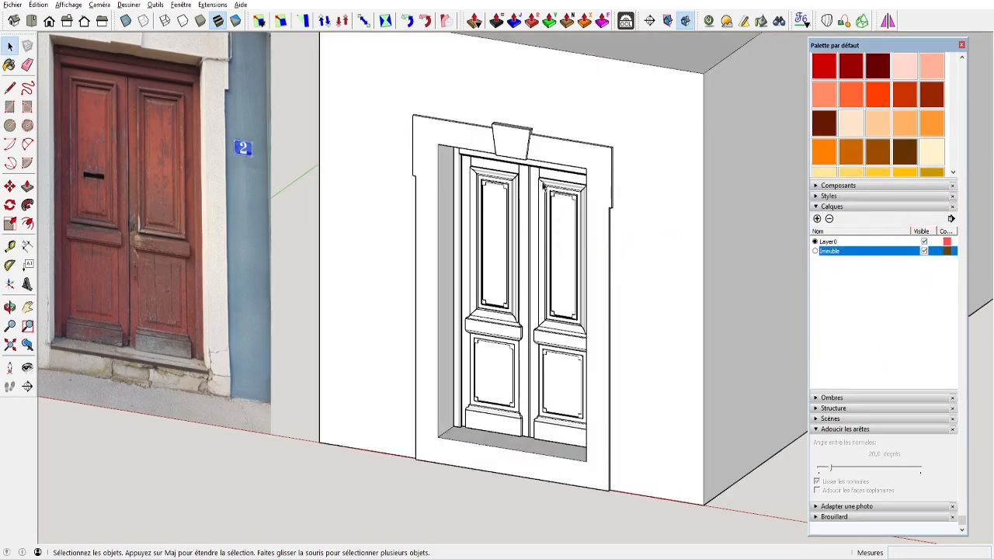
Draw a 100 mm high rectangle across the full width of the opening, just under the lintel
{"action": "middle_click_drag", "start_coordinate": [544, 184], "coordinate": [604, 204], "text": "shift"}
{"action": "scroll", "coordinate": [506, 290], "scroll_direction": "up", "scroll_amount": 5}
{"action": "middle_click_drag", "start_coordinate": [438, 324], "coordinate": [761, 328], "text": "shift"}
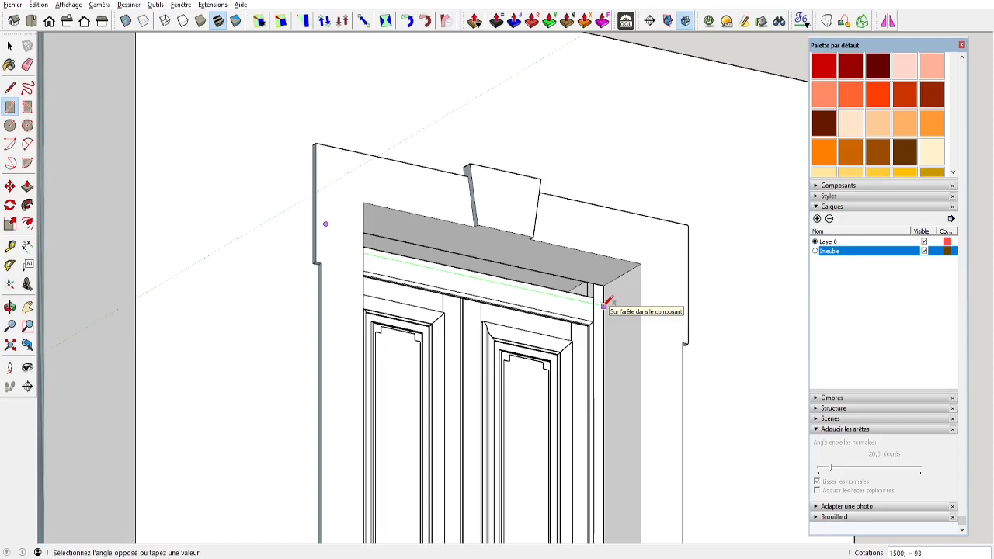
{"action": "left_click", "coordinate": [604, 307]}
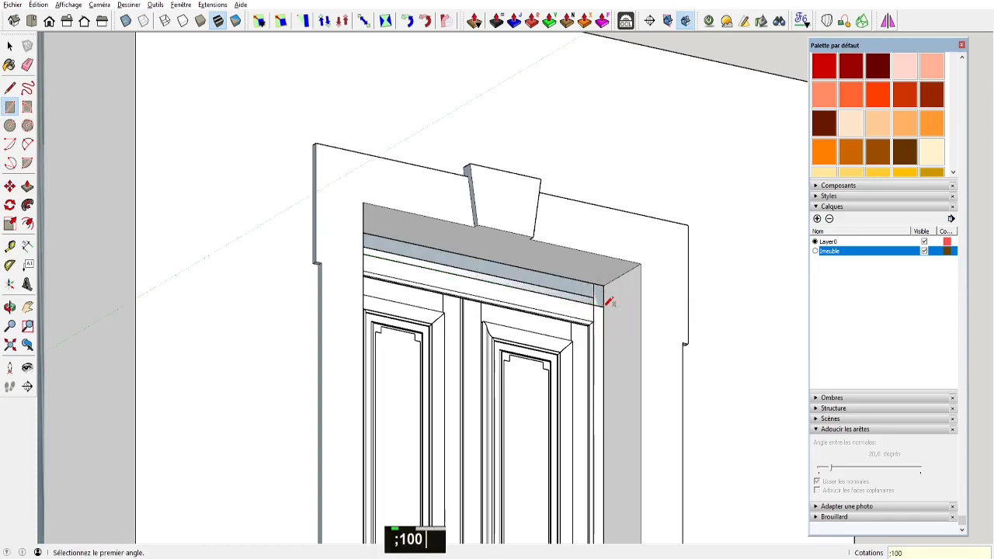
Switch to the section drawing and copy the cove moulding profile from the 95 mm wide frame section
{"action": "key", "text": "alt+Tab"}
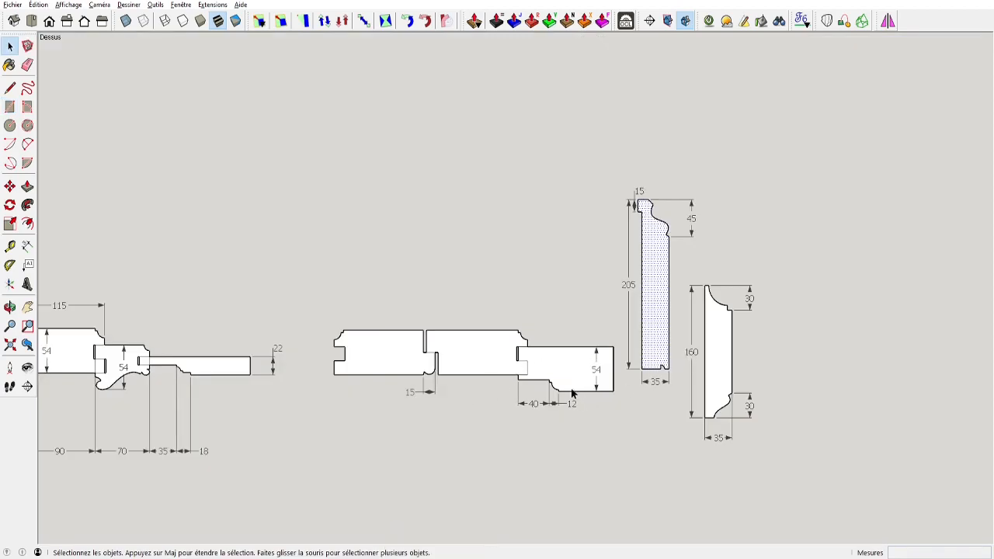
{"action": "middle_click_drag", "start_coordinate": [86, 391], "coordinate": [426, 389], "text": "shift"}
{"action": "scroll", "coordinate": [358, 387], "scroll_direction": "up", "scroll_amount": 5}
{"action": "key", "text": "space"}
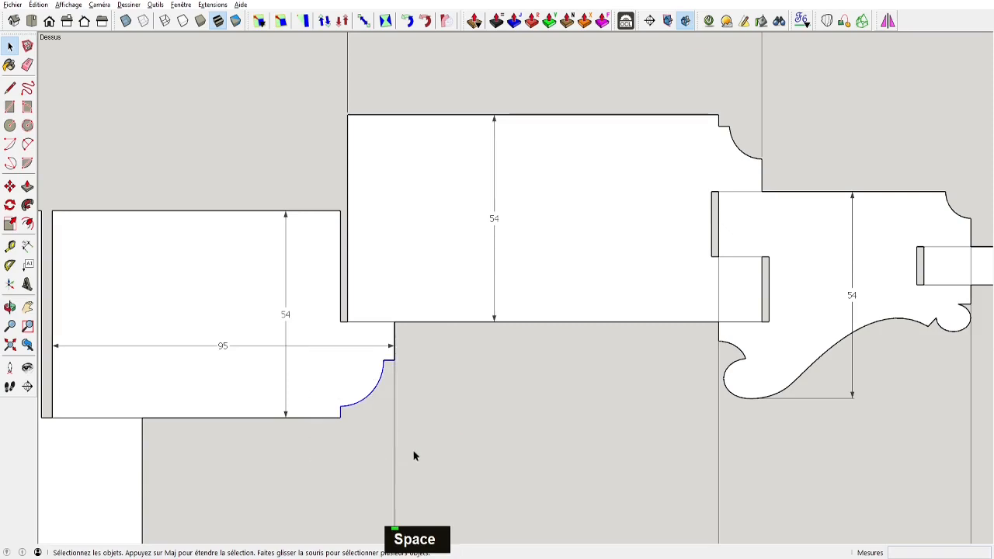
Return to the door model and Push/Pull the rectangle under the lintel to a thickness of 22 mm
{"action": "key", "text": "alt+Tab"}
{"action": "scroll", "coordinate": [530, 295], "scroll_direction": "up", "scroll_amount": 3}
{"action": "key", "text": "p"}
{"action": "left_click", "coordinate": [619, 297]}
{"action": "type", "text": "22"}
{"action": "key", "text": "Return"}
Select the whole new board and turn it into a component named Corniche
{"action": "key", "text": "space"}
{"action": "triple_click", "coordinate": [564, 288]}
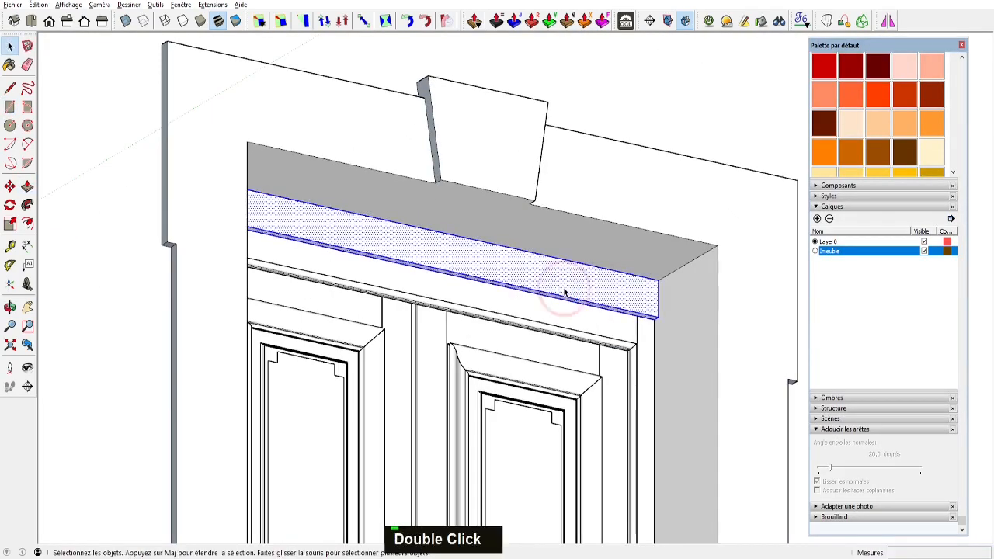
{"action": "type", "text": "gCorniche"}
{"action": "key", "text": "Return"}
Open the Corniche component, paste the cove profile and move it onto the lower front corner of the board's end
{"action": "double_click", "coordinate": [590, 293]}
{"action": "middle_click_drag", "start_coordinate": [590, 293], "coordinate": [537, 349]}
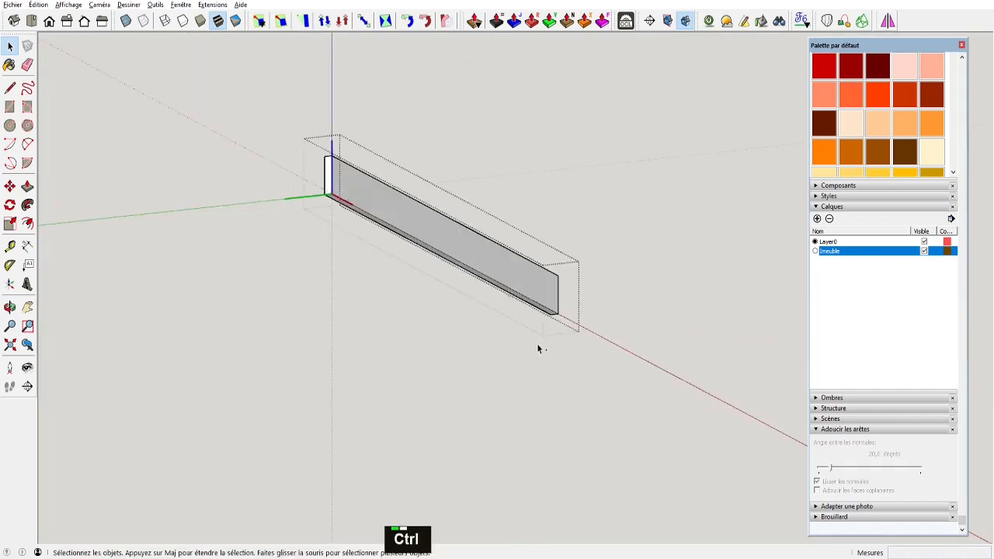
{"action": "key", "text": "ctrl+v"}
{"action": "scroll", "coordinate": [337, 256], "scroll_direction": "up", "scroll_amount": 4}
{"action": "middle_click_drag", "start_coordinate": [337, 255], "coordinate": [386, 288]}
{"action": "scroll", "coordinate": [493, 320], "scroll_direction": "up", "scroll_amount": 3}
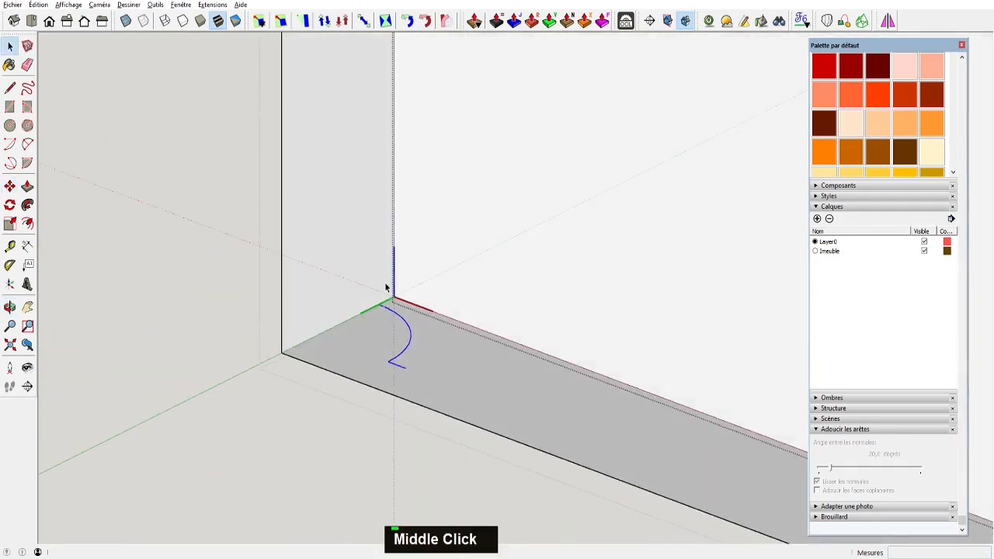
{"action": "left_click", "coordinate": [418, 306]}
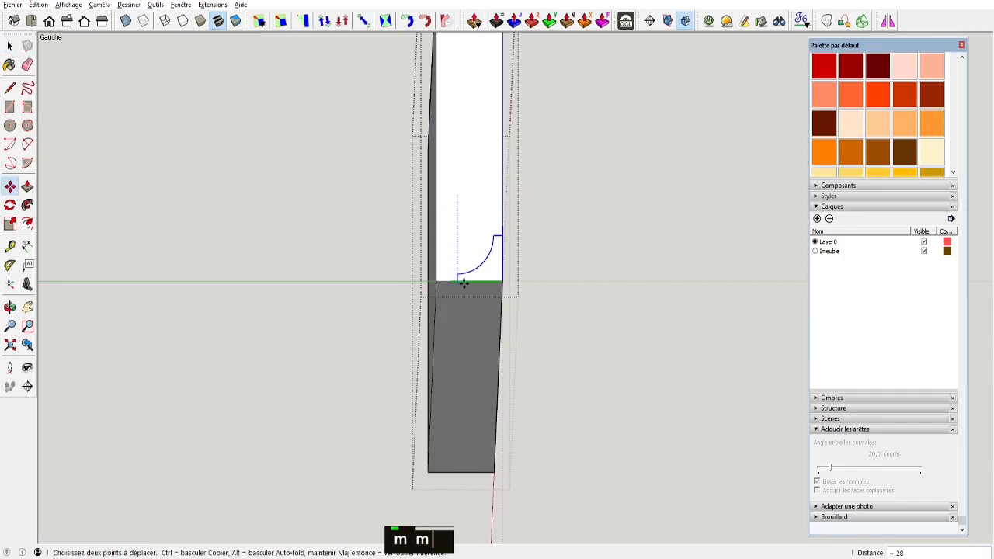
Push/Pull the area outside the cove profile along the board to cut the moulding on its lower front edge
{"action": "scroll", "coordinate": [464, 283], "scroll_direction": "up", "scroll_amount": 5}
{"action": "middle_click_drag", "start_coordinate": [451, 280], "coordinate": [501, 515]}
{"action": "key", "text": "p"}
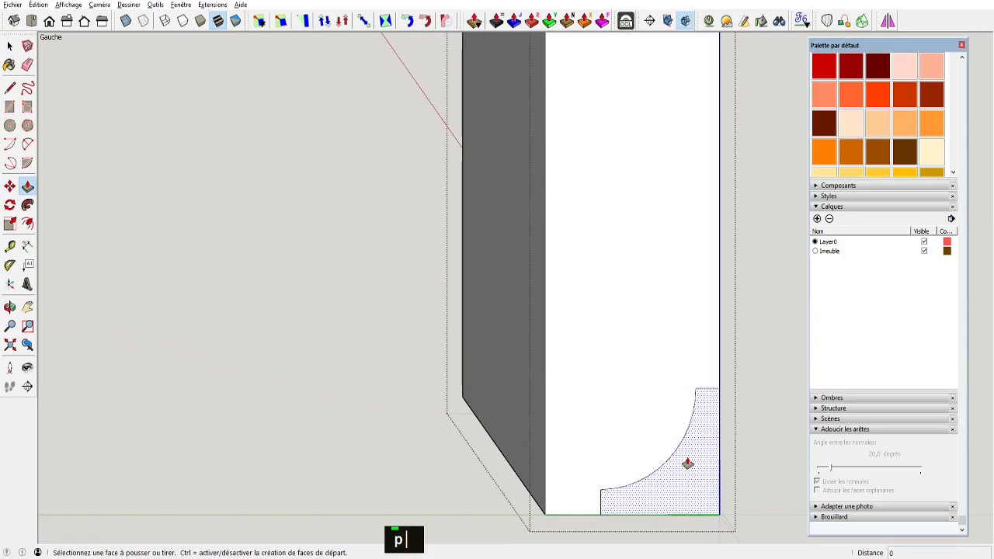
{"action": "scroll", "coordinate": [621, 349], "scroll_direction": "down", "scroll_amount": 3}
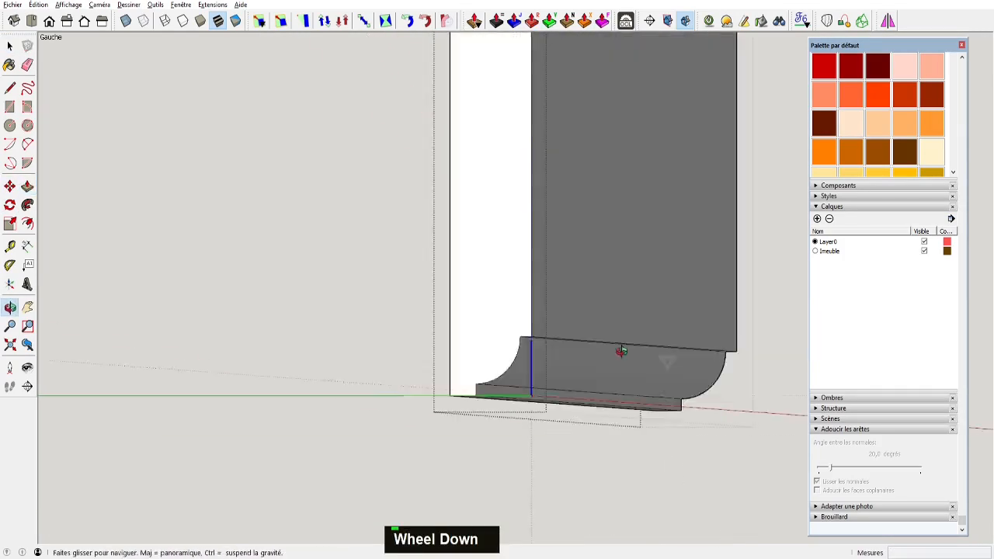
Move one long top edge of the cornice downward to slope its upper face, and leave the component
{"action": "middle_click_drag", "start_coordinate": [621, 349], "coordinate": [590, 409], "text": "shift"}
{"action": "scroll", "coordinate": [579, 386], "scroll_direction": "up", "scroll_amount": 5}
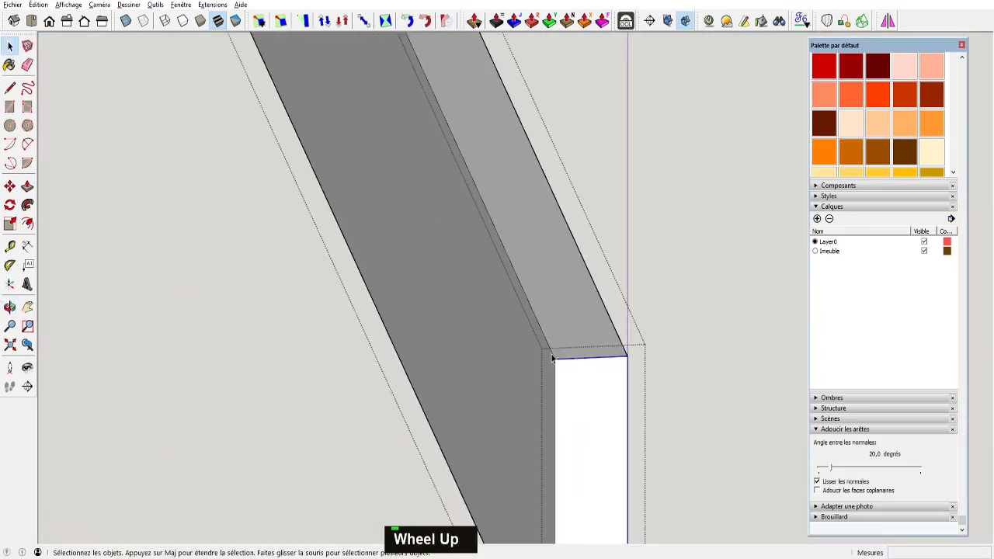
{"action": "left_click", "coordinate": [627, 368]}
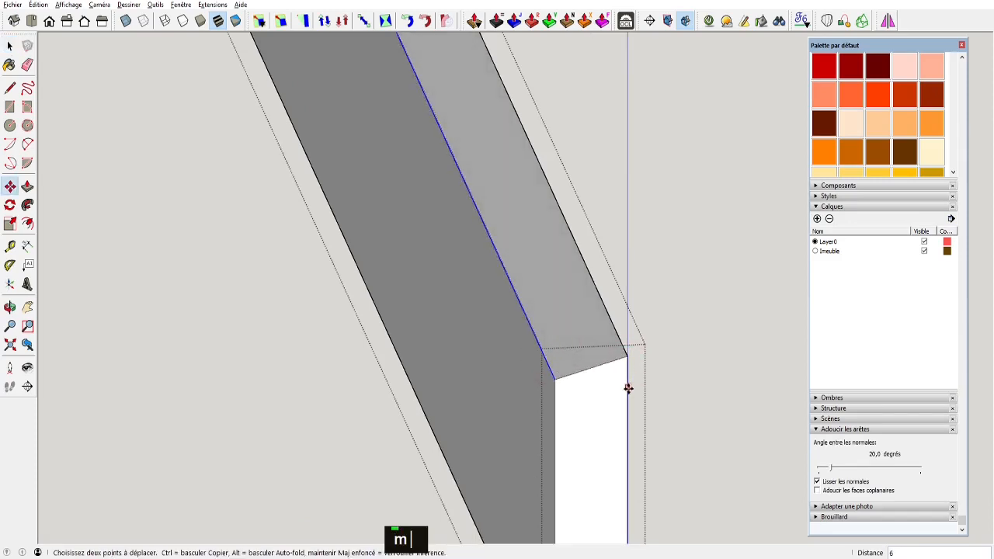
{"action": "left_click", "coordinate": [628, 400]}
{"action": "scroll", "coordinate": [666, 380], "scroll_direction": "down", "scroll_amount": 2}
{"action": "key", "text": "space"}
{"action": "left_click", "coordinate": [742, 336]}
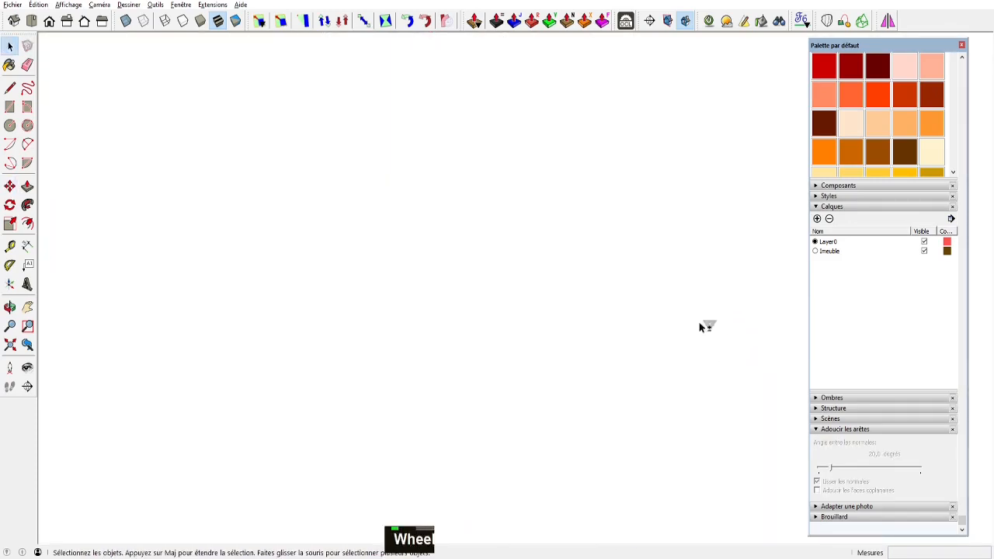
{"action": "scroll", "coordinate": [570, 290], "scroll_direction": "down", "scroll_amount": 2, "text": "shift"}
{"action": "scroll", "coordinate": [598, 351], "scroll_direction": "down", "scroll_amount": 3}
{"action": "key", "text": "ctrl+shift+e"}
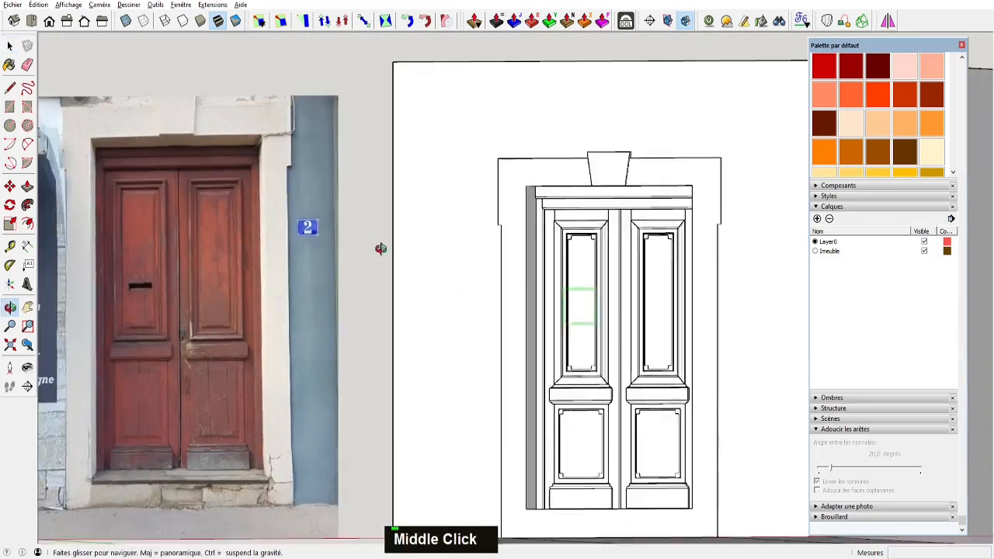
Open the building component and correct the orientation of its reversed faces
{"action": "scroll", "coordinate": [443, 282], "scroll_direction": "up", "scroll_amount": 3}
{"action": "scroll", "coordinate": [561, 265], "scroll_direction": "up", "scroll_amount": 4}
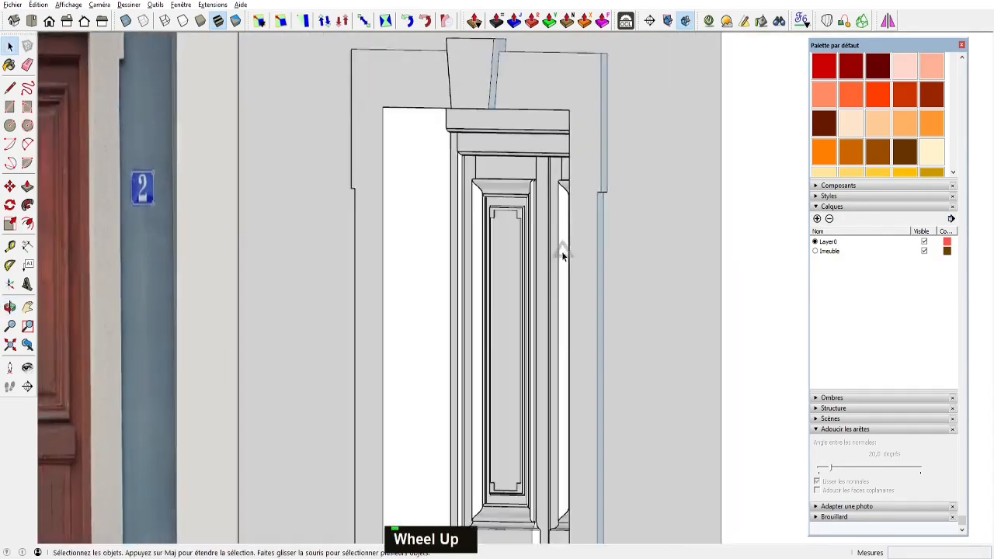
{"action": "key", "text": "space"}
{"action": "middle_click_drag", "start_coordinate": [564, 251], "coordinate": [893, 437]}
{"action": "middle_click_drag", "start_coordinate": [318, 206], "coordinate": [601, 241]}
{"action": "scroll", "coordinate": [552, 333], "scroll_direction": "up", "scroll_amount": 3}
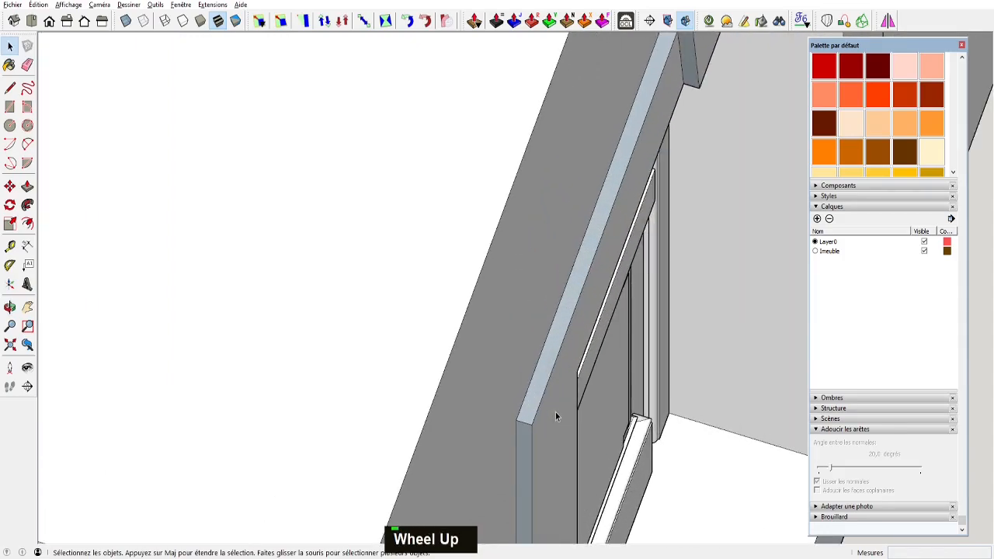
{"action": "double_click", "coordinate": [556, 417]}
{"action": "key", "text": "space"}
{"action": "double_click", "coordinate": [553, 417]}
{"action": "right_click", "coordinate": [553, 418]}
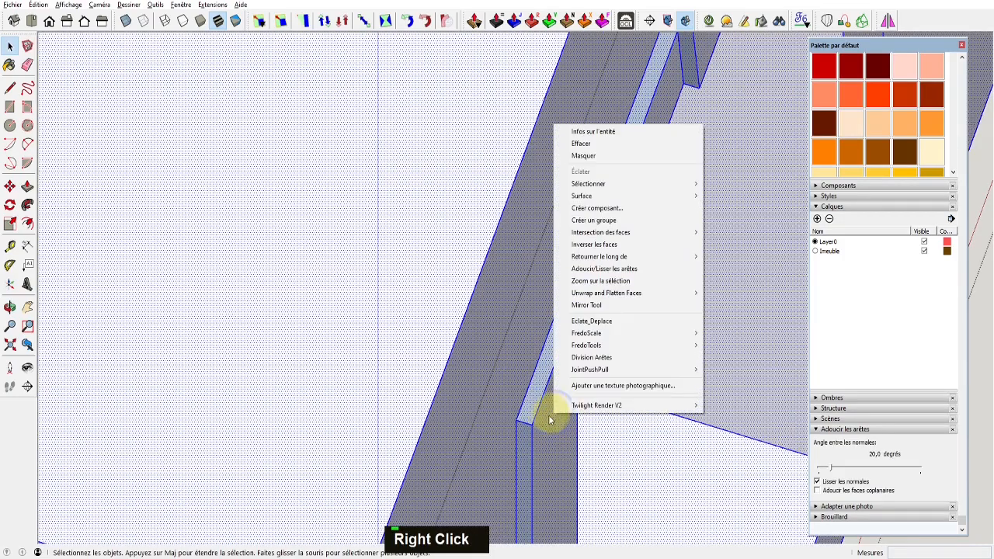
{"action": "left_click", "coordinate": [546, 428]}
{"action": "right_click", "coordinate": [546, 428]}
{"action": "left_click", "coordinate": [583, 266]}
{"action": "middle_click_drag", "start_coordinate": [583, 265], "coordinate": [422, 262]}
{"action": "scroll", "coordinate": [422, 262], "scroll_direction": "down", "scroll_amount": 8}
{"action": "key", "text": "space"}
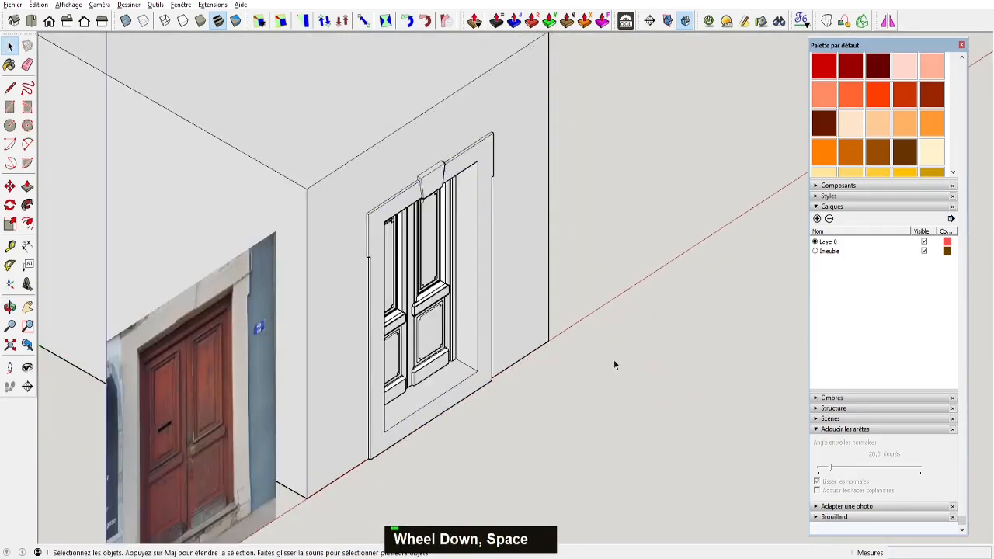
Leave the building component and paint it with the light cyan material Couleur H01
{"action": "left_click", "coordinate": [614, 362]}
{"action": "middle_click_drag", "start_coordinate": [615, 362], "coordinate": [513, 272]}
{"action": "middle_click_drag", "start_coordinate": [536, 331], "coordinate": [469, 194]}
{"action": "left_click", "coordinate": [619, 223]}
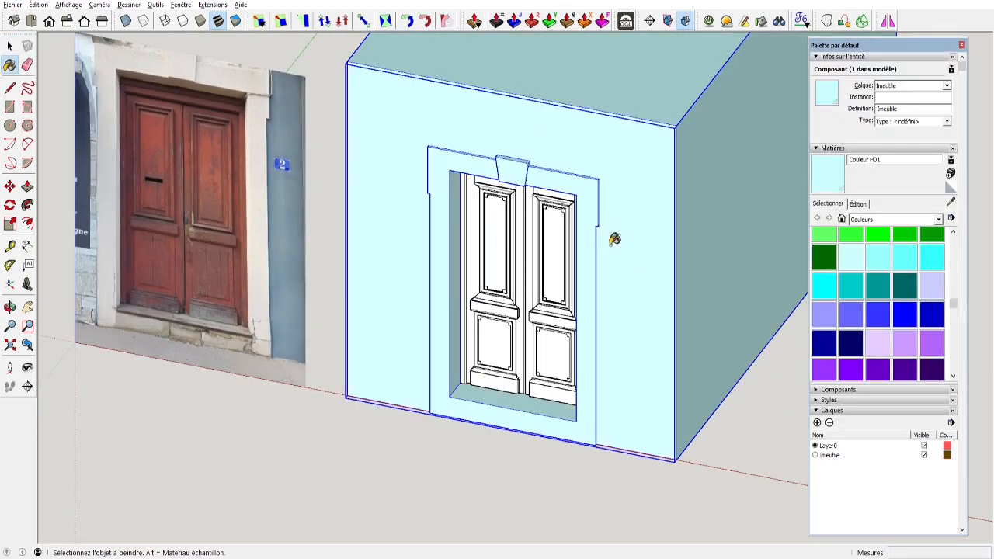
Open the building component and paint the front face and reveals of the door surround with Couleur C01
{"action": "double_click", "coordinate": [628, 242]}
{"action": "middle_click_drag", "start_coordinate": [628, 241], "coordinate": [668, 248]}
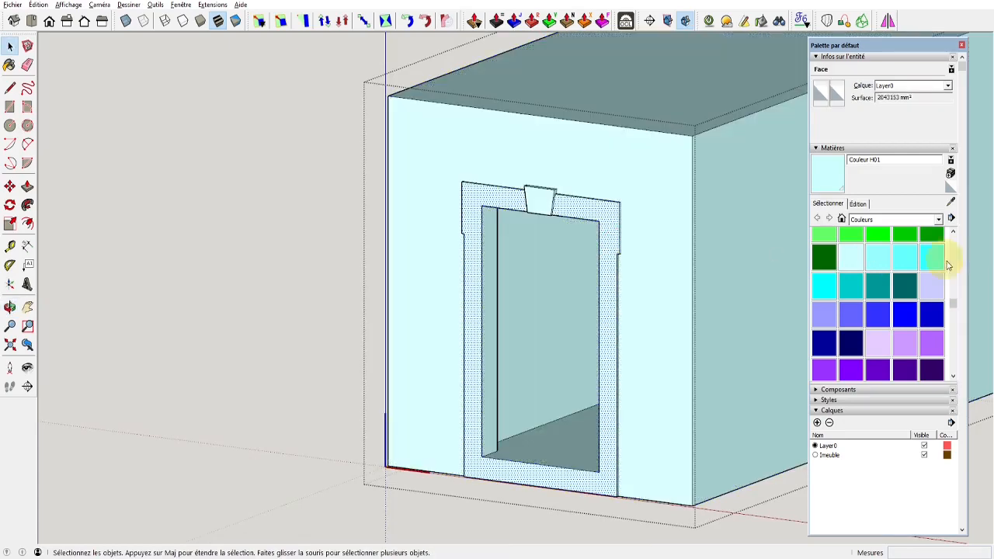
{"action": "mouse_move", "coordinate": [954, 302]}
{"action": "left_mouse_down"}
{"action": "mouse_move", "coordinate": [955, 339]}
{"action": "mouse_move", "coordinate": [953, 239]}
{"action": "left_mouse_up"}
{"action": "left_click", "coordinate": [856, 326]}
{"action": "left_click", "coordinate": [611, 262]}
{"action": "left_click", "coordinate": [491, 321]}
{"action": "left_click", "coordinate": [549, 324]}
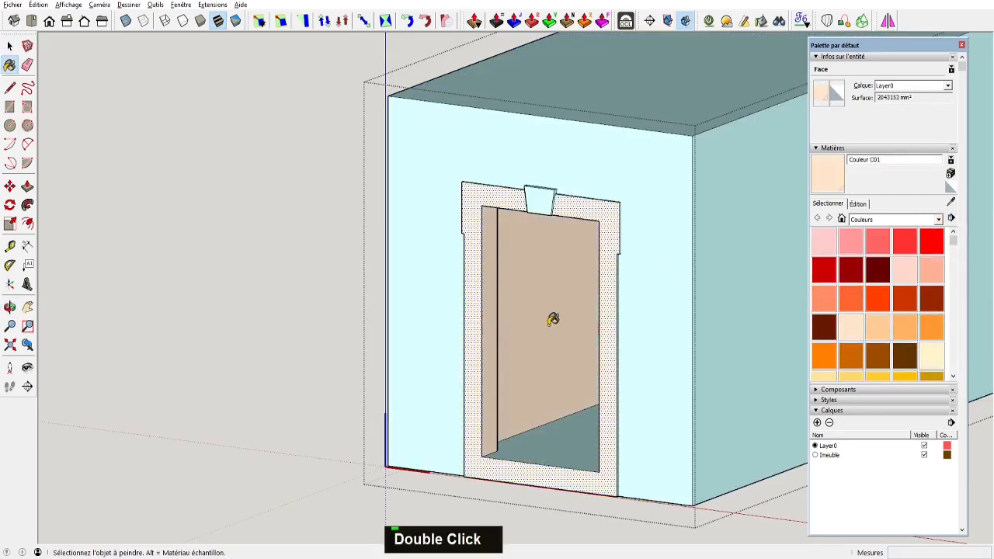
Paint the keystone and the surround's outer side and top edges with Couleur C01, and leave the building component
{"action": "middle_click_drag", "start_coordinate": [553, 319], "coordinate": [615, 344]}
{"action": "scroll", "coordinate": [532, 173], "scroll_direction": "up", "scroll_amount": 4}
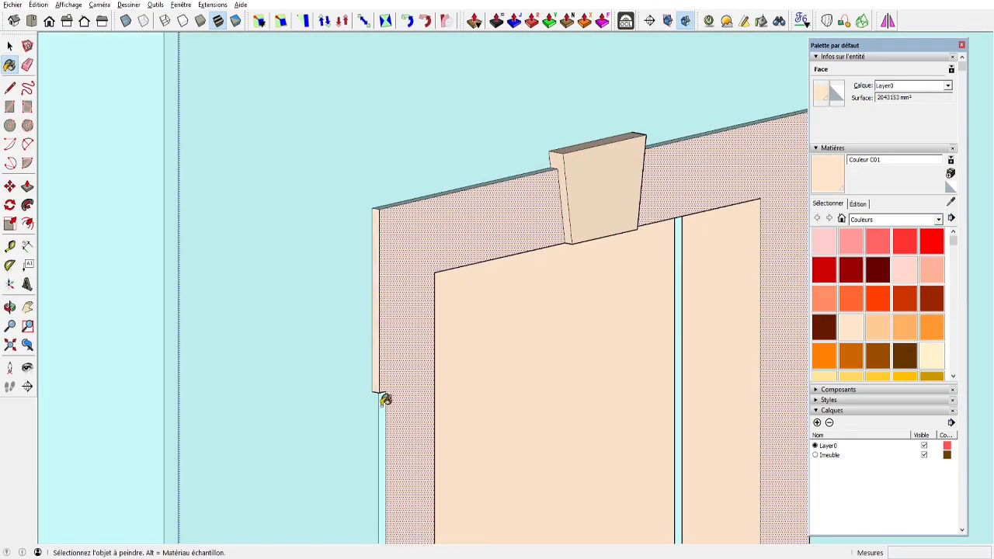
{"action": "middle_click_drag", "start_coordinate": [382, 402], "coordinate": [288, 349], "text": "ctrl"}
{"action": "middle_click_drag", "start_coordinate": [652, 342], "coordinate": [614, 315]}
{"action": "scroll", "coordinate": [618, 310], "scroll_direction": "up", "scroll_amount": 2}
{"action": "double_click", "coordinate": [622, 284]}
{"action": "left_click", "coordinate": [417, 149]}
{"action": "middle_click_drag", "start_coordinate": [513, 175], "coordinate": [460, 348]}
{"action": "left_click", "coordinate": [438, 242]}
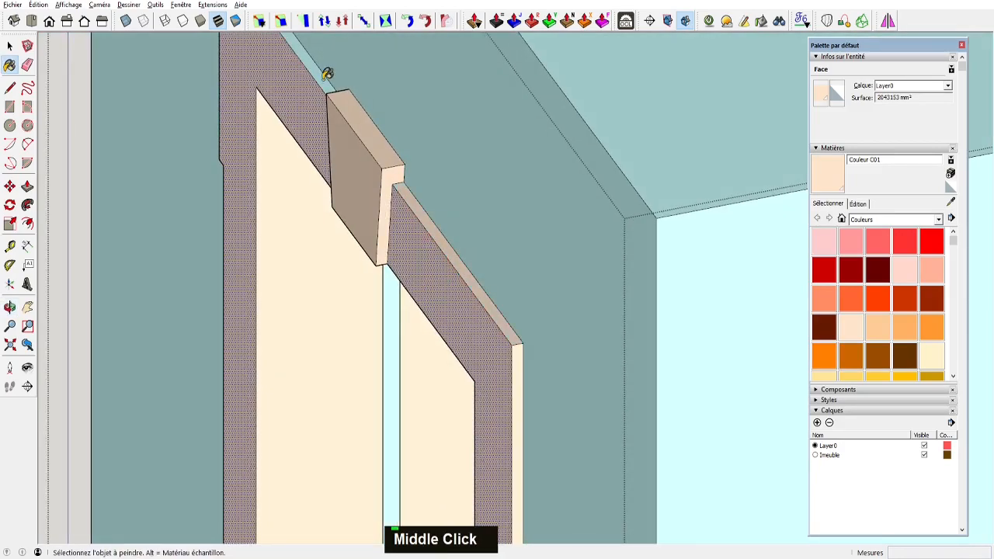
{"action": "scroll", "coordinate": [422, 231], "scroll_direction": "down", "scroll_amount": 3}
{"action": "middle_click_drag", "start_coordinate": [402, 318], "coordinate": [661, 307]}
{"action": "middle_click_drag", "start_coordinate": [660, 307], "coordinate": [668, 293], "text": "shift"}
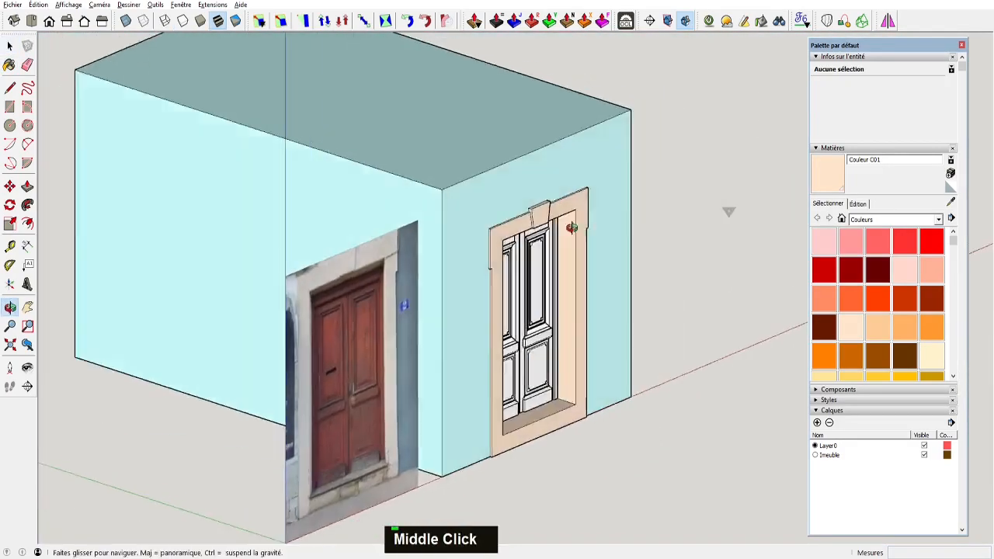
{"action": "middle_click_drag", "start_coordinate": [726, 211], "coordinate": [628, 277]}
{"action": "middle_click_drag", "start_coordinate": [544, 217], "coordinate": [778, 241]}
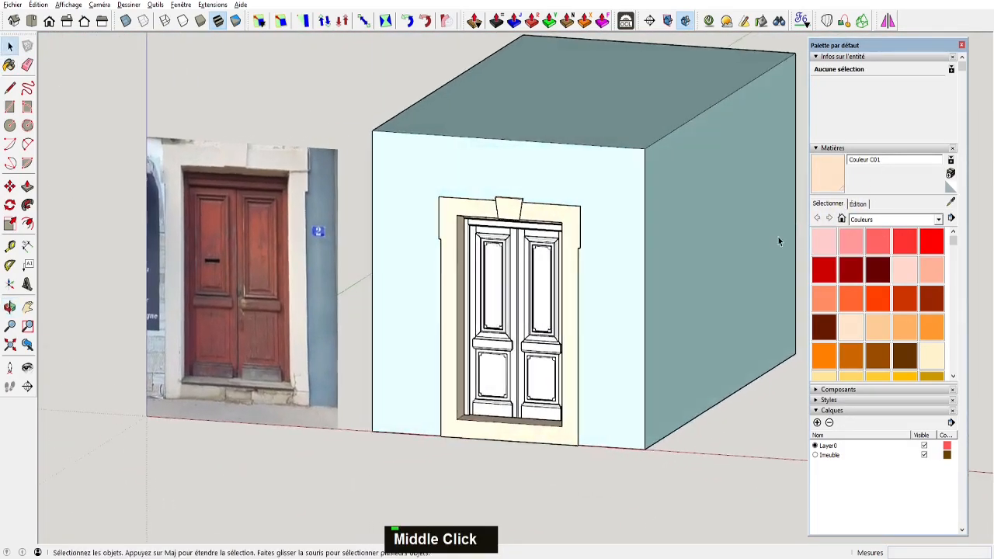
Paint all the door and frame parts with the AcajouRonceH wood from the BoisJosé material collection
{"action": "left_click", "coordinate": [939, 219]}
{"action": "left_click", "coordinate": [880, 281]}
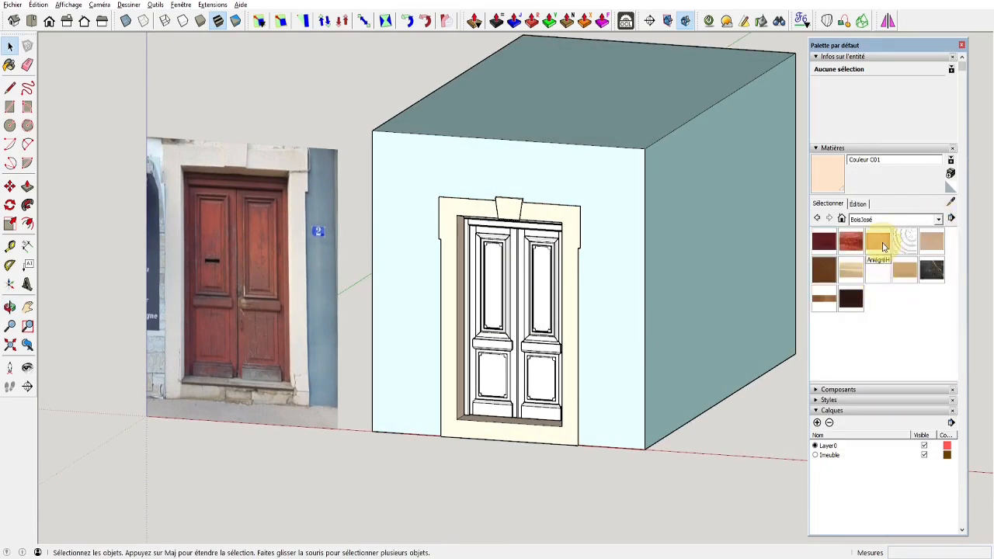
{"action": "left_click", "coordinate": [853, 243]}
{"action": "left_click", "coordinate": [542, 289]}
{"action": "left_click", "coordinate": [501, 290], "text": "ctrl"}
{"action": "middle_click_drag", "start_coordinate": [638, 287], "coordinate": [634, 296]}
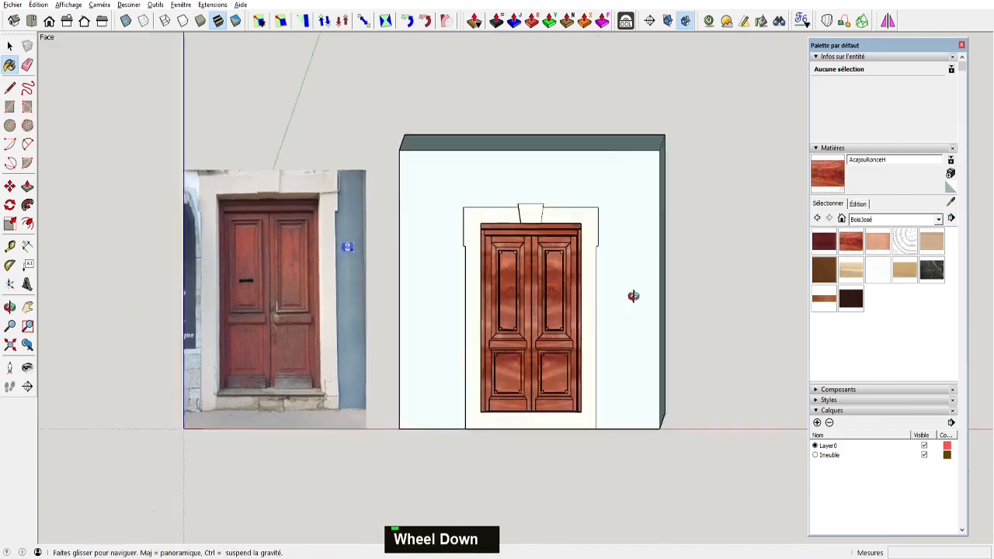
{"action": "scroll", "coordinate": [531, 327], "scroll_direction": "up", "scroll_amount": 5}
{"action": "scroll", "coordinate": [530, 327], "scroll_direction": "down", "scroll_amount": 2}
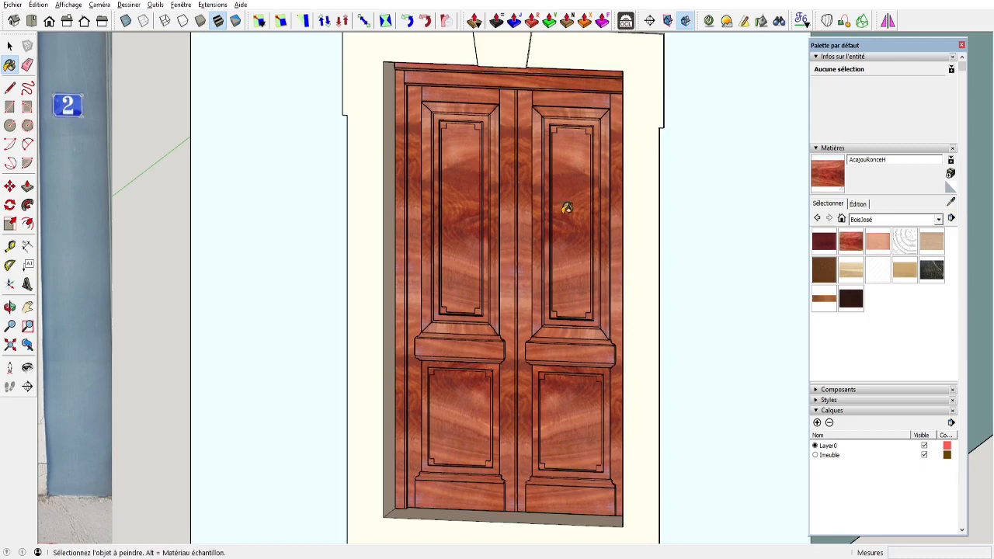
Hide the Imeuble layer to isolate the door and its frame from the building
{"action": "scroll", "coordinate": [564, 213], "scroll_direction": "down", "scroll_amount": 4}
{"action": "key", "text": "space"}
{"action": "left_click_drag", "start_coordinate": [466, 135], "coordinate": [612, 397]}
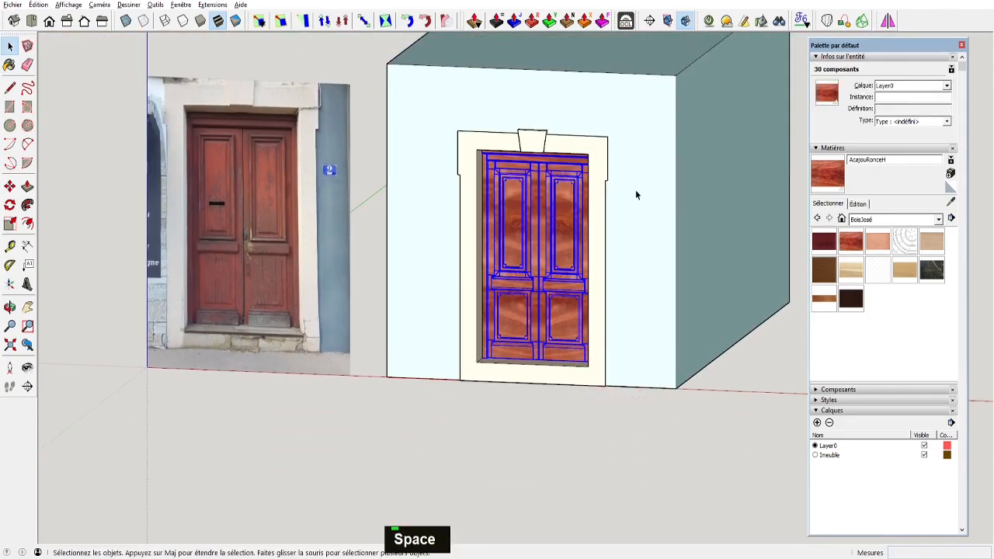
{"action": "key", "text": "alt+f"}
{"action": "left_click", "coordinate": [642, 180]}
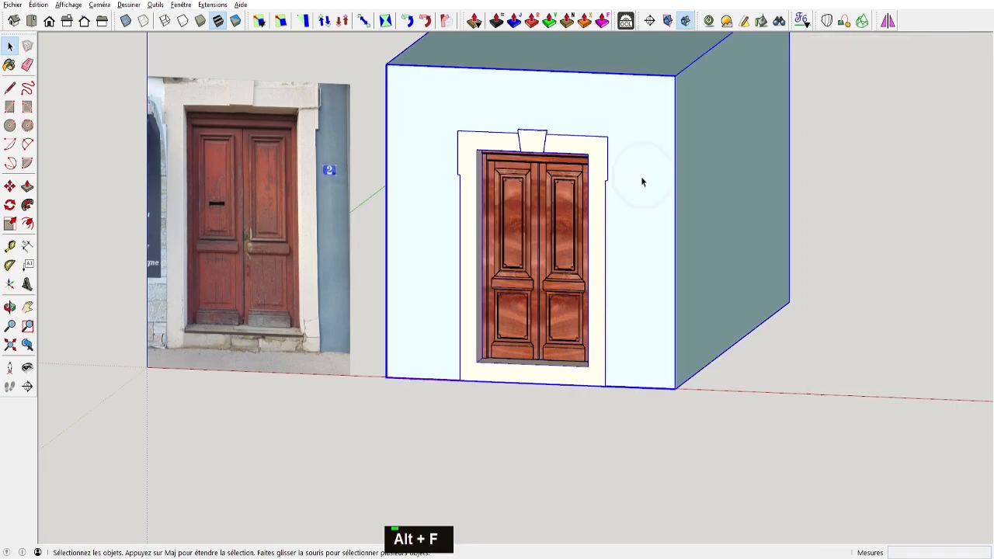
{"action": "key", "text": "alt+f"}
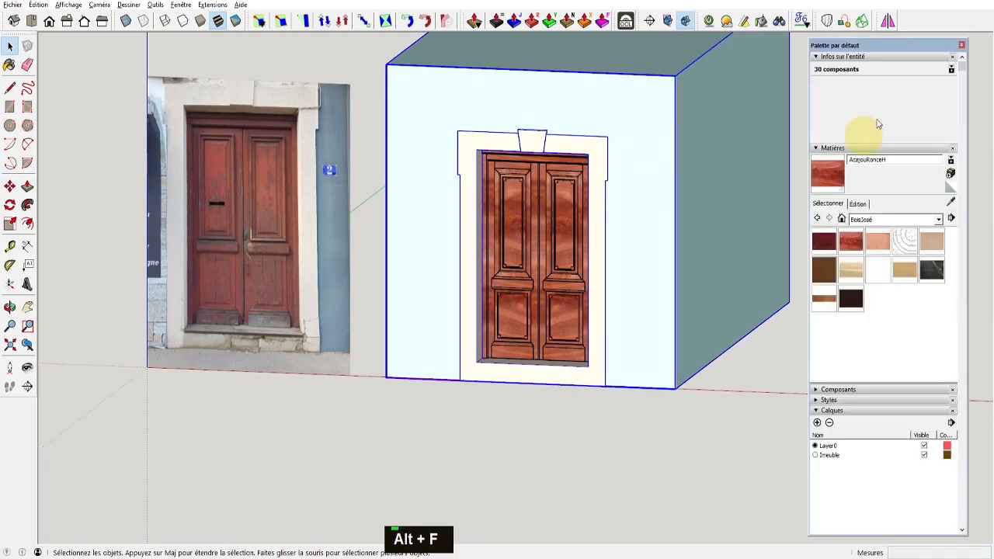
{"action": "left_click", "coordinate": [822, 147]}
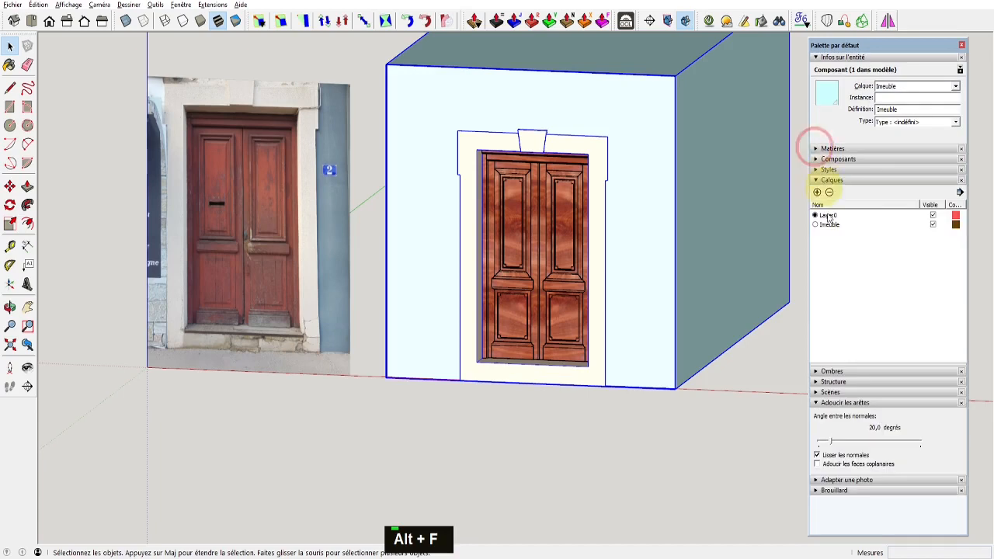
{"action": "left_click", "coordinate": [933, 224]}
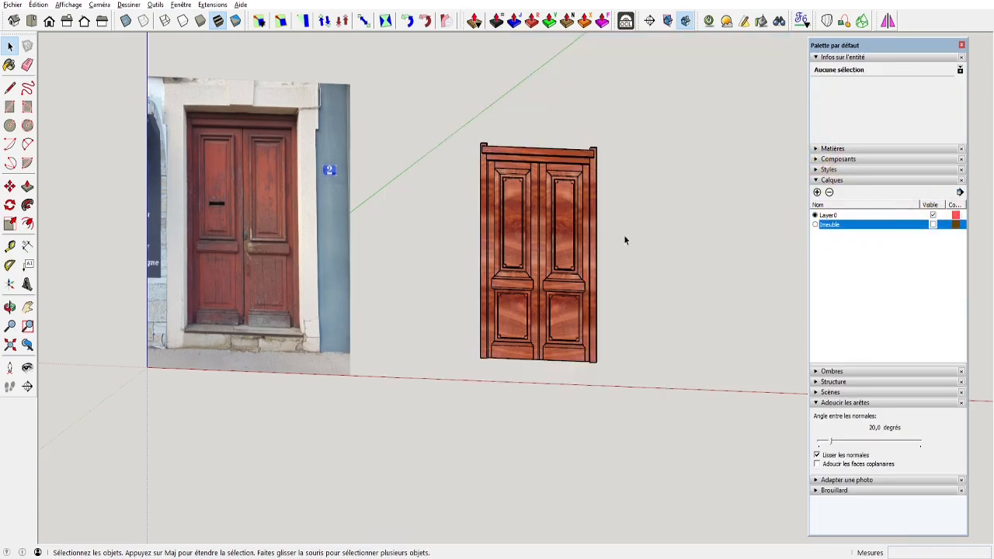
{"action": "scroll", "coordinate": [498, 195], "scroll_direction": "up", "scroll_amount": 2}
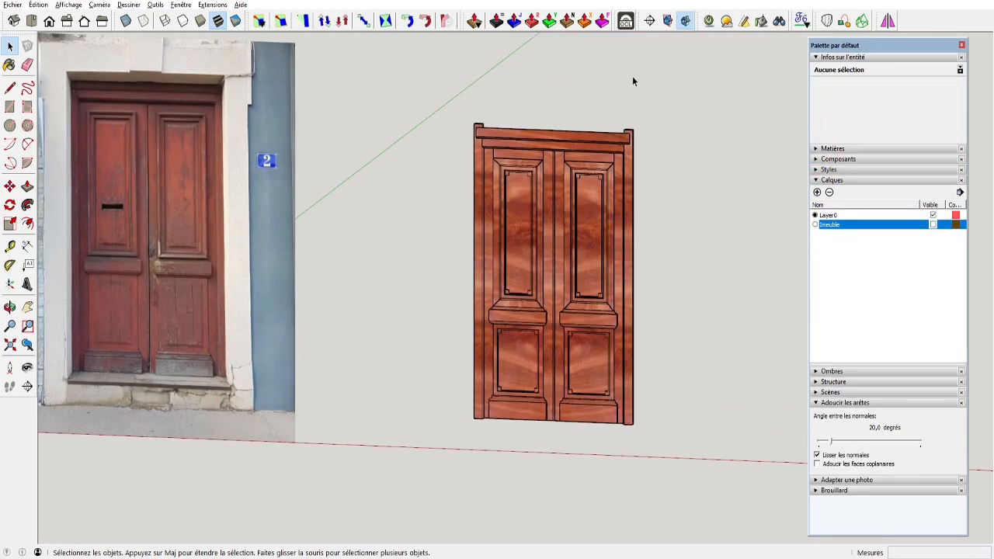
In OpenCutList, set the AcajouRonceH material's type to Bois massif, keeping its default cutting options
{"action": "left_click", "coordinate": [626, 21]}
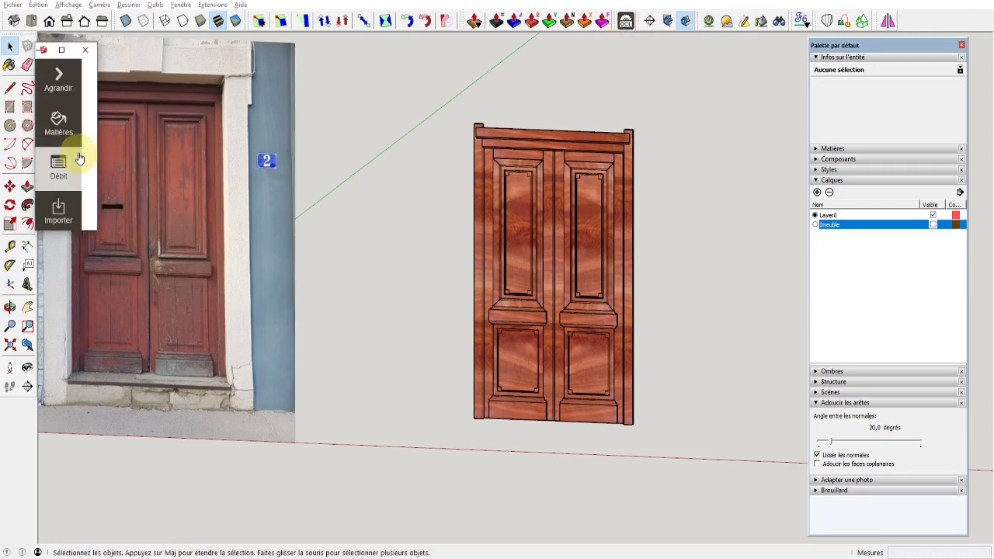
{"action": "left_click", "coordinate": [59, 123]}
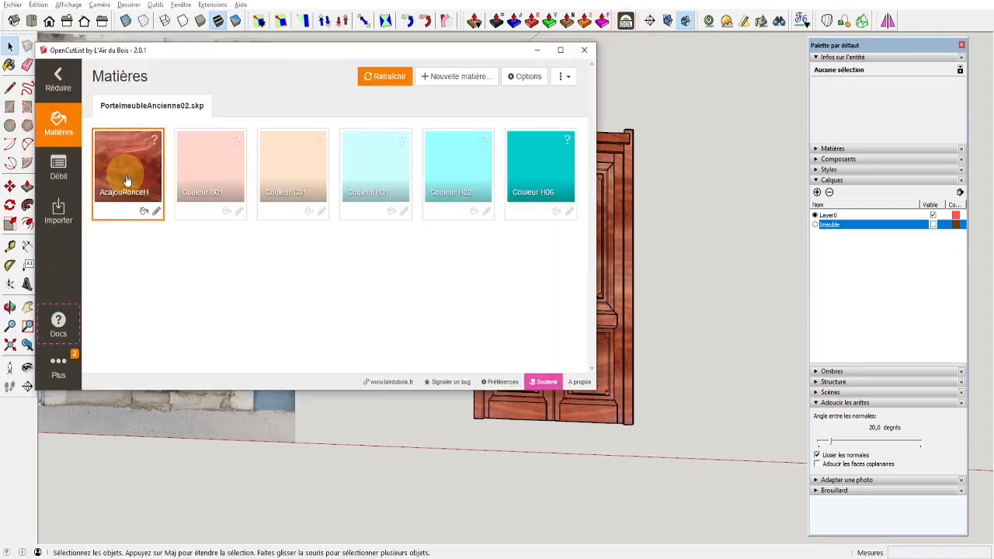
{"action": "right_click", "coordinate": [128, 180]}
{"action": "left_click", "coordinate": [128, 181]}
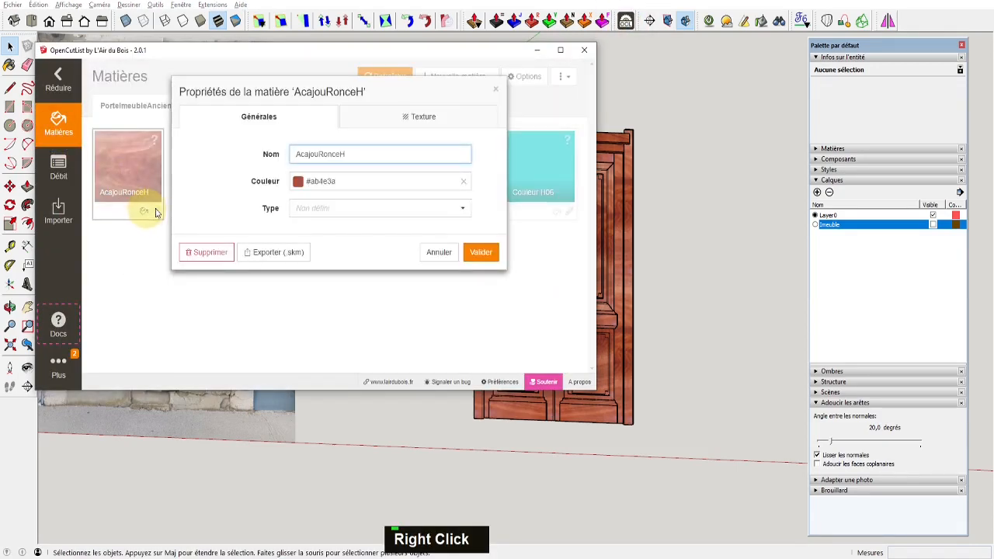
{"action": "left_click", "coordinate": [318, 217]}
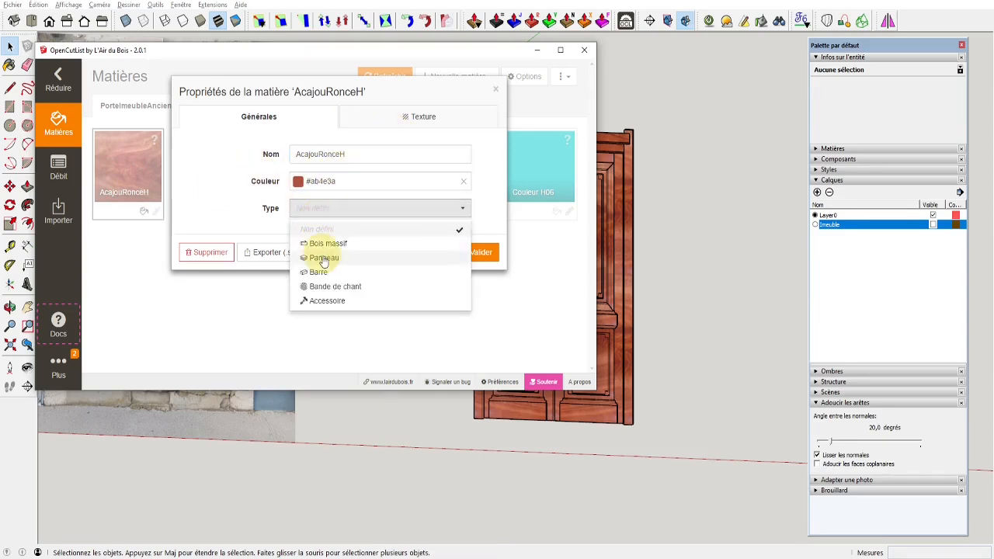
{"action": "left_click", "coordinate": [326, 244]}
{"action": "scroll", "coordinate": [280, 278], "scroll_direction": "down", "scroll_amount": 2}
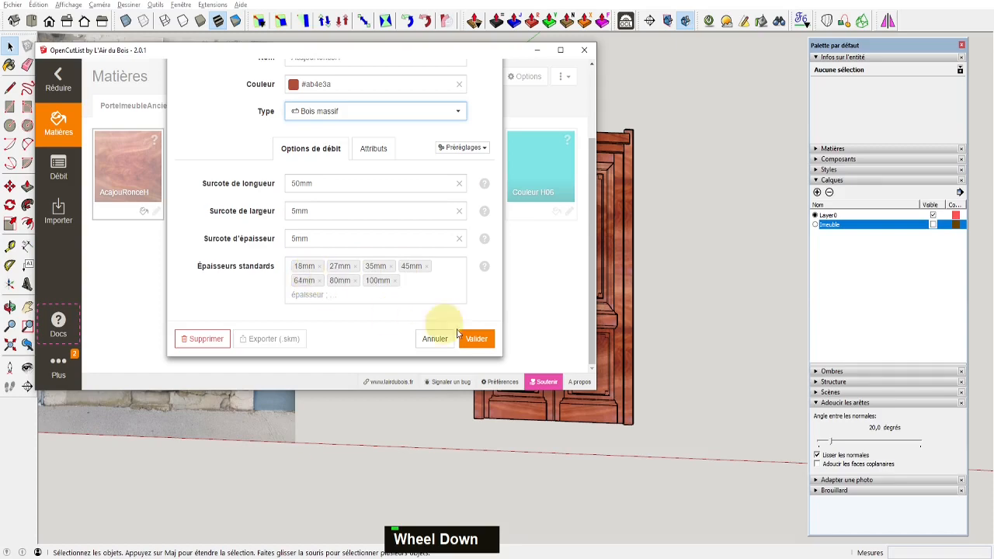
{"action": "left_click", "coordinate": [476, 339]}
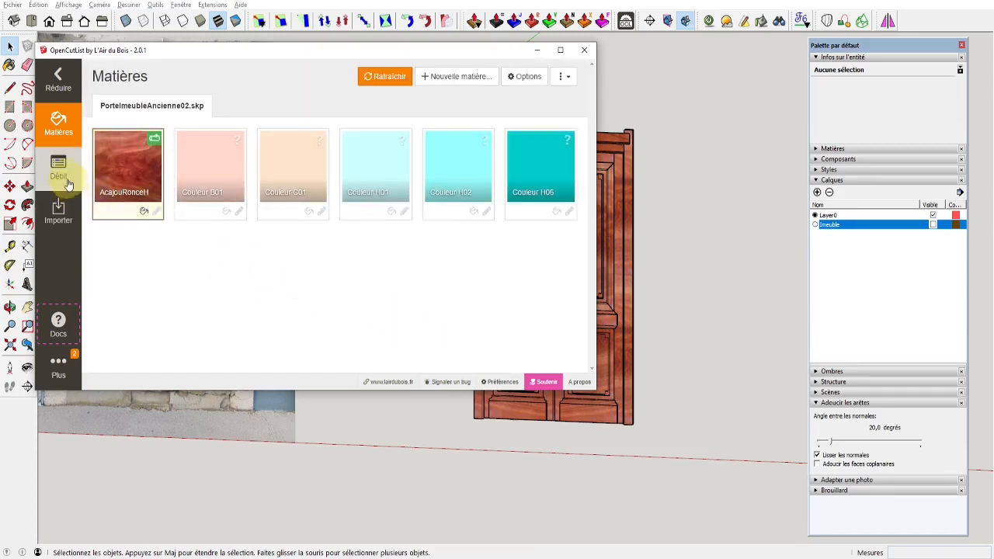
Generate the cut list and reorder the TrvHtHuisserie part's axes to put its width on green and thickness on blue
{"action": "left_click", "coordinate": [60, 173]}
{"action": "left_click", "coordinate": [320, 77]}
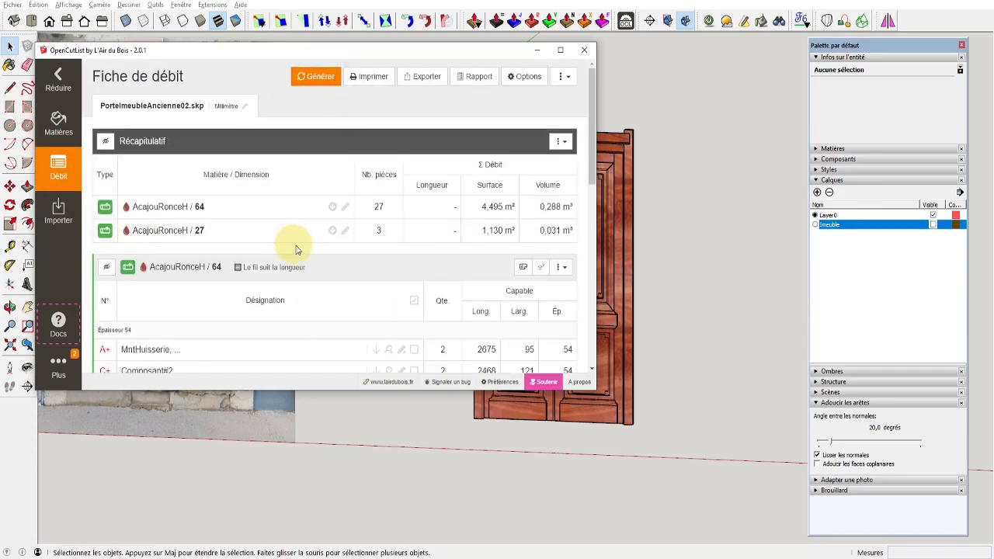
{"action": "scroll", "coordinate": [296, 249], "scroll_direction": "down", "scroll_amount": 3}
{"action": "left_click", "coordinate": [367, 199]}
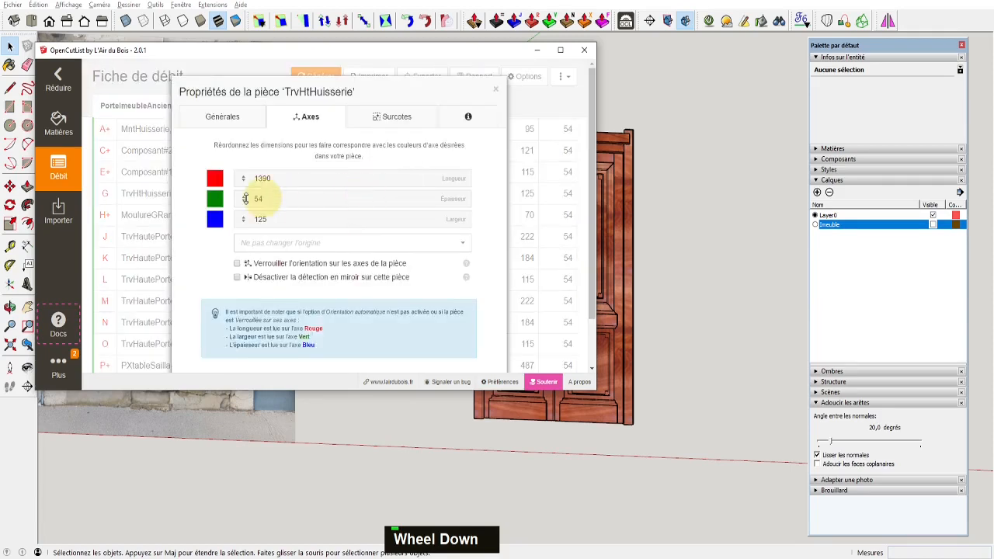
{"action": "left_click_drag", "start_coordinate": [264, 219], "coordinate": [246, 201]}
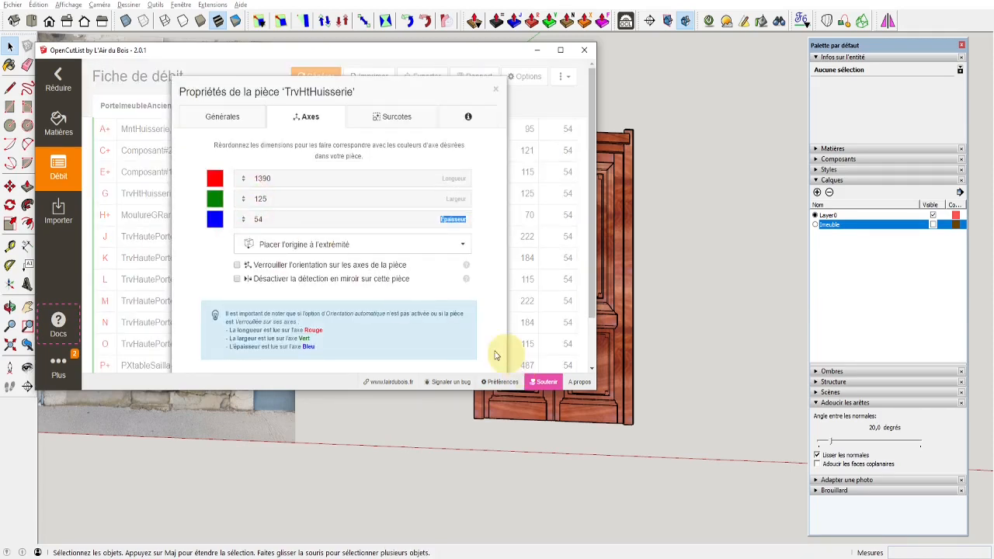
{"action": "scroll", "coordinate": [505, 342], "scroll_direction": "down", "scroll_amount": 1}
{"action": "left_click_drag", "start_coordinate": [588, 391], "coordinate": [583, 493]}
{"action": "left_click", "coordinate": [481, 397]}
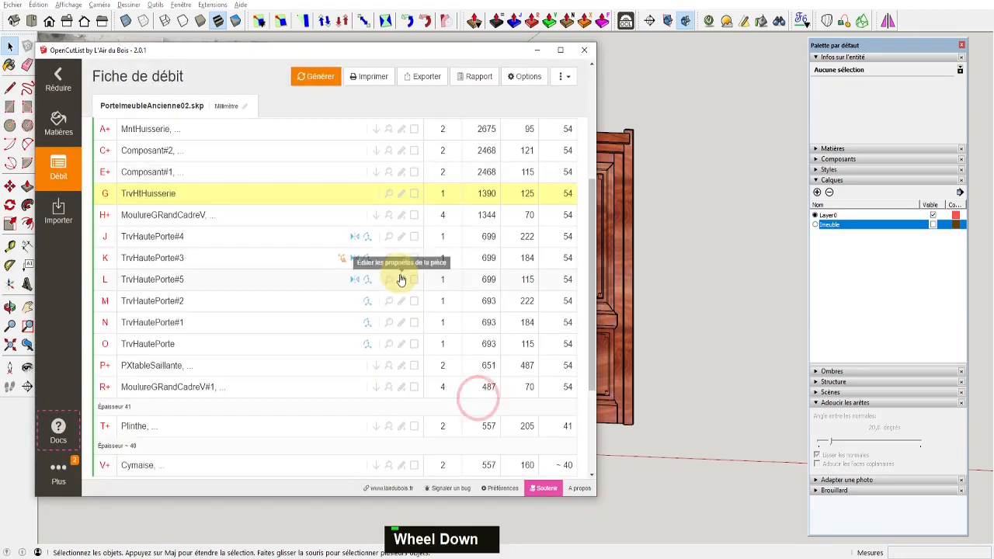
Reorder the axes of TrvHautePorte#4, TrvHautePorte#3 and TrvHautePorte#5 to put width on green and thickness on blue
{"action": "left_click", "coordinate": [364, 241]}
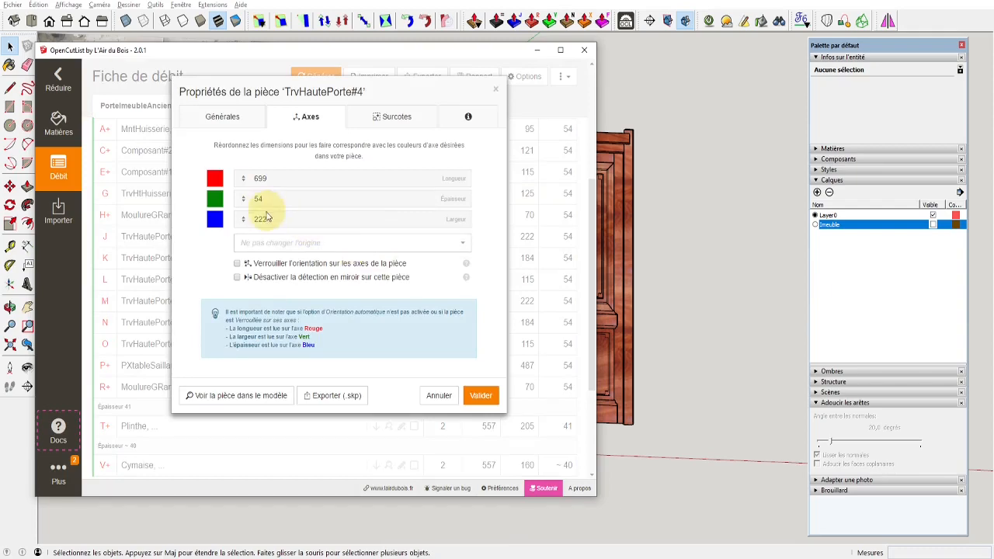
{"action": "left_click_drag", "start_coordinate": [246, 219], "coordinate": [246, 199]}
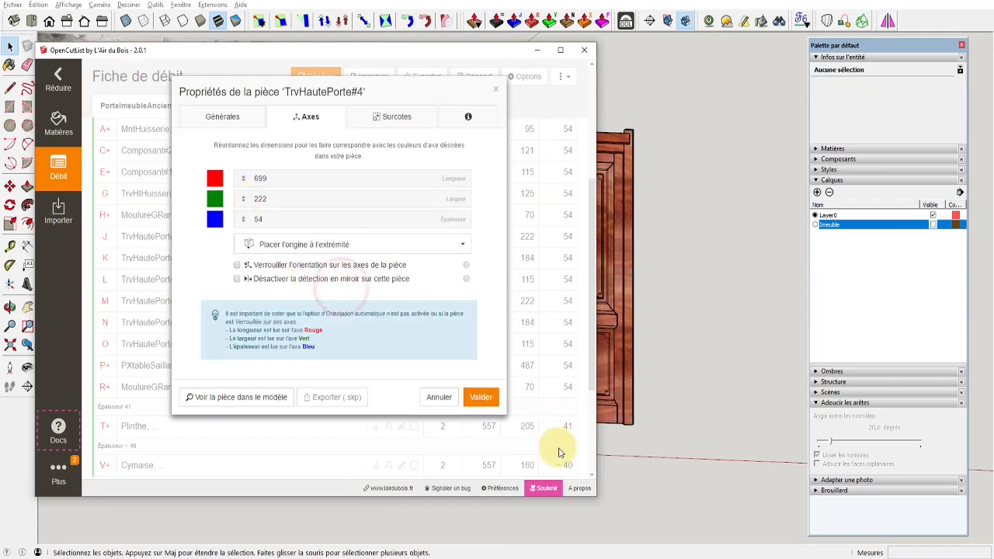
{"action": "left_click", "coordinate": [492, 405]}
{"action": "left_click", "coordinate": [491, 403]}
{"action": "left_click", "coordinate": [360, 263]}
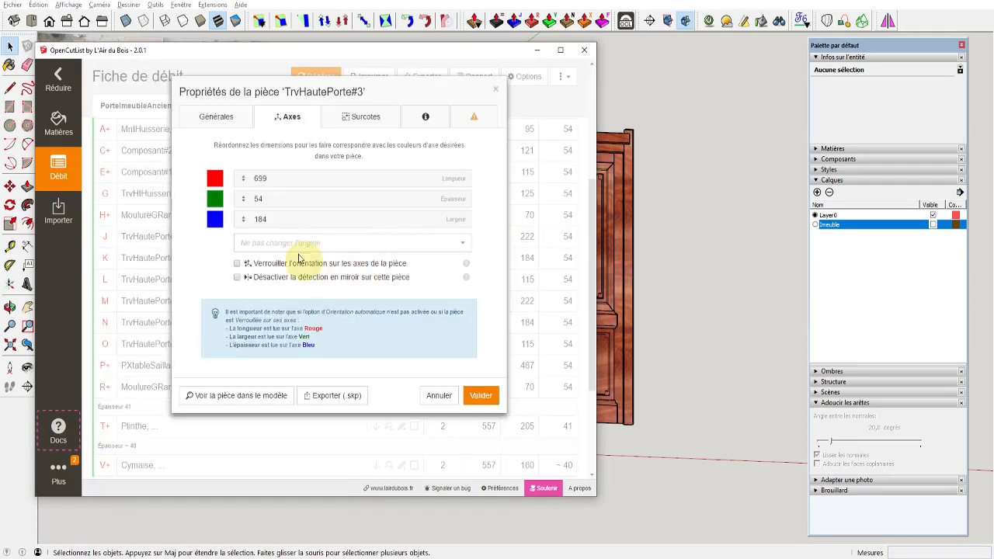
{"action": "left_click_drag", "start_coordinate": [246, 220], "coordinate": [247, 205]}
{"action": "left_click", "coordinate": [483, 403]}
{"action": "left_click", "coordinate": [402, 280]}
{"action": "left_click_drag", "start_coordinate": [289, 279], "coordinate": [310, 265]}
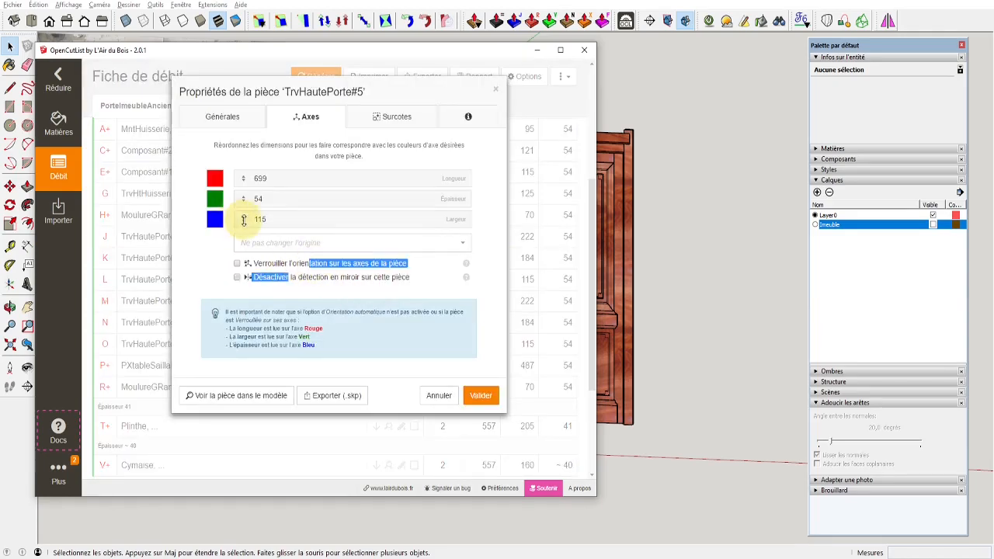
{"action": "mouse_move", "coordinate": [243, 219]}
{"action": "left_mouse_down"}
{"action": "mouse_move", "coordinate": [241, 201]}
{"action": "mouse_move", "coordinate": [253, 204]}
{"action": "left_mouse_up"}
{"action": "left_click", "coordinate": [485, 405]}
Correct the axis order of TrvHautePorte#2, TrvHautePorte#1, TrvHautePorte and Corniche in their part properties
{"action": "left_click", "coordinate": [366, 303]}
{"action": "left_click", "coordinate": [480, 398]}
{"action": "left_click", "coordinate": [367, 322]}
{"action": "left_click", "coordinate": [479, 396]}
{"action": "left_click", "coordinate": [367, 344]}
{"action": "left_click", "coordinate": [481, 395]}
{"action": "scroll", "coordinate": [370, 429], "scroll_direction": "down", "scroll_amount": 5}
{"action": "left_click", "coordinate": [370, 430]}
{"action": "left_click", "coordinate": [481, 397]}
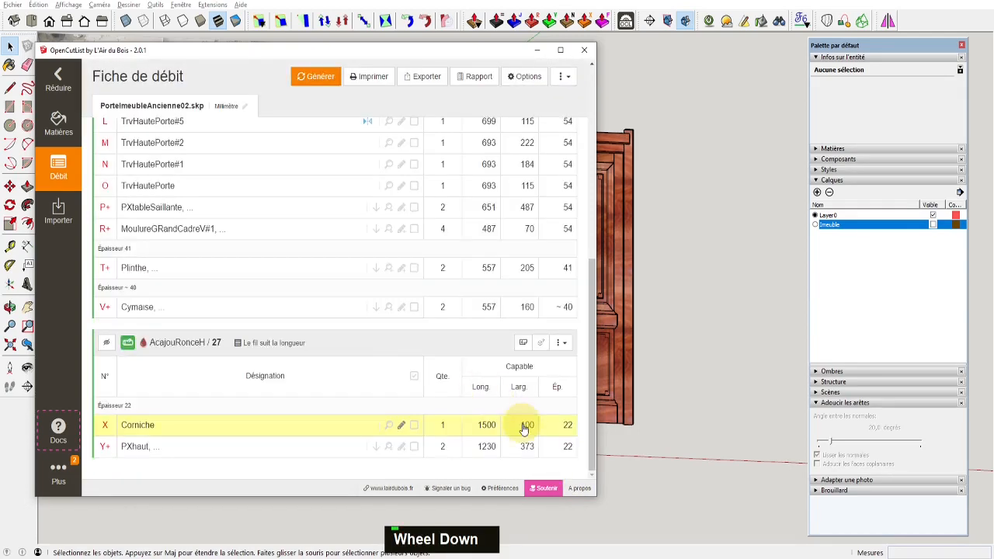
Review the cut list's parts, close OpenCutList, and examine the wood grain direction on the front and back of the door
{"action": "scroll", "coordinate": [362, 342], "scroll_direction": "up", "scroll_amount": 1}
{"action": "scroll", "coordinate": [362, 343], "scroll_direction": "up", "scroll_amount": 4}
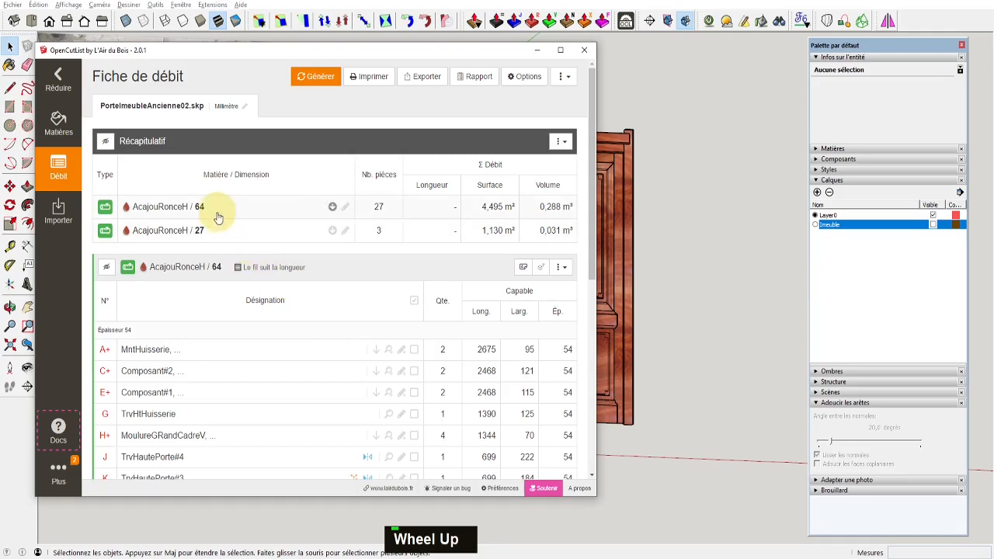
{"action": "scroll", "coordinate": [337, 324], "scroll_direction": "down", "scroll_amount": 5}
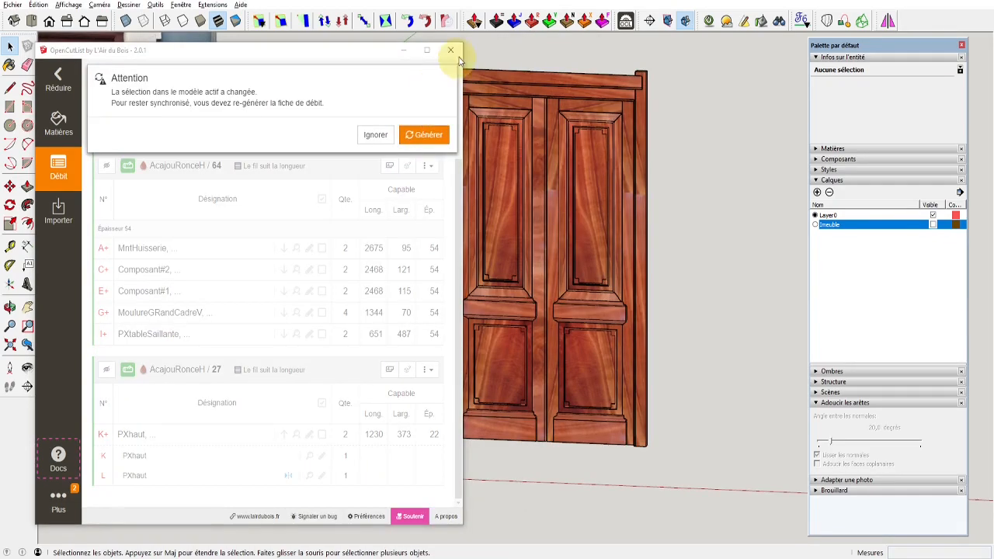
{"action": "left_click", "coordinate": [453, 51]}
{"action": "mouse_move", "coordinate": [511, 247]}
{"action": "middle_mouse_down"}
{"action": "mouse_move", "coordinate": [409, 187]}
{"action": "mouse_move", "coordinate": [734, 289]}
{"action": "mouse_move", "coordinate": [466, 233]}
{"action": "middle_mouse_up"}
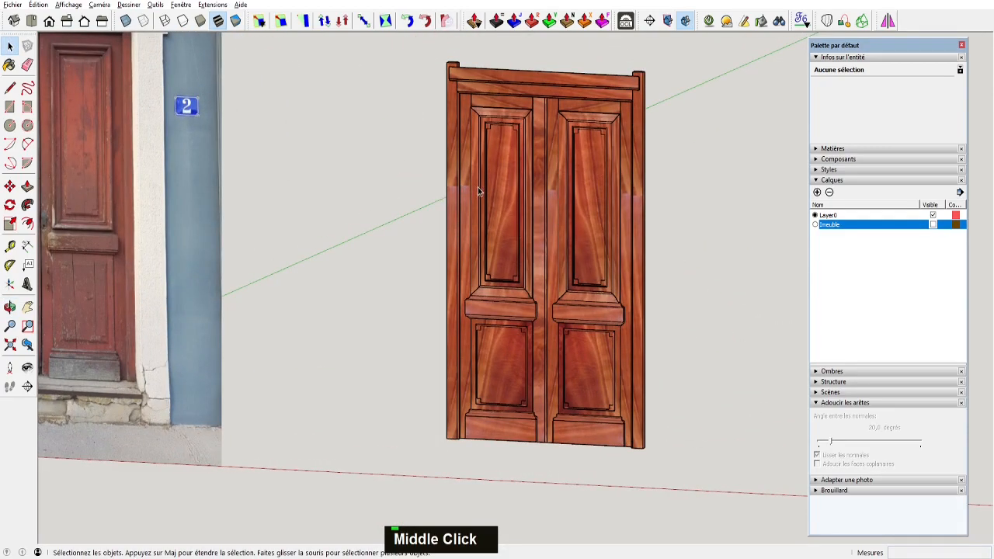
{"action": "scroll", "coordinate": [478, 188], "scroll_direction": "down", "scroll_amount": 2}
{"action": "scroll", "coordinate": [485, 191], "scroll_direction": "up", "scroll_amount": 3}
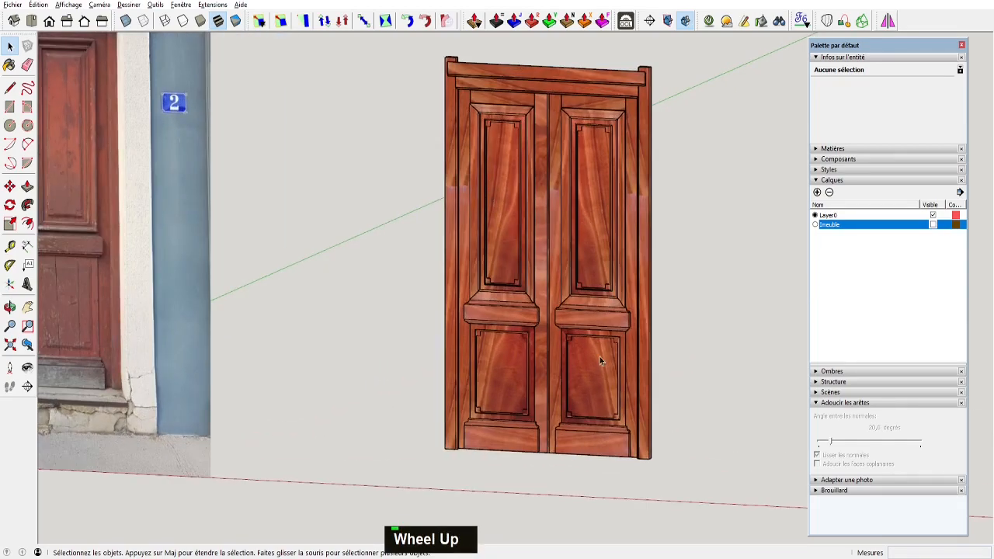
{"action": "scroll", "coordinate": [600, 359], "scroll_direction": "down", "scroll_amount": 2}
{"action": "mouse_move", "coordinate": [600, 359]}
{"action": "middle_mouse_down"}
{"action": "mouse_move", "coordinate": [582, 216]}
{"action": "mouse_move", "coordinate": [593, 311]}
{"action": "mouse_move", "coordinate": [462, 333]}
{"action": "mouse_move", "coordinate": [360, 242]}
{"action": "middle_mouse_up"}
{"action": "scroll", "coordinate": [462, 333], "scroll_direction": "up", "scroll_amount": 2}
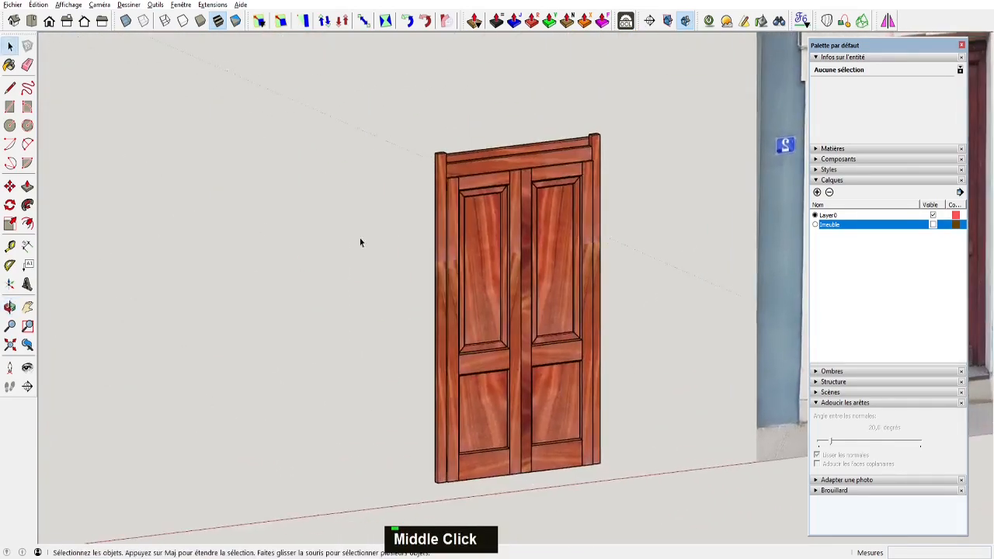
Inspect the mahogany grain on the upper panels' mouldings and switch the camera to perspective projection
{"action": "scroll", "coordinate": [505, 240], "scroll_direction": "up", "scroll_amount": 3}
{"action": "scroll", "coordinate": [599, 151], "scroll_direction": "up", "scroll_amount": 2}
{"action": "middle_click_drag", "start_coordinate": [599, 151], "coordinate": [633, 115]}
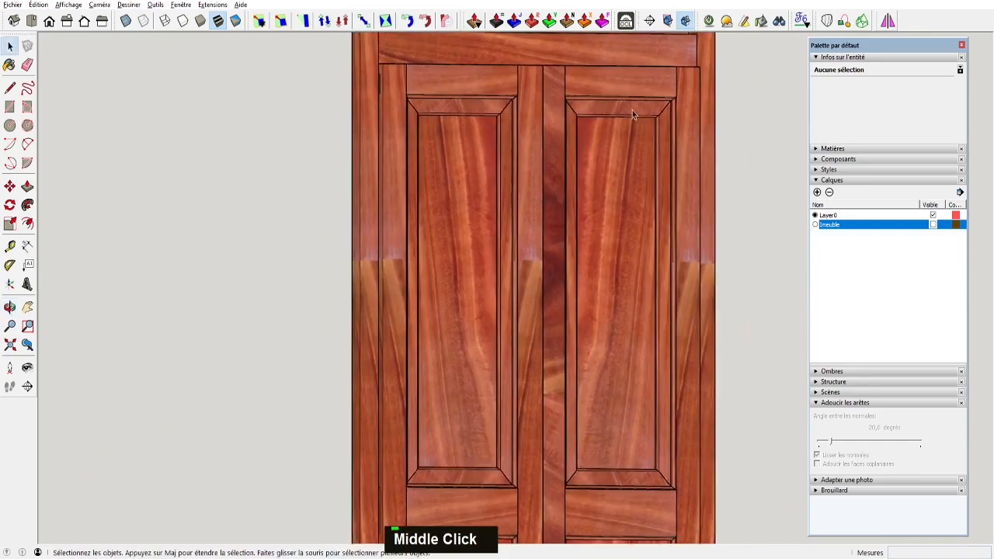
{"action": "scroll", "coordinate": [629, 124], "scroll_direction": "up", "scroll_amount": 6}
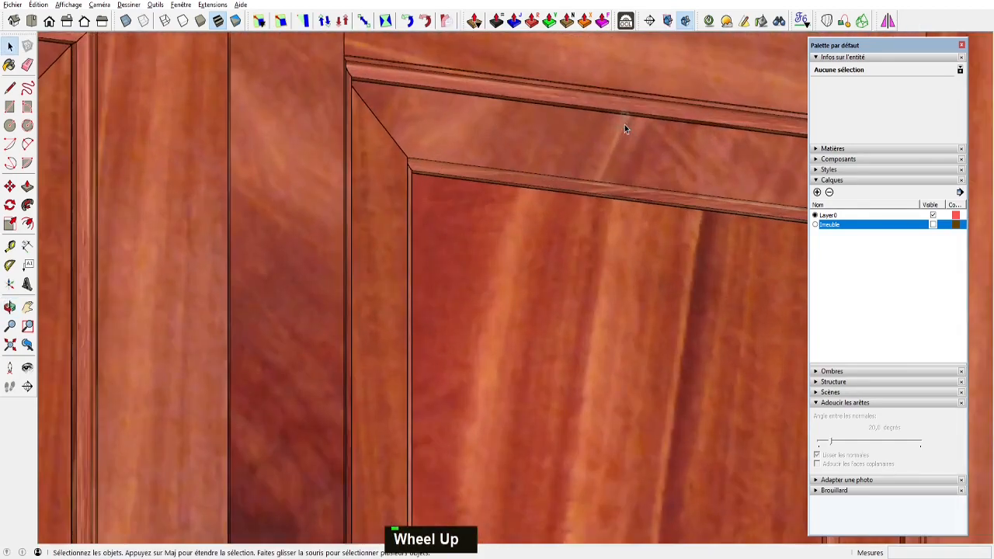
{"action": "middle_click_drag", "start_coordinate": [494, 98], "coordinate": [657, 106]}
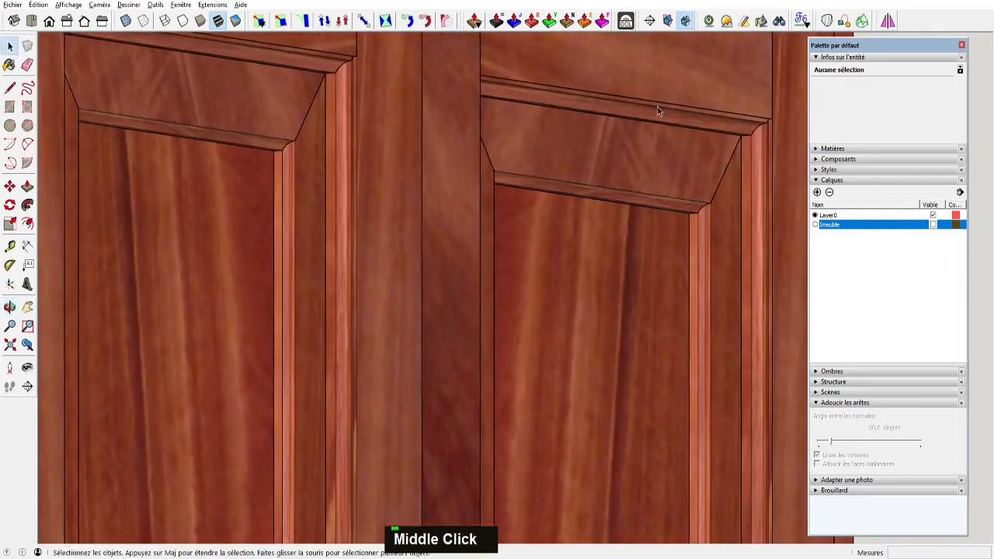
{"action": "left_click", "coordinate": [100, 5]}
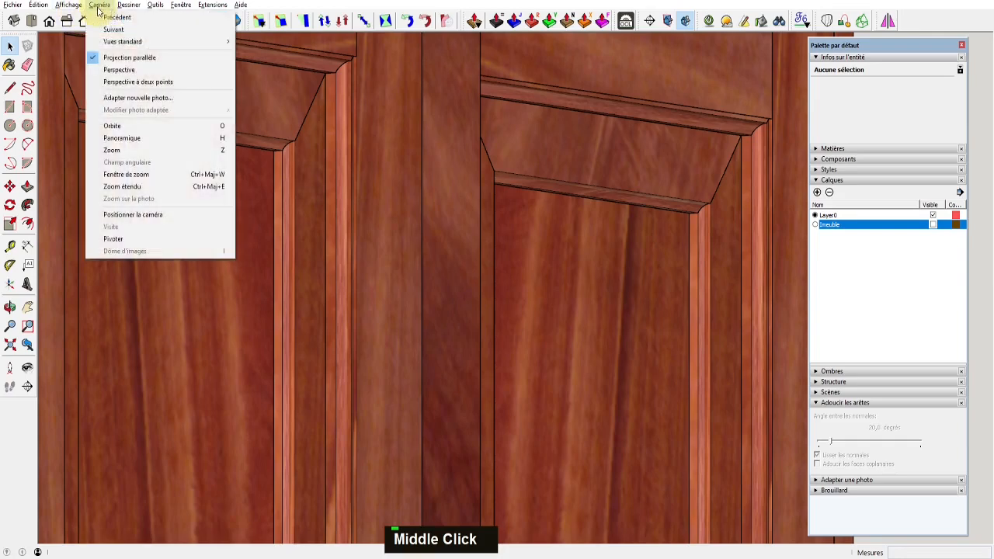
{"action": "left_click", "coordinate": [103, 71]}
{"action": "scroll", "coordinate": [432, 268], "scroll_direction": "down", "scroll_amount": 3}
{"action": "middle_click_drag", "start_coordinate": [432, 268], "coordinate": [660, 243]}
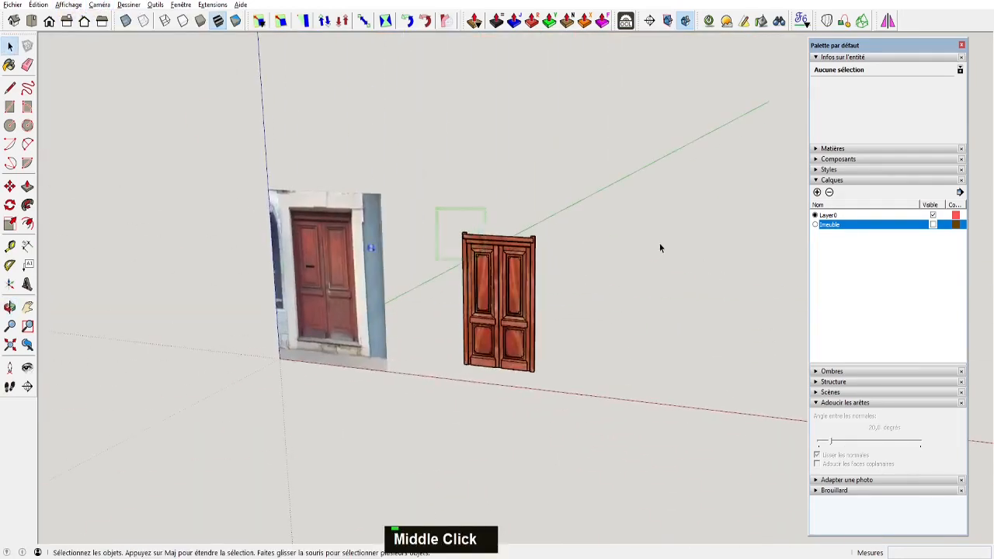
Open the vertical moulding of the upper left panel to examine its mitred end, and close it again
{"action": "scroll", "coordinate": [336, 212], "scroll_direction": "up", "scroll_amount": 8}
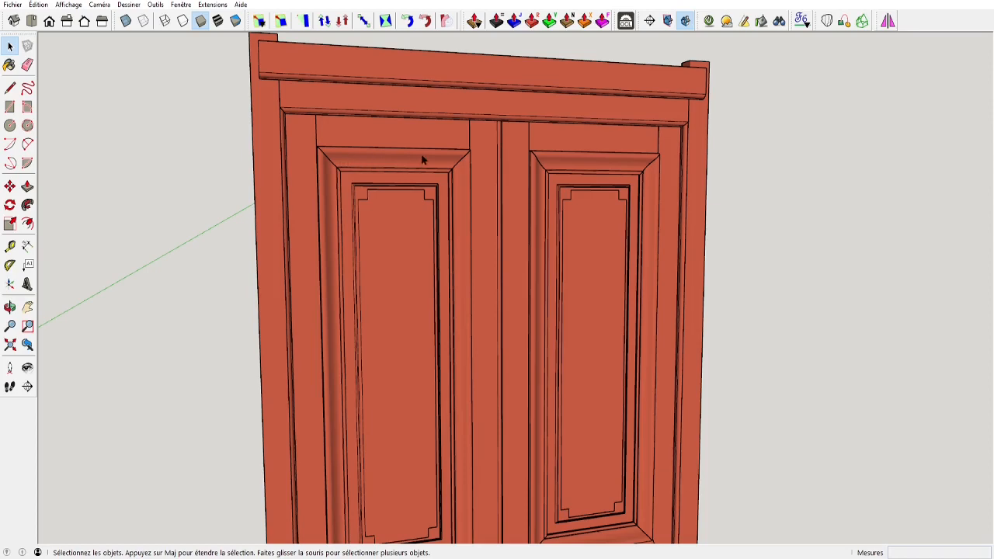
{"action": "middle_click_drag", "start_coordinate": [329, 194], "coordinate": [459, 240]}
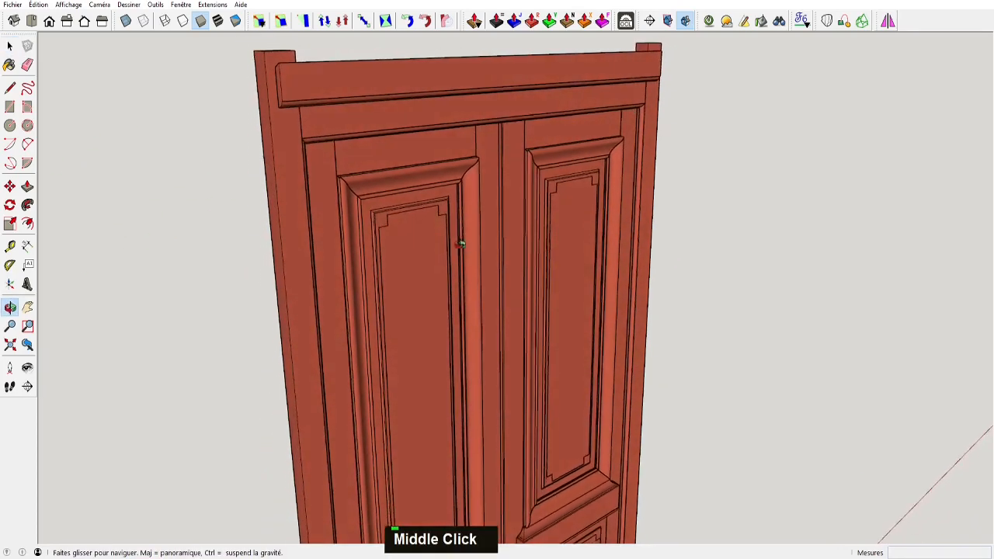
{"action": "scroll", "coordinate": [351, 180], "scroll_direction": "up", "scroll_amount": 2}
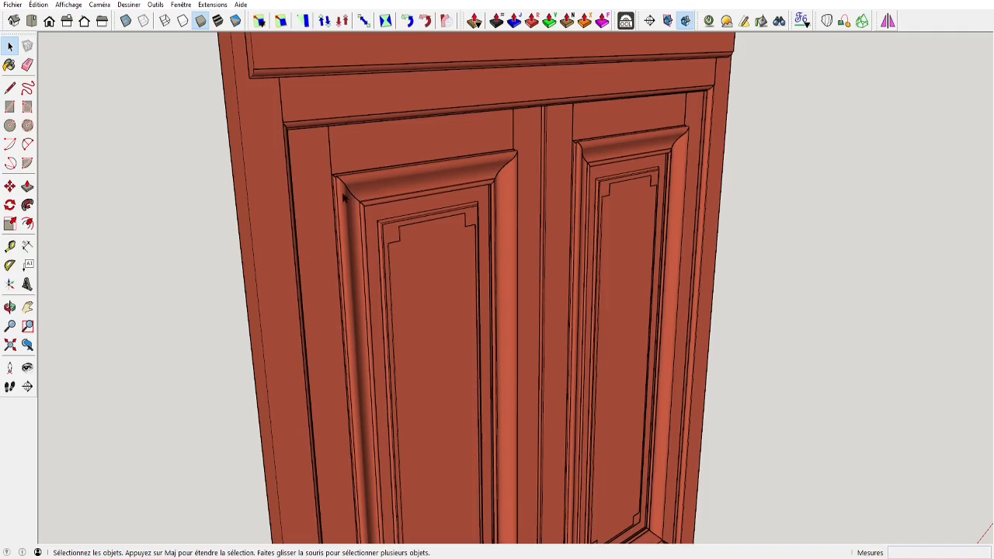
{"action": "double_click", "coordinate": [345, 198]}
{"action": "middle_click_drag", "start_coordinate": [354, 195], "coordinate": [395, 194]}
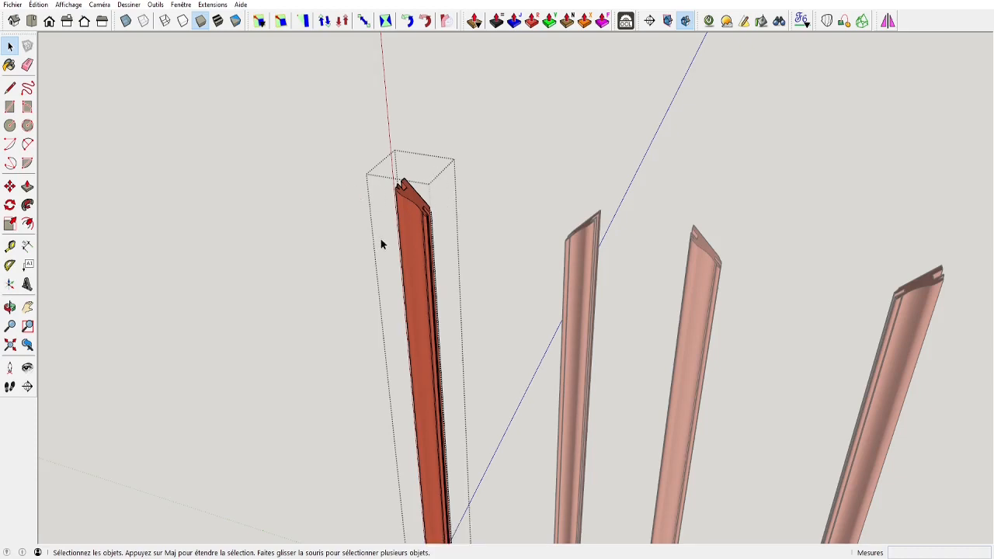
{"action": "left_click", "coordinate": [340, 207]}
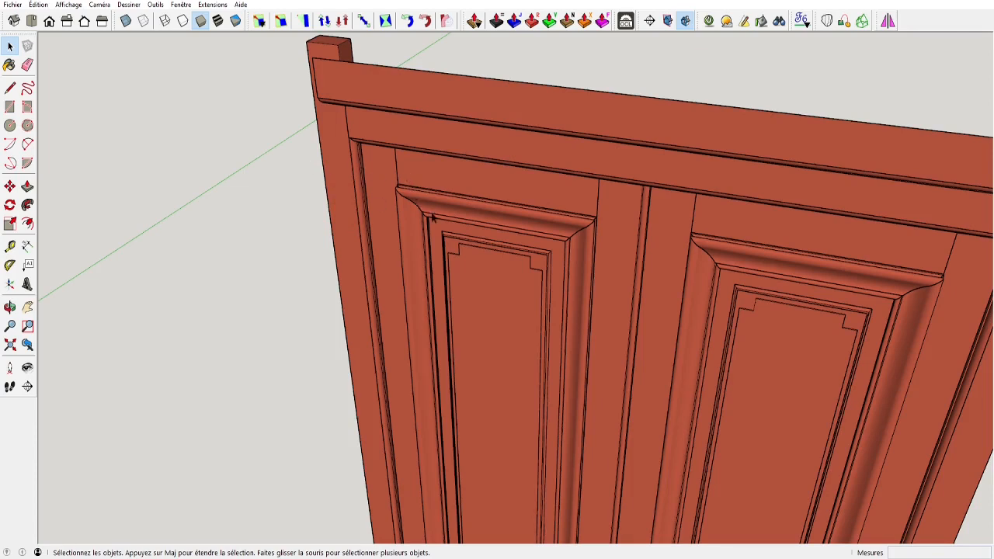
Hide the upper left panel's top rail with its moulding and draw a 43 by about 7 mm rectangle at the exposed mitre
{"action": "left_click", "coordinate": [467, 204]}
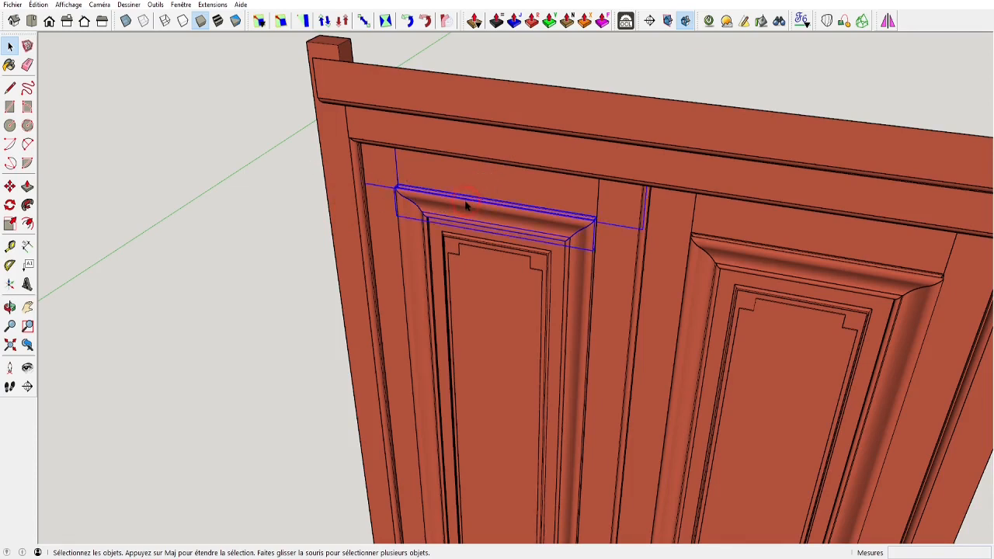
{"action": "key", "text": "ctrl+alt+m"}
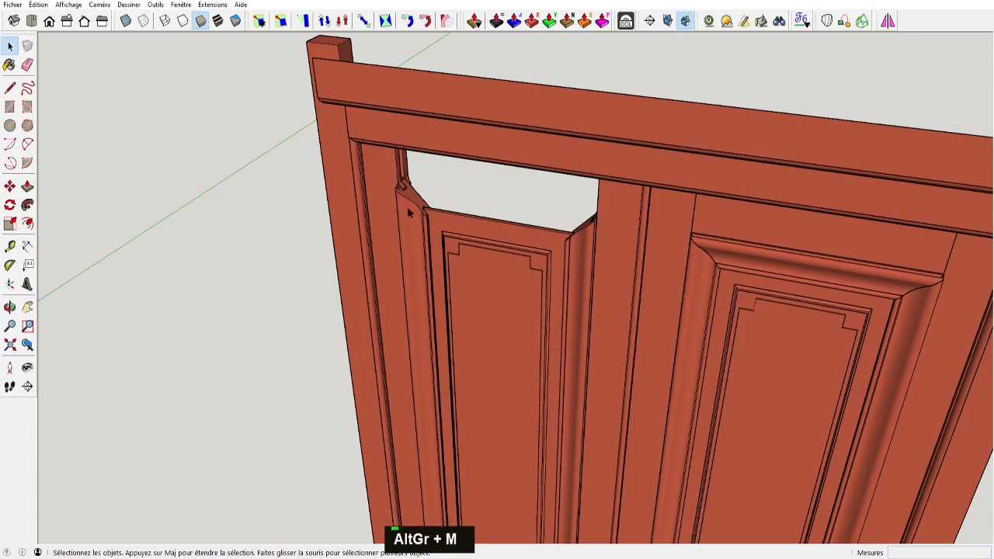
{"action": "scroll", "coordinate": [407, 206], "scroll_direction": "up", "scroll_amount": 5}
{"action": "key", "text": "r"}
{"action": "left_click", "coordinate": [417, 170]}
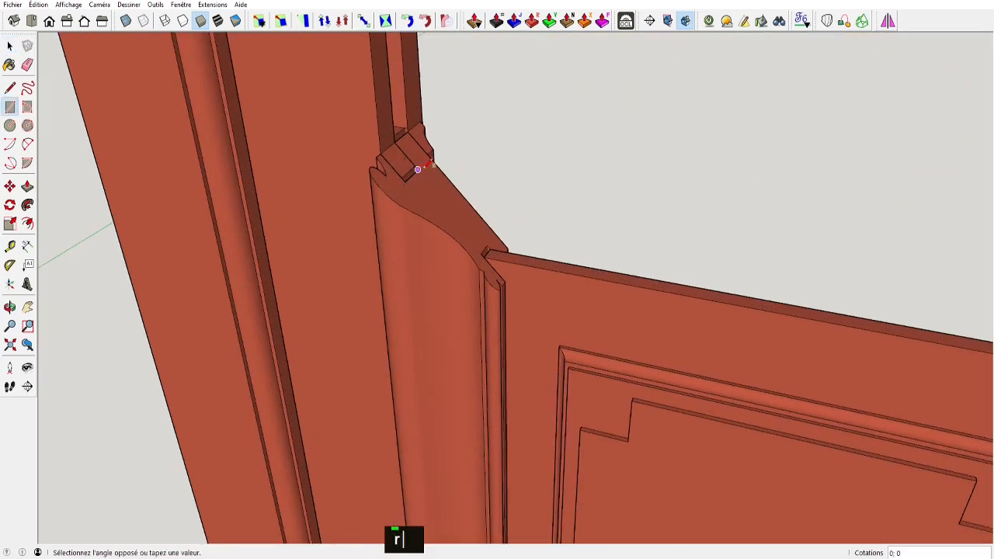
{"action": "left_click", "coordinate": [485, 183]}
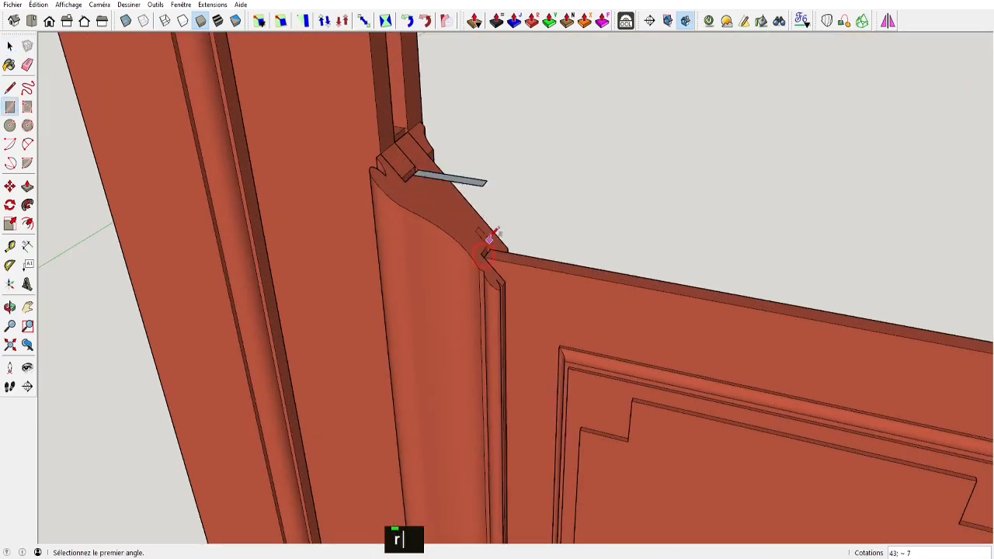
{"action": "middle_click_drag", "start_coordinate": [490, 239], "coordinate": [466, 195]}
Extrude the rectangle down to the panel groove to form a loose tenon block at the mitre
{"action": "key", "text": "p"}
{"action": "left_click", "coordinate": [477, 190]}
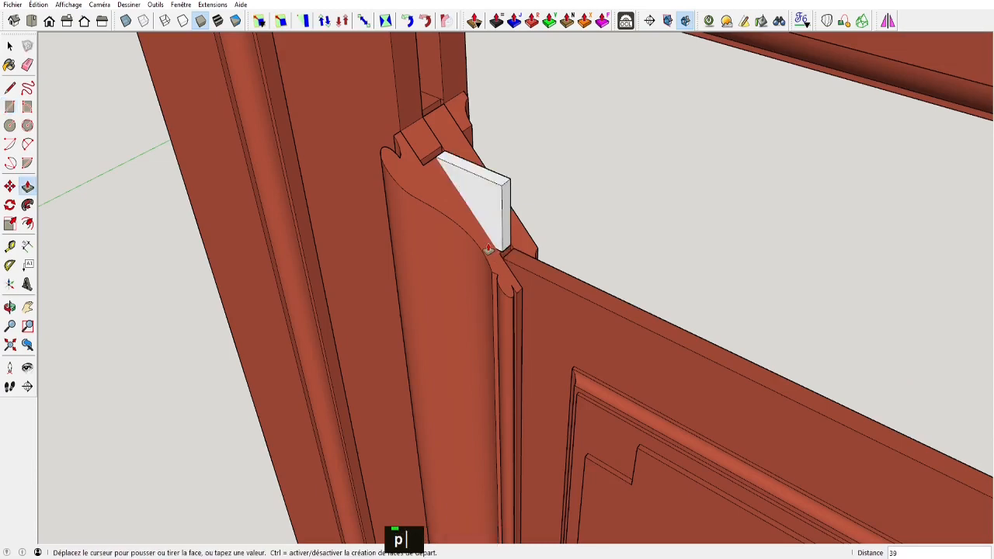
{"action": "scroll", "coordinate": [489, 260], "scroll_direction": "up", "scroll_amount": 3}
{"action": "mouse_move", "coordinate": [491, 268]}
{"action": "middle_mouse_down"}
{"action": "mouse_move", "coordinate": [486, 246]}
{"action": "mouse_move", "coordinate": [487, 267]}
{"action": "middle_mouse_up"}
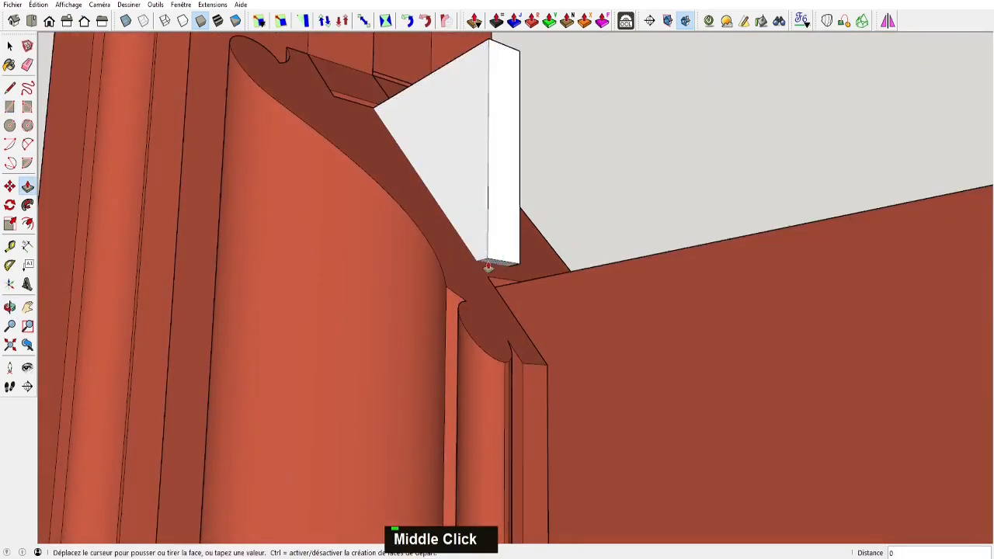
{"action": "left_click", "coordinate": [489, 278]}
{"action": "middle_click_drag", "start_coordinate": [475, 233], "coordinate": [555, 497]}
{"action": "key", "text": "t"}
{"action": "left_click", "coordinate": [489, 168]}
{"action": "key", "text": "space"}
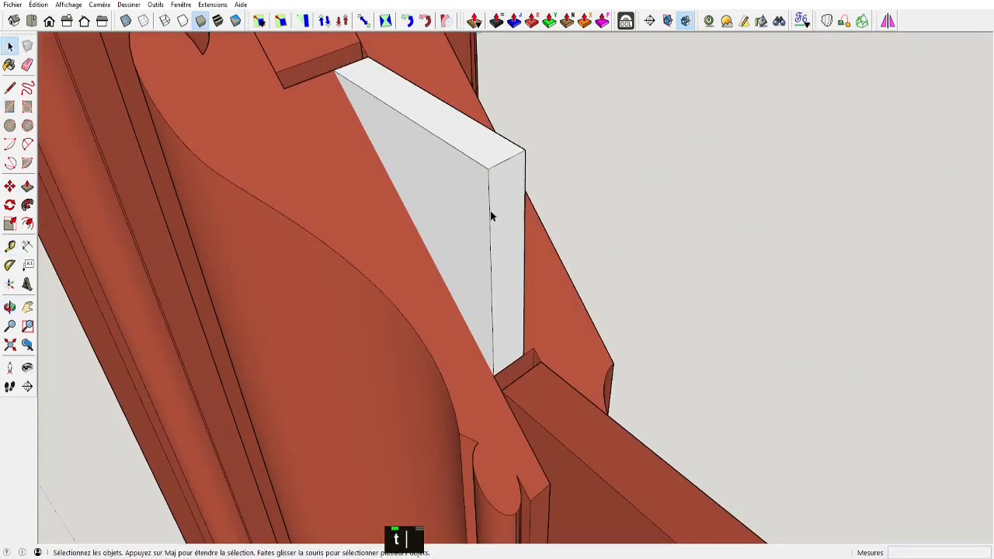
Adjust the tenon block's narrow side face by about 3 mm and check its position at the mitre
{"action": "middle_click_drag", "start_coordinate": [490, 216], "coordinate": [535, 262]}
{"action": "key", "text": "p"}
{"action": "scroll", "coordinate": [477, 220], "scroll_direction": "down", "scroll_amount": 2}
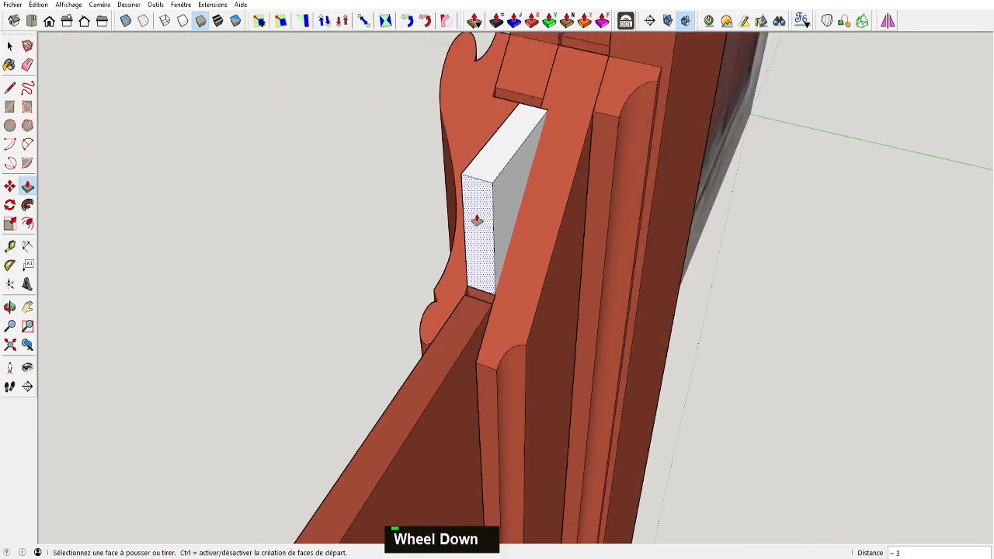
{"action": "middle_click_drag", "start_coordinate": [477, 219], "coordinate": [532, 310]}
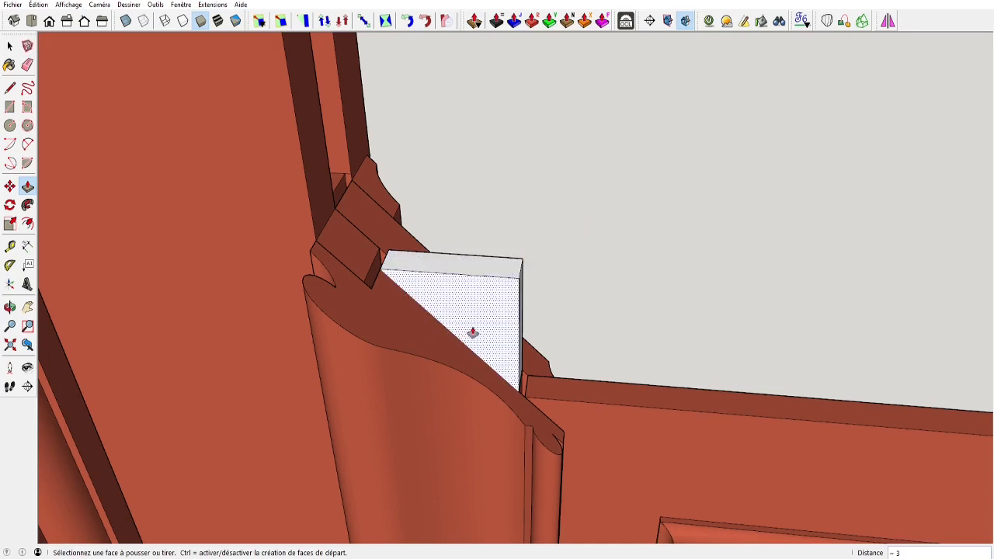
{"action": "scroll", "coordinate": [460, 331], "scroll_direction": "down", "scroll_amount": 3}
{"action": "mouse_move", "coordinate": [461, 314]}
{"action": "middle_mouse_down"}
{"action": "mouse_move", "coordinate": [477, 297]}
{"action": "mouse_move", "coordinate": [497, 176]}
{"action": "mouse_move", "coordinate": [452, 356]}
{"action": "middle_mouse_up"}
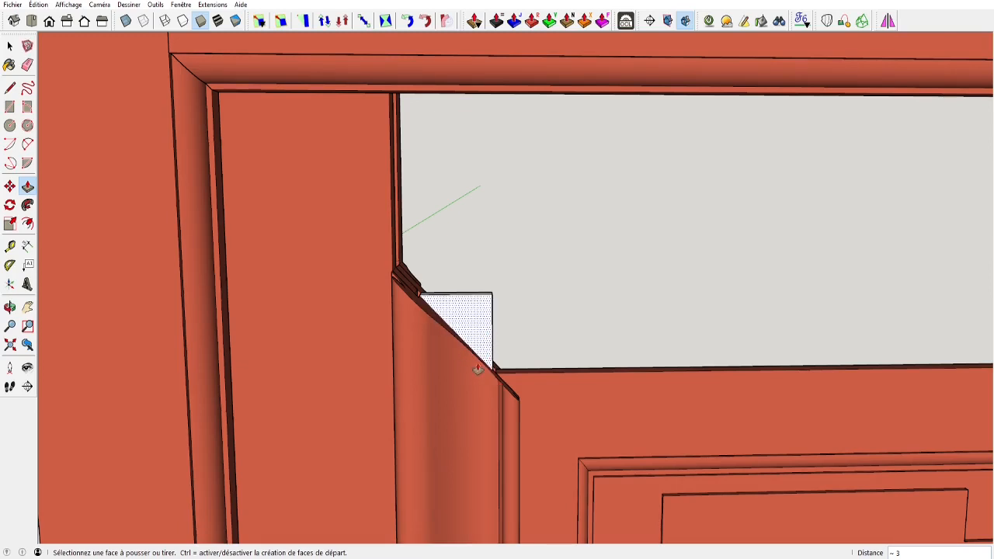
{"action": "middle_click_drag", "start_coordinate": [448, 320], "coordinate": [454, 331]}
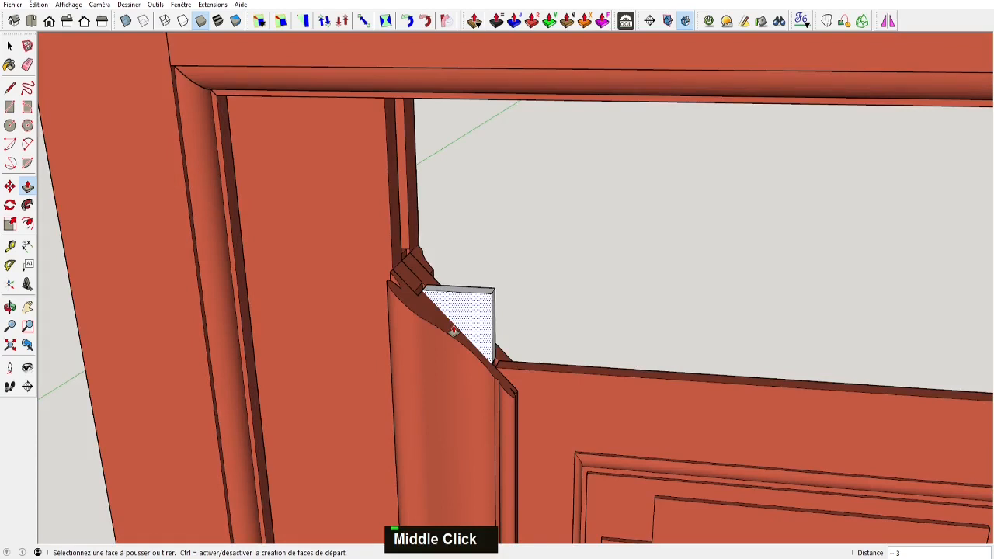
Turn the tenon block into a component named Pigeon
{"action": "key", "text": "space"}
{"action": "double_click", "coordinate": [477, 305]}
{"action": "type", "text": "gP"}
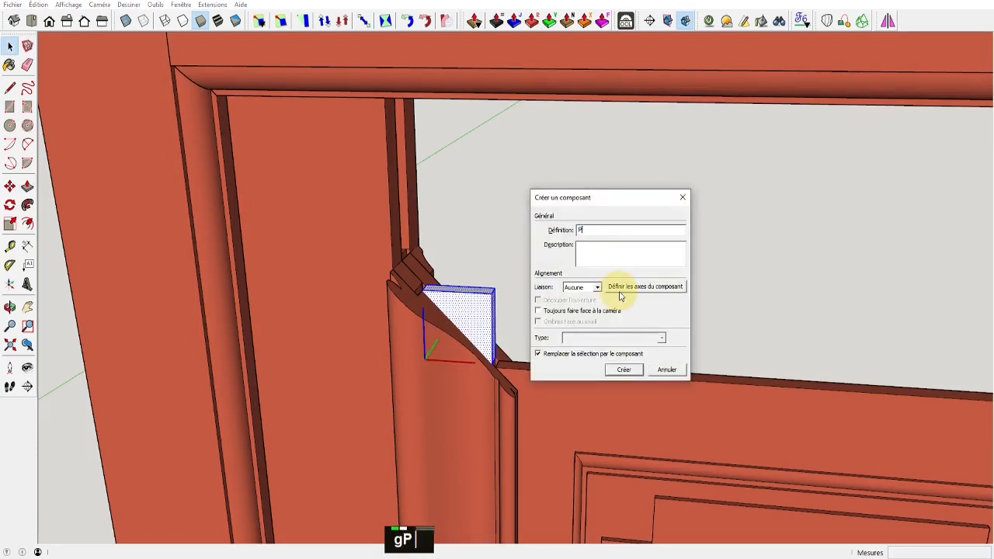
{"action": "type", "text": "igeon"}
{"action": "key", "text": "Return"}
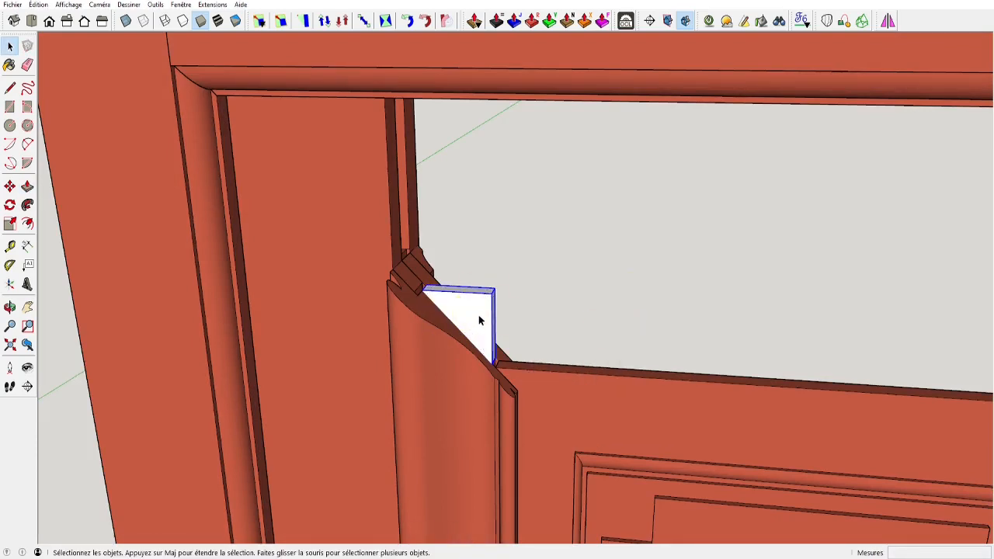
{"action": "key", "text": "space"}
Paste a copy of the tenon block in place inside the vertical moulding and intersect all the faces there
{"action": "key", "text": "ctrl+c"}
{"action": "double_click", "coordinate": [443, 351]}
{"action": "key", "text": "ctrl+b"}
{"action": "middle_click_drag", "start_coordinate": [444, 351], "coordinate": [453, 365]}
{"action": "key", "text": "space"}
{"action": "triple_click", "coordinate": [467, 302]}
{"action": "right_click", "coordinate": [468, 303]}
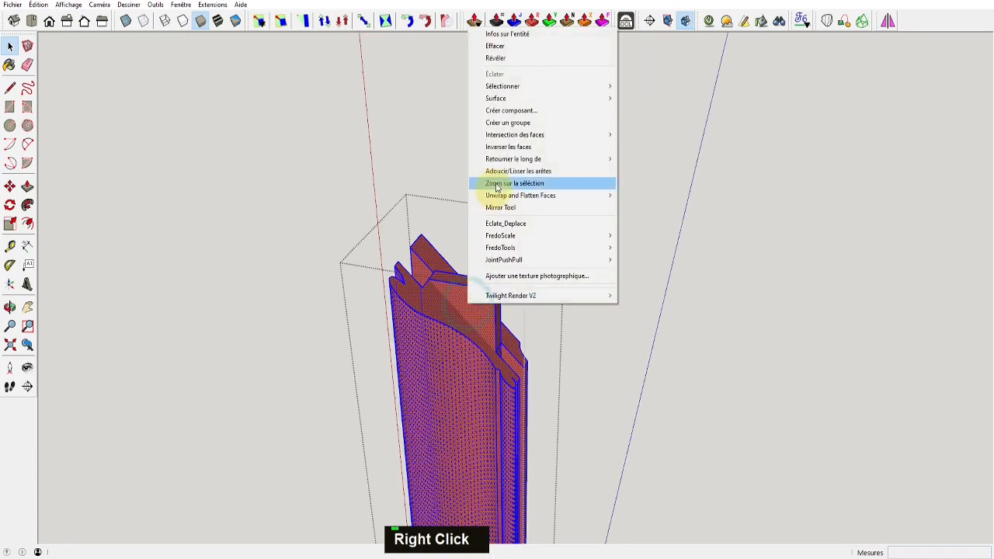
{"action": "mouse_move", "coordinate": [553, 135]}
{"action": "left_click", "coordinate": [631, 137]}
Delete the protruding tenon geometry and erase the leftover edge to leave a mortise in the moulding's mitred end
{"action": "left_click_drag", "start_coordinate": [521, 268], "coordinate": [482, 302]}
{"action": "key", "text": "Delete"}
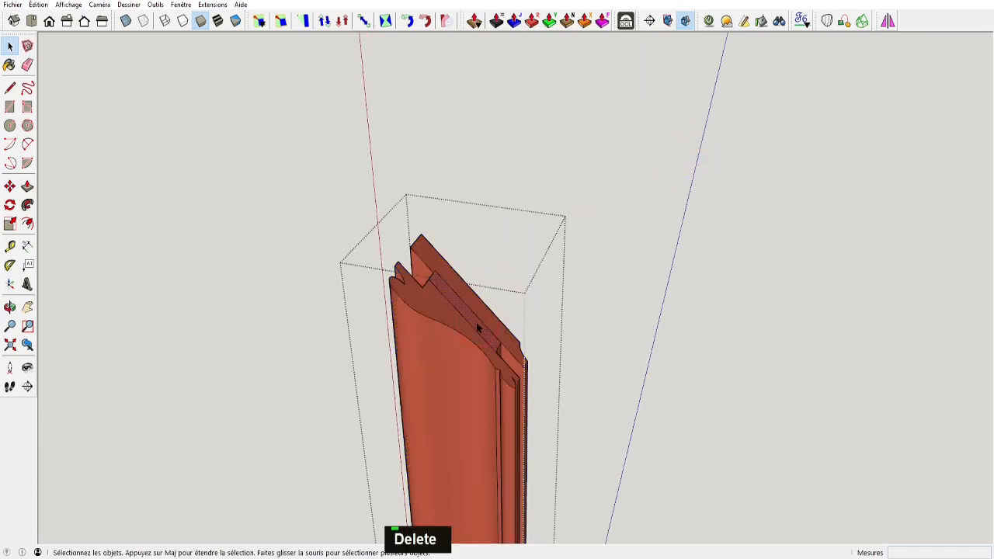
{"action": "key", "text": "Delete"}
{"action": "middle_click_drag", "start_coordinate": [478, 328], "coordinate": [402, 370]}
{"action": "scroll", "coordinate": [451, 274], "scroll_direction": "up", "scroll_amount": 5}
{"action": "middle_click_drag", "start_coordinate": [450, 274], "coordinate": [414, 286]}
{"action": "key", "text": "e"}
{"action": "left_click", "coordinate": [419, 265]}
{"action": "key", "text": "space"}
Open the Pigeon component and repeat the Push/Pull offset on its side, top and remaining edge faces for clearance
{"action": "scroll", "coordinate": [541, 374], "scroll_direction": "down", "scroll_amount": 2}
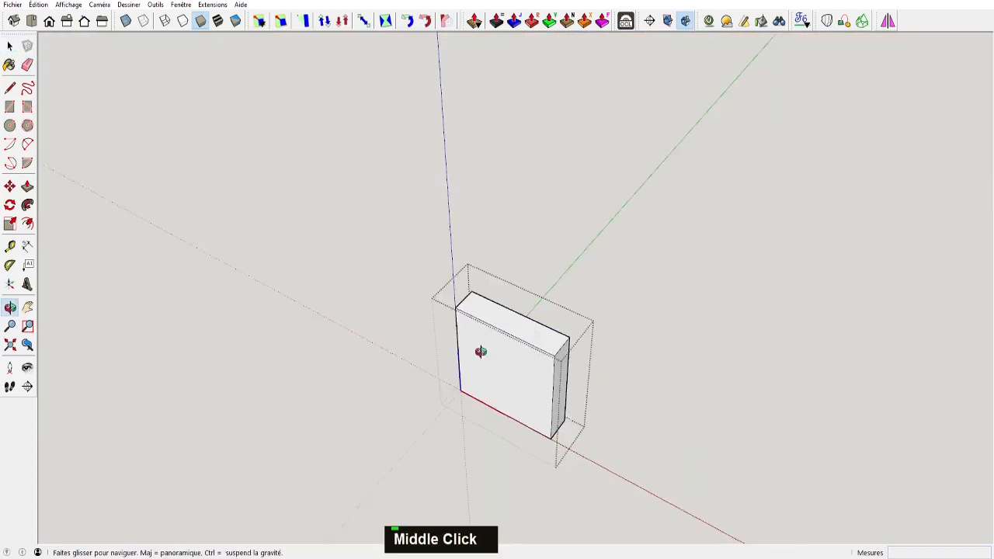
{"action": "scroll", "coordinate": [490, 339], "scroll_direction": "up", "scroll_amount": 3}
{"action": "scroll", "coordinate": [502, 349], "scroll_direction": "down", "scroll_amount": 4}
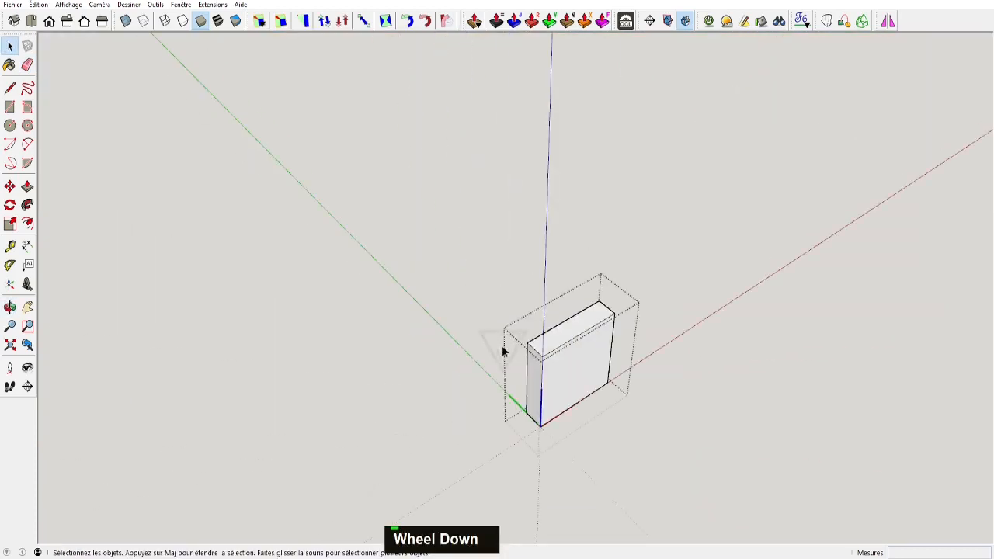
{"action": "key", "text": "p"}
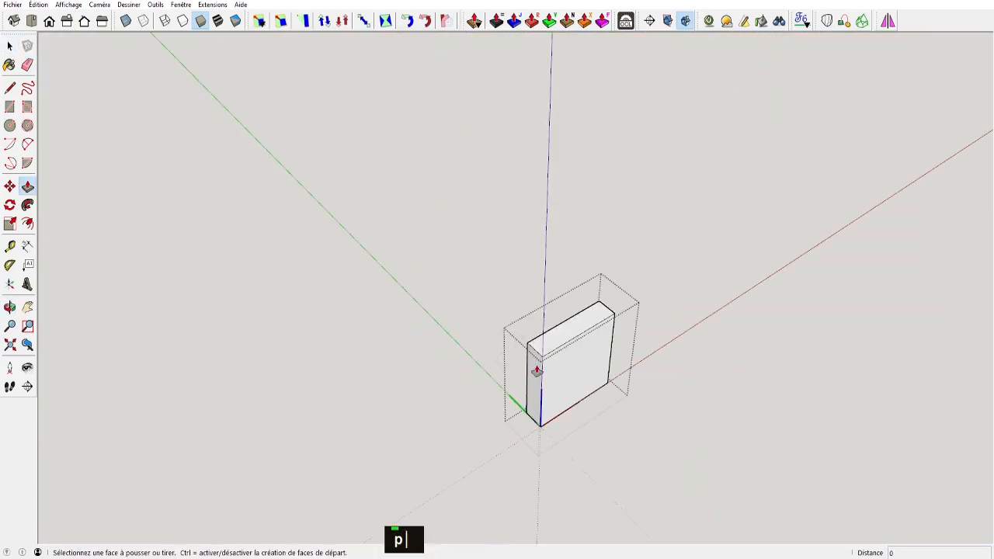
{"action": "double_click", "coordinate": [540, 367]}
{"action": "double_click", "coordinate": [566, 336]}
{"action": "middle_click_drag", "start_coordinate": [566, 339], "coordinate": [489, 209]}
{"action": "middle_click_drag", "start_coordinate": [590, 441], "coordinate": [523, 455]}
{"action": "double_click", "coordinate": [524, 456]}
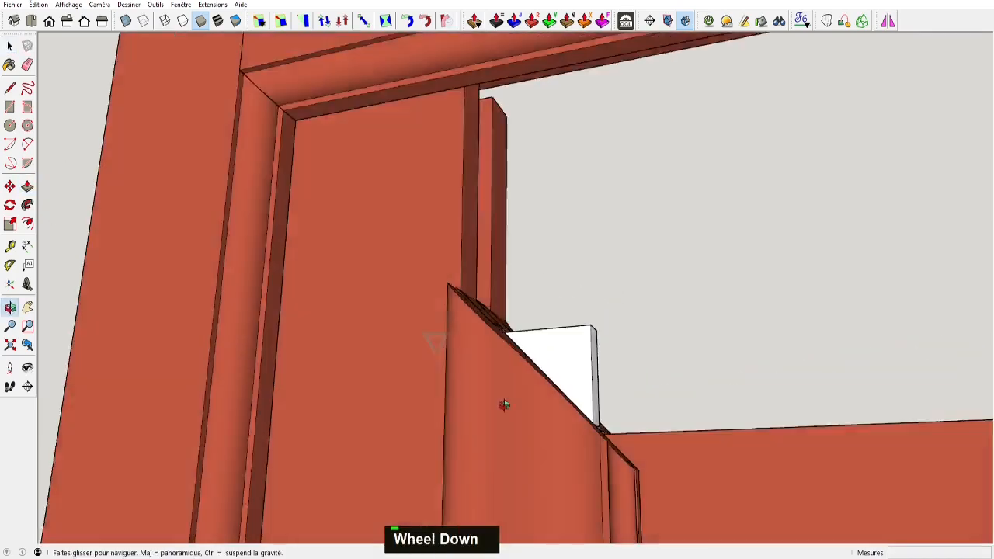
Turn on X-ray transparency to check the tenon's fit across the mitre joint, and restore opaque faces
{"action": "scroll", "coordinate": [504, 403], "scroll_direction": "down", "scroll_amount": 3}
{"action": "left_click", "coordinate": [125, 28]}
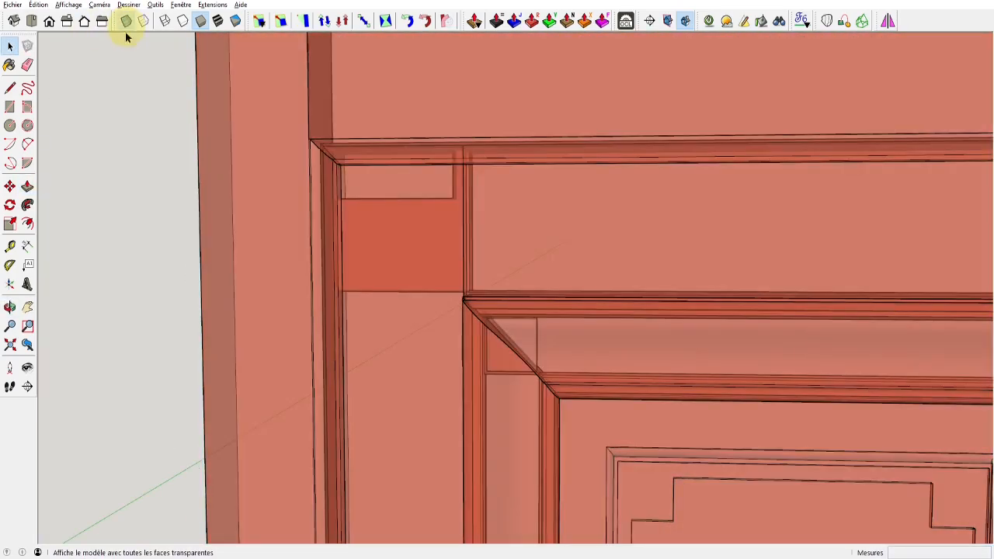
{"action": "middle_click_drag", "start_coordinate": [479, 344], "coordinate": [521, 345]}
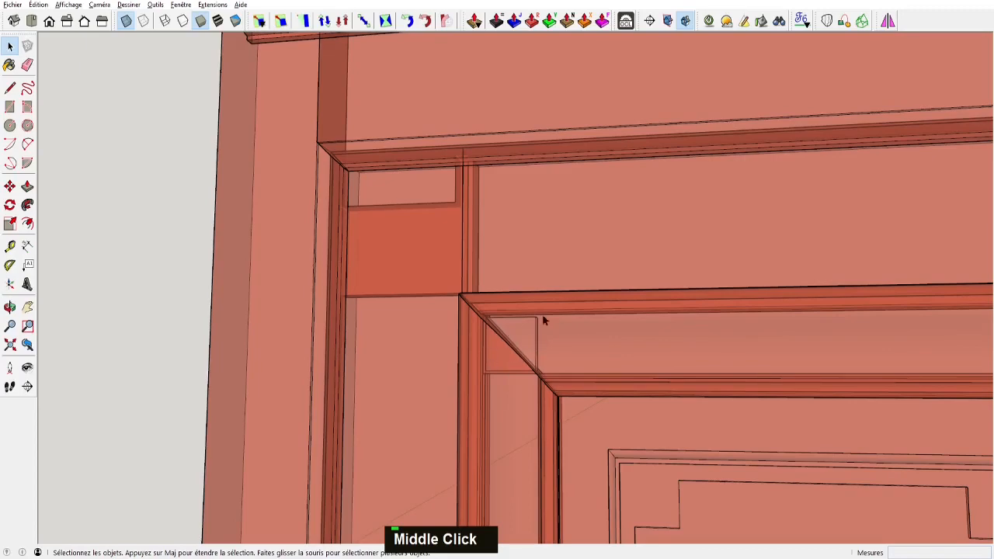
{"action": "scroll", "coordinate": [584, 335], "scroll_direction": "down", "scroll_amount": 3}
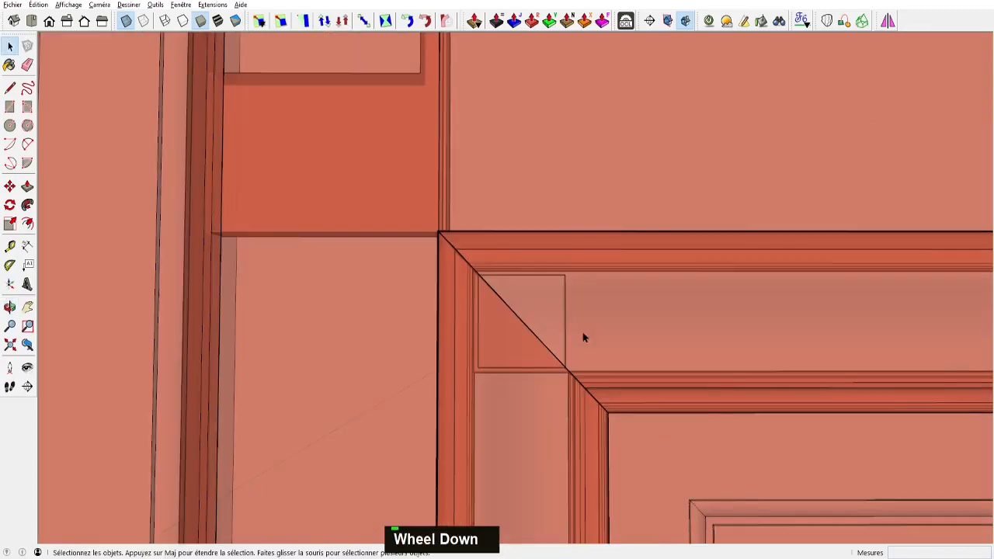
{"action": "mouse_move", "coordinate": [583, 335]}
{"action": "middle_mouse_down", "text": "shift"}
{"action": "mouse_move", "coordinate": [506, 322]}
{"action": "mouse_move", "coordinate": [230, 106]}
{"action": "middle_mouse_up", "text": "shift"}
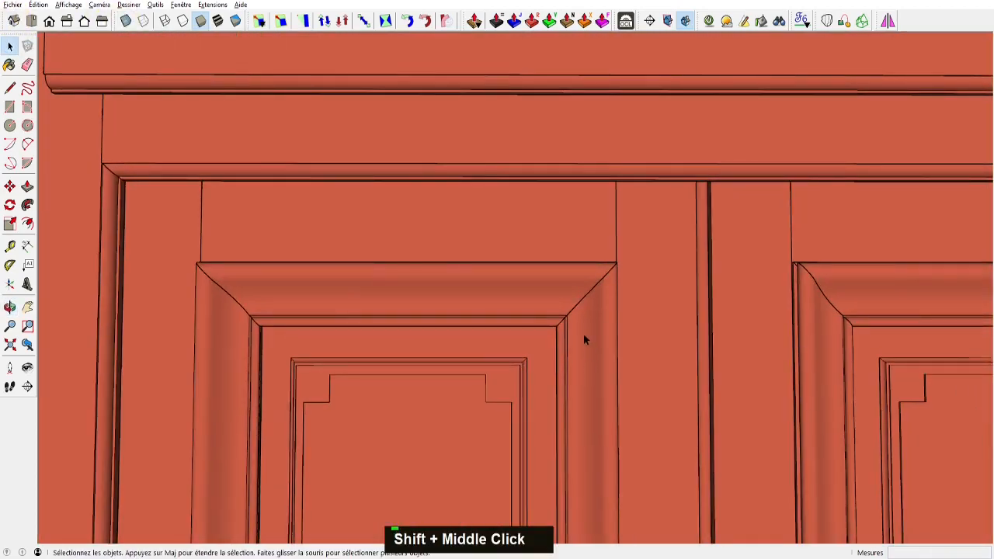
Open the opposite vertical moulding of the left panel to examine its mitred end, and close it
{"action": "middle_click_drag", "start_coordinate": [585, 340], "coordinate": [563, 304]}
{"action": "double_click", "coordinate": [578, 321]}
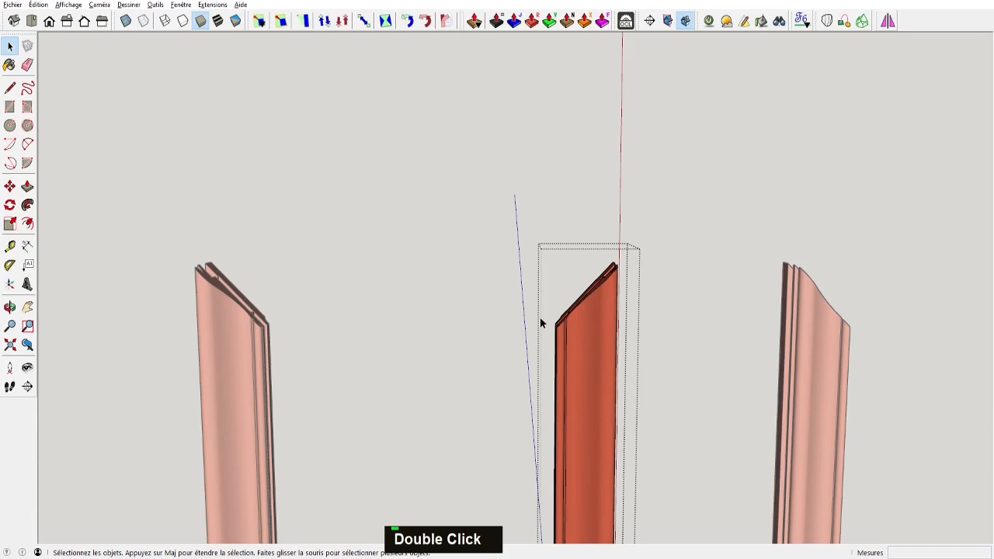
{"action": "middle_click_drag", "start_coordinate": [540, 319], "coordinate": [531, 373]}
{"action": "left_click", "coordinate": [484, 190]}
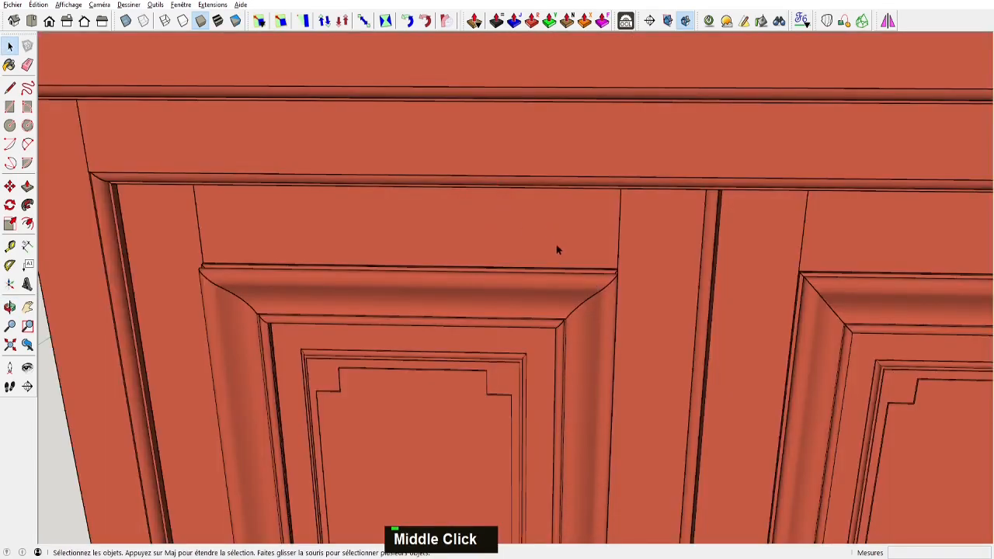
Open the left panel's top moulding and outline a rectangular strip between the two grooves on its mitred end
{"action": "middle_click_drag", "start_coordinate": [557, 249], "coordinate": [506, 311], "text": "shift"}
{"action": "double_click", "coordinate": [555, 366]}
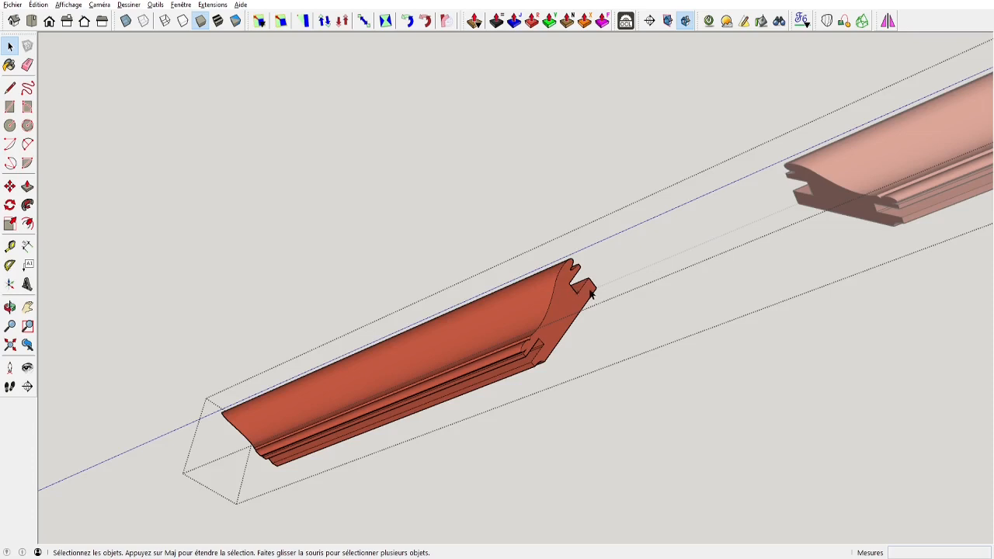
{"action": "middle_click_drag", "start_coordinate": [590, 292], "coordinate": [526, 422]}
{"action": "scroll", "coordinate": [526, 423], "scroll_direction": "up", "scroll_amount": 3}
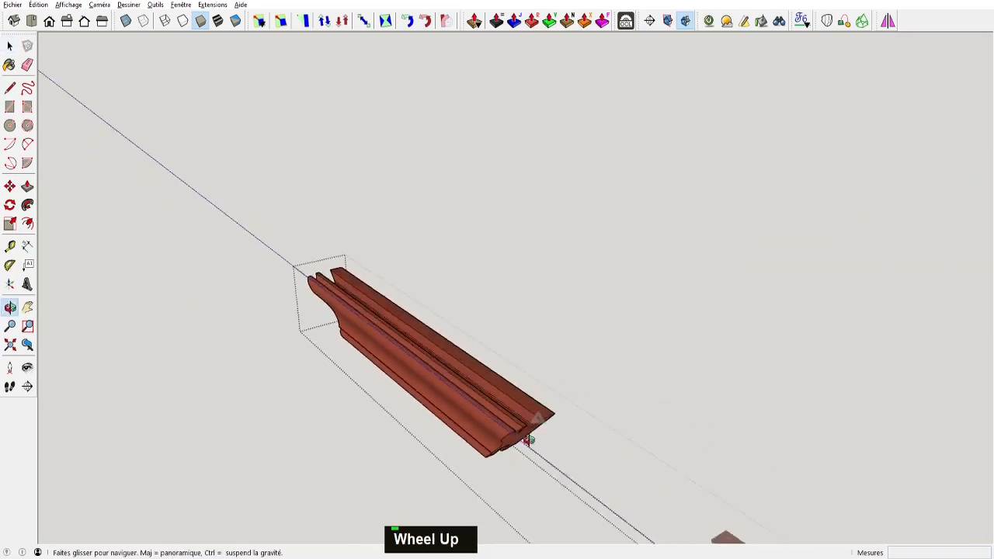
{"action": "scroll", "coordinate": [525, 424], "scroll_direction": "up", "scroll_amount": 2}
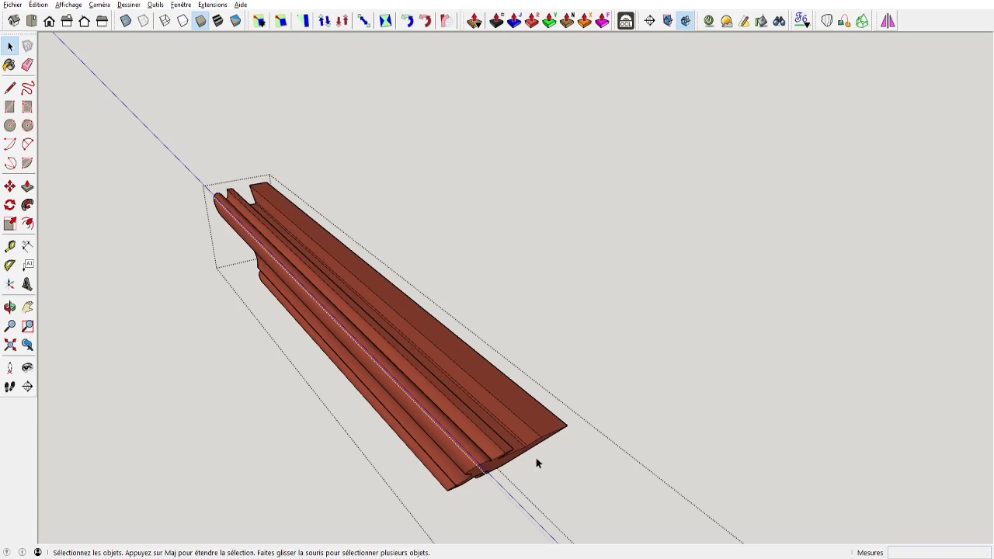
{"action": "middle_click_drag", "start_coordinate": [498, 439], "coordinate": [373, 365]}
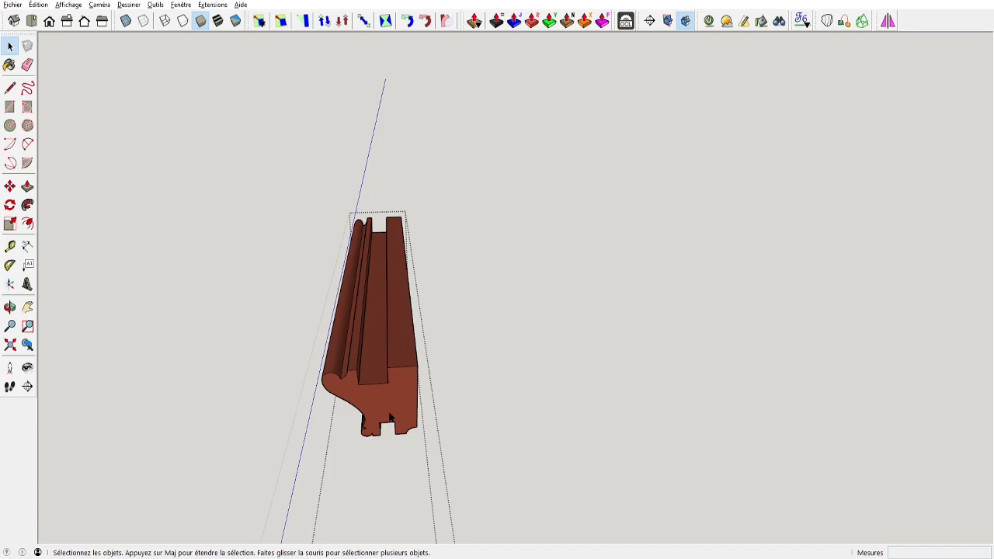
{"action": "mouse_move", "coordinate": [392, 419]}
{"action": "middle_mouse_down"}
{"action": "mouse_move", "coordinate": [440, 350]}
{"action": "mouse_move", "coordinate": [394, 428]}
{"action": "middle_mouse_up"}
{"action": "key", "text": "e"}
{"action": "key", "text": "r"}
{"action": "left_click", "coordinate": [356, 514]}
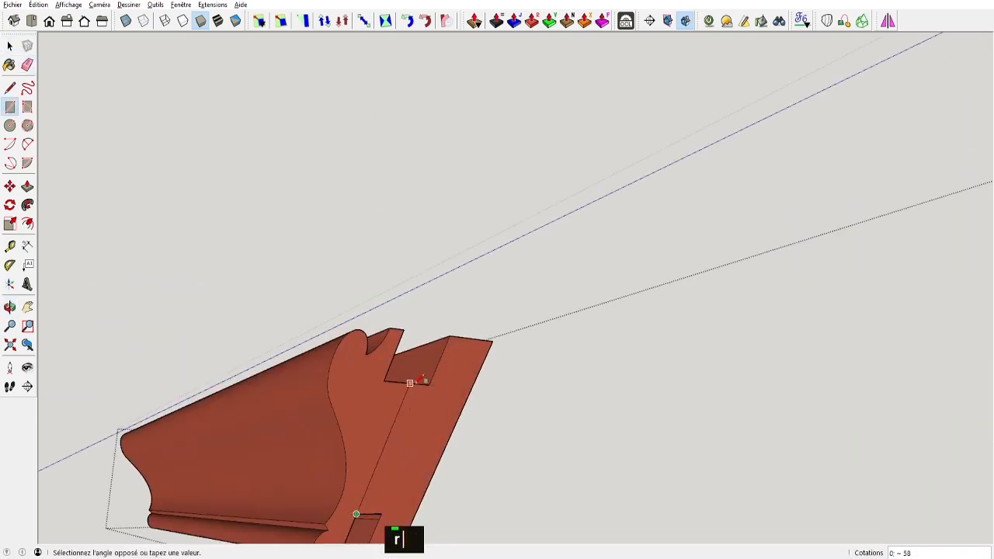
{"action": "scroll", "coordinate": [428, 384], "scroll_direction": "up", "scroll_amount": 3}
{"action": "key", "text": "space"}
{"action": "key", "text": "m"}
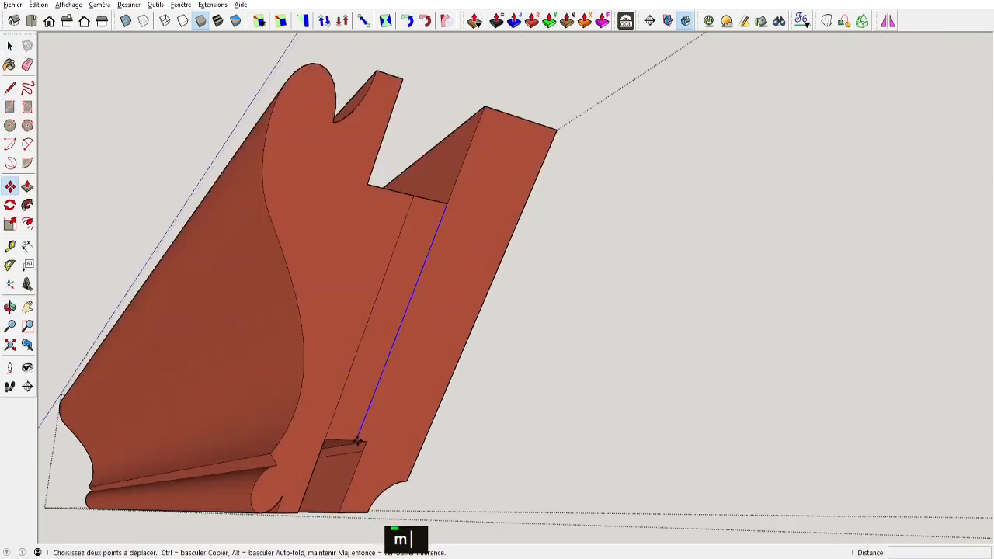
{"action": "key", "text": "e"}
{"action": "key", "text": "l"}
{"action": "scroll", "coordinate": [393, 272], "scroll_direction": "down", "scroll_amount": 5}
Push/Pull the strip through the moulding past its outer edge, and intersect the faces of the selected geometry
{"action": "key", "text": "p"}
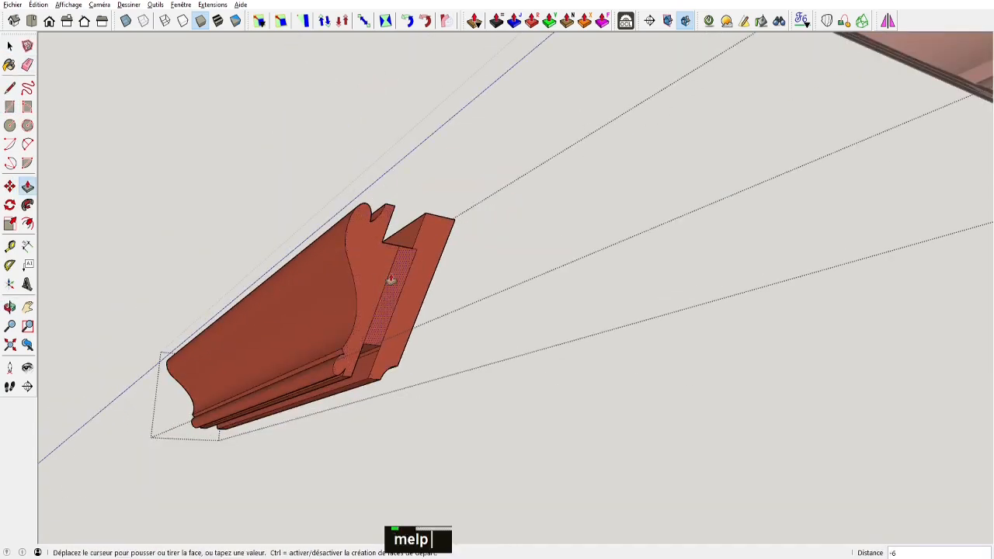
{"action": "left_click", "coordinate": [391, 280]}
{"action": "left_click", "coordinate": [379, 177]}
{"action": "middle_click_drag", "start_coordinate": [380, 180], "coordinate": [449, 359]}
{"action": "key", "text": "space"}
{"action": "triple_click", "coordinate": [453, 362]}
{"action": "right_click", "coordinate": [457, 363]}
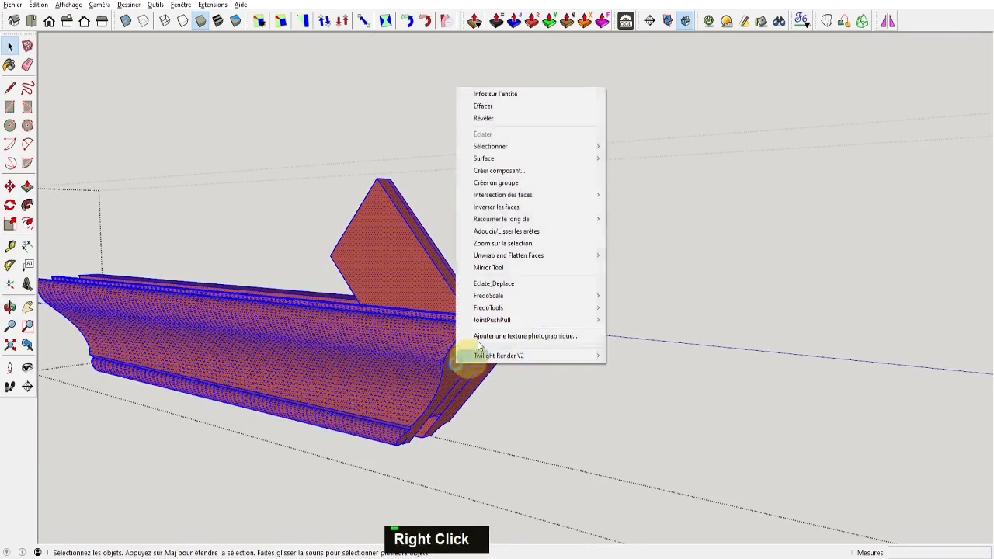
{"action": "mouse_move", "coordinate": [507, 195]}
{"action": "left_click", "coordinate": [628, 210]}
Delete the protruding block and erase the leftover edges to leave a mortise in the top moulding's mitred end
{"action": "left_click_drag", "start_coordinate": [399, 172], "coordinate": [323, 262]}
{"action": "key", "text": "Delete"}
{"action": "mouse_move", "coordinate": [323, 262]}
{"action": "middle_mouse_down"}
{"action": "mouse_move", "coordinate": [434, 378]}
{"action": "mouse_move", "coordinate": [435, 366]}
{"action": "mouse_move", "coordinate": [415, 416]}
{"action": "mouse_move", "coordinate": [508, 406]}
{"action": "middle_mouse_up"}
{"action": "scroll", "coordinate": [435, 365], "scroll_direction": "up", "scroll_amount": 2}
{"action": "key", "text": "e"}
{"action": "key", "text": "p"}
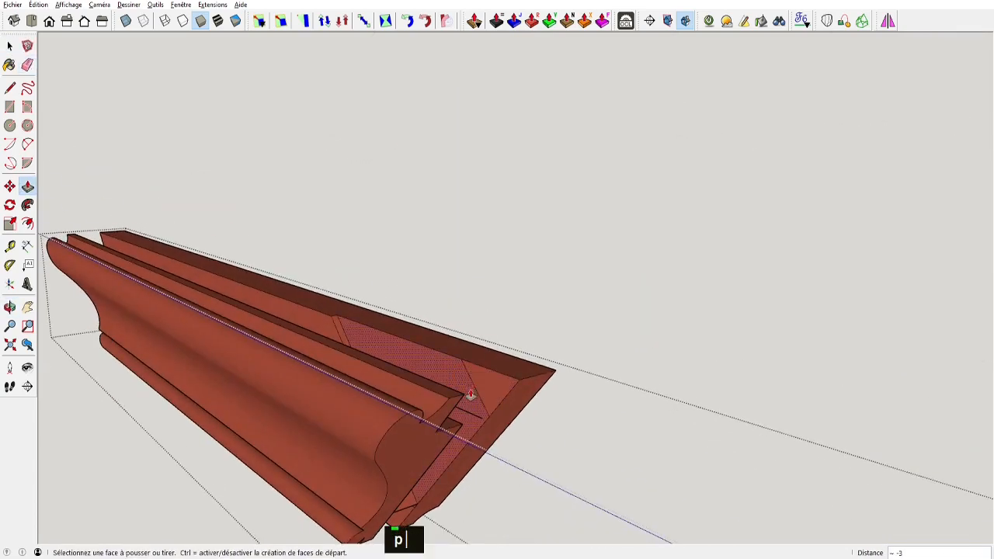
{"action": "key", "text": "e"}
Examine the mortise in the top moulding's mitred end from several angles and close the component
{"action": "scroll", "coordinate": [439, 396], "scroll_direction": "down", "scroll_amount": 1}
{"action": "mouse_move", "coordinate": [438, 396]}
{"action": "middle_mouse_down"}
{"action": "mouse_move", "coordinate": [659, 406]}
{"action": "mouse_move", "coordinate": [575, 497]}
{"action": "mouse_move", "coordinate": [690, 439]}
{"action": "mouse_move", "coordinate": [799, 469]}
{"action": "mouse_move", "coordinate": [772, 414]}
{"action": "middle_mouse_up"}
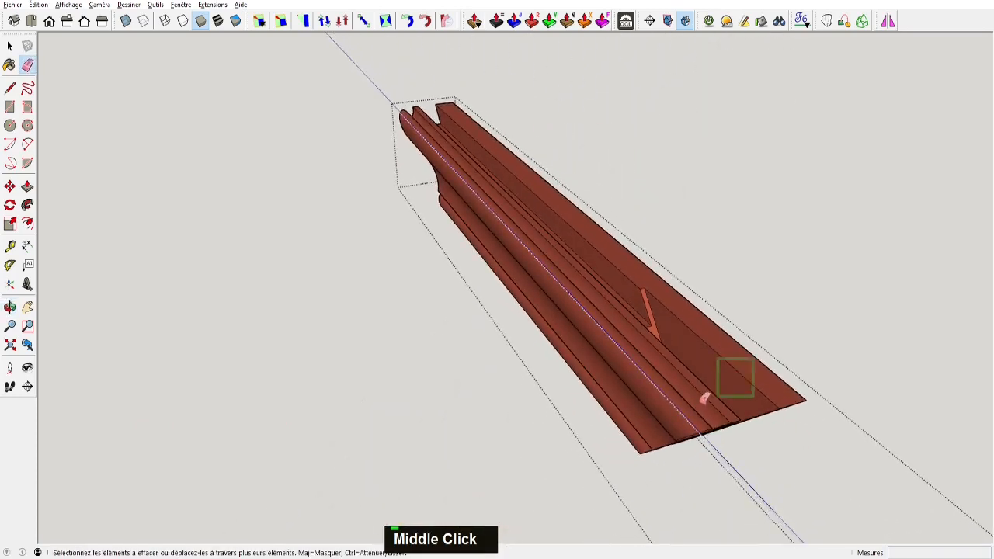
{"action": "key", "text": "space"}
{"action": "scroll", "coordinate": [716, 384], "scroll_direction": "down", "scroll_amount": 2}
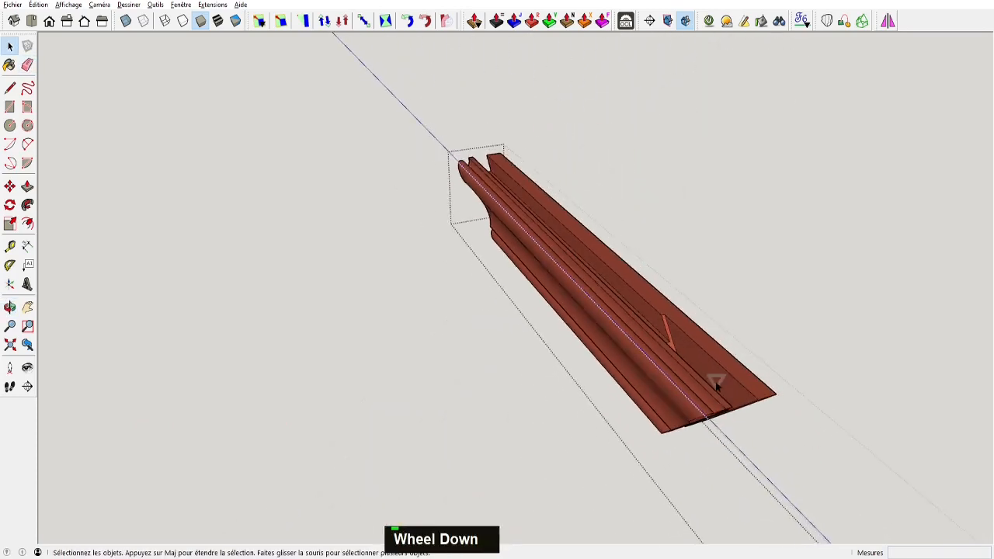
{"action": "middle_click_drag", "start_coordinate": [710, 362], "coordinate": [647, 365]}
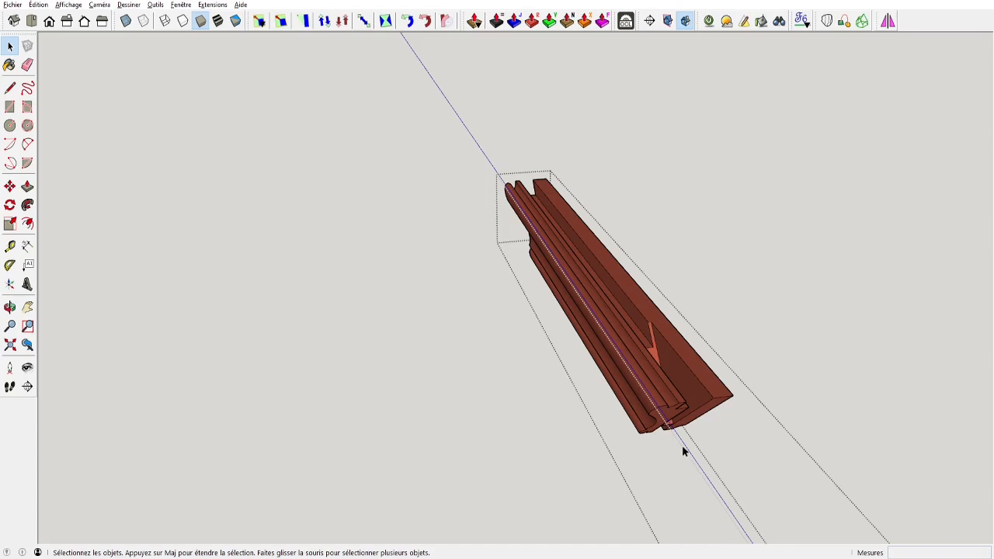
{"action": "scroll", "coordinate": [682, 447], "scroll_direction": "down", "scroll_amount": 2}
{"action": "middle_click_drag", "start_coordinate": [682, 447], "coordinate": [741, 375]}
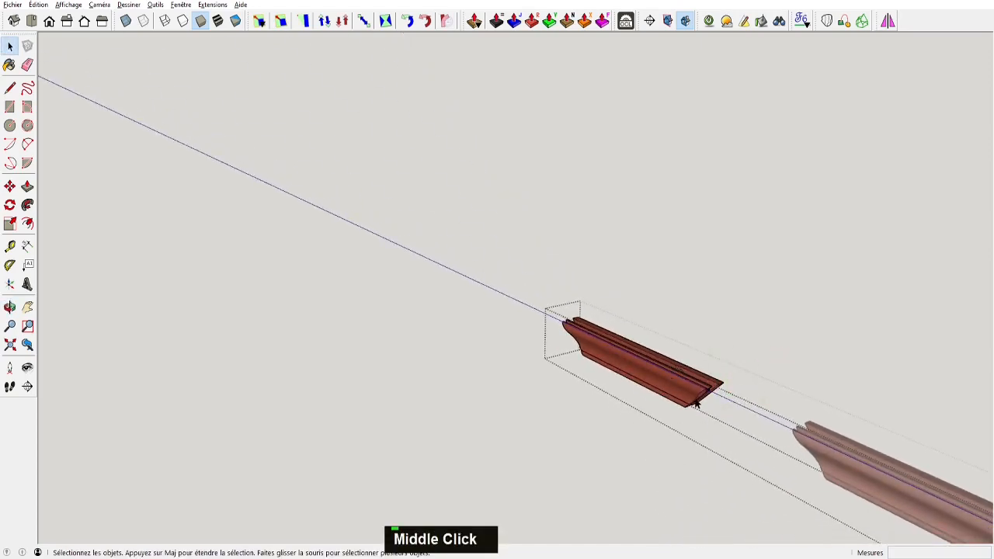
{"action": "key", "text": "space"}
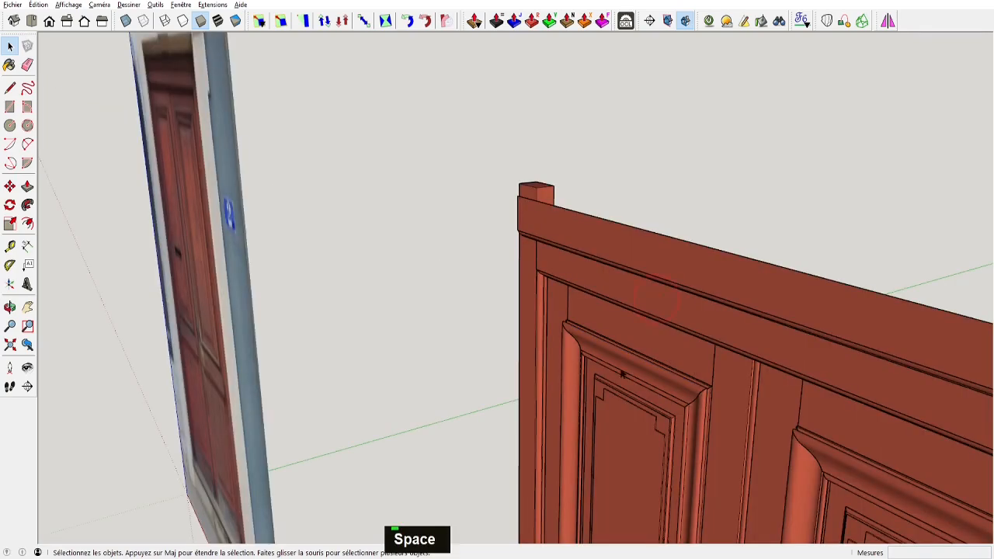
Check the tenons in the upper mitre joints with X-ray transparency, restore opaque faces and save the model
{"action": "middle_click_drag", "start_coordinate": [625, 374], "coordinate": [748, 282]}
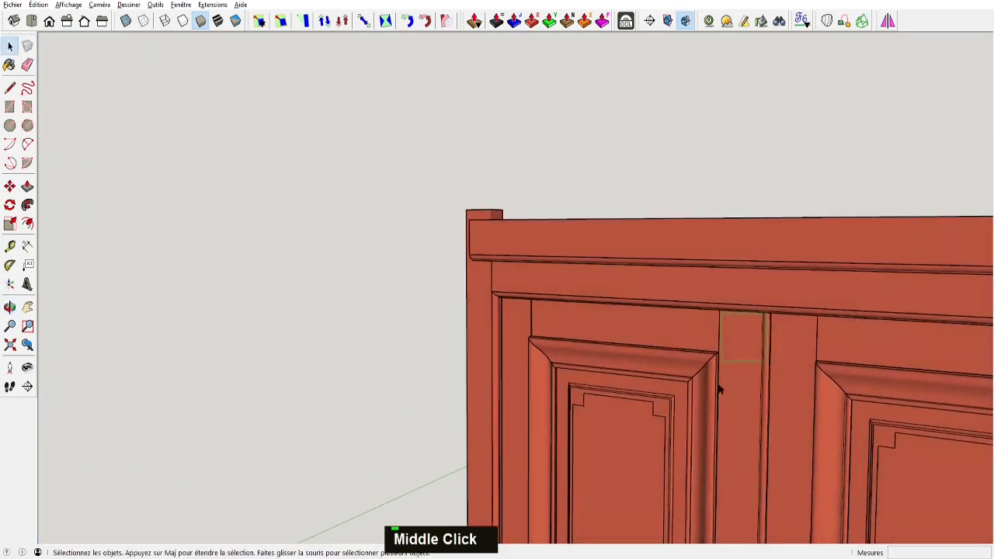
{"action": "middle_click_drag", "start_coordinate": [734, 330], "coordinate": [720, 300]}
{"action": "key", "text": "x"}
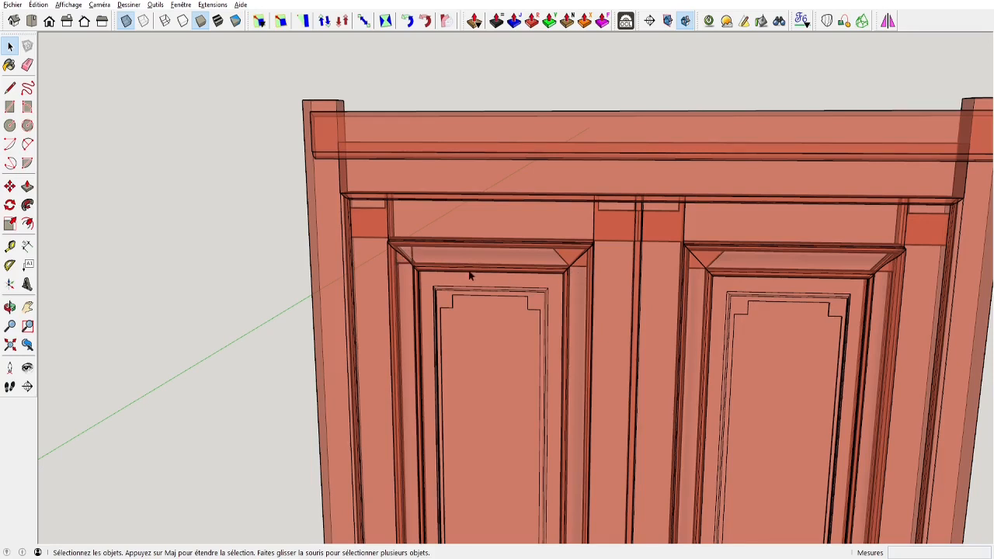
{"action": "scroll", "coordinate": [519, 253], "scroll_direction": "up", "scroll_amount": 1}
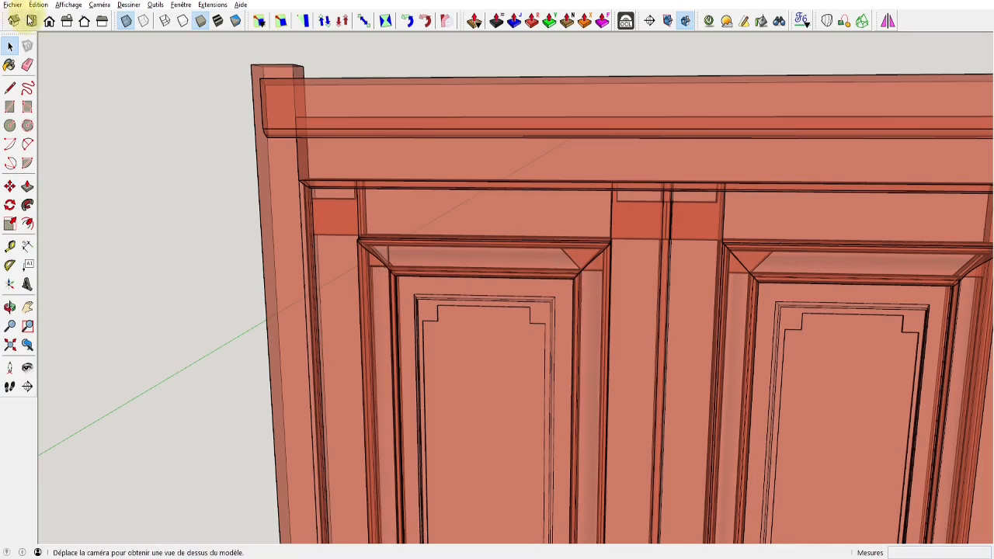
{"action": "left_click", "coordinate": [126, 21]}
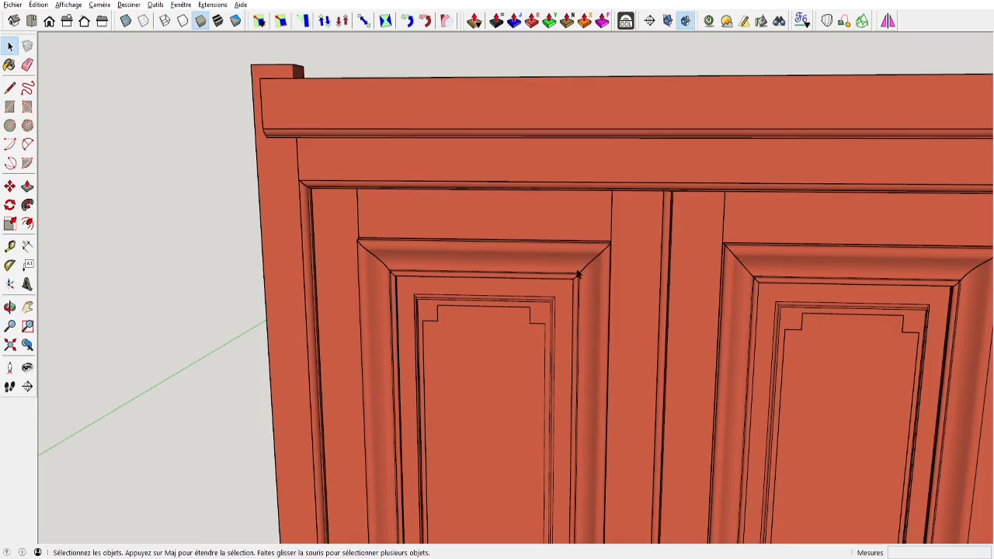
{"action": "key", "text": "ctrl+s"}
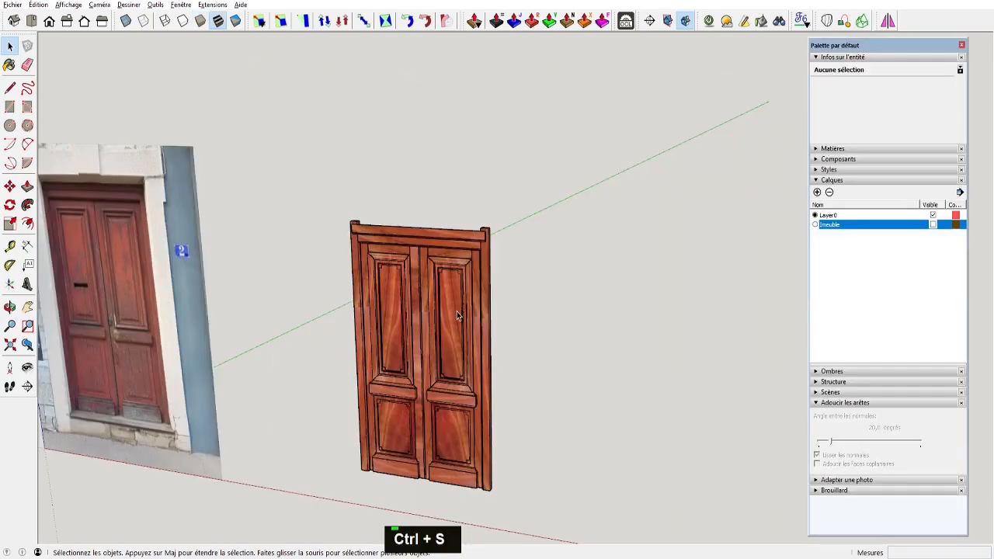
Examine the mahogany-textured door's panels, mouldings and rails from the front and the back
{"action": "middle_click_drag", "start_coordinate": [437, 277], "coordinate": [544, 259], "text": "shift"}
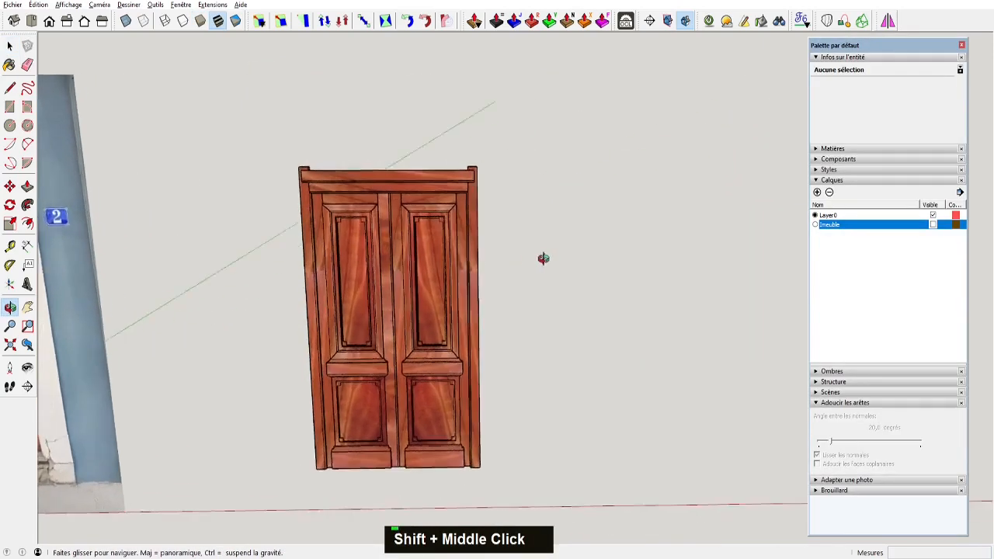
{"action": "scroll", "coordinate": [447, 226], "scroll_direction": "up", "scroll_amount": 3, "text": "shift"}
{"action": "middle_click_drag", "start_coordinate": [448, 226], "coordinate": [401, 217], "text": "shift"}
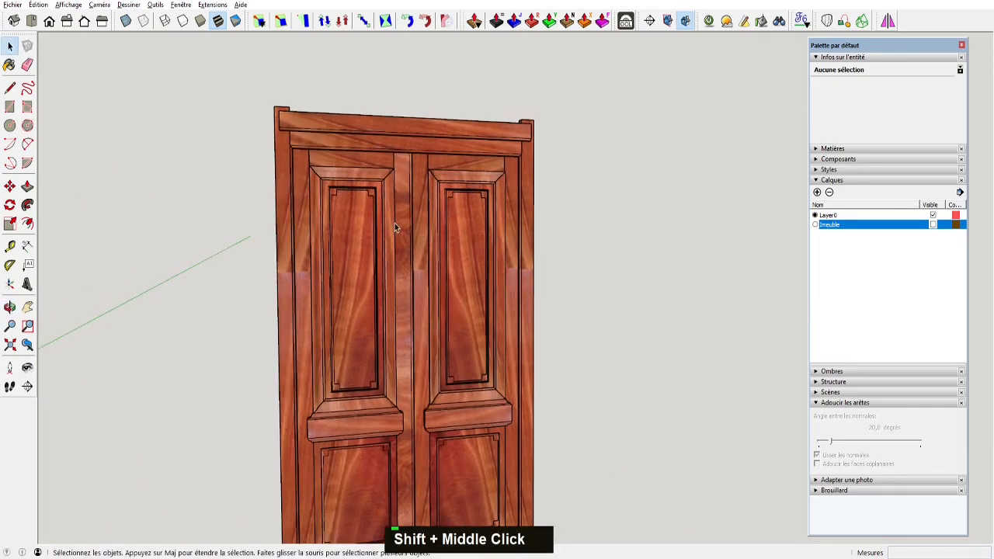
{"action": "scroll", "coordinate": [434, 266], "scroll_direction": "down", "scroll_amount": 2}
{"action": "scroll", "coordinate": [445, 195], "scroll_direction": "up", "scroll_amount": 4}
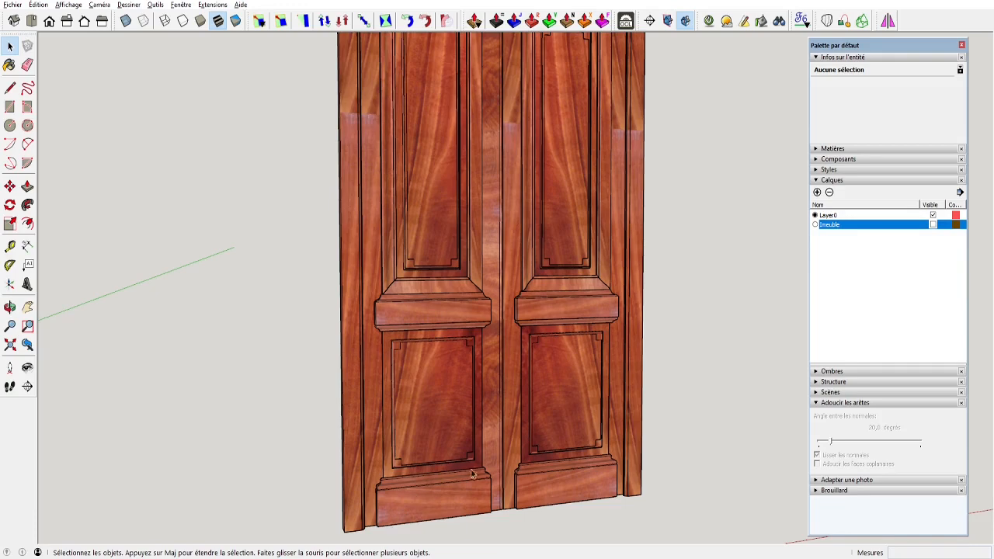
{"action": "scroll", "coordinate": [408, 264], "scroll_direction": "down", "scroll_amount": 1}
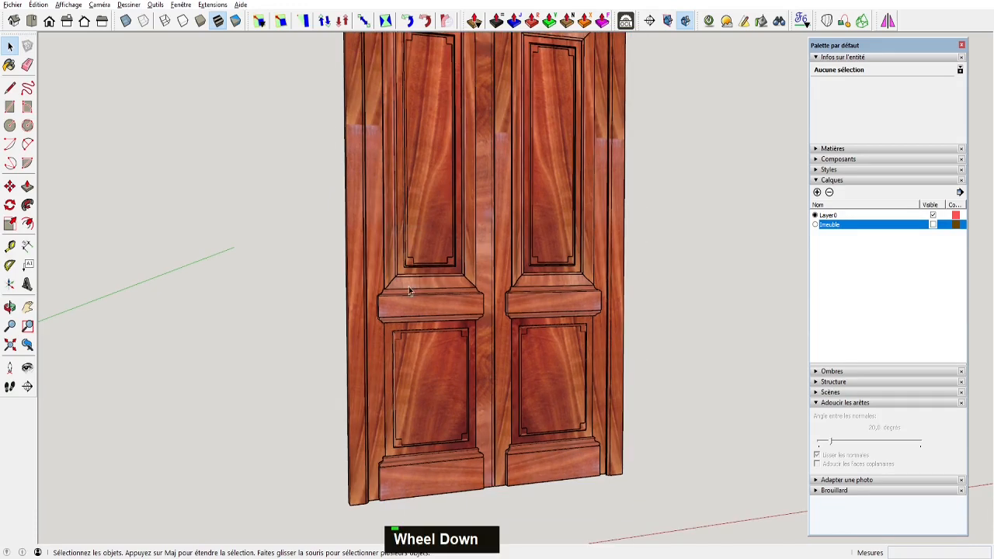
{"action": "scroll", "coordinate": [358, 446], "scroll_direction": "up", "scroll_amount": 1}
{"action": "middle_click_drag", "start_coordinate": [360, 445], "coordinate": [398, 437]}
{"action": "scroll", "coordinate": [397, 436], "scroll_direction": "up", "scroll_amount": 2}
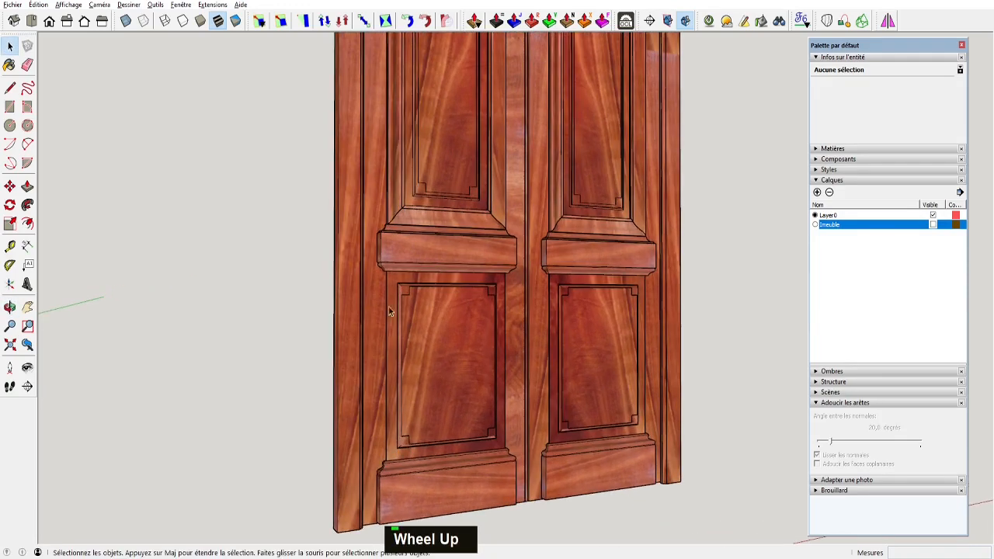
{"action": "middle_click_drag", "start_coordinate": [542, 205], "coordinate": [515, 242]}
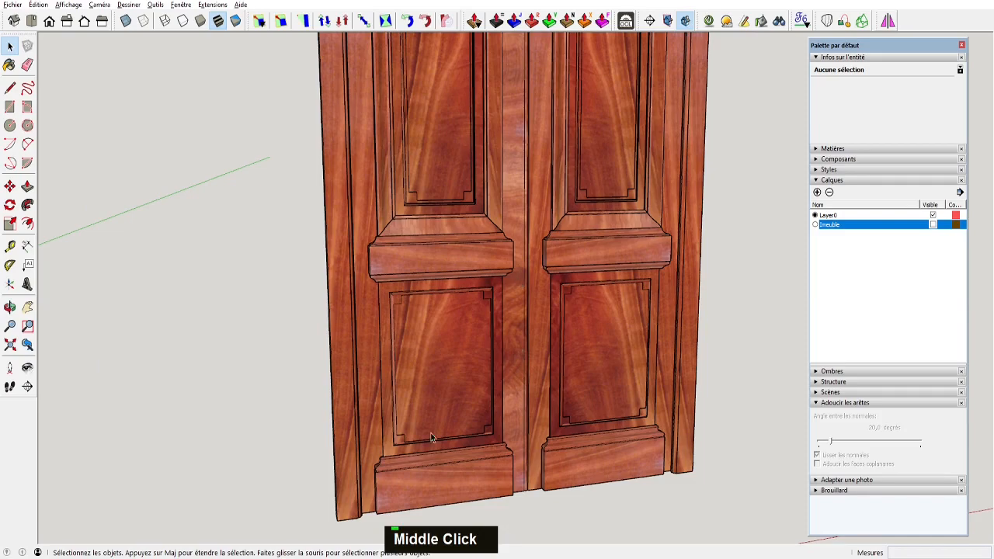
{"action": "middle_click_drag", "start_coordinate": [383, 347], "coordinate": [775, 366]}
{"action": "middle_click_drag", "start_coordinate": [687, 445], "coordinate": [656, 436]}
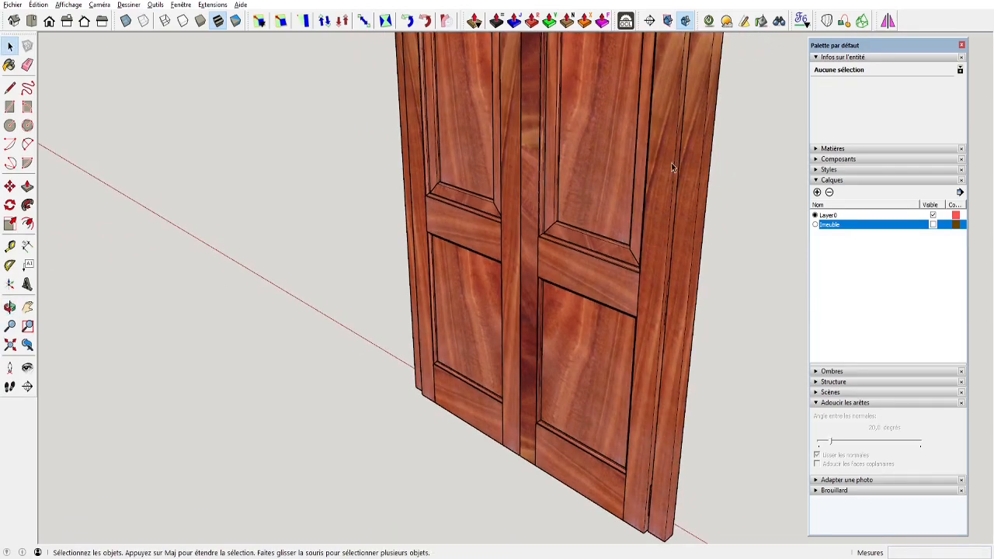
{"action": "scroll", "coordinate": [680, 155], "scroll_direction": "down", "scroll_amount": 2}
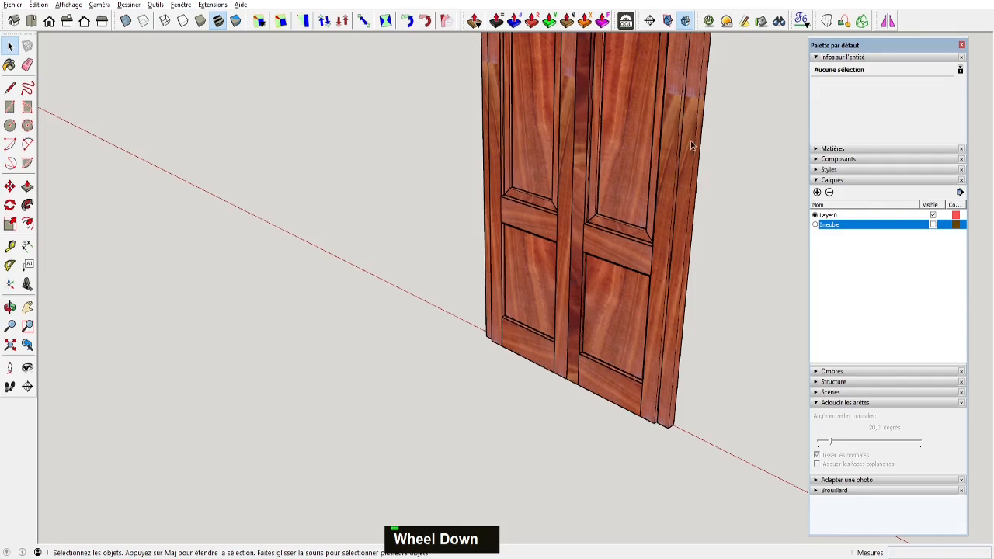
Switch the face style to shaded without textures and inspect the door's back and overall front
{"action": "middle_click_drag", "start_coordinate": [691, 145], "coordinate": [526, 133]}
{"action": "left_click", "coordinate": [201, 20]}
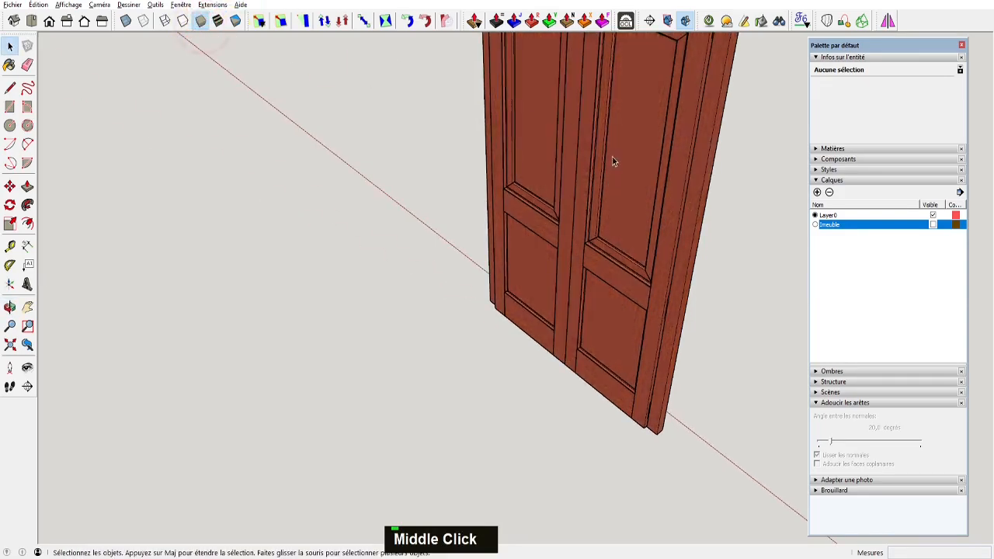
{"action": "middle_click_drag", "start_coordinate": [610, 170], "coordinate": [657, 210]}
{"action": "scroll", "coordinate": [657, 210], "scroll_direction": "up", "scroll_amount": 2}
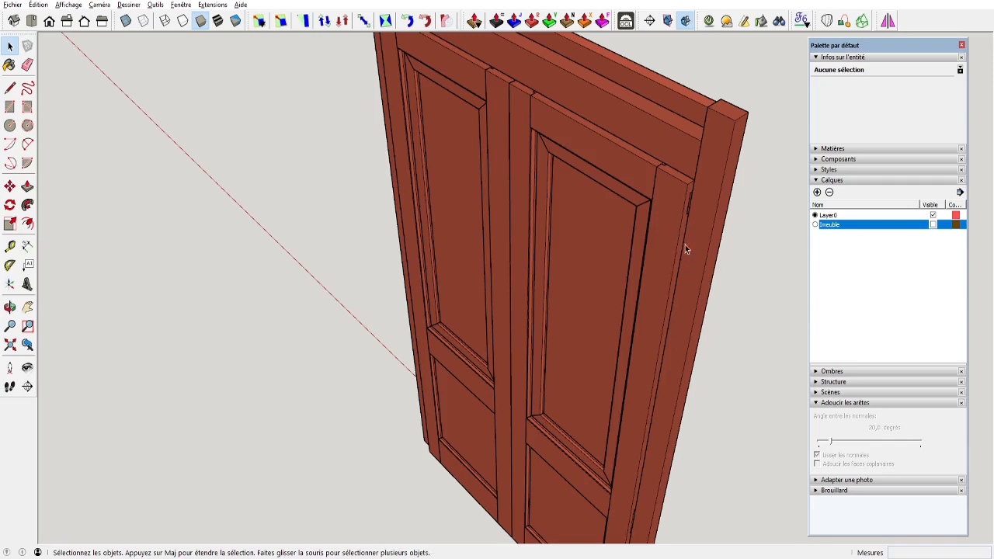
{"action": "middle_click_drag", "start_coordinate": [686, 248], "coordinate": [573, 142]}
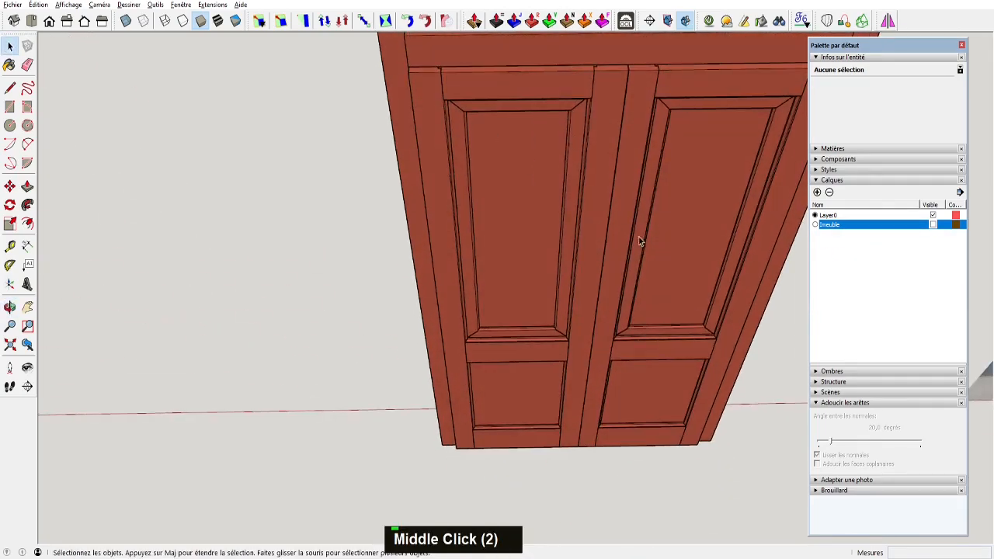
{"action": "middle_click_drag", "start_coordinate": [565, 327], "coordinate": [520, 89]}
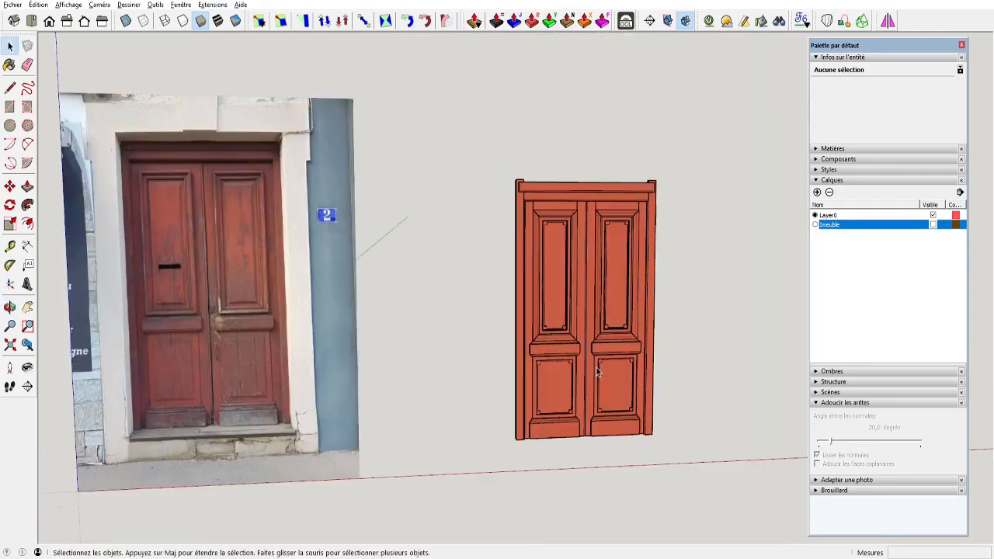